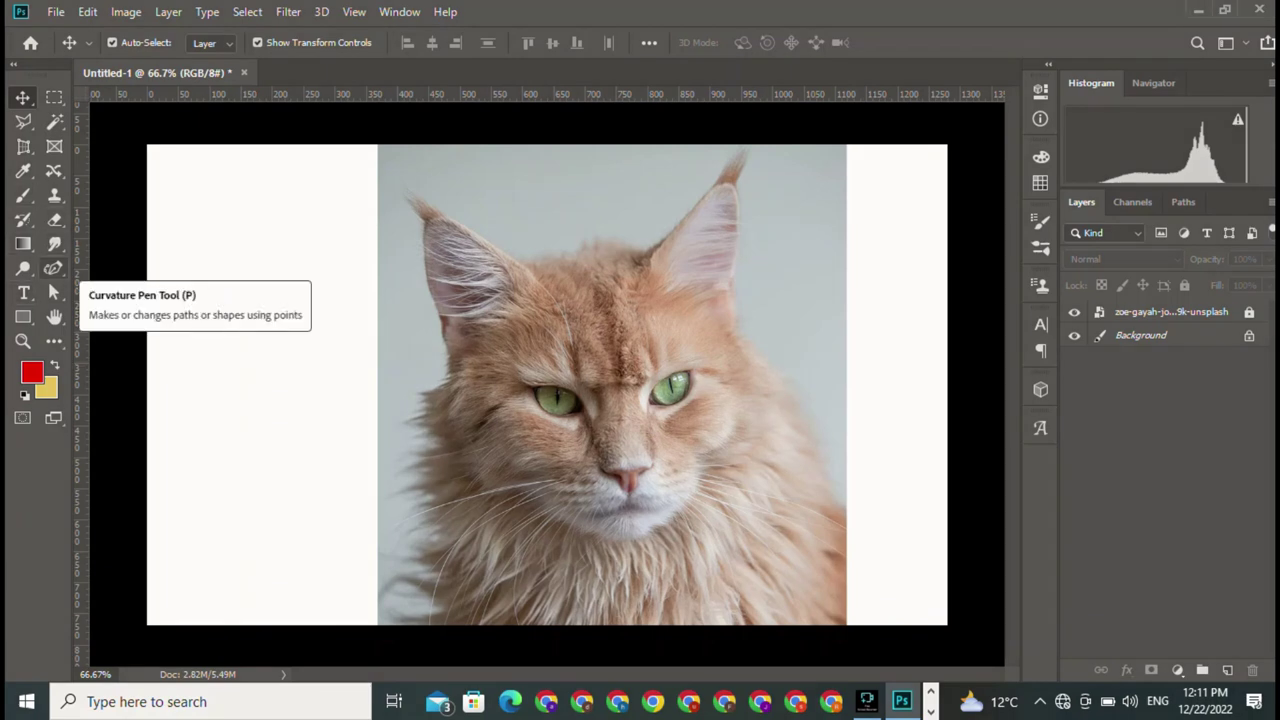
Choose the Curvature Pen Tool in Shape mode and zoom to 400% on the cat's chin
left_click(53, 268)
left_click(137, 263)
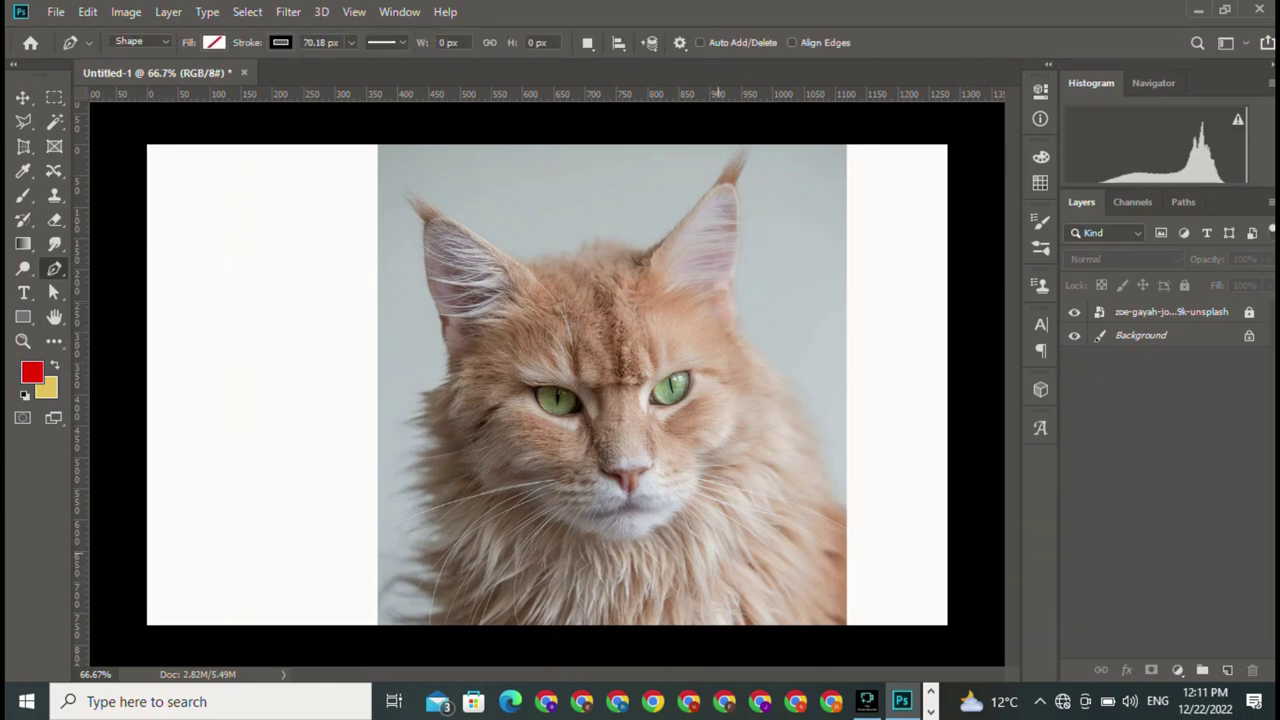
scroll(718, 553, "up", 5)
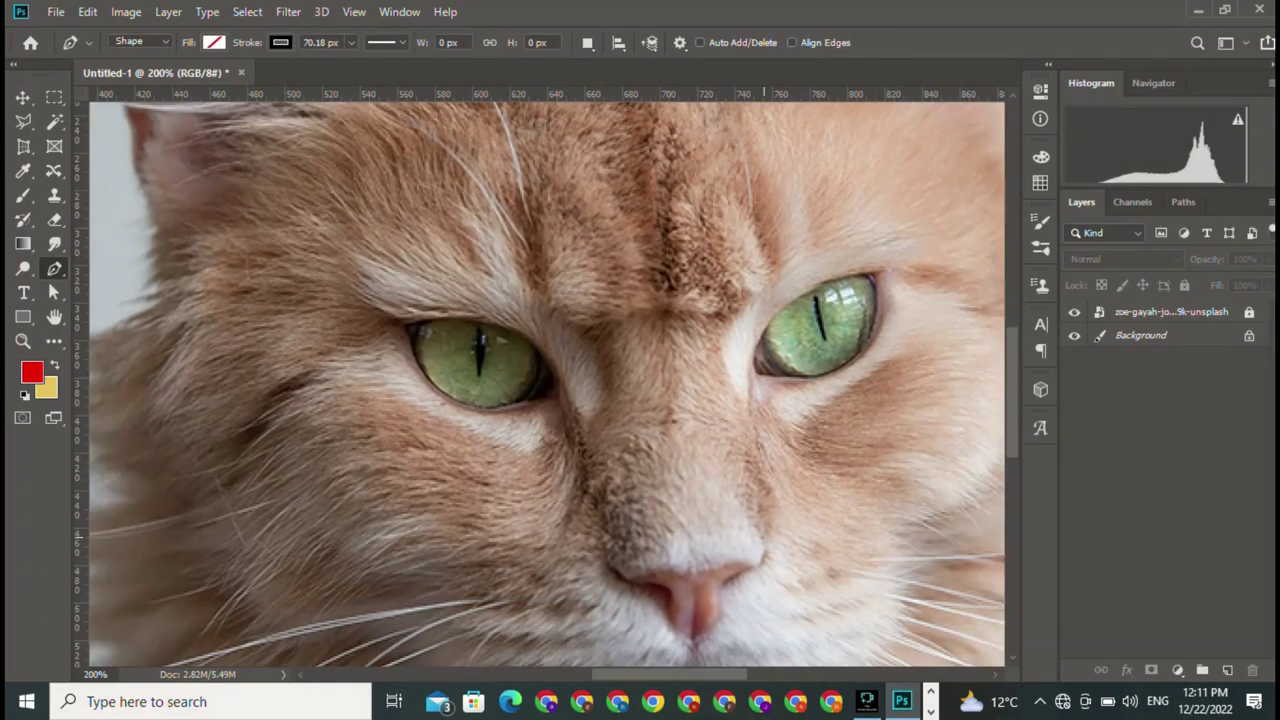
scroll(545, 383, "down", 2)
scroll(545, 383, "down", 5)
scroll(545, 383, "up", 3)
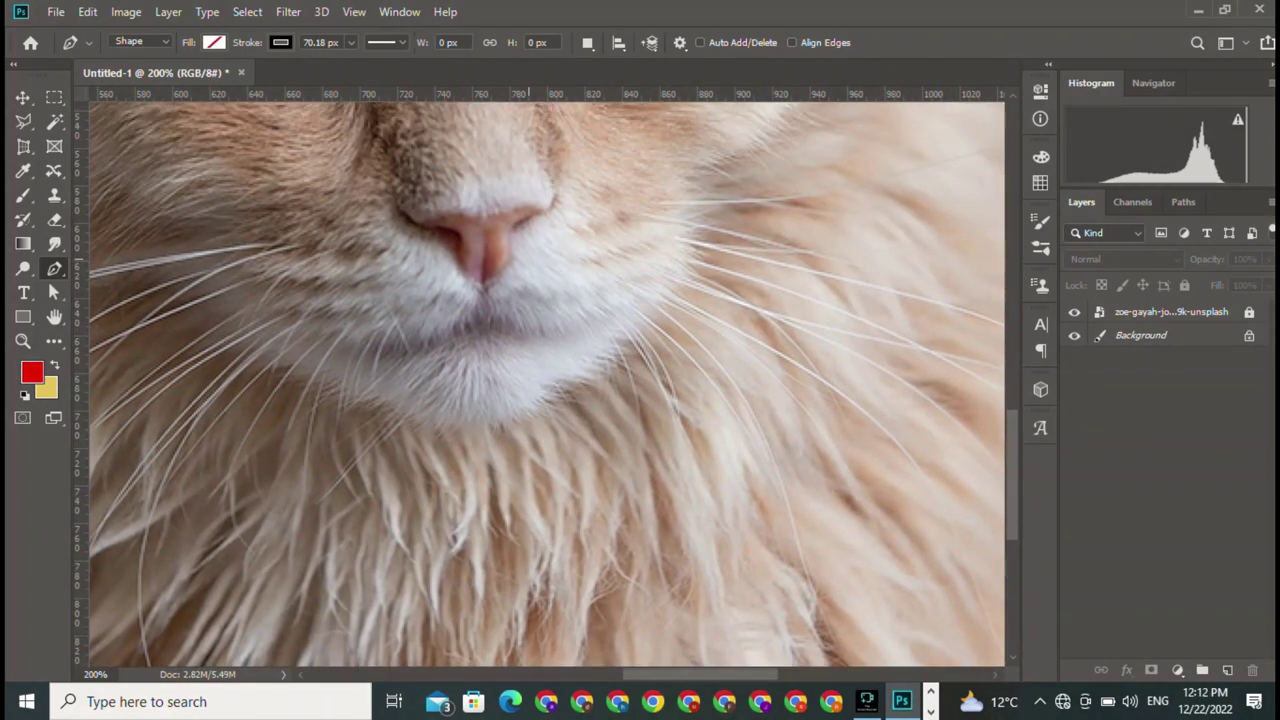
scroll(555, 340, "up", 2)
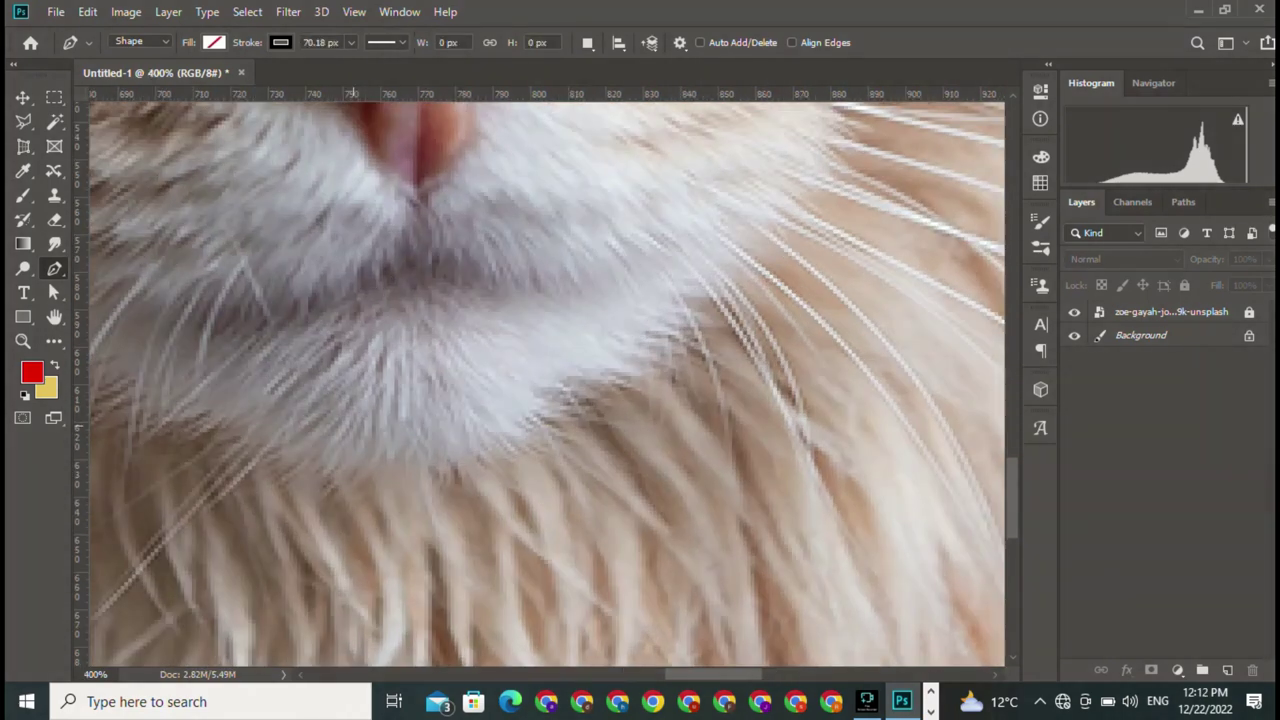
Place trial outline points beside the chin and try stroke widths of 1 and 0 px
left_click(113, 408)
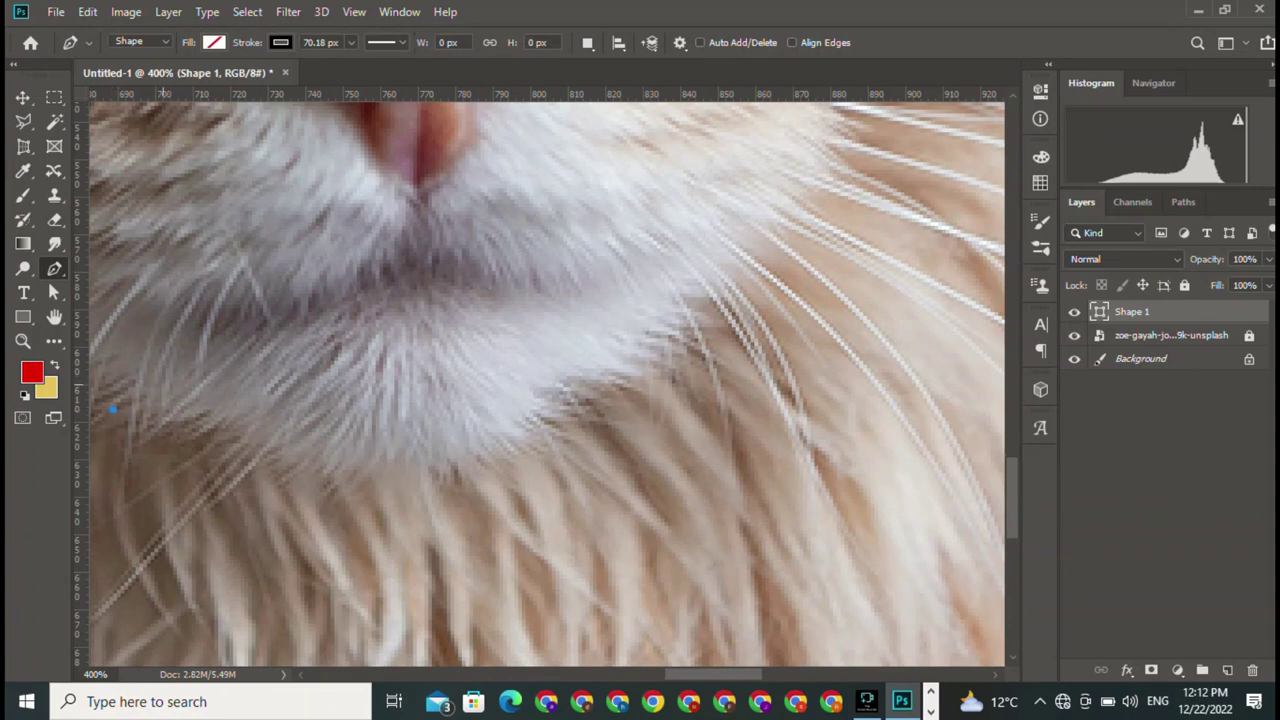
left_click(149, 388)
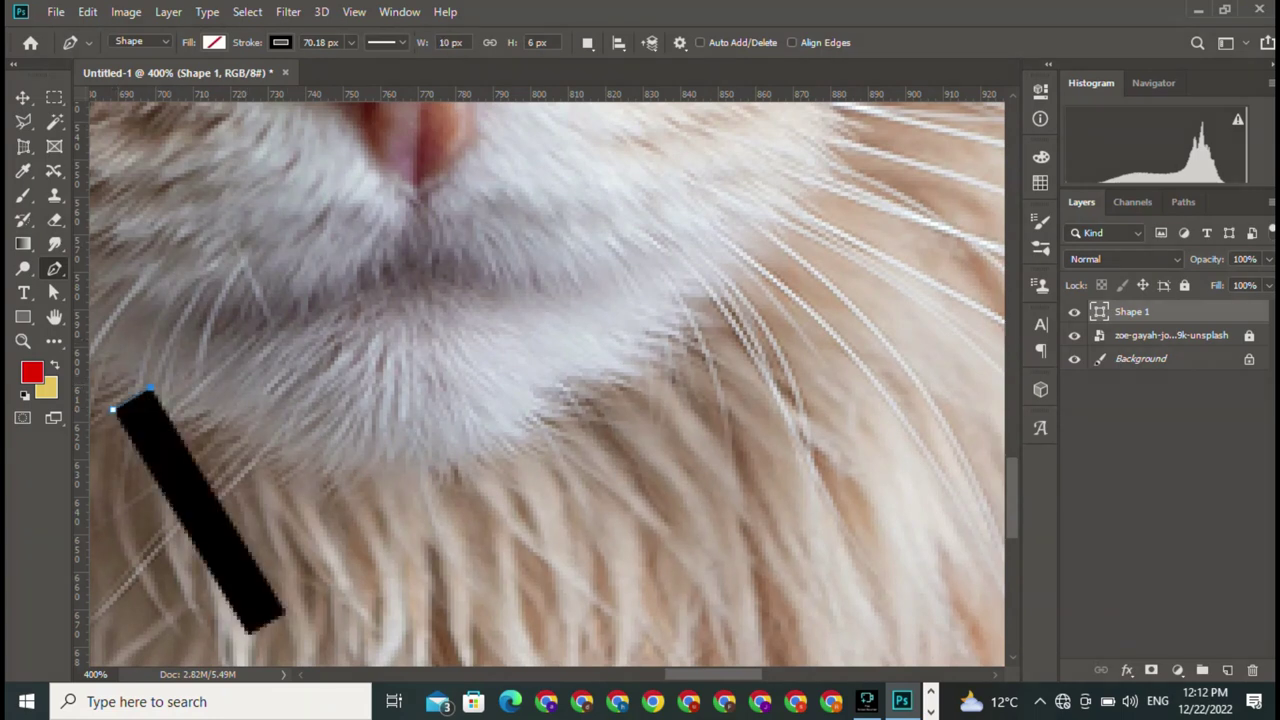
left_click(351, 42)
left_click_drag(348, 65, 308, 65)
key("Return")
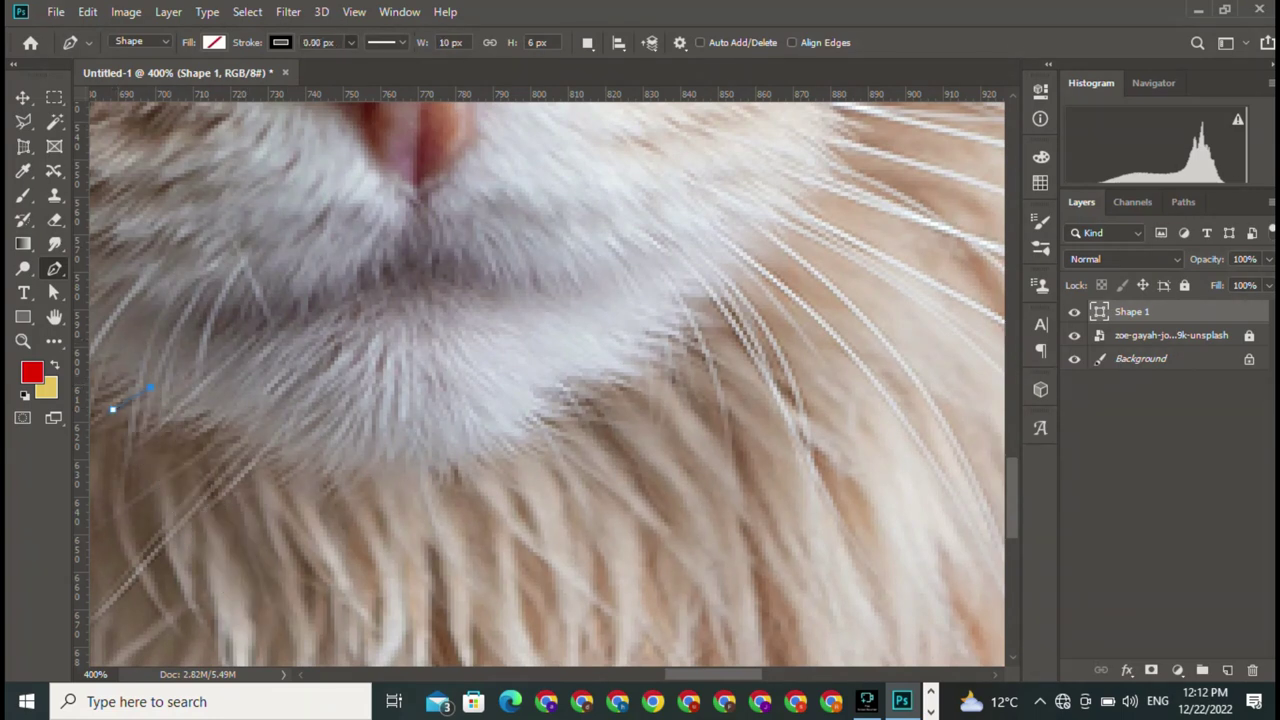
key("BackSpace")
key("Return")
type("0")
key("Return")
Enter a 2 px stroke width and delete the trial Shape 1 layer
left_click(351, 42)
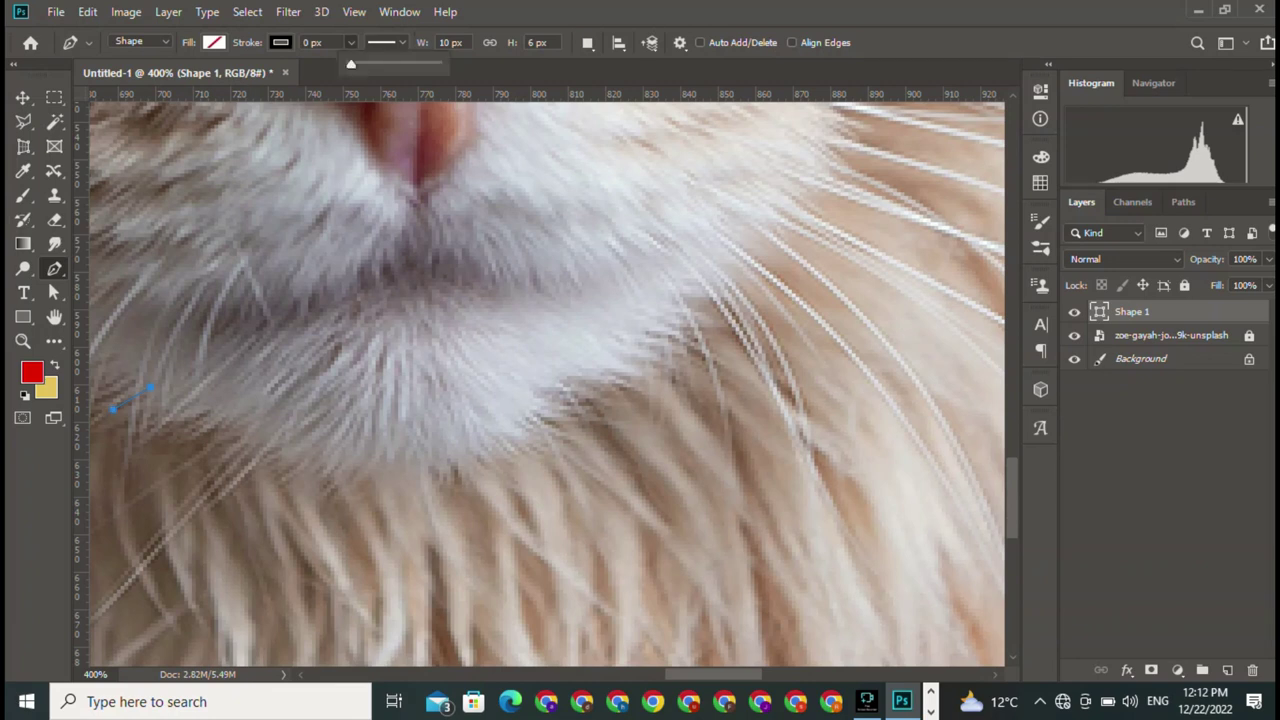
left_click(165, 458)
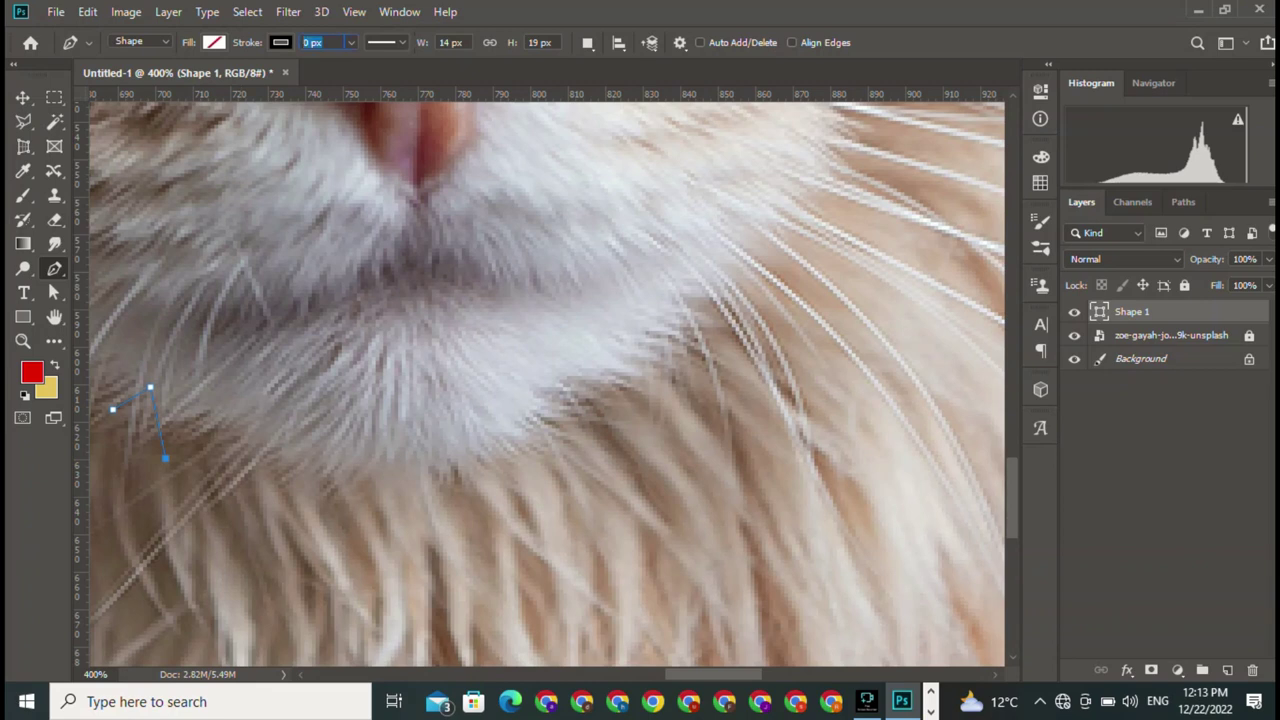
type("2")
left_click(22, 97)
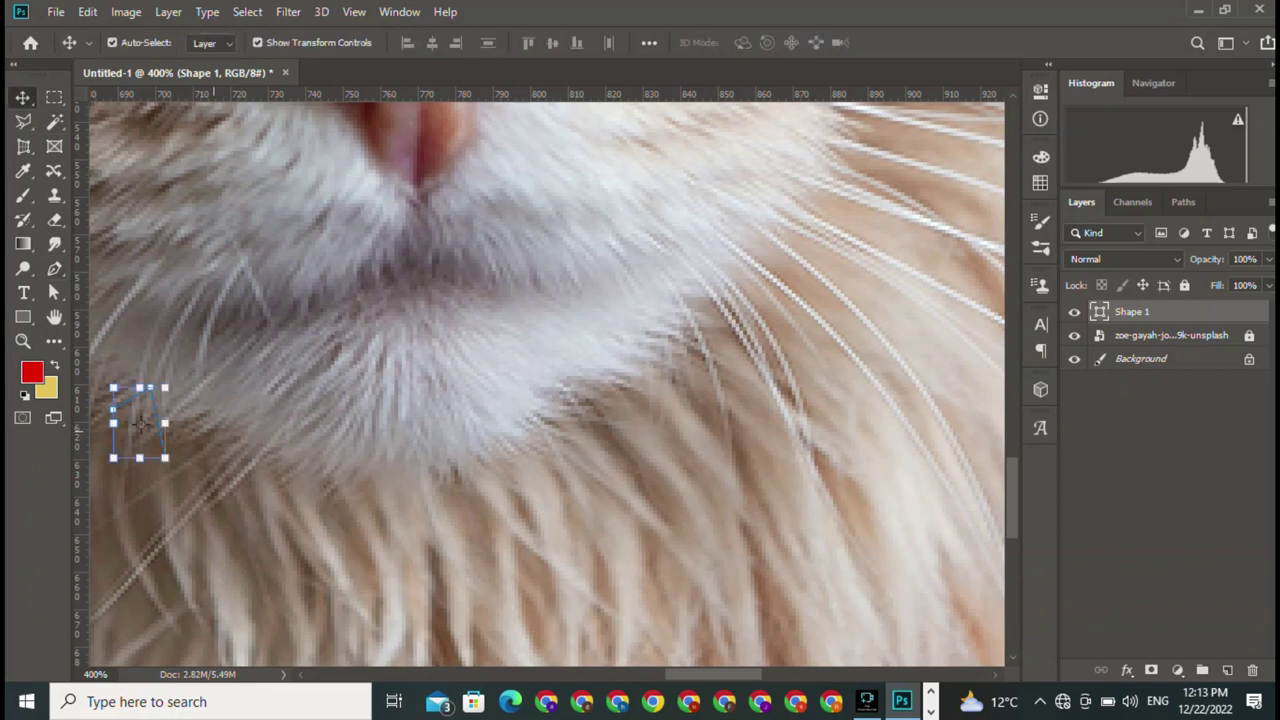
key("p")
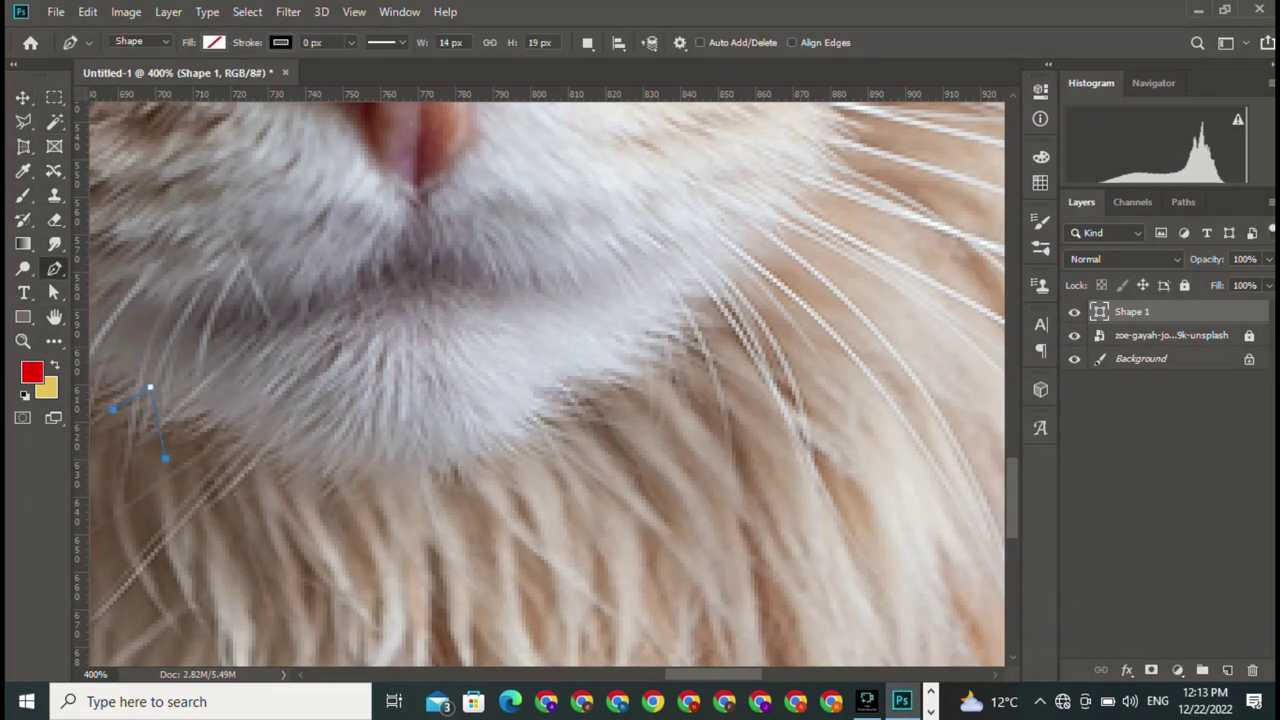
key("v")
key("Delete")
Dismiss the out-of-range warning and reset the stroke width field to 2 px
key("p")
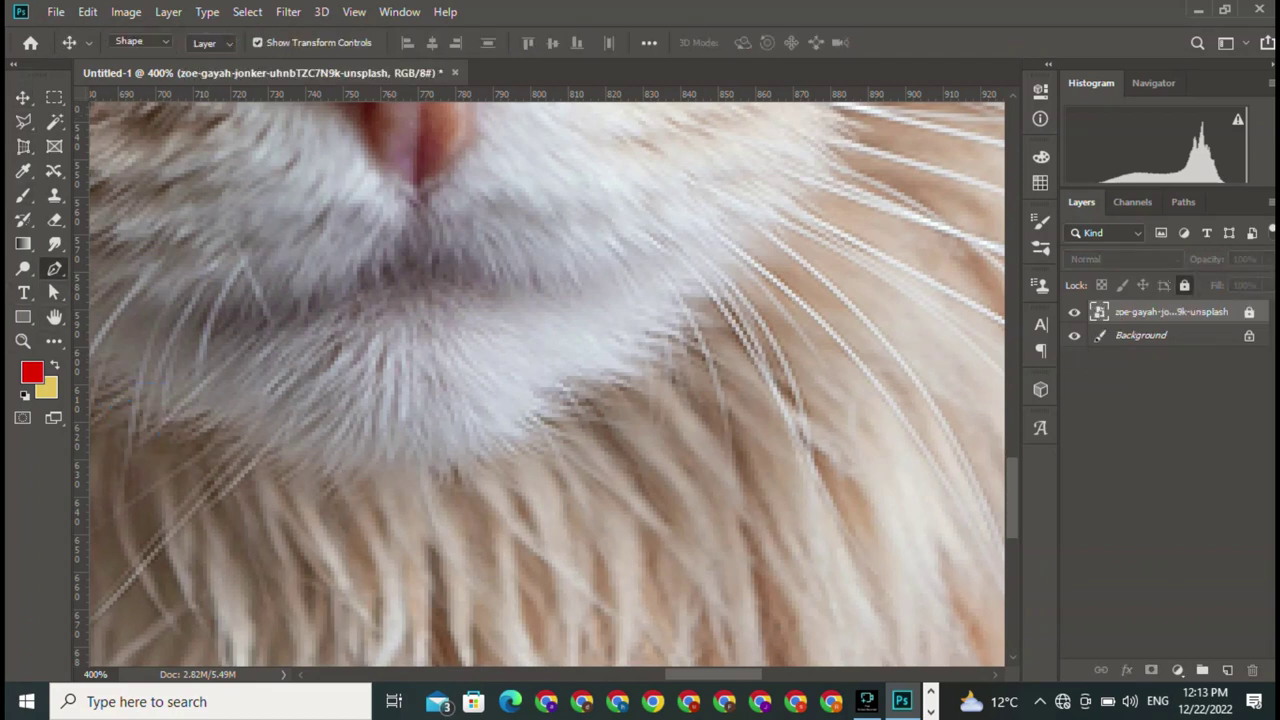
key("Return")
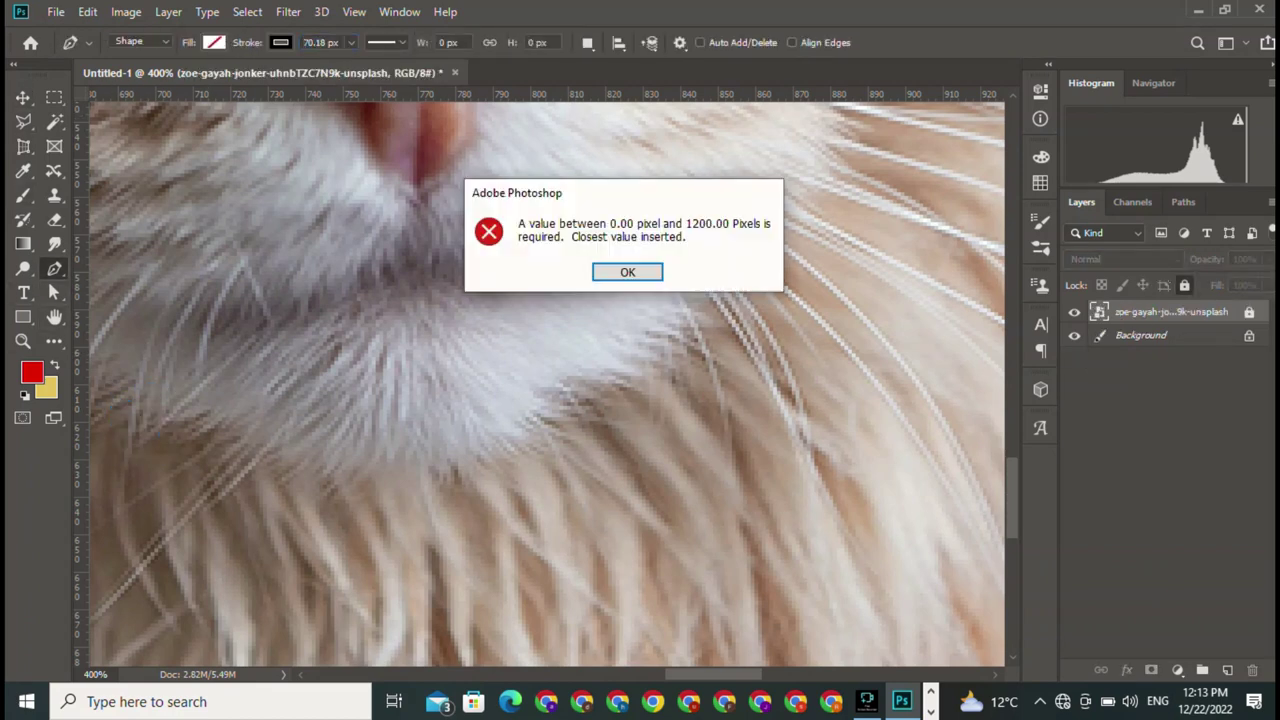
key("Return")
left_click_drag(351, 64, 317, 64)
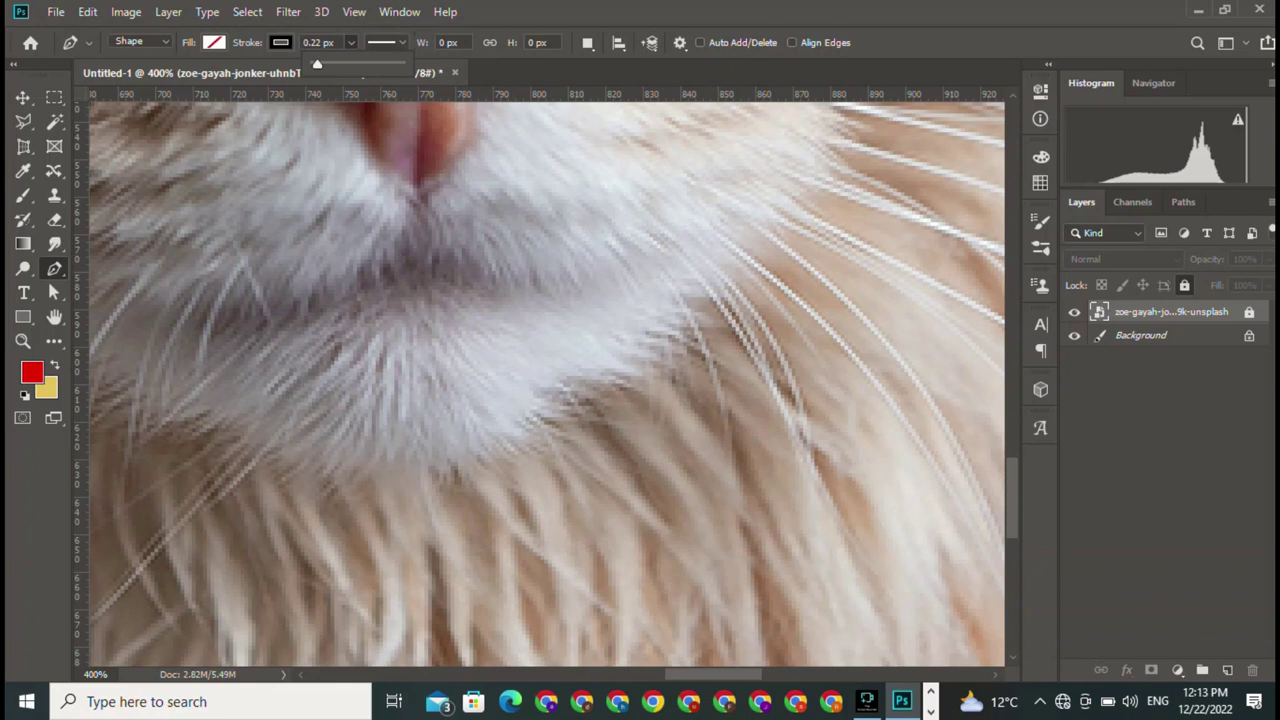
key("BackSpace")
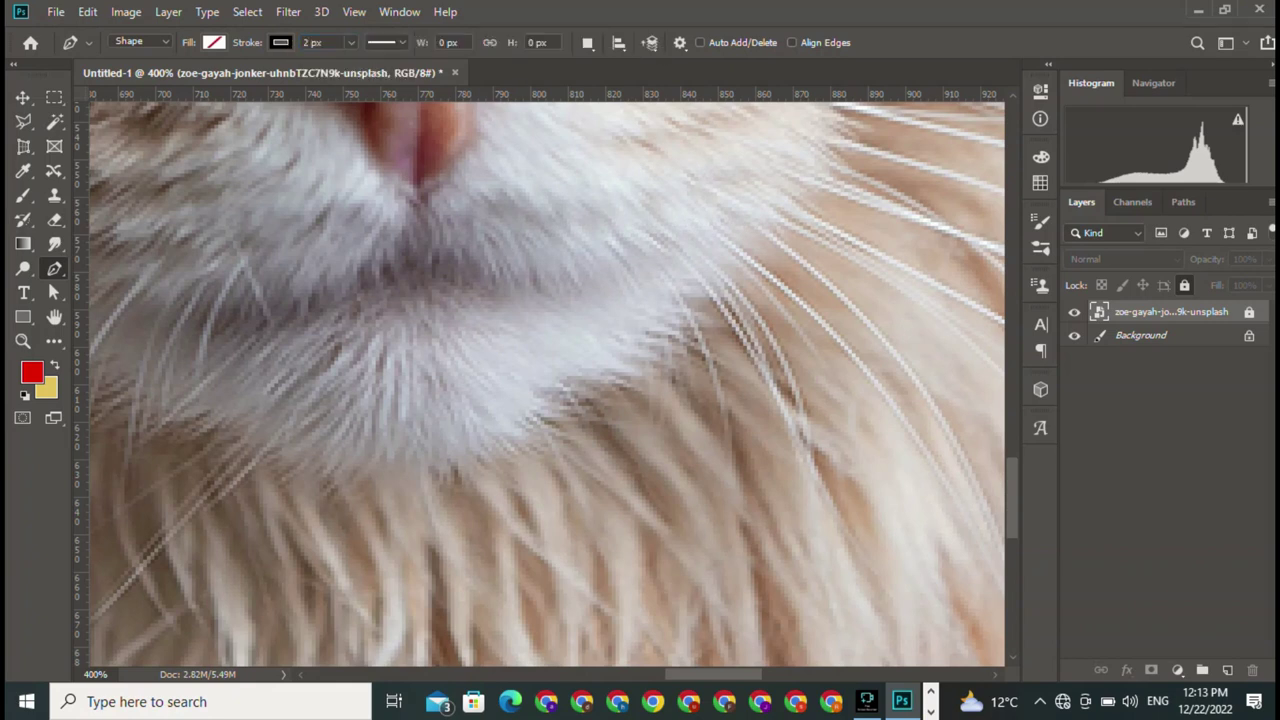
Start a new outline left of the chin and trace zigzag points along the chin fur
left_click(145, 397)
left_click(137, 430)
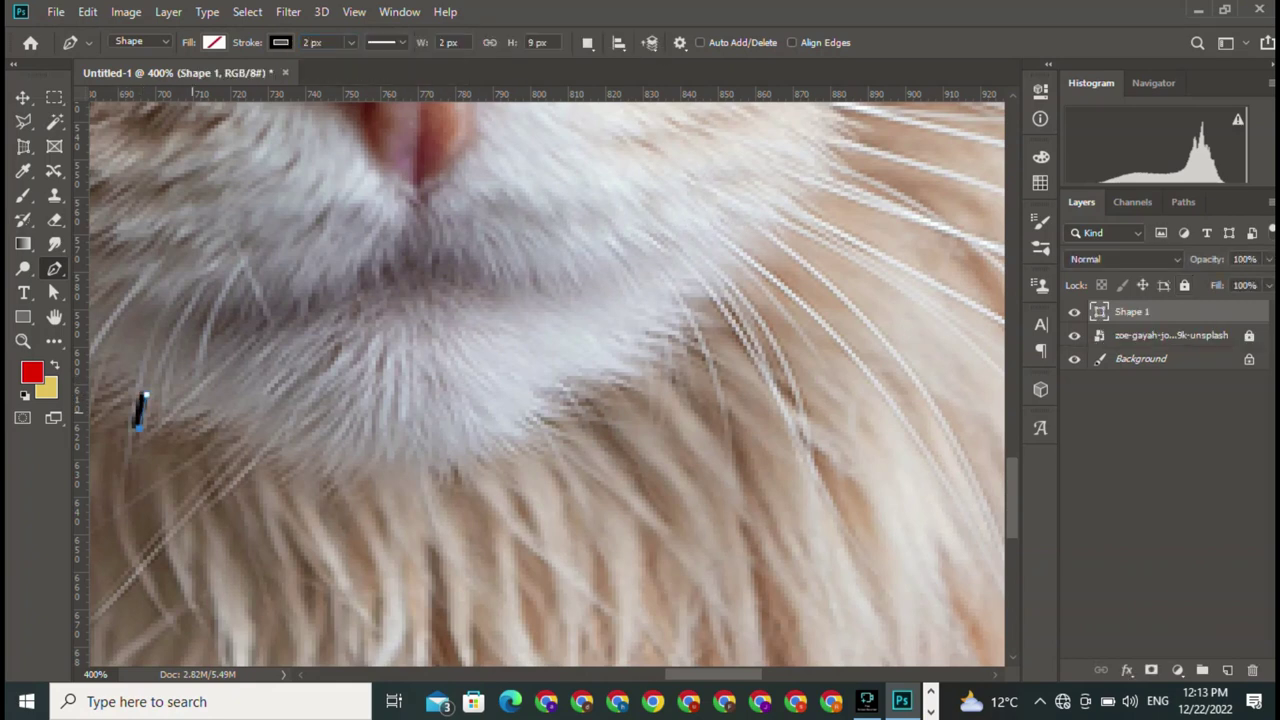
left_click(197, 413)
left_click_drag(205, 420, 206, 423)
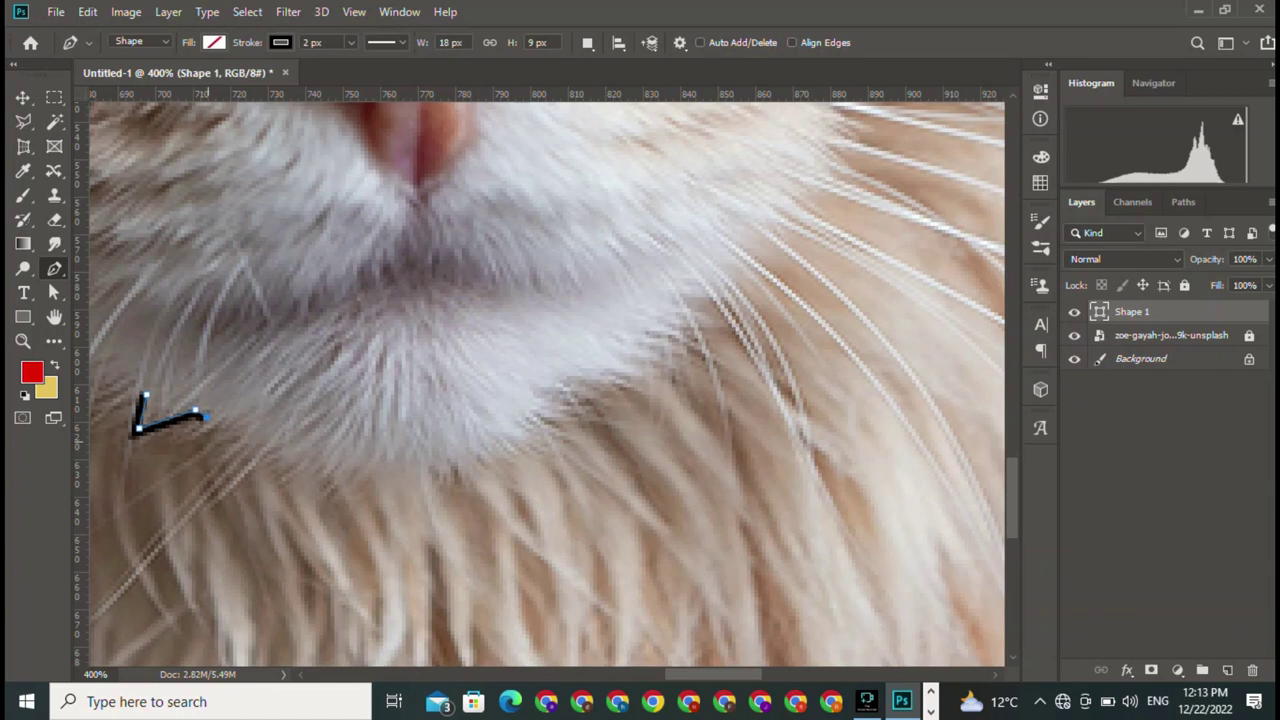
left_click(206, 443)
left_click(213, 463)
left_click(244, 440)
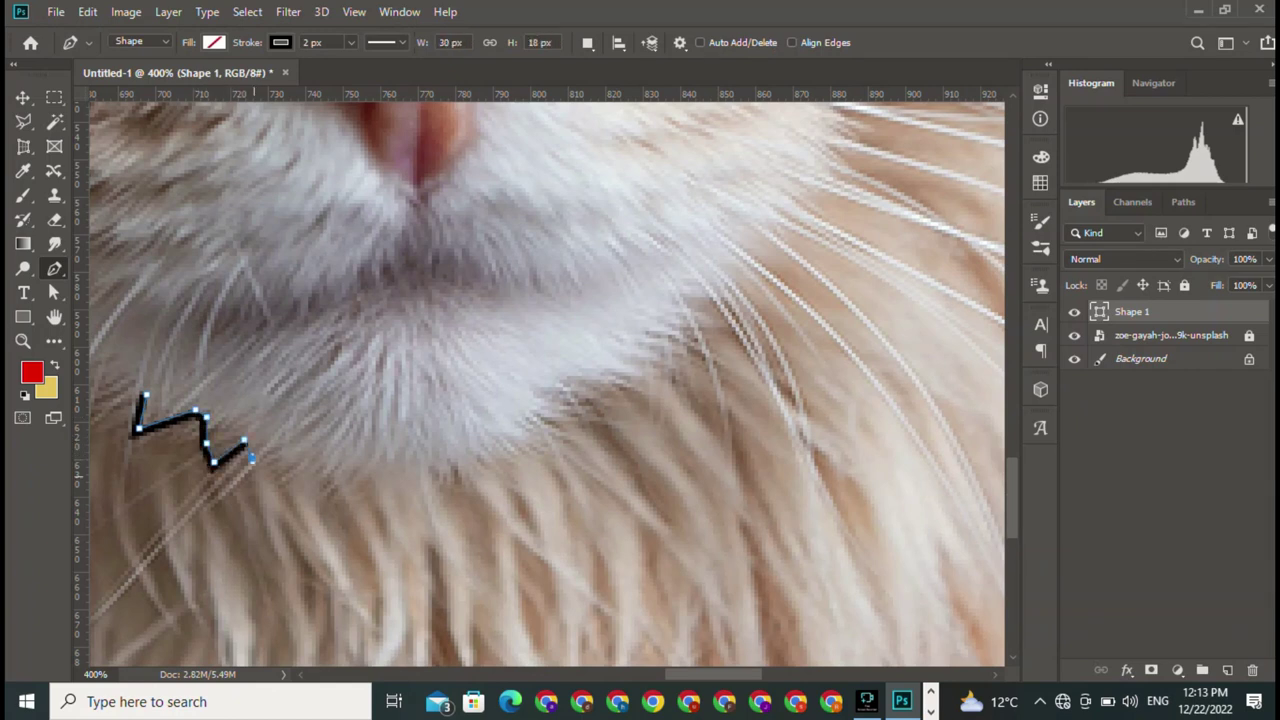
left_click(277, 455)
left_click(345, 471)
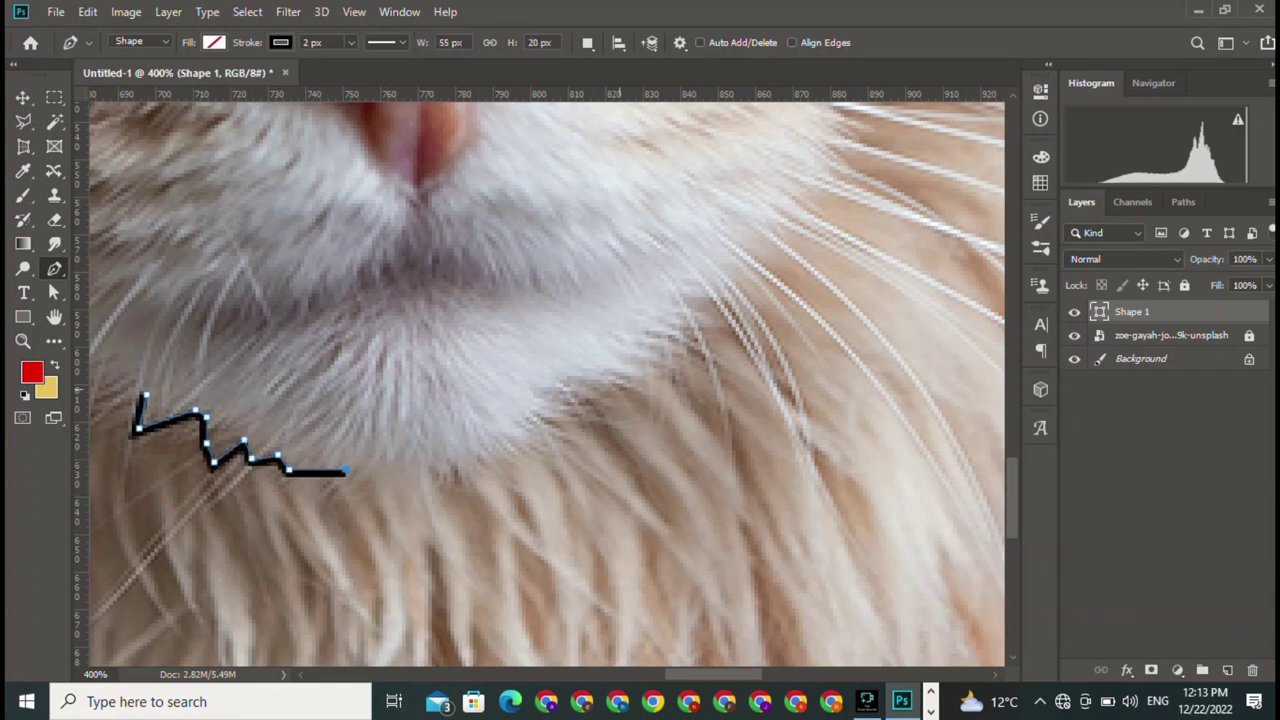
Curve the outline under the white chin and up the jagged jaw fur onto the right cheek
left_click_drag(619, 386, 755, 266)
left_click(619, 386, "alt")
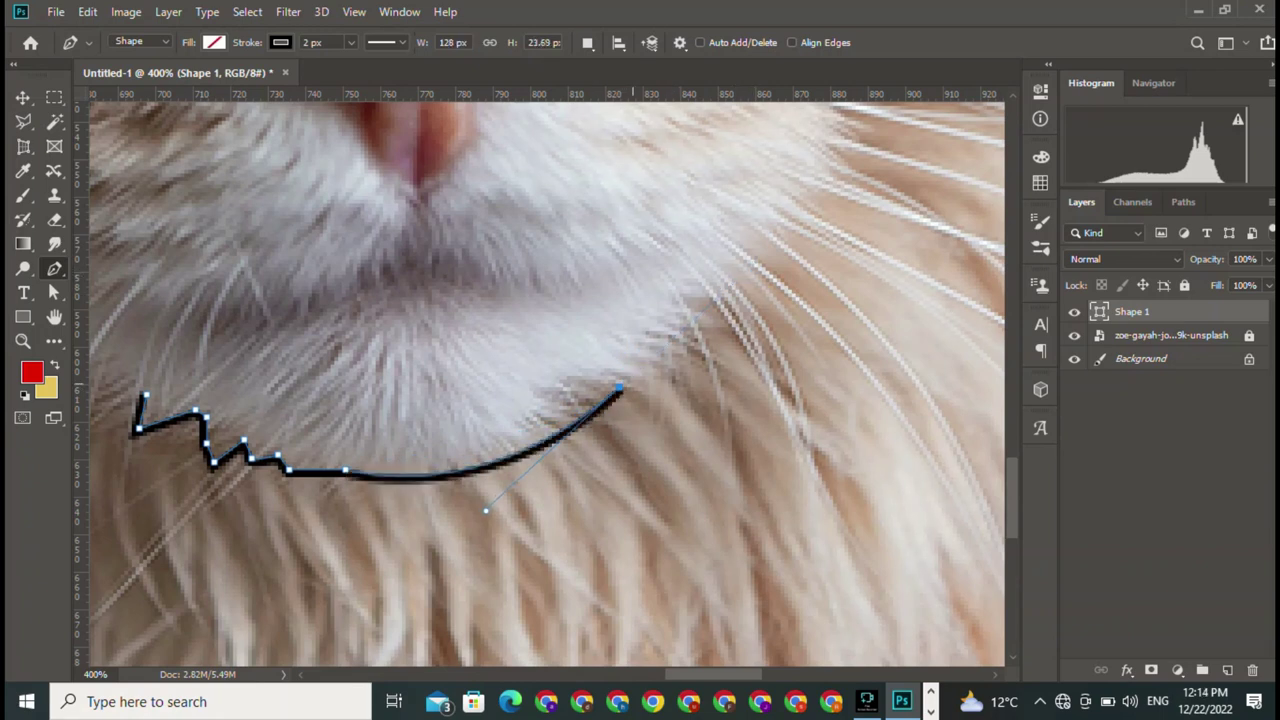
left_click(637, 342)
left_click(664, 359)
left_click(695, 286)
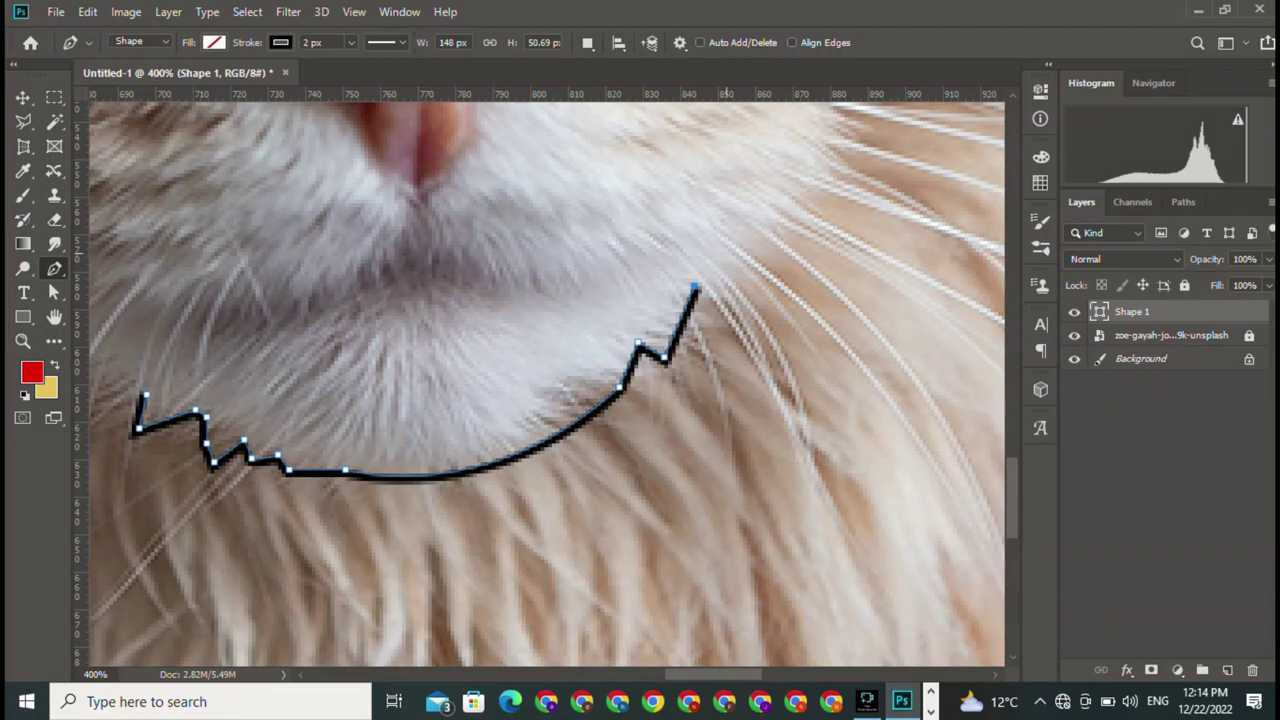
left_click_drag(716, 268, 478, 472)
left_click(478, 472)
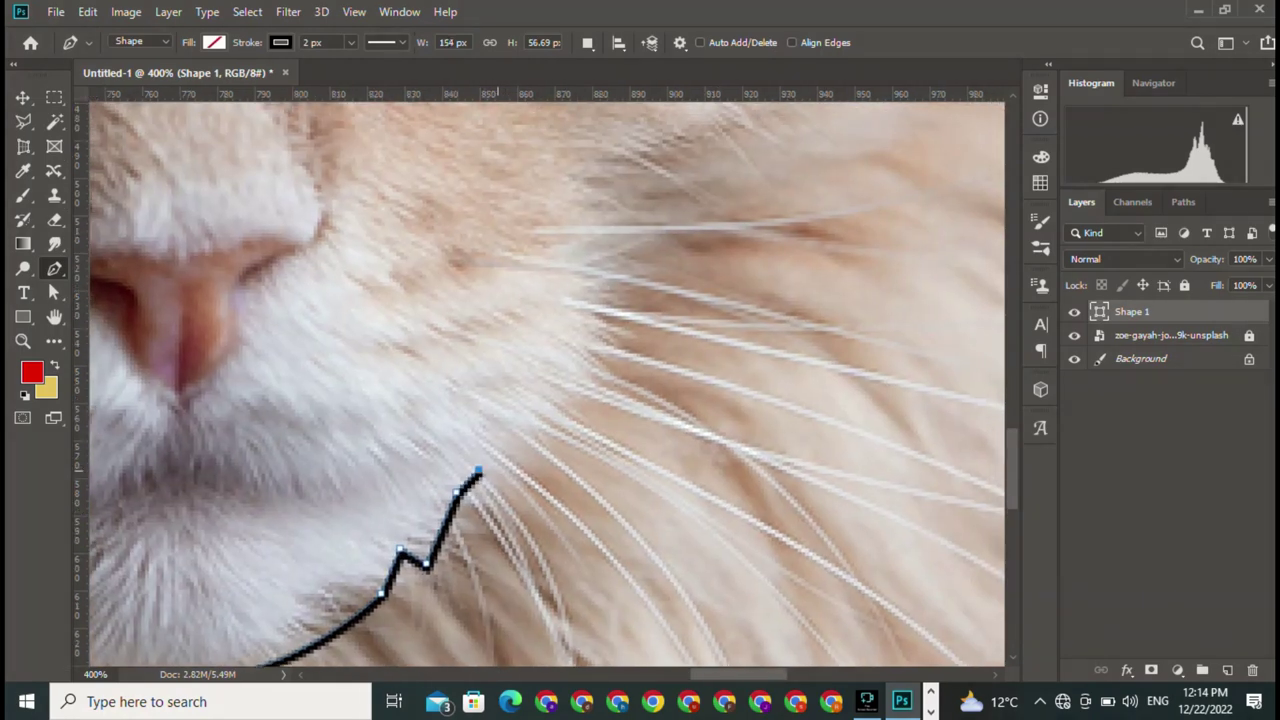
left_click(497, 457)
left_click(586, 394)
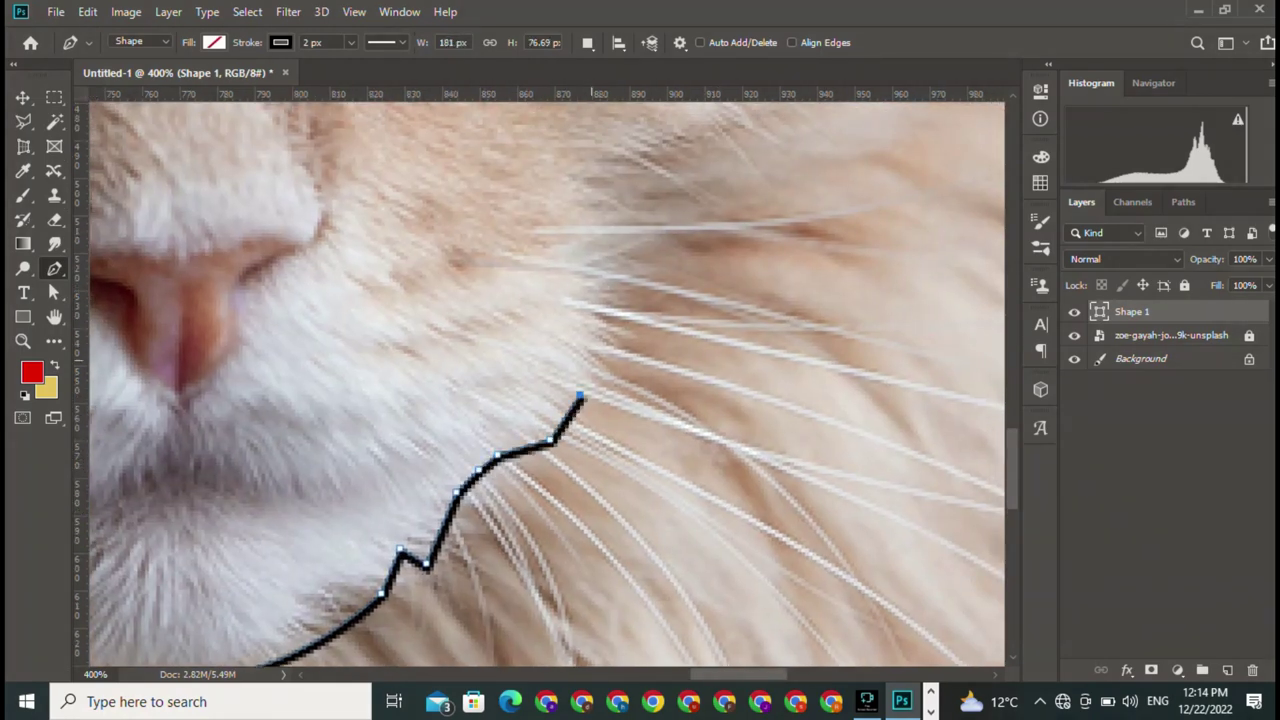
left_click(605, 334)
Continue the outline along the cheek toward the right eye and up the face's side
left_click_drag(605, 340, 493, 617)
left_click(498, 523)
left_click(520, 466)
left_click(595, 430)
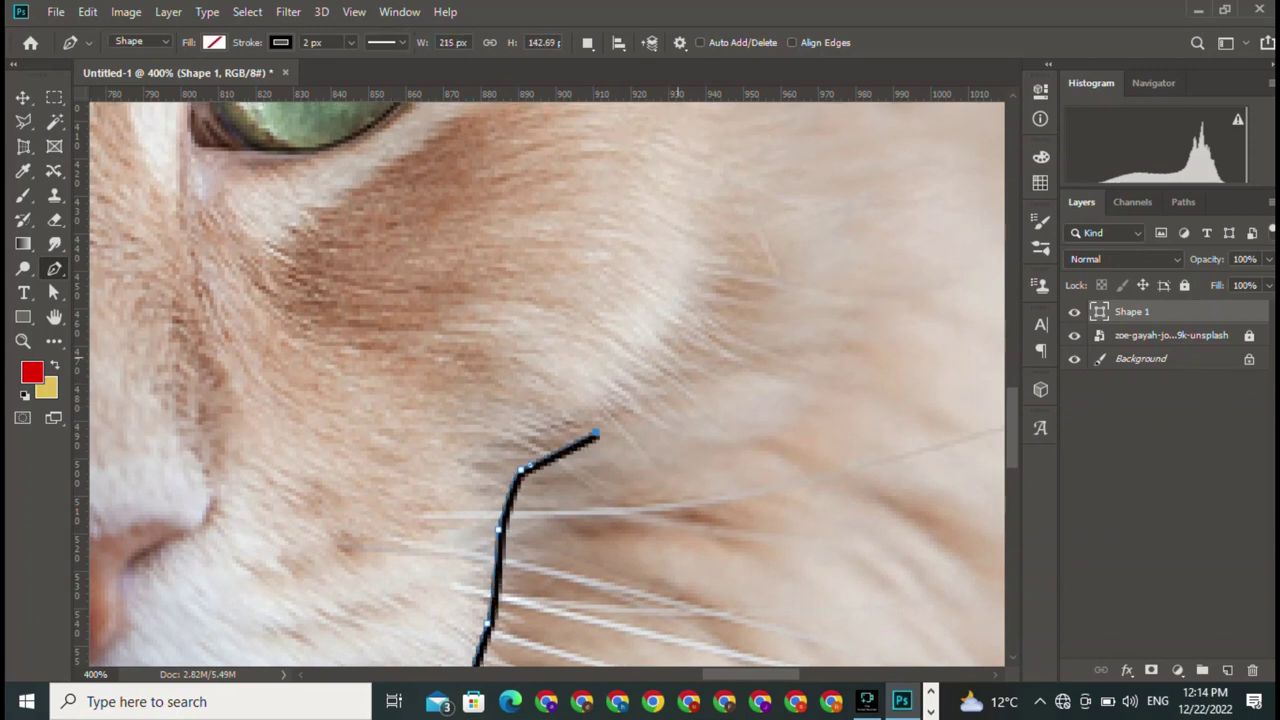
scroll(595, 430, "up", 1)
key("ctrl+minus")
key("ctrl+minus")
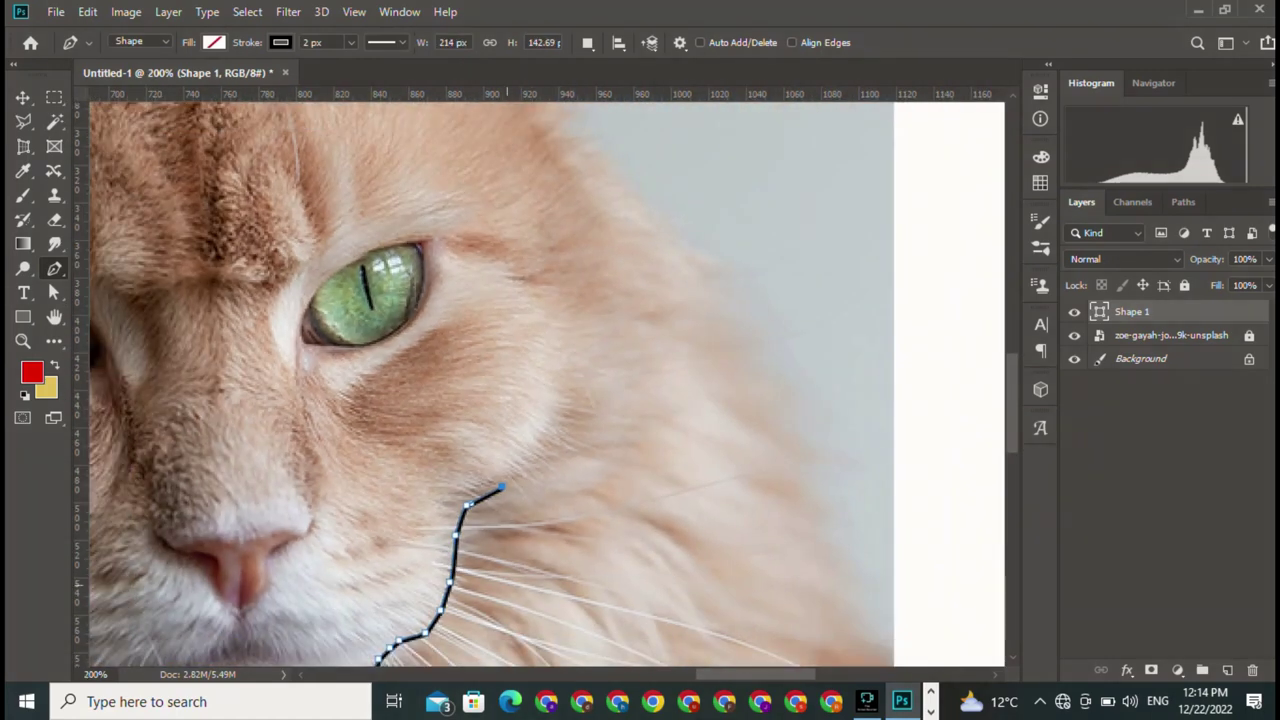
key("ctrl+plus")
left_click(553, 342)
left_click(592, 290)
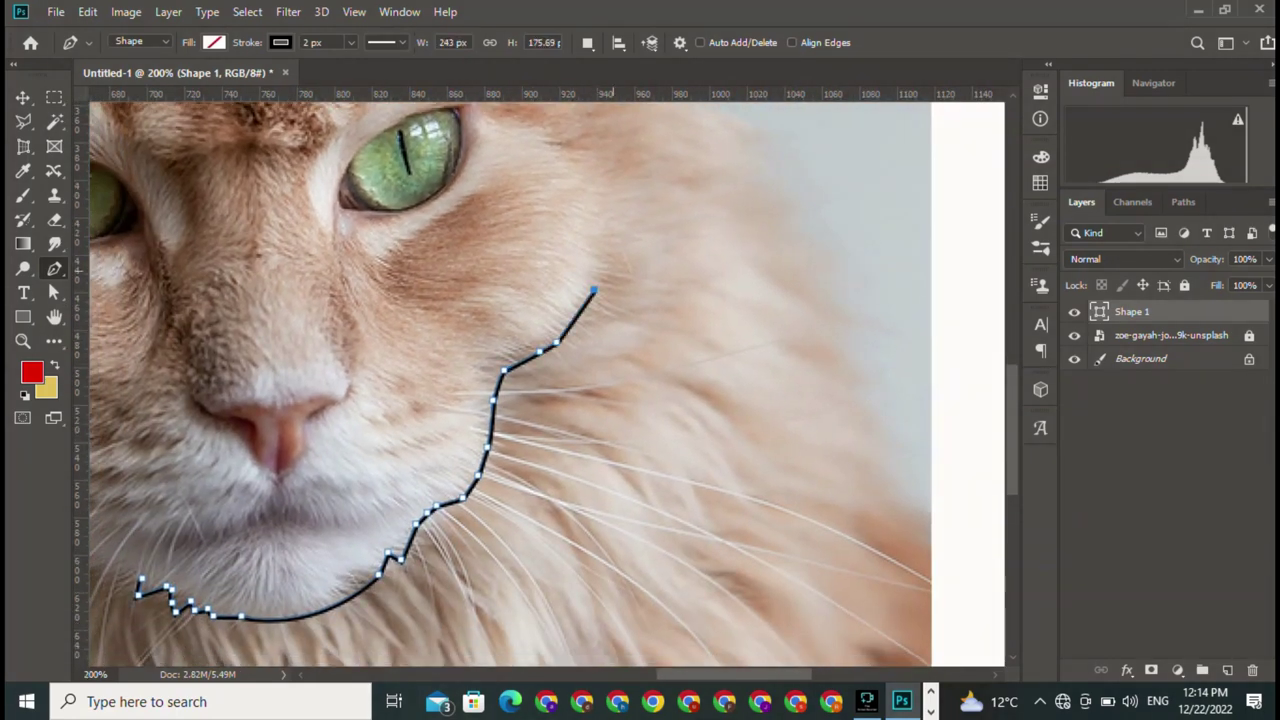
left_click(614, 218)
Extend the outline up beside the eye to the base of the ear
left_click_drag(614, 218, 489, 483)
left_click(498, 466)
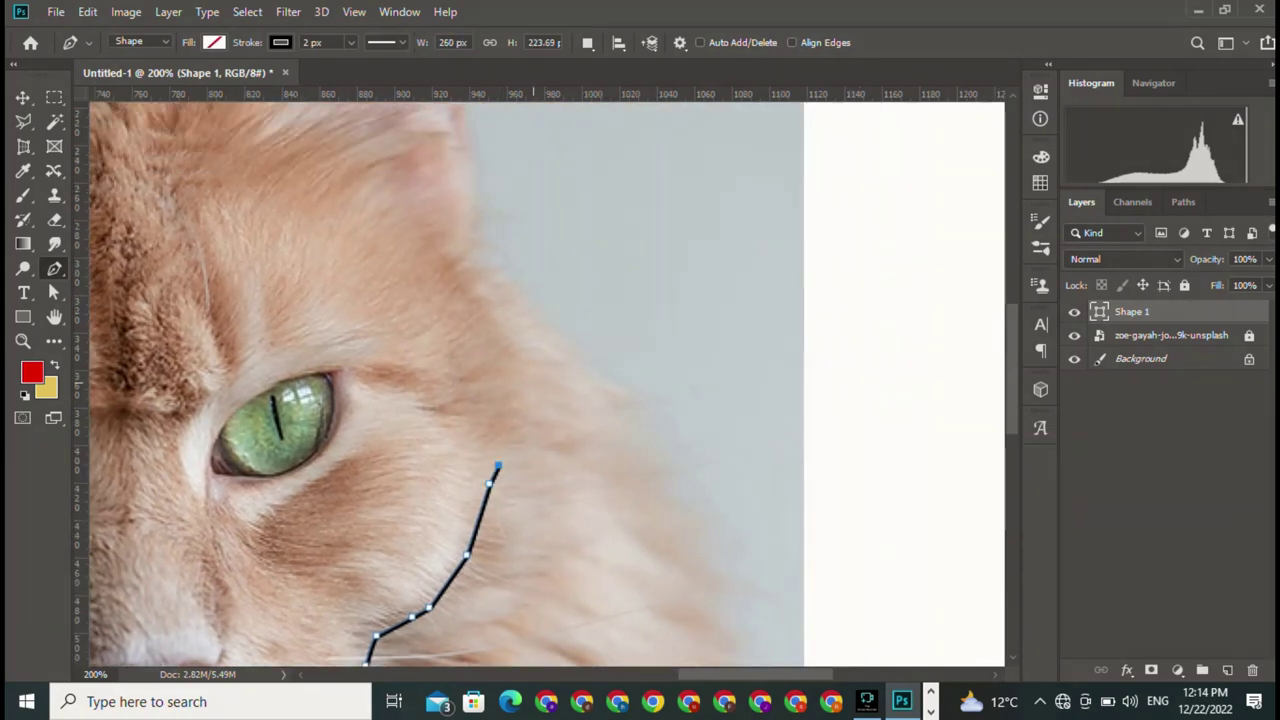
left_click(534, 393)
left_click(538, 349)
left_click(519, 302)
left_click(518, 278)
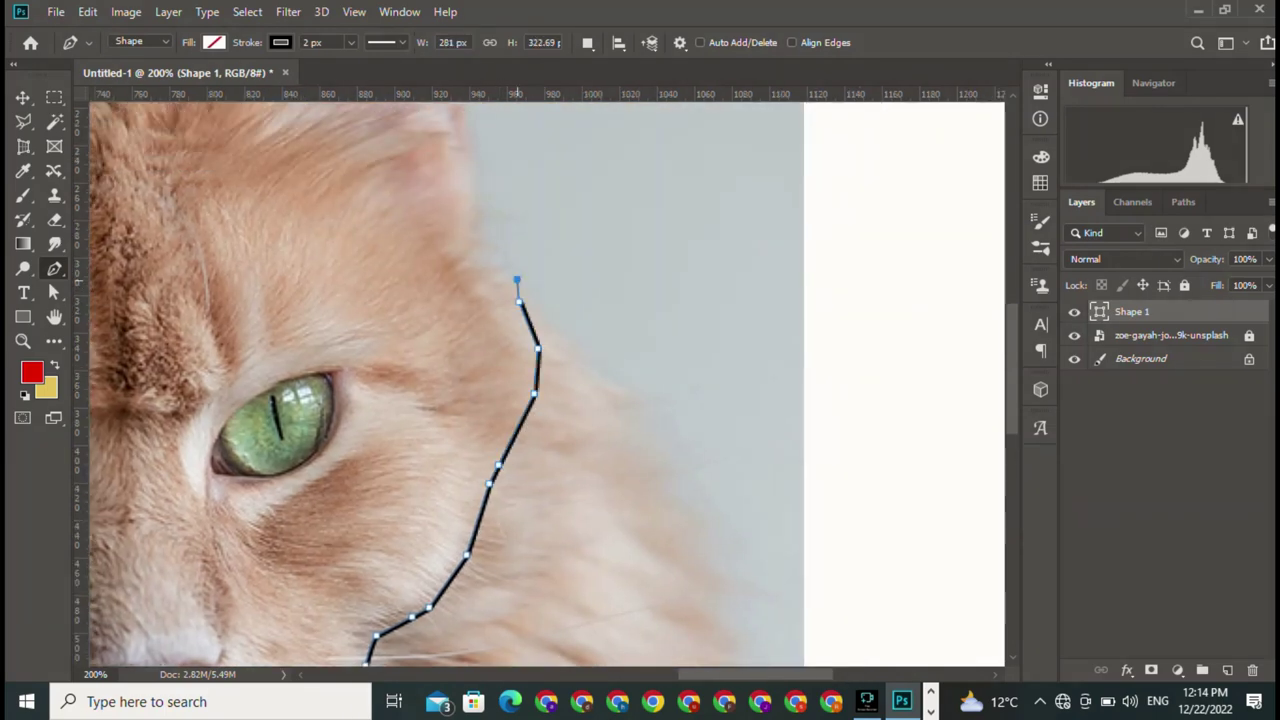
mouse_move(468, 258)
left_mouse_down()
mouse_move(451, 265)
mouse_move(619, 517)
left_mouse_up()
Curve the outline up the ear's outer edge, around its tip and toward the head top
mouse_move(626, 365)
left_mouse_down()
mouse_move(686, 431)
mouse_move(608, 665)
left_mouse_up()
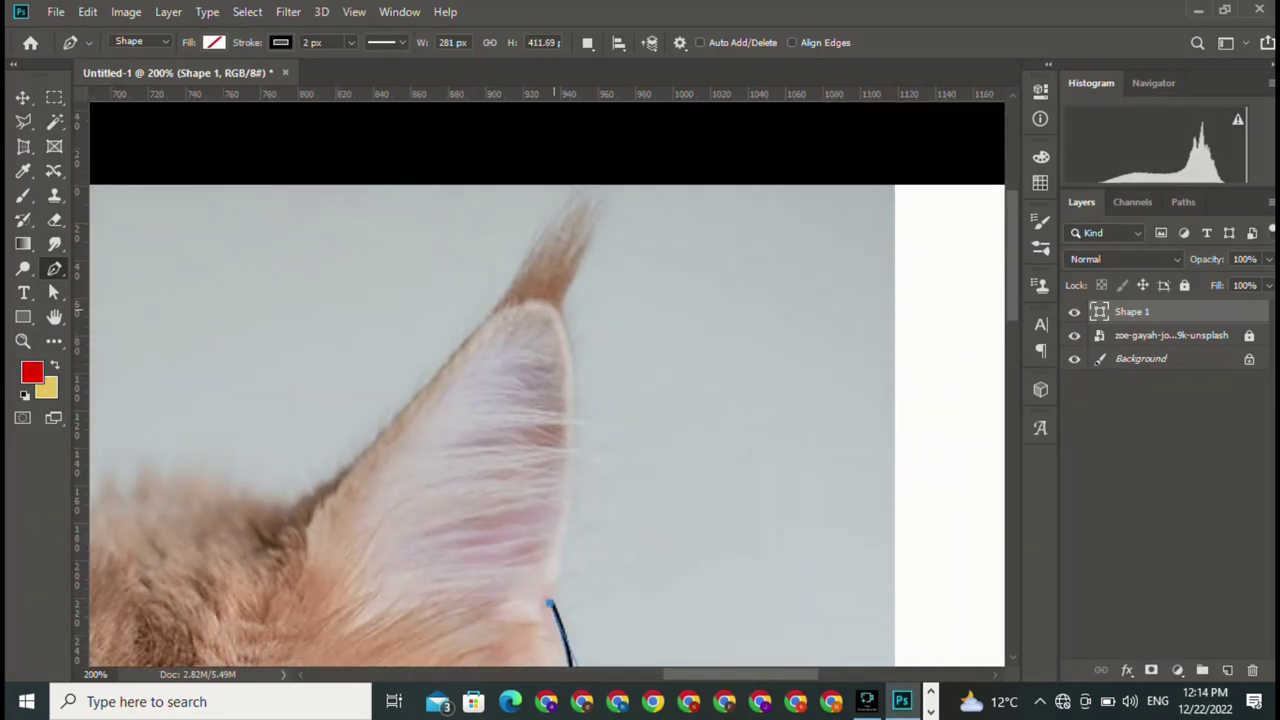
left_click_drag(559, 312, 515, 199)
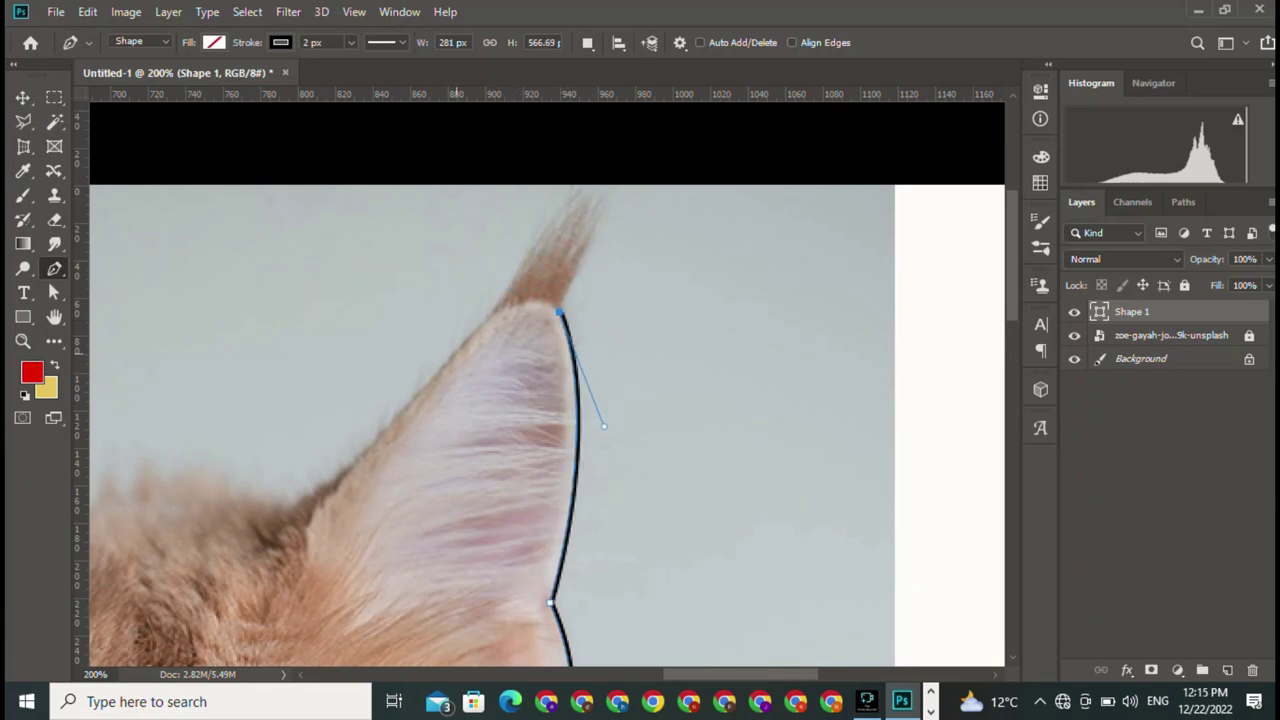
mouse_move(455, 353)
left_mouse_down()
mouse_move(346, 422)
mouse_move(389, 441)
left_mouse_up()
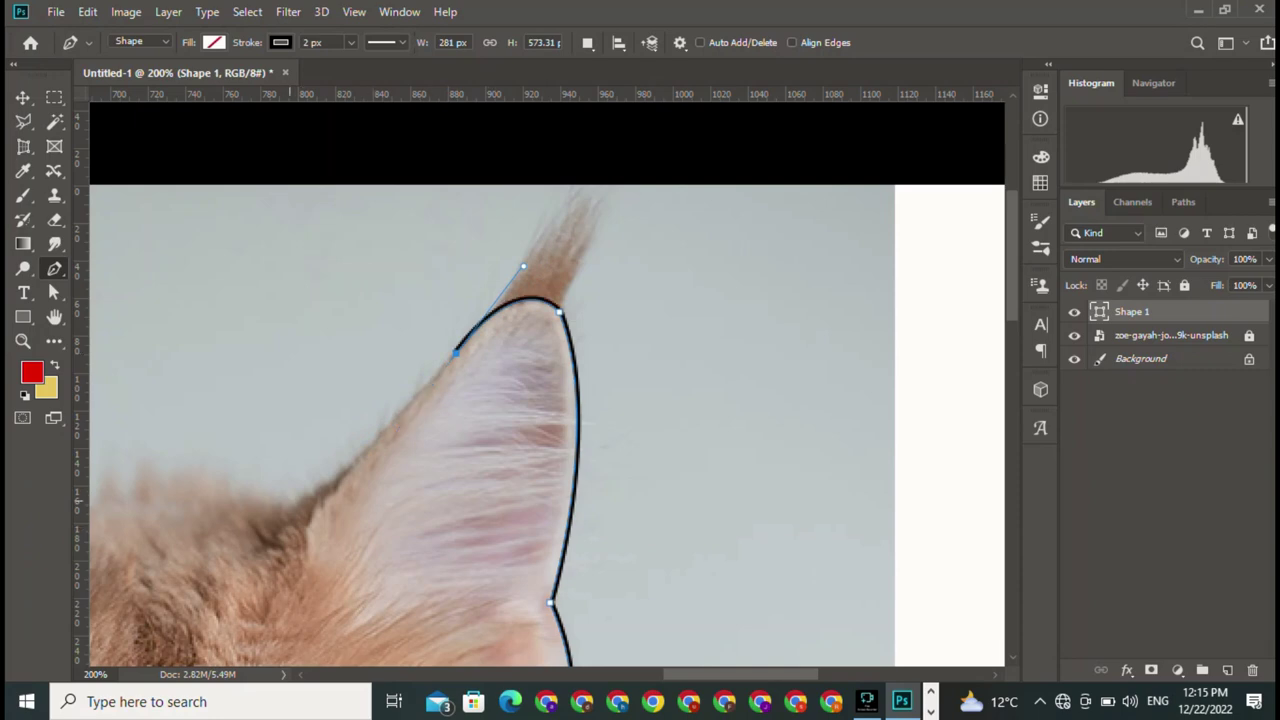
mouse_move(293, 500)
left_mouse_down()
mouse_move(254, 514)
mouse_move(737, 486)
mouse_move(699, 481)
left_mouse_up()
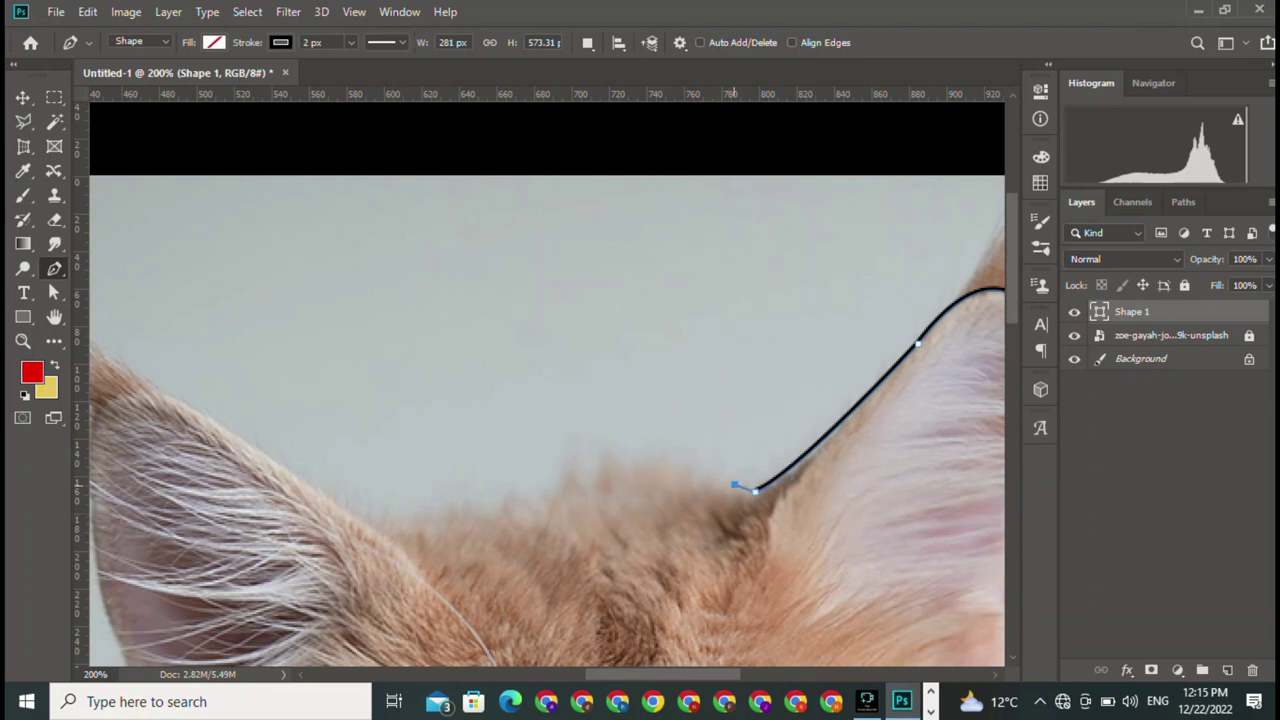
Trace points along the fur edge across the top of the head
left_click(694, 470)
left_click(662, 478)
left_click(616, 461)
left_click(544, 488)
left_click(492, 516)
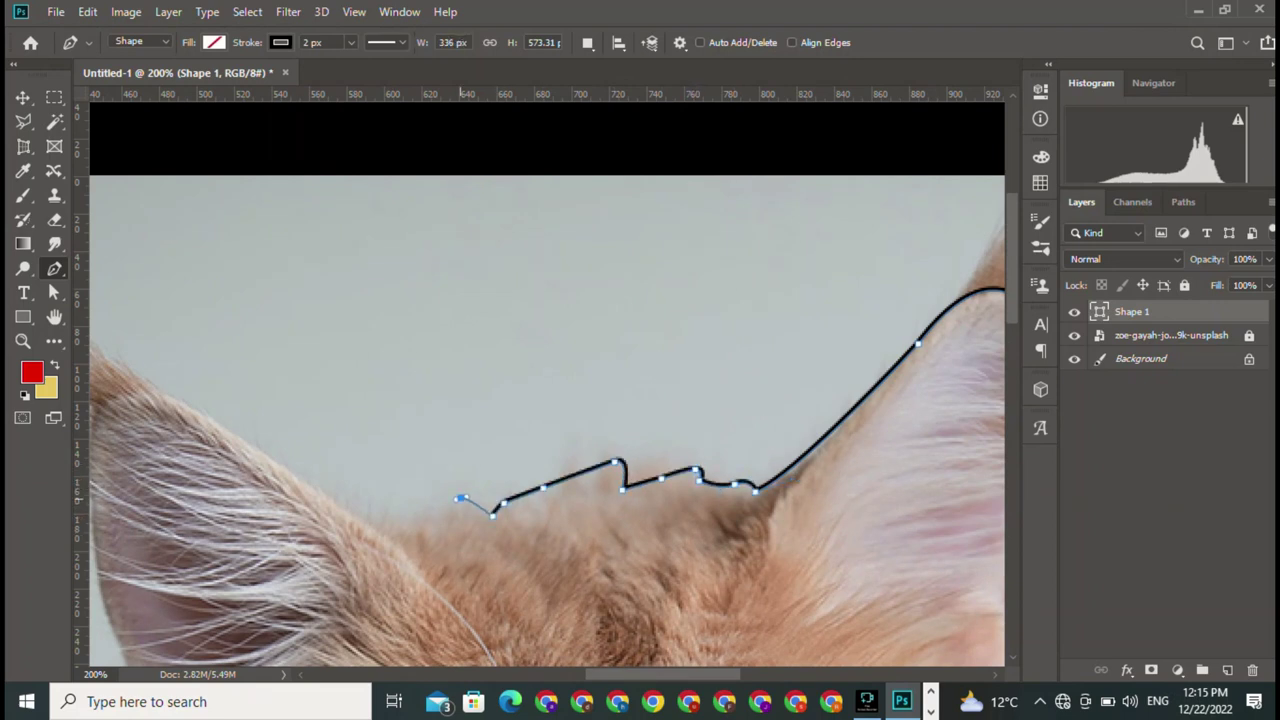
left_click(409, 528)
Curve the outline over the left ear's tip and down its outer edge
mouse_move(156, 388)
left_mouse_down()
mouse_move(147, 371)
mouse_move(624, 376)
left_mouse_up()
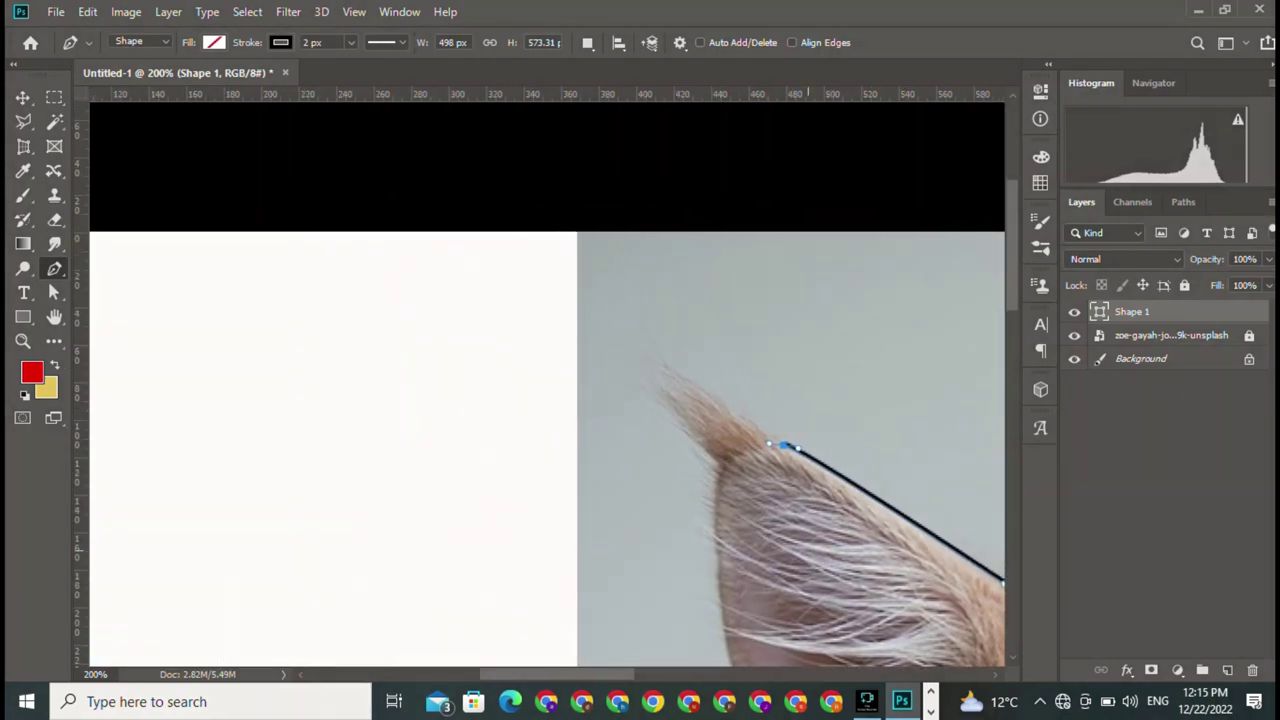
left_click_drag(563, 498, 581, 620)
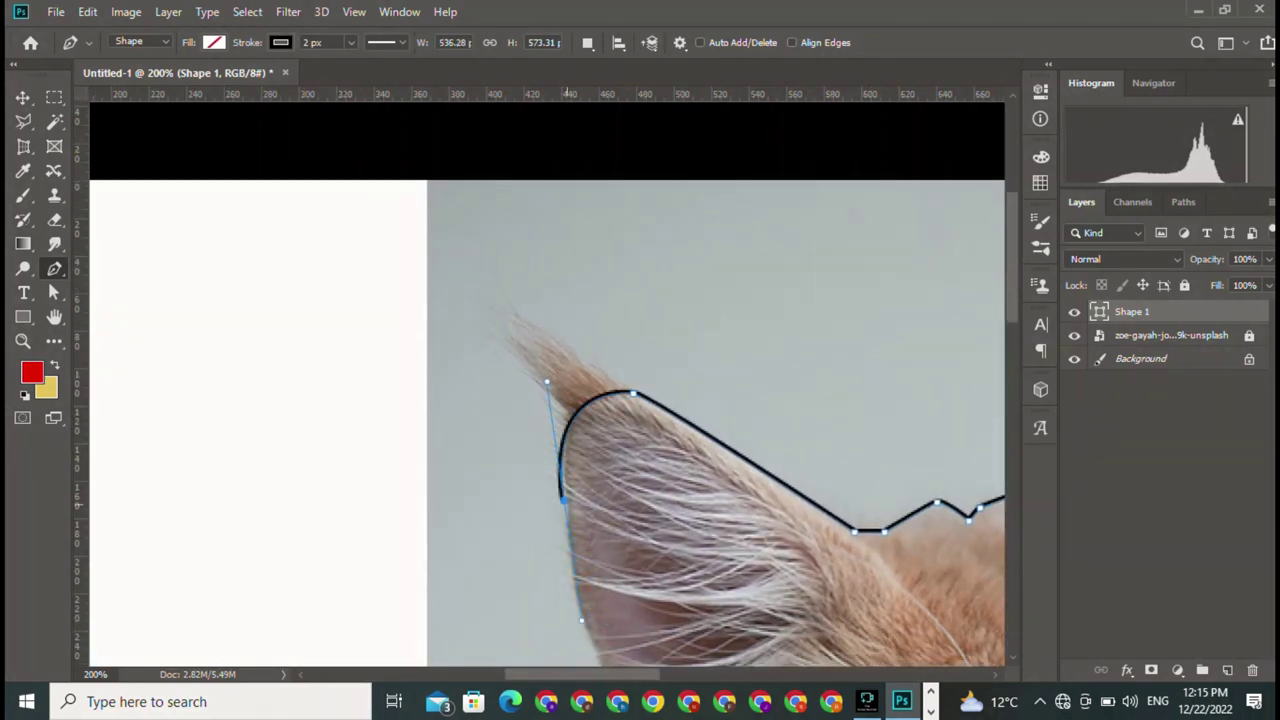
left_click_drag(563, 498, 345, 235)
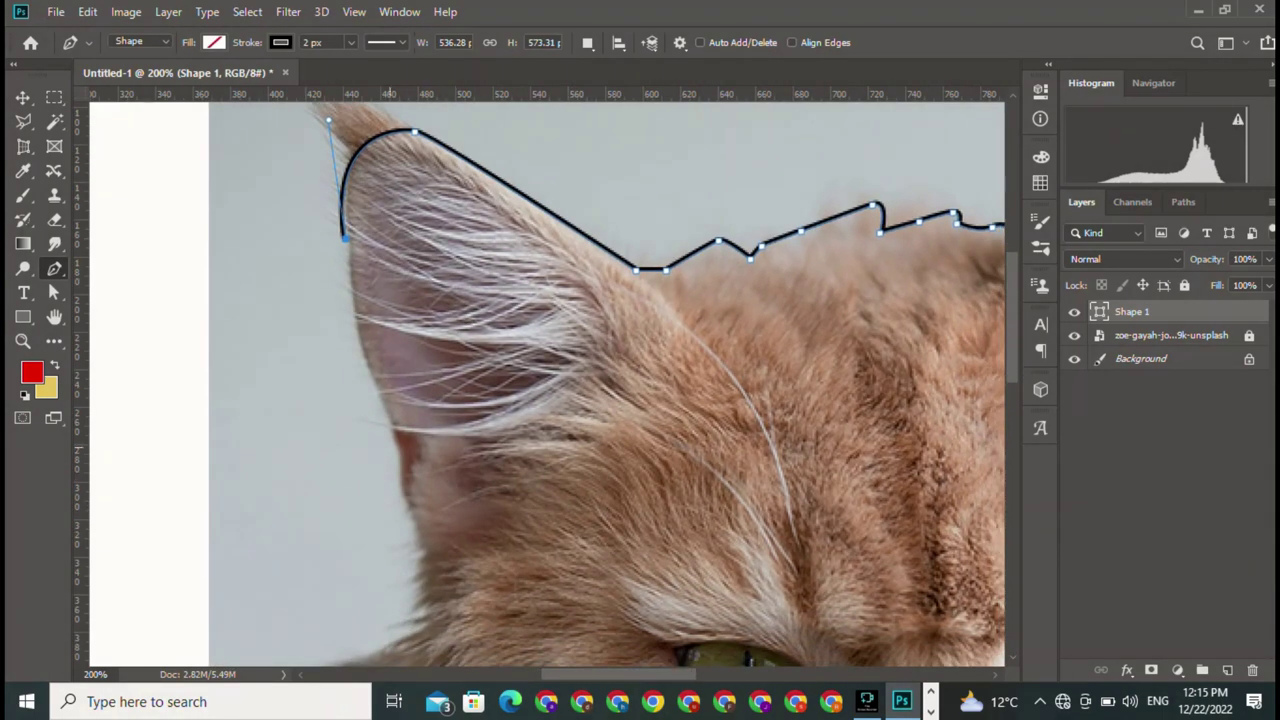
mouse_move(400, 457)
left_mouse_down()
mouse_move(463, 536)
mouse_move(463, 334)
mouse_move(470, 397)
left_mouse_up()
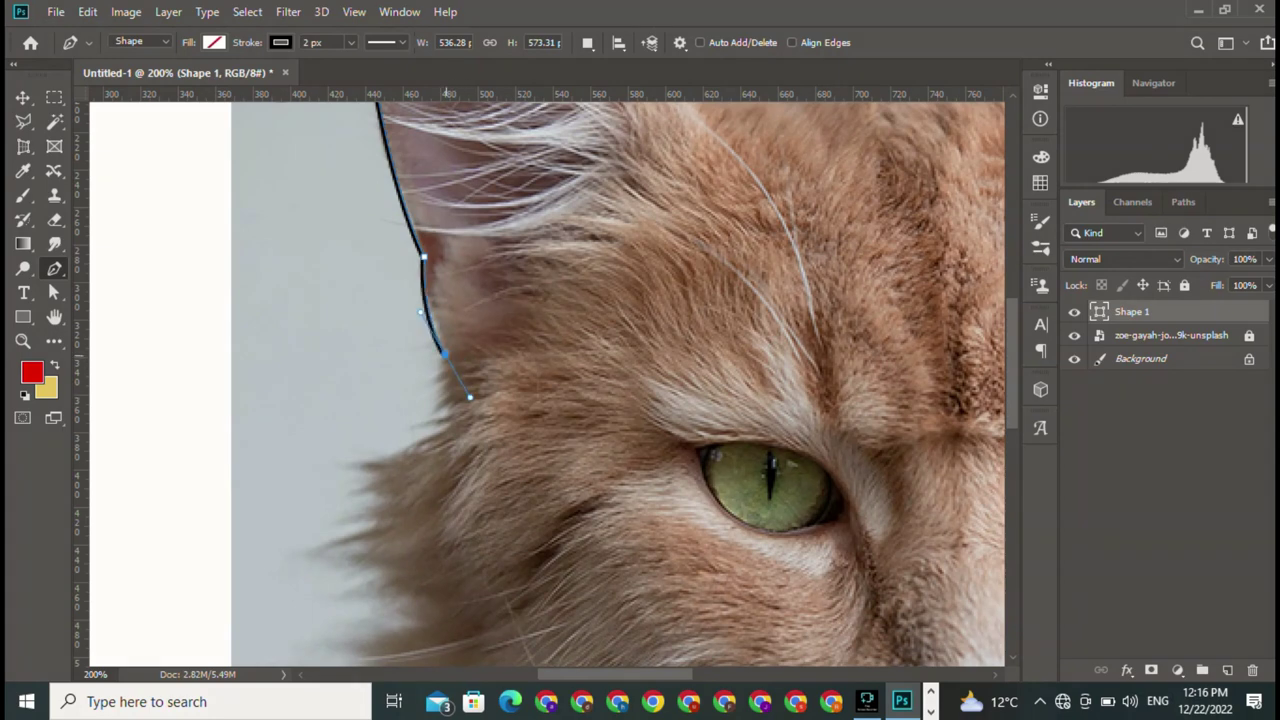
Trace zigzag fur points down the left side of the head and cheek
mouse_move(445, 366)
left_mouse_down()
mouse_move(432, 396)
mouse_move(446, 425)
left_mouse_up()
left_click(359, 460)
left_click(342, 487)
left_click(382, 492)
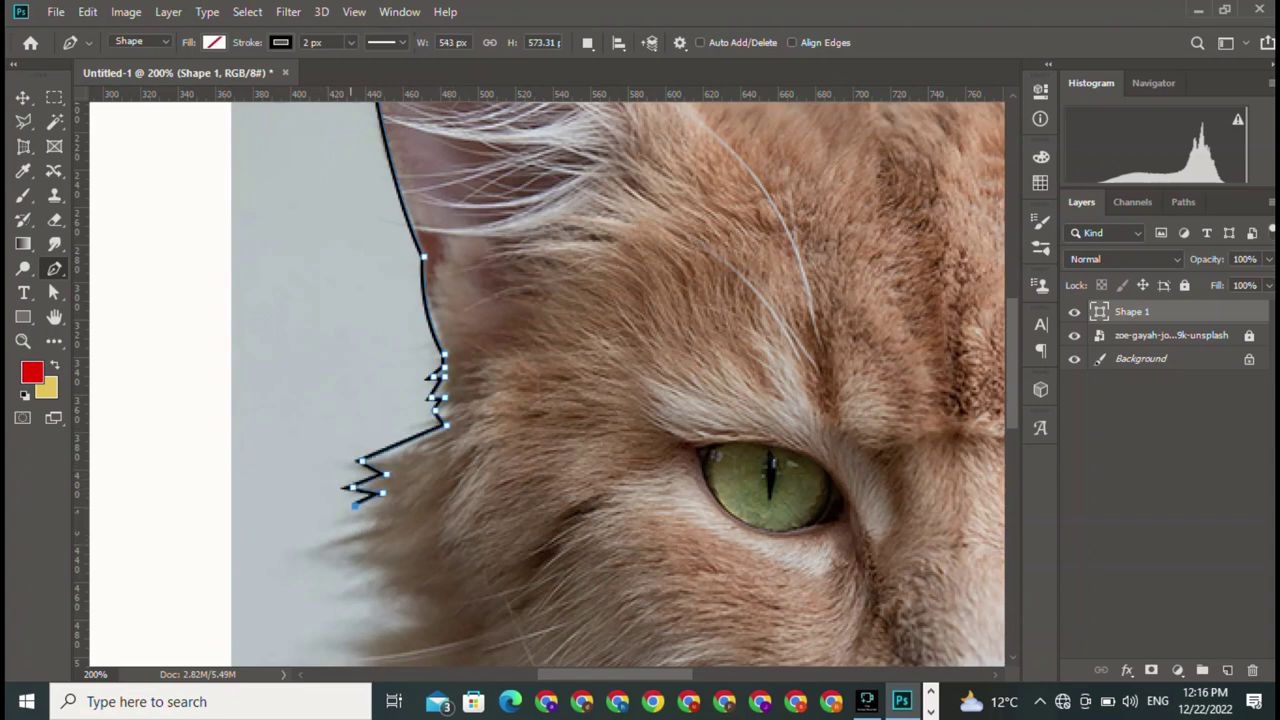
left_click(373, 515)
left_click(390, 536)
left_click(300, 548)
left_click(338, 564)
left_click(391, 566)
left_click(323, 596)
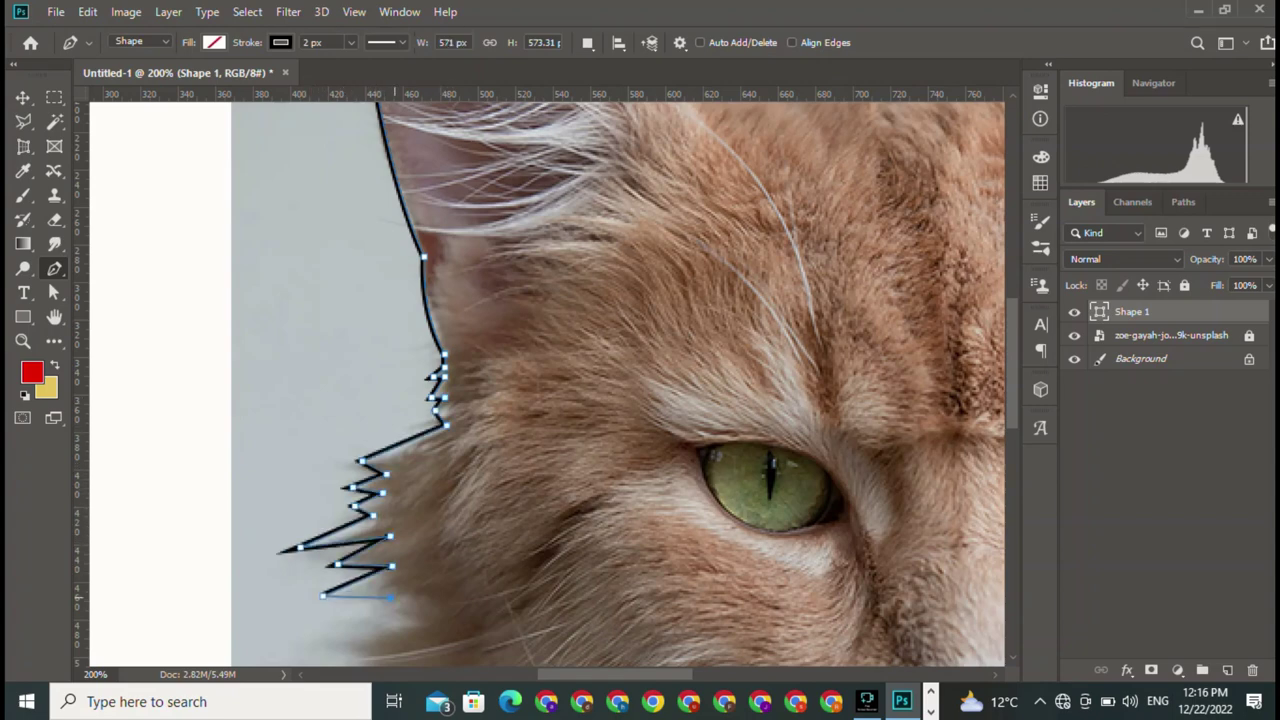
Continue the jagged fur points below the cheek toward the jaw
left_click_drag(392, 597, 320, 260)
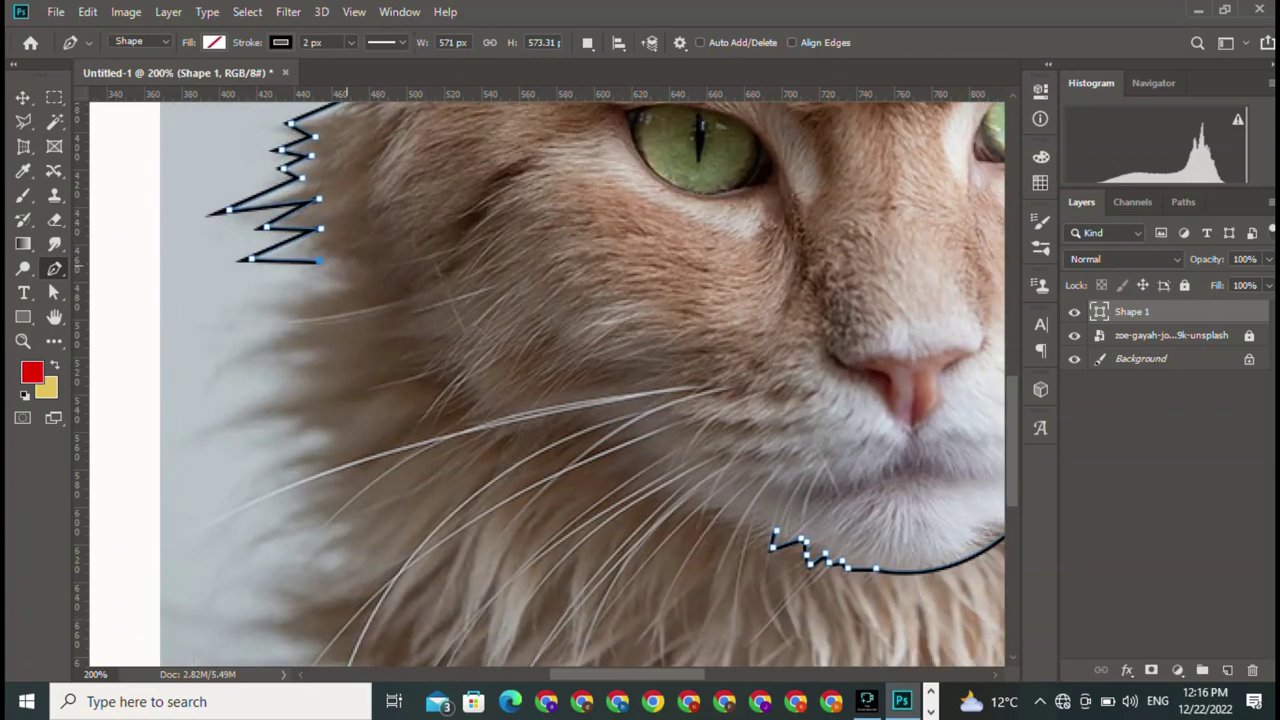
left_click(424, 264)
left_click(391, 294)
left_click(463, 316)
left_click(416, 346)
left_click(426, 382)
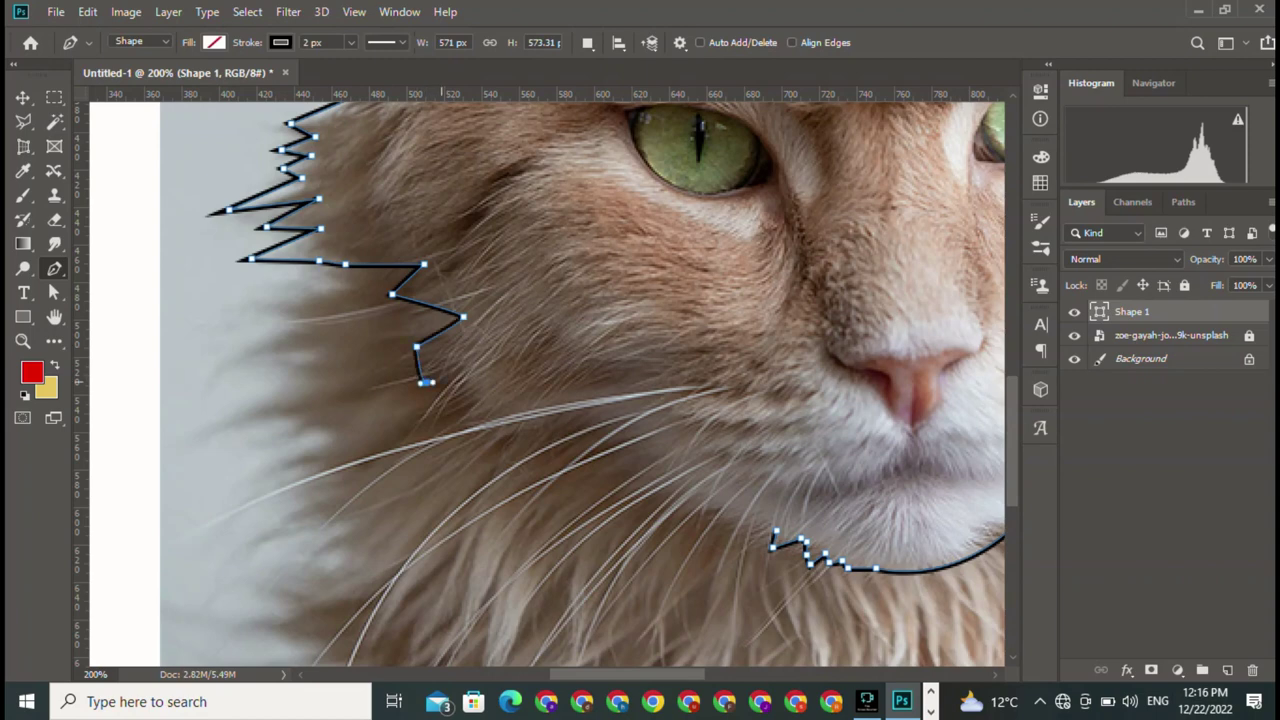
left_click(468, 416)
Trace the lower jaw fur edge, join it to the chin section, and zoom out
left_click(497, 436)
left_click(516, 426)
left_click(563, 418)
left_click(590, 416)
left_click(657, 472)
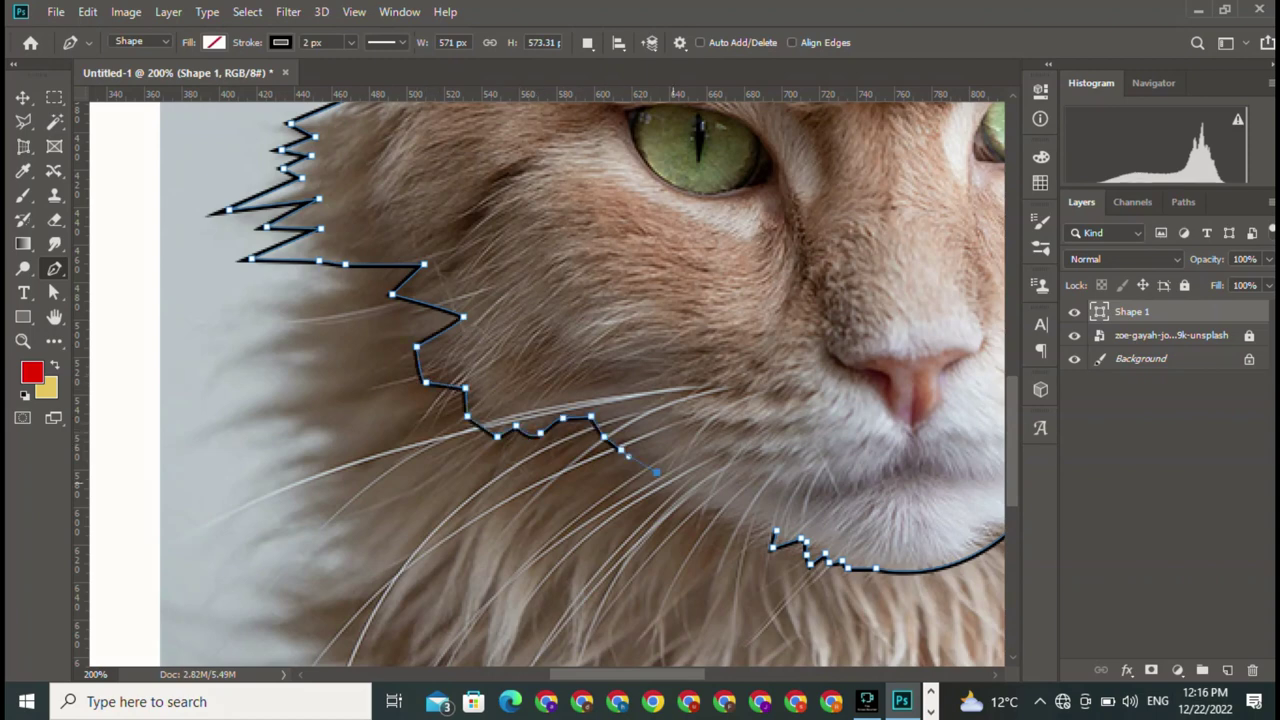
left_click(718, 506)
left_click(762, 514)
left_click_drag(772, 532, 734, 590)
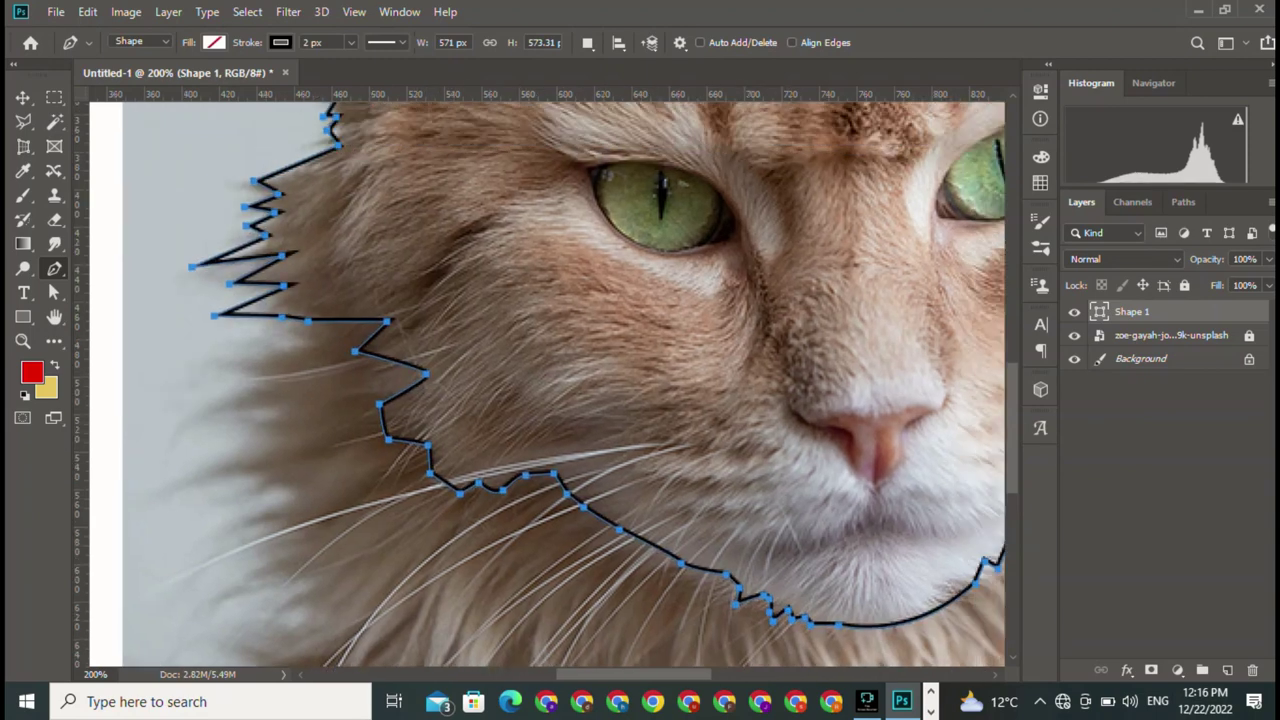
key("ctrl+minus")
key("ctrl+minus")
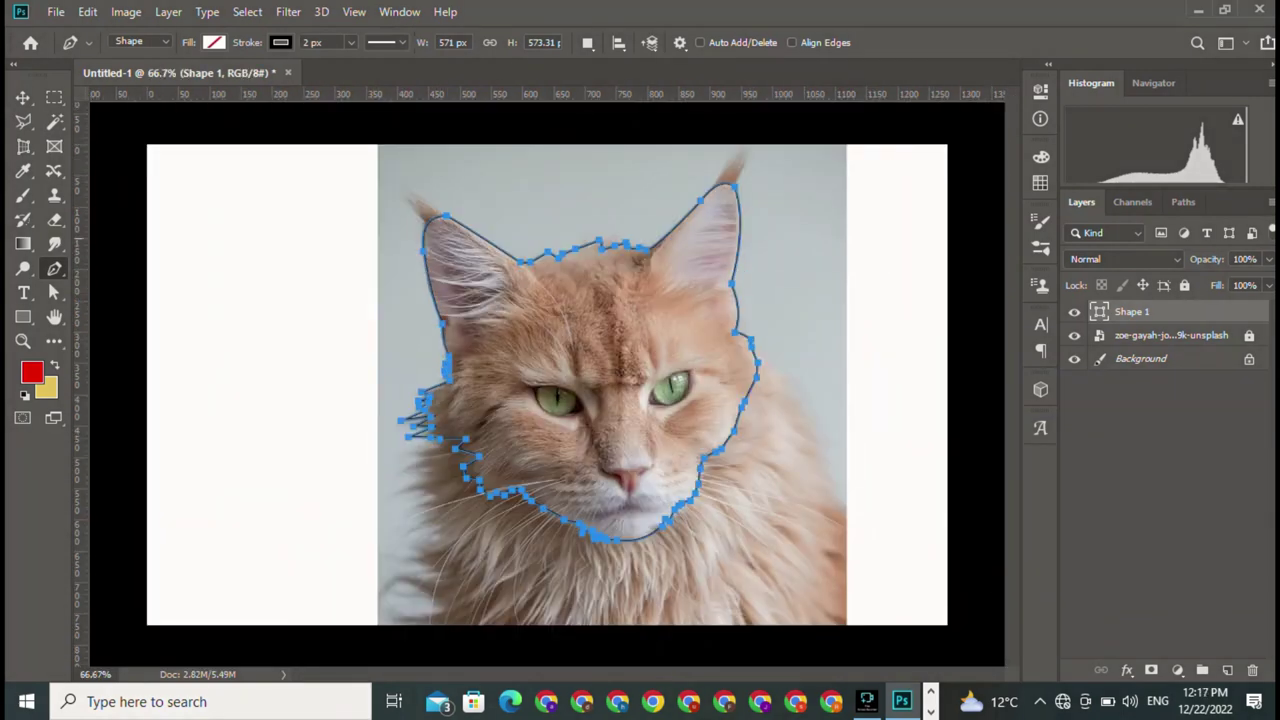
Sample the cat's fur brown and fill the head shape with it
left_click(213, 42)
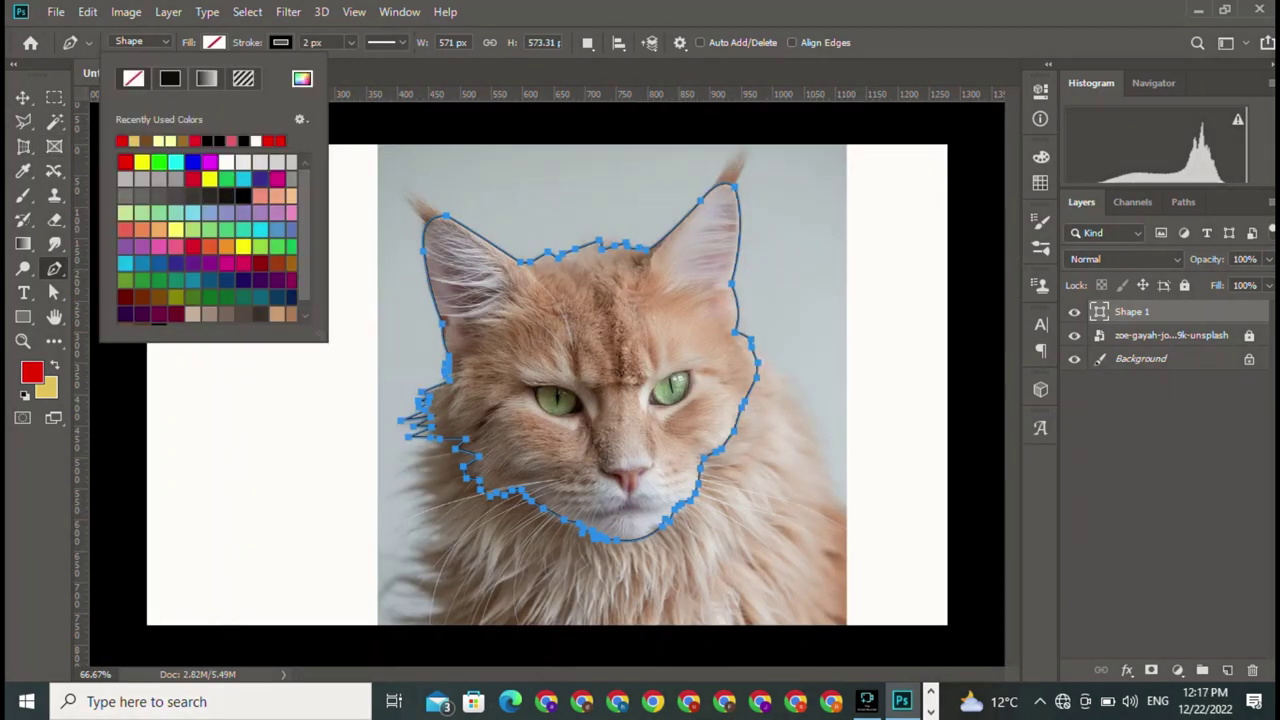
key("i")
left_click(560, 580, "alt")
key("p")
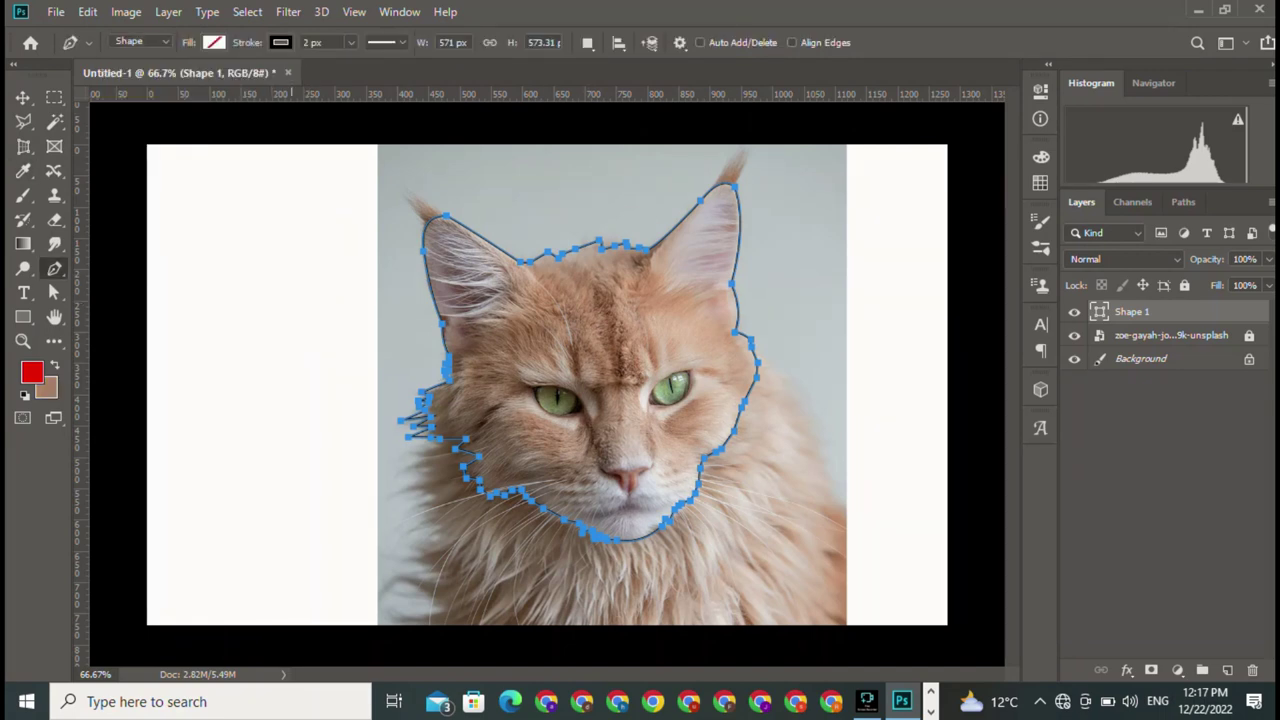
left_click(213, 42)
left_click(122, 140)
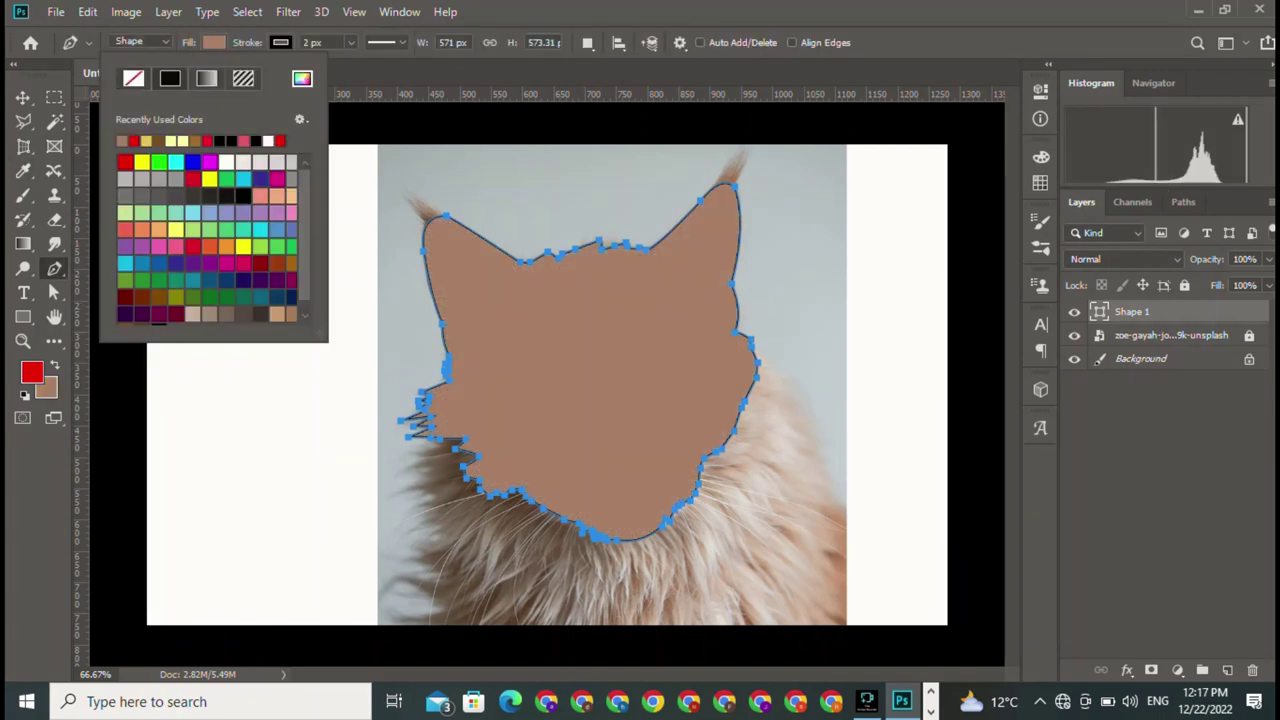
Pick a warmer orange-brown shade in the background colour picker
key("Escape")
left_click(45, 387)
left_click(837, 329)
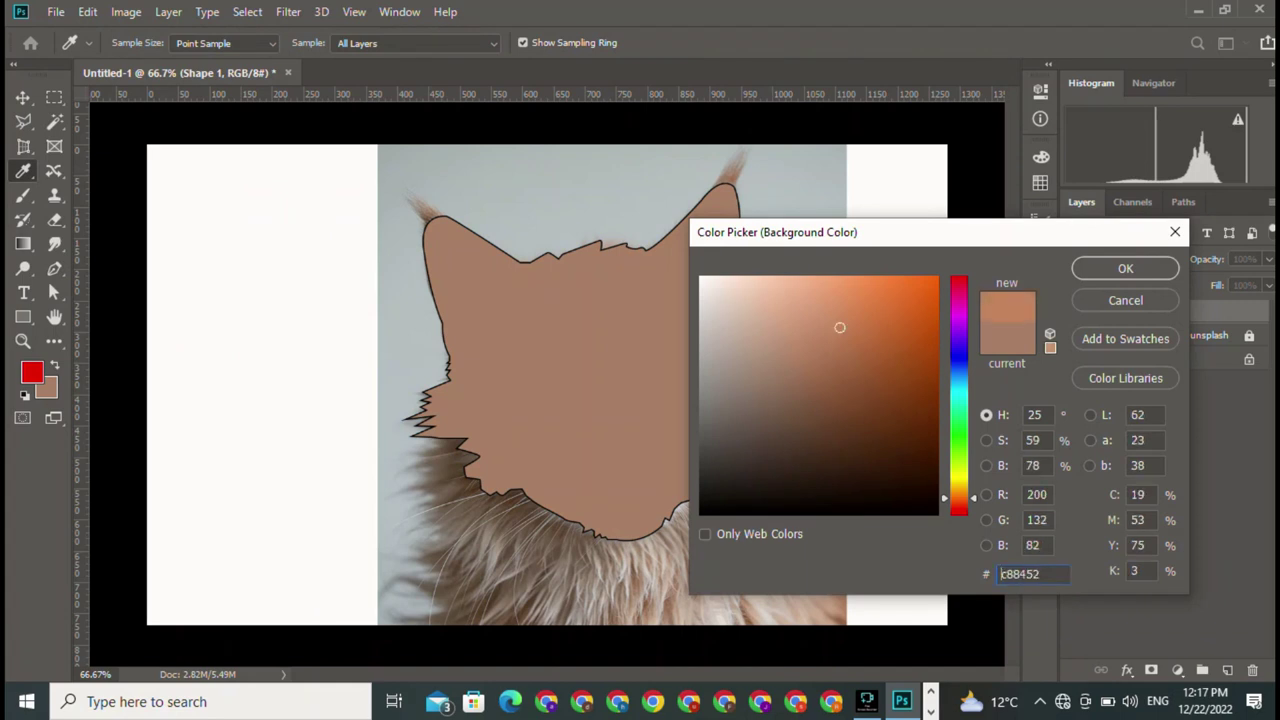
left_click(1123, 266)
Set the head shape's fill to No Color and add an empty Layer 1 above it
key("v")
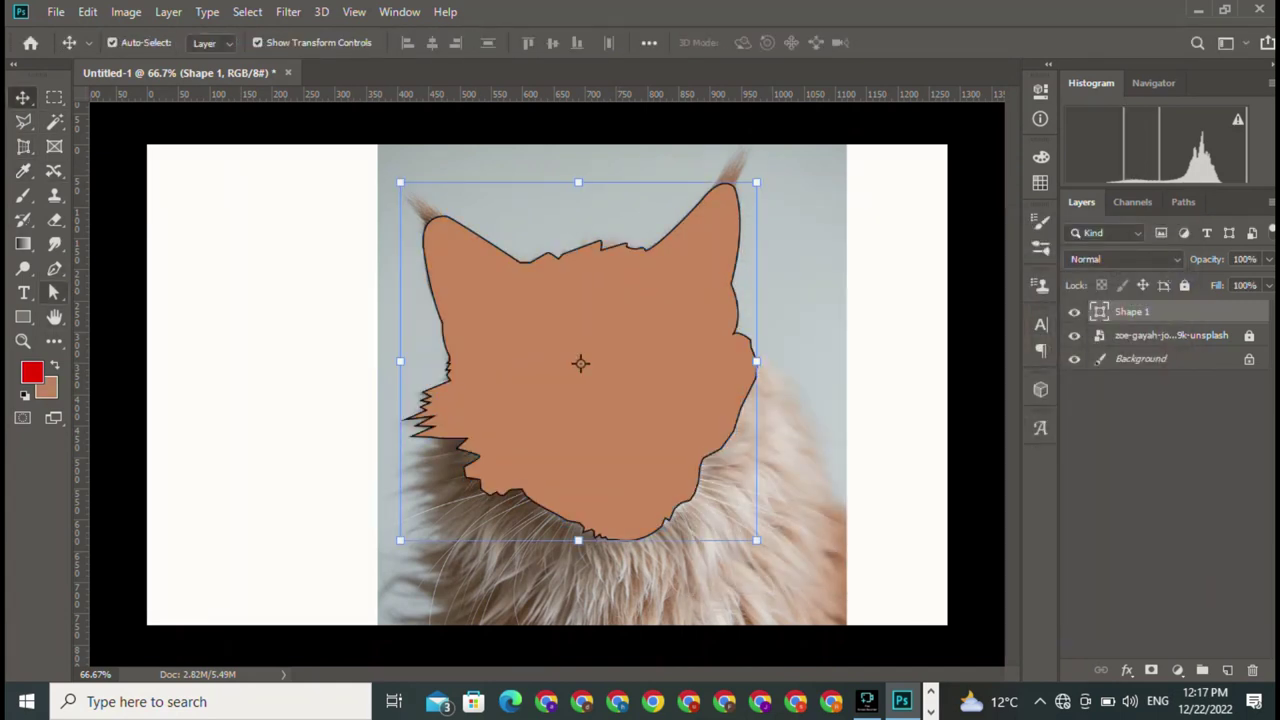
key("p")
left_click(213, 42)
left_click(133, 78)
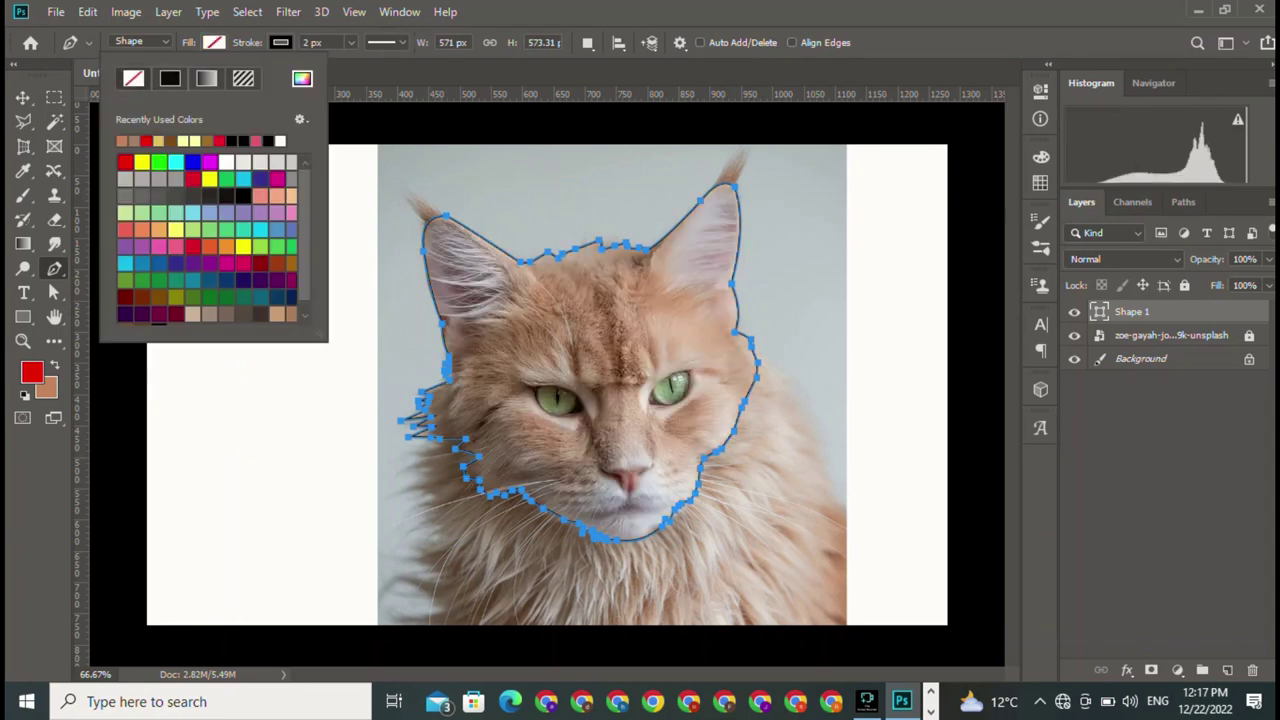
key("v")
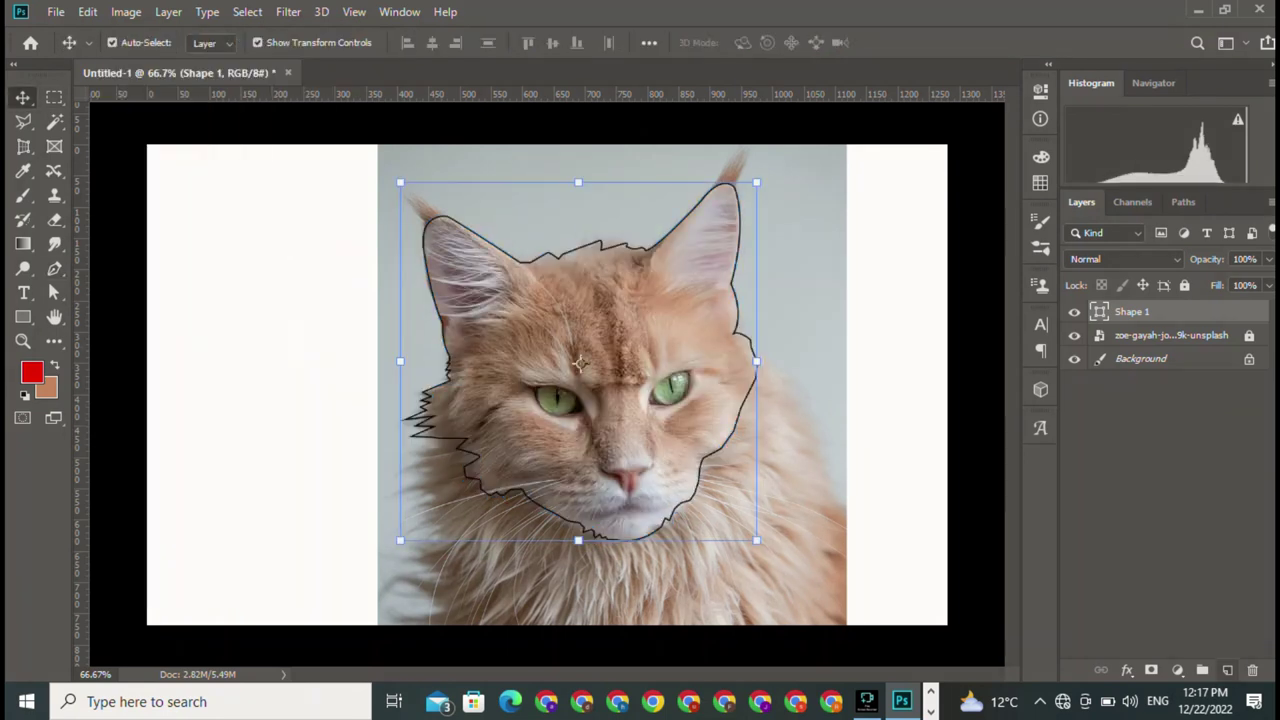
left_click(1227, 669)
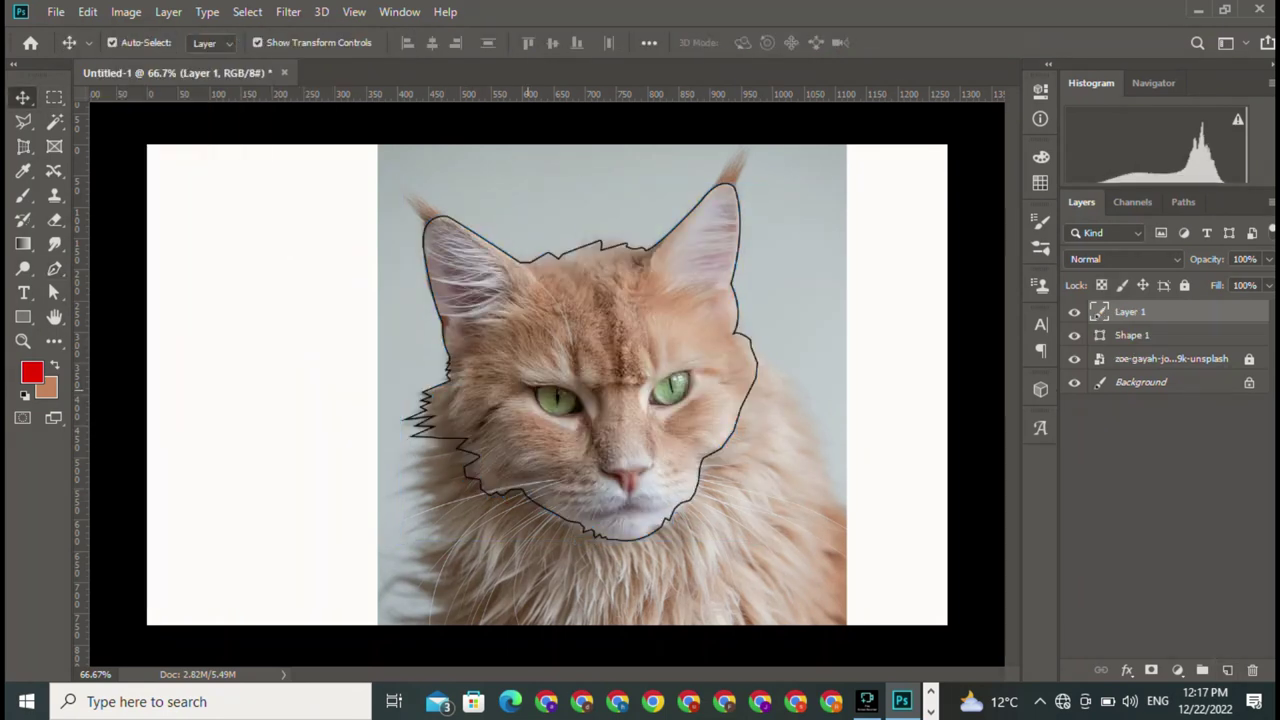
key("ctrl+plus")
key("ctrl+plus")
key("ctrl+plus")
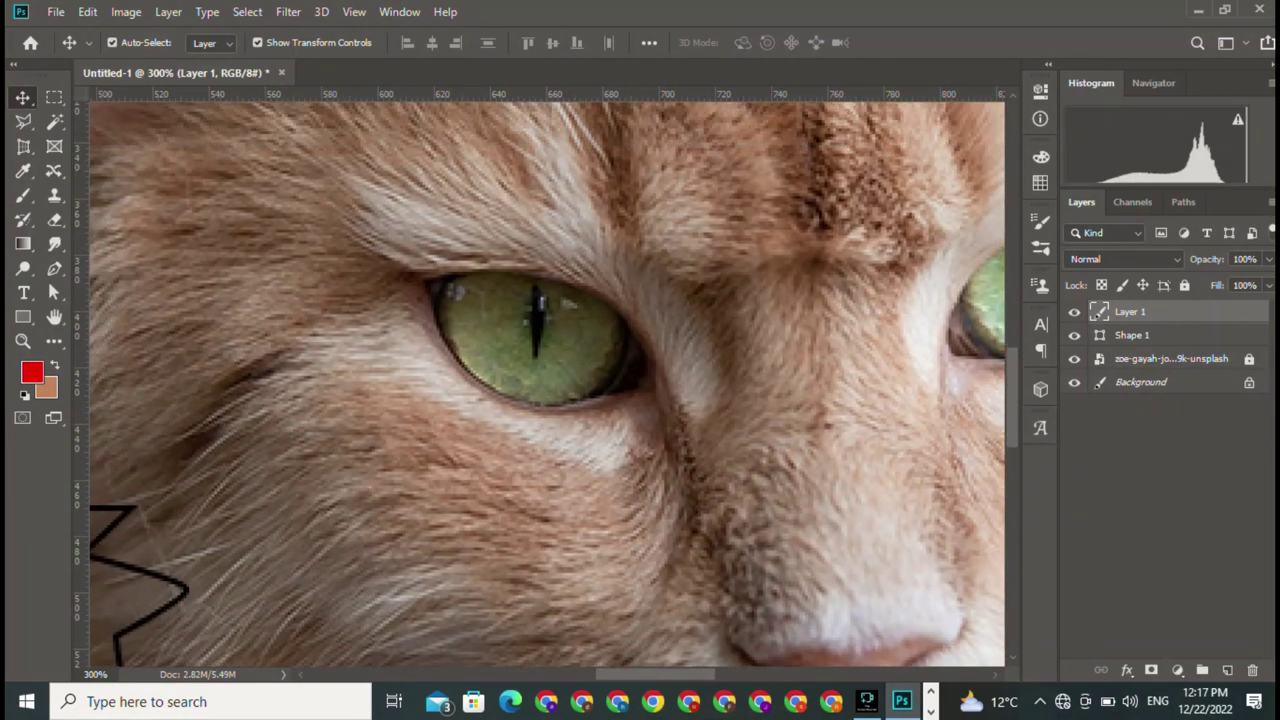
Trace Shape 2 with four curved anchors around the left eye's rim and lower lid
left_click(54, 268)
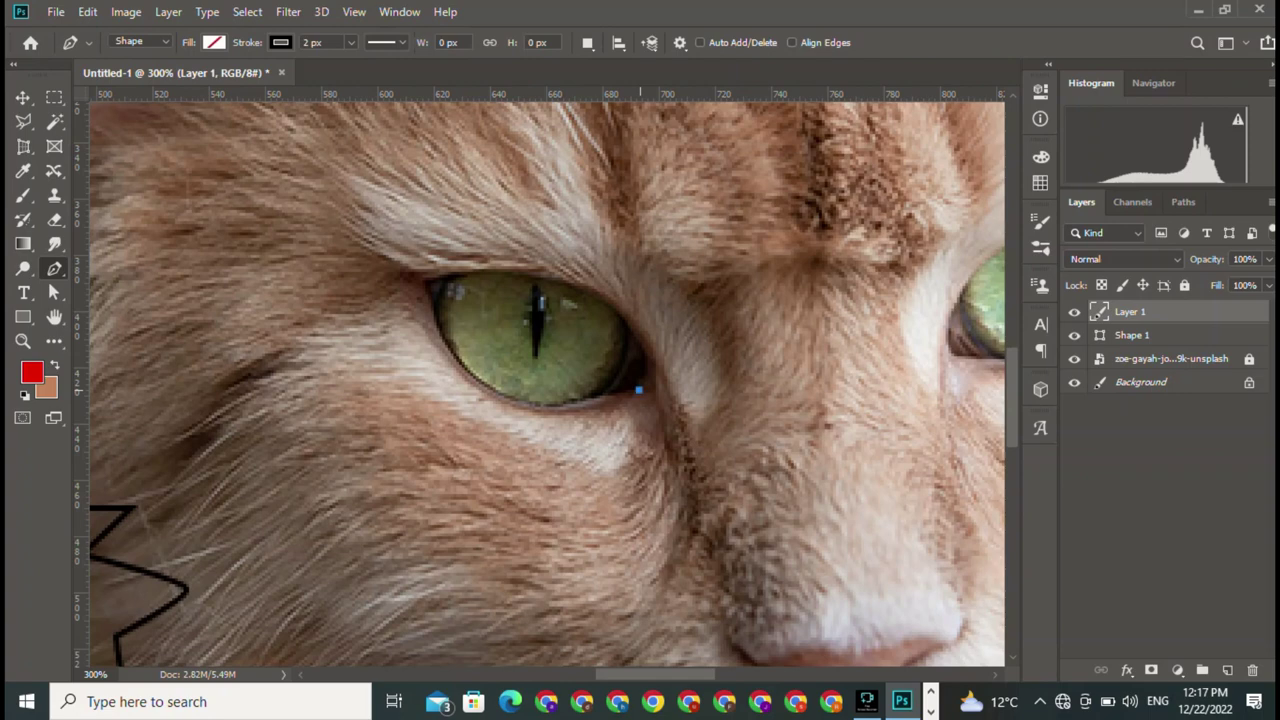
left_click_drag(638, 390, 675, 371)
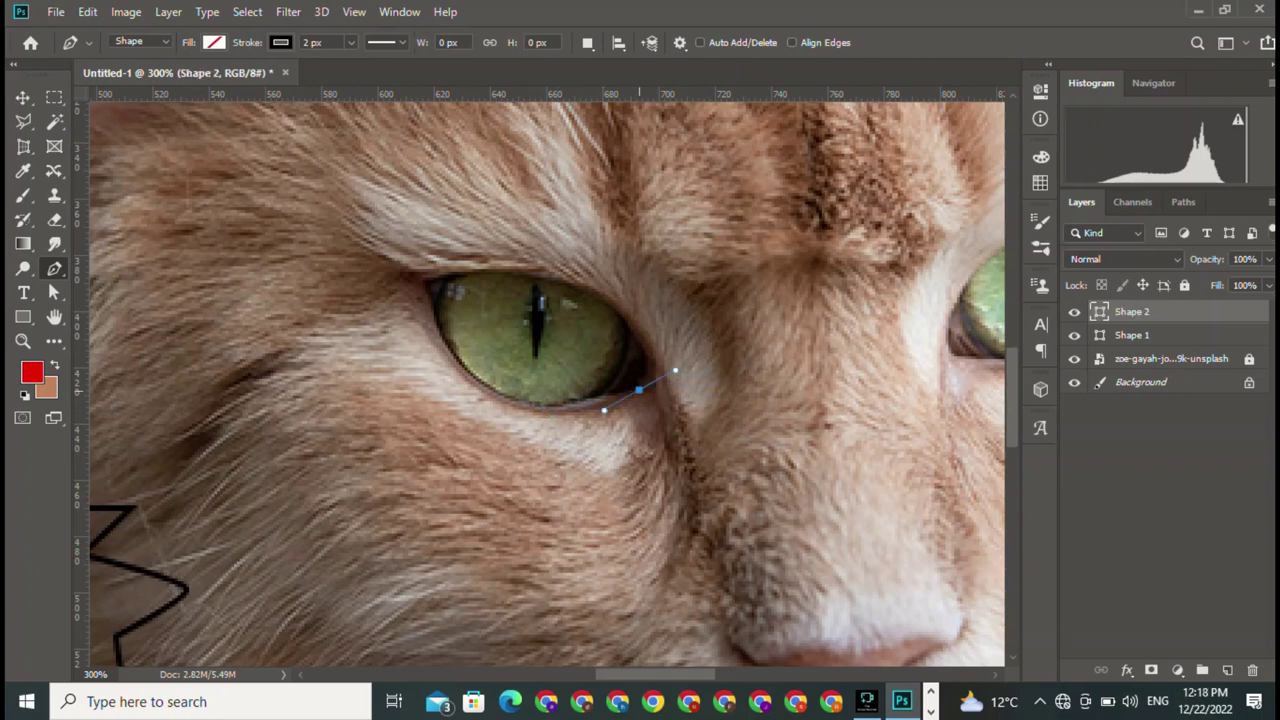
left_click_drag(624, 317, 584, 252)
left_click_drag(422, 281, 288, 319)
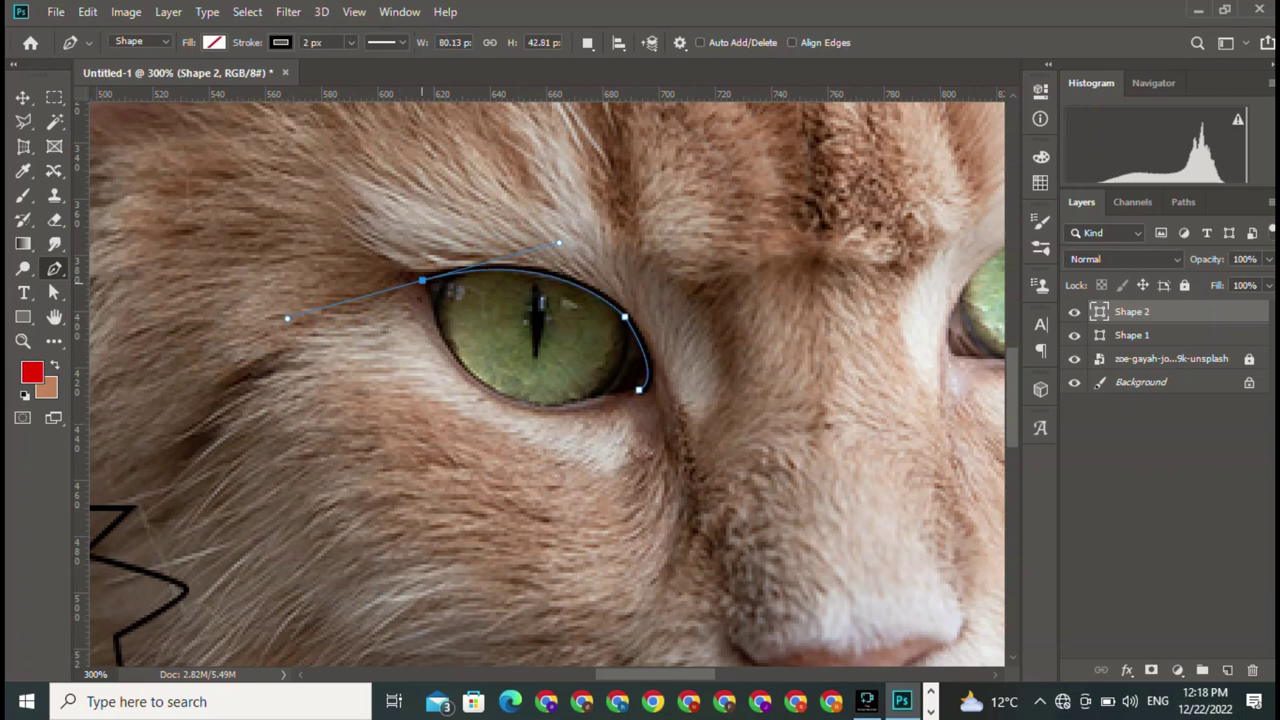
left_click_drag(548, 408, 457, 421)
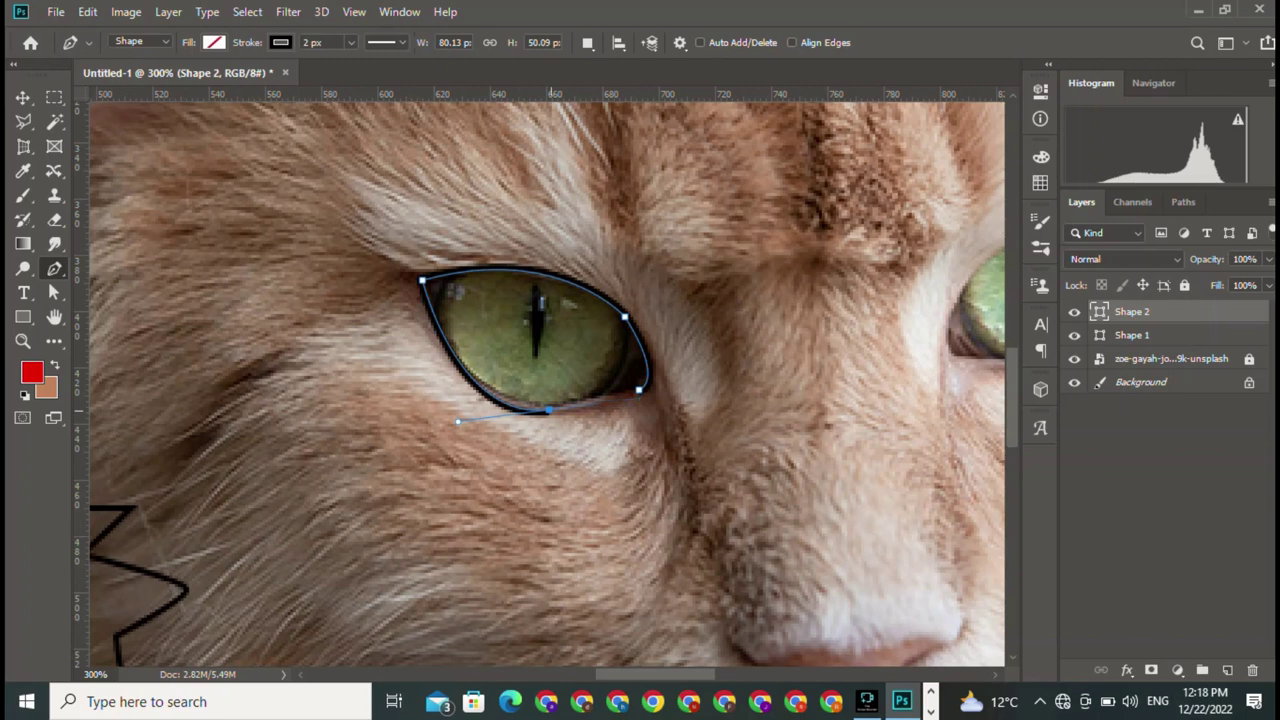
scroll(545, 390, "right", 4)
Trace the right eye with a sharp upper-right corner and close the Shape 3 outline
scroll(545, 390, "right", 5)
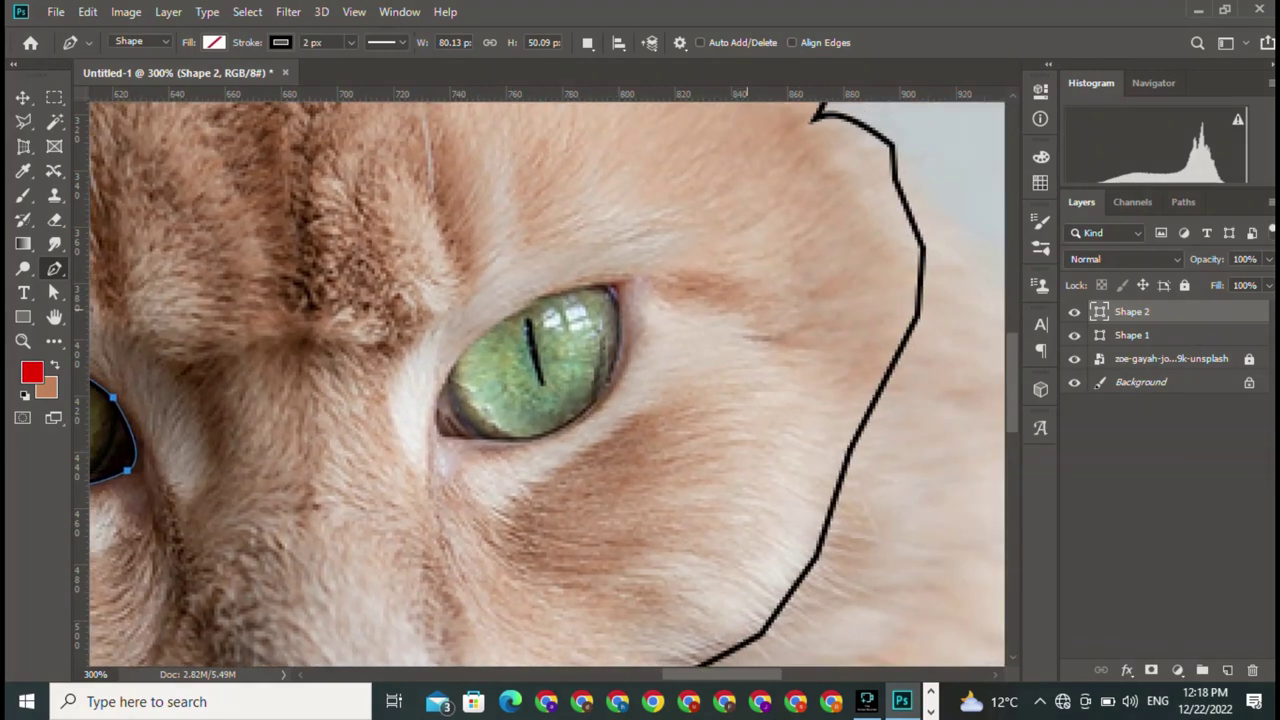
scroll(545, 390, "right", 1)
left_click(376, 450)
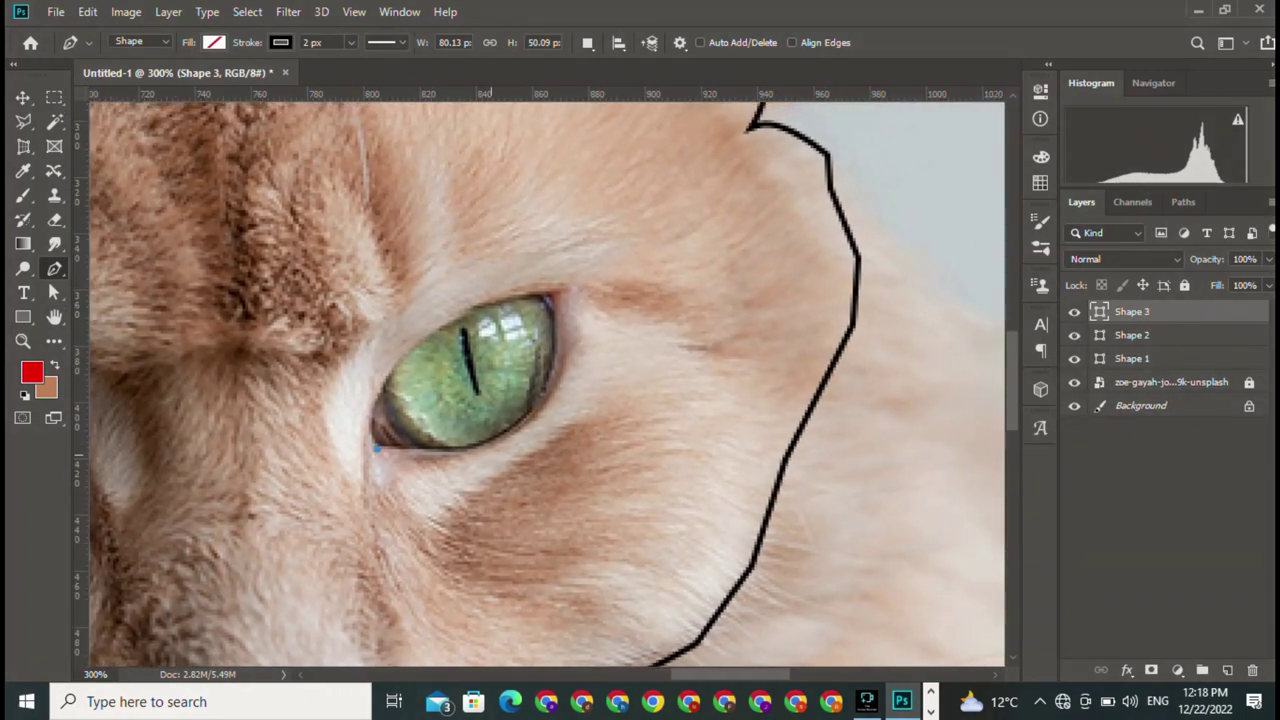
left_click(464, 450)
left_click_drag(557, 294, 517, 164)
left_click(557, 294, "alt")
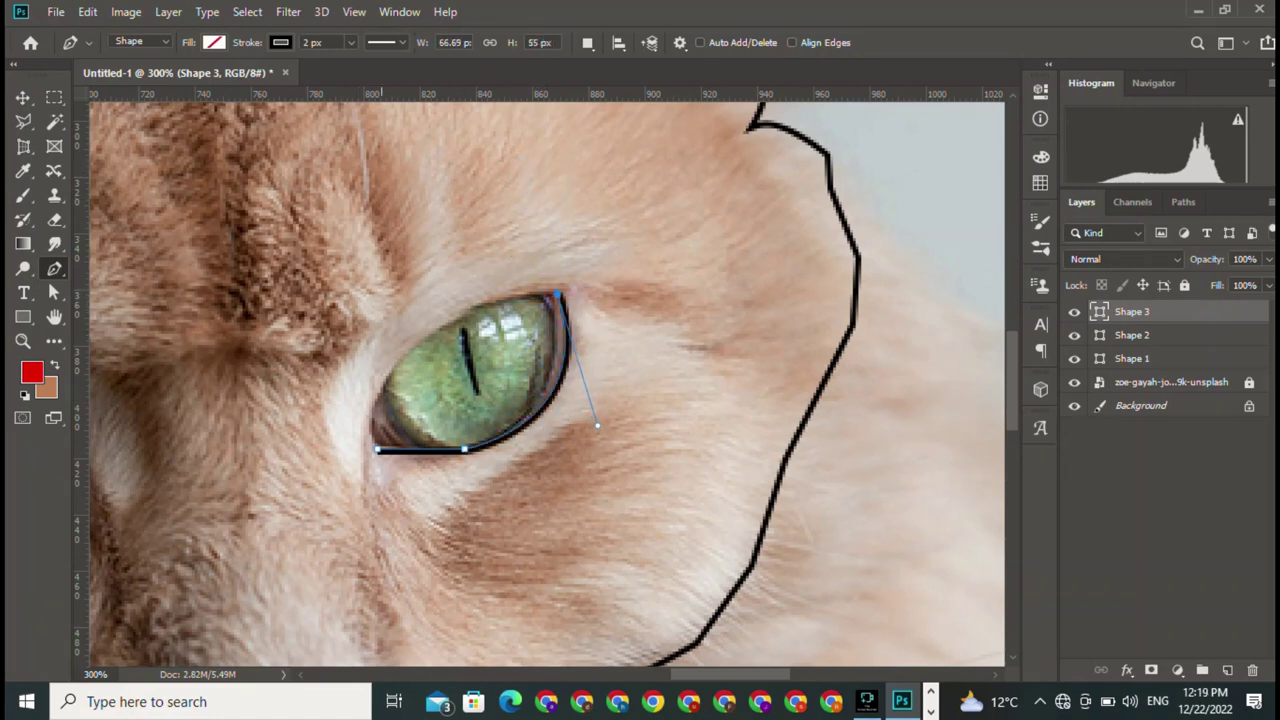
left_click_drag(377, 449, 359, 267)
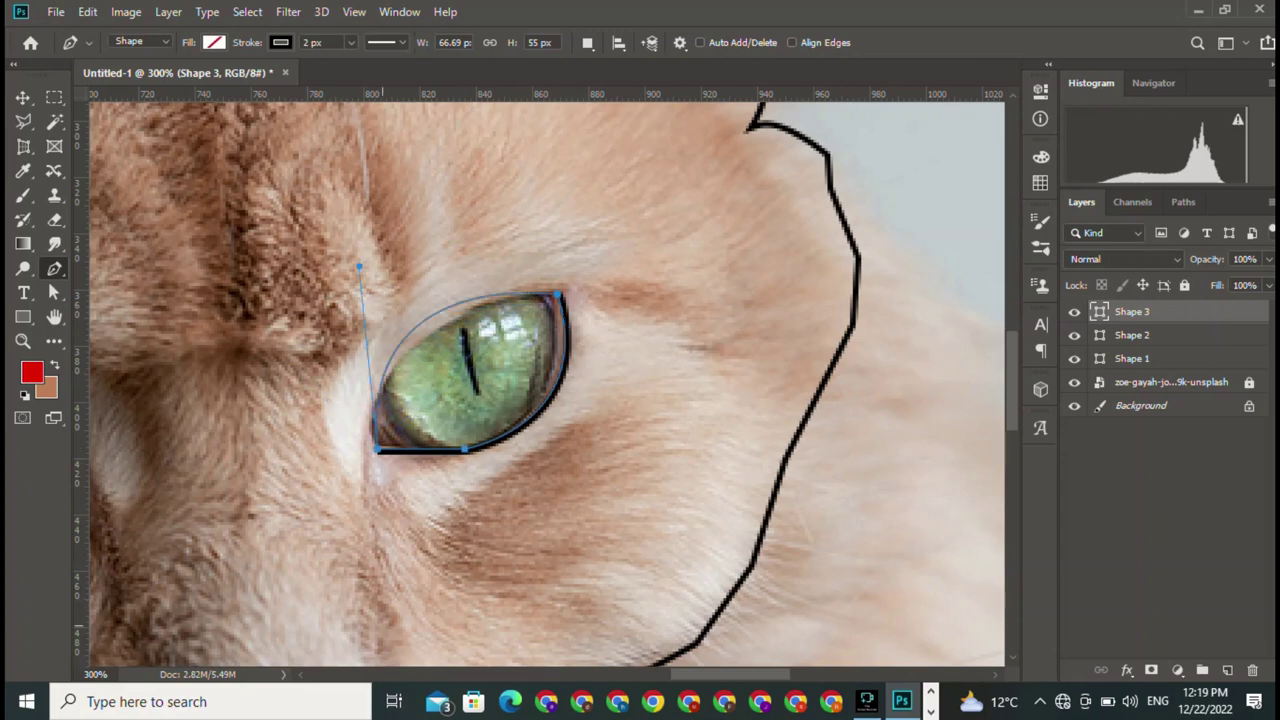
left_click_drag(359, 267, 362, 300)
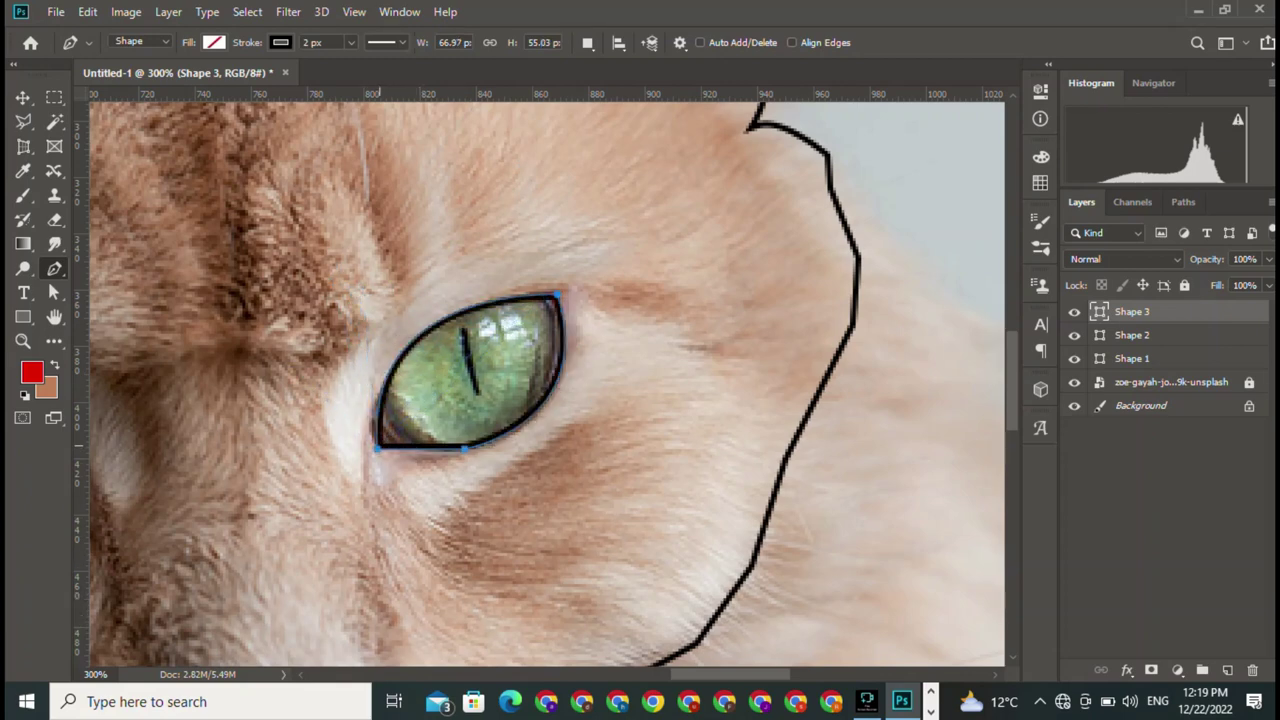
Select the new eye outline shape and pan the view down to the cat's nose and chin
scroll(546, 383, "left", 3)
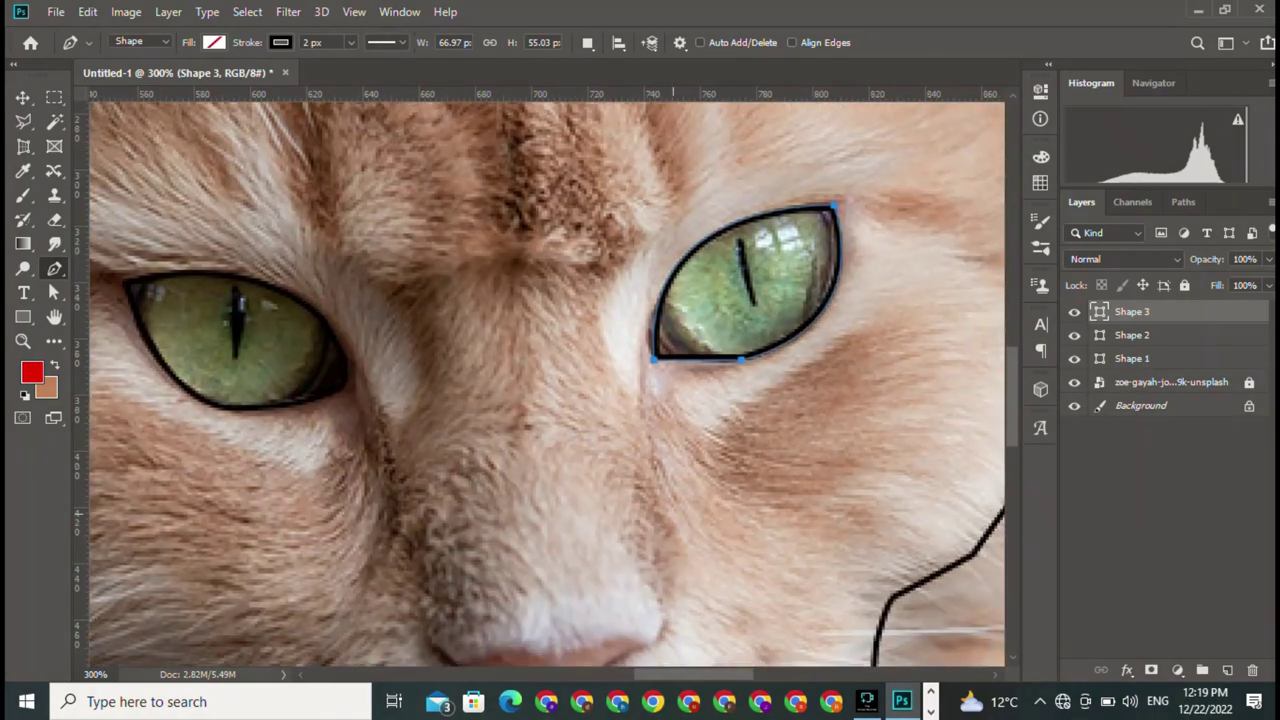
scroll(546, 383, "down", 5)
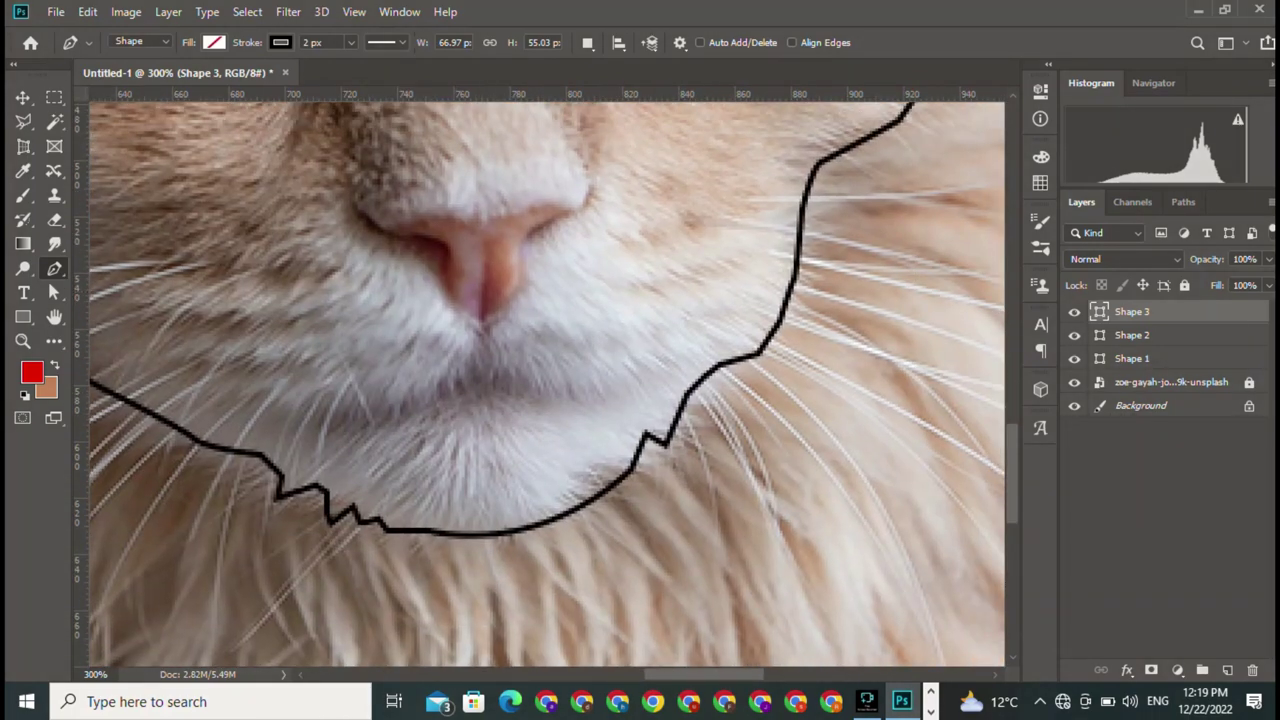
key("alt+bracketleft")
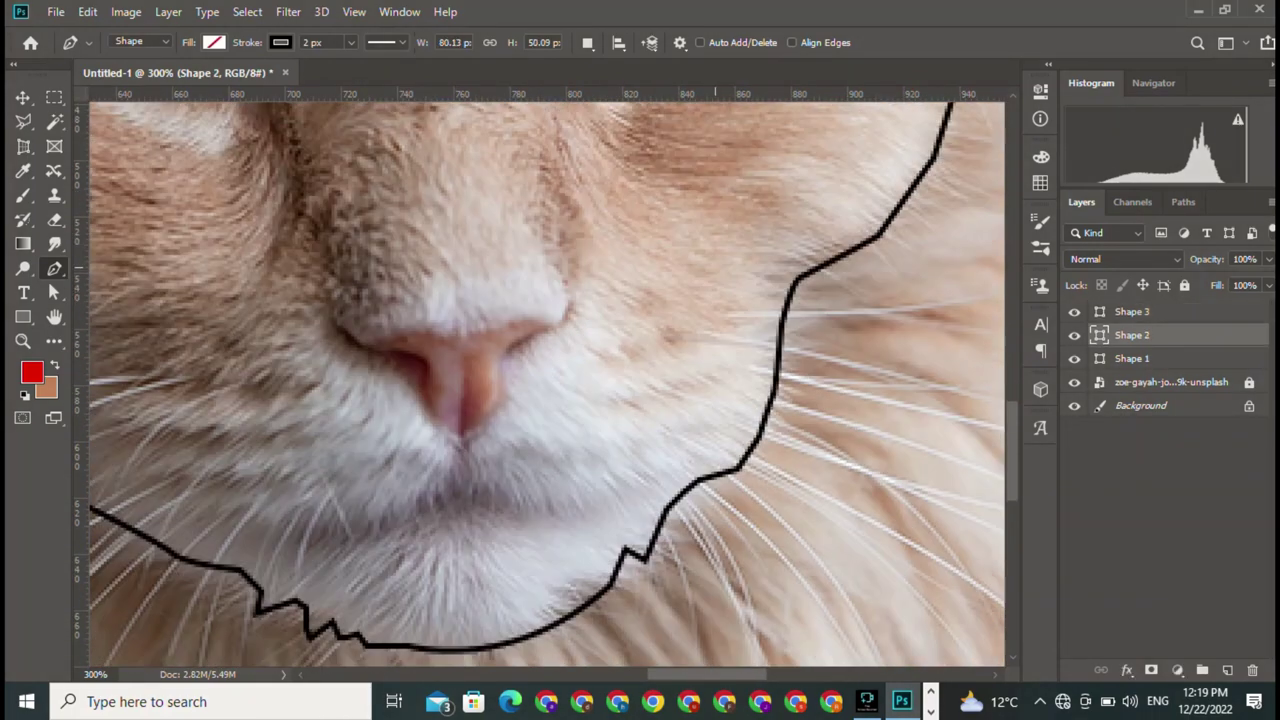
scroll(546, 383, "up", 5)
scroll(546, 383, "right", 2)
key("v")
key("alt+bracketright")
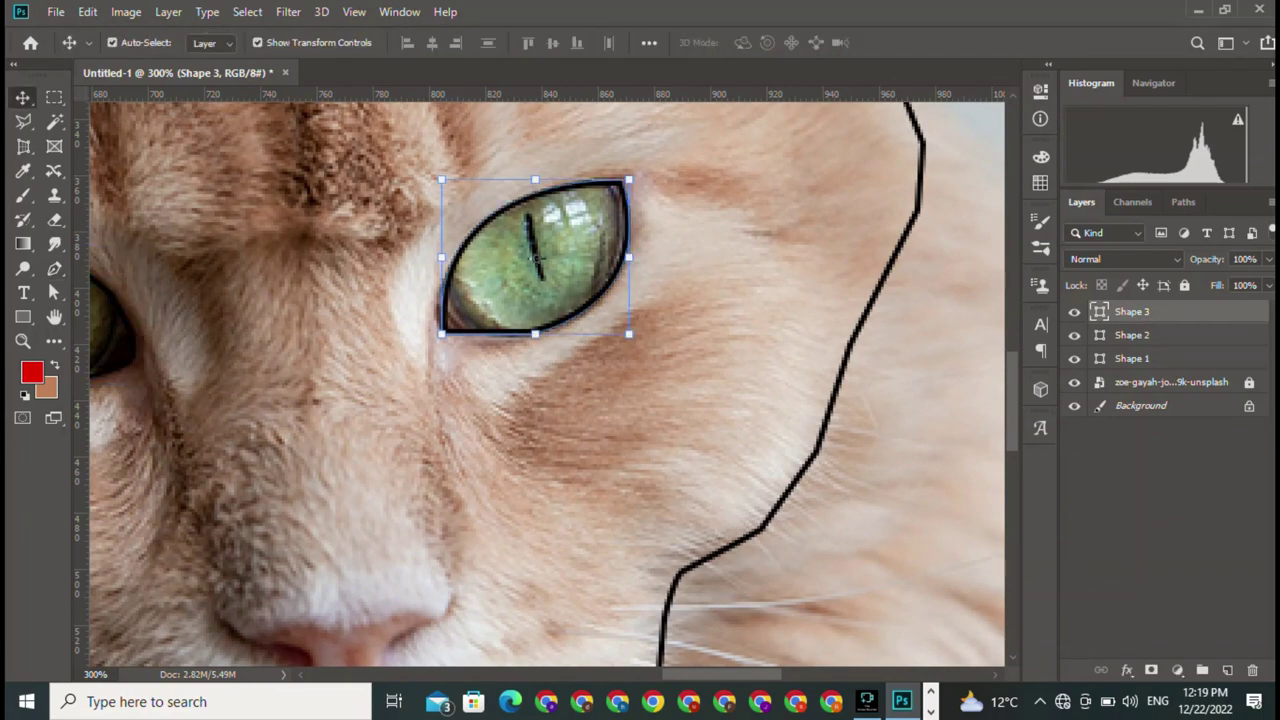
key("p")
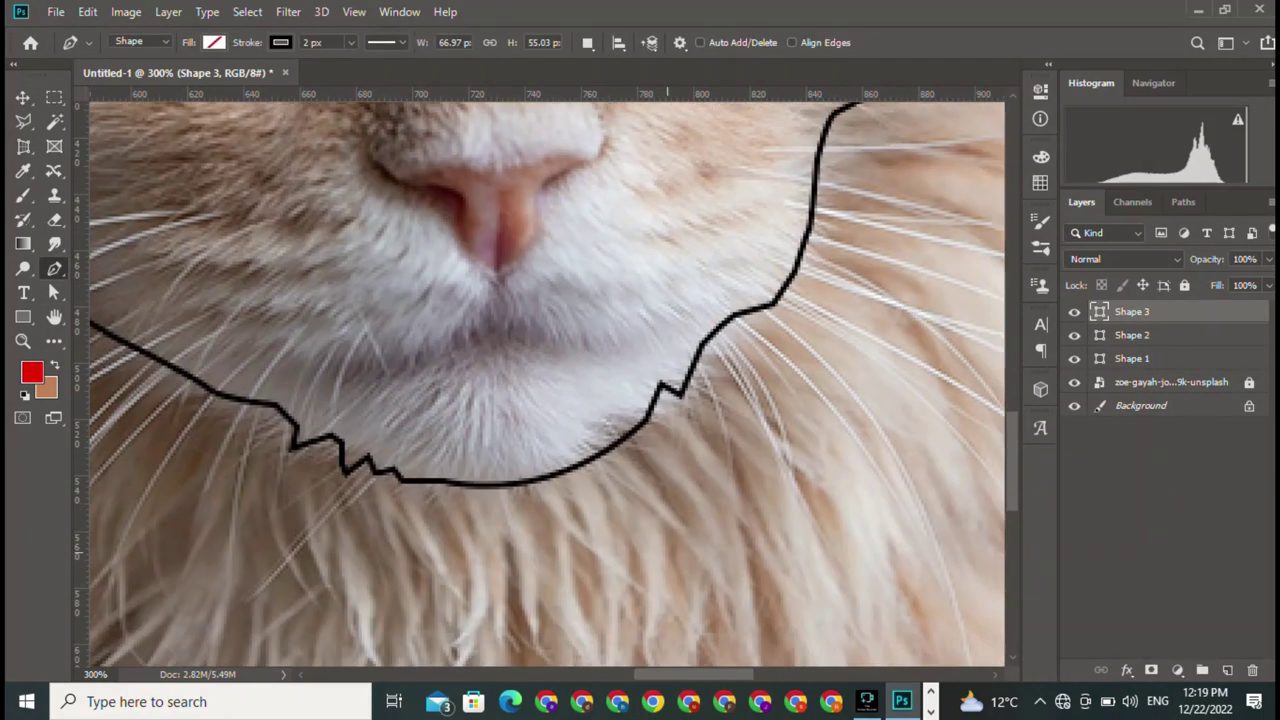
left_click_drag(370, 610, 511, 130)
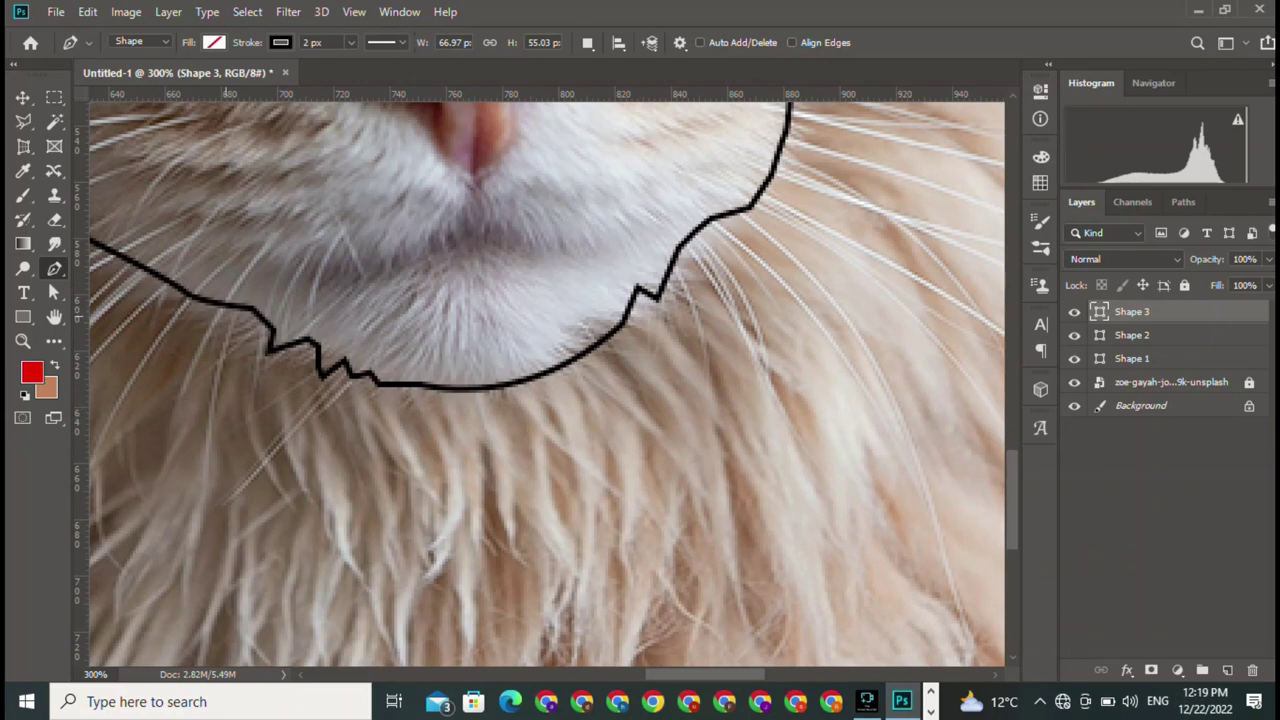
scroll(546, 383, "down", 3)
scroll(546, 383, "up", 5)
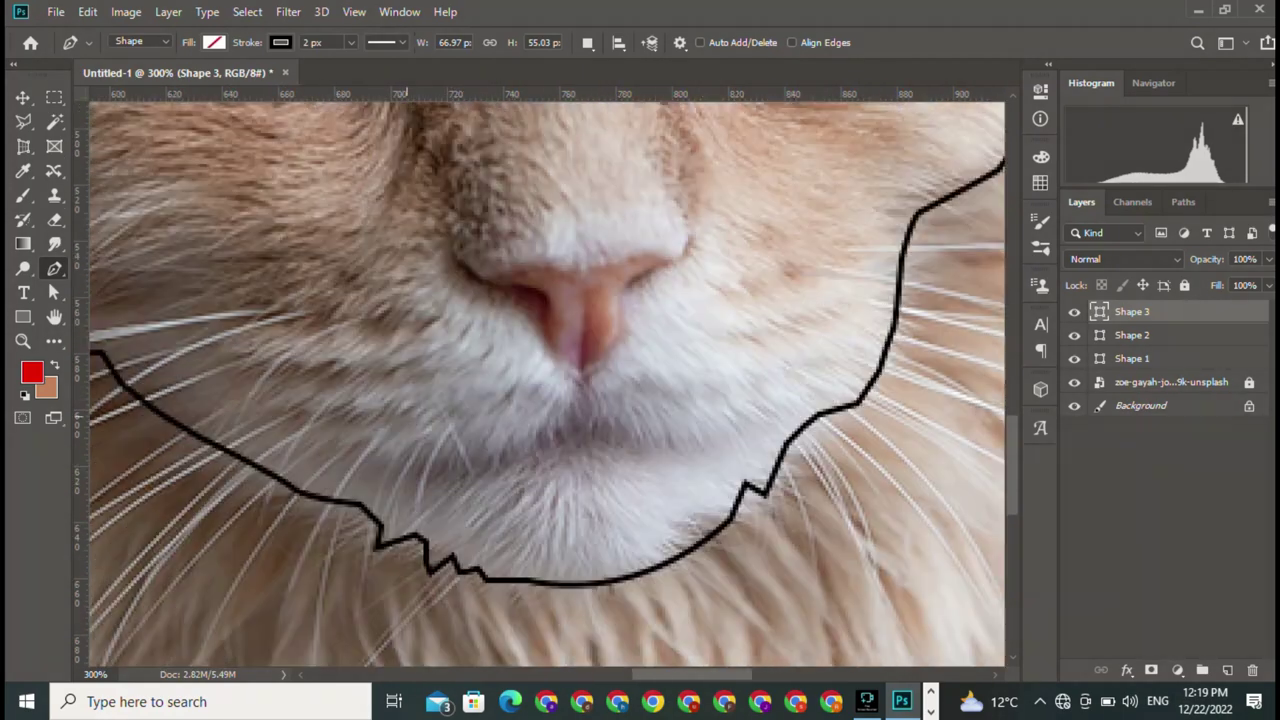
scroll(546, 383, "up", 3)
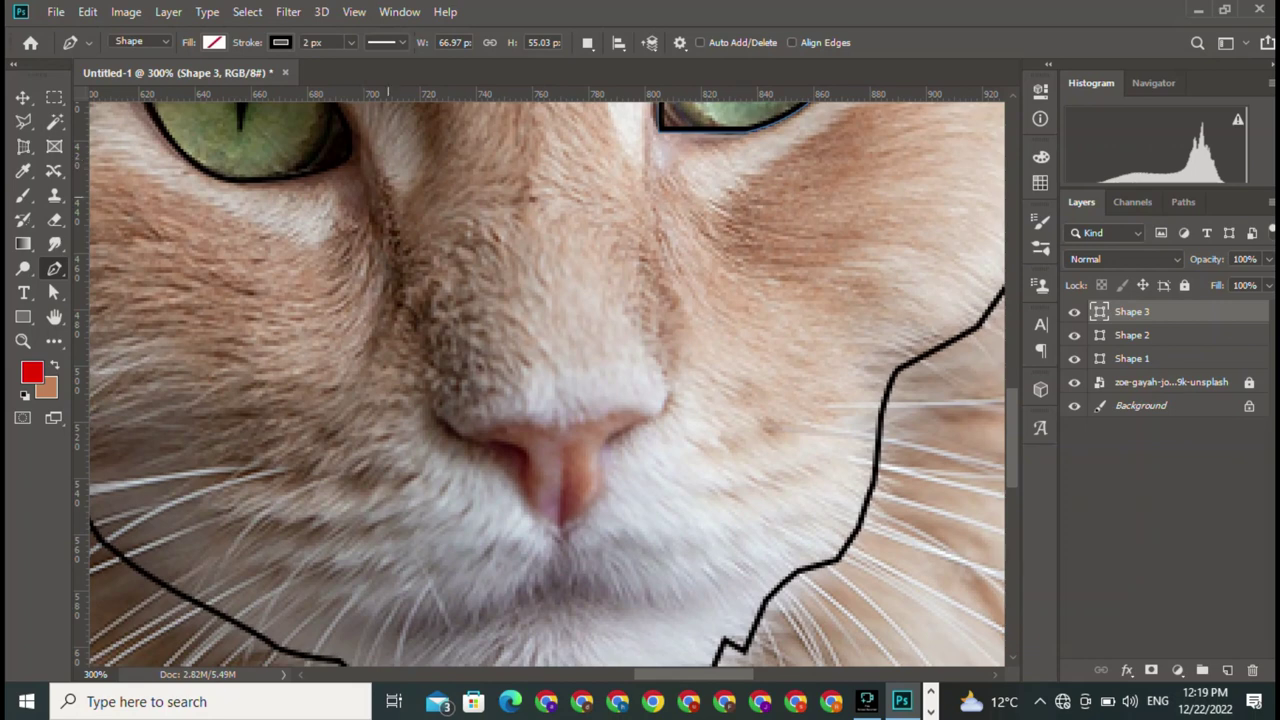
Begin the Shape 4 nose outline along the top, left nostril, nose tip and right side
left_click(441, 419)
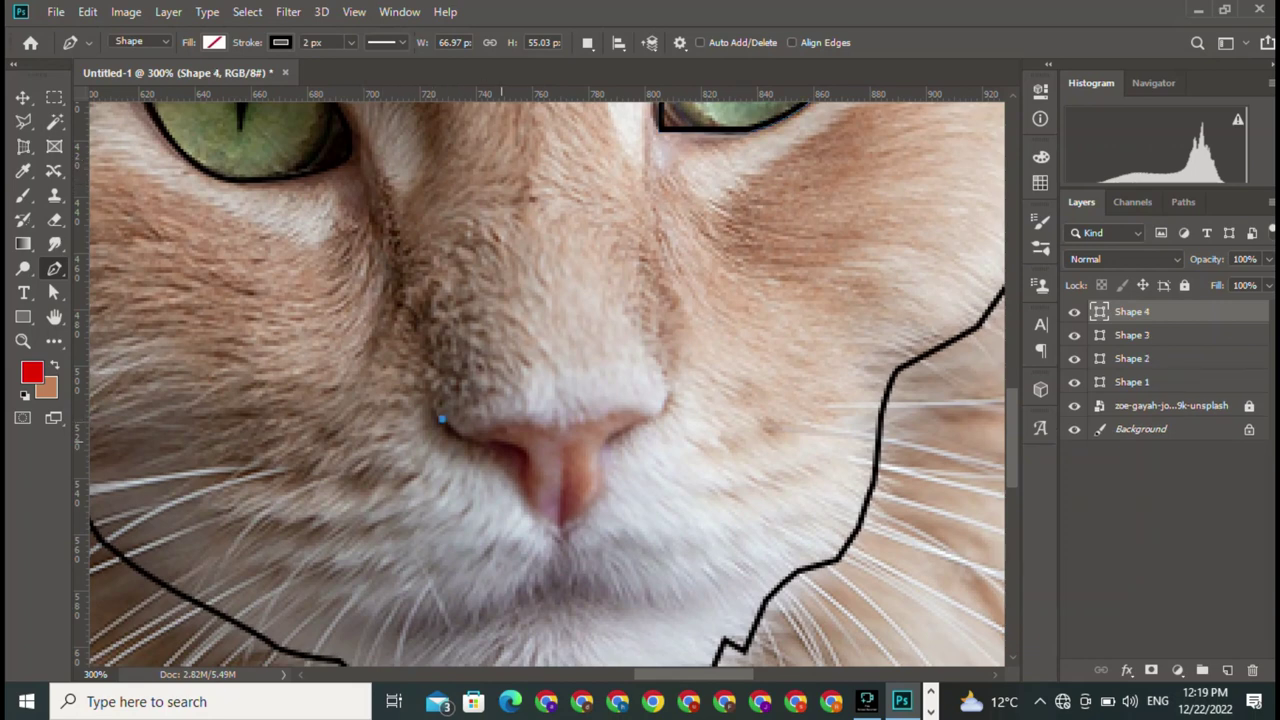
left_click_drag(498, 441, 527, 427)
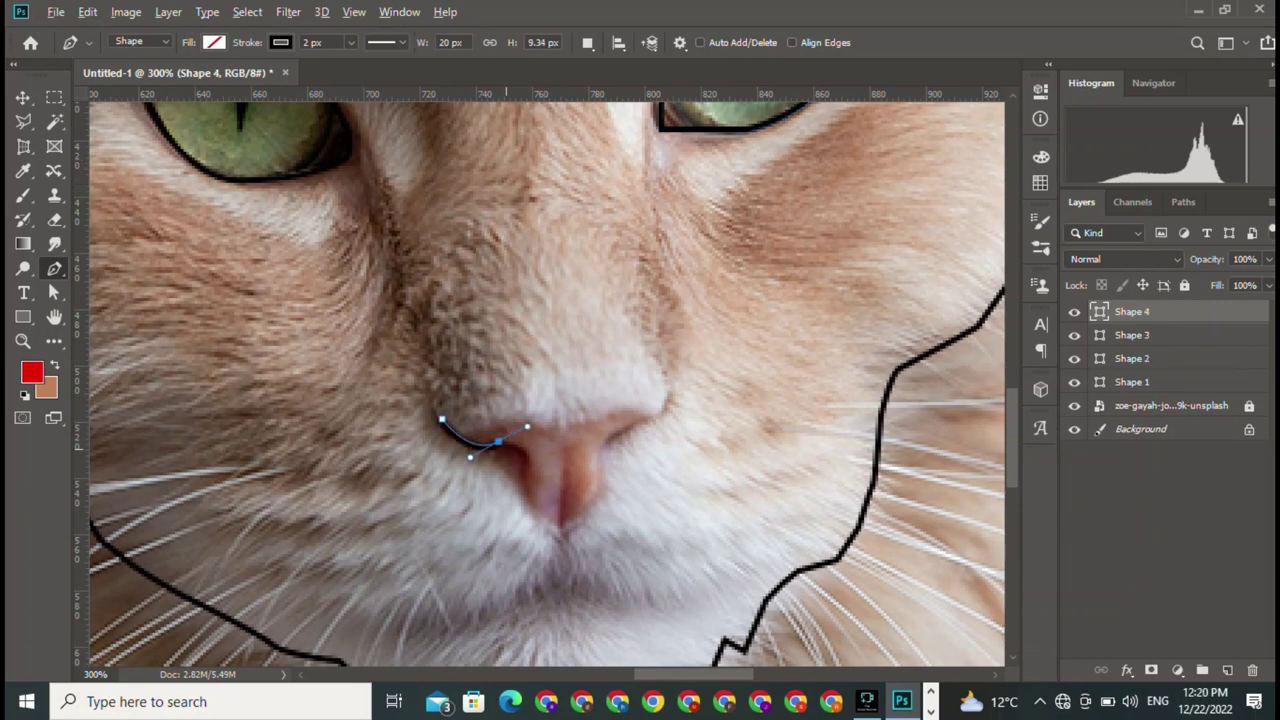
mouse_move(523, 472)
left_mouse_down()
mouse_move(503, 507)
mouse_move(580, 526)
left_mouse_up()
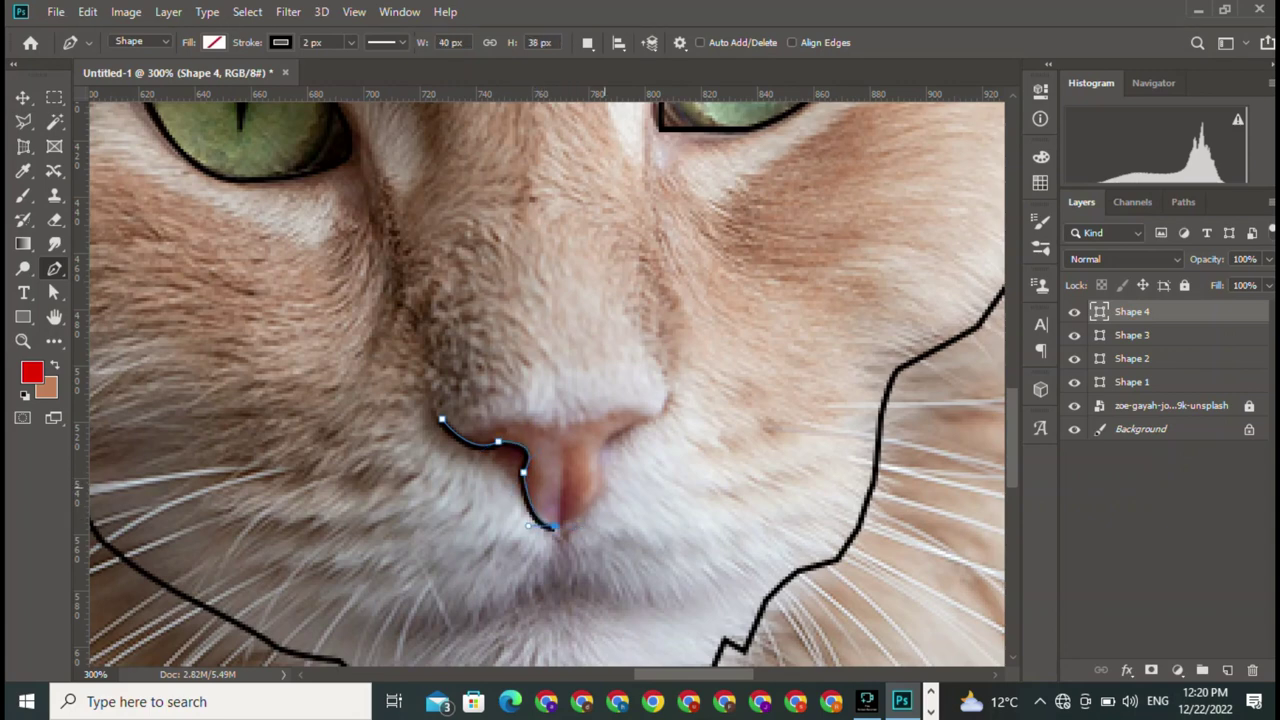
left_click_drag(600, 470, 610, 394)
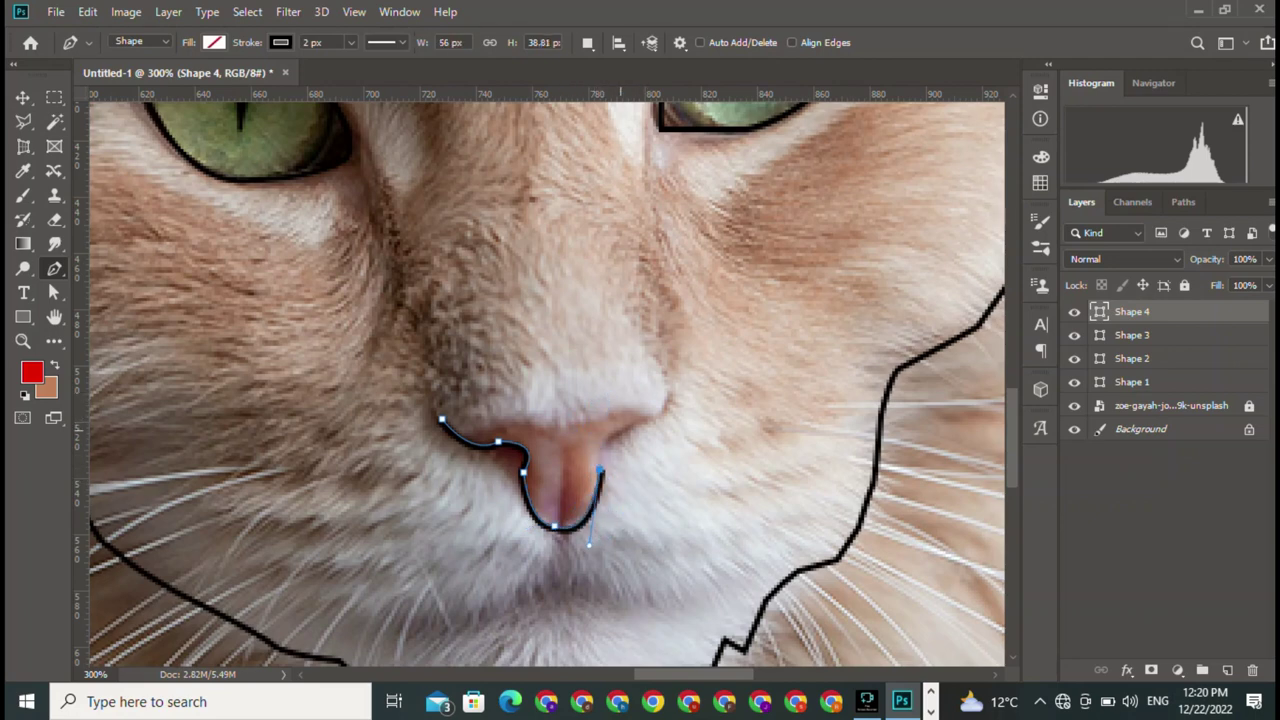
mouse_move(600, 470)
left_mouse_down()
mouse_move(627, 405)
mouse_move(622, 424)
left_mouse_up()
left_click_drag(668, 401, 678, 364)
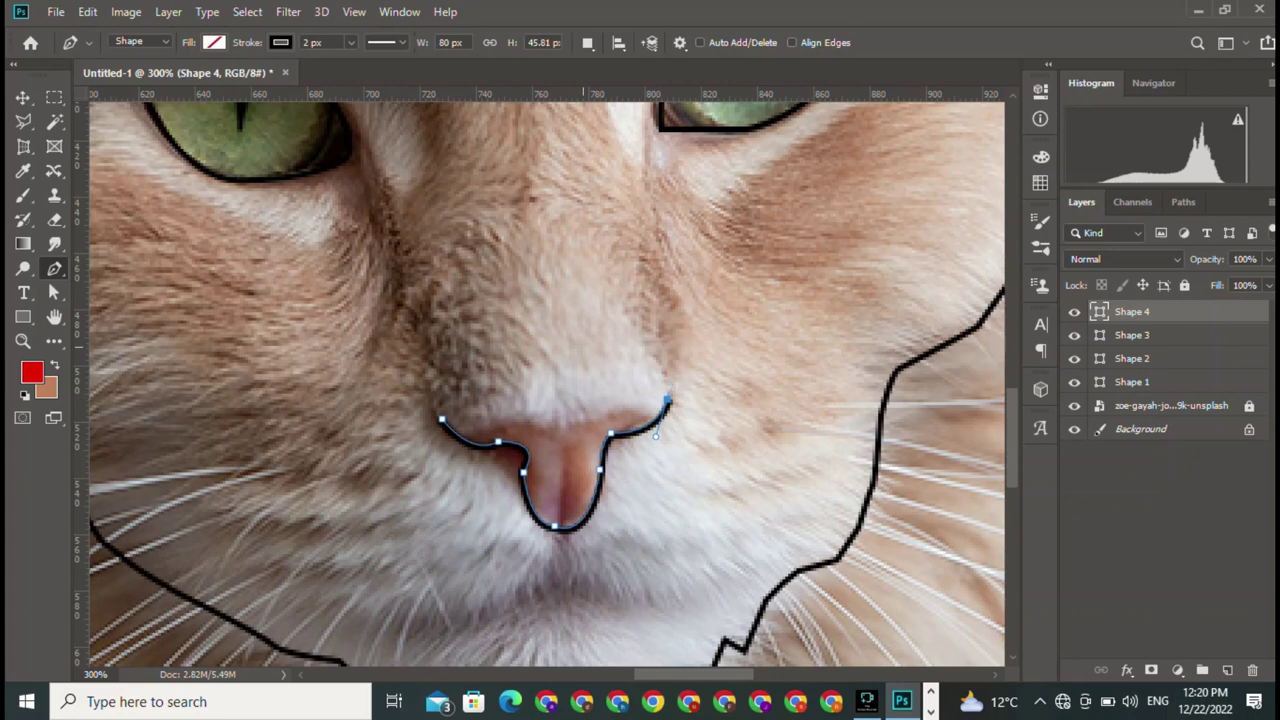
Undo the stray point near the right eye and the last curved nose segment
left_click_drag(547, 380, 517, 550)
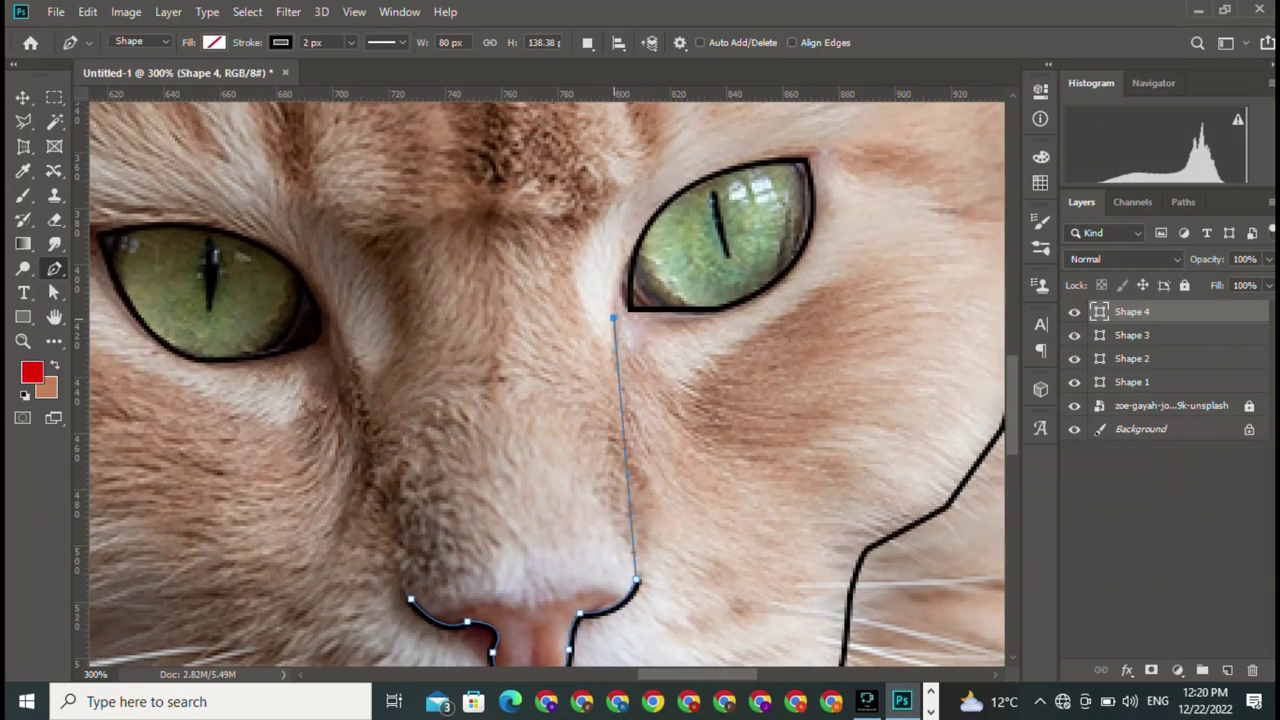
left_click(614, 318)
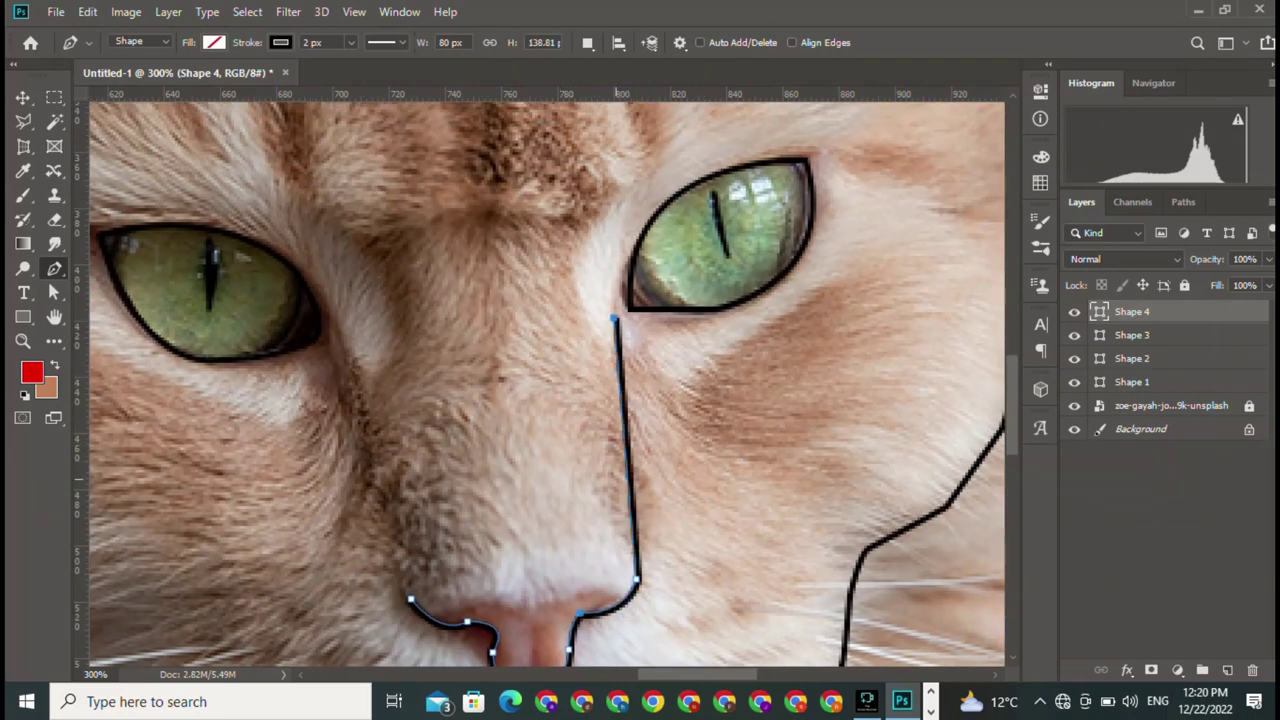
key("ctrl+z")
mouse_move(624, 615)
left_mouse_down()
mouse_move(676, 505)
mouse_move(606, 486)
left_mouse_up()
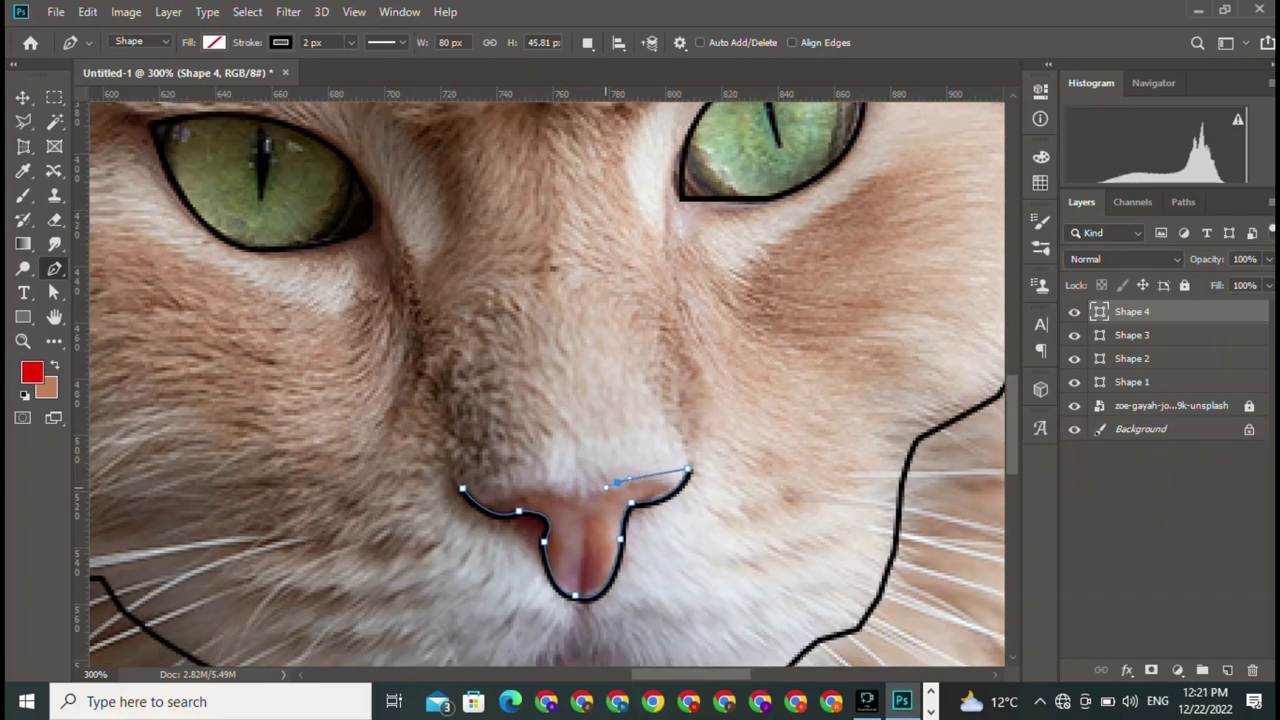
key("ctrl+z")
Finish and close the nose outline over the right nostril, removing an accidental extra shape
left_click(698, 450)
mouse_move(624, 481)
left_mouse_down()
mouse_move(591, 498)
mouse_move(503, 451)
left_mouse_up()
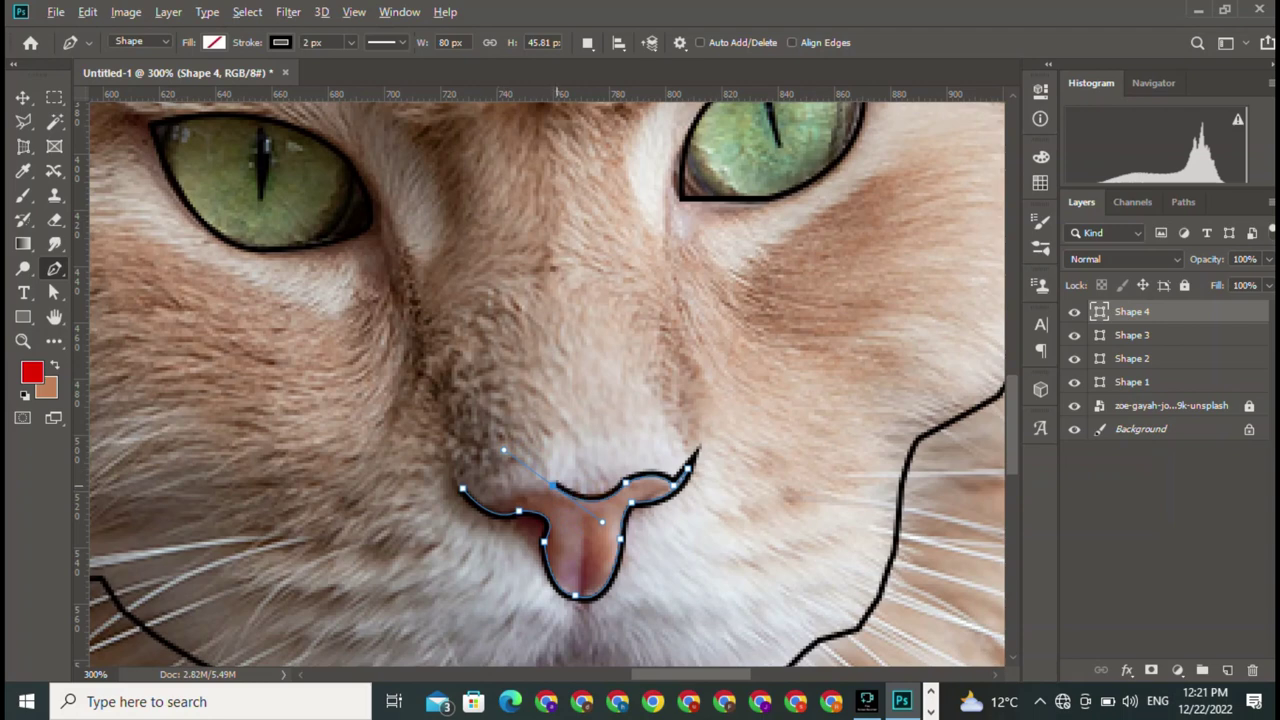
left_click_drag(462, 490, 505, 500)
left_click(462, 490)
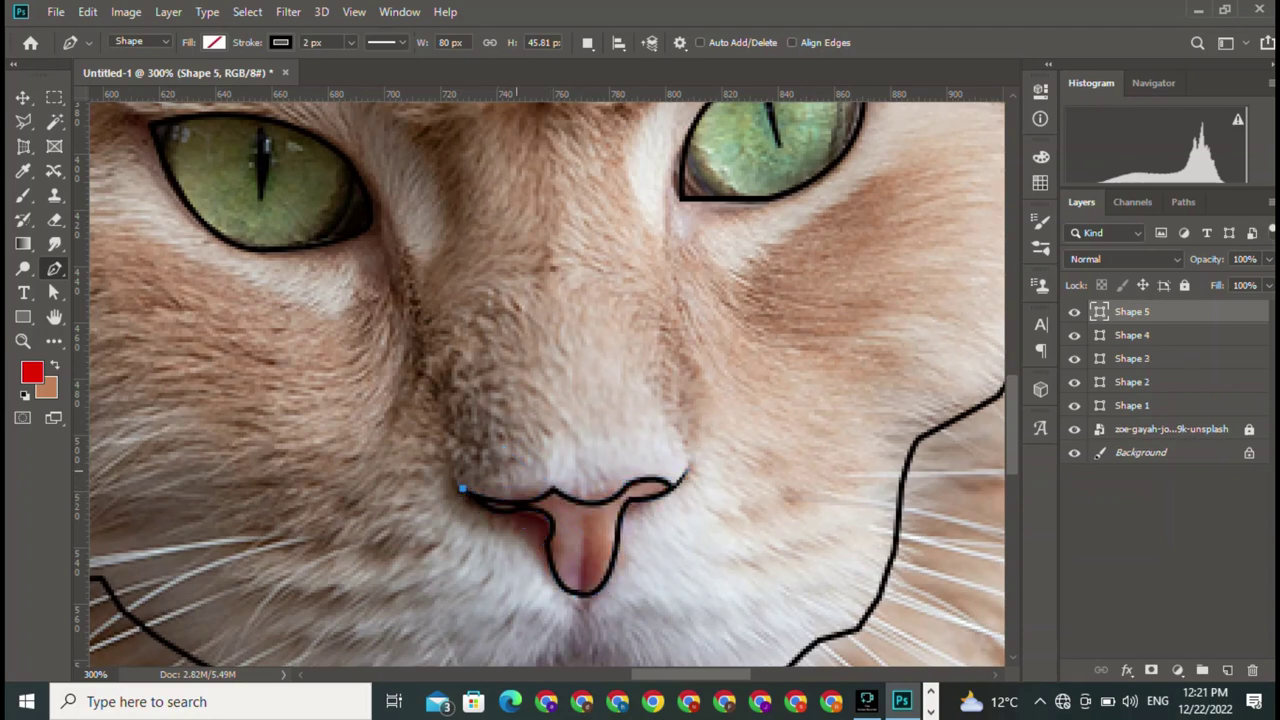
key("ctrl+z")
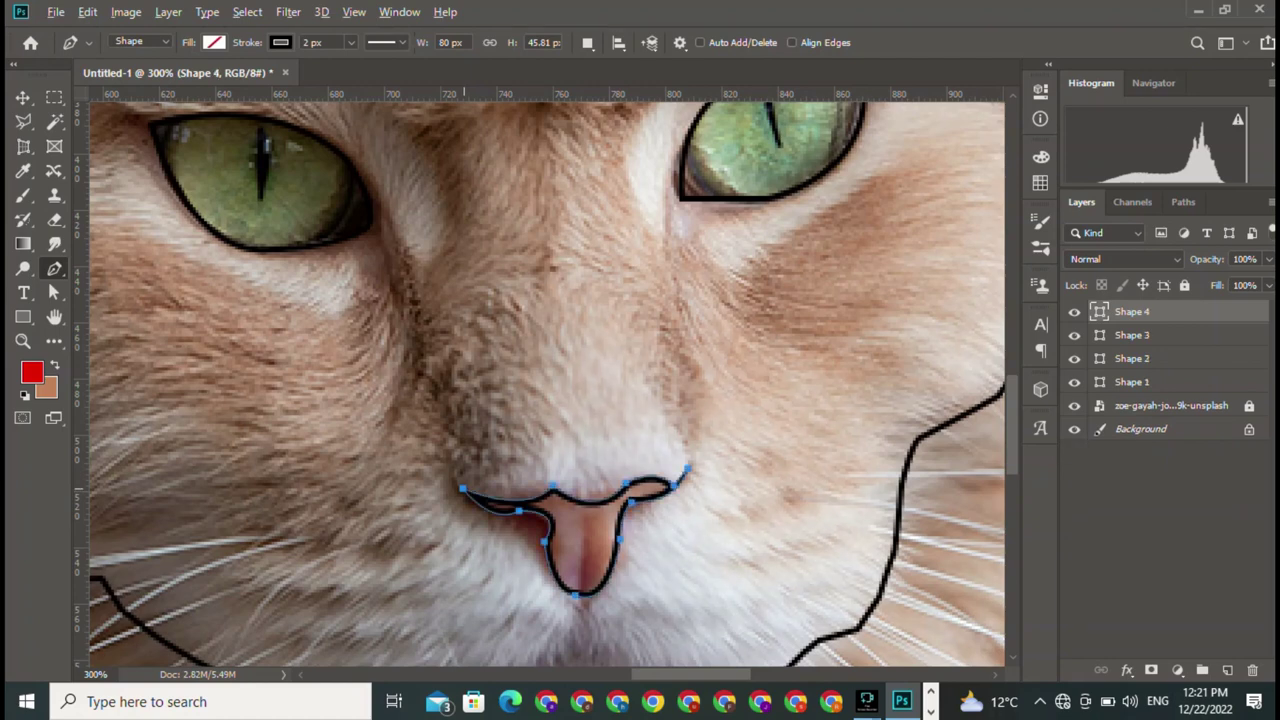
left_click(534, 516)
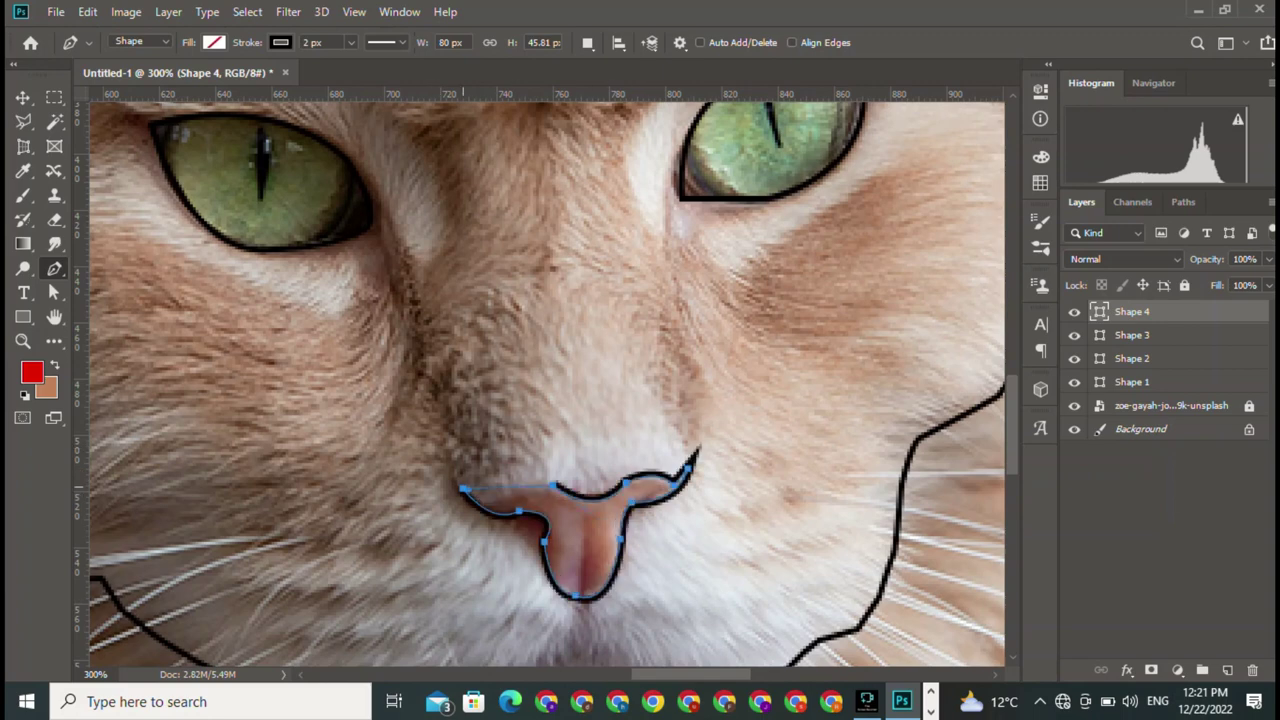
left_click(506, 515)
Try an under-eye line and delete it, then zoom to 100% and back in on the ear
mouse_move(700, 400)
left_mouse_down()
mouse_move(485, 407)
mouse_move(496, 471)
mouse_move(335, 587)
left_mouse_up()
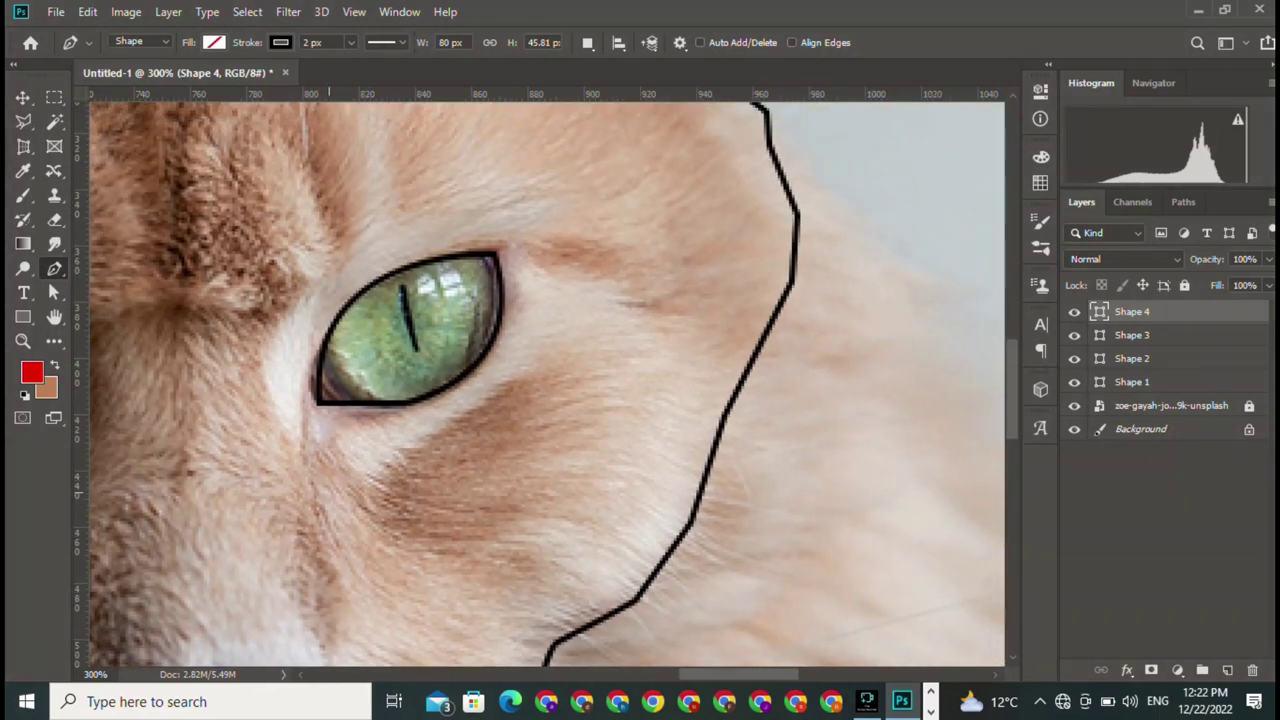
left_click(364, 485)
mouse_move(603, 316)
left_mouse_down()
mouse_move(662, 261)
mouse_move(684, 276)
left_mouse_up()
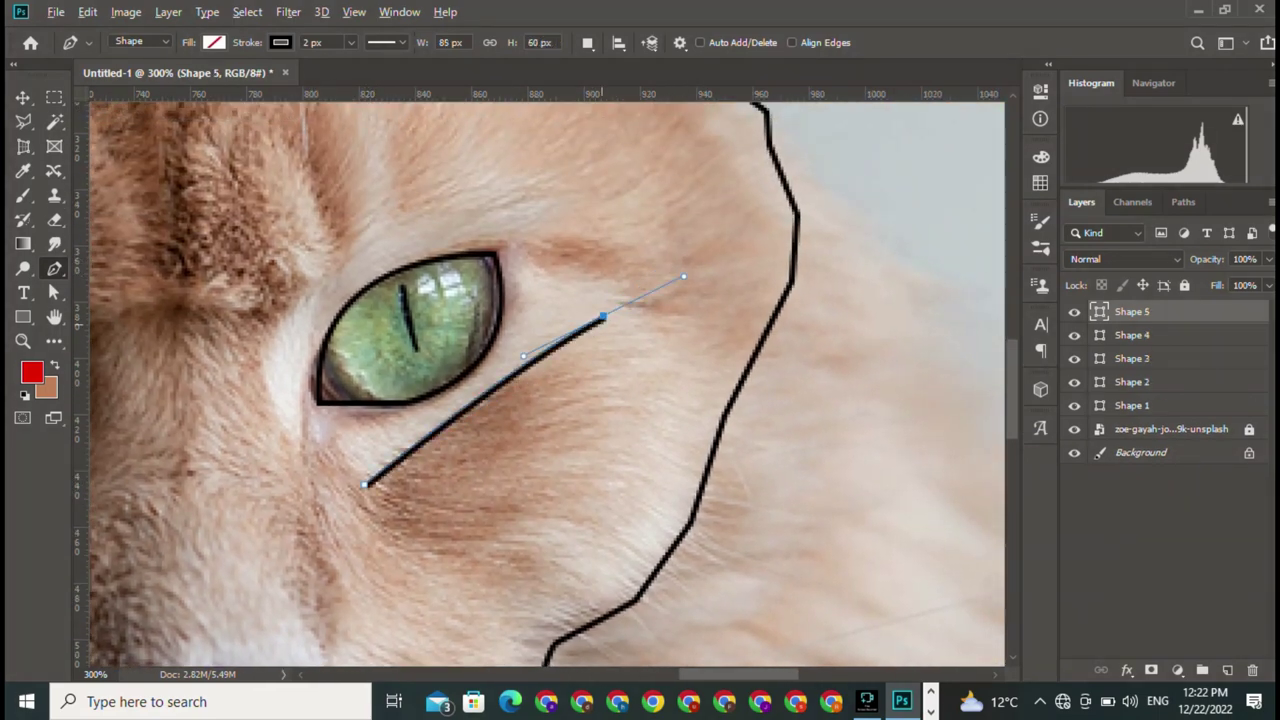
left_click(603, 316, "alt")
left_click_drag(588, 521, 519, 625)
key("BackSpace")
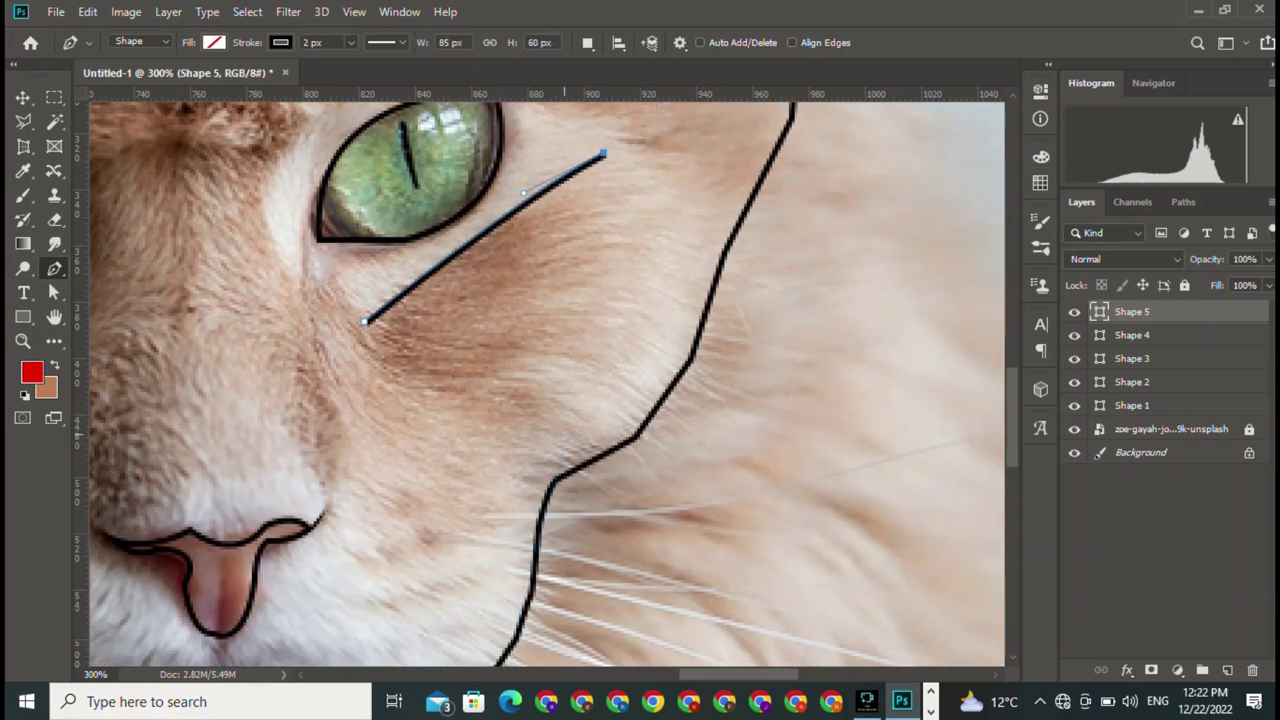
key("BackSpace")
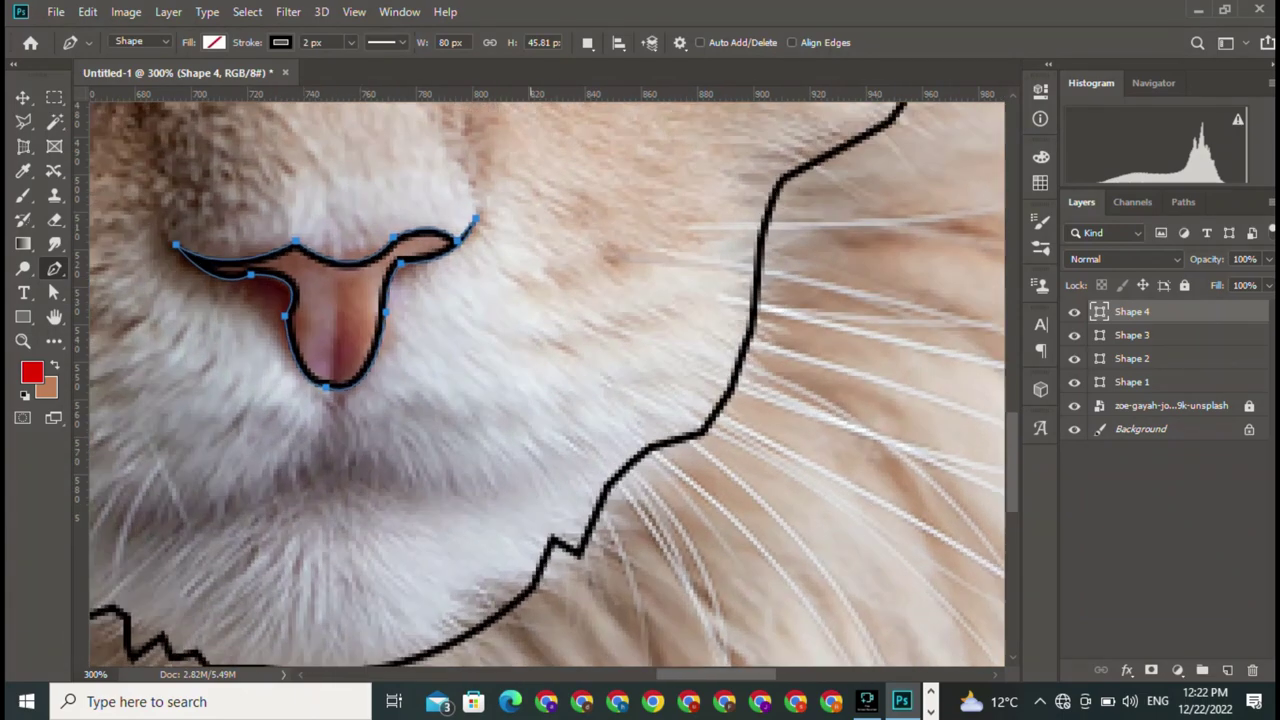
key("ctrl+minus")
key("ctrl+minus")
scroll(545, 385, "up", 2)
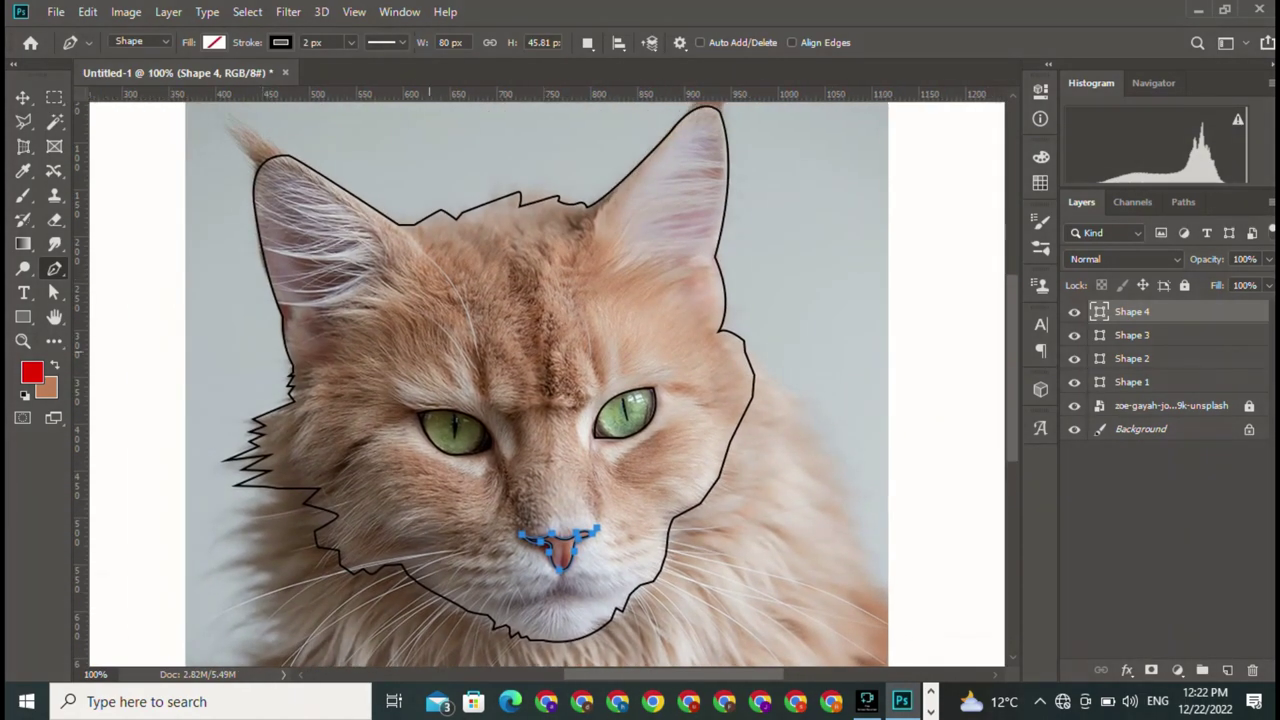
key("ctrl+plus")
key("ctrl+plus")
Zoom out and frame the whole left ear for outlining
scroll(545, 385, "up", 3)
scroll(545, 385, "down", 5)
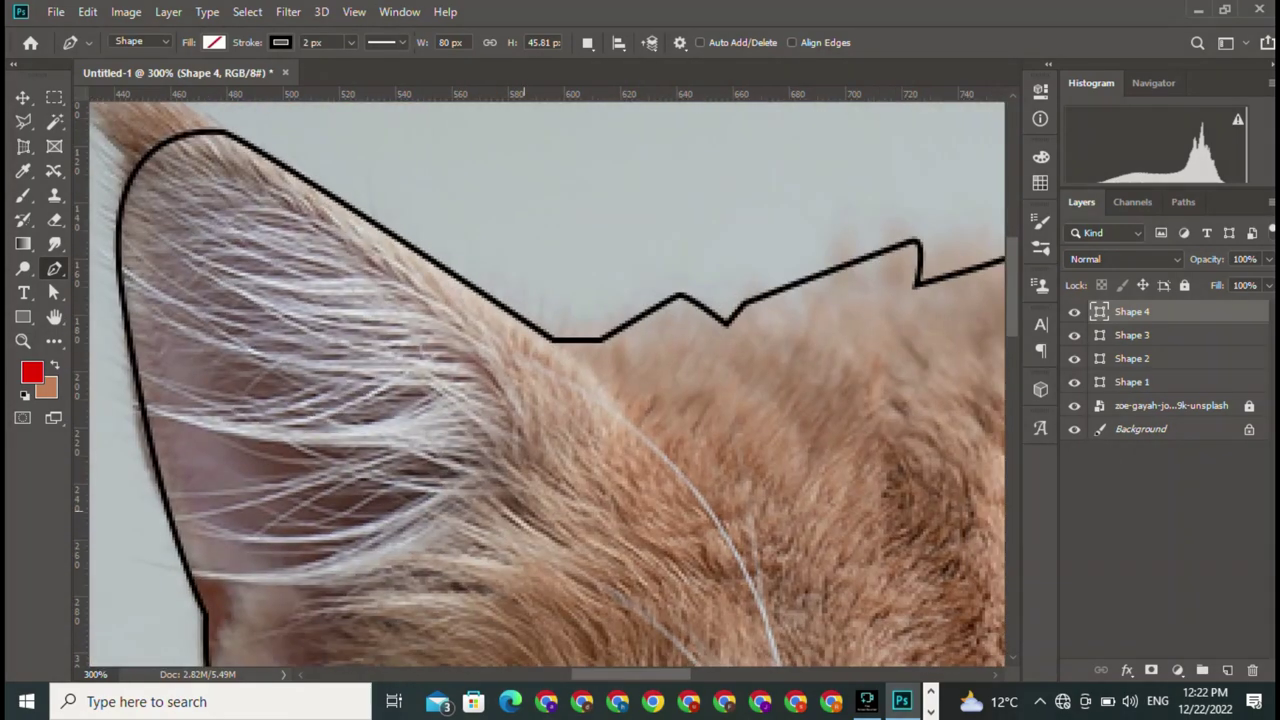
left_click(492, 588)
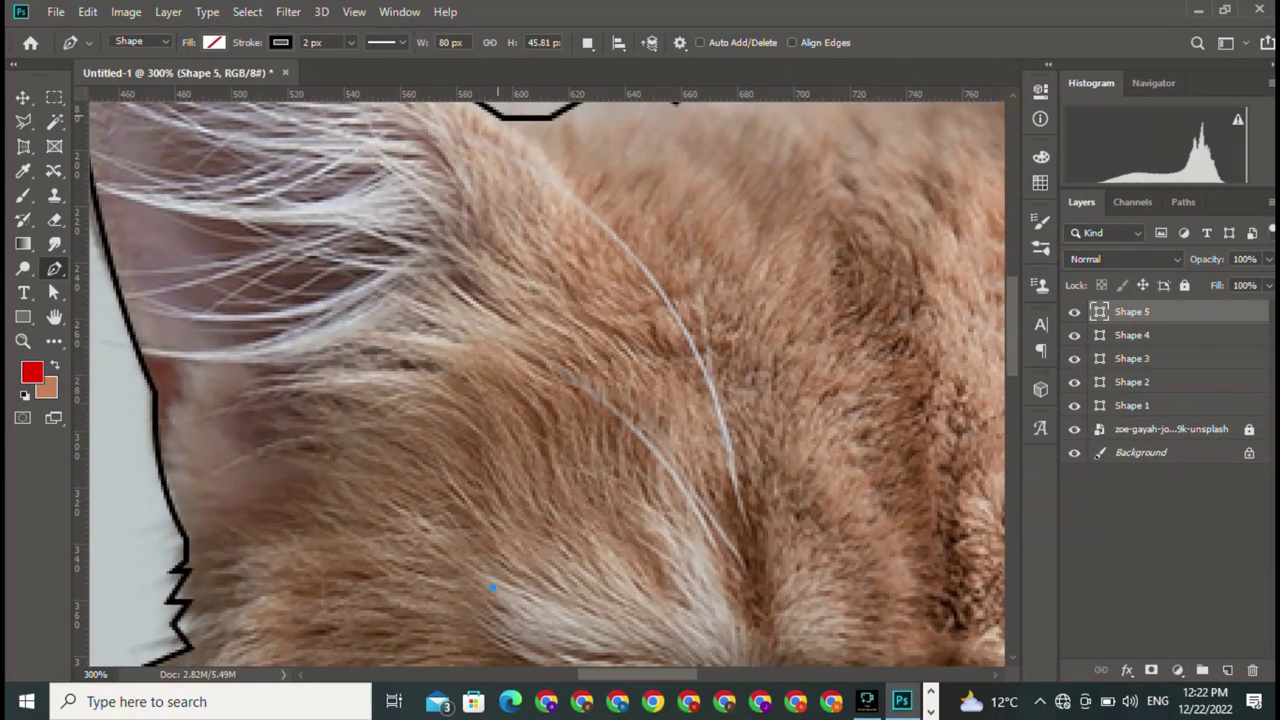
scroll(492, 400, "up", 5)
left_click_drag(497, 452, 684, 609)
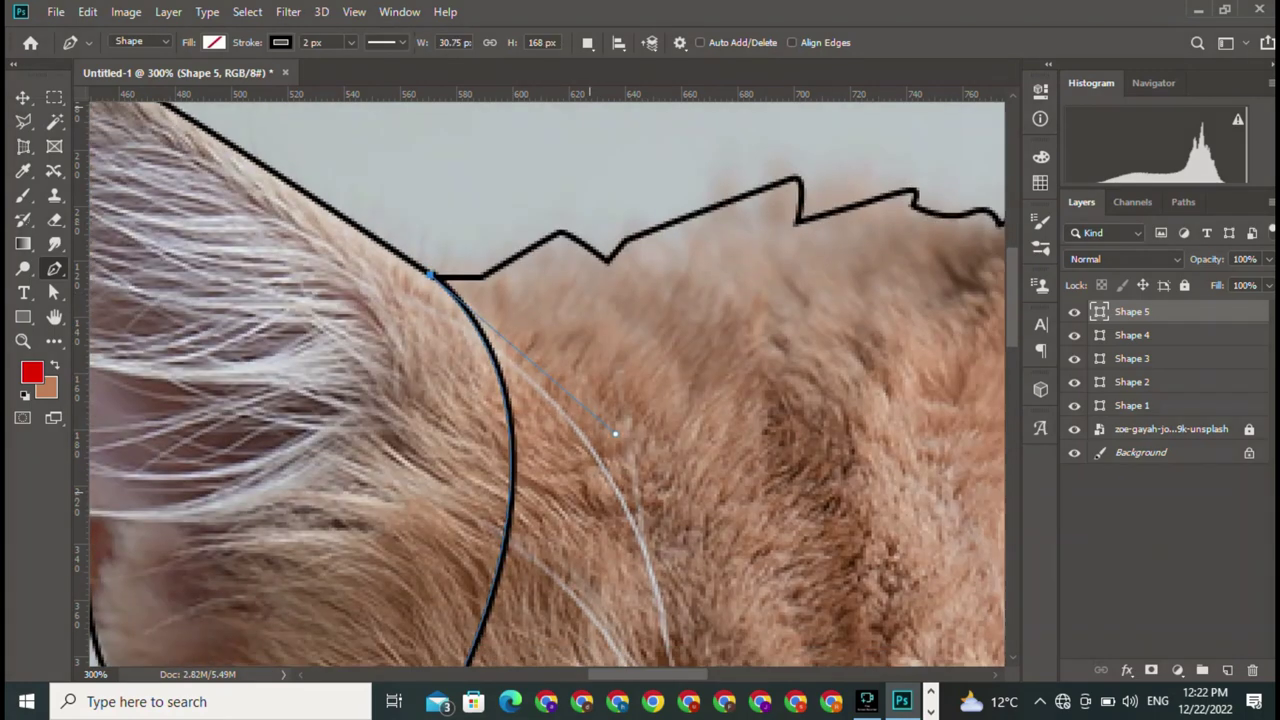
scroll(684, 609, "down", 3)
key("ctrl+minus")
left_click_drag(548, 390, 586, 414)
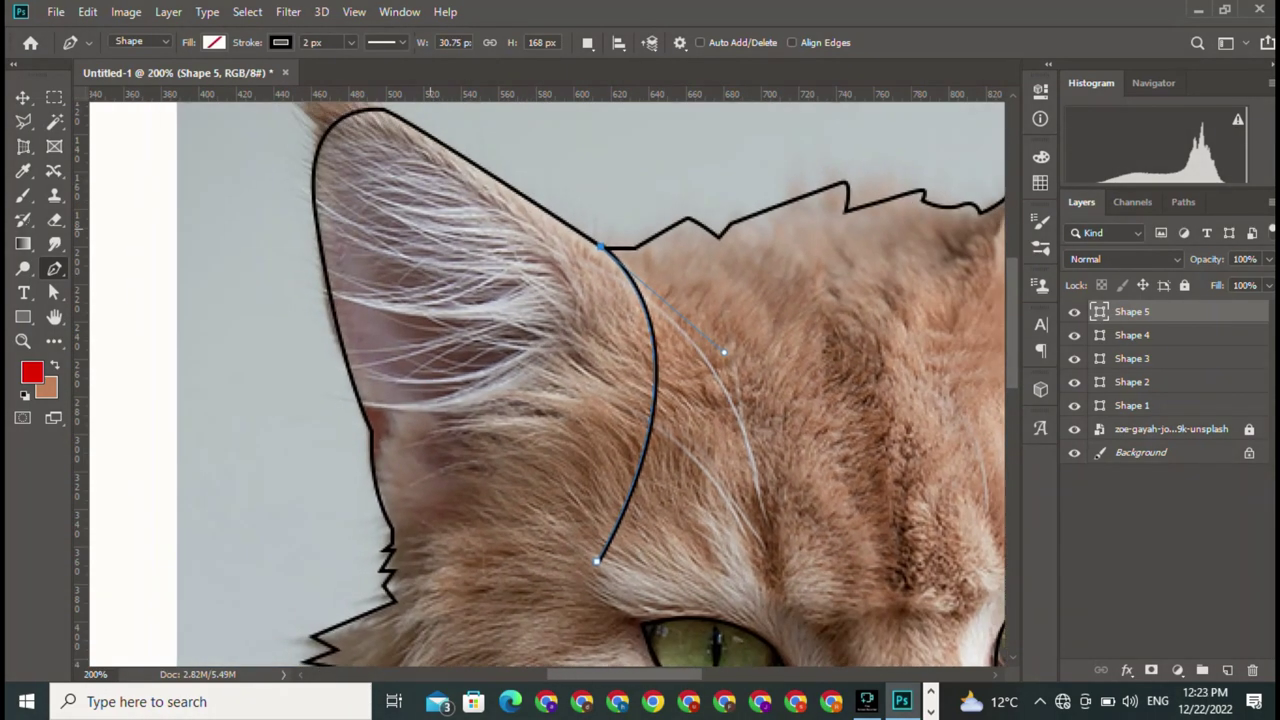
Trace the left ear from its tip down the outer edge with curve and corner points
left_click(388, 112)
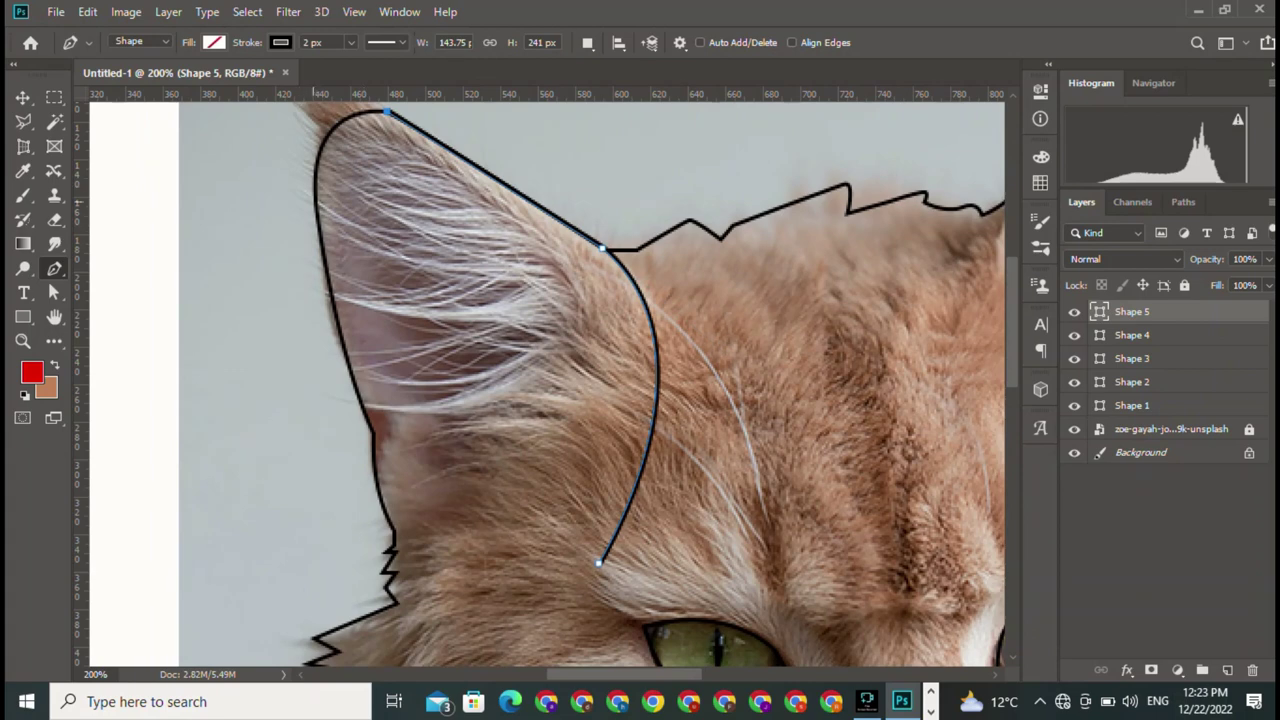
left_click_drag(320, 238, 352, 382)
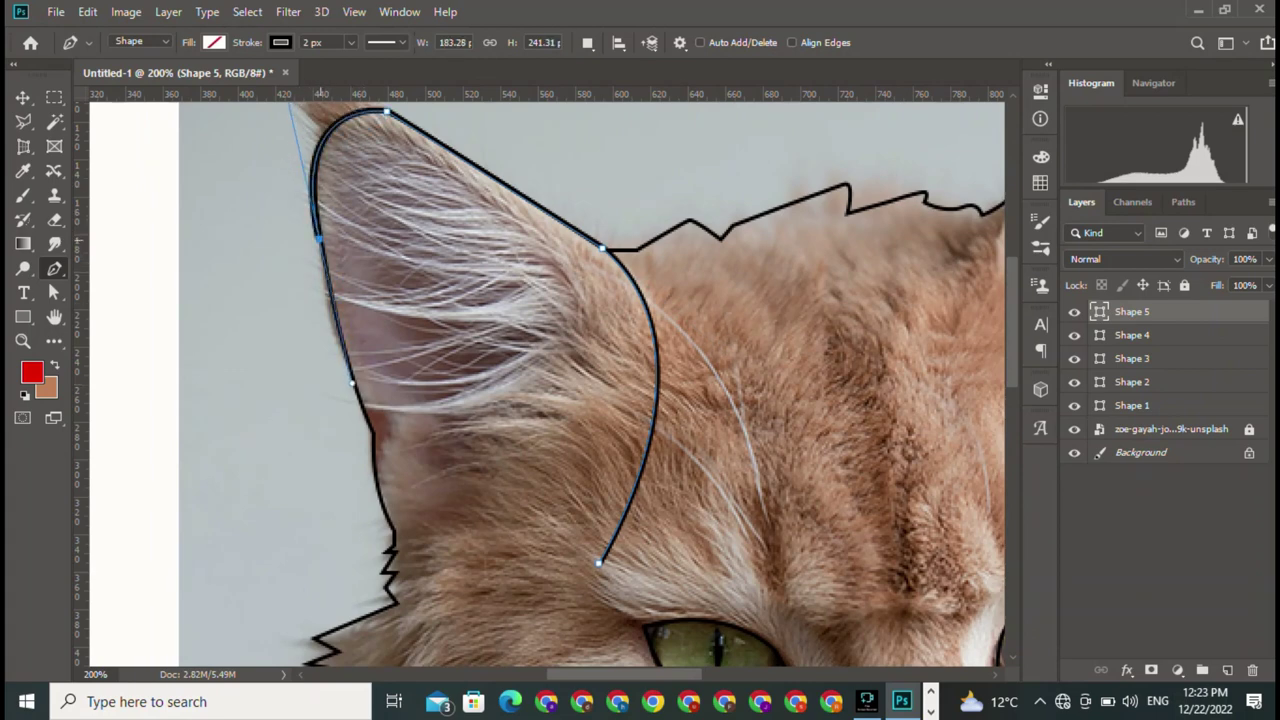
left_click(320, 238, "alt")
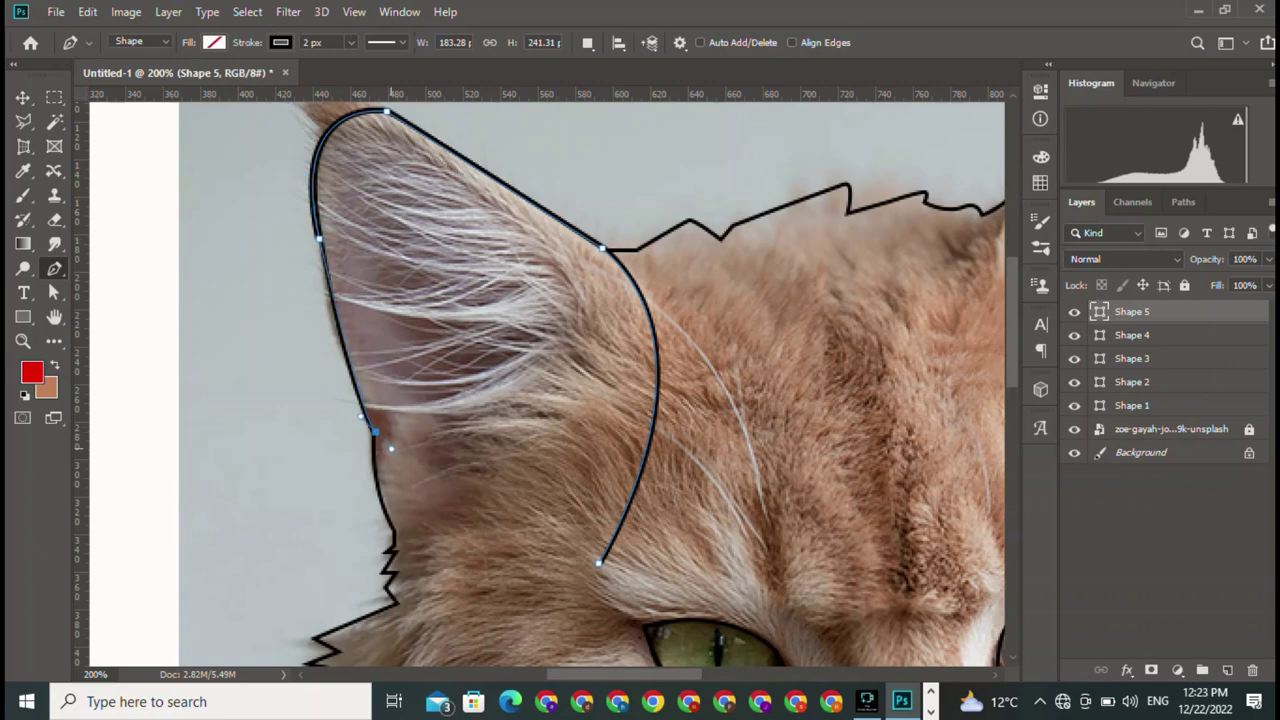
left_click_drag(374, 432, 393, 452)
mouse_move(394, 546)
left_mouse_down()
mouse_move(408, 576)
mouse_move(414, 548)
left_mouse_up()
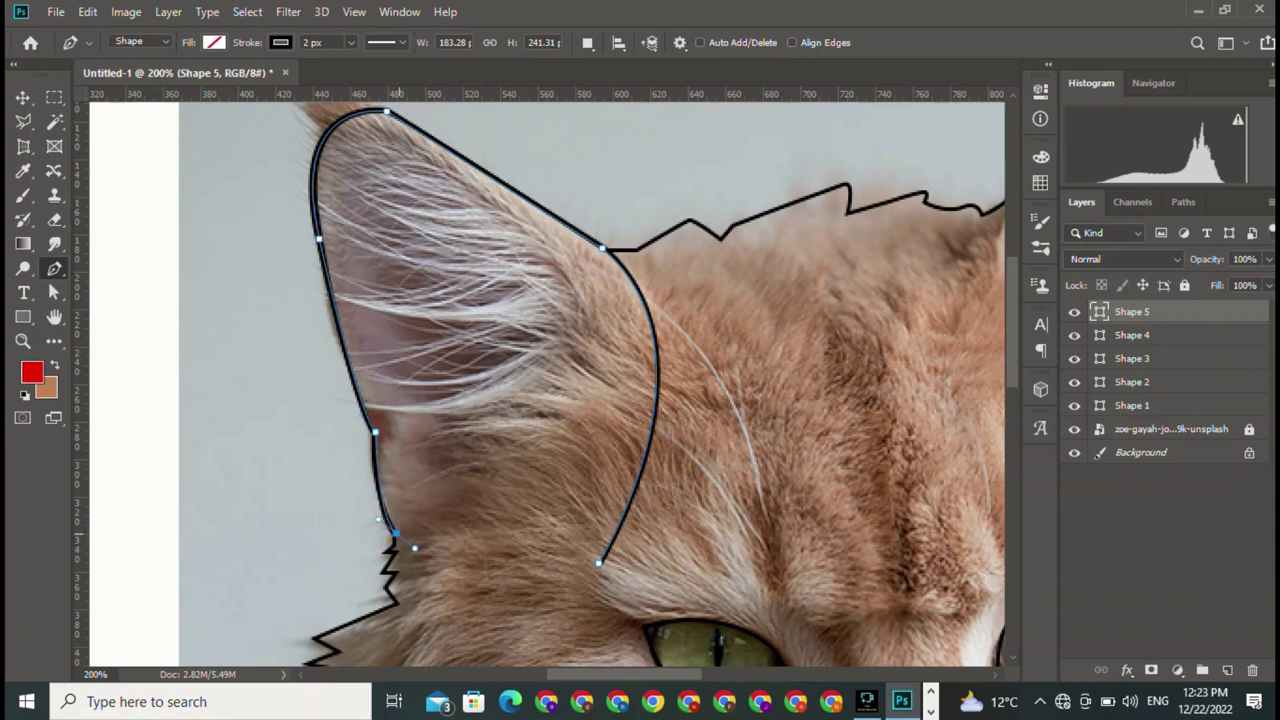
Zigzag along the fur at the ear base, close Shape 5, and pan toward the right ear
left_click(426, 617)
left_click(493, 584)
left_click(502, 630)
left_click(598, 562)
left_click_drag(598, 562, 273, 435)
left_click_drag(760, 300, 100, 450)
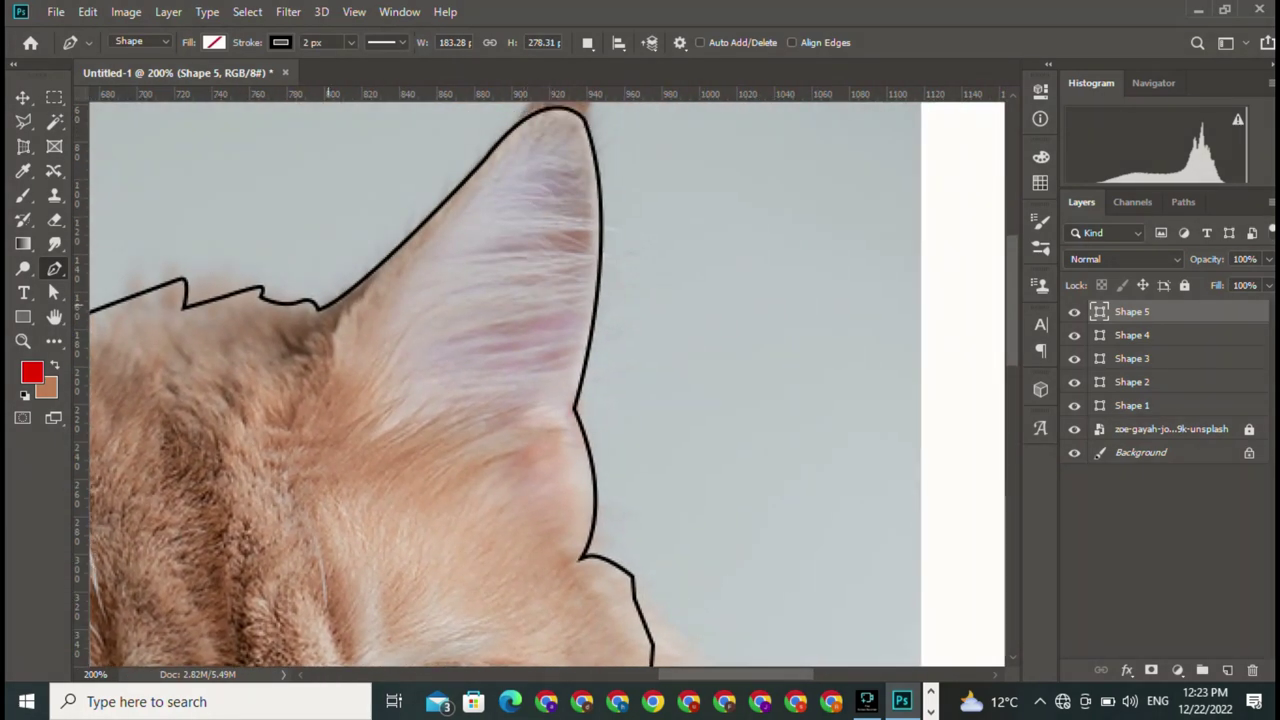
Trace Shape 6 from the right ear's base up over the tip and down its right edge
left_click(318, 307)
left_click_drag(541, 107, 578, 155)
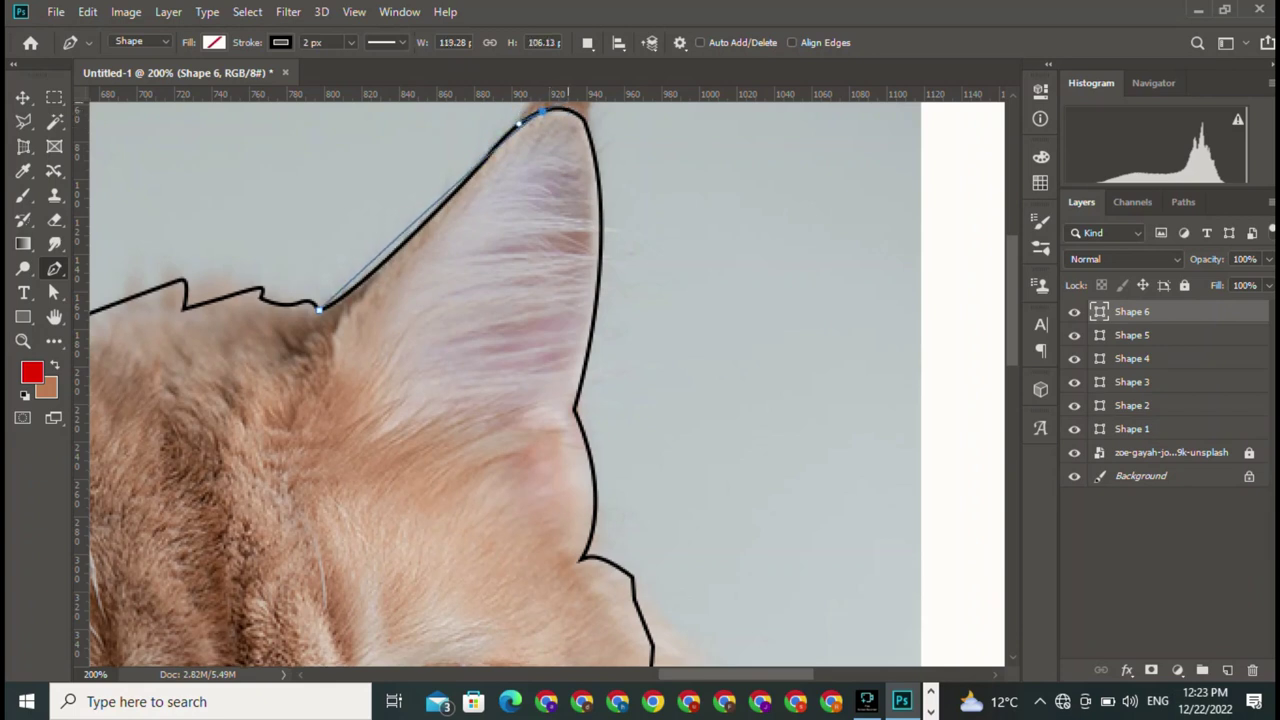
key("ctrl+z")
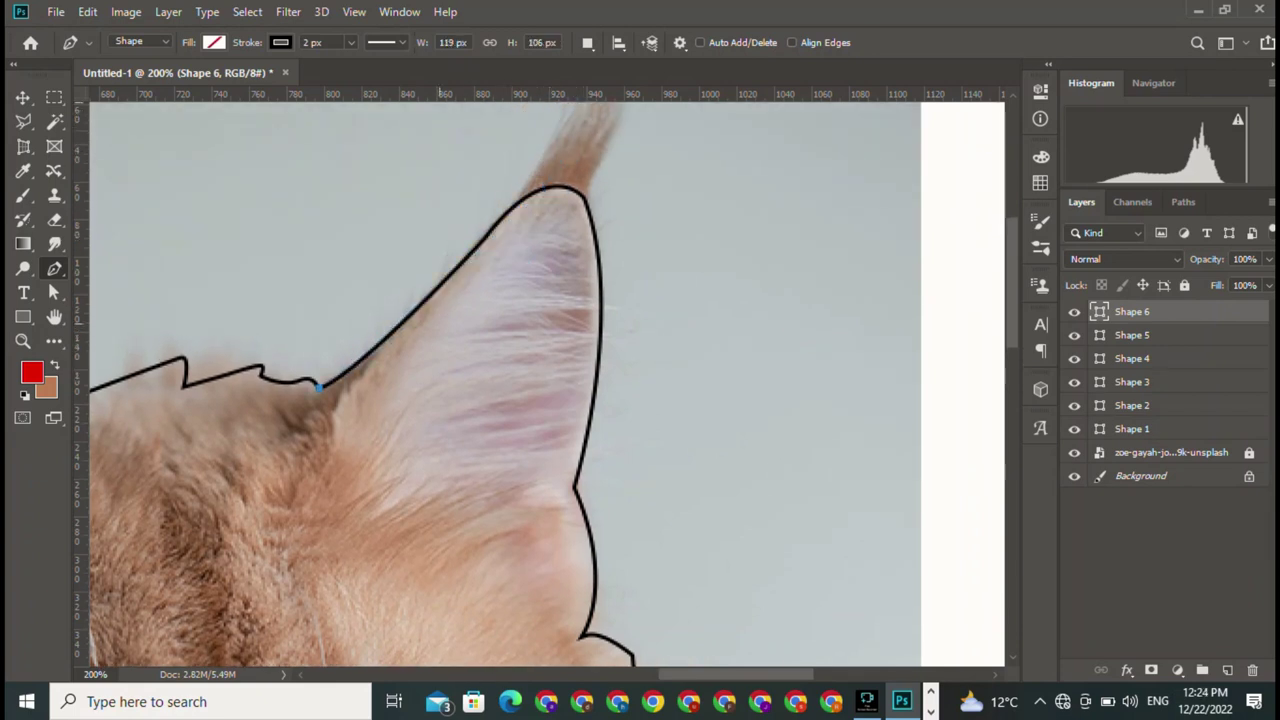
left_click(484, 234)
left_click_drag(484, 234, 526, 179)
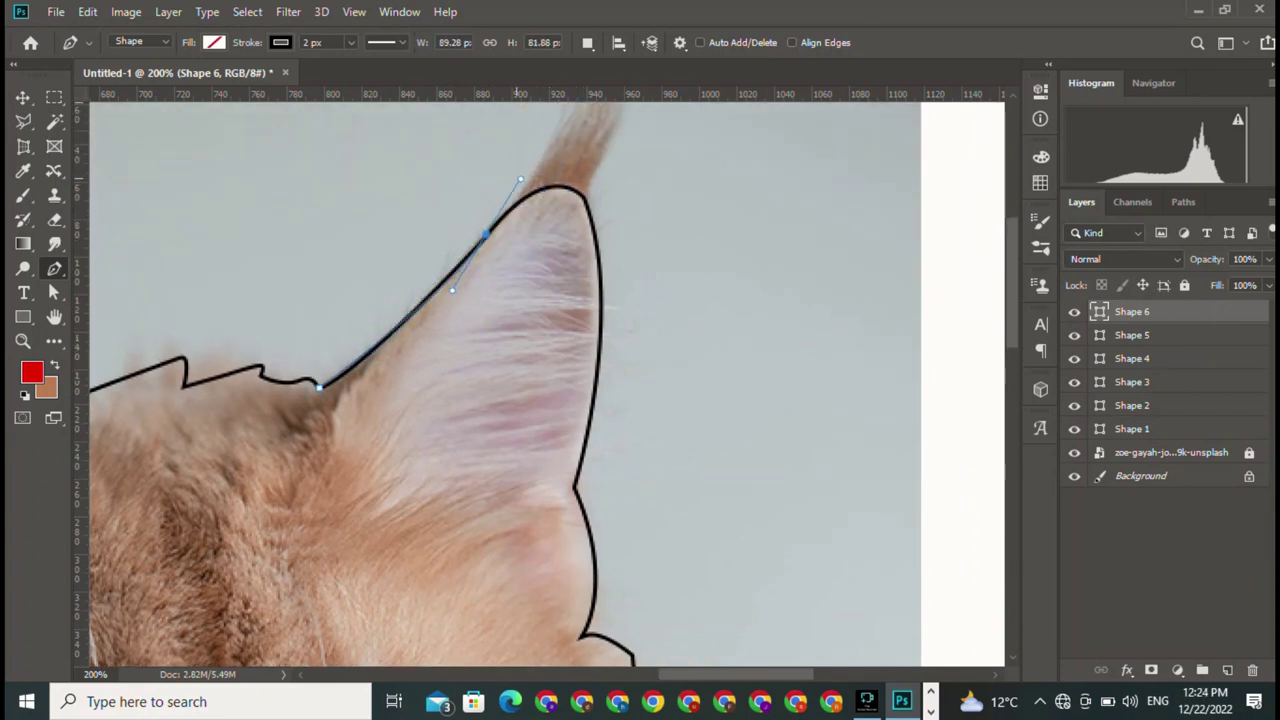
left_click(484, 234, "alt")
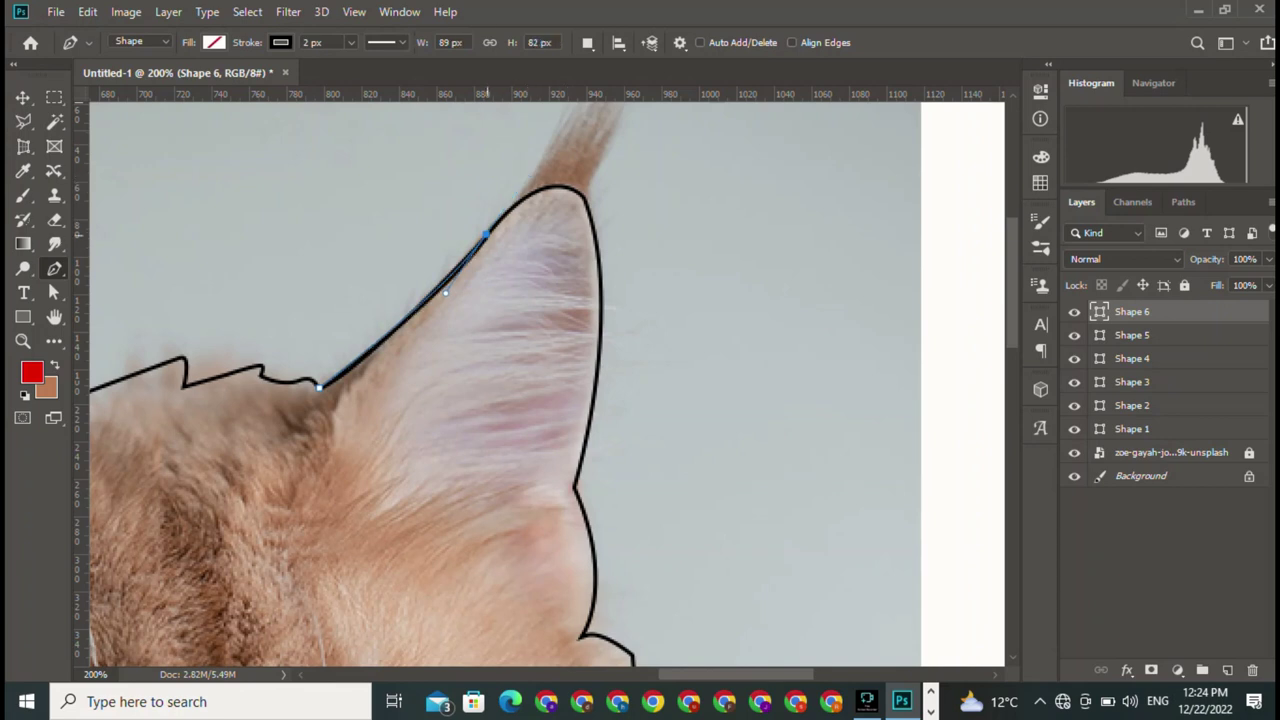
left_click_drag(596, 258, 589, 405)
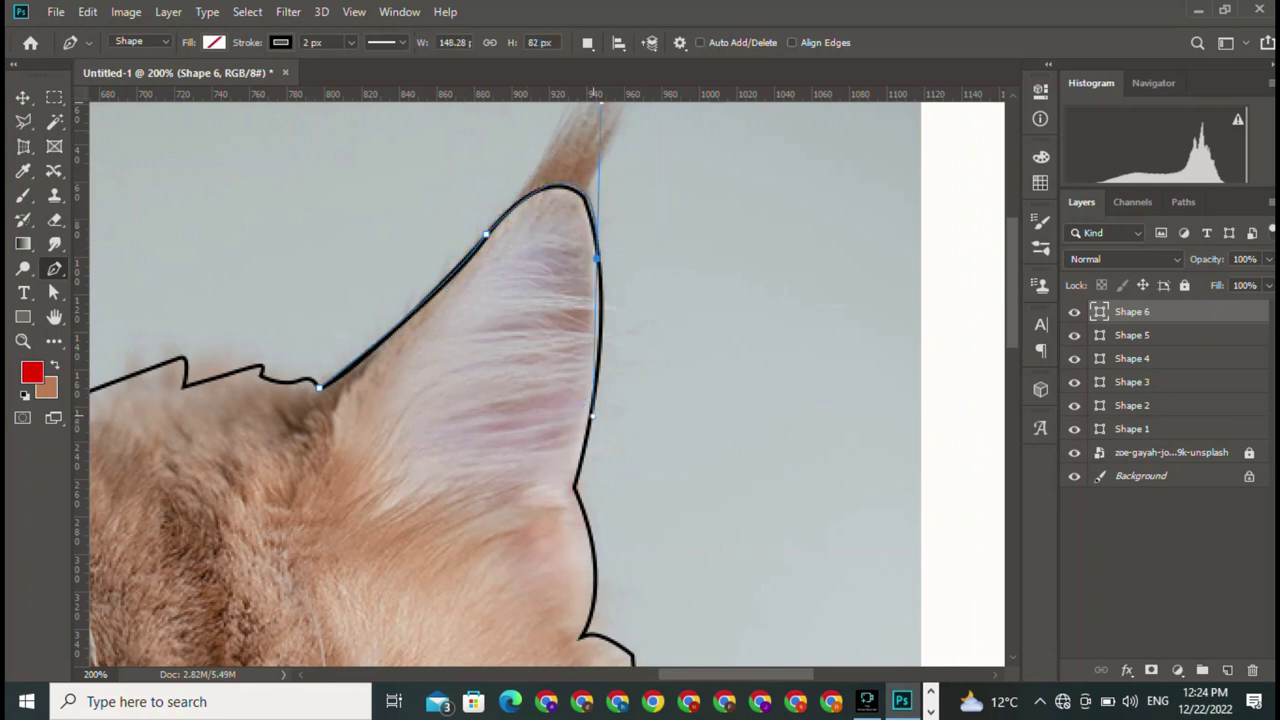
left_click(596, 258, "alt")
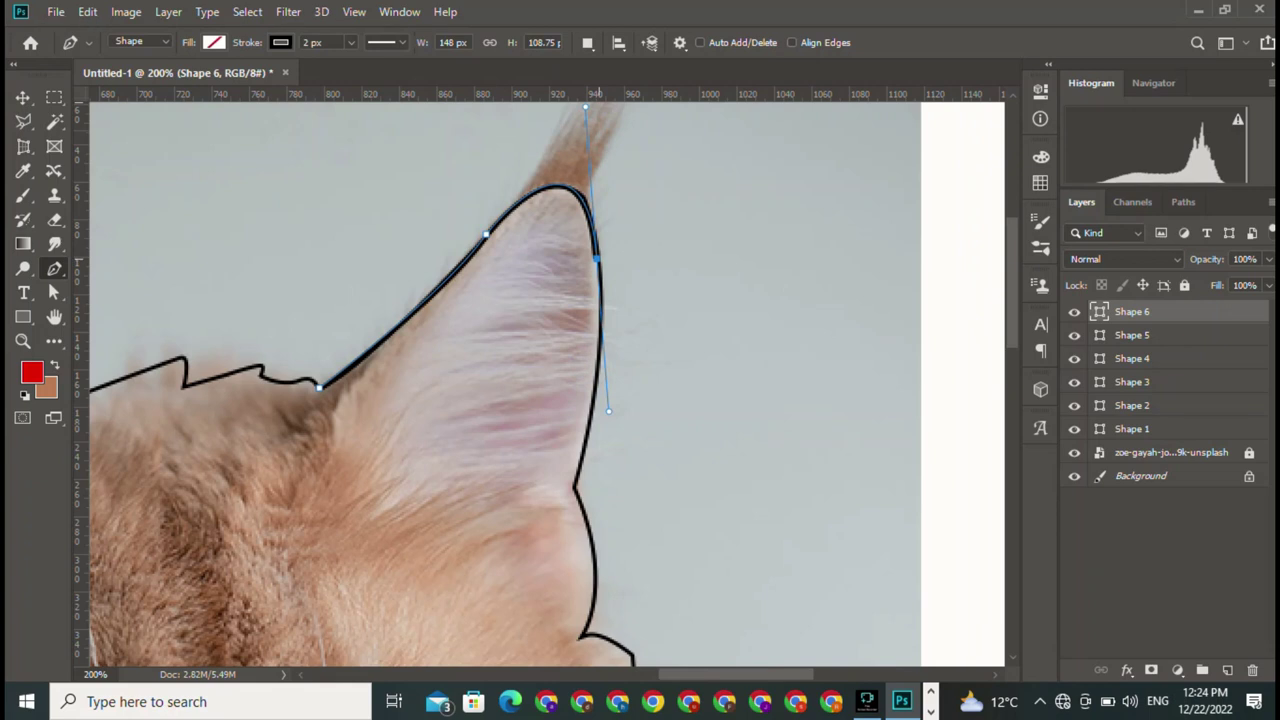
mouse_move(575, 487)
left_mouse_down()
mouse_move(535, 600)
mouse_move(620, 303)
left_mouse_up()
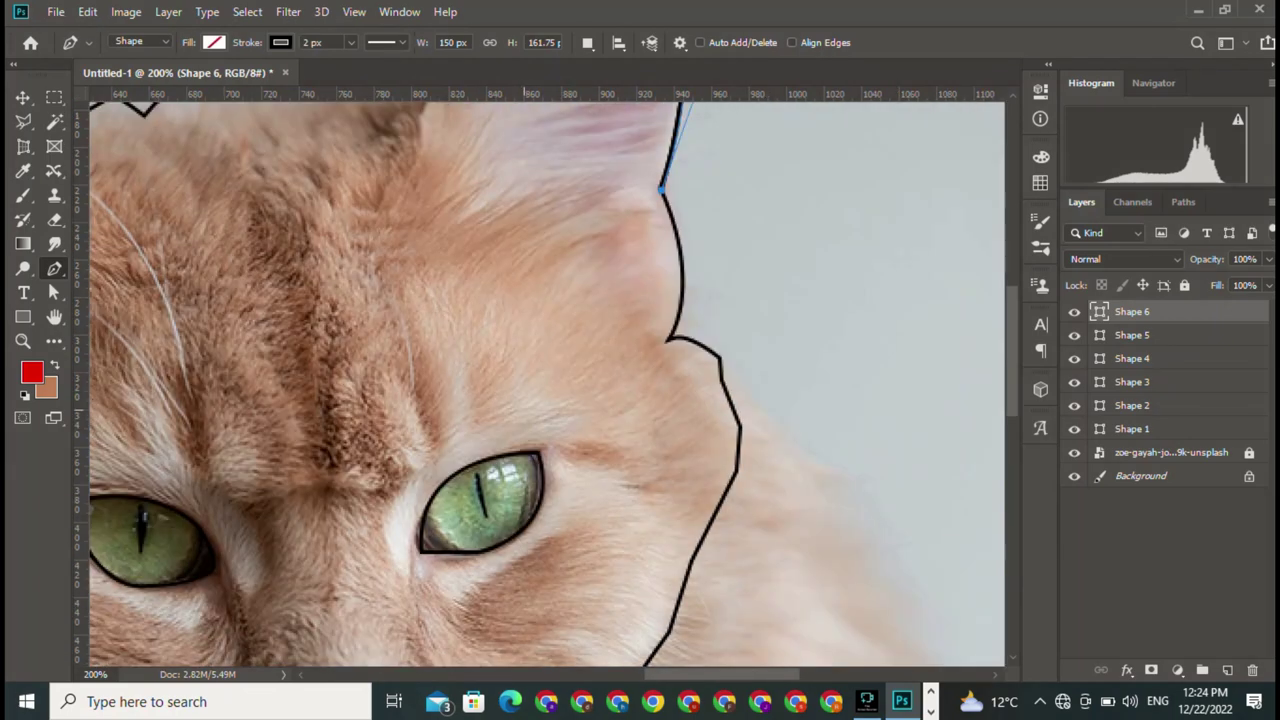
Add zigzag points along the forehead fur and close the Shape 6 outline
left_click(522, 405)
left_click(432, 315)
key("ctrl+z")
left_click(510, 288)
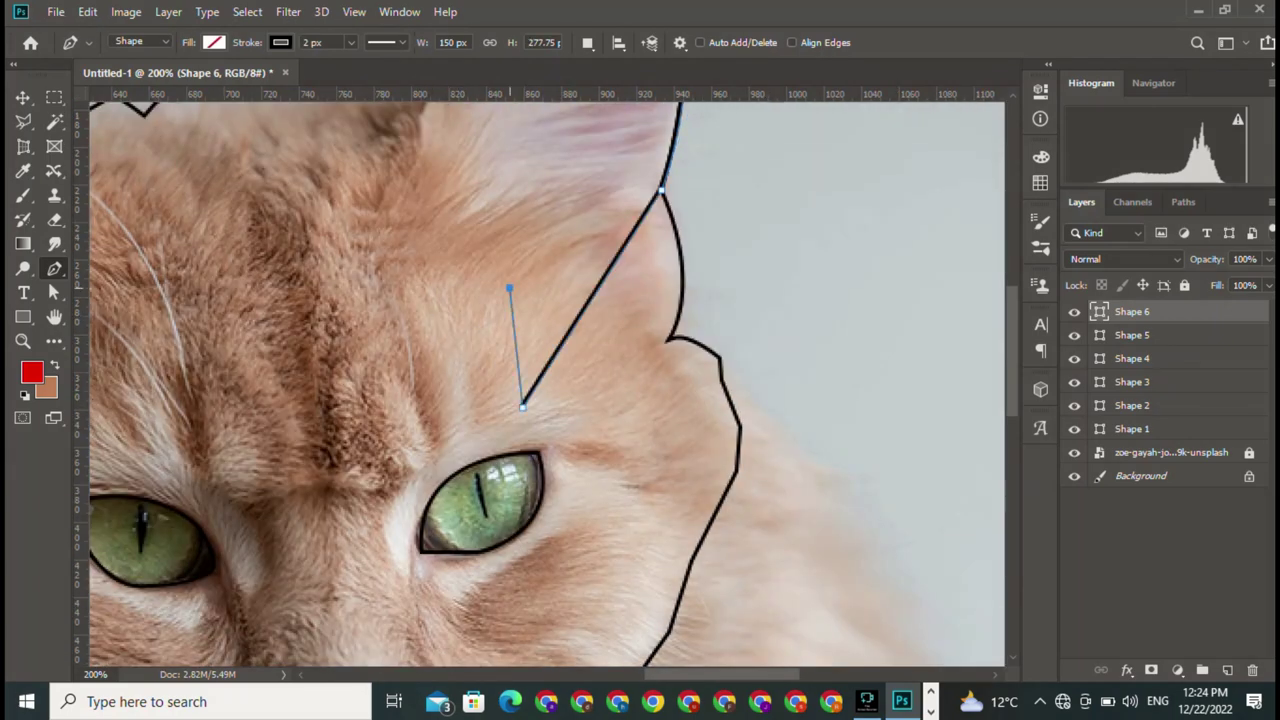
left_click(390, 295)
left_click_drag(390, 295, 338, 512)
left_click(358, 385)
left_click(312, 340)
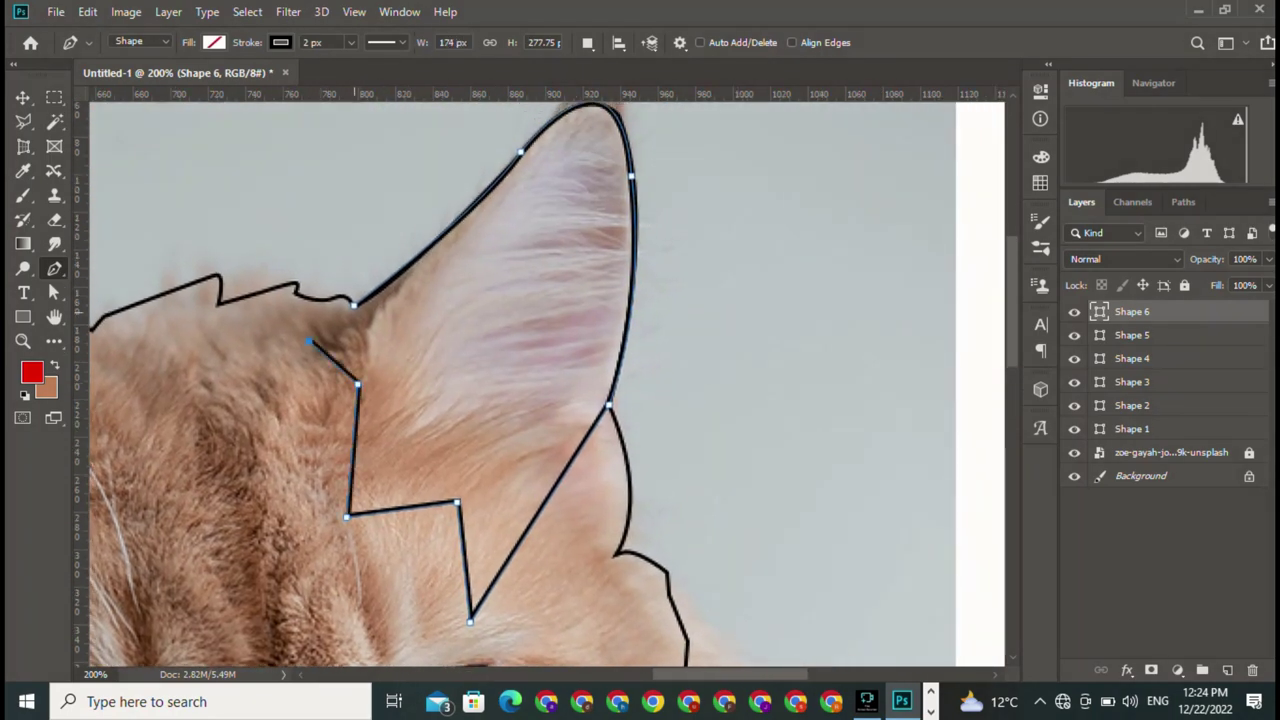
left_click(353, 305)
Start Shape 7 with a curve arching over the top of the left eye
left_click_drag(353, 305, 629, 95)
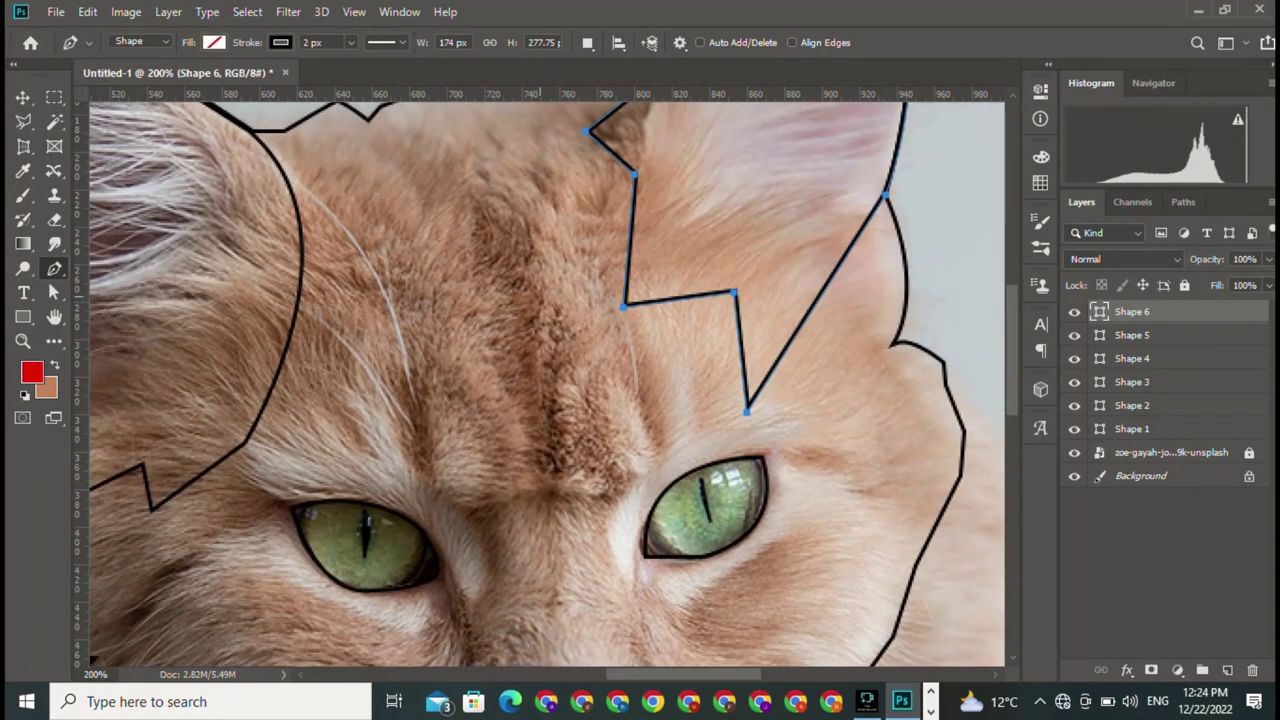
scroll(544, 383, "left", 1)
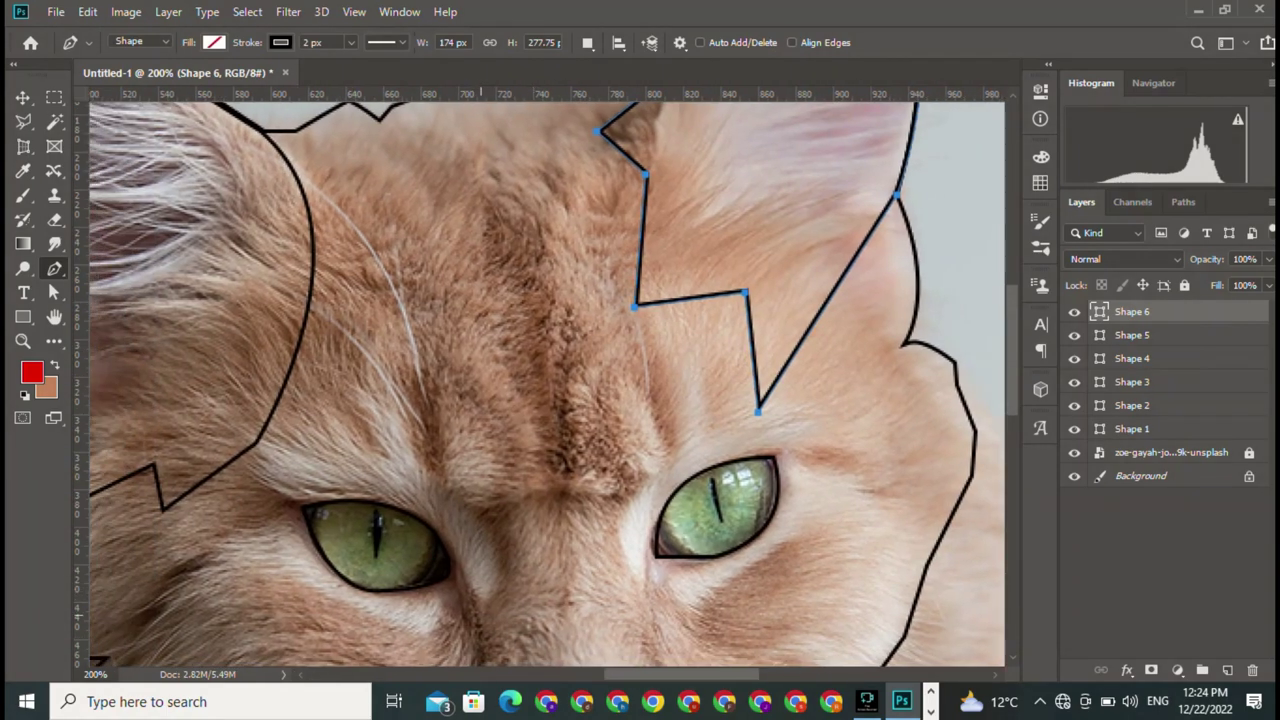
left_click(481, 630)
mouse_move(297, 497)
left_mouse_down()
mouse_move(131, 557)
mouse_move(120, 540)
left_mouse_up()
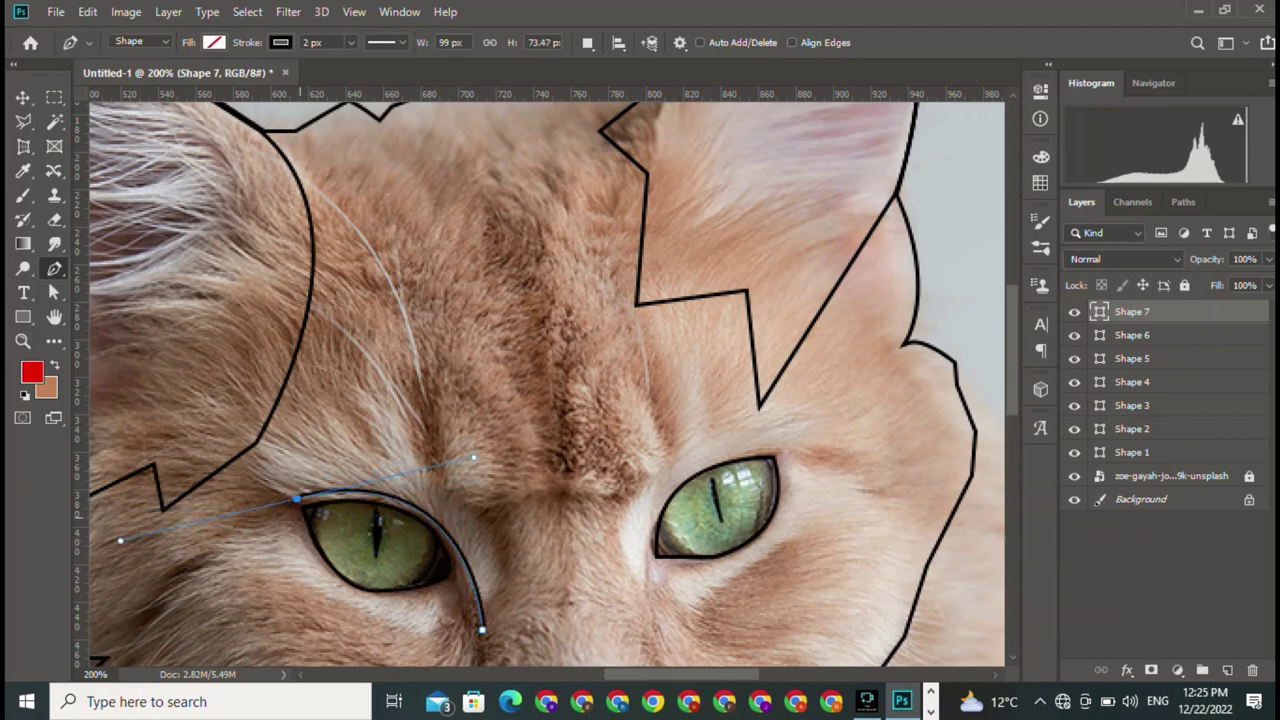
Zigzag along the jagged fur above the left eye and close Shape 7
left_click(297, 497, "alt")
left_click_drag(247, 460, 219, 412)
left_click(270, 434)
left_click(284, 415)
left_click(286, 445)
left_click(311, 393)
left_click(353, 427)
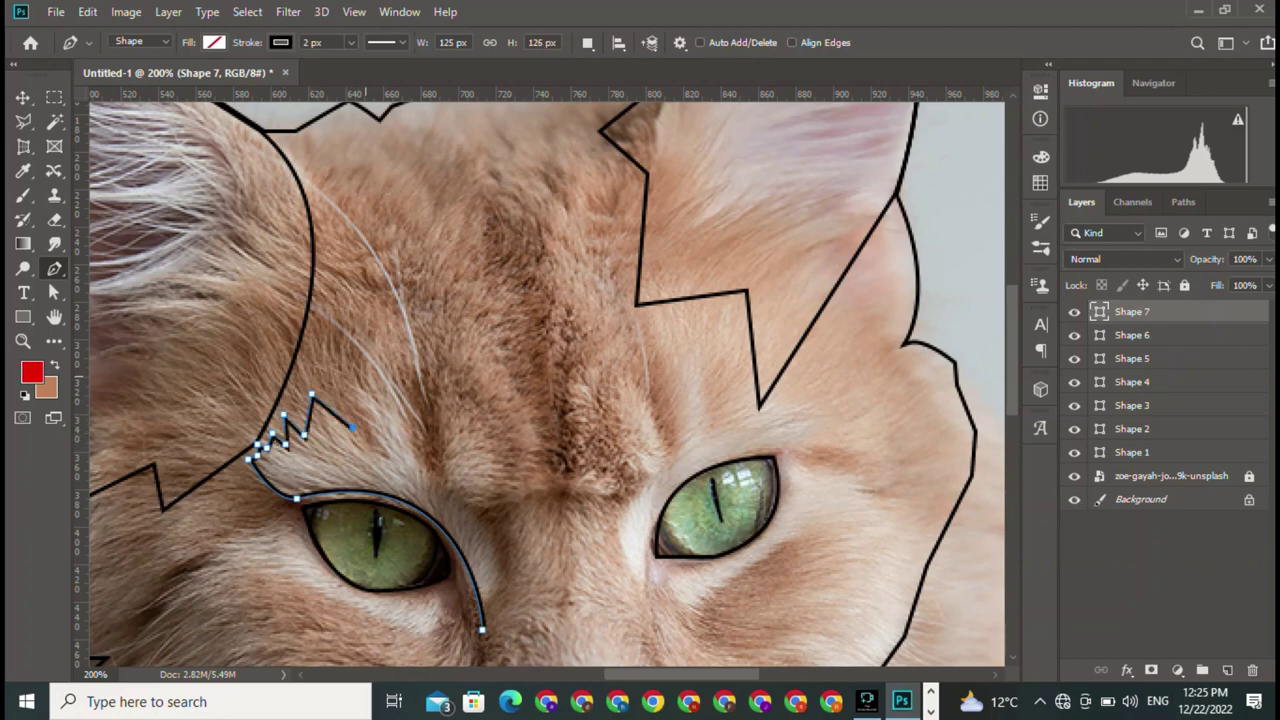
left_click(366, 376)
left_click(409, 438)
left_click(424, 472)
left_click_drag(508, 581, 519, 644)
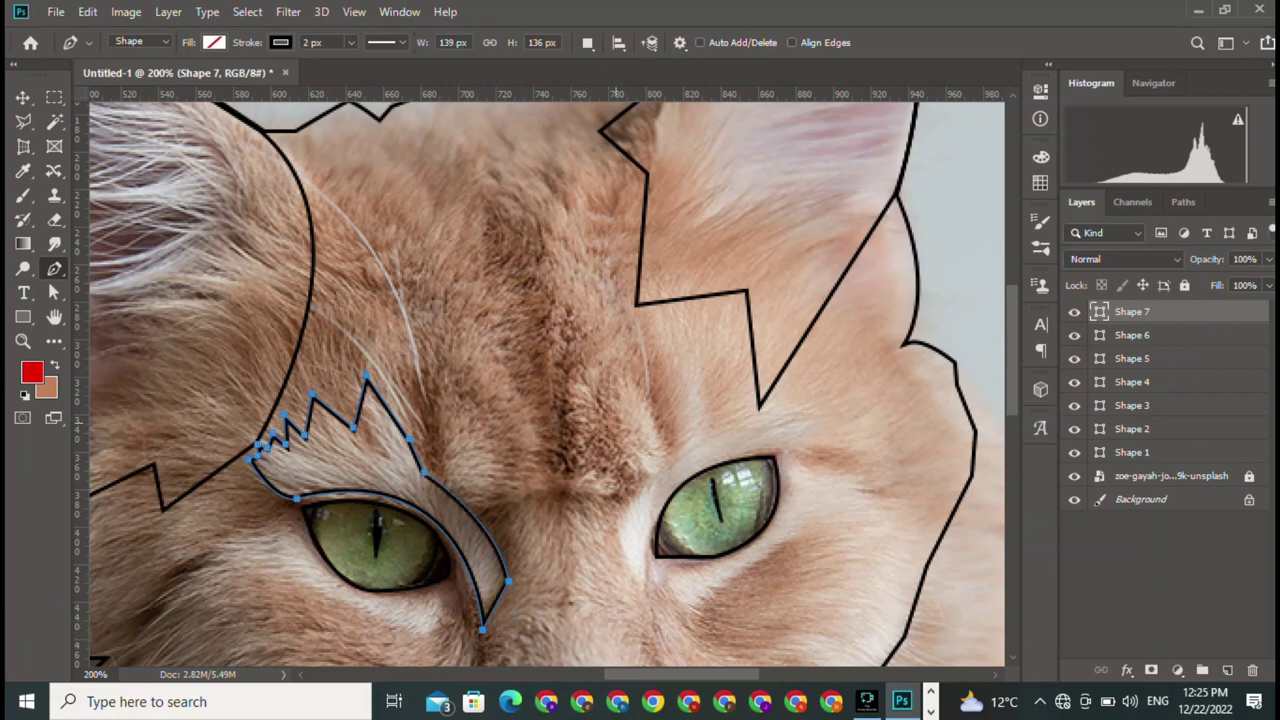
Start Shape 8 at the left eye's outer corner, tracing its notch and lower rim
left_click_drag(600, 400, 450, 345)
left_click_drag(600, 400, 737, 305)
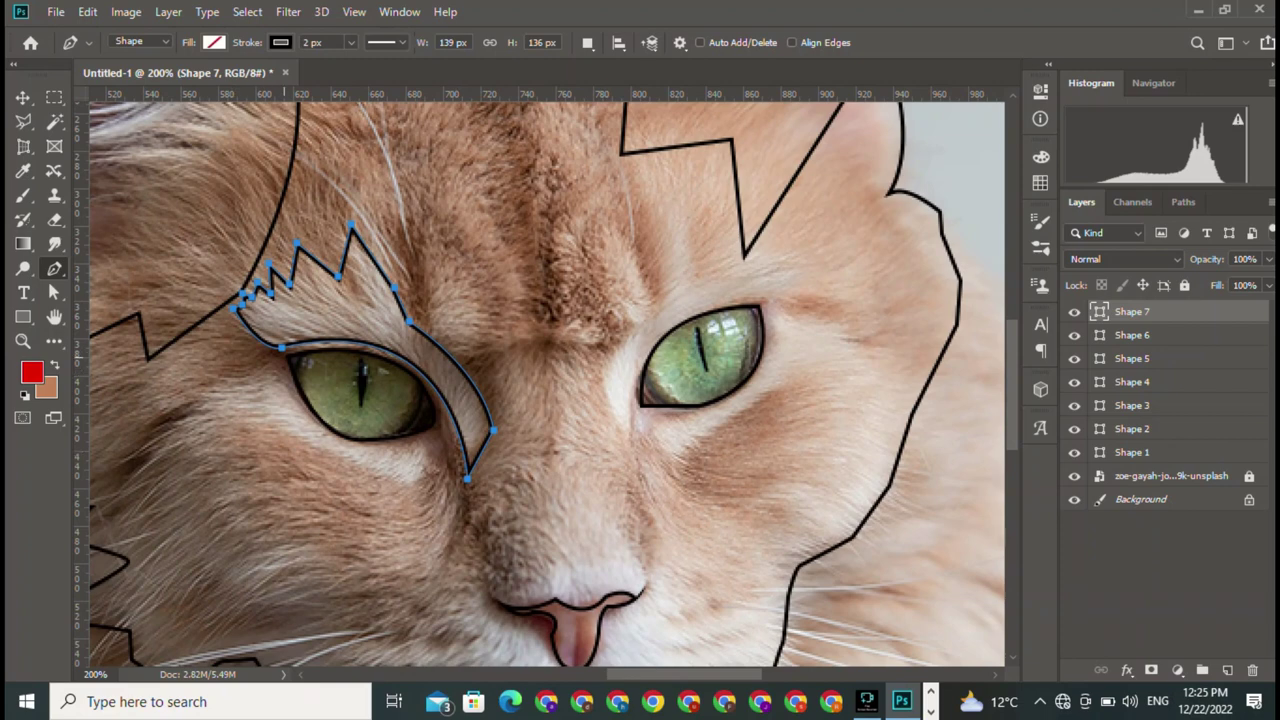
left_click(283, 361)
left_click_drag(206, 390, 206, 402)
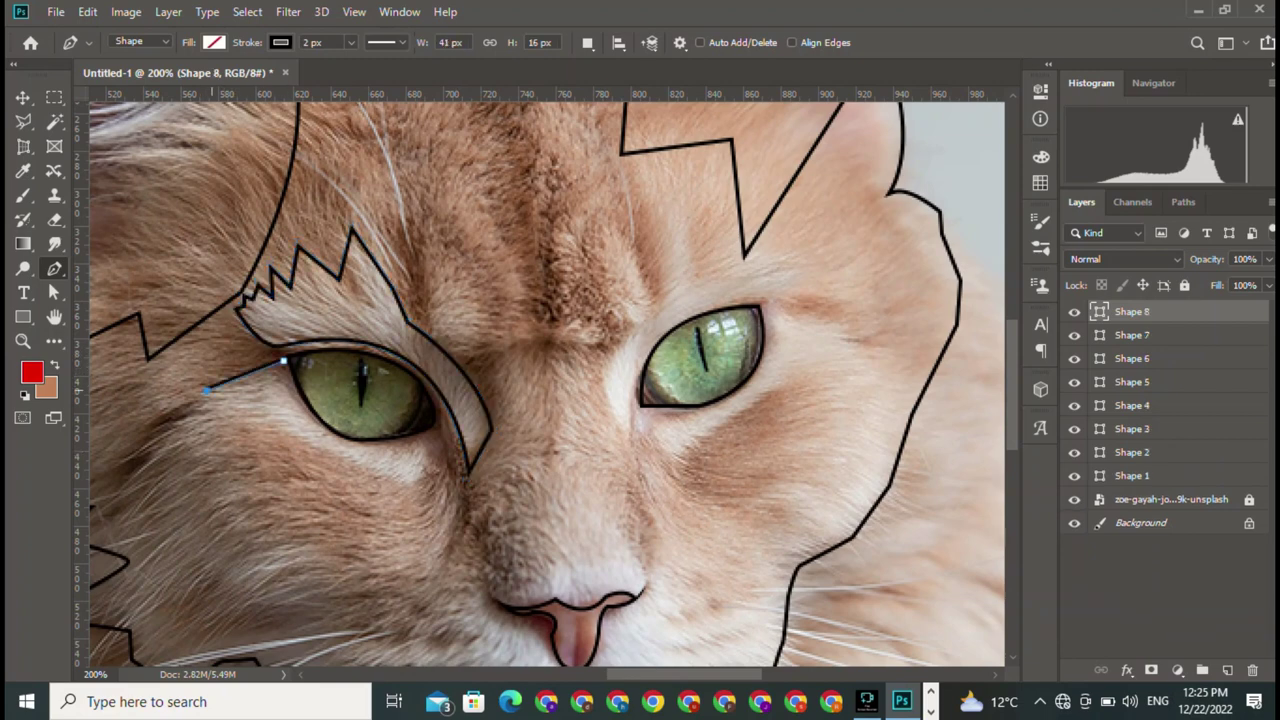
left_click(220, 400)
left_click(275, 420)
left_click_drag(425, 468, 455, 432)
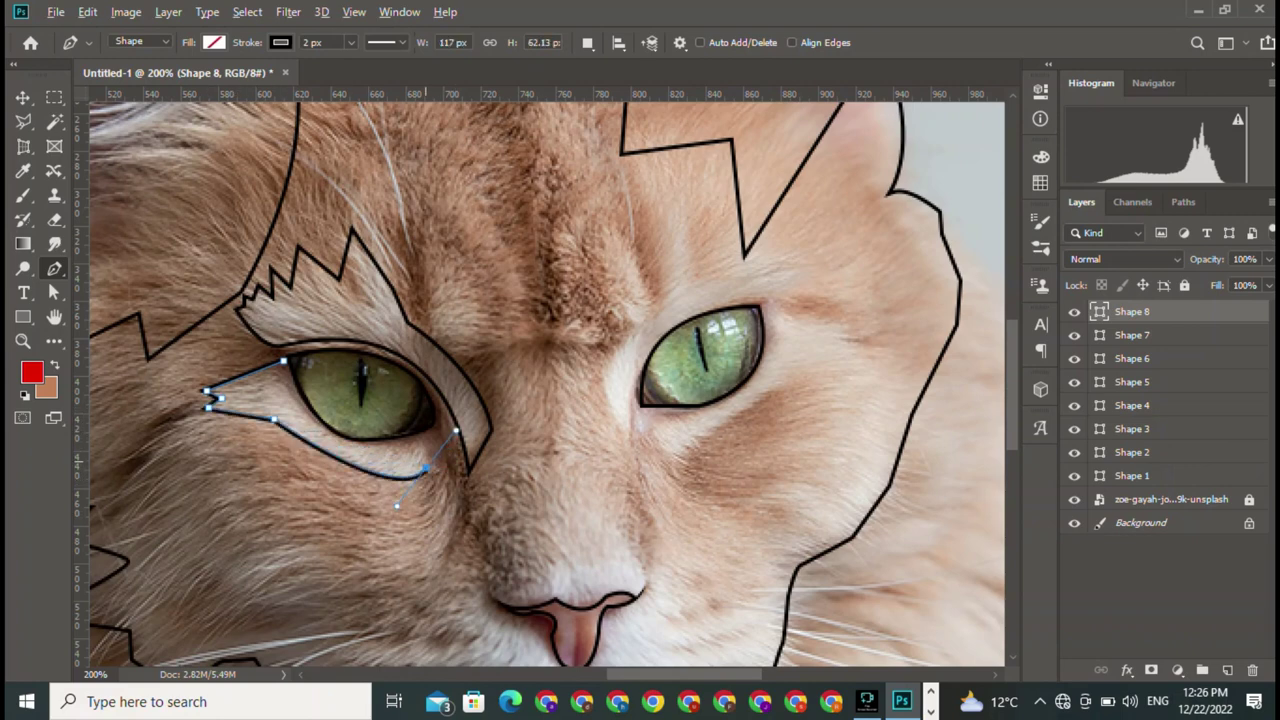
left_click(425, 468, "alt")
Close Shape 8 at the eye's inner corner and start Shape 9 at the right eye's inner corner
left_click(449, 455)
left_click(435, 427)
left_click_drag(283, 362, 340, 486)
left_click_drag(620, 430, 276, 390)
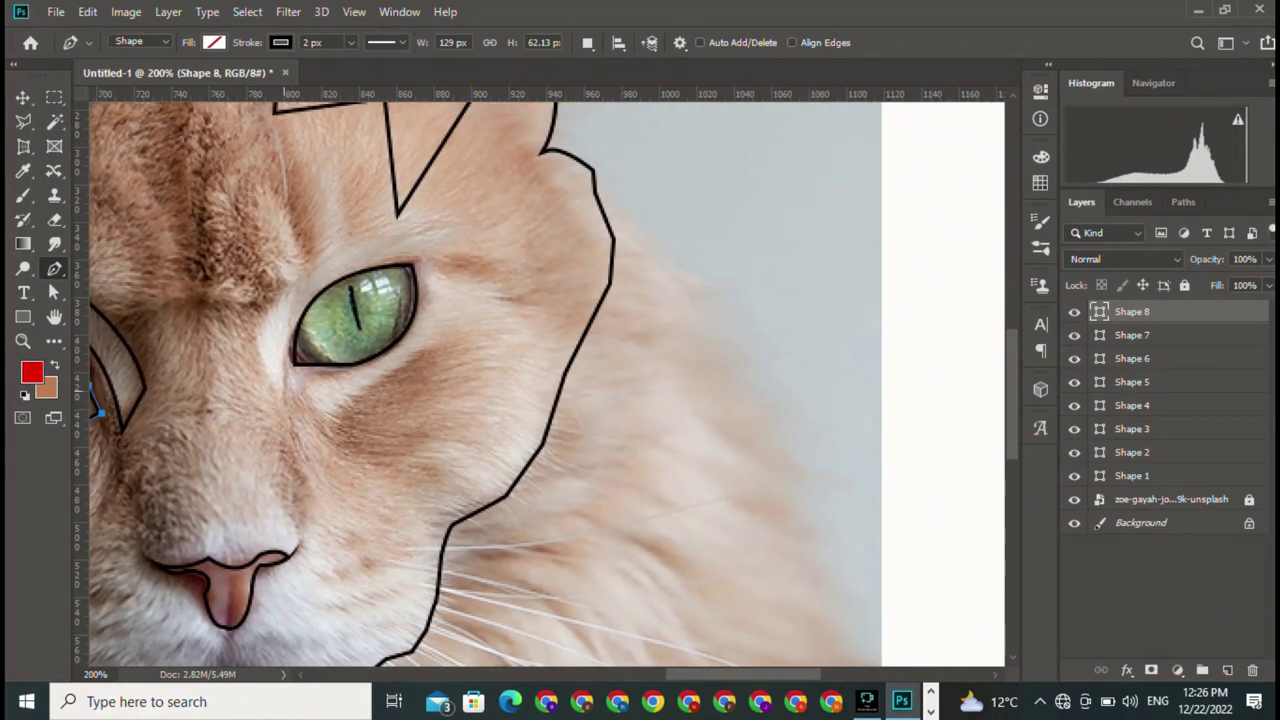
left_click(278, 391)
Finish Shape 9 along the right eye's upper eyelid and brow with curved and corner points
left_click(291, 348)
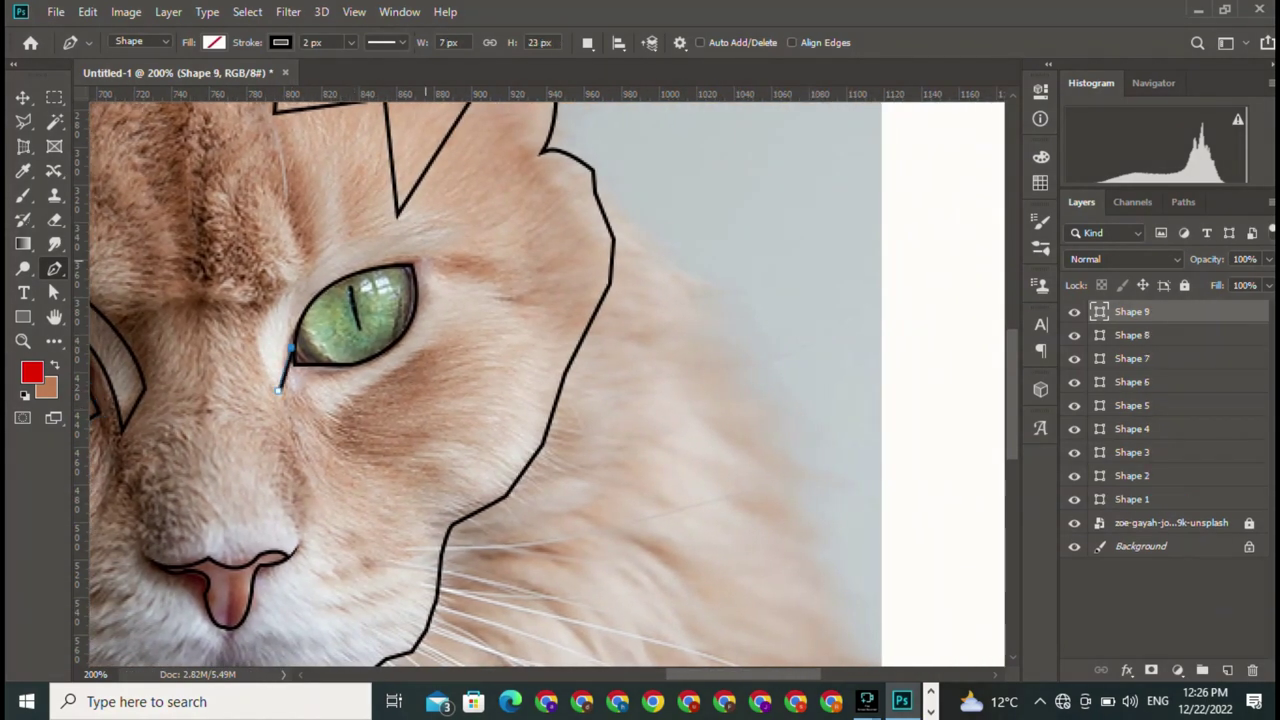
left_click_drag(455, 233, 579, 264)
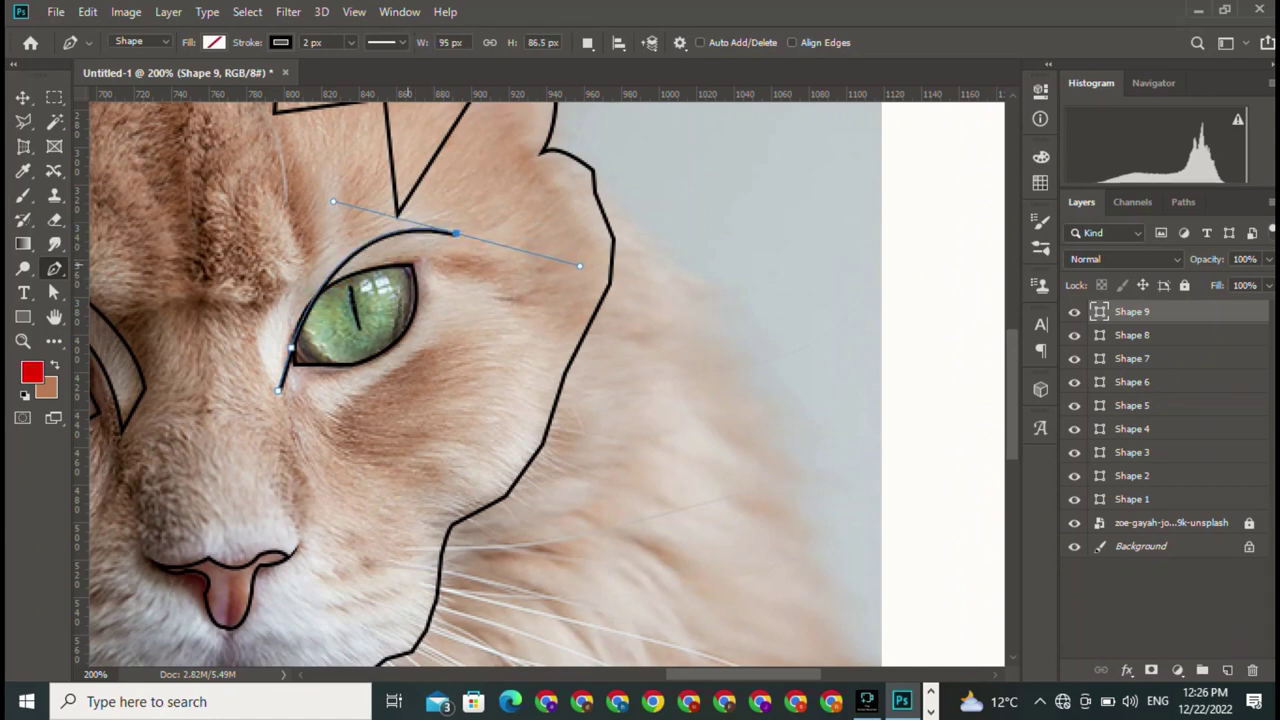
key("ctrl+z")
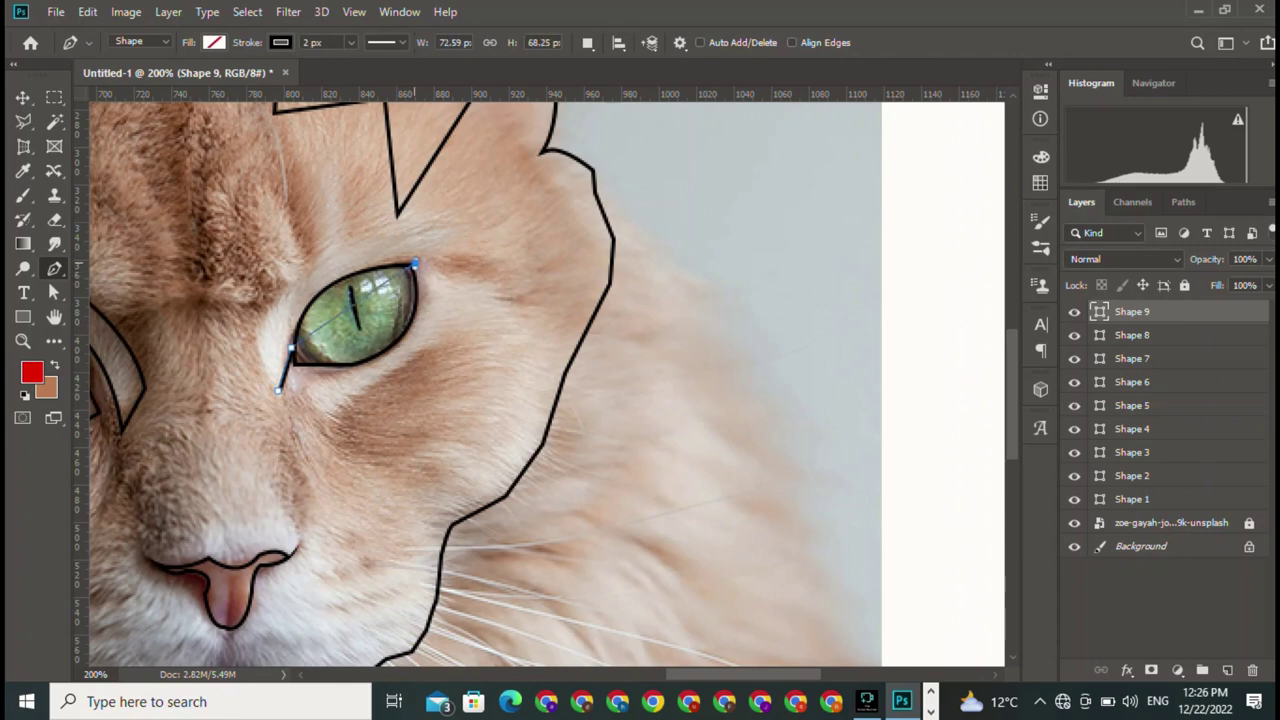
left_click_drag(414, 264, 524, 268)
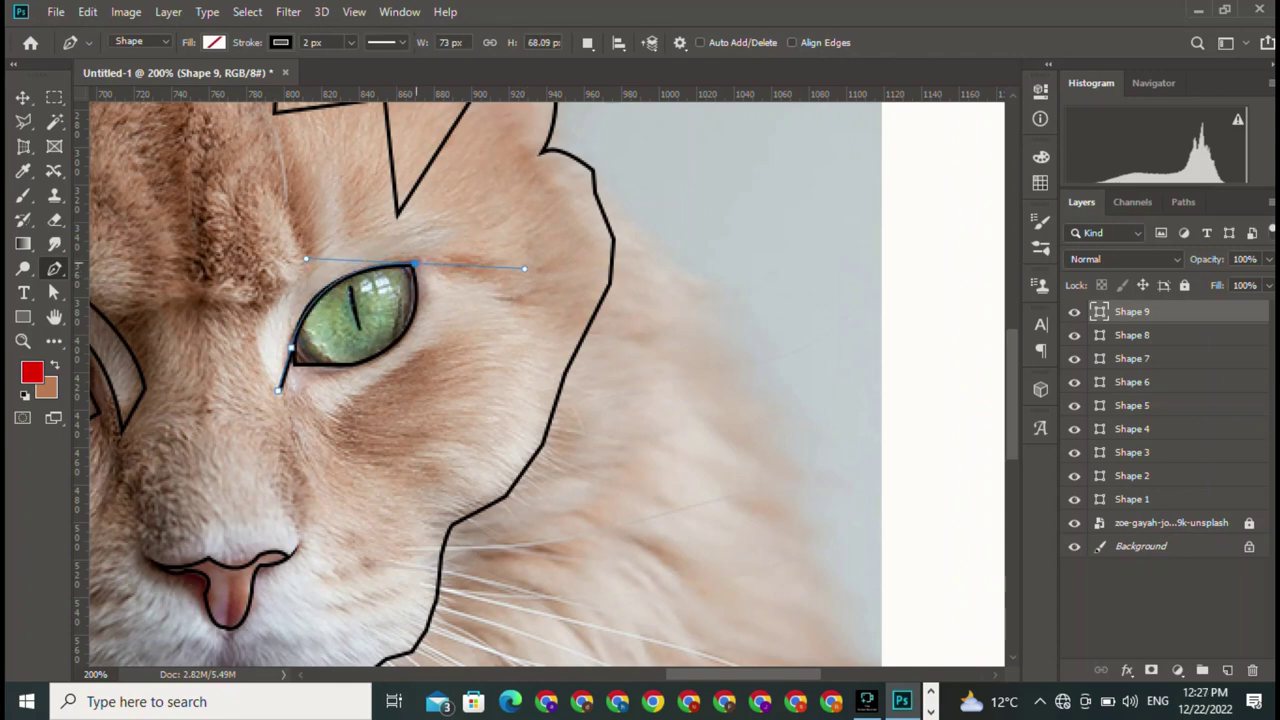
left_click(414, 264, "alt")
left_click(470, 228)
left_click(412, 232)
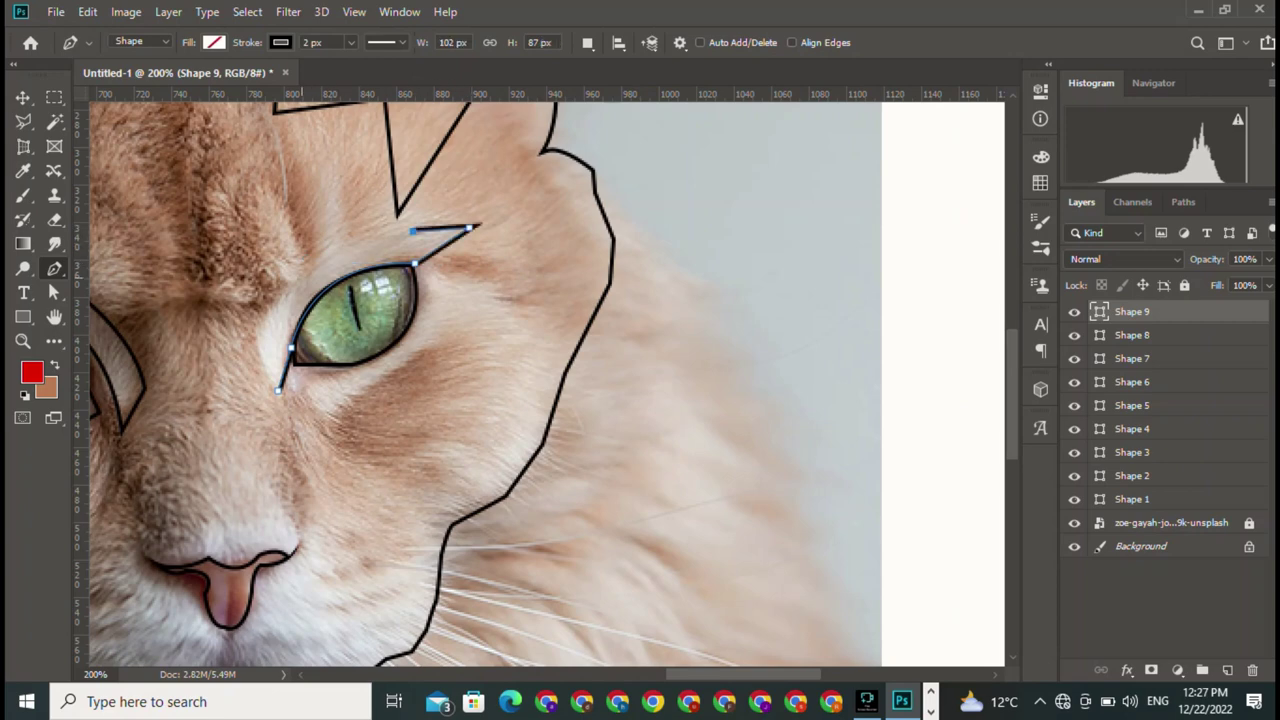
left_click_drag(289, 291, 271, 346)
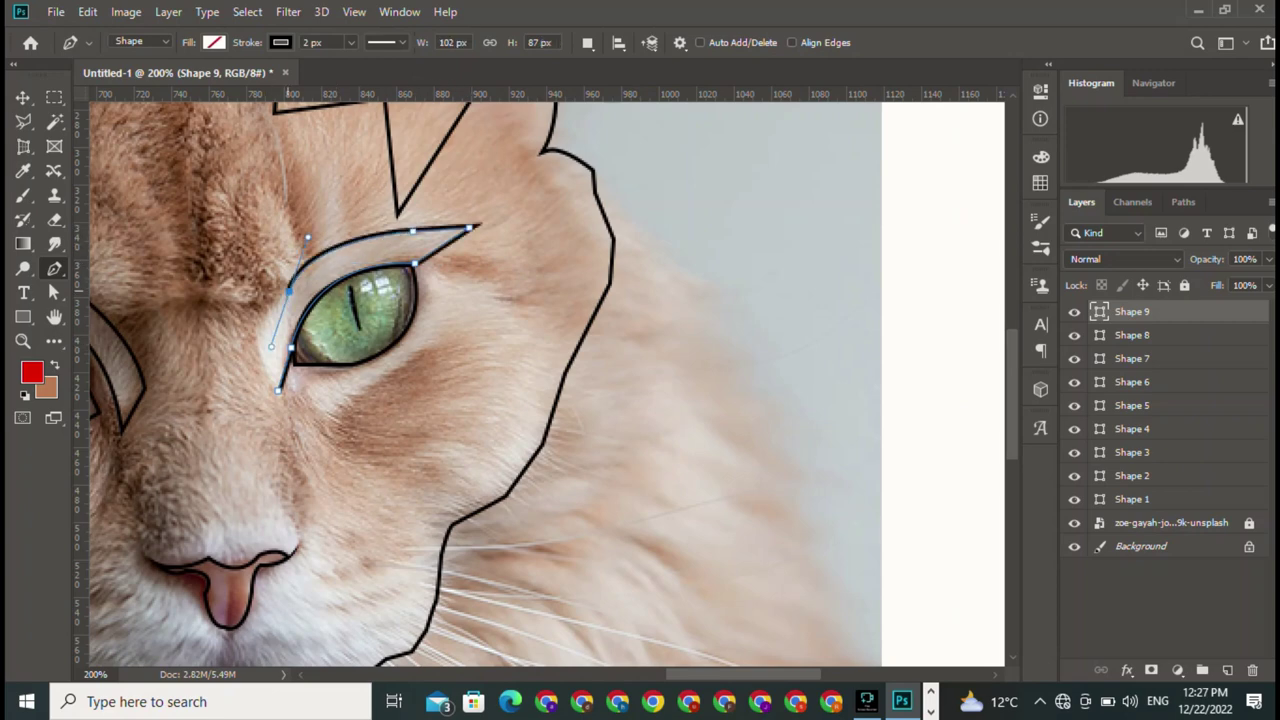
key("super")
key("super")
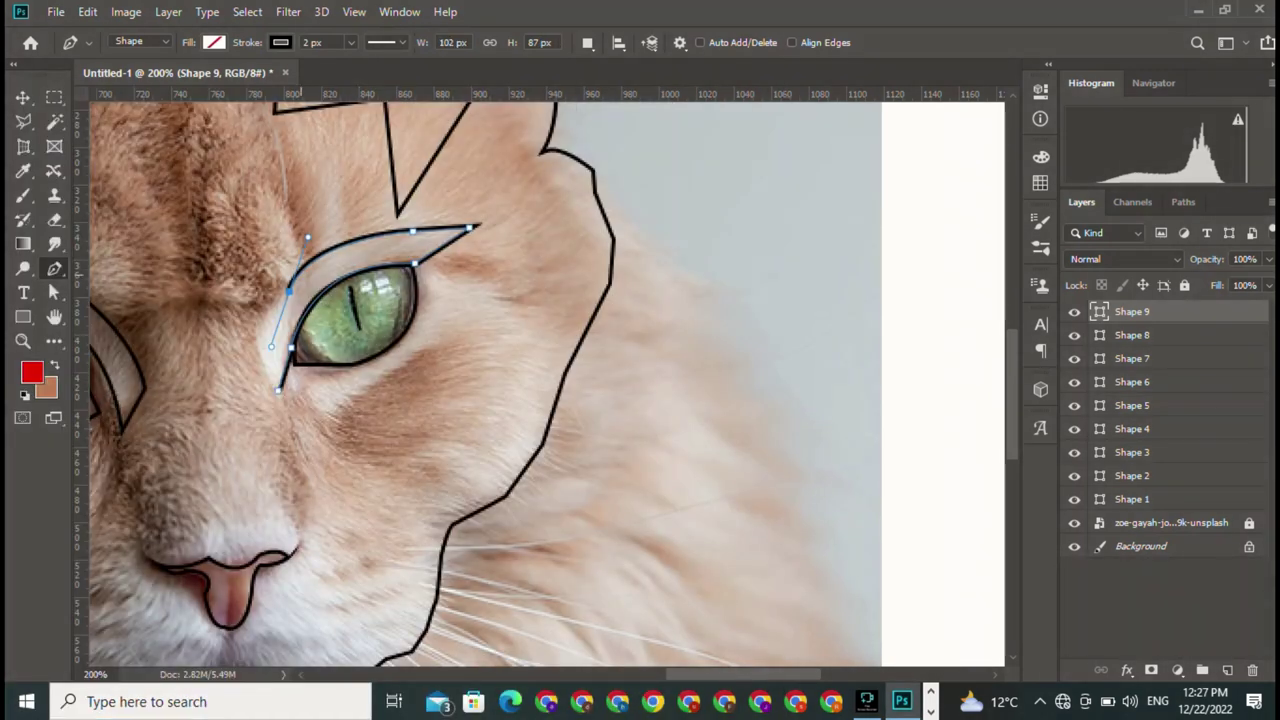
left_click(289, 291, "alt")
left_click_drag(277, 390, 292, 428)
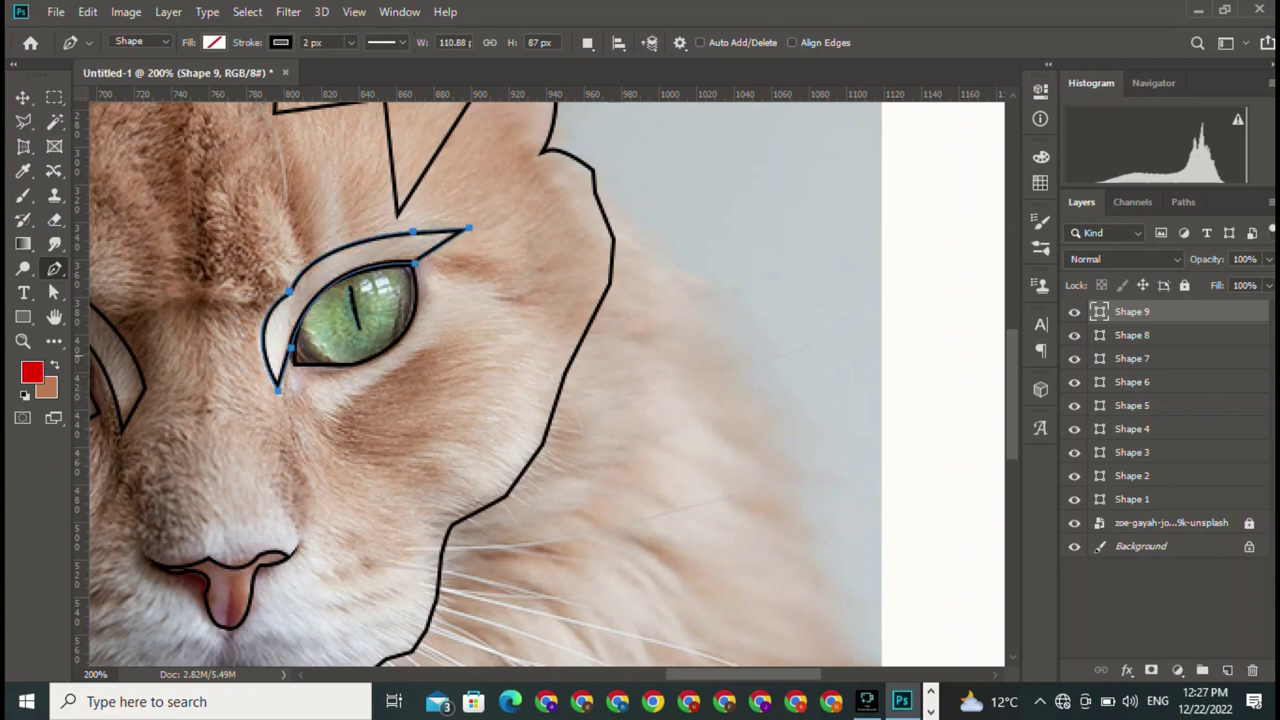
Start Shape 10 at the eye's outer corner, tracing the fur edge beside and below it
left_click(427, 257)
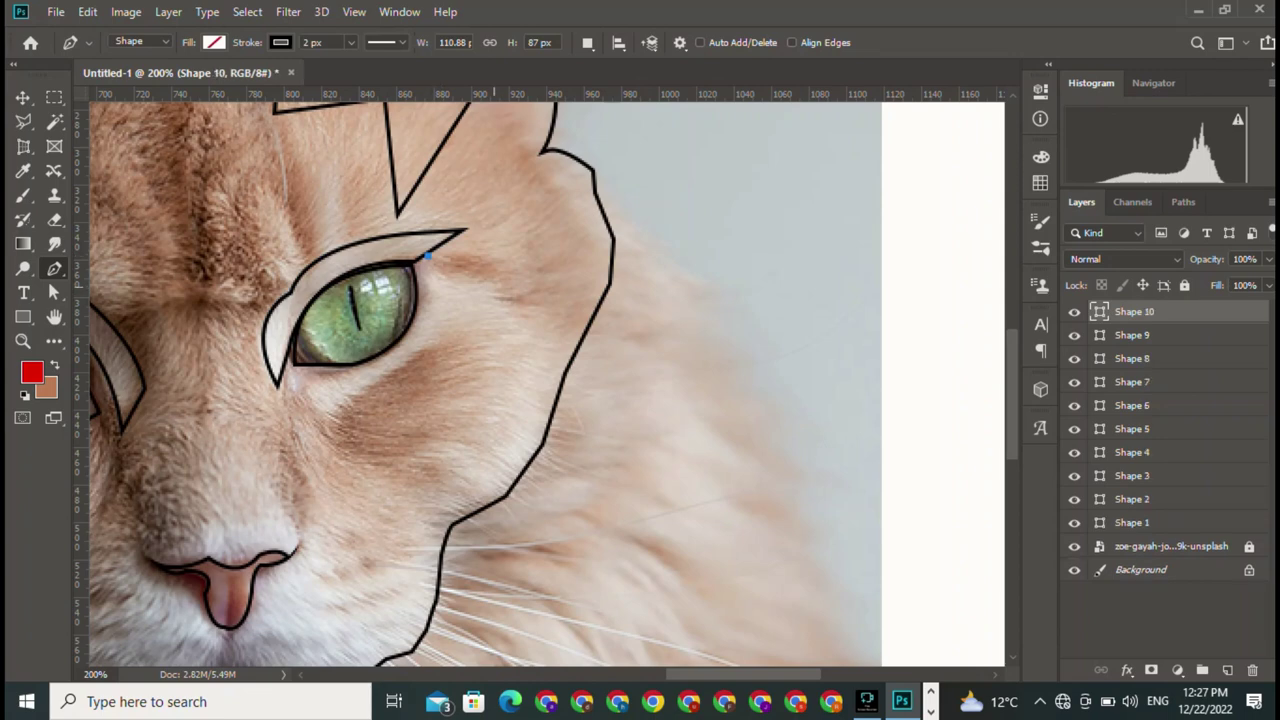
left_click(443, 284)
left_click(498, 284)
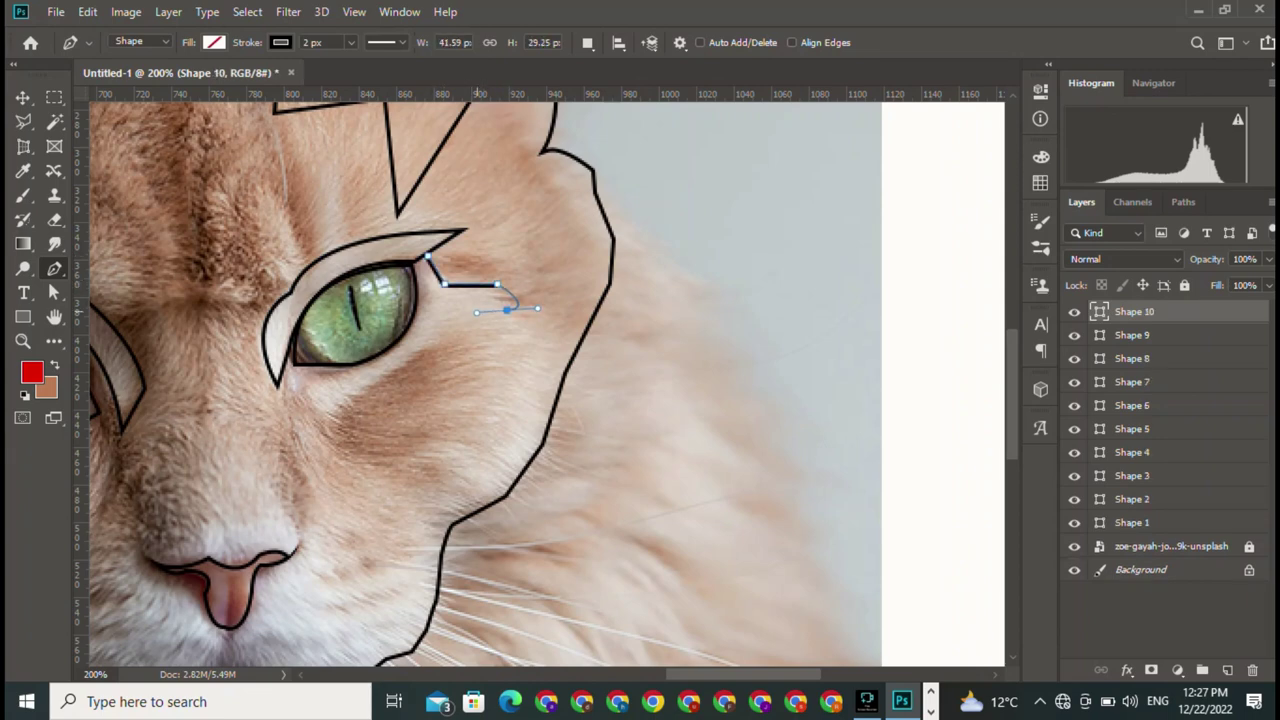
left_click_drag(506, 309, 488, 347)
key("ctrl+z")
left_click(493, 297)
left_click_drag(415, 356, 403, 359)
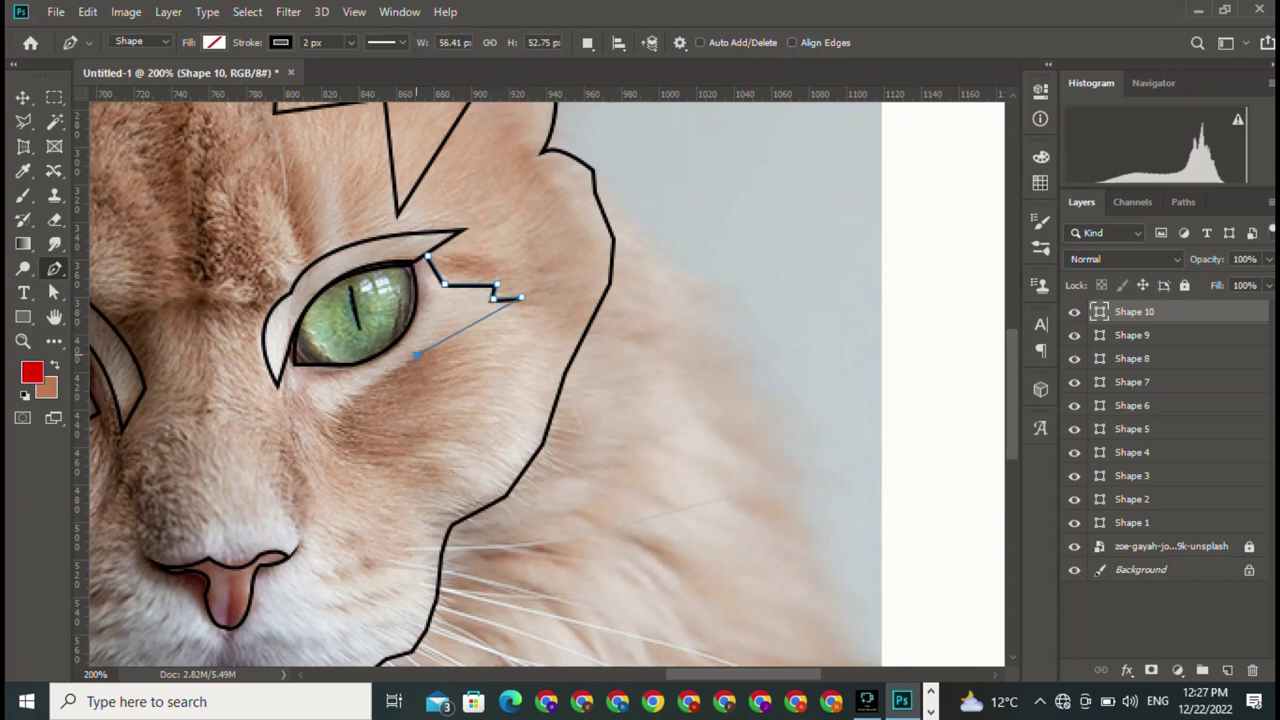
key("super")
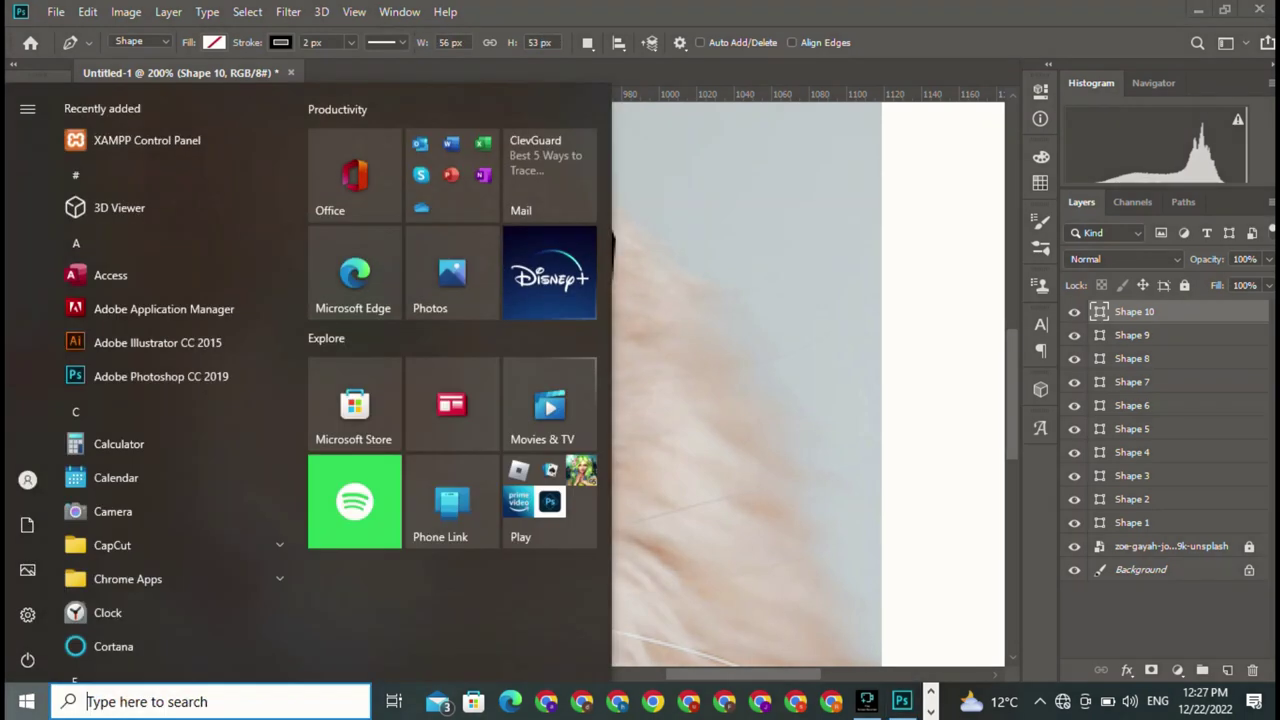
key("super")
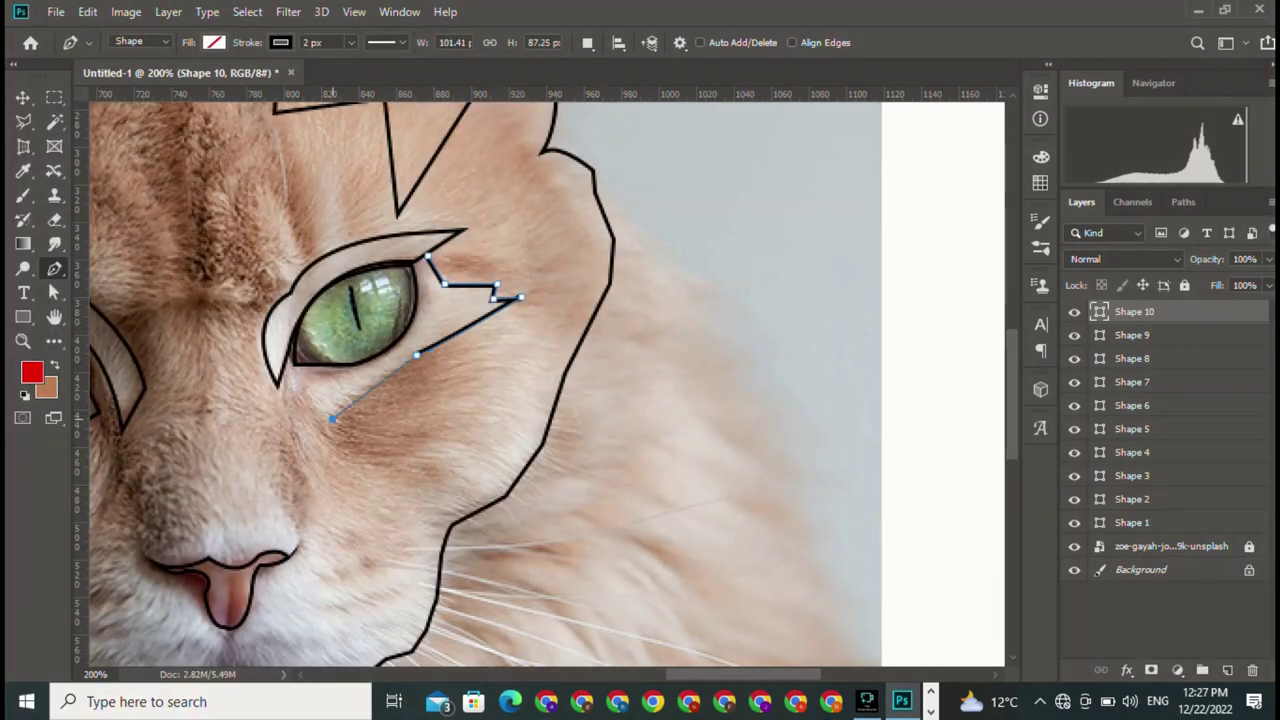
Carry Shape 10 to the inner corner and close it along the lower eyelid curve
left_click(332, 418)
left_click(307, 389)
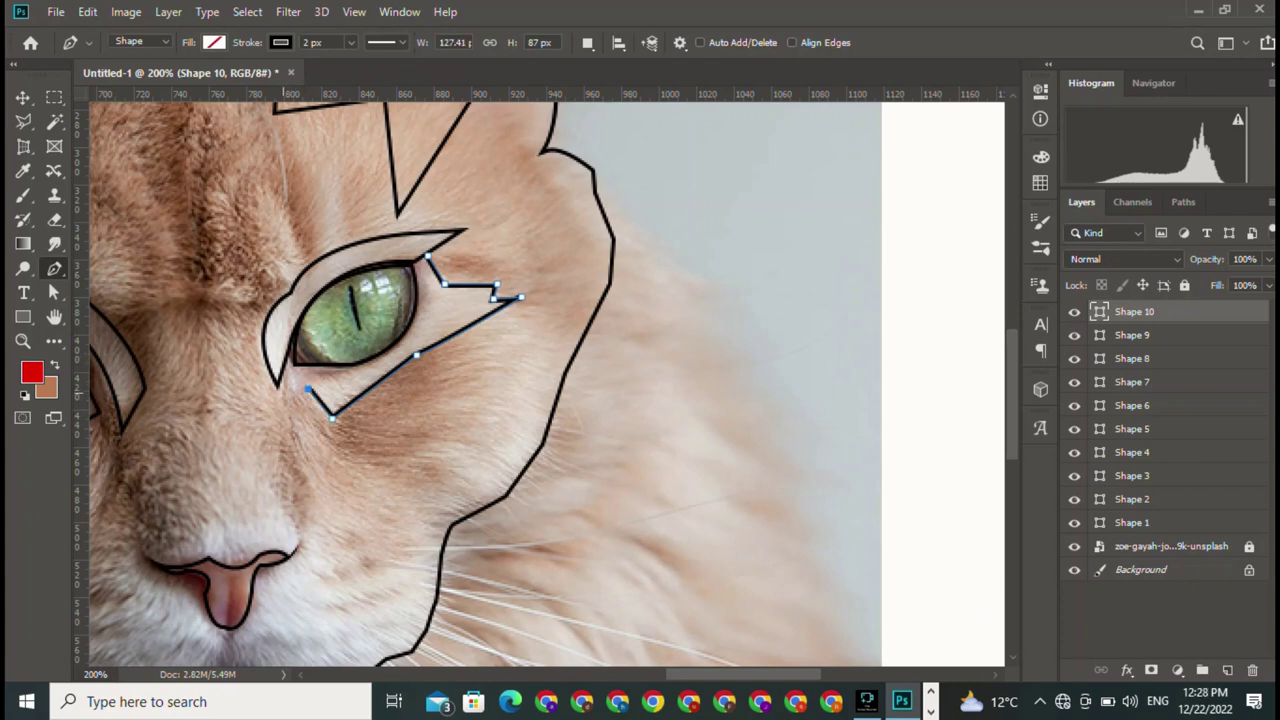
left_click(280, 387)
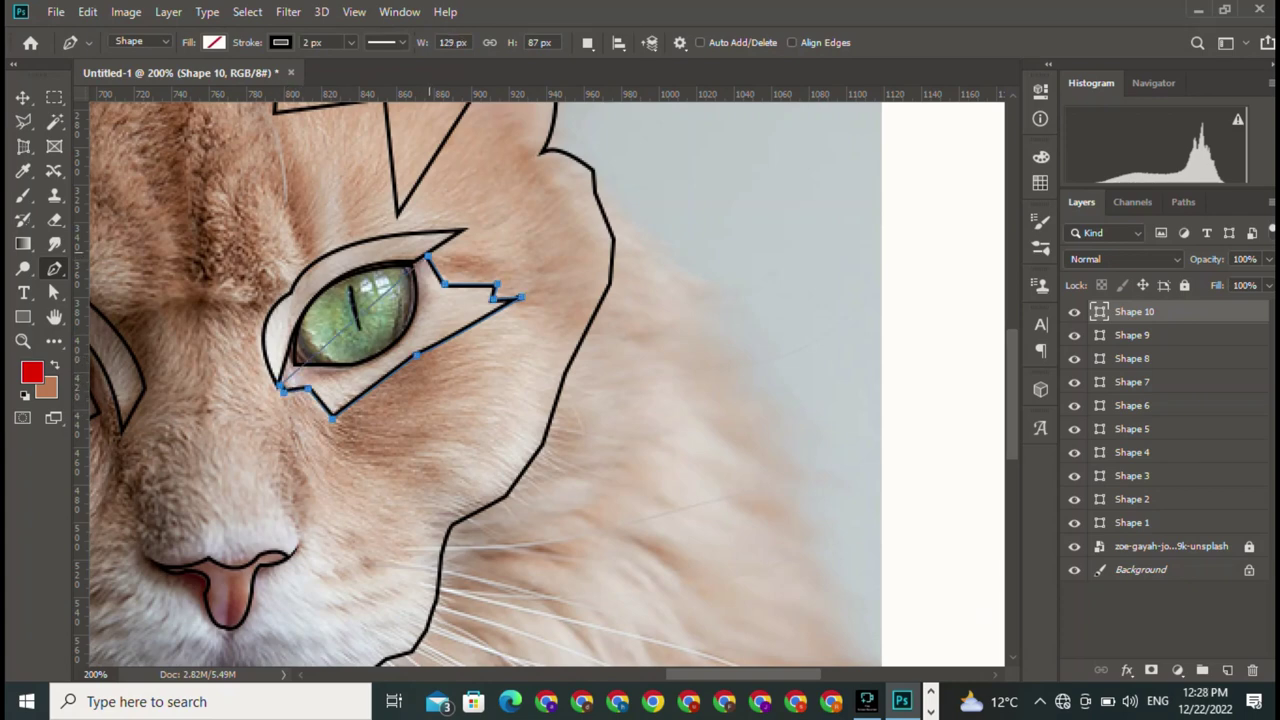
mouse_move(428, 258)
left_mouse_down()
mouse_move(456, 313)
mouse_move(372, 336)
left_mouse_up()
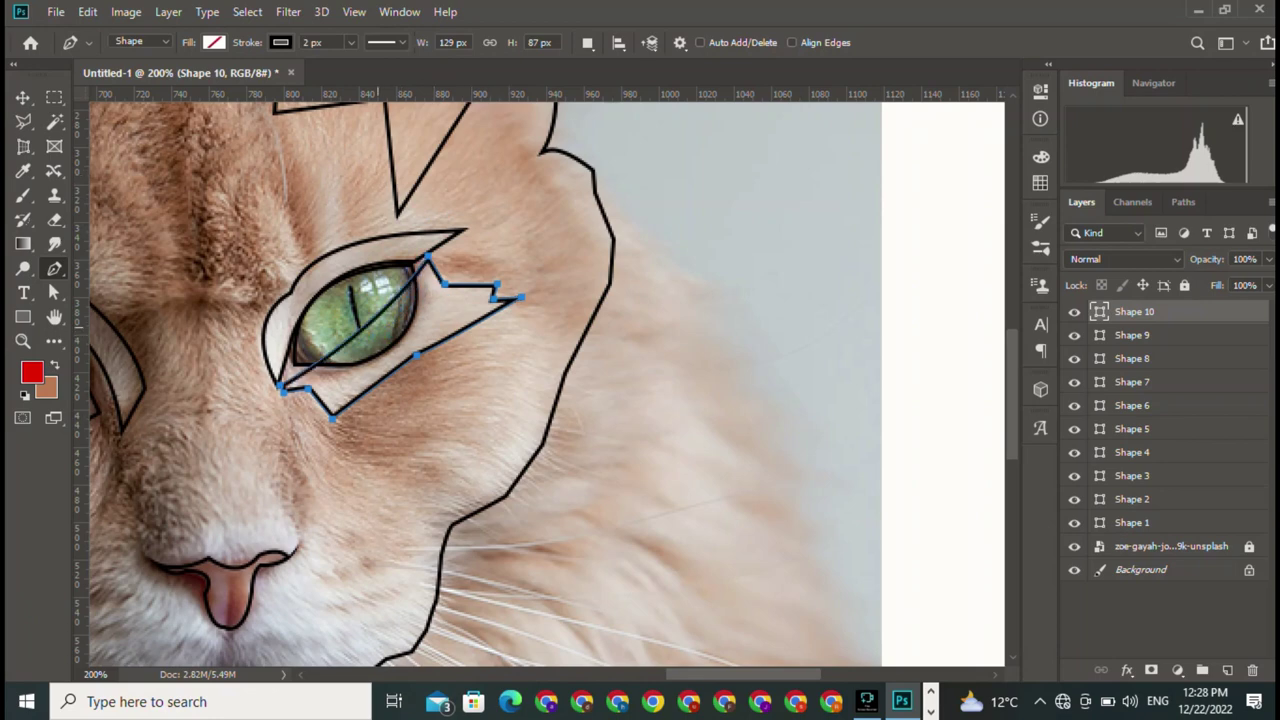
key("ctrl+z")
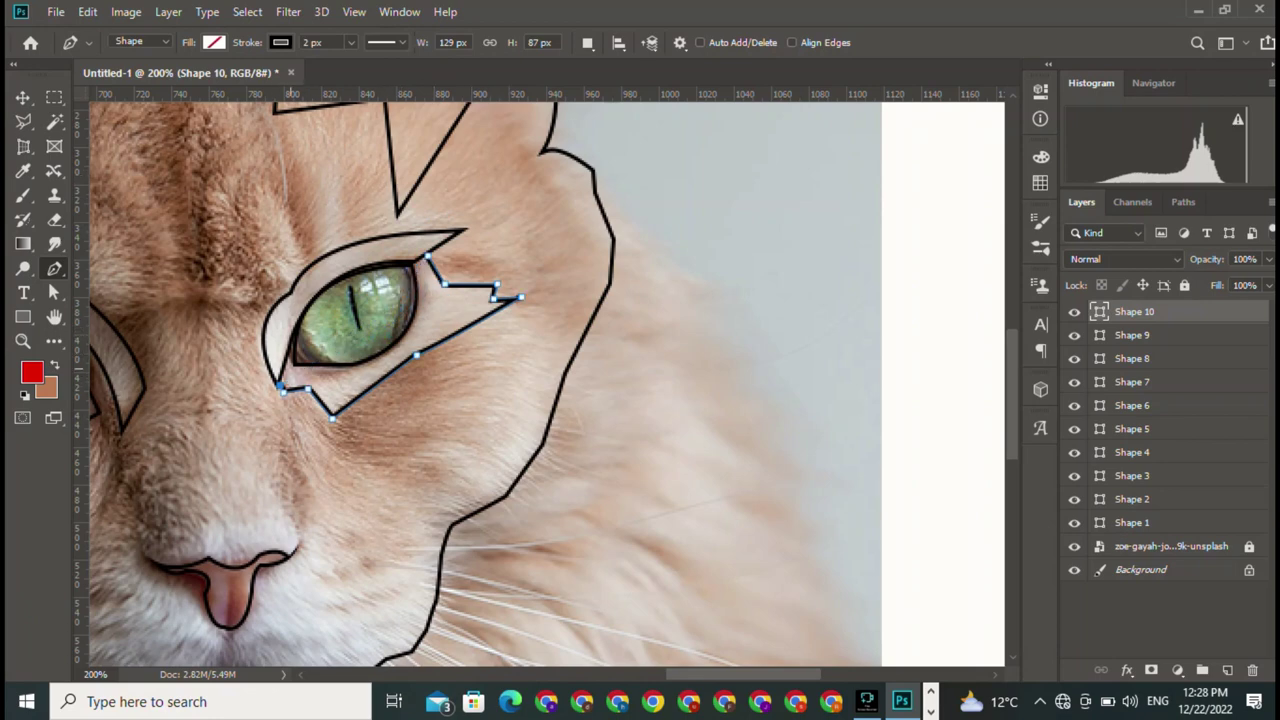
left_click_drag(294, 338, 297, 366)
left_click_drag(413, 265, 434, 393)
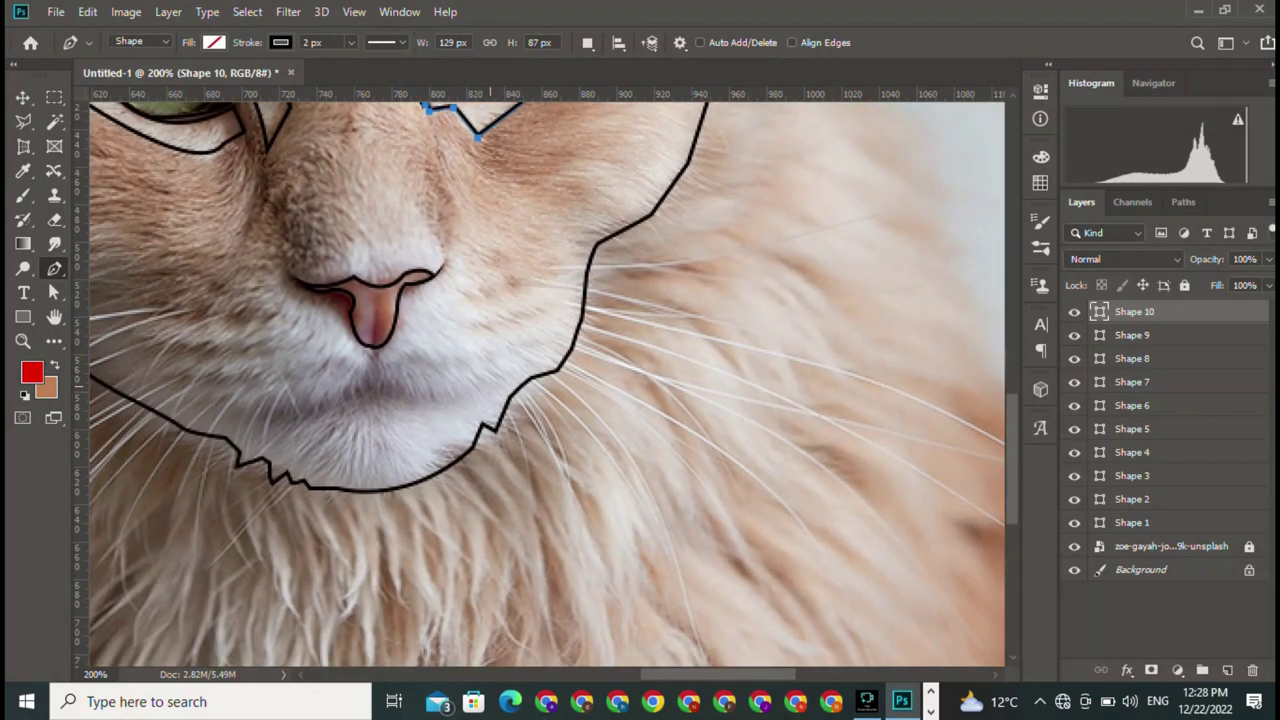
left_click_drag(500, 400, 722, 322)
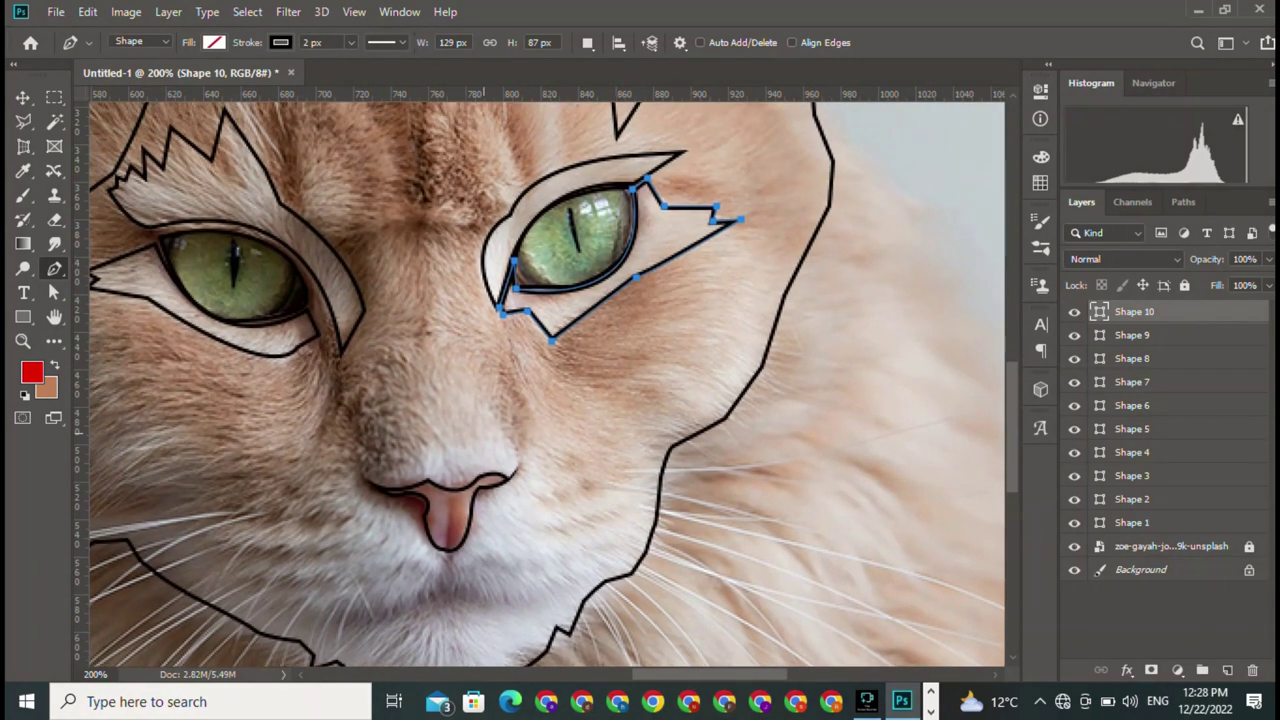
left_click_drag(500, 450, 685, 330)
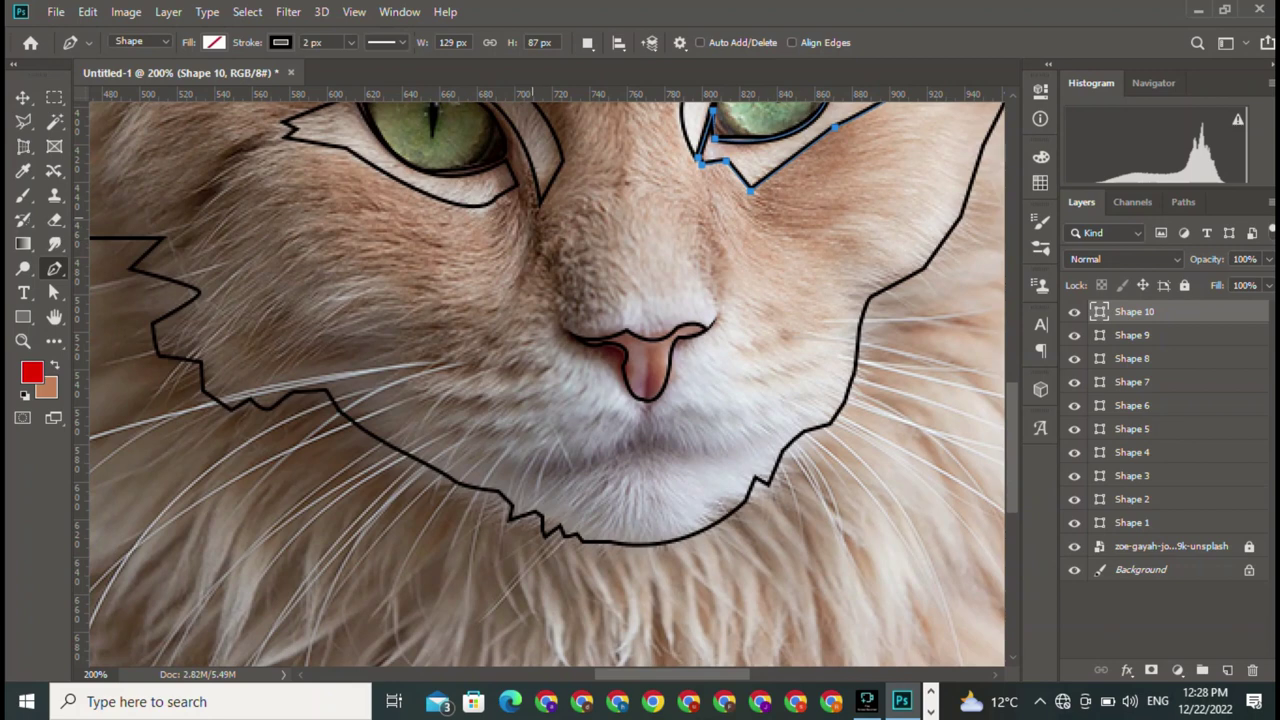
Start Shape 11 below the left eye, curving around the cheek and zigzagging up the fur
left_click(535, 228)
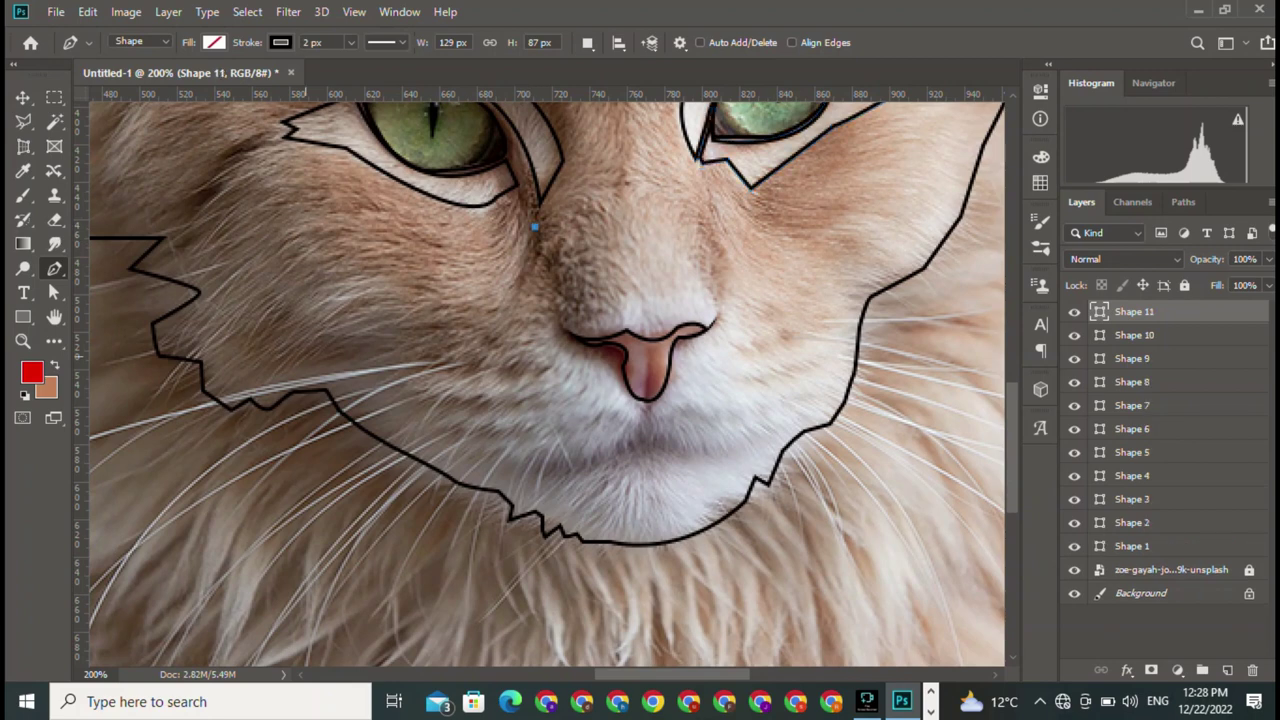
mouse_move(305, 355)
left_mouse_down()
mouse_move(363, 457)
mouse_move(481, 440)
mouse_move(542, 393)
left_mouse_up()
scroll(540, 420, "left", 3)
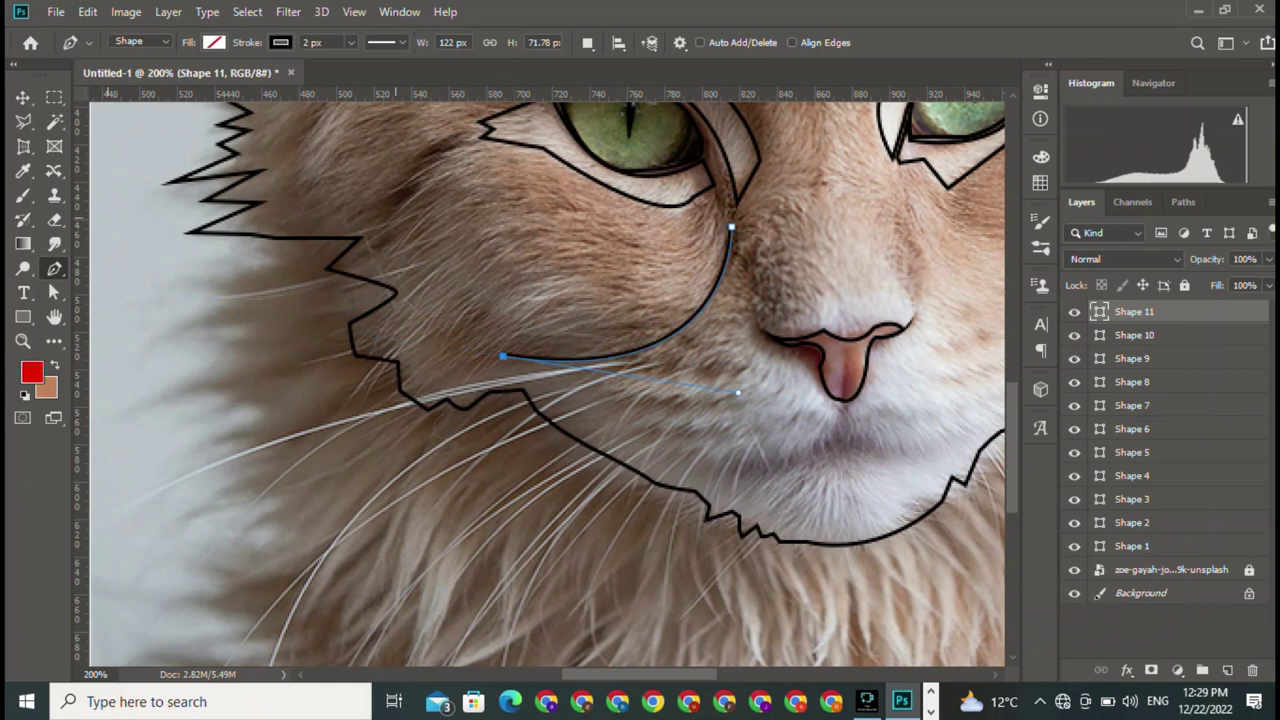
left_click(385, 215)
left_click_drag(415, 172, 453, 182)
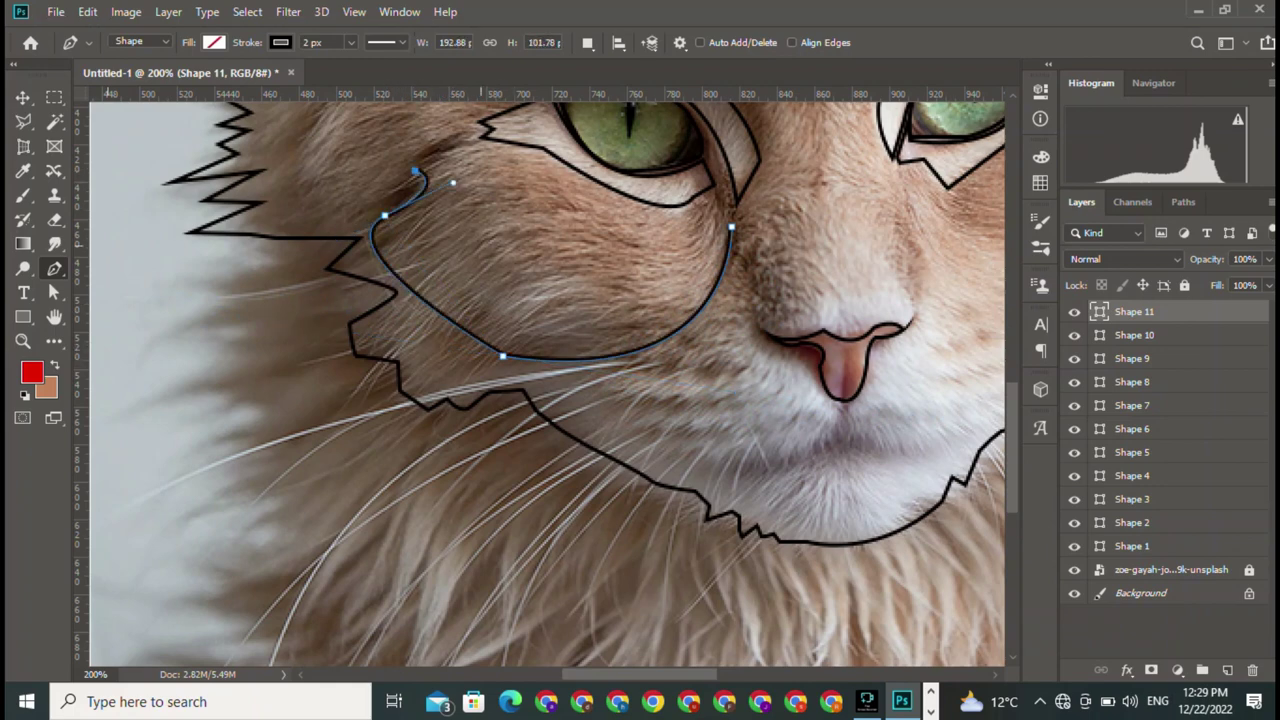
key("ctrl+z")
key("ctrl+z")
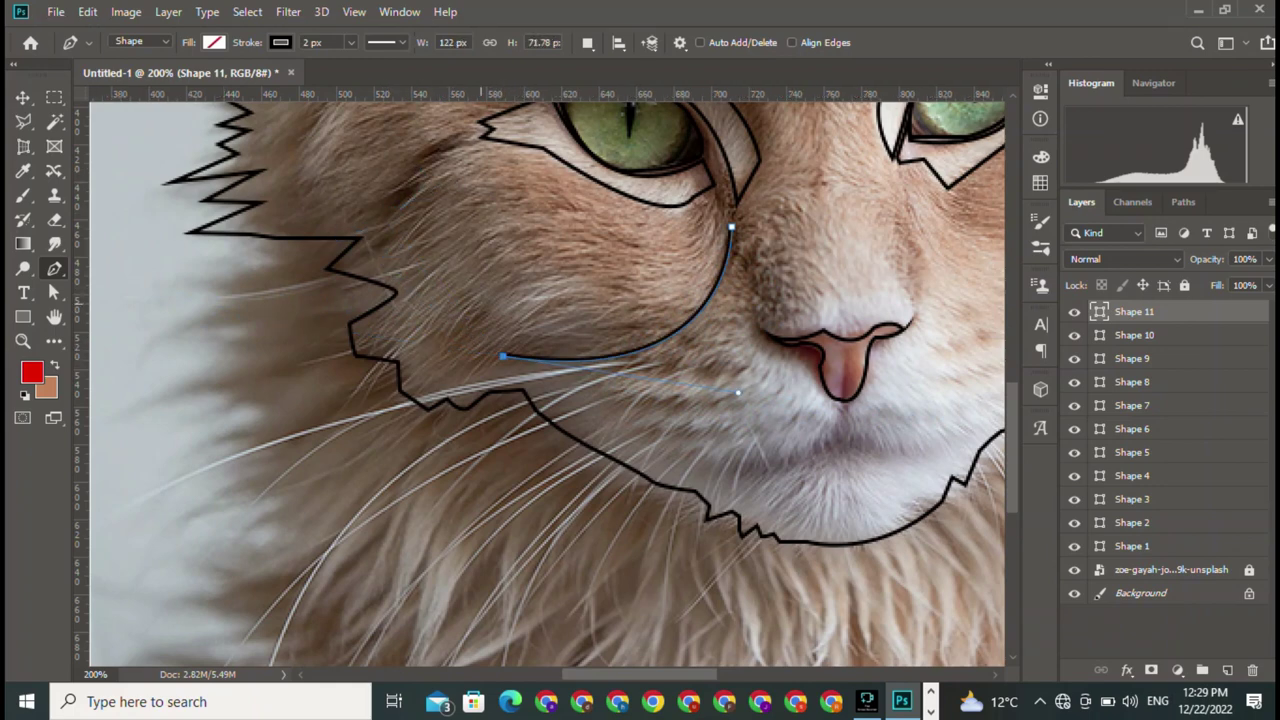
left_click_drag(424, 347, 465, 310)
left_click(464, 310)
left_click(405, 263)
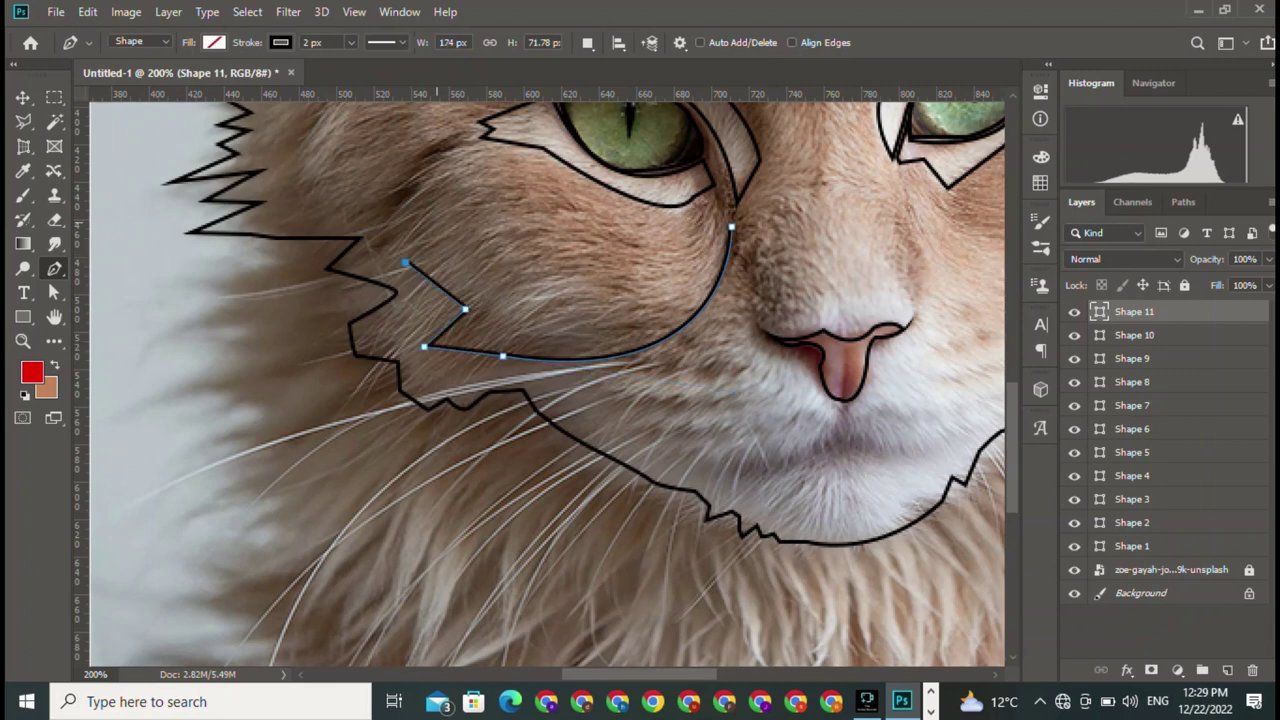
left_click(440, 218)
left_click(362, 215)
left_click_drag(362, 215, 439, 310)
Zigzag Shape 11 up the outer fur edge, then close it along the left lower eyelid
left_click(359, 240)
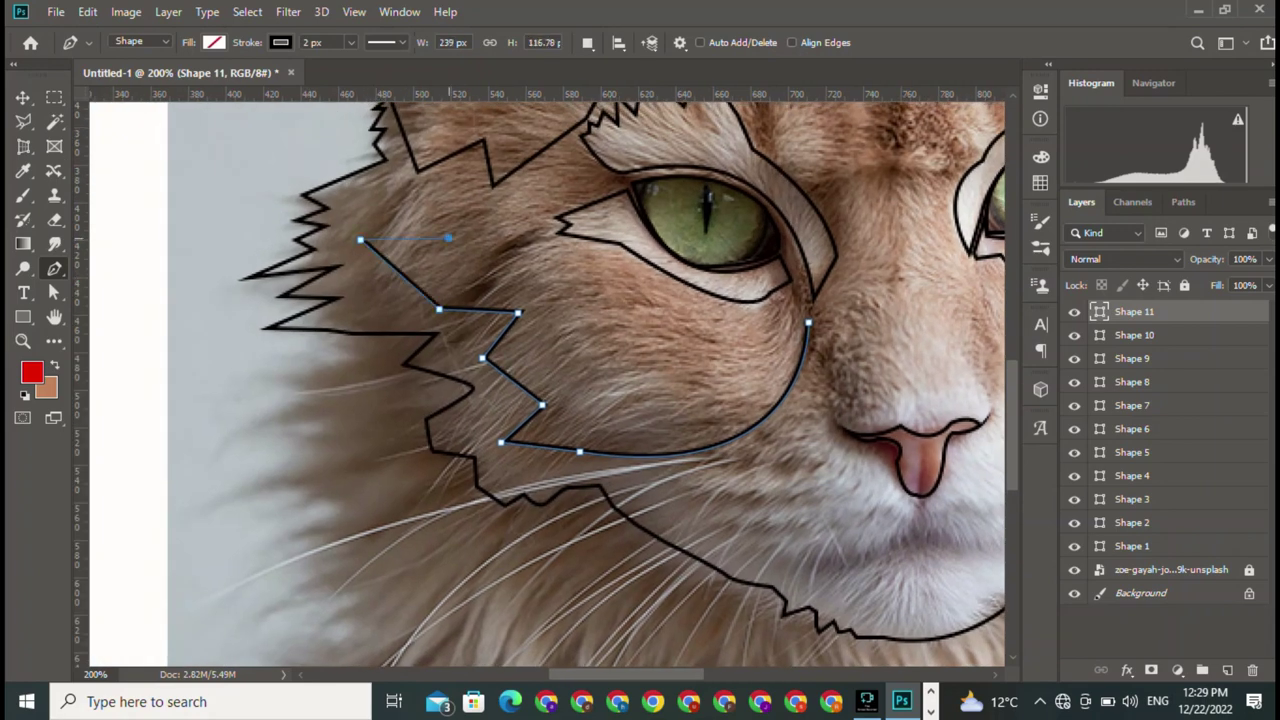
left_click(448, 237)
left_click(394, 172)
left_click(478, 202)
left_click_drag(478, 202, 332, 226)
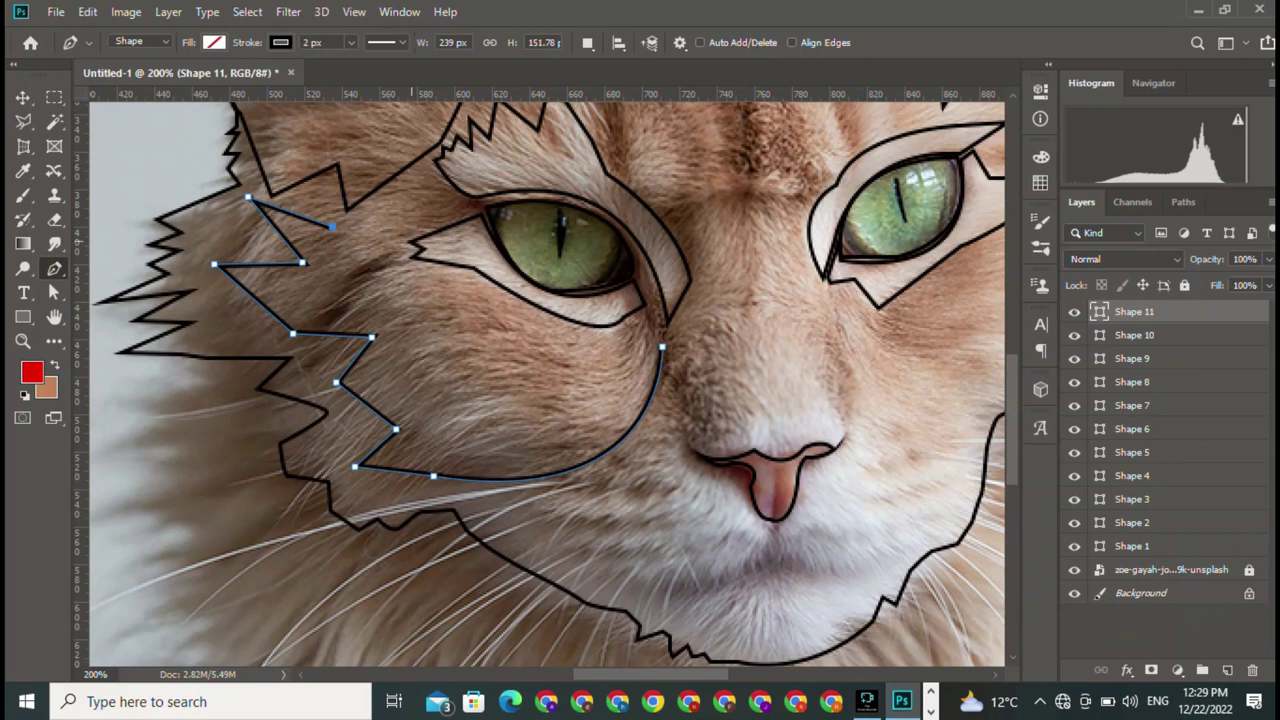
left_click(411, 242)
left_click(411, 257)
left_click(423, 250)
left_click(473, 268)
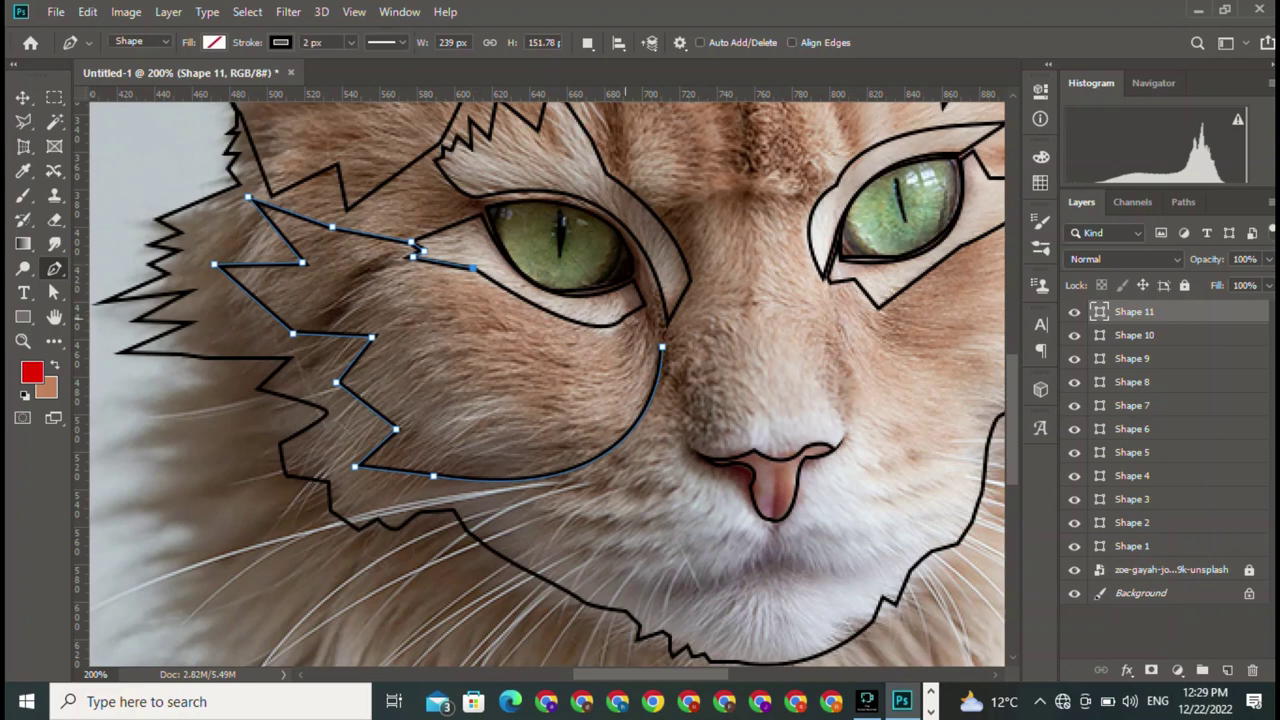
left_click_drag(624, 318, 639, 281)
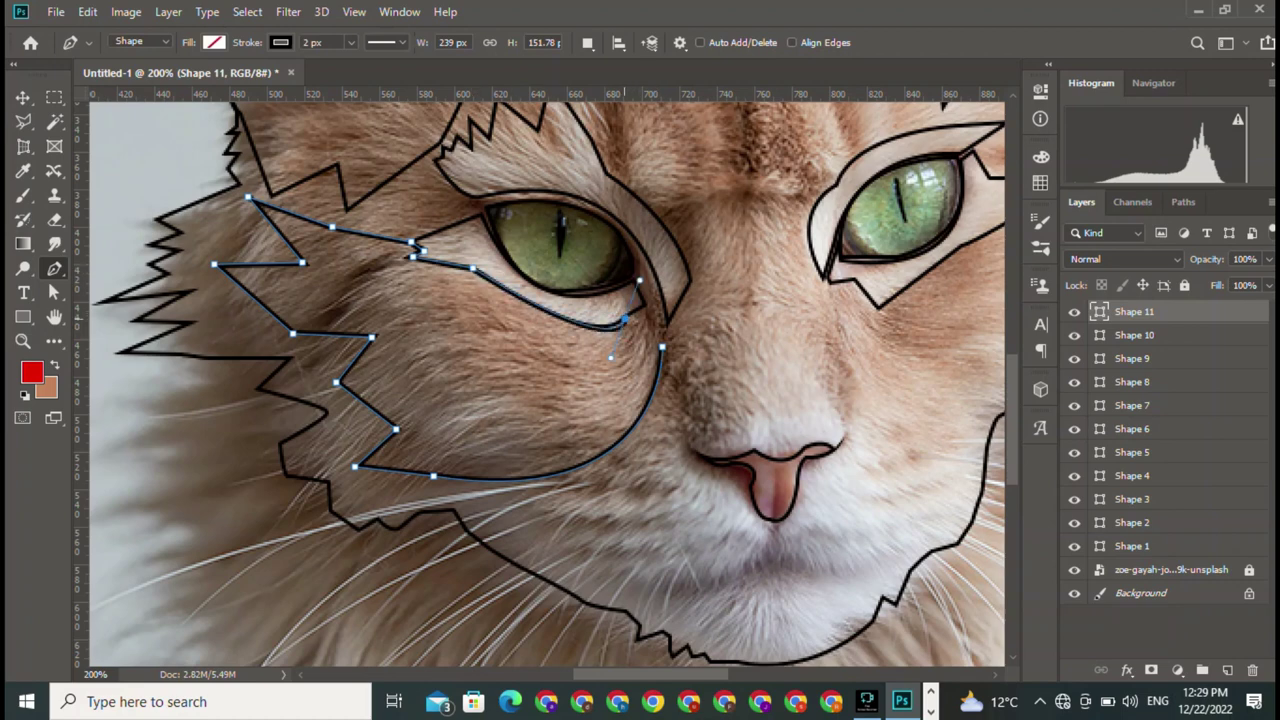
left_click(661, 347)
left_click_drag(534, 240, 47, 277)
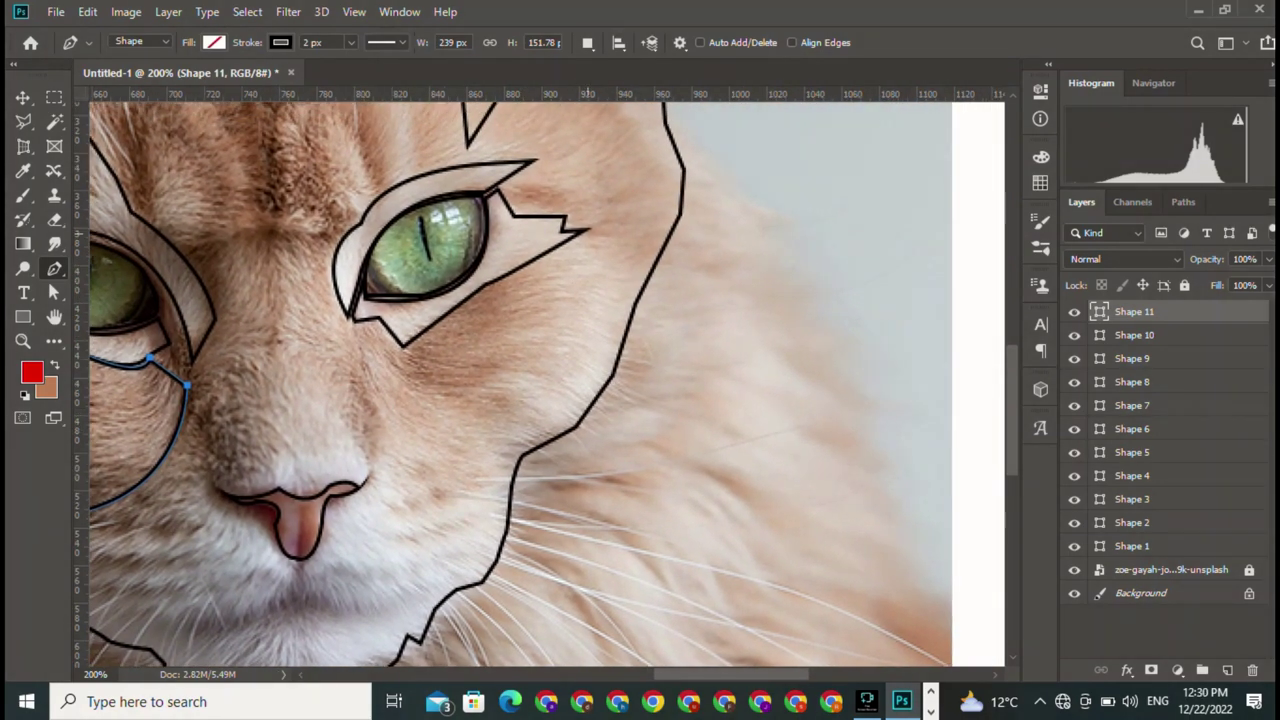
Draw a trial cheek outline beside the right eye toward the nose, then remove it
left_click(590, 228)
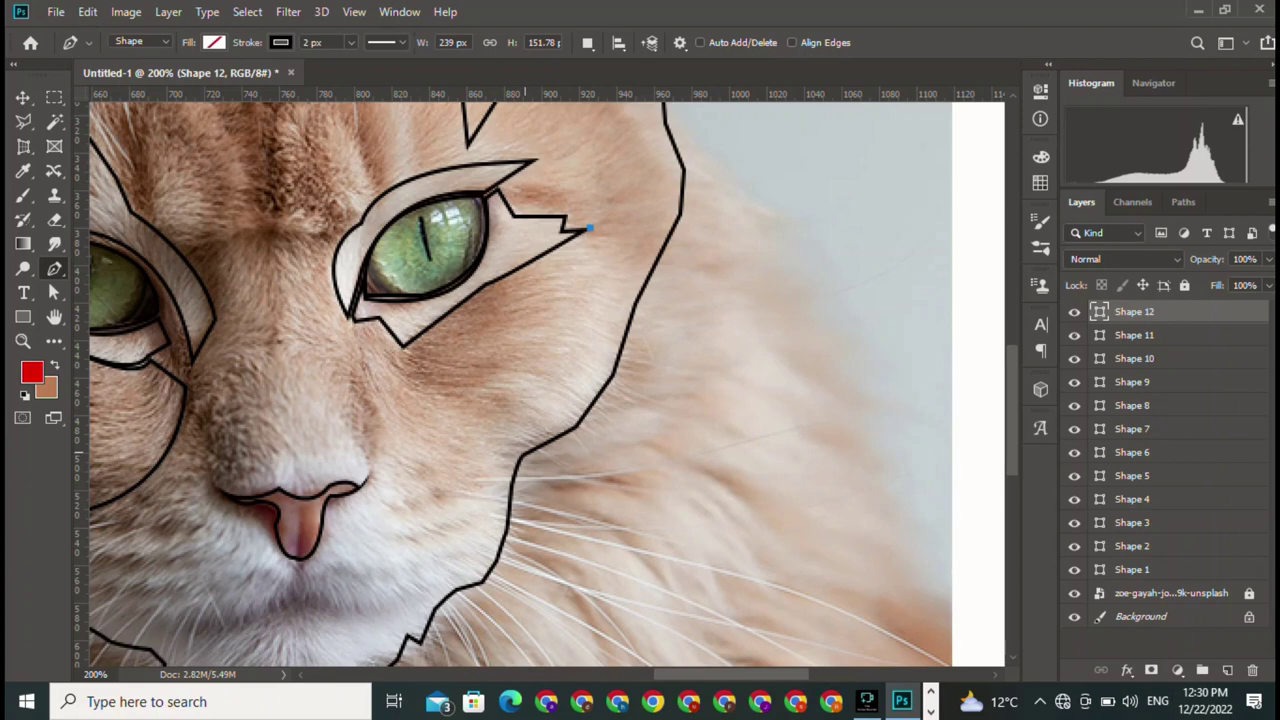
left_click_drag(522, 453, 368, 546)
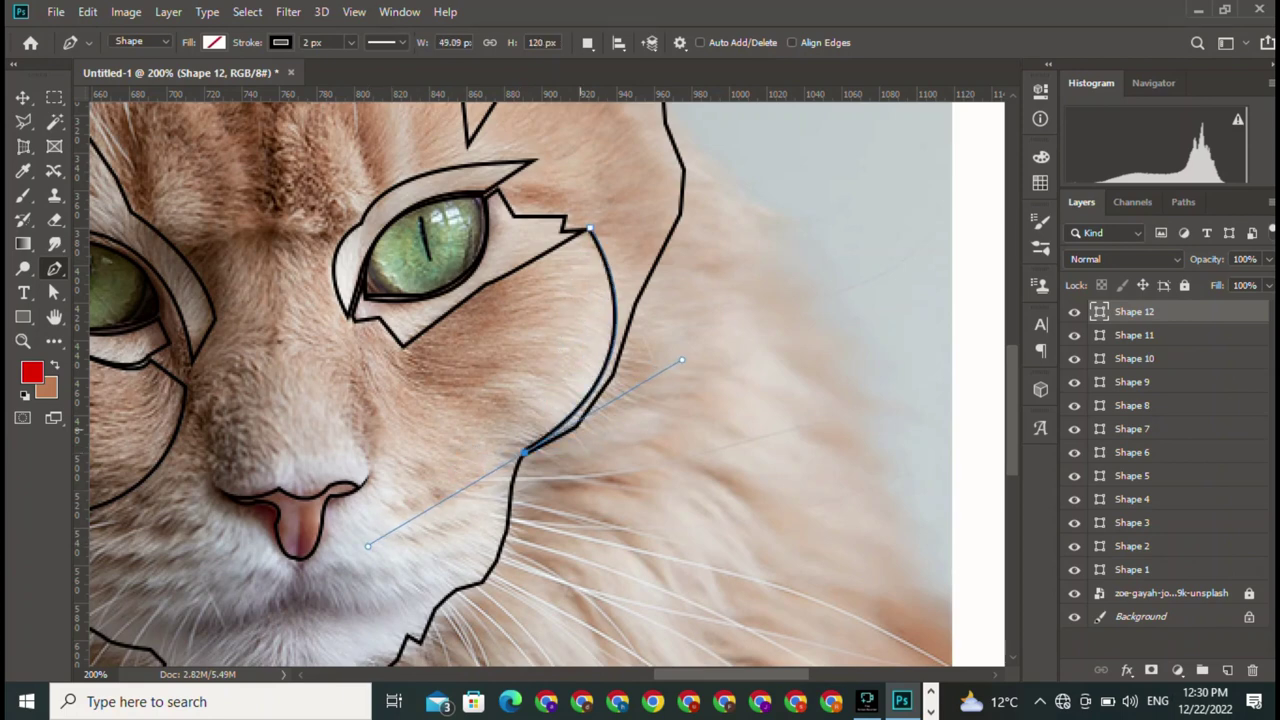
left_click(522, 453, "alt")
left_click(398, 514)
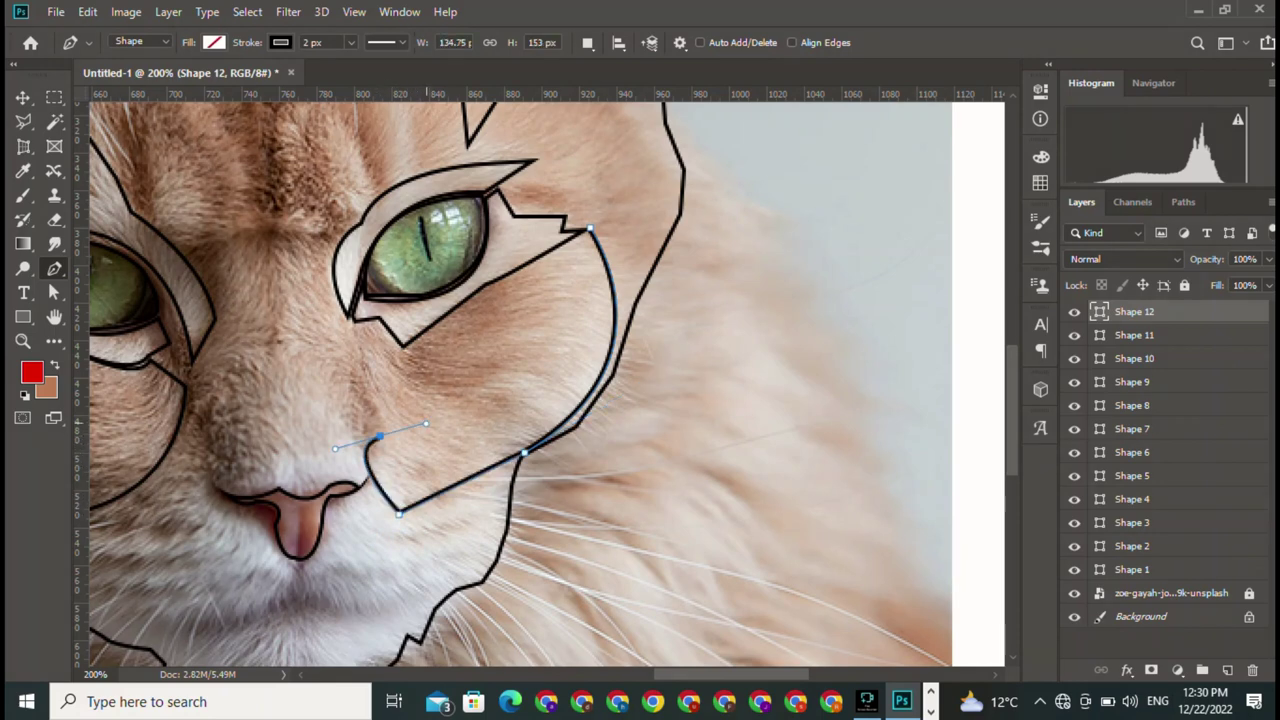
key("Return")
key("ctrl+z")
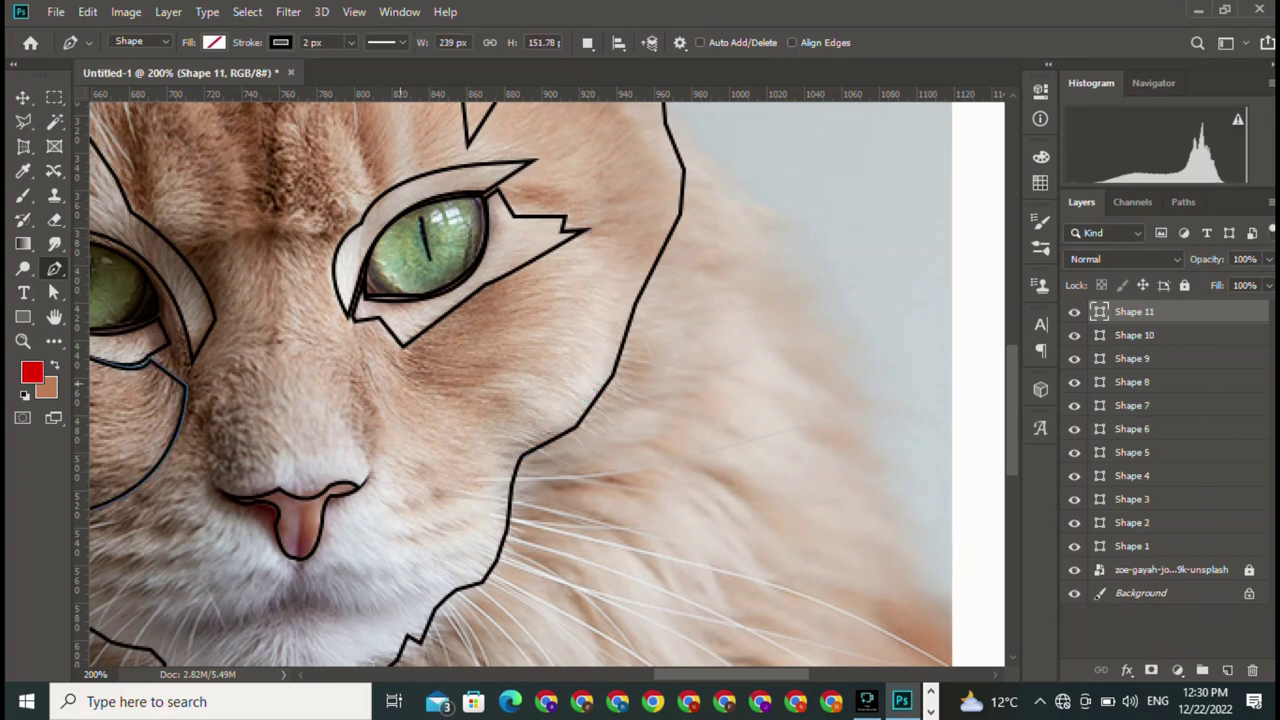
Try curved segments down the cheek and toward the nose, undoing each one
left_click(402, 345)
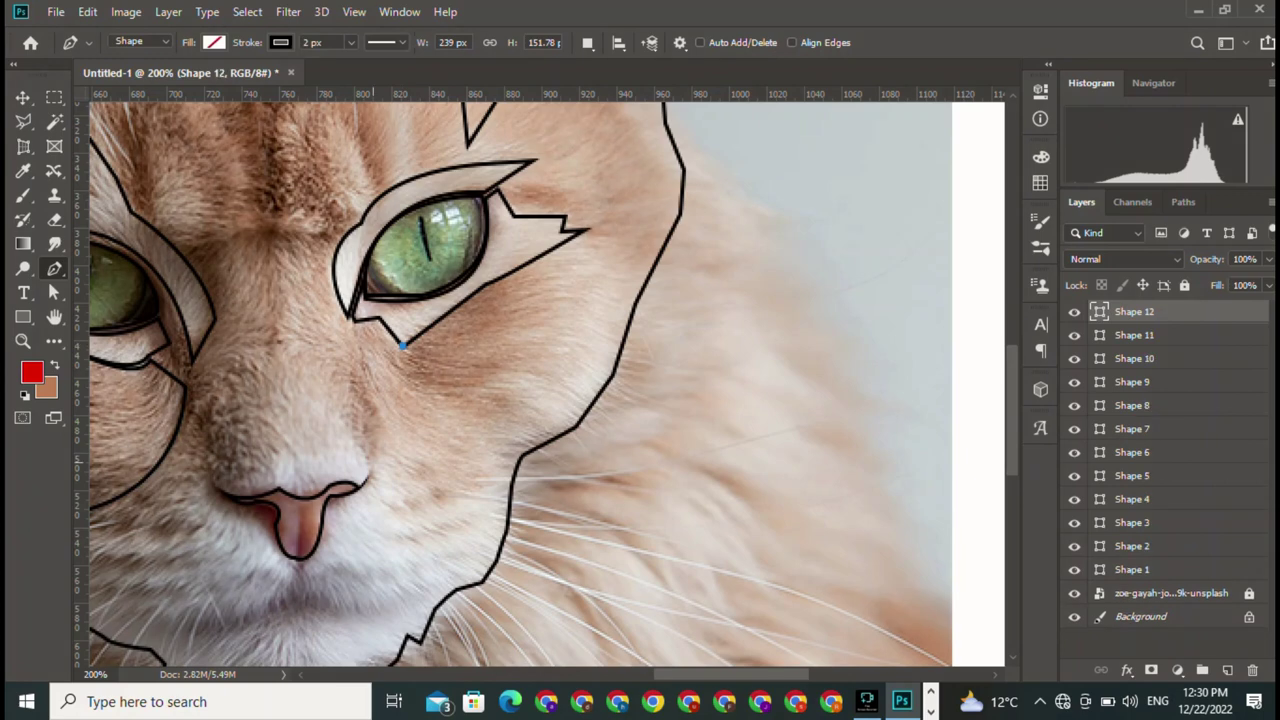
left_click_drag(479, 410, 541, 399)
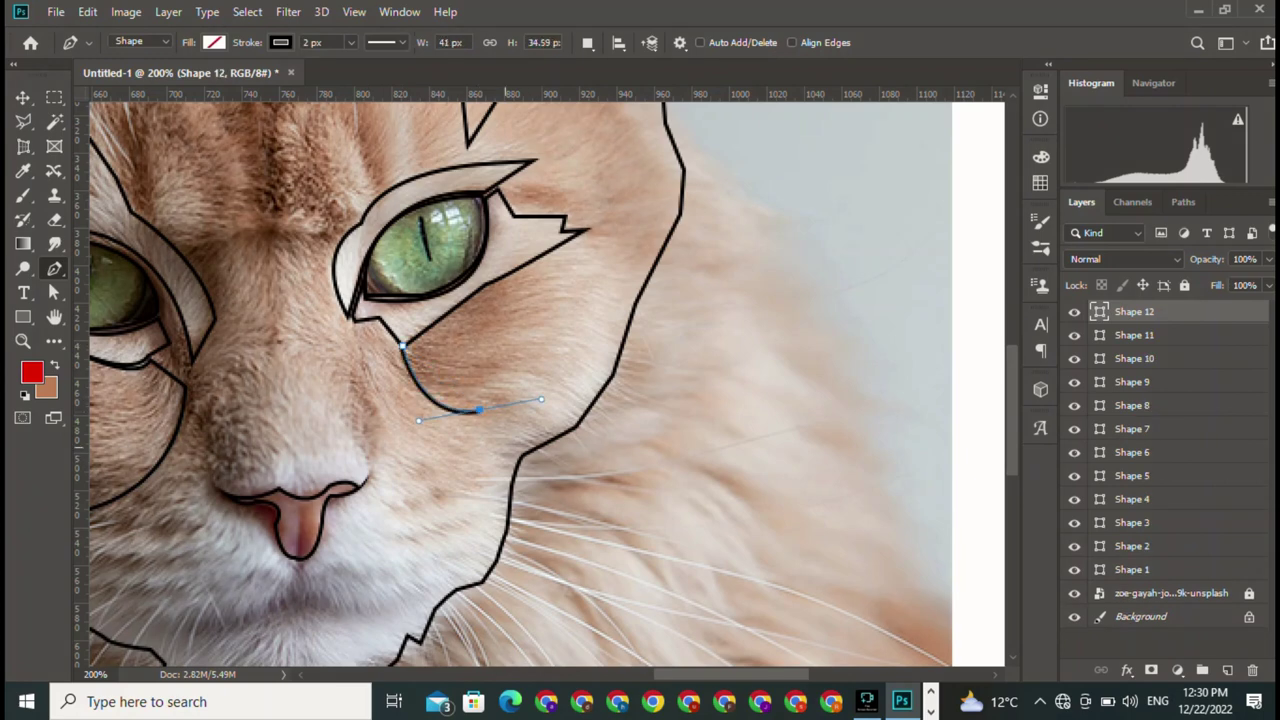
left_click(479, 410, "alt")
key("ctrl+z")
left_click_drag(385, 470, 413, 583)
left_click(385, 470, "alt")
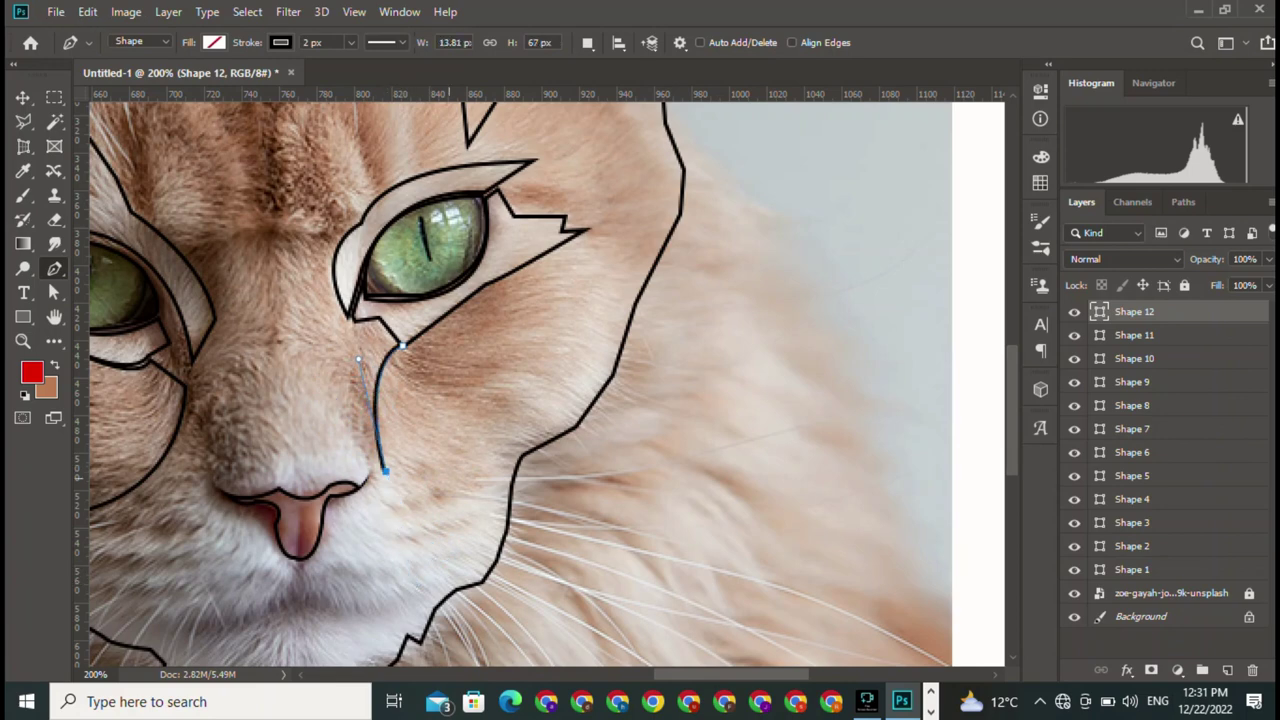
key("ctrl+z")
key("ctrl+z")
key("ctrl+z")
Switch to Delete Anchor Point from the pen flyout, then back to the Pen Tool
right_click(54, 268)
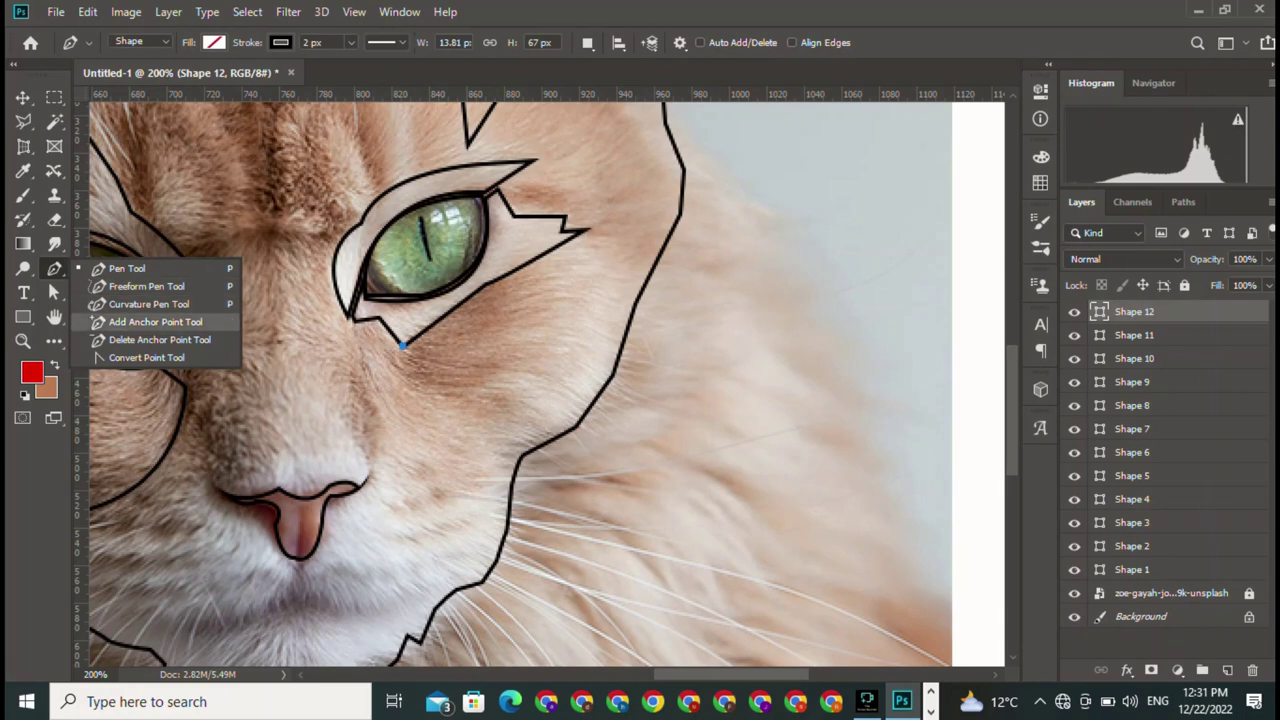
left_click(130, 338)
right_click(54, 268)
left_click(130, 268)
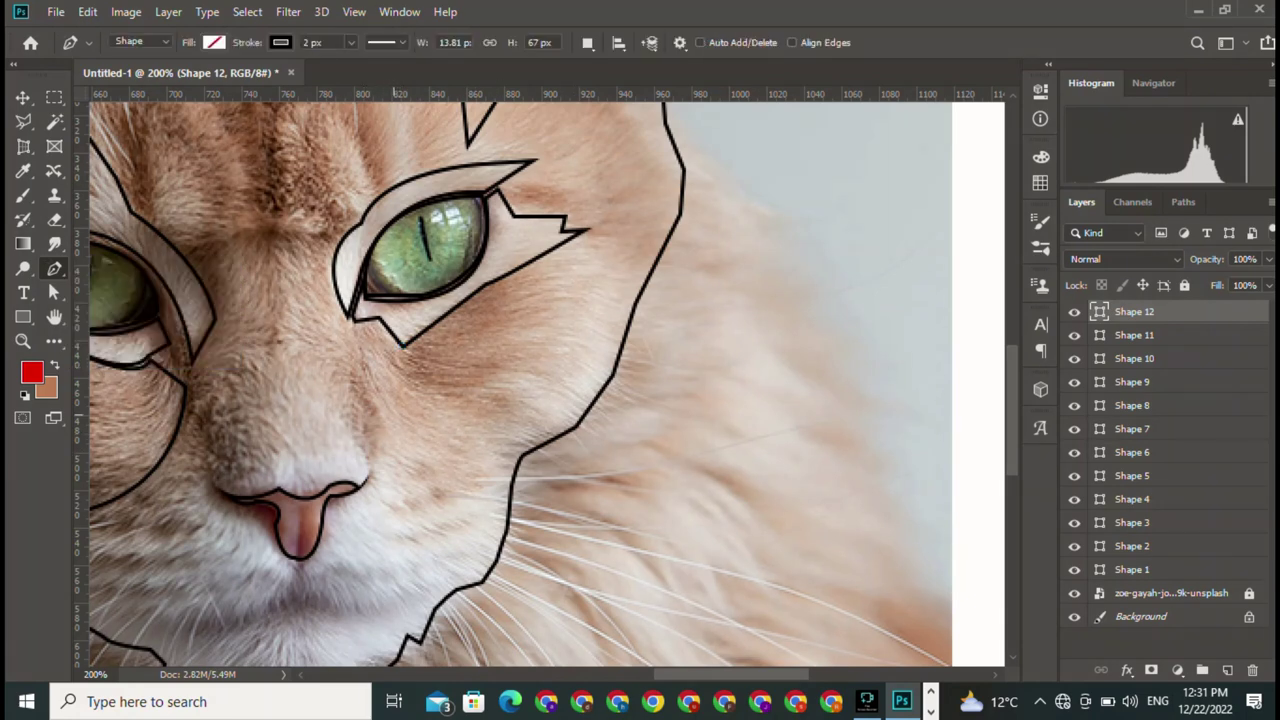
Draw a first zigzag cheek shape below the right eye, then undo it
left_click(415, 366)
left_click_drag(597, 260, 655, 278)
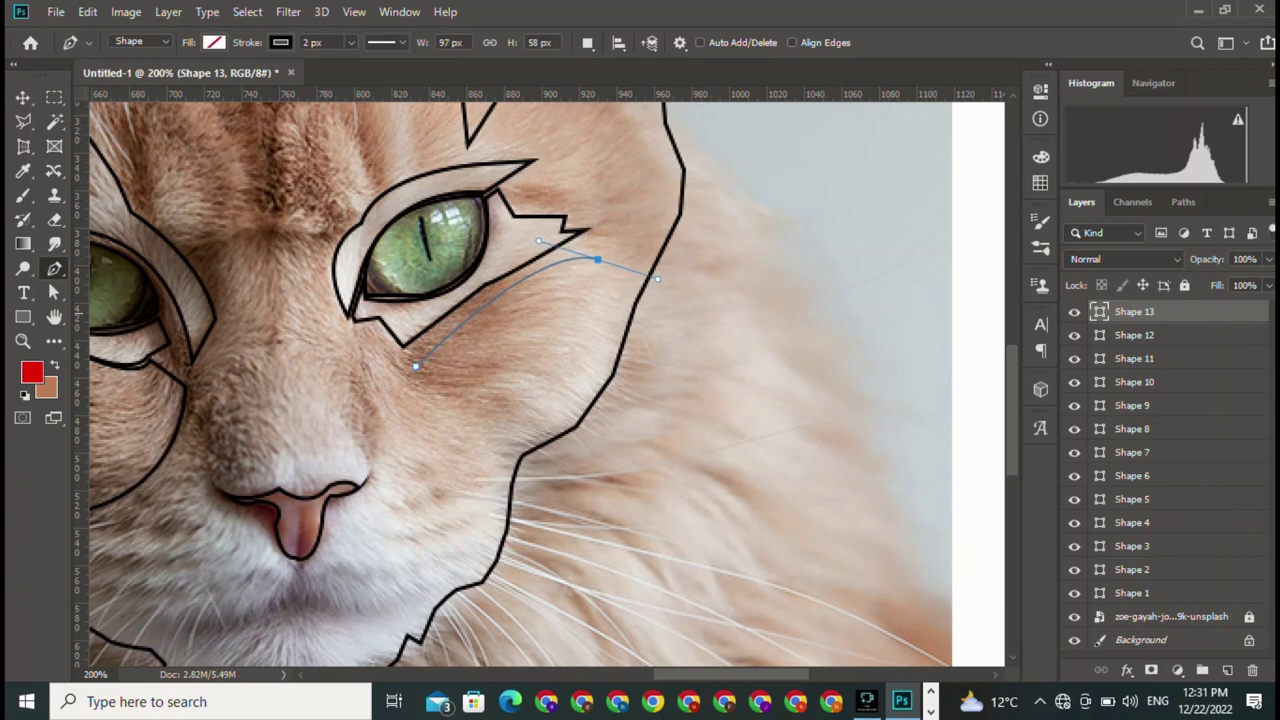
left_click_drag(485, 436, 323, 427)
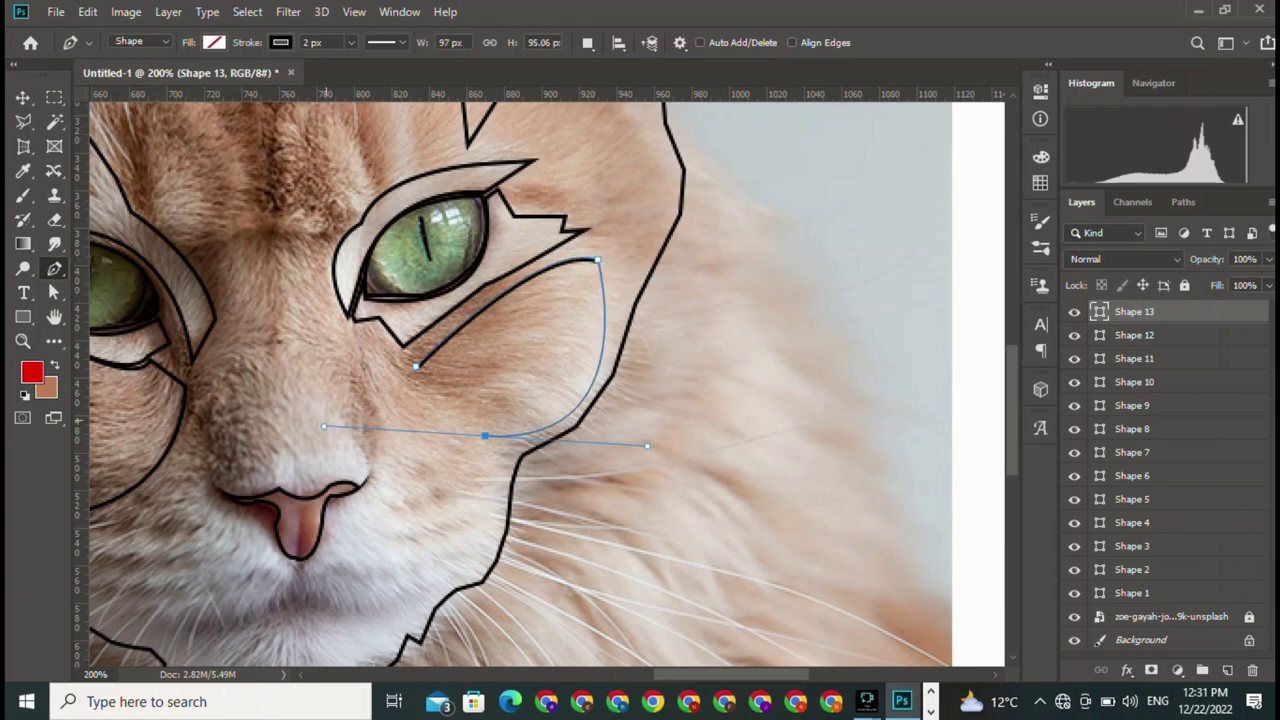
key("super")
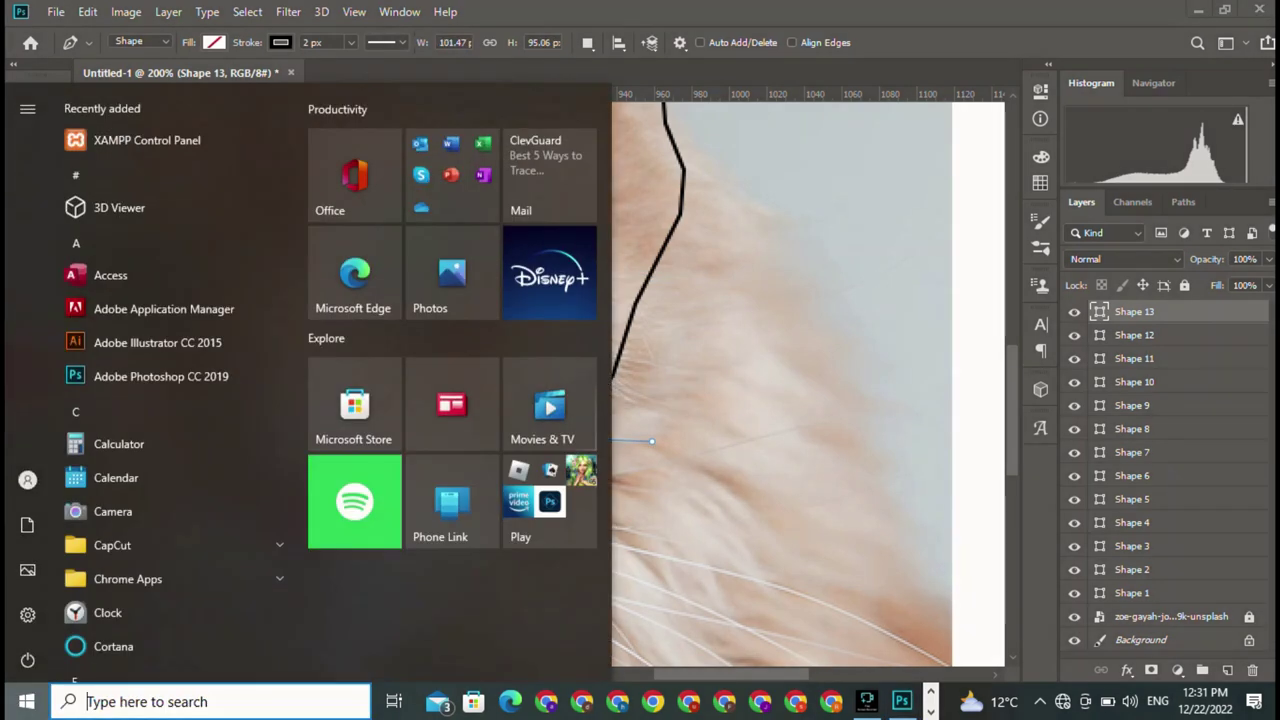
key("Escape")
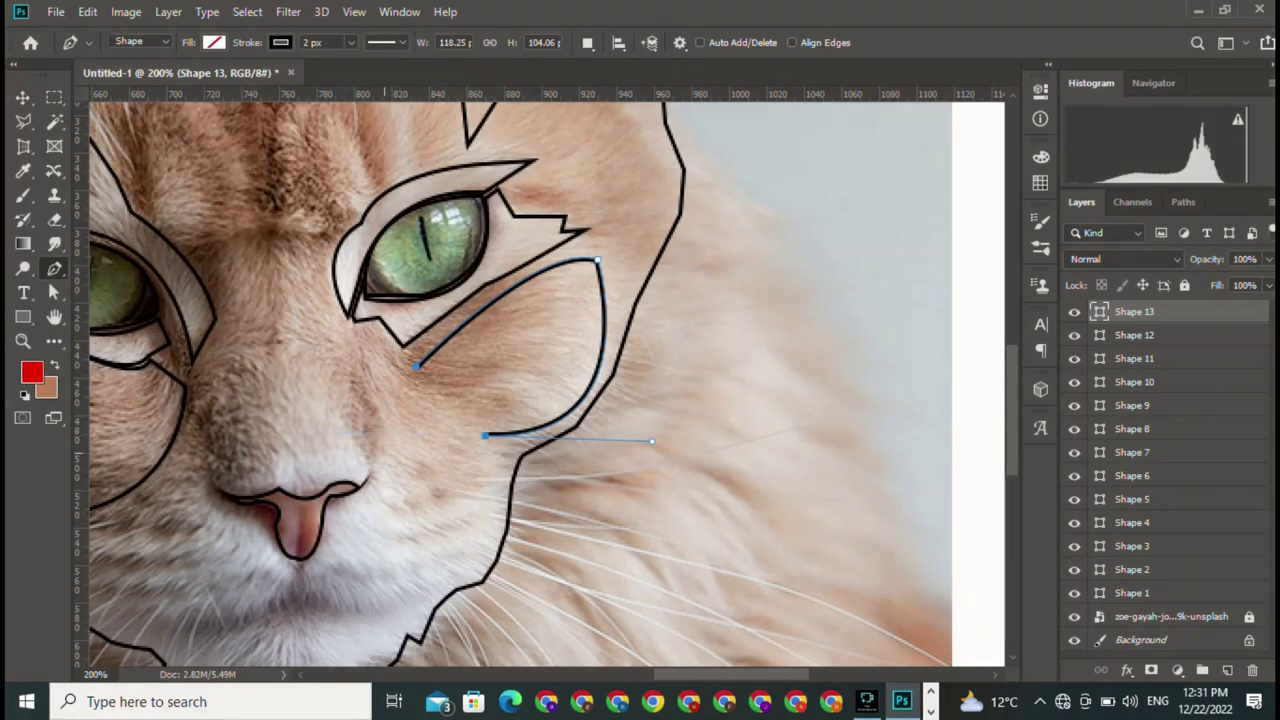
left_click(383, 452)
left_click(443, 400)
left_click(373, 400)
left_click(417, 365)
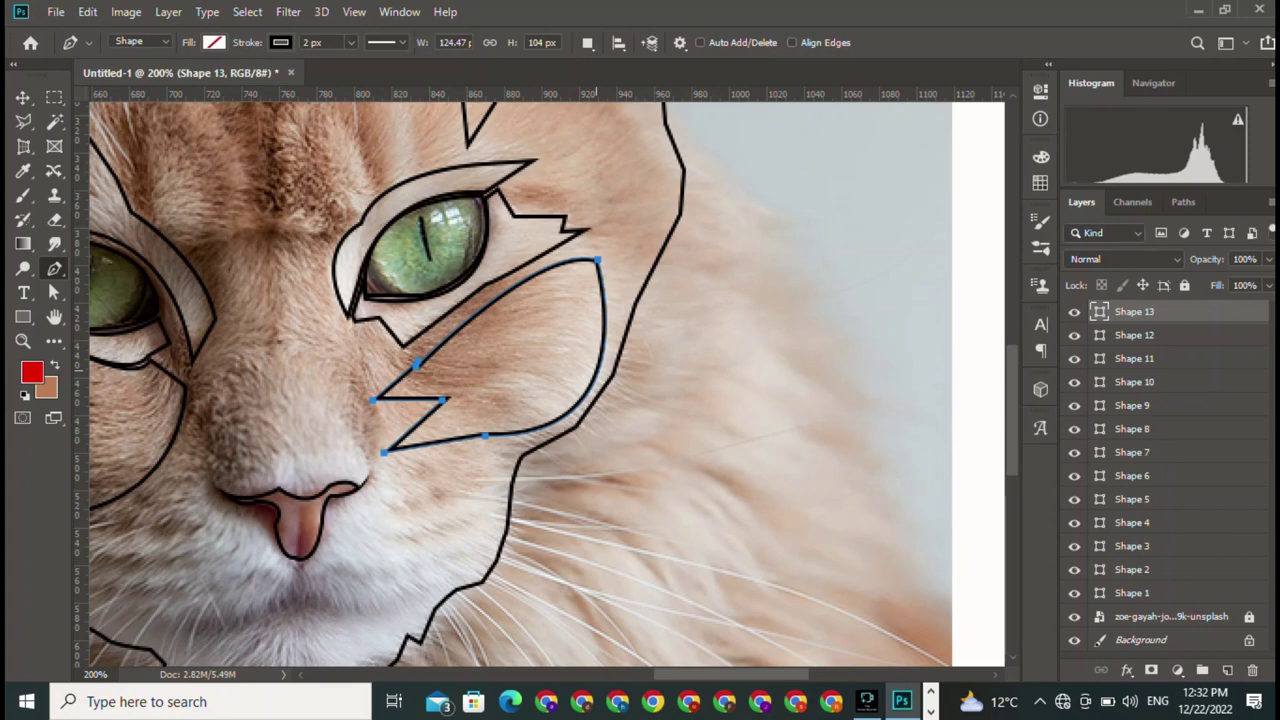
key("ctrl+z")
key("ctrl+z")
key("ctrl+z")
key("ctrl+z")
key("ctrl+z")
key("ctrl+z")
key("ctrl+z")
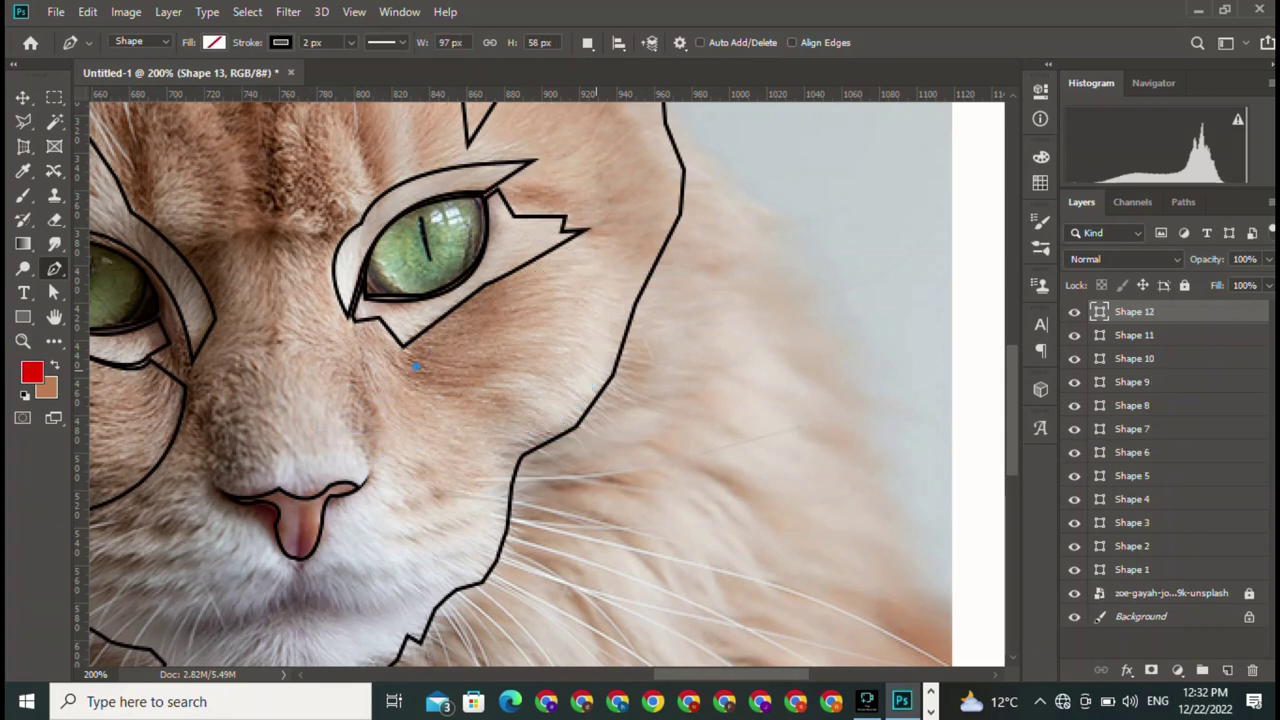
Restart the cheek outline below the eye, zigzagging along the cheek fur edge
left_click(409, 381)
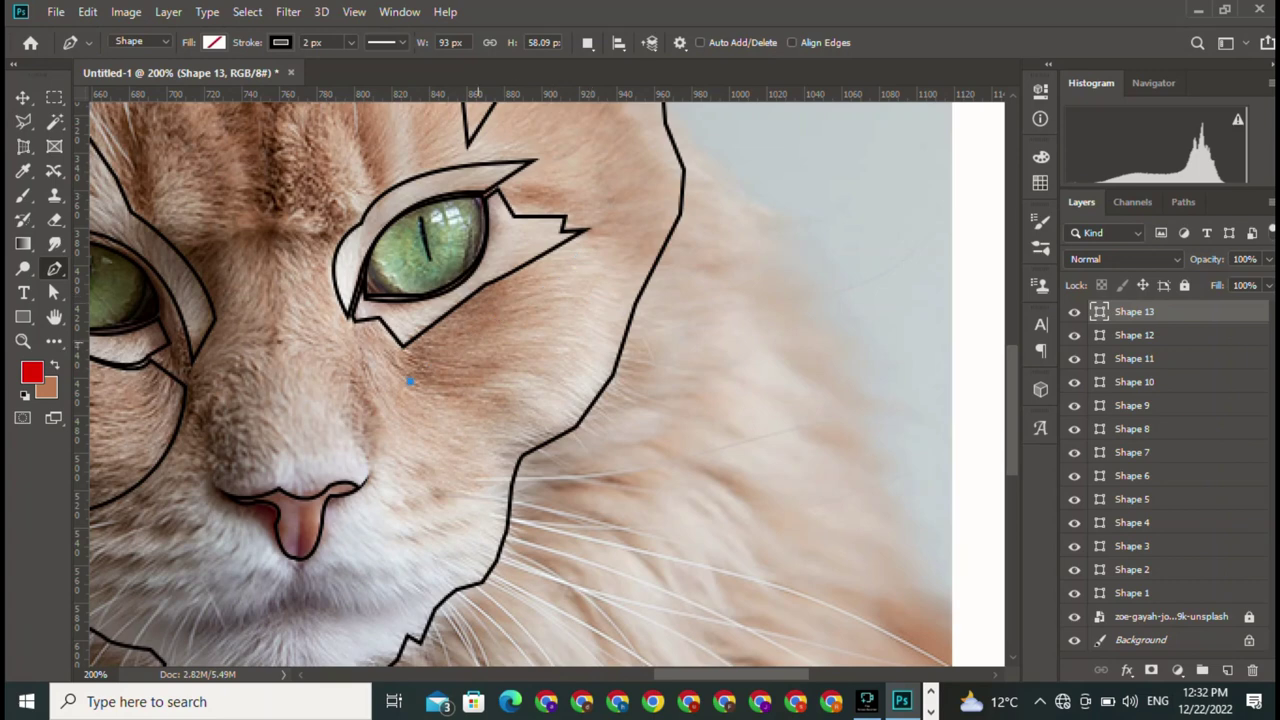
key("ctrl+z")
key("ctrl+shift+z")
left_click(572, 248)
left_click_drag(586, 281, 625, 271)
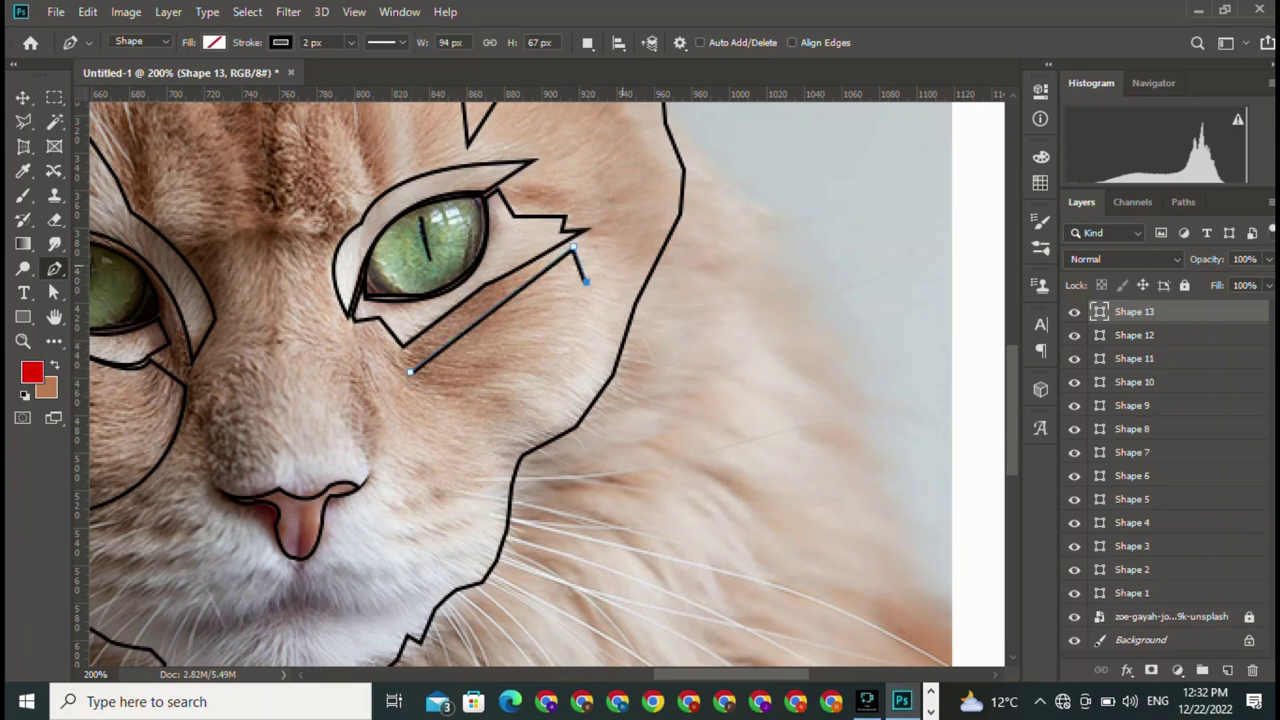
left_click(625, 271)
left_click(548, 333)
left_click(612, 320)
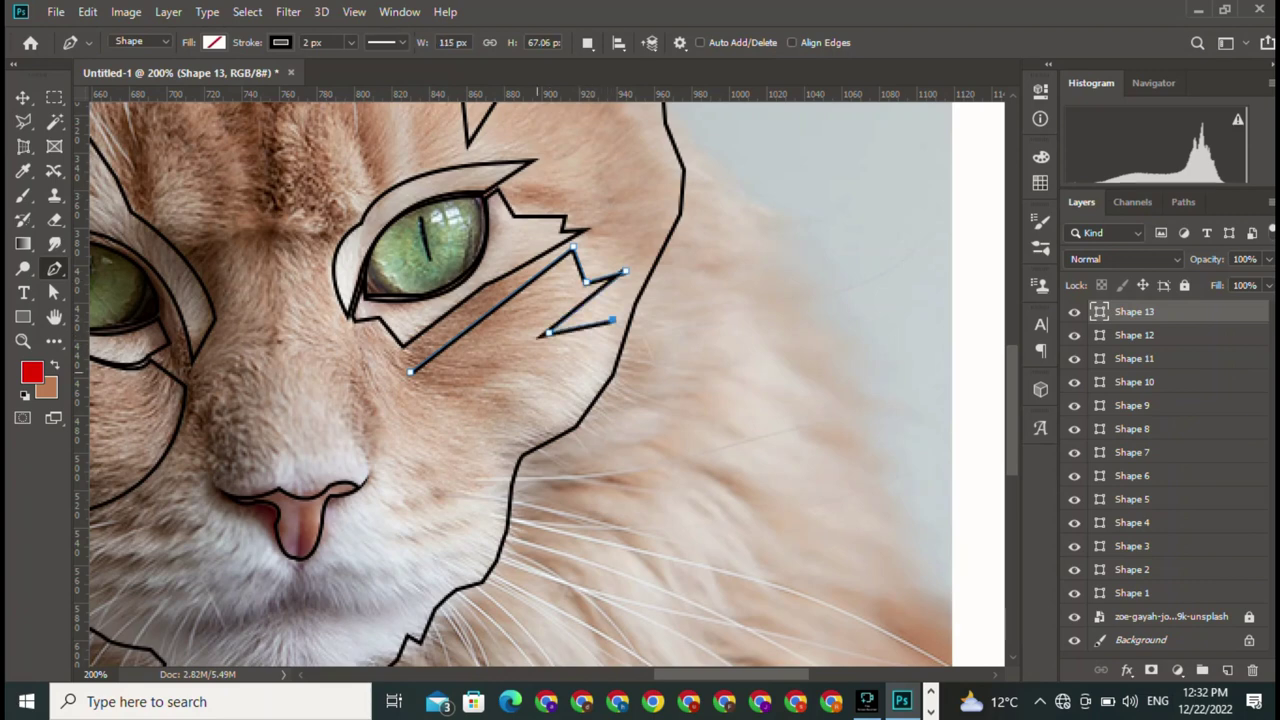
left_click(537, 372)
Curve the cheek outline down the outer cheek and close it along the bottom
left_click_drag(500, 450, 420, 508)
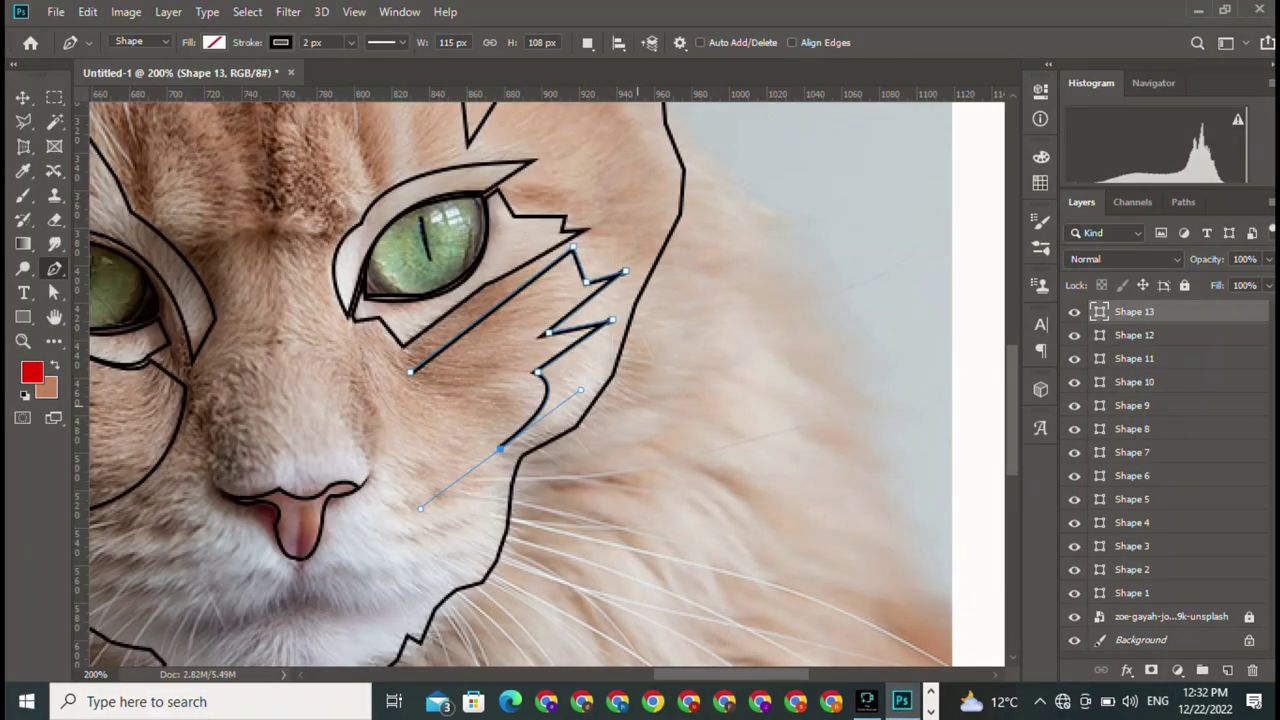
left_click(500, 450, "alt")
left_click(483, 401)
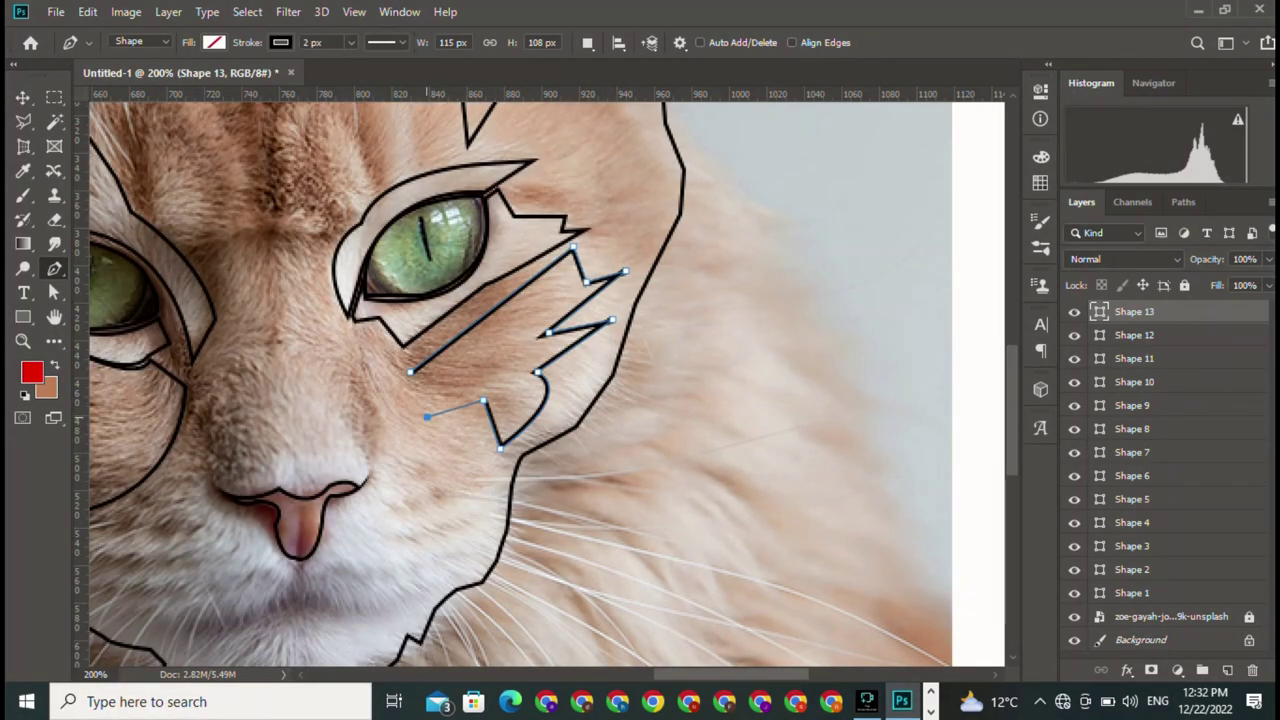
left_click(427, 417)
left_click(382, 421)
left_click(409, 371)
scroll(540, 380, "down", 5)
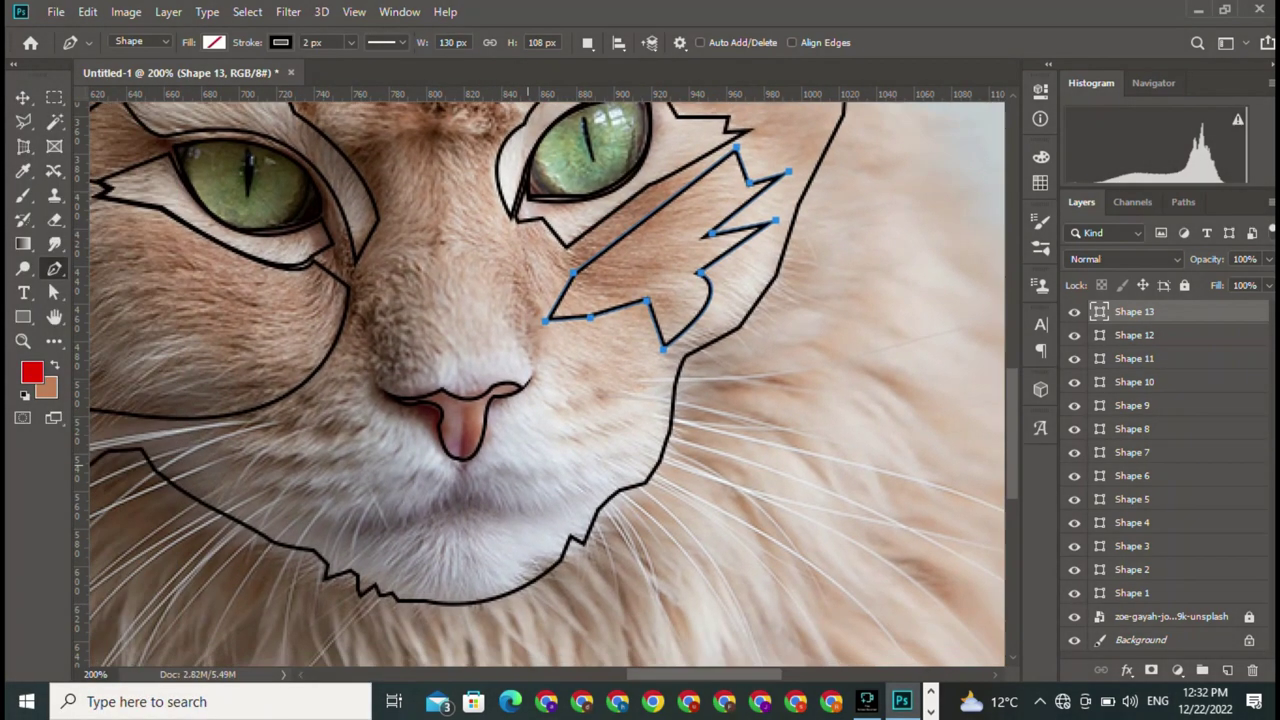
scroll(540, 380, "left", 1)
Trace the mouth from the left lip through the centre to the right corner
left_click(352, 360)
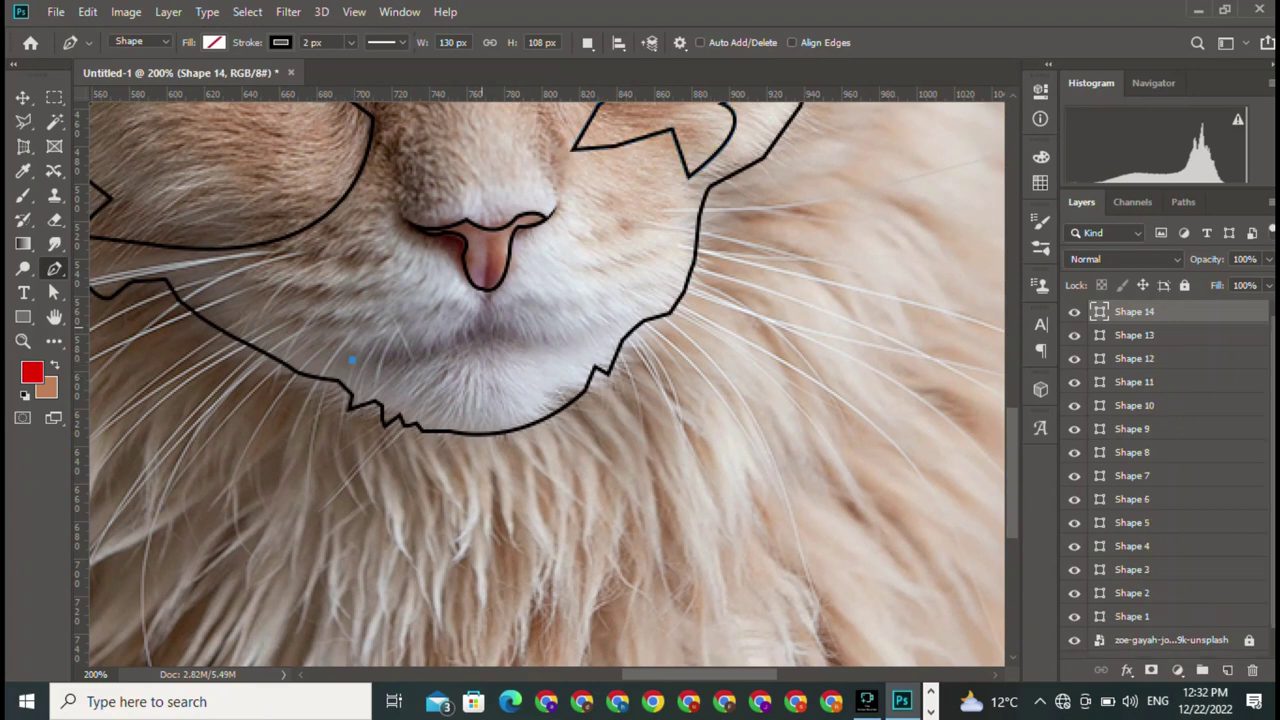
left_click_drag(487, 326, 525, 277)
left_click(612, 326)
left_click_drag(612, 326, 678, 271)
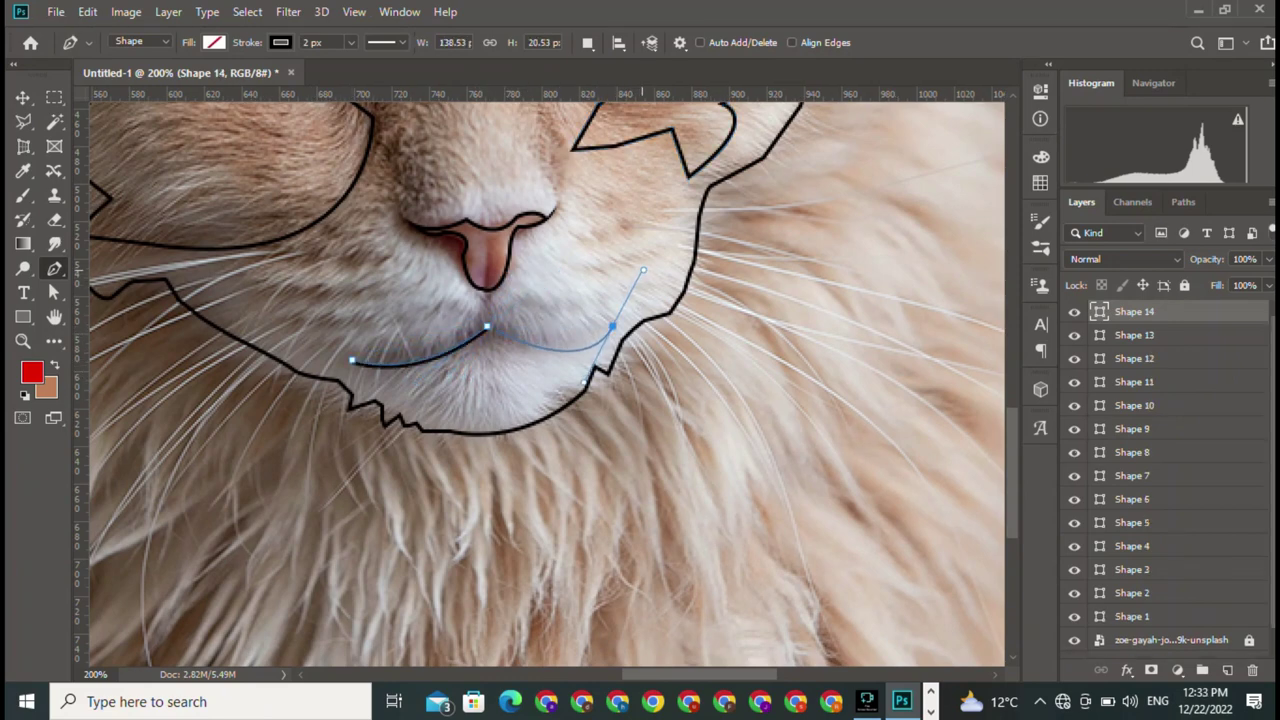
left_click(612, 326, "alt")
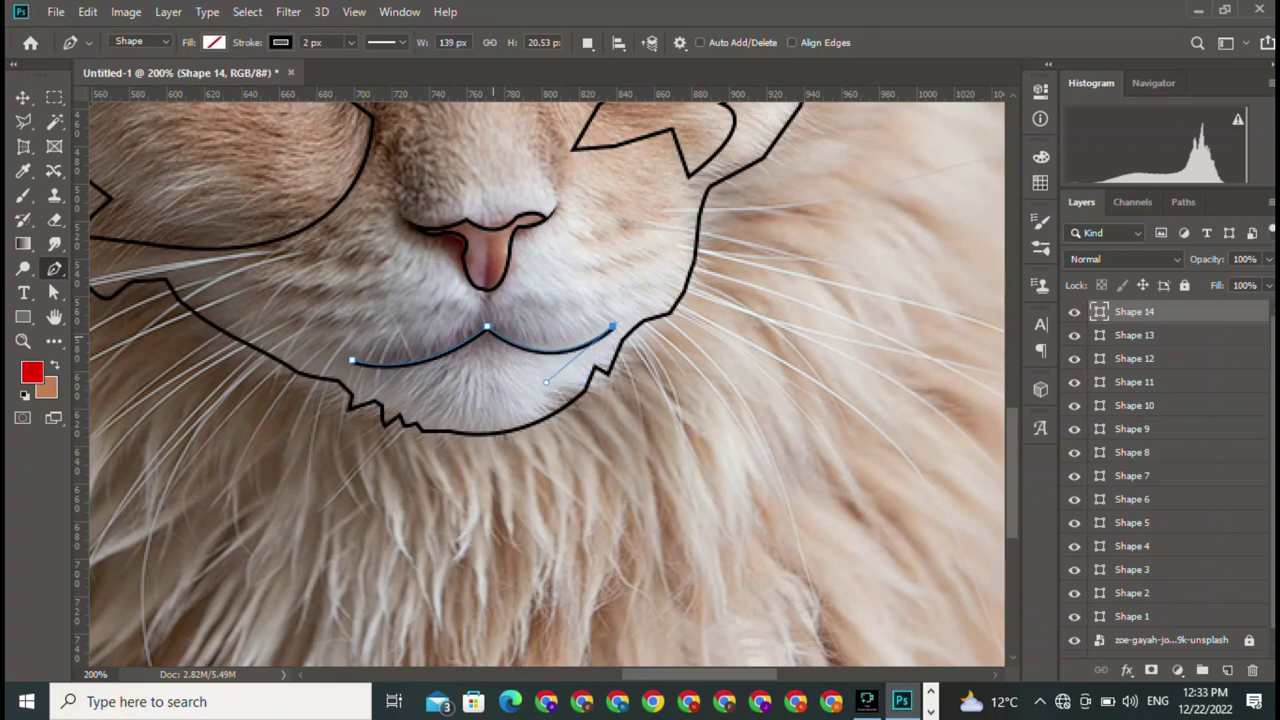
left_click_drag(612, 326, 644, 289)
left_click_drag(487, 303, 412, 258)
Curve the upper lip back left and close the lip shape with a left corner
left_click(487, 303, "alt")
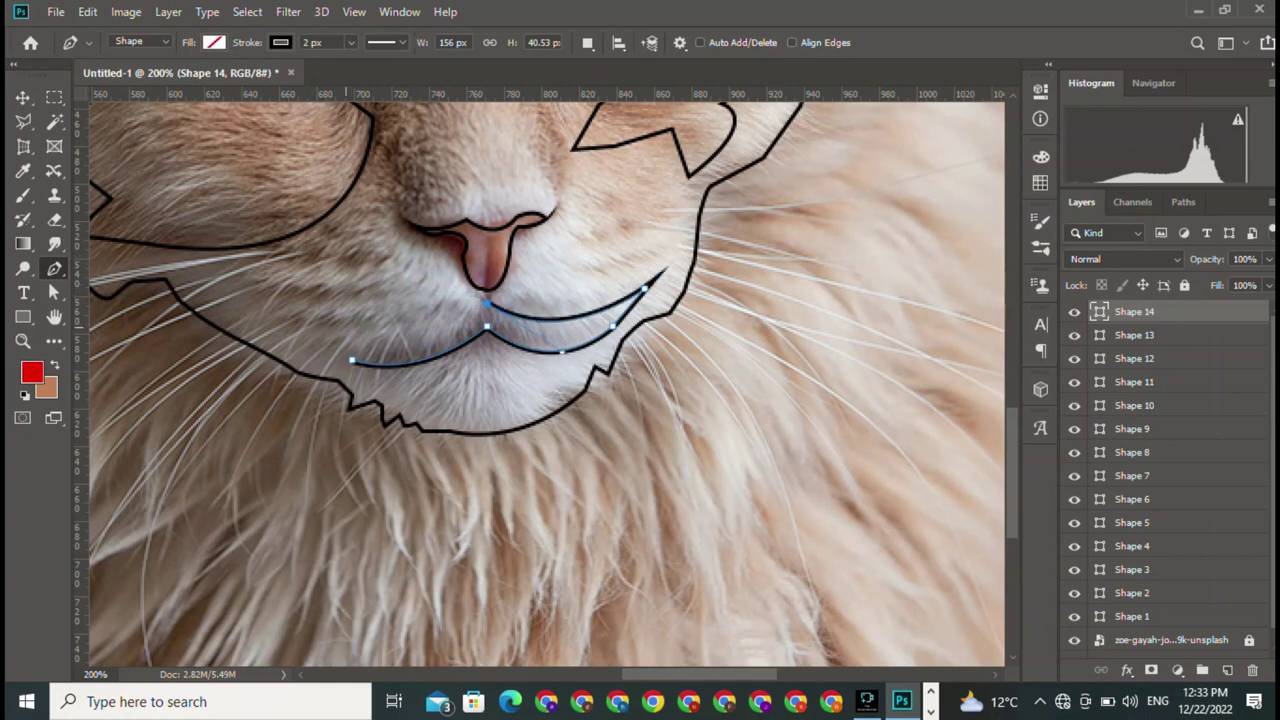
left_click_drag(345, 328, 264, 288)
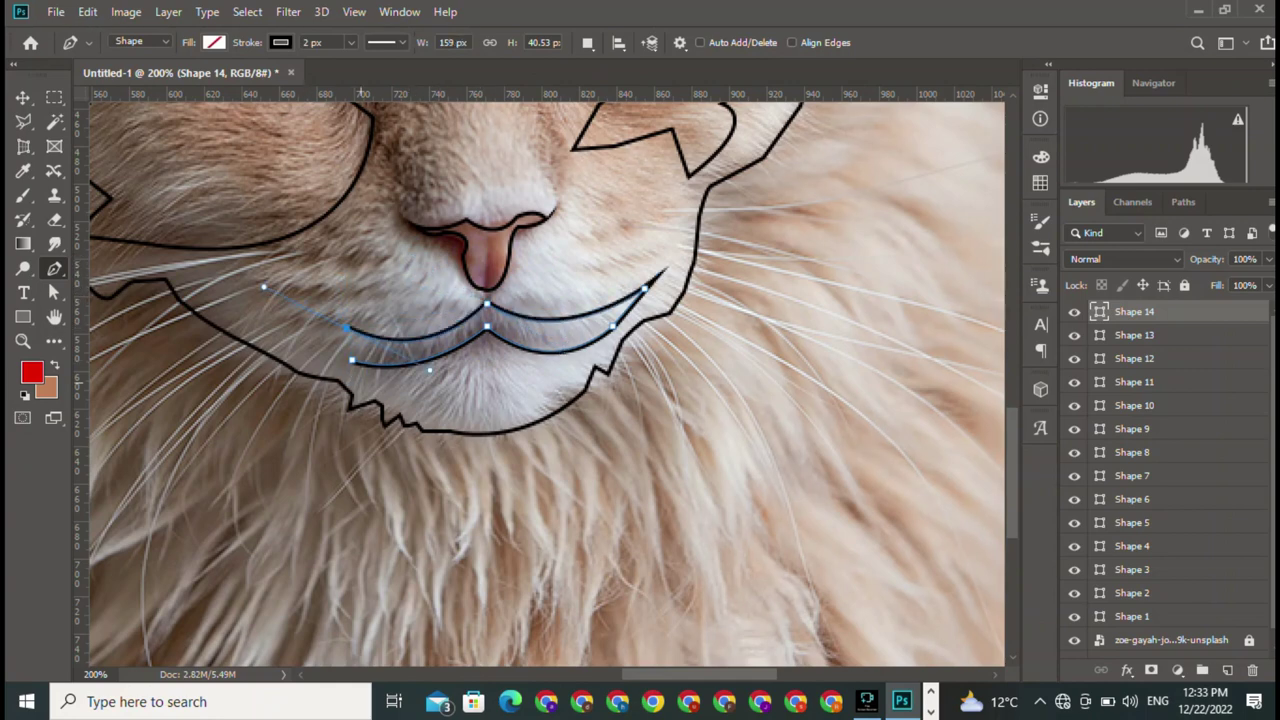
left_click(352, 360)
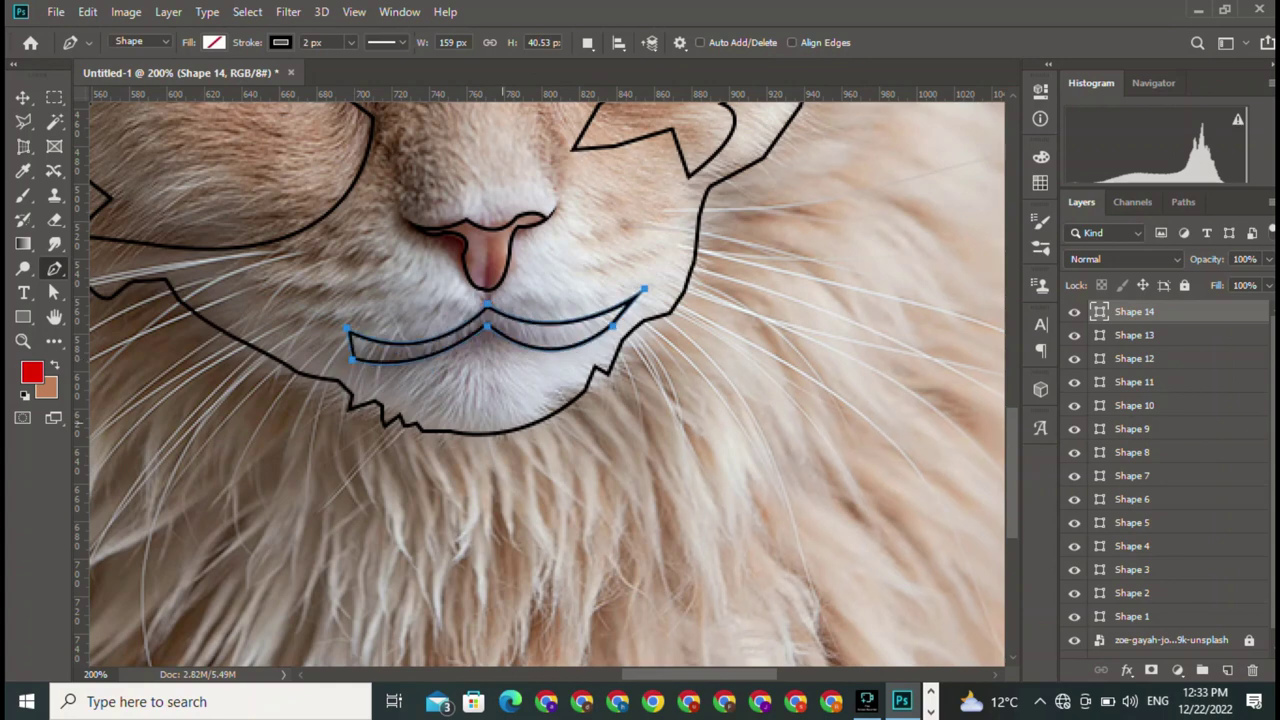
key("ctrl+z")
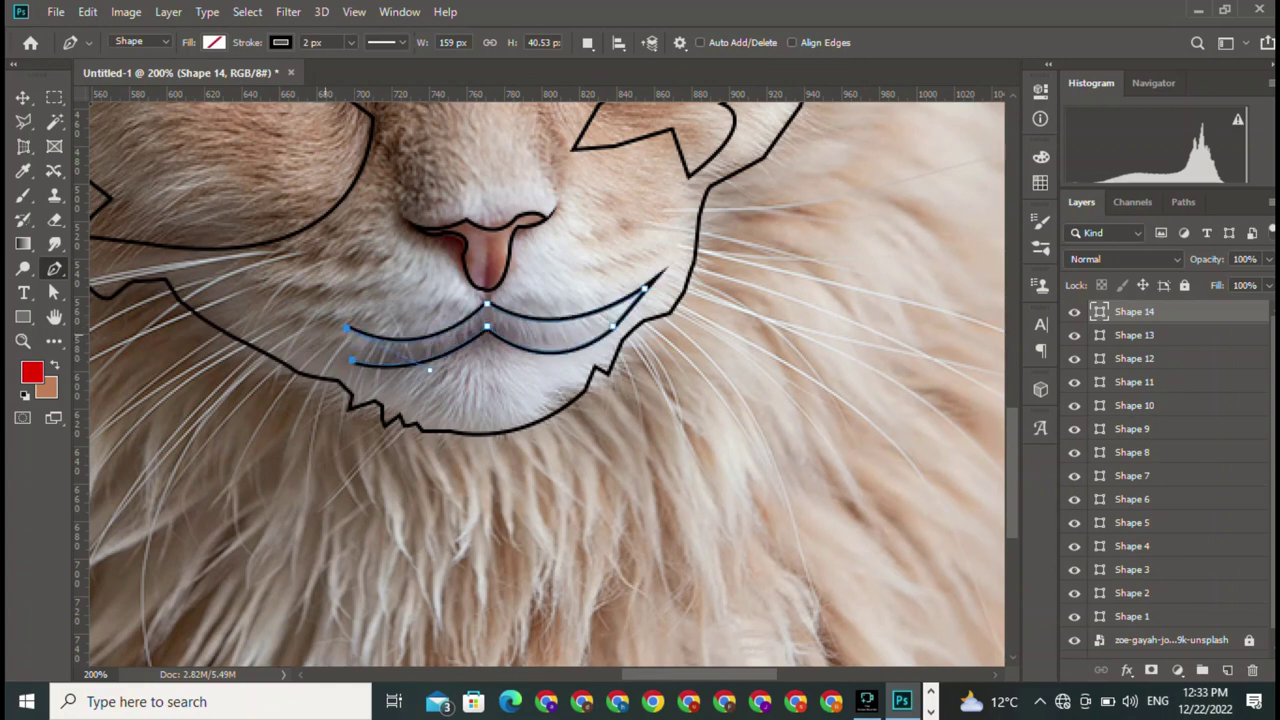
left_click(306, 316)
left_click(352, 360)
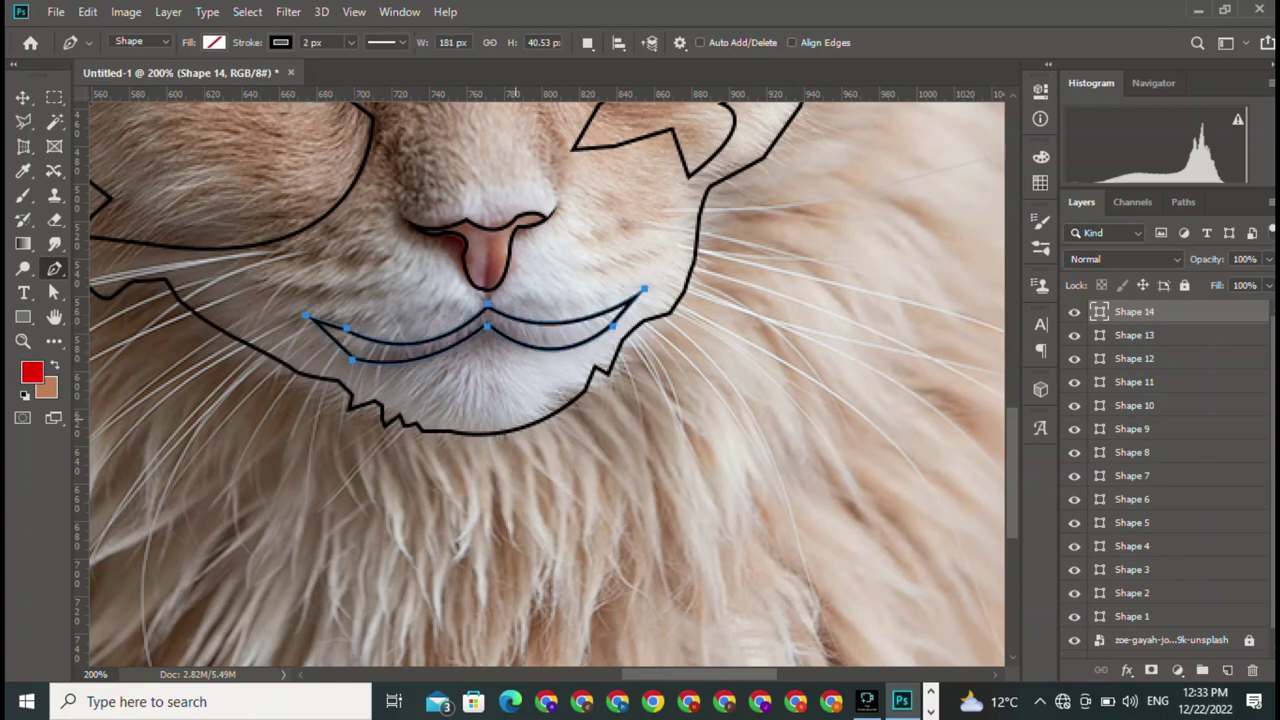
Start Shape 15 outlining a small sliver right of the nose
scroll(546, 377, "right", 1)
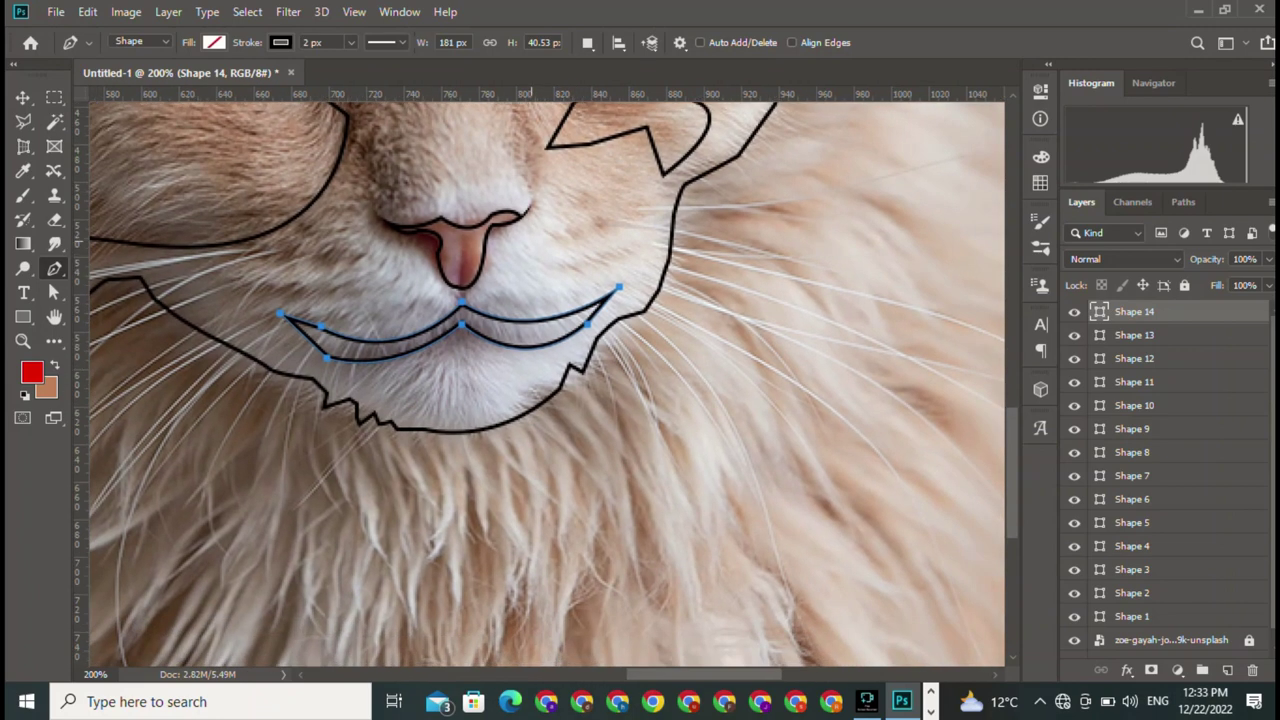
left_click(532, 239)
left_click(615, 212)
left_click(566, 243)
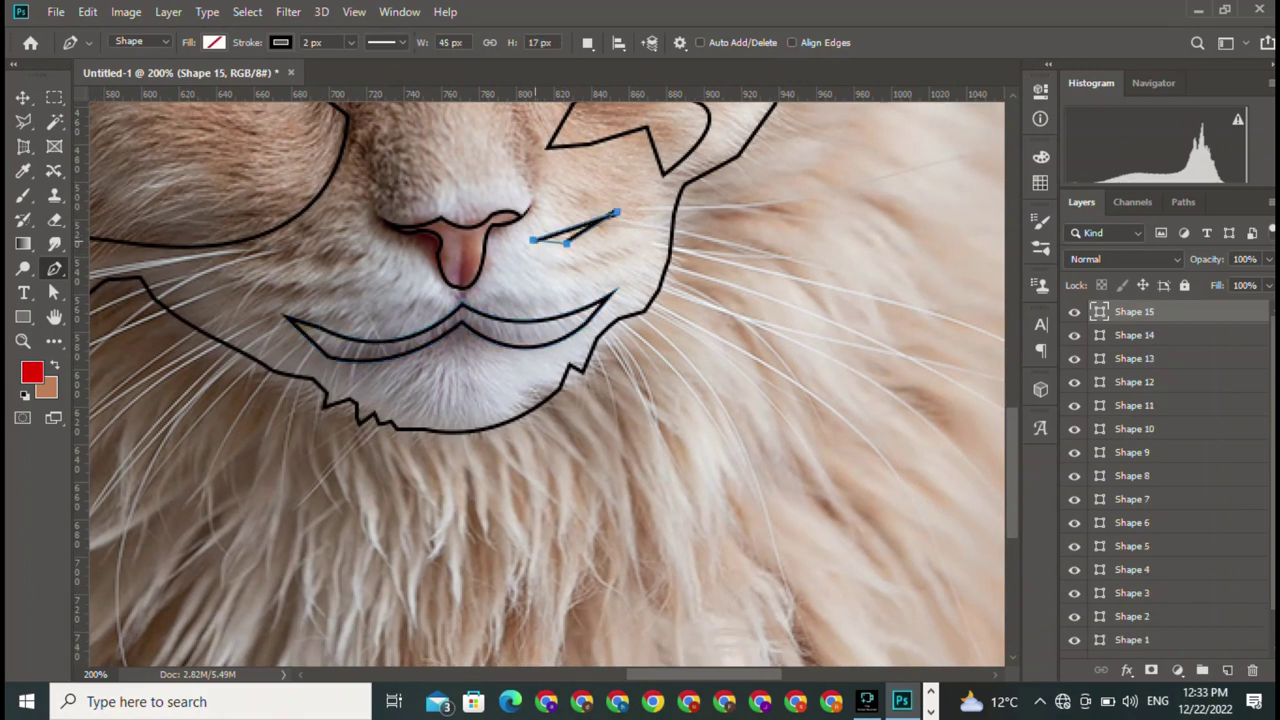
Close the shape beside the nose and outline a thin strip left of the mouth
scroll(546, 390, "left", 5)
key("Return")
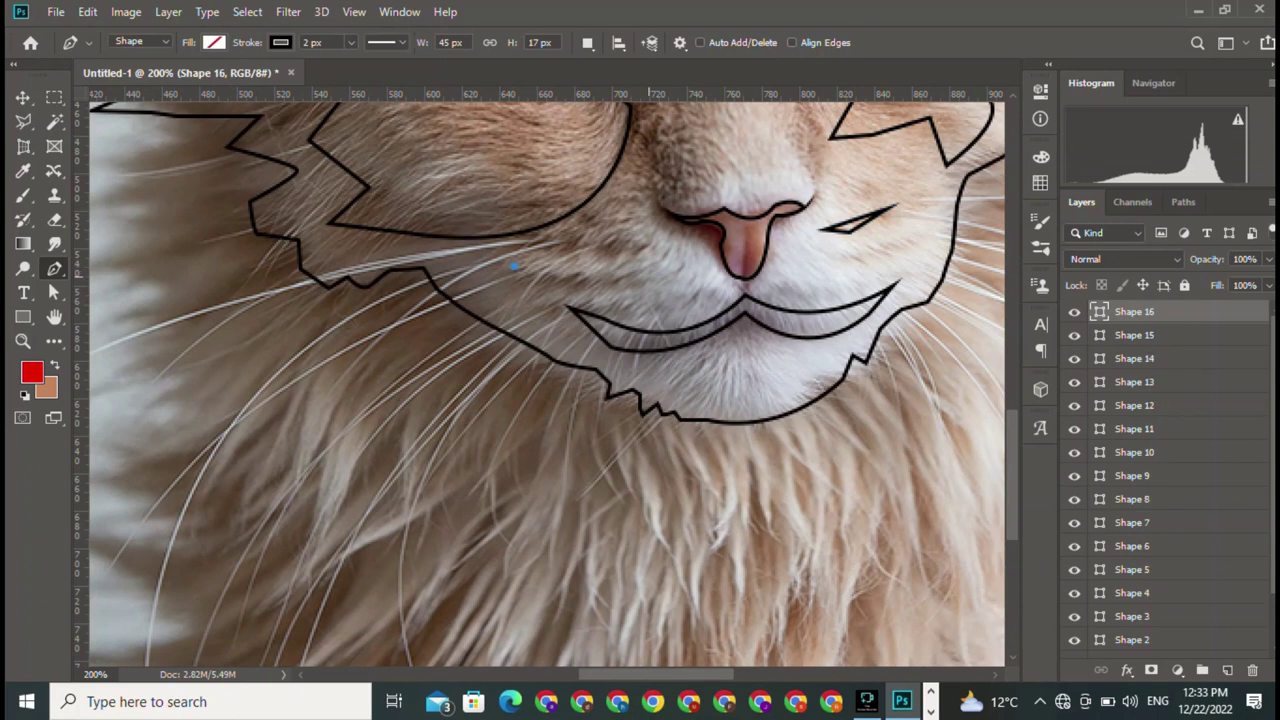
left_click(513, 267)
left_click(648, 276)
left_click(684, 289)
left_click(538, 288)
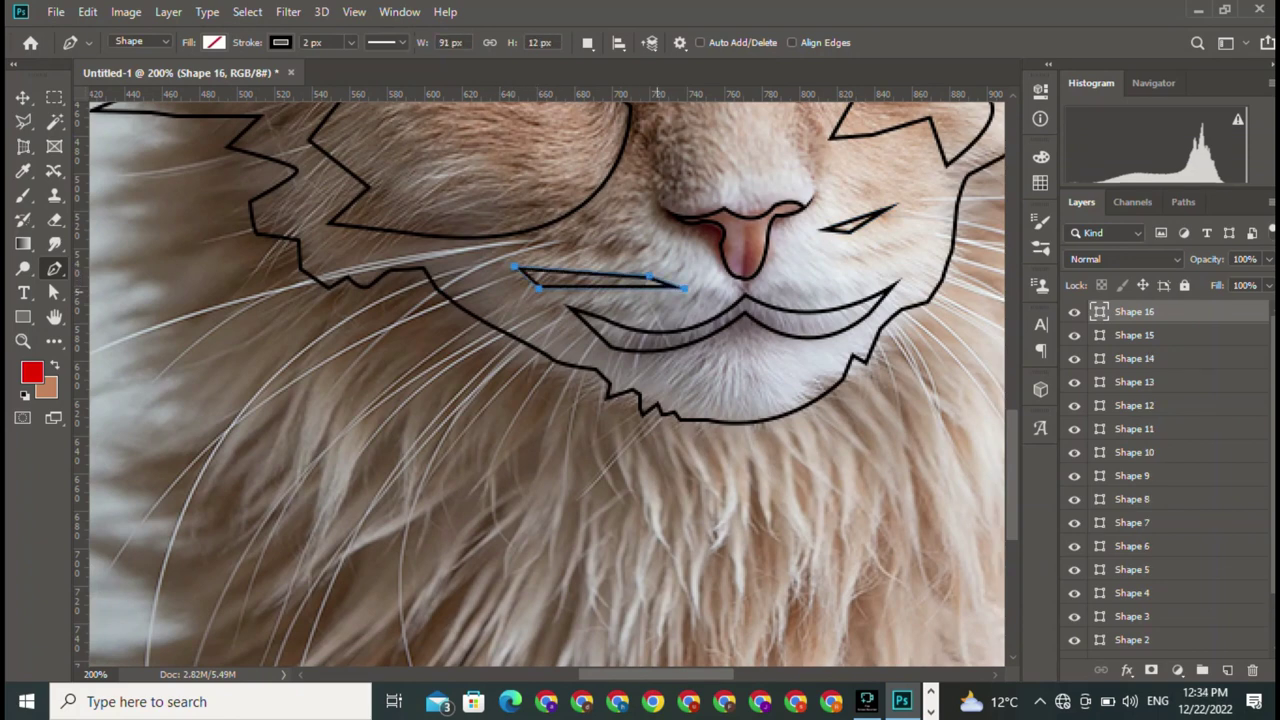
Move up to the forehead and start an outline curving from the cheek toward the eye
scroll(546, 390, "up", 5)
scroll(546, 390, "right", 3)
scroll(546, 390, "up", 3)
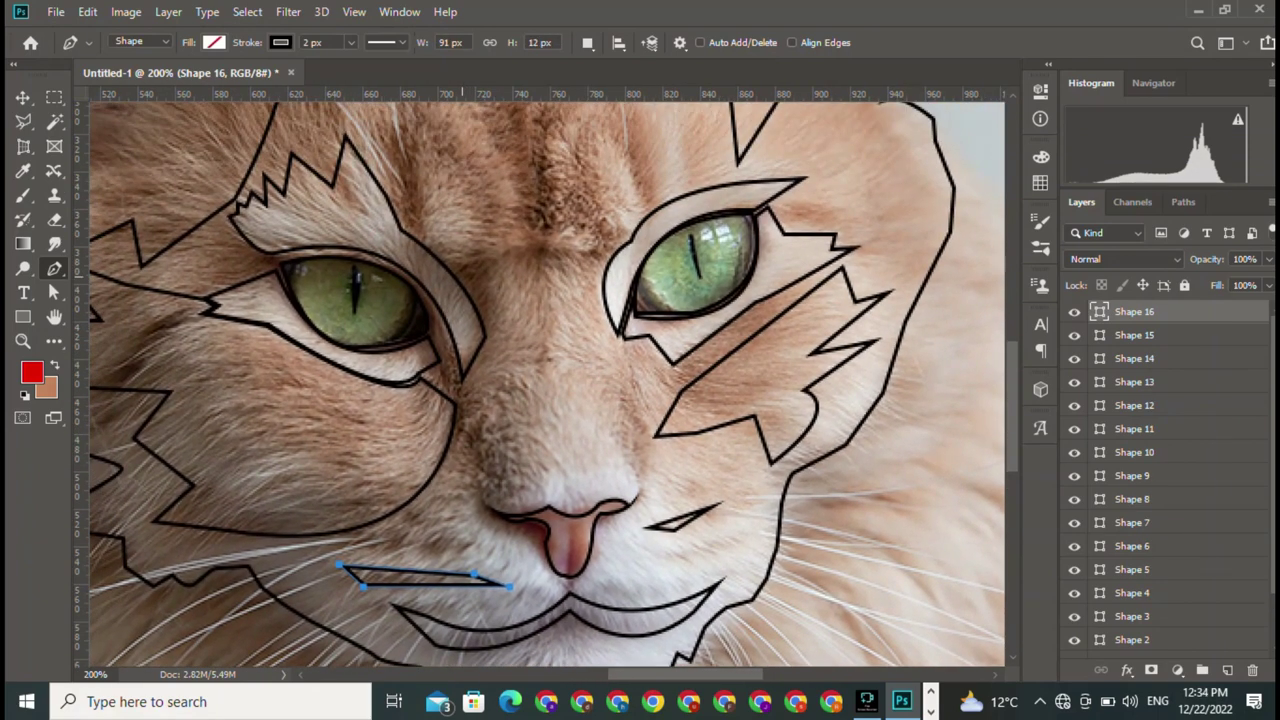
scroll(546, 390, "up", 3)
scroll(546, 390, "up", 2)
scroll(546, 390, "up", 1)
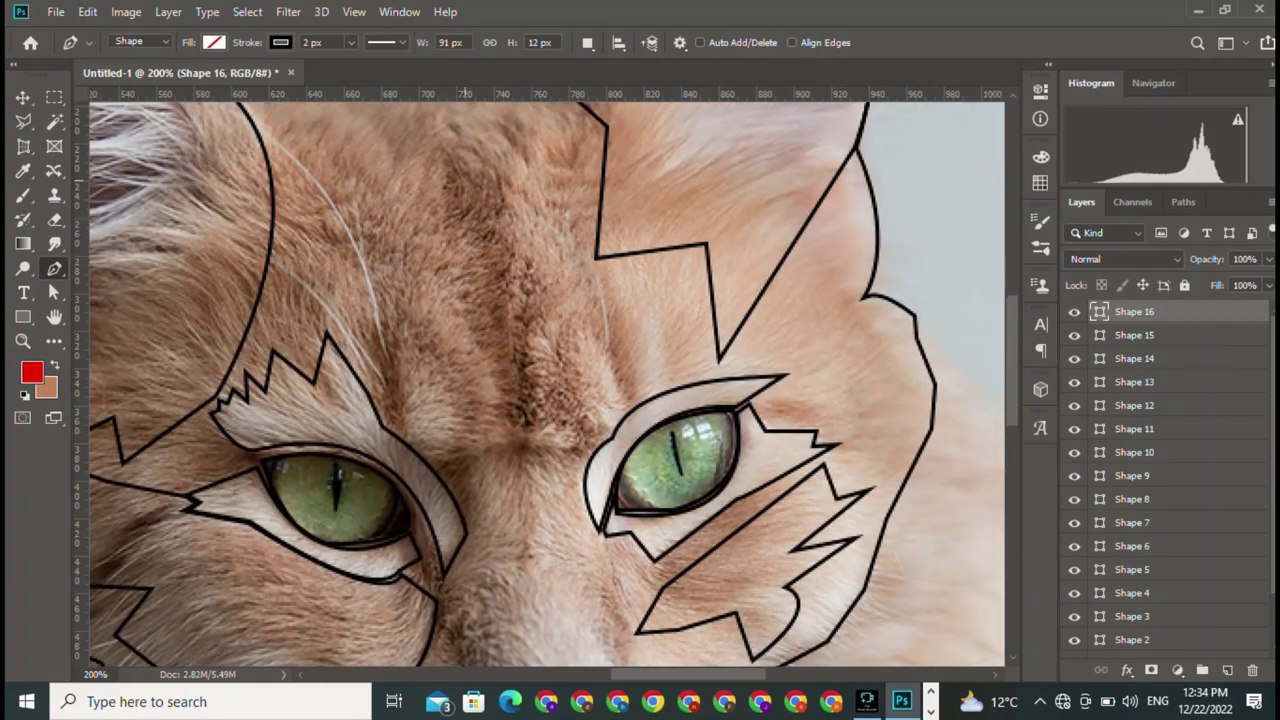
left_click(436, 129)
key("ctrl+z")
left_click(492, 440)
left_click_drag(441, 267, 379, 203)
key("super")
key("super")
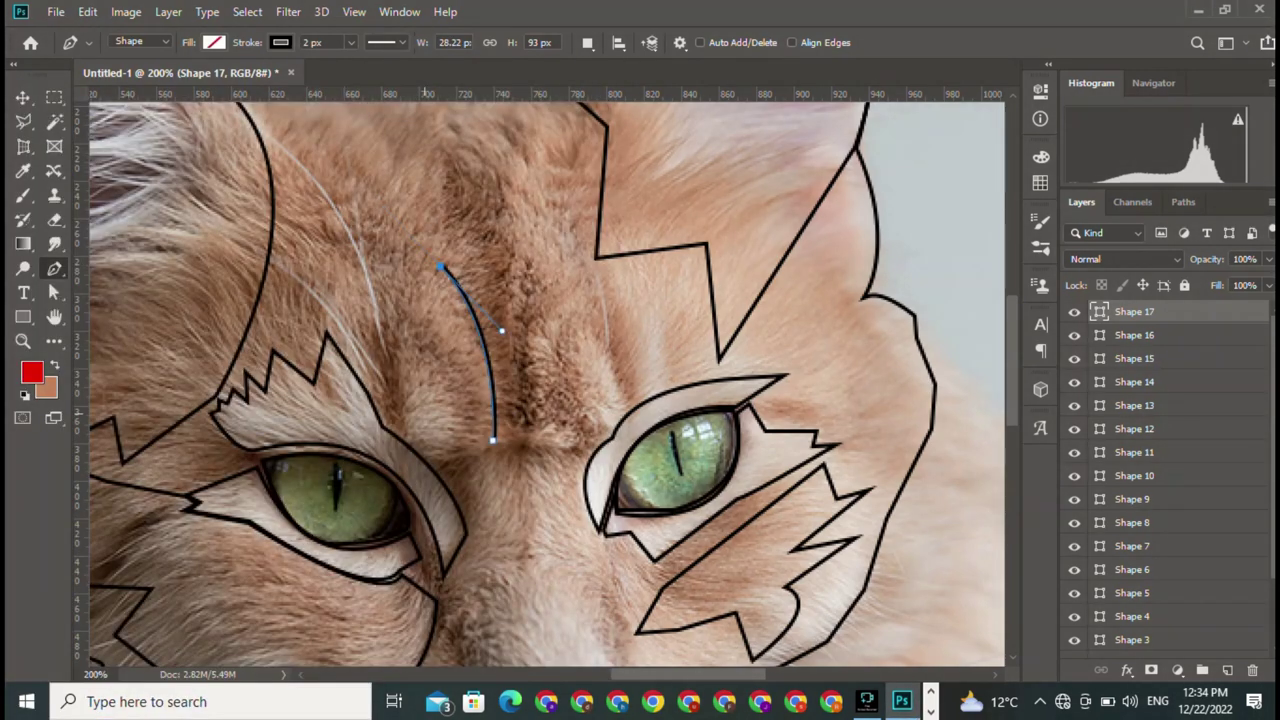
Add the lower points and close the rounded forehead piece, Shape 17, at its start
left_click(398, 354)
left_click(401, 440)
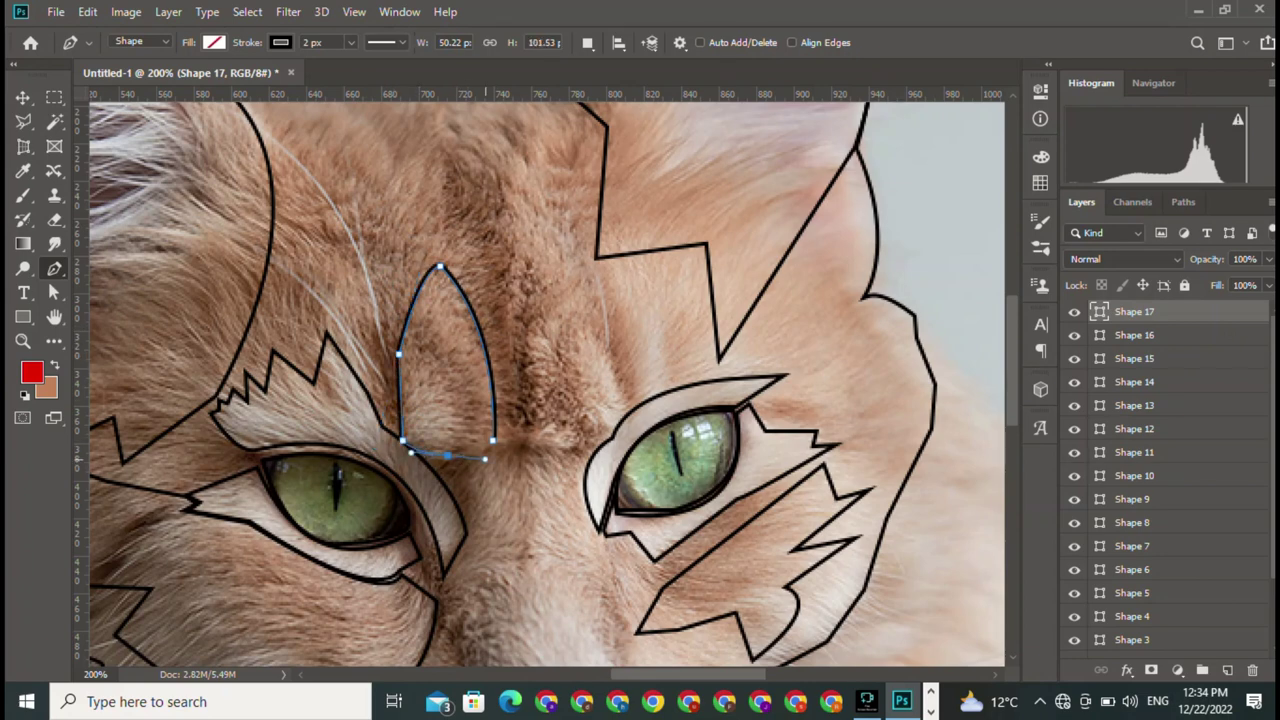
left_click_drag(499, 449, 497, 452)
left_click(493, 440)
Trace the tall forehead stripe between the eyes as closed Shape 18
left_click(522, 450)
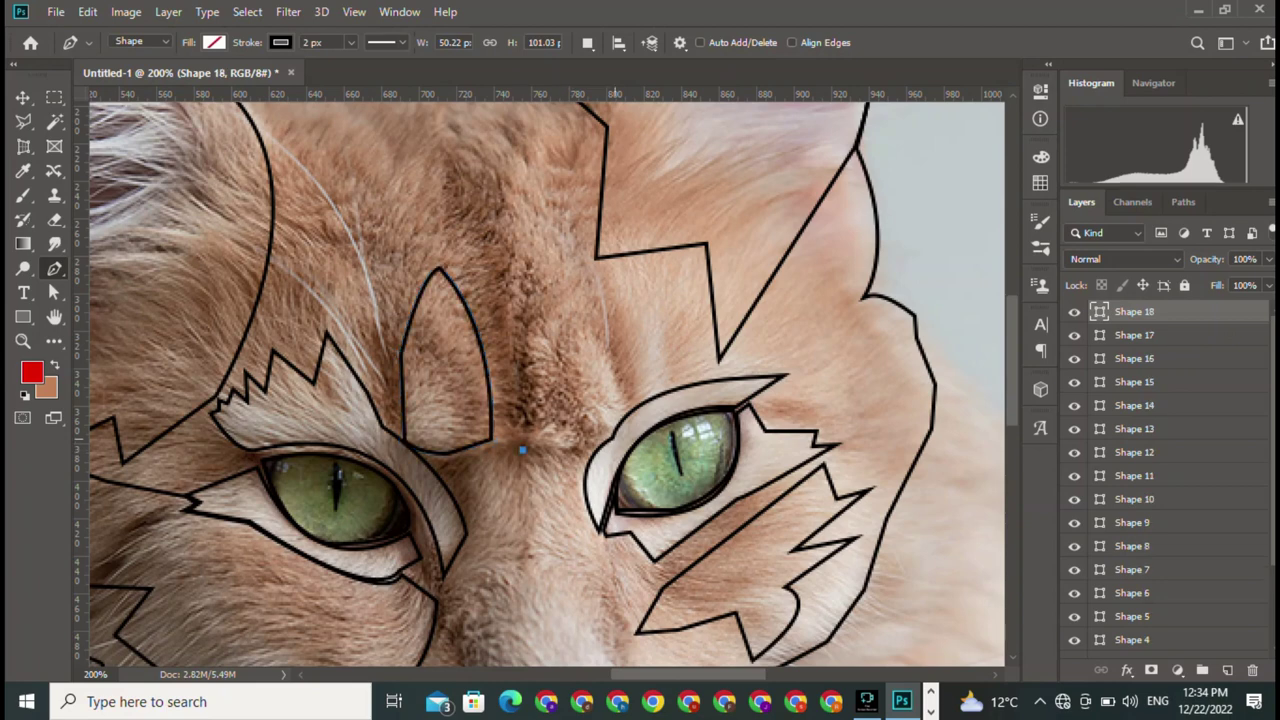
left_click(614, 440)
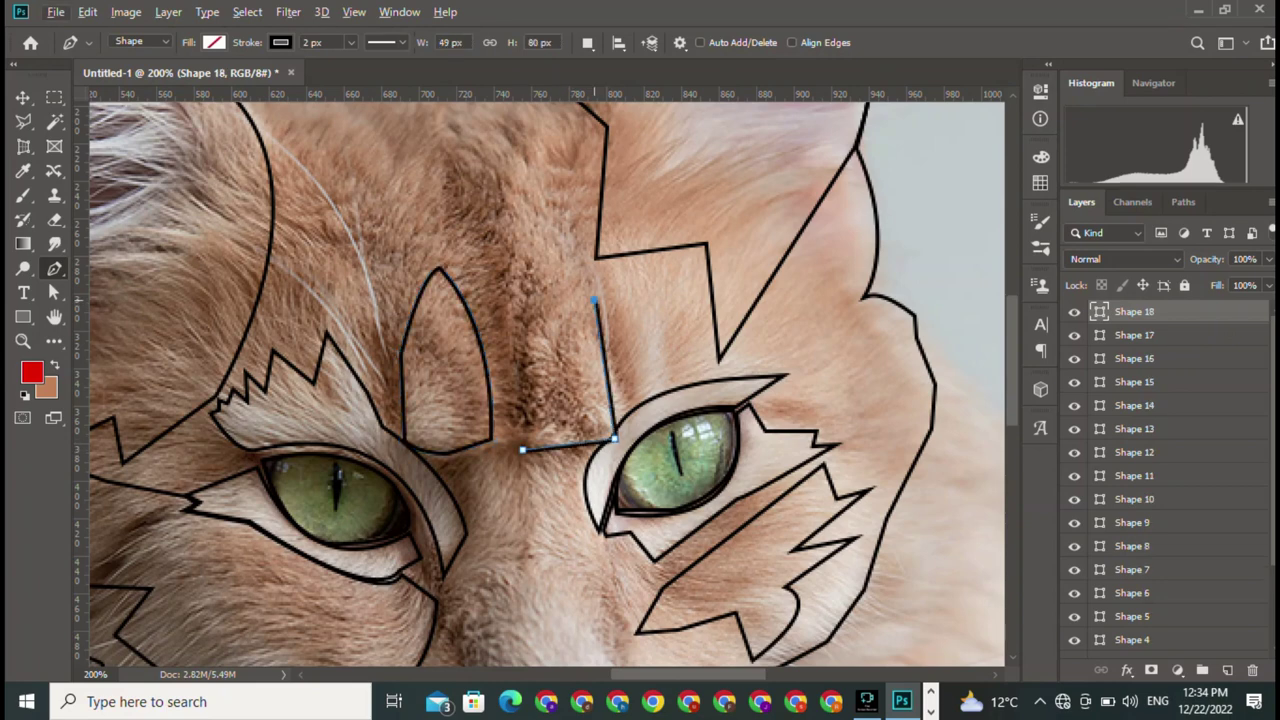
left_click_drag(598, 300, 568, 212)
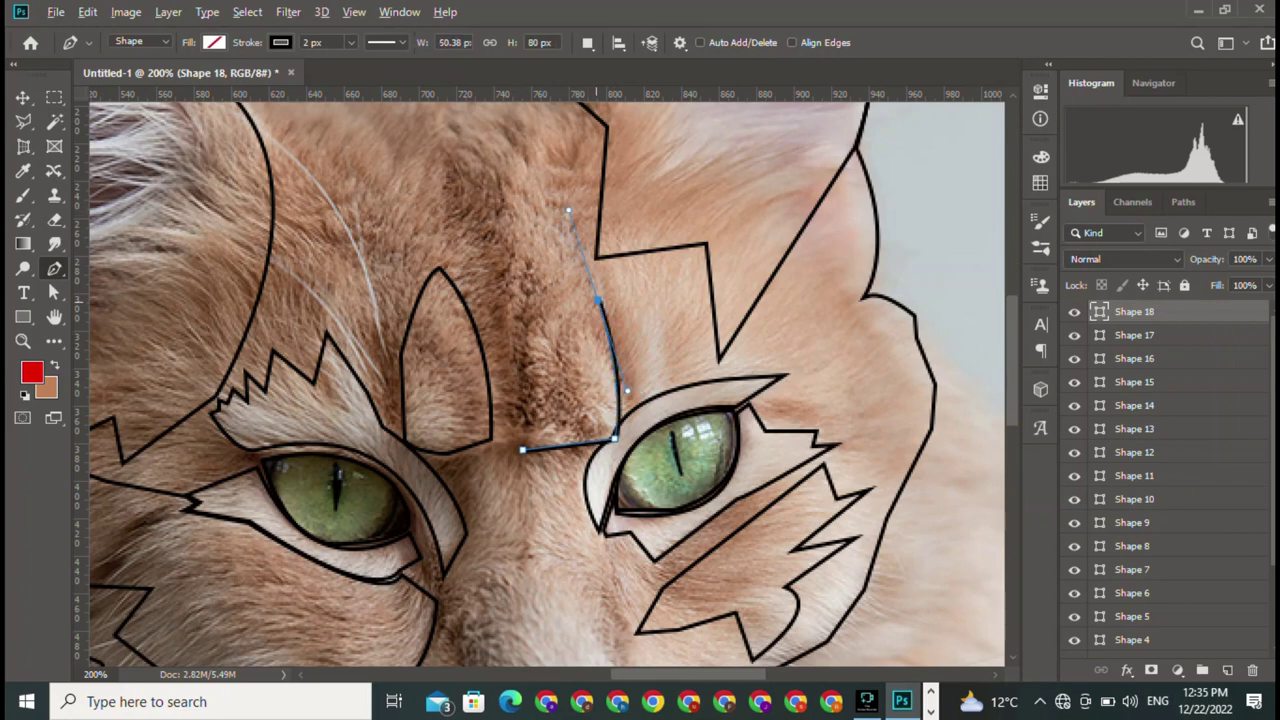
left_click(487, 181)
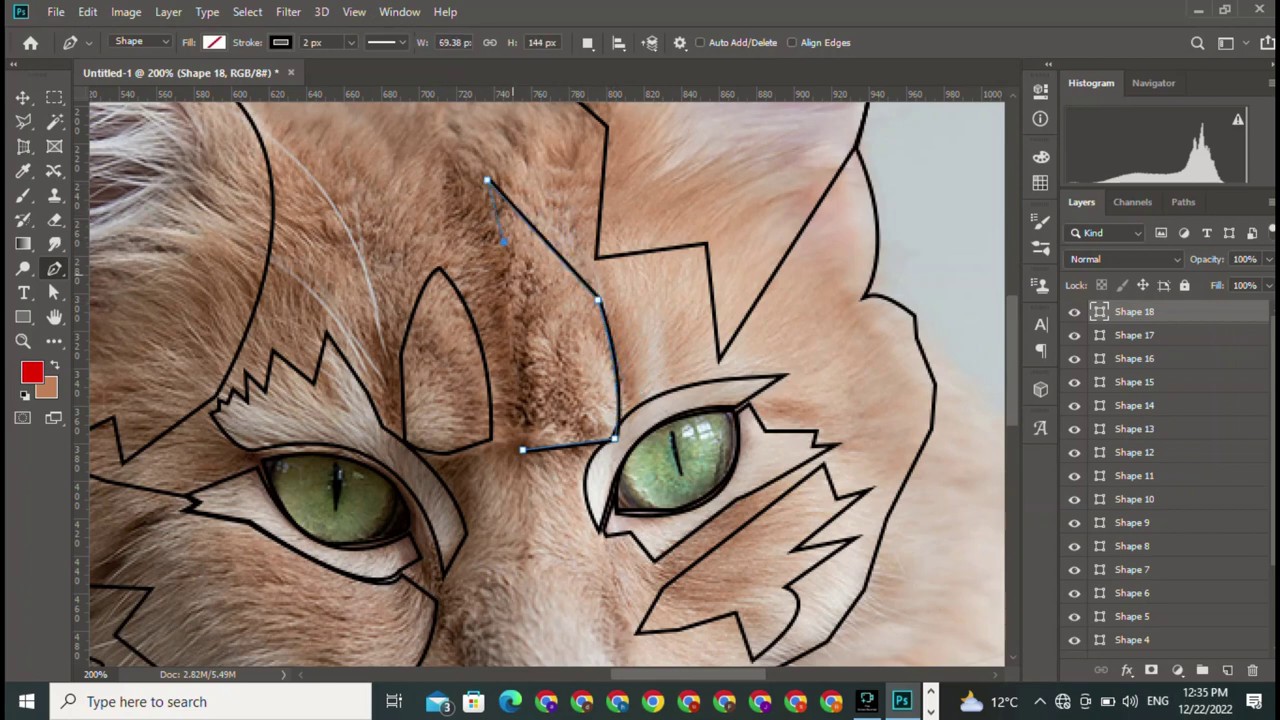
mouse_move(522, 450)
left_mouse_down()
mouse_move(521, 497)
mouse_move(621, 586)
left_mouse_up()
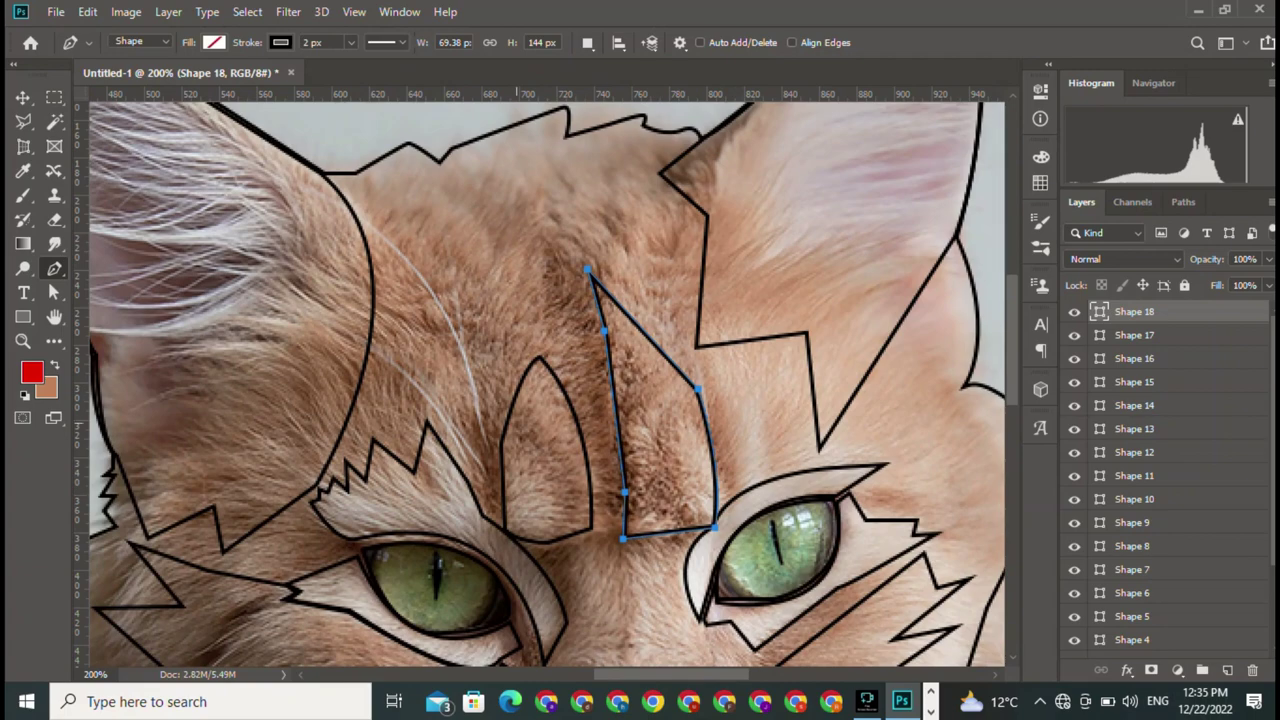
scroll(547, 383, "down", 5)
scroll(547, 383, "right", 3)
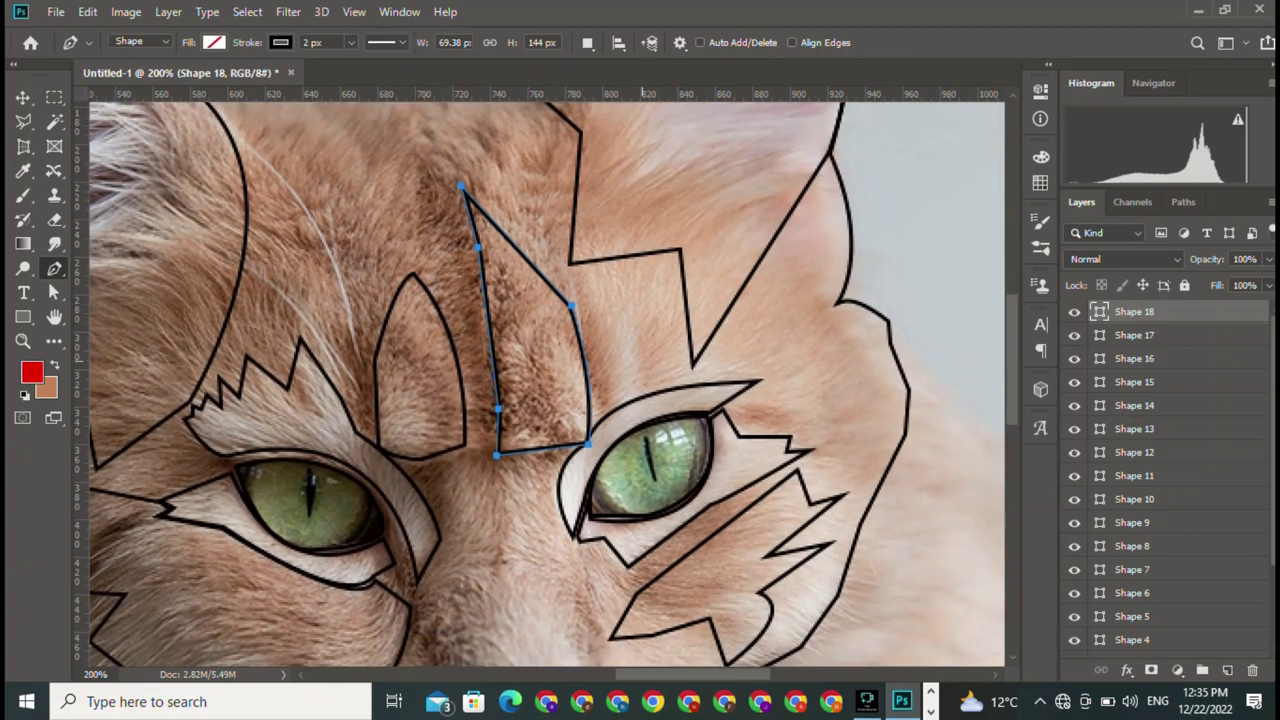
Draw Shape 19 as an arched outline over the muzzle above the nose, then switch to Move
key("Escape")
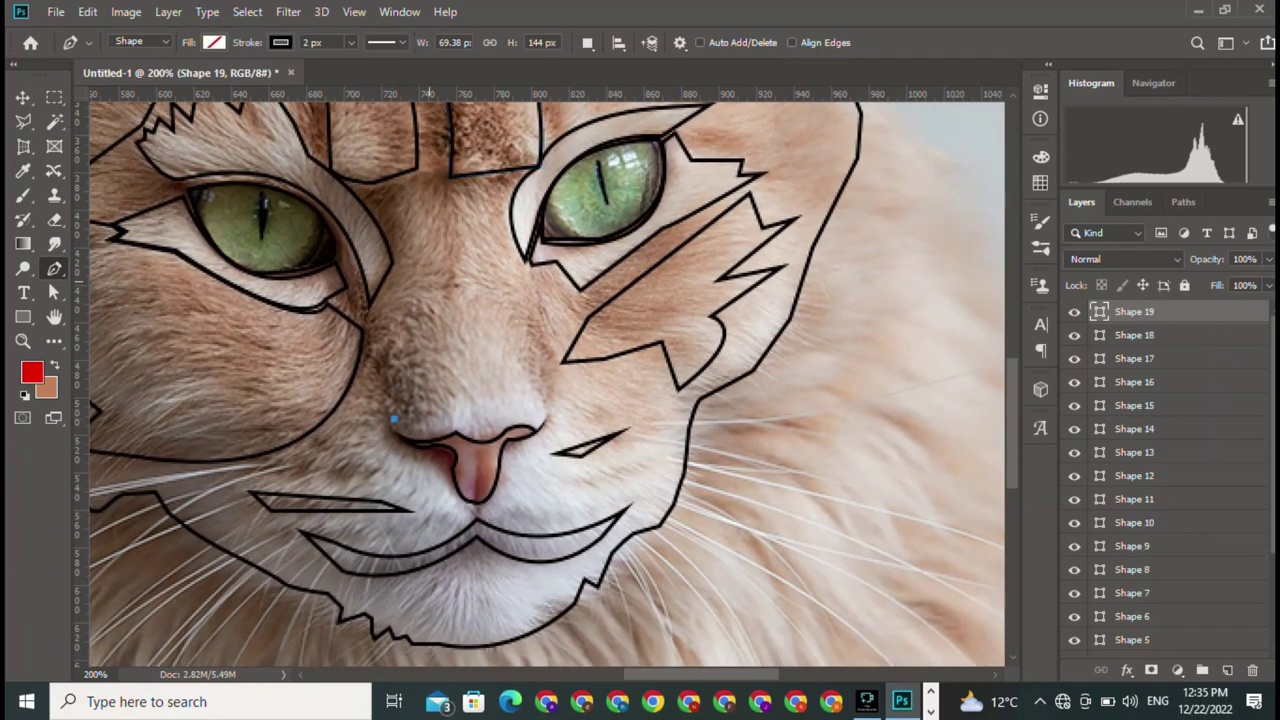
left_click(394, 417)
mouse_move(445, 285)
left_mouse_down()
mouse_move(533, 287)
mouse_move(533, 240)
left_mouse_up()
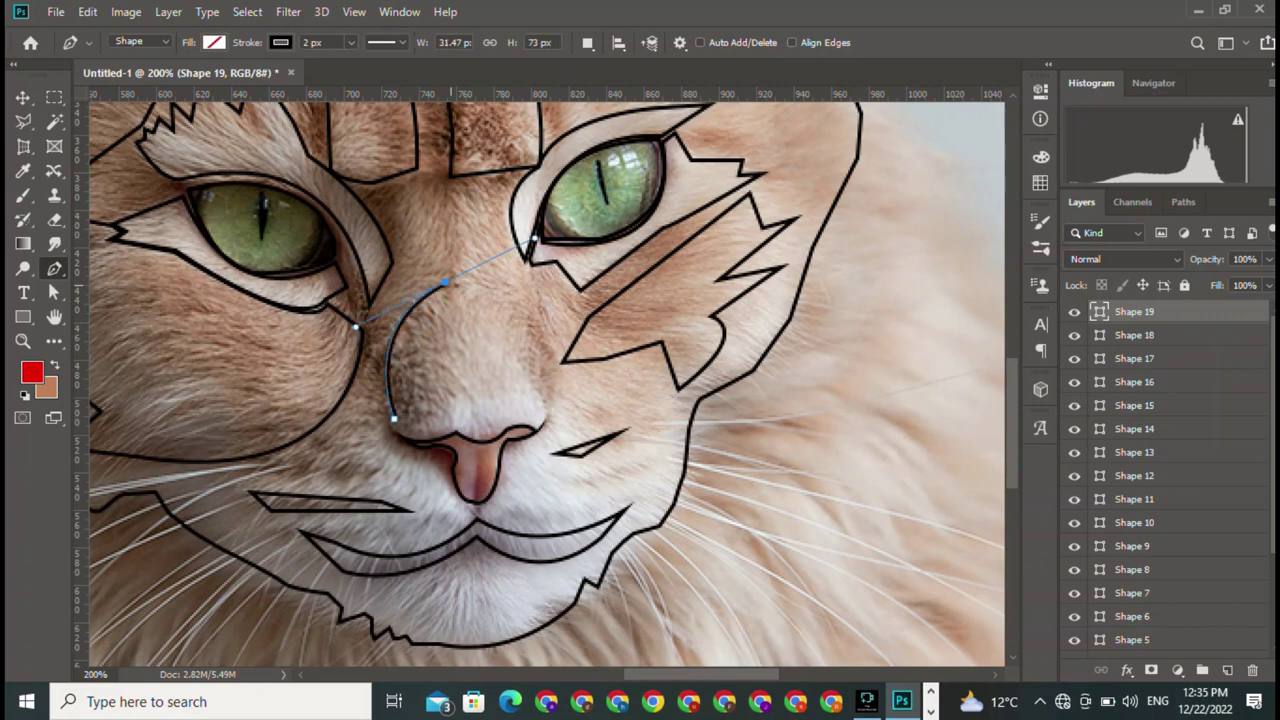
left_click(445, 285, "alt")
key("ctrl+z")
mouse_move(547, 407)
left_mouse_down()
mouse_move(547, 565)
mouse_move(546, 536)
left_mouse_up()
key("super")
key("super")
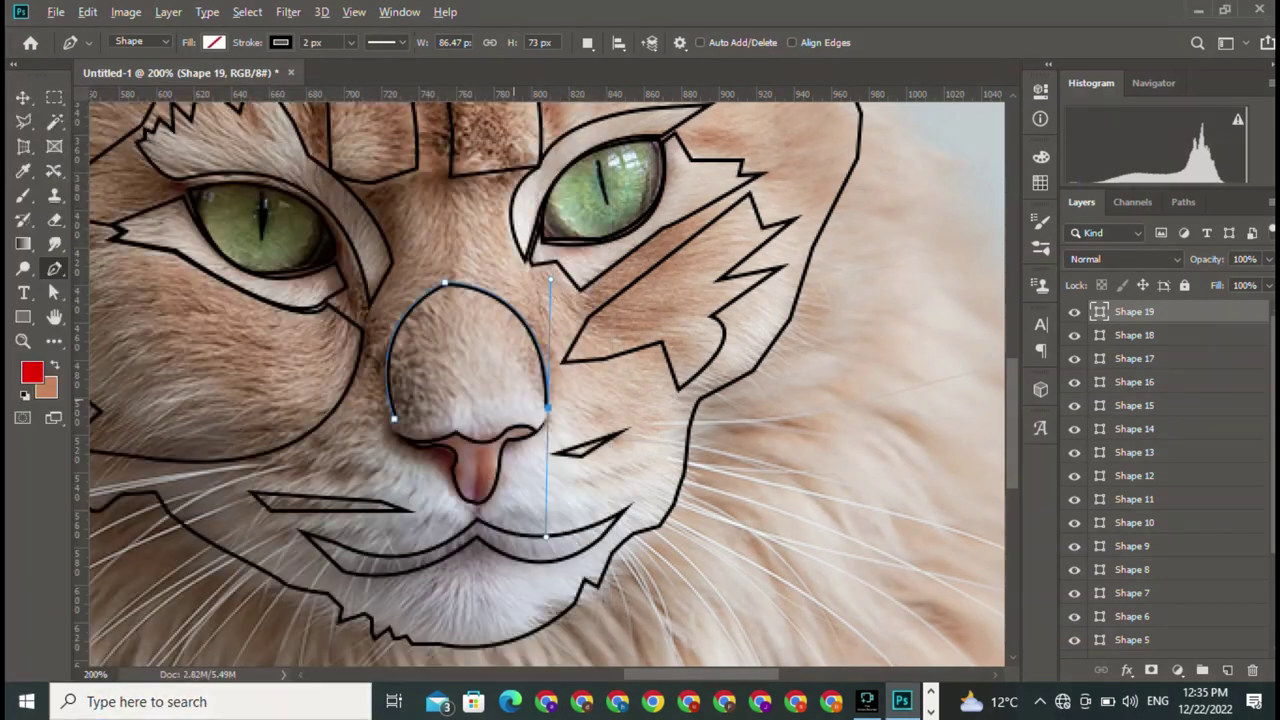
left_click(547, 407, "alt")
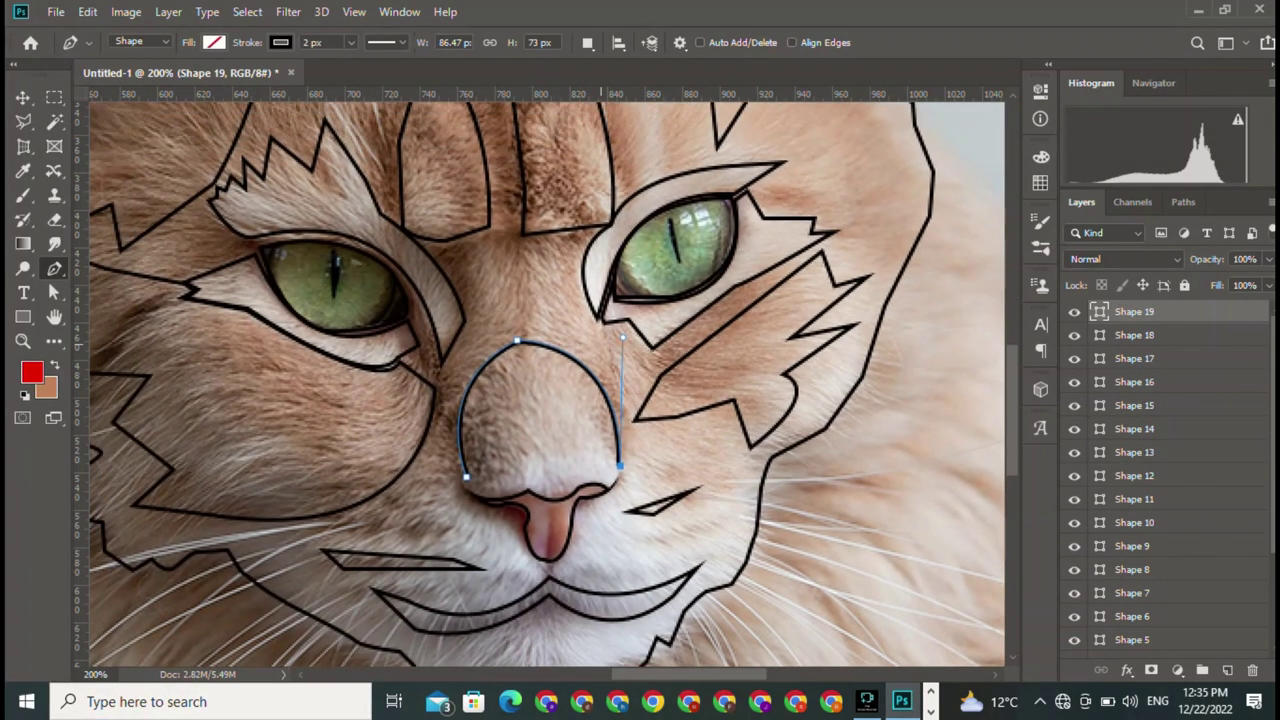
scroll(540, 383, "down", 5)
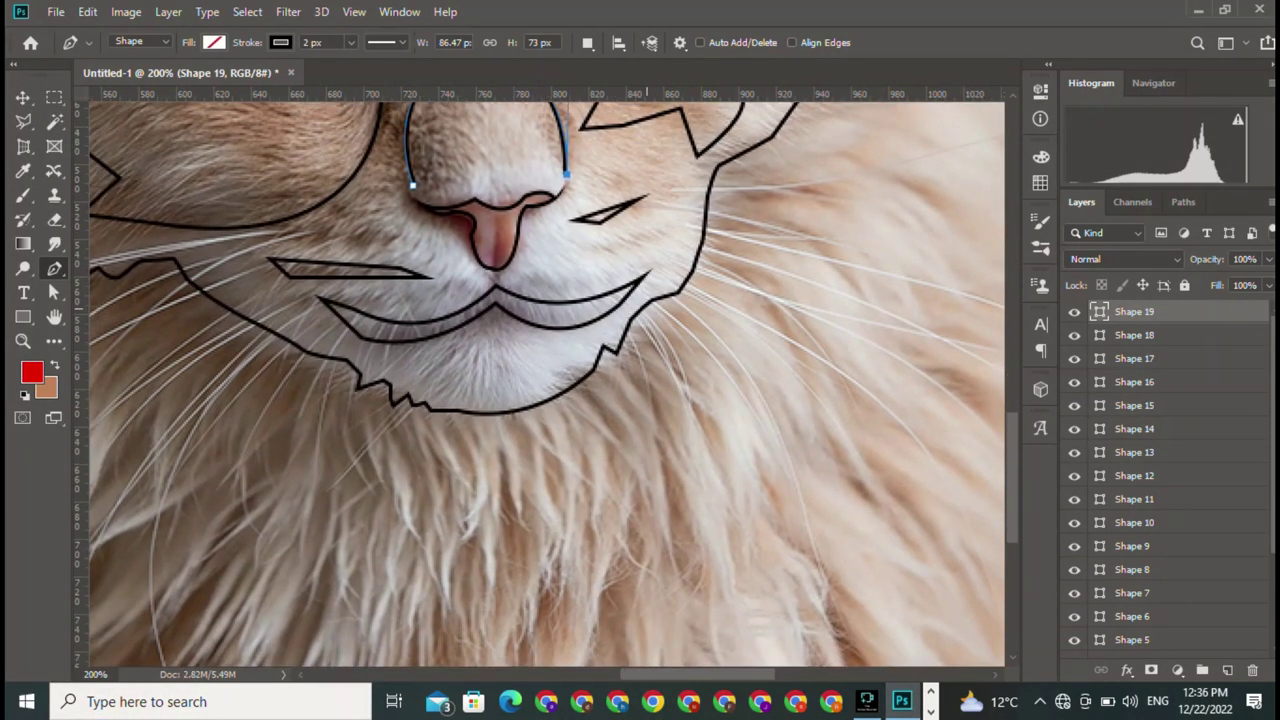
key("Escape")
key("v")
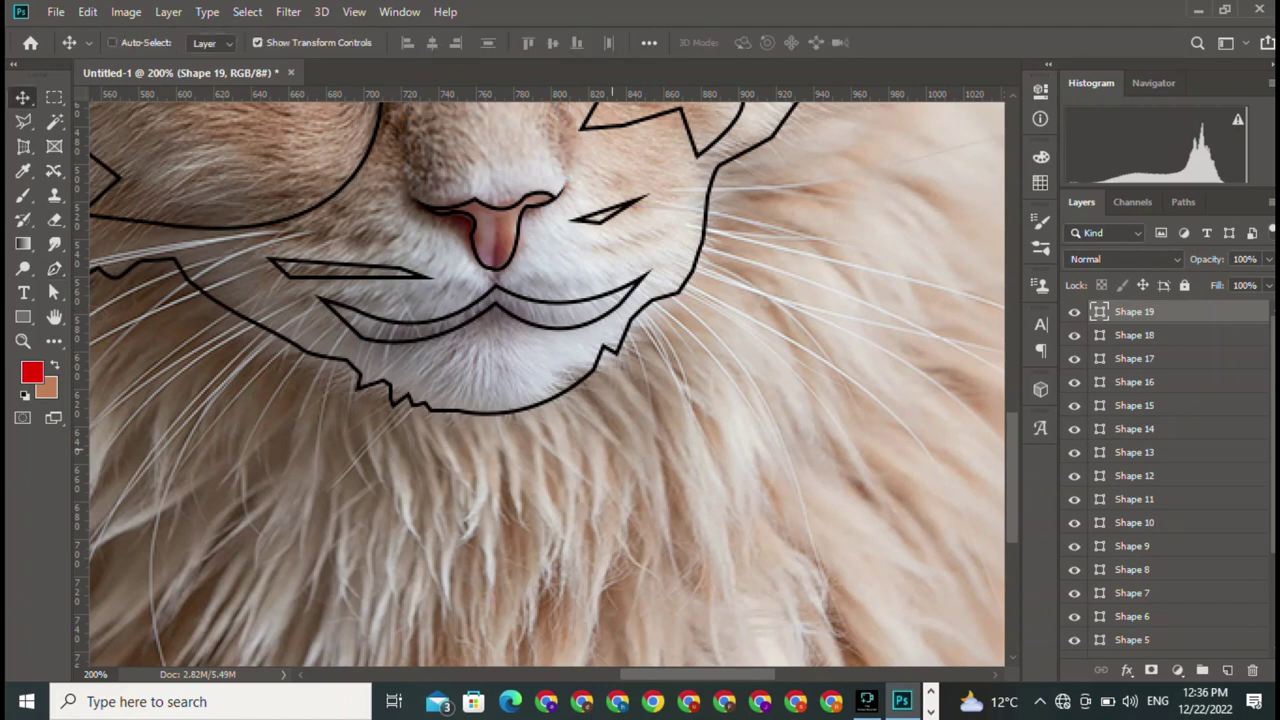
Zoom out to review all nineteen outlines, recentre on the face, and select Shape 1
key("ctrl+minus")
key("ctrl+minus")
key("ctrl+minus")
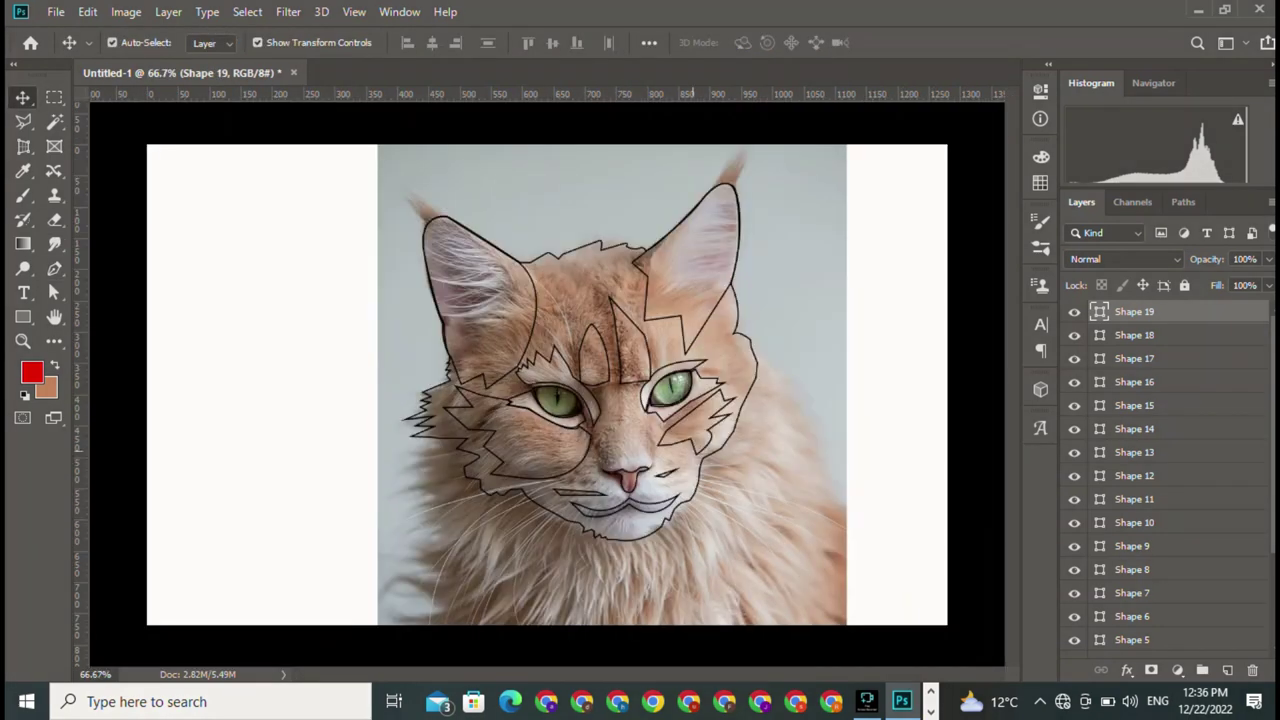
key("ctrl+plus")
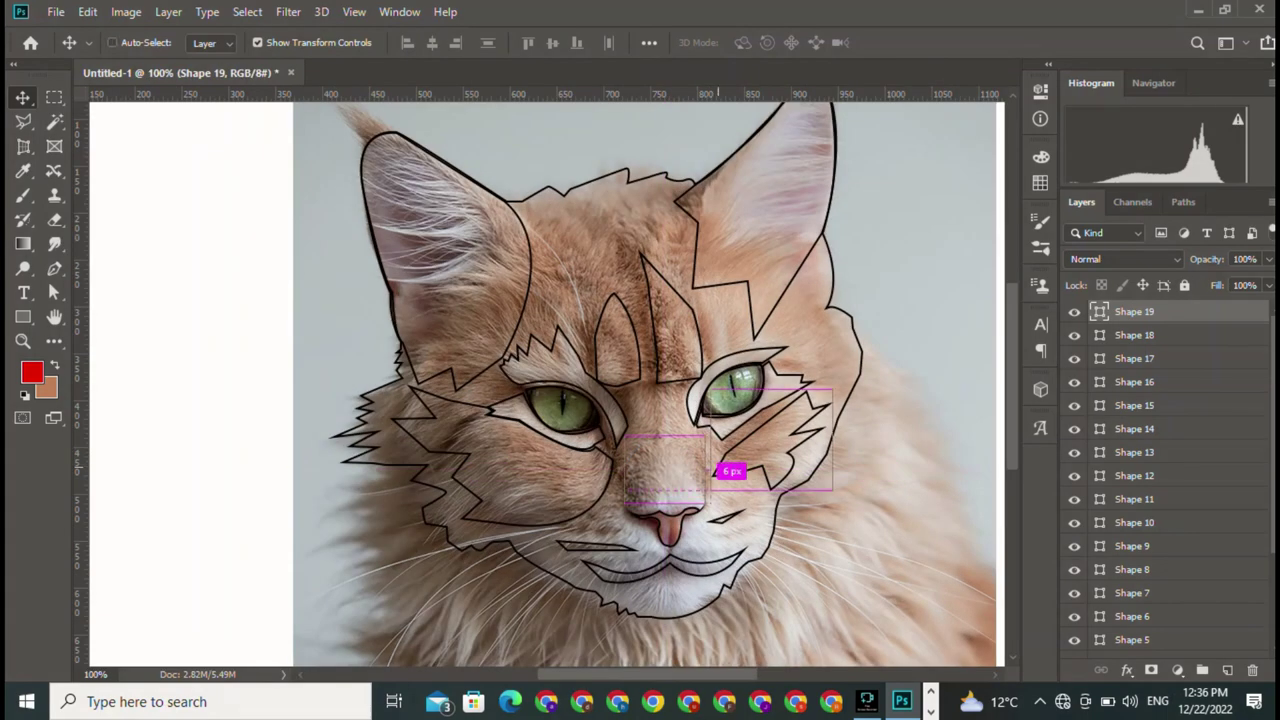
left_click_drag(665, 470, 415, 305)
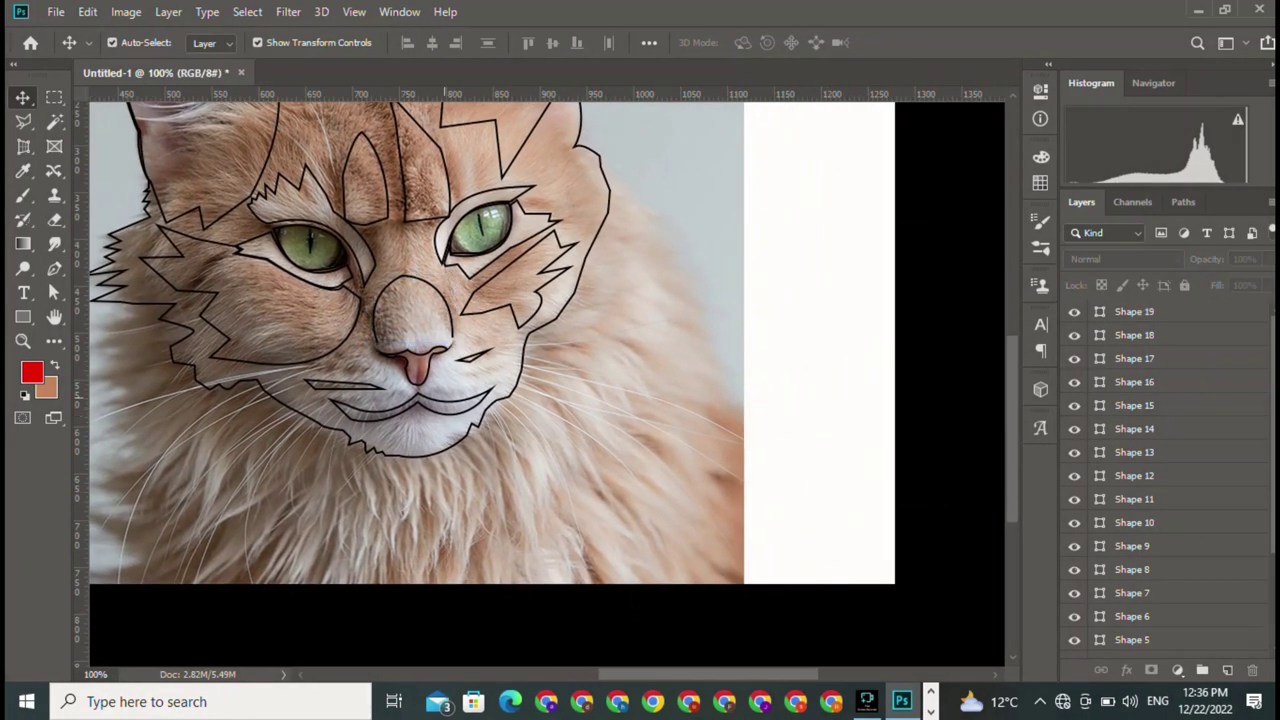
left_click(413, 308)
left_click_drag(413, 308, 526, 423)
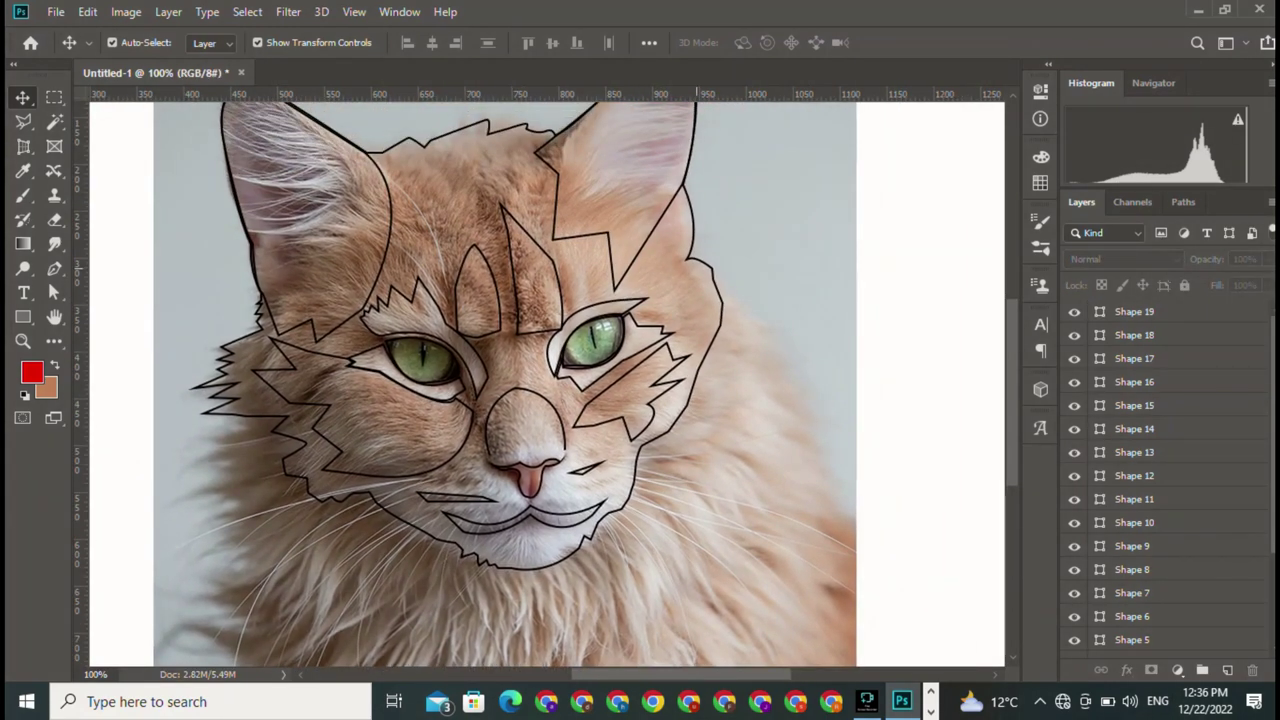
left_click(455, 303)
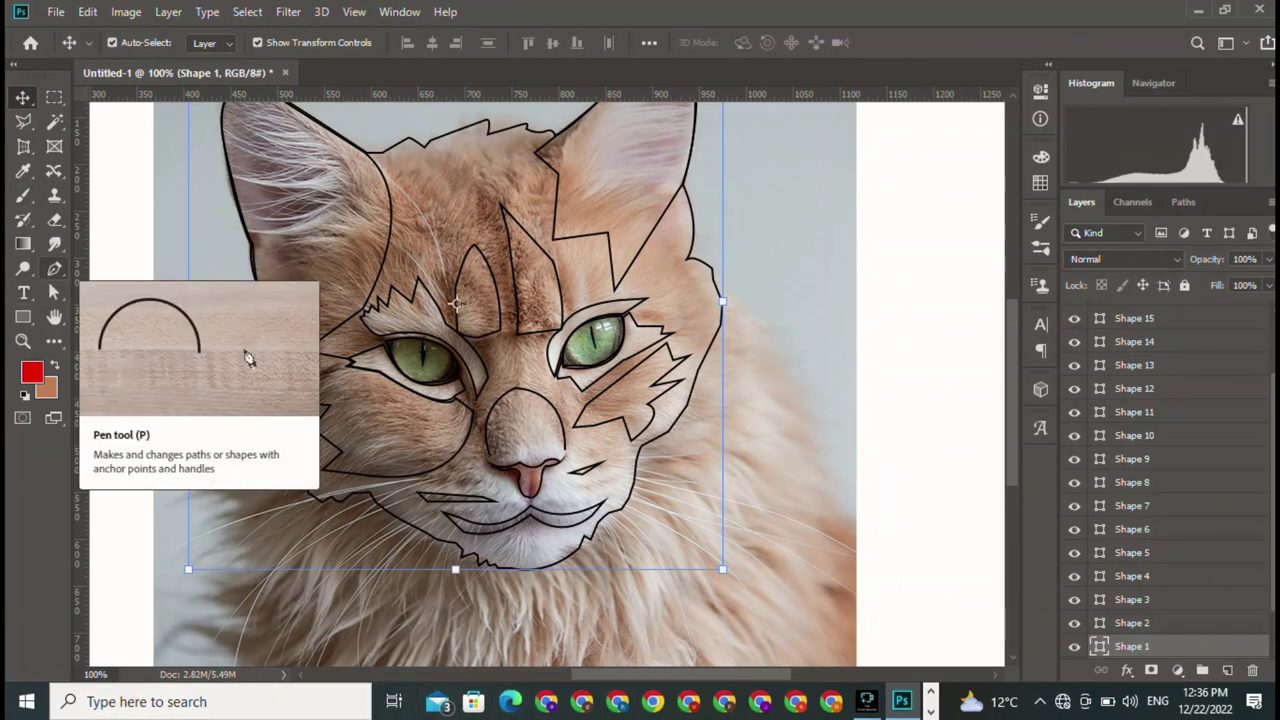
Fill Shape 1, the whole head outline, with a flat brown swatch
left_click(54, 268)
left_click(214, 42)
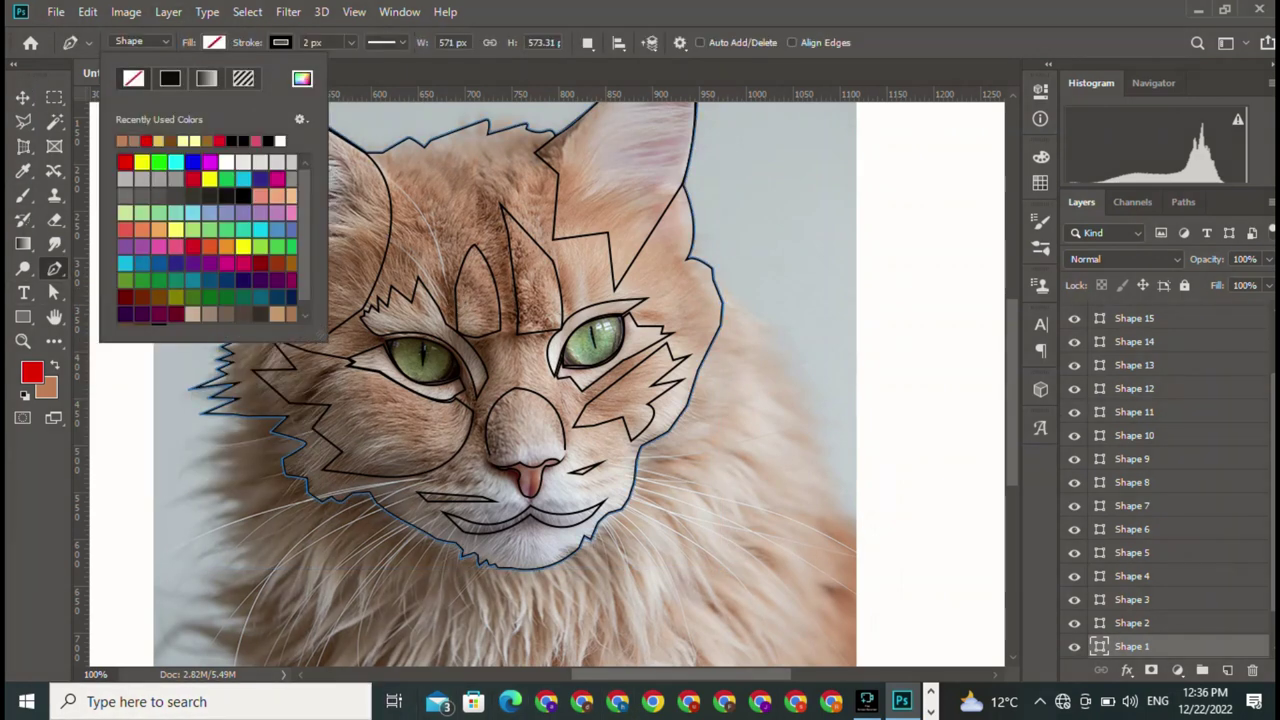
left_click(121, 140)
key("v")
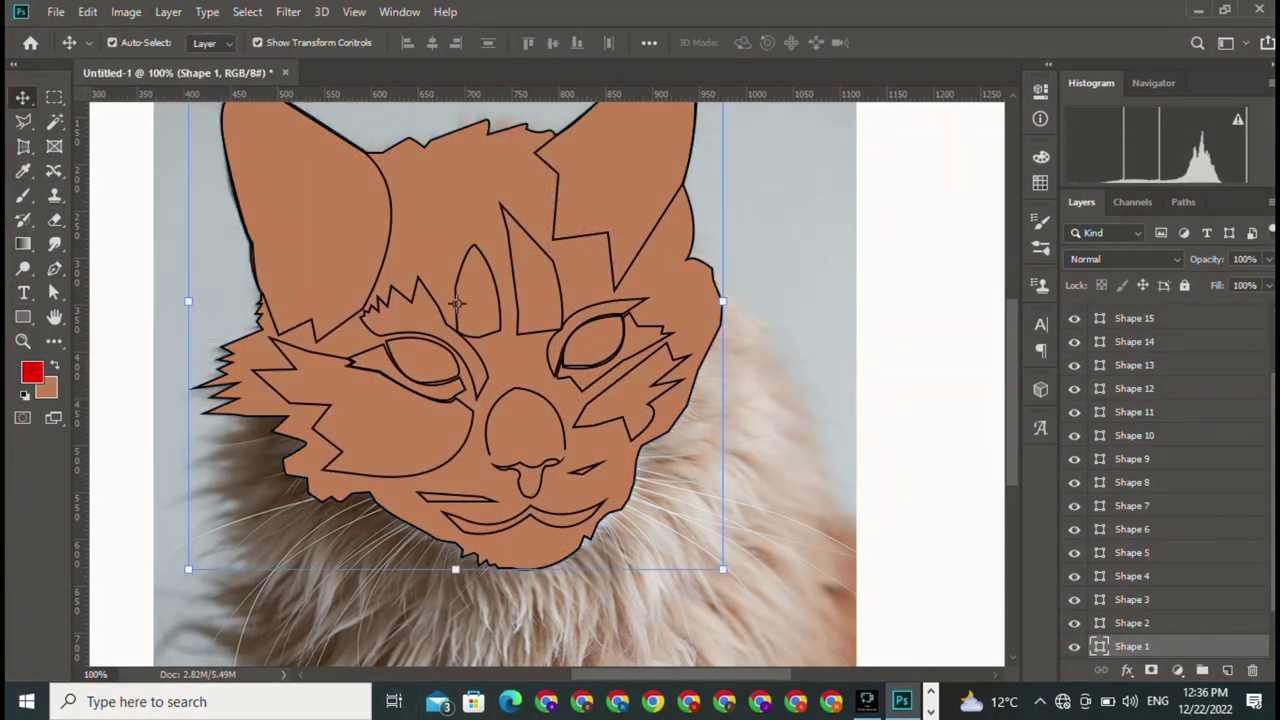
left_click(54, 268)
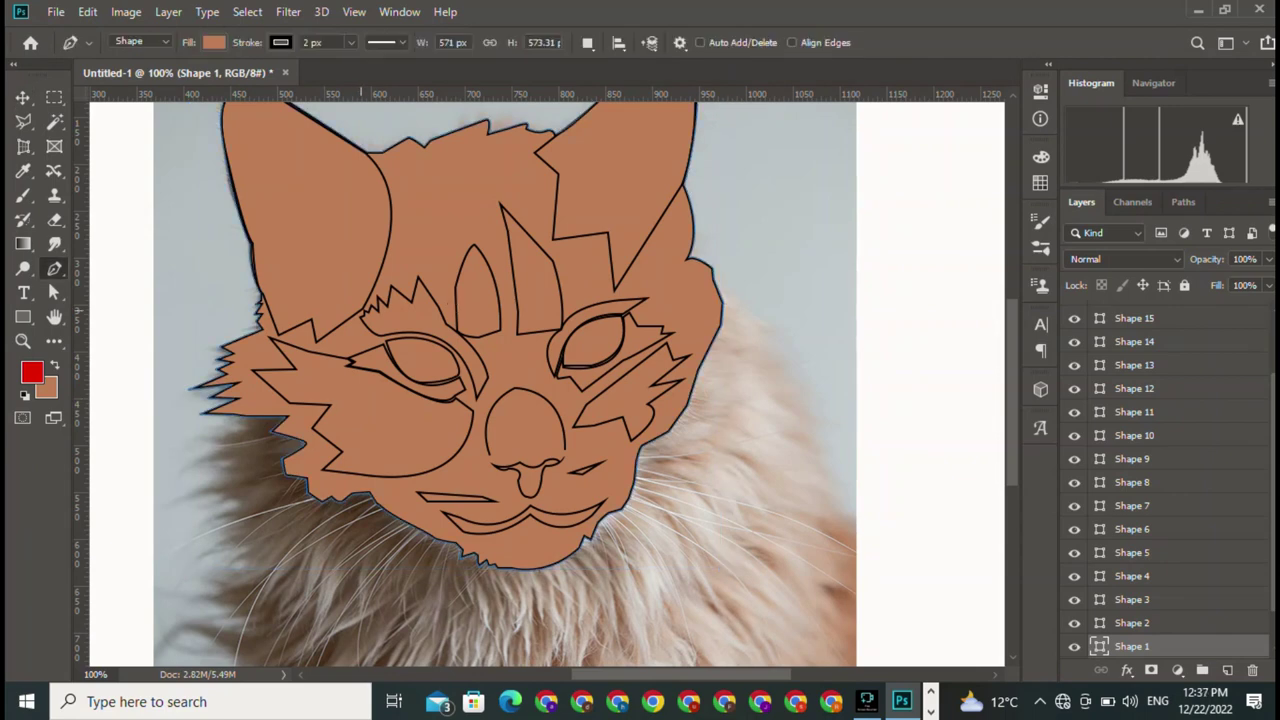
key("v")
Select the left-ear shape and set the background colour to orange #e67625
left_click(455, 302)
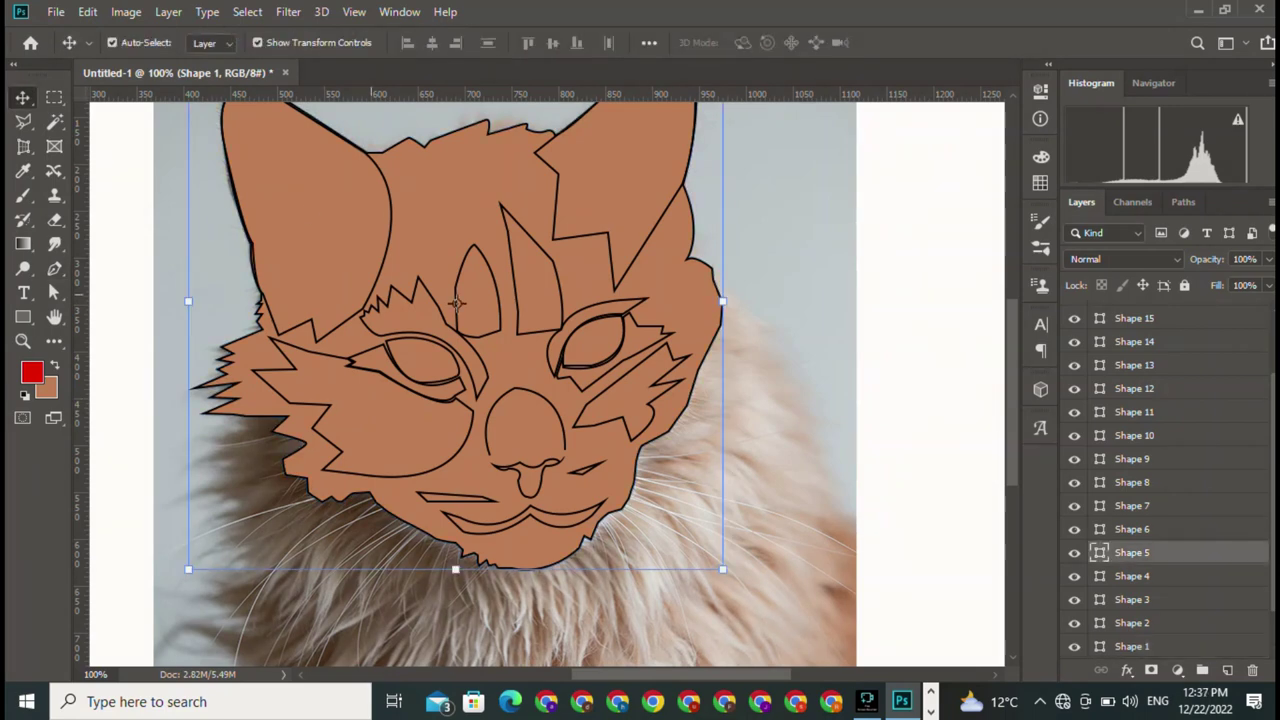
left_click(22, 170)
left_click(45, 386)
left_click(900, 300)
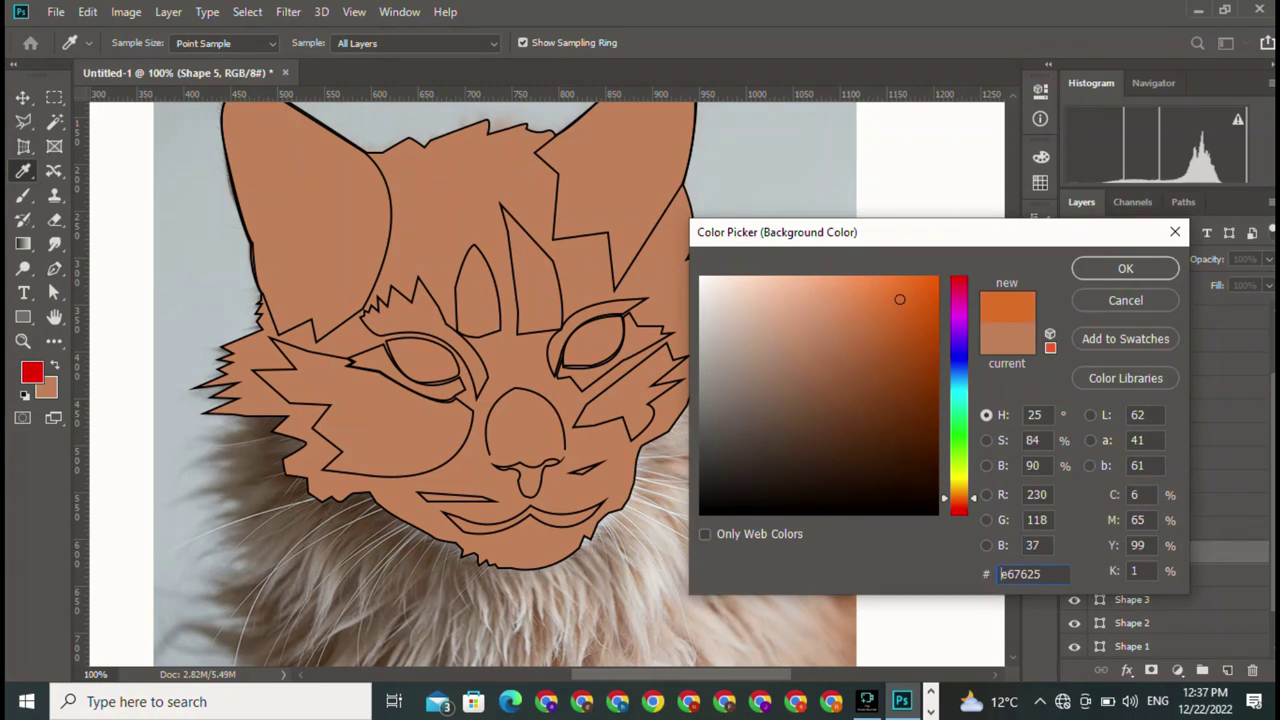
left_click(1123, 268)
key("Delete")
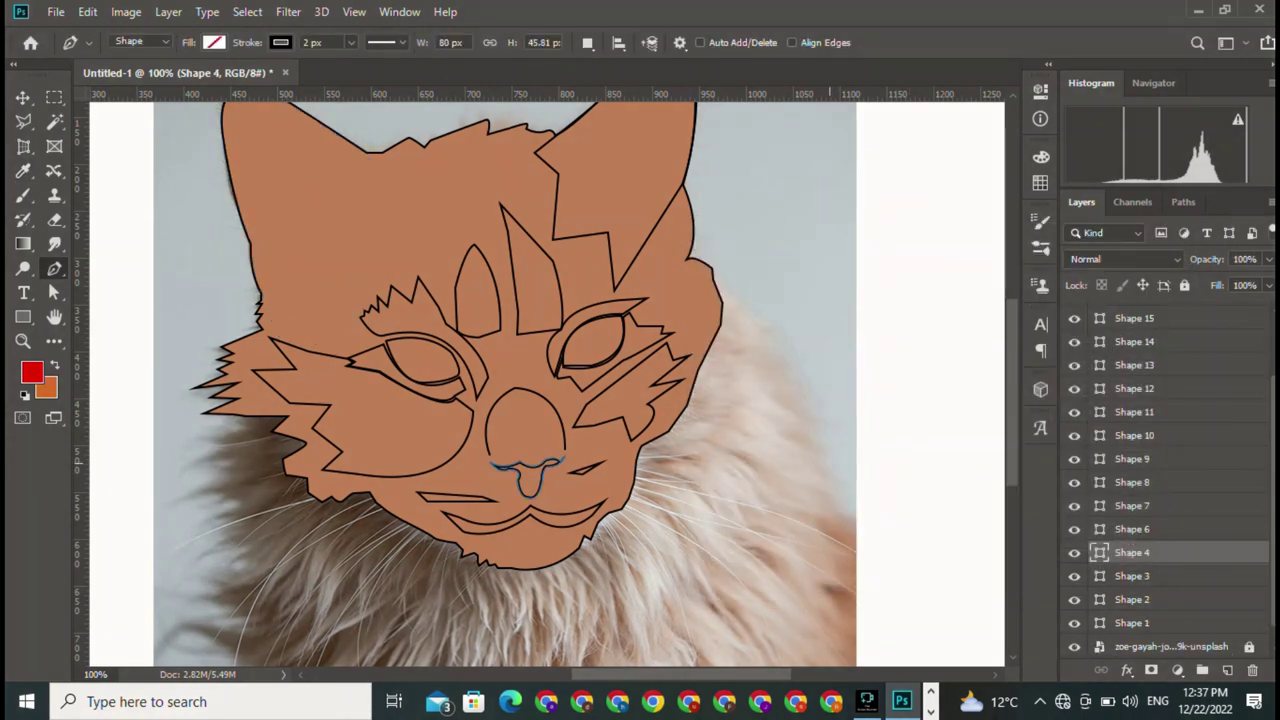
key("ctrl+z")
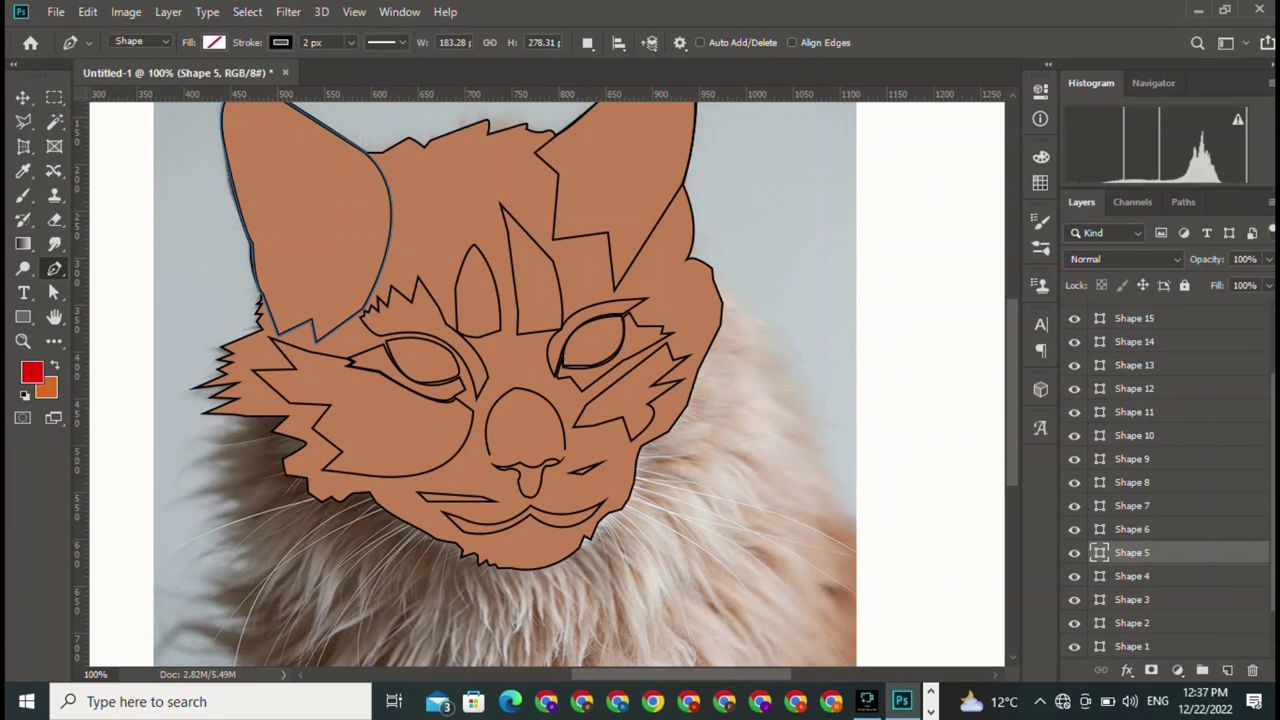
Fill both ear shapes, Shape 5 and Shape 6, with orange
left_click(213, 42)
left_click(118, 132)
key("Return")
key("v")
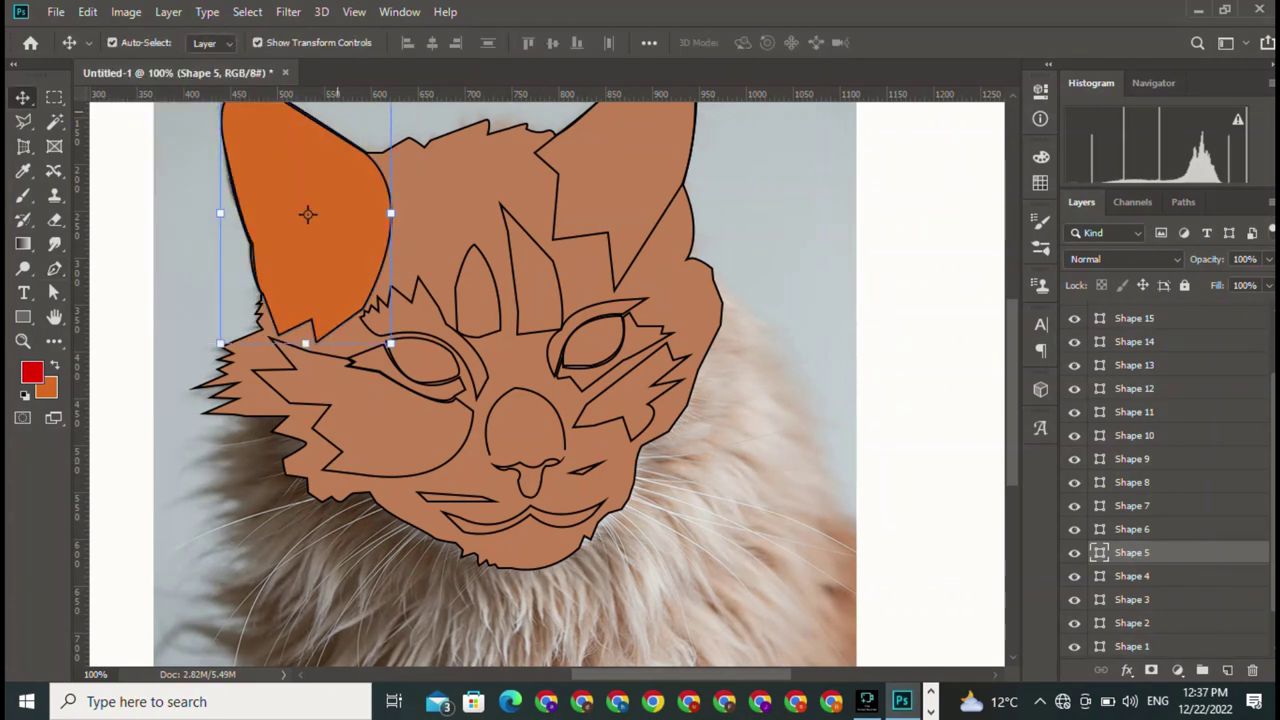
left_click(562, 173)
left_click(54, 268)
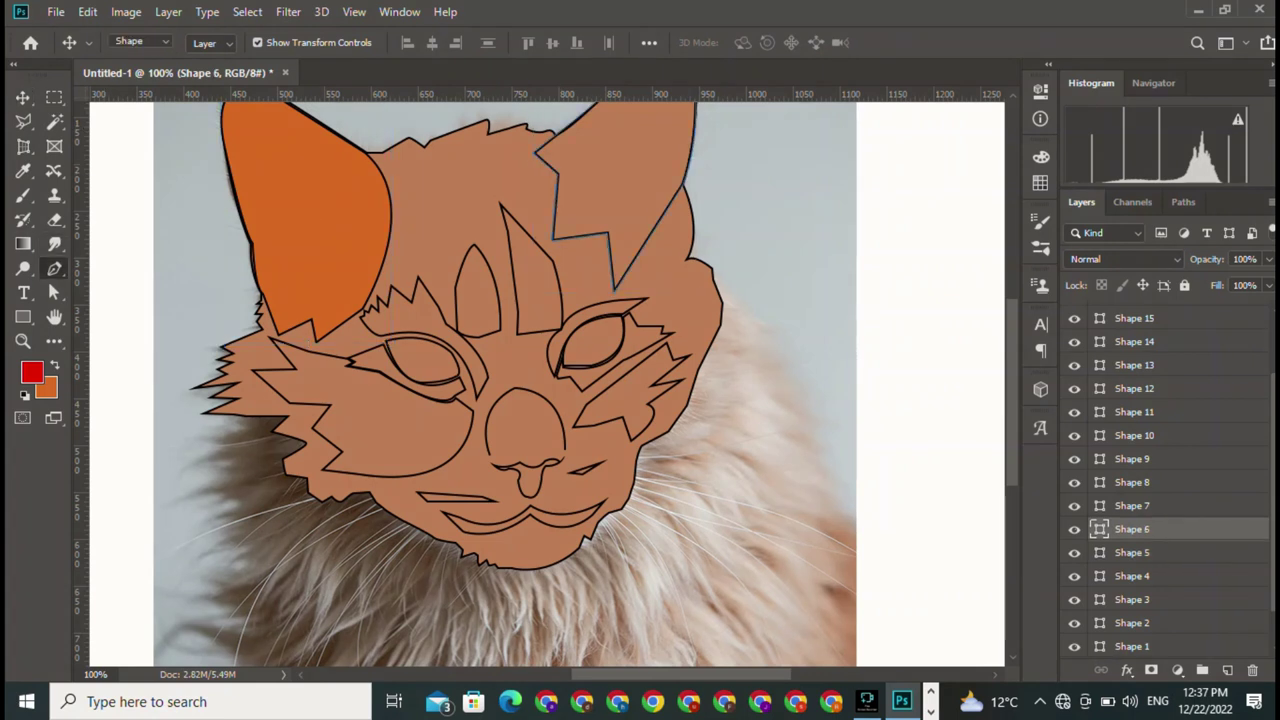
left_click(213, 42)
left_click(118, 132)
key("Return")
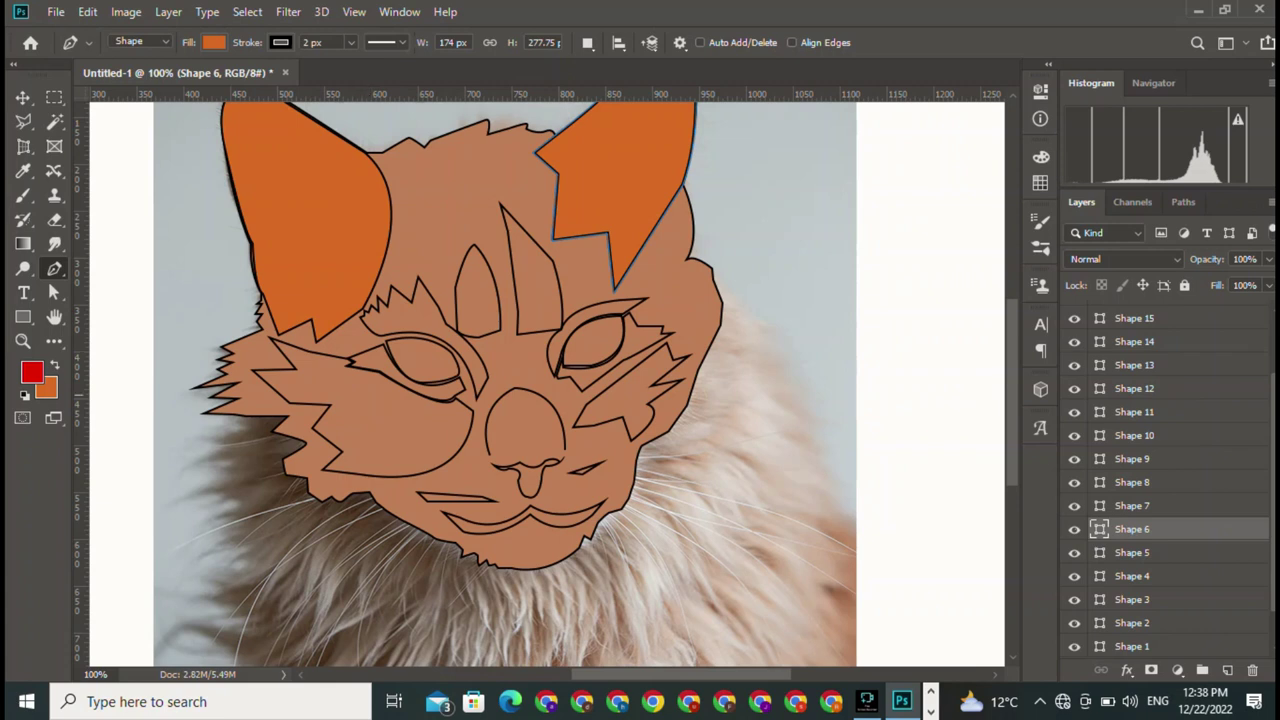
Set the face shape (Shape 1) to No Color fill so the photo shows through its outlines
key("v")
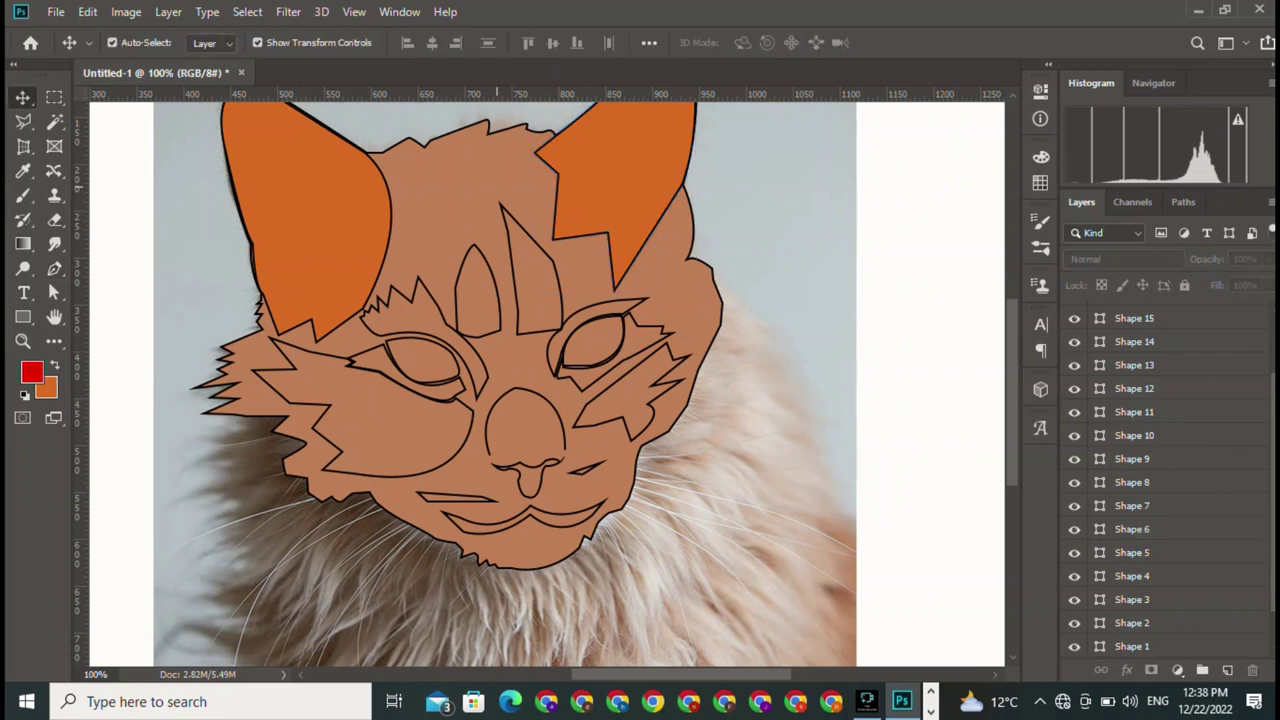
left_click(616, 165)
left_click(457, 286)
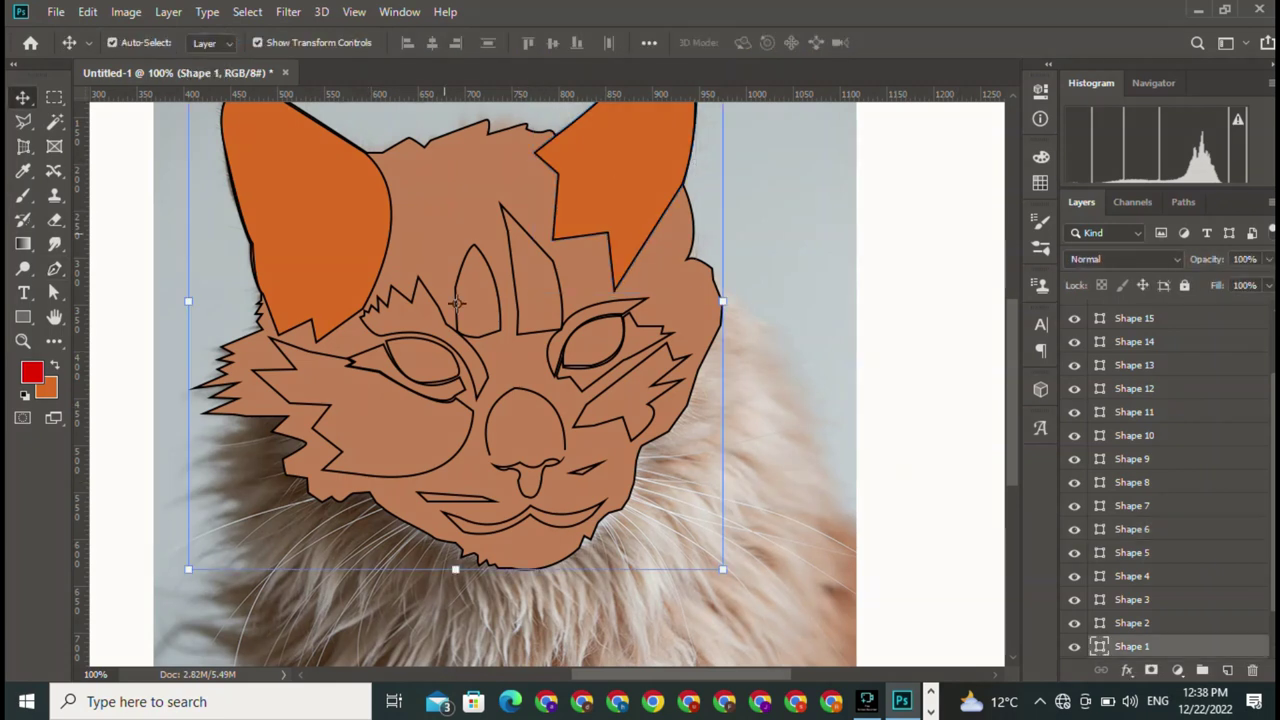
key("p")
left_click(213, 42)
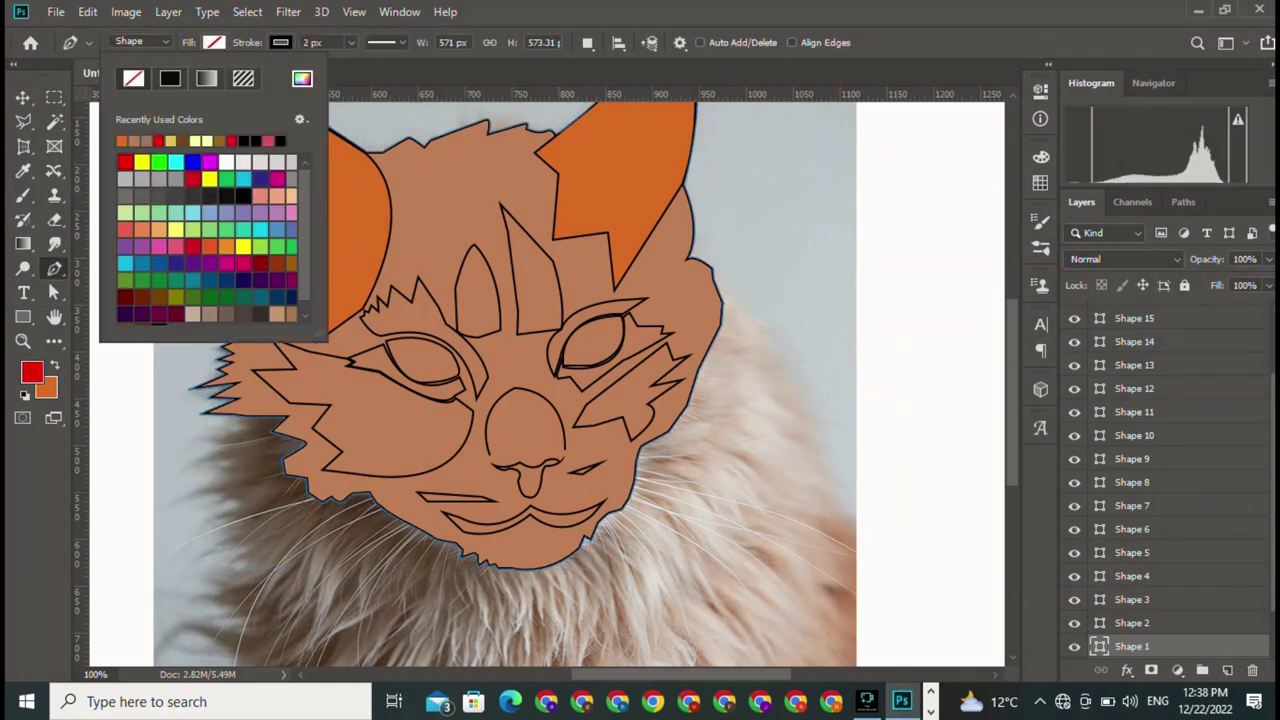
left_click(128, 77)
key("v")
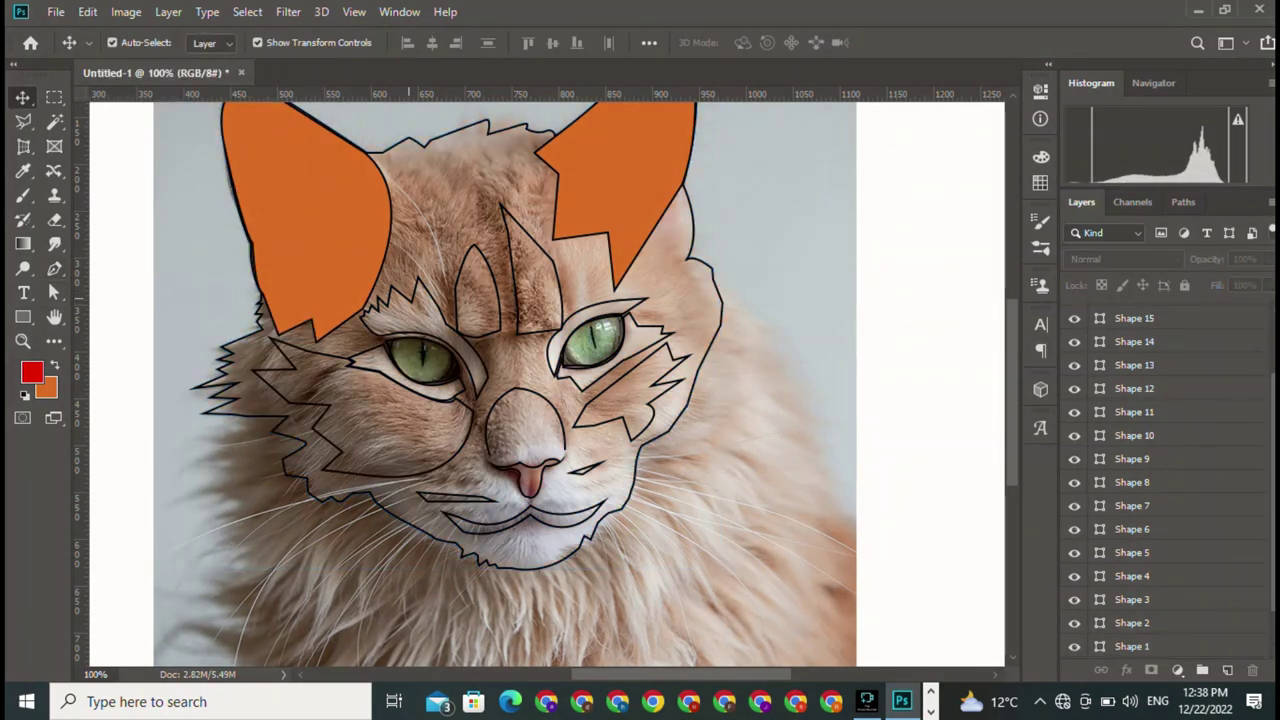
Fill the patch above the left eye with white
left_click(470, 370)
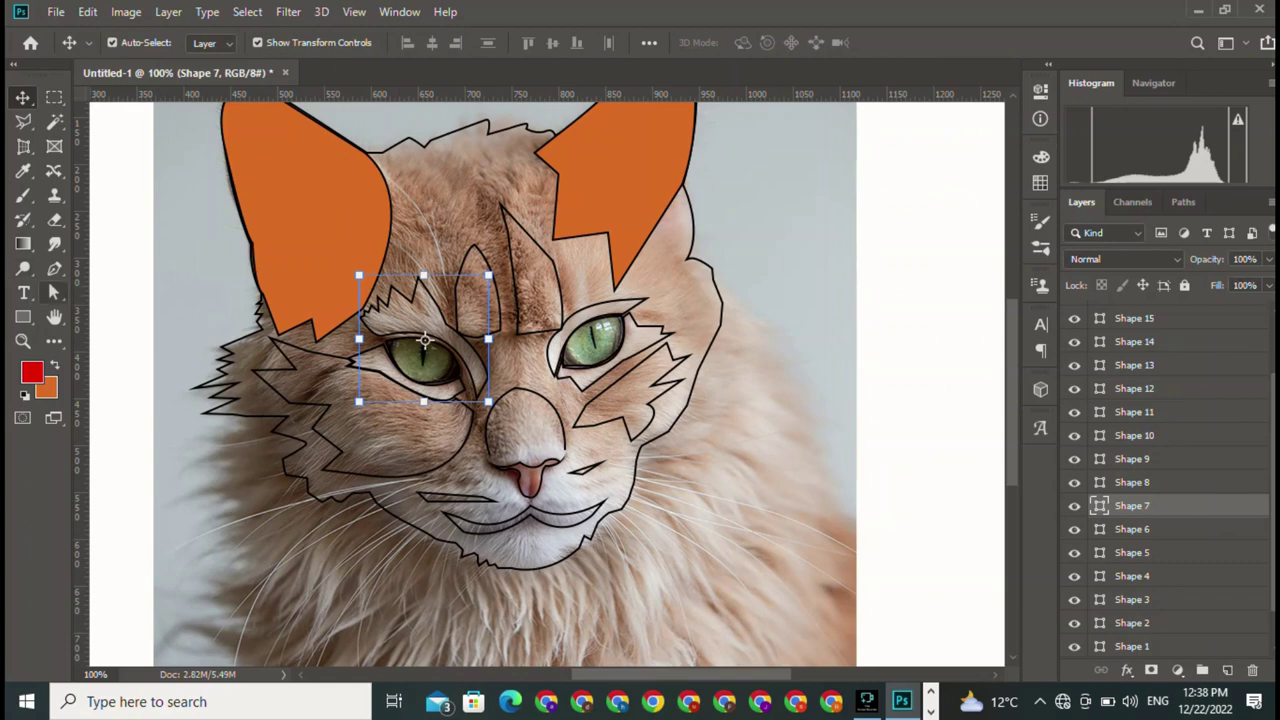
left_click(54, 268)
left_click(213, 42)
left_click(226, 162)
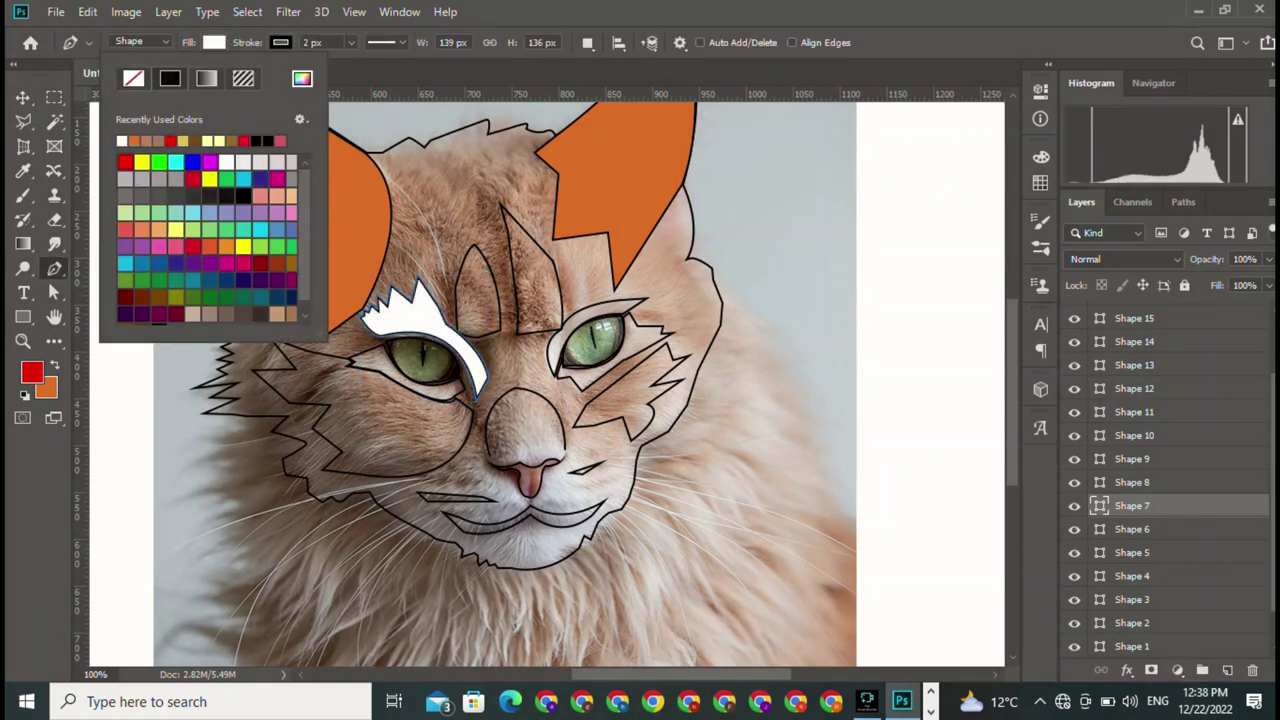
key("Escape")
key("v")
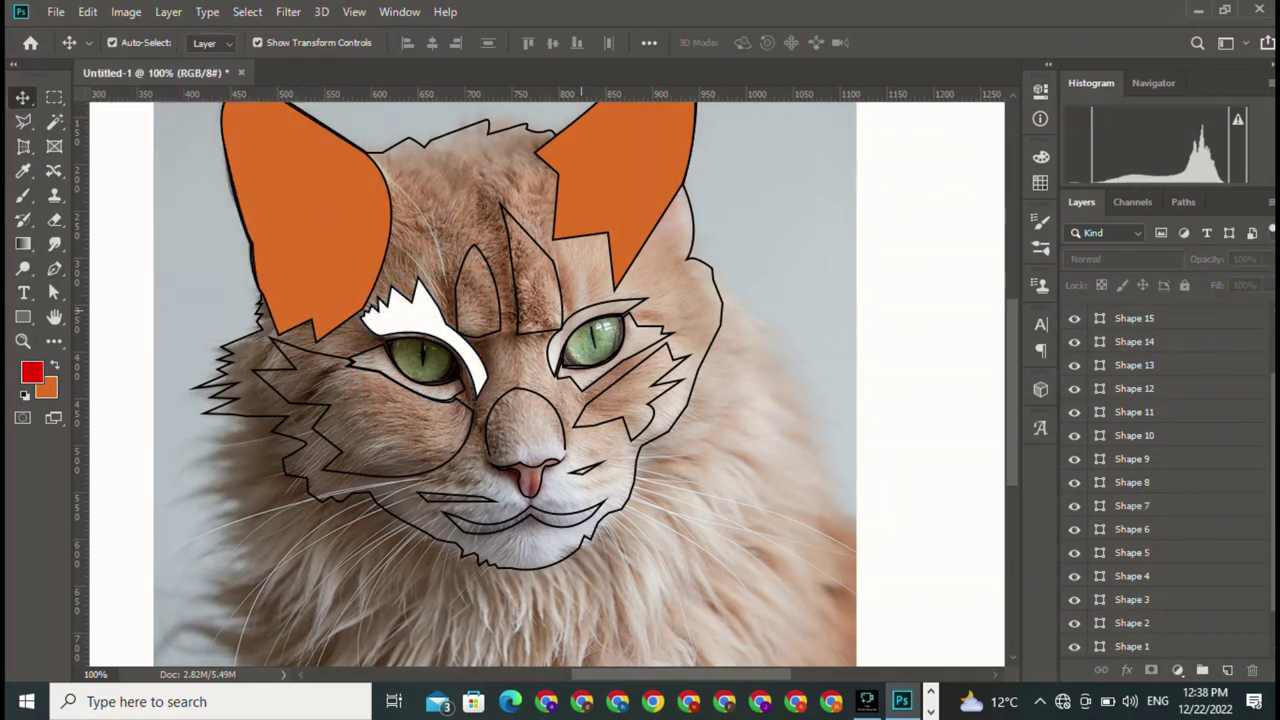
Fill the right-eye outline shape with white, then deselect it
left_click(600, 308)
key("p")
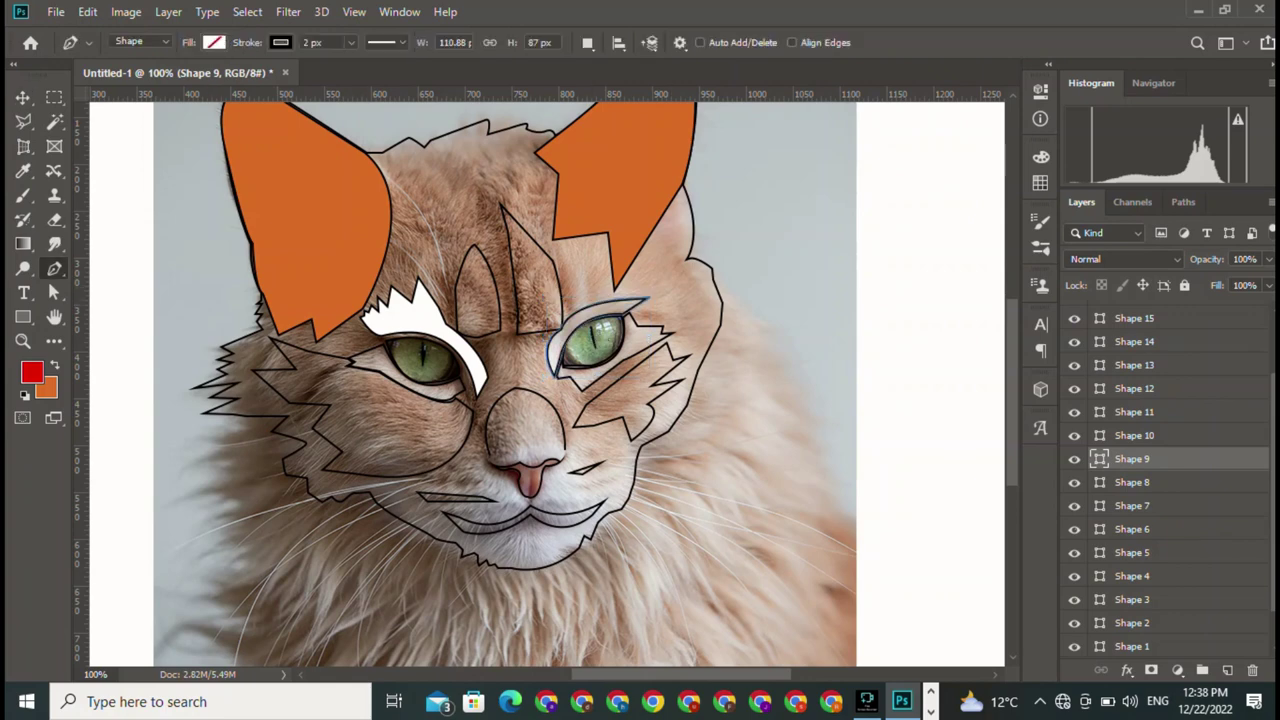
left_click(213, 42)
left_click(226, 162)
key("Escape")
key("v")
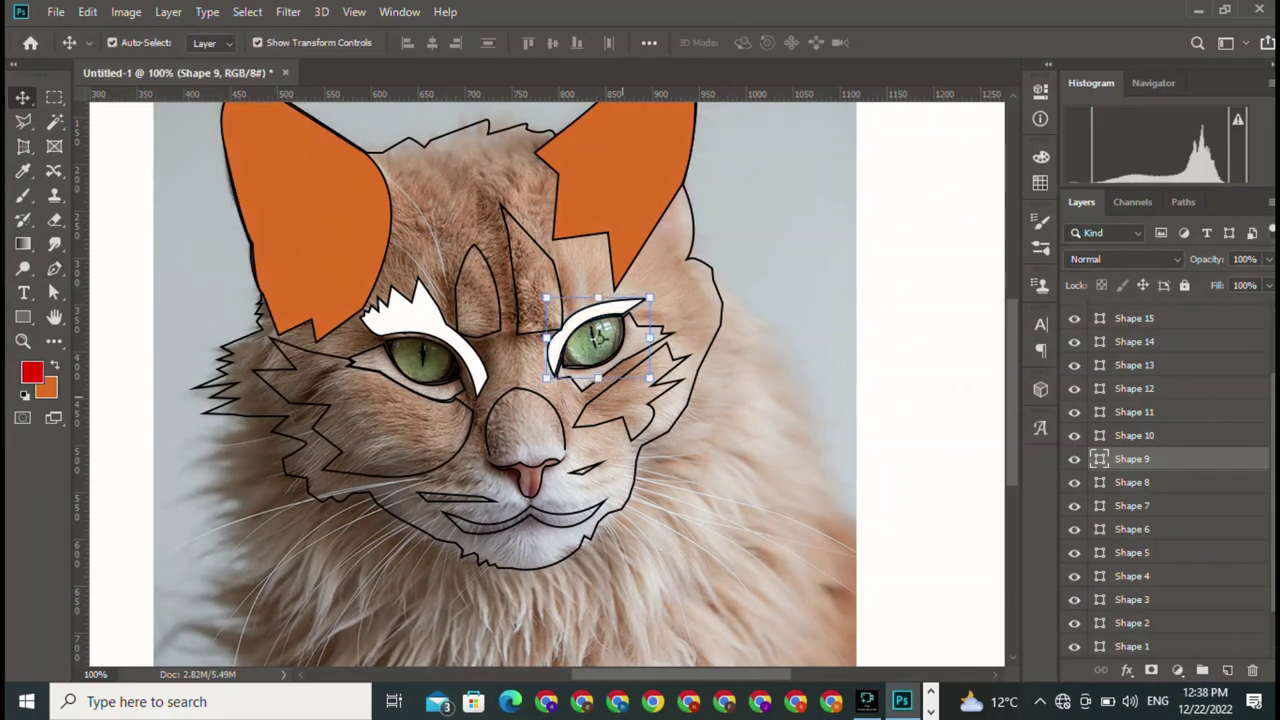
key("p")
key("v")
key("ctrl+d")
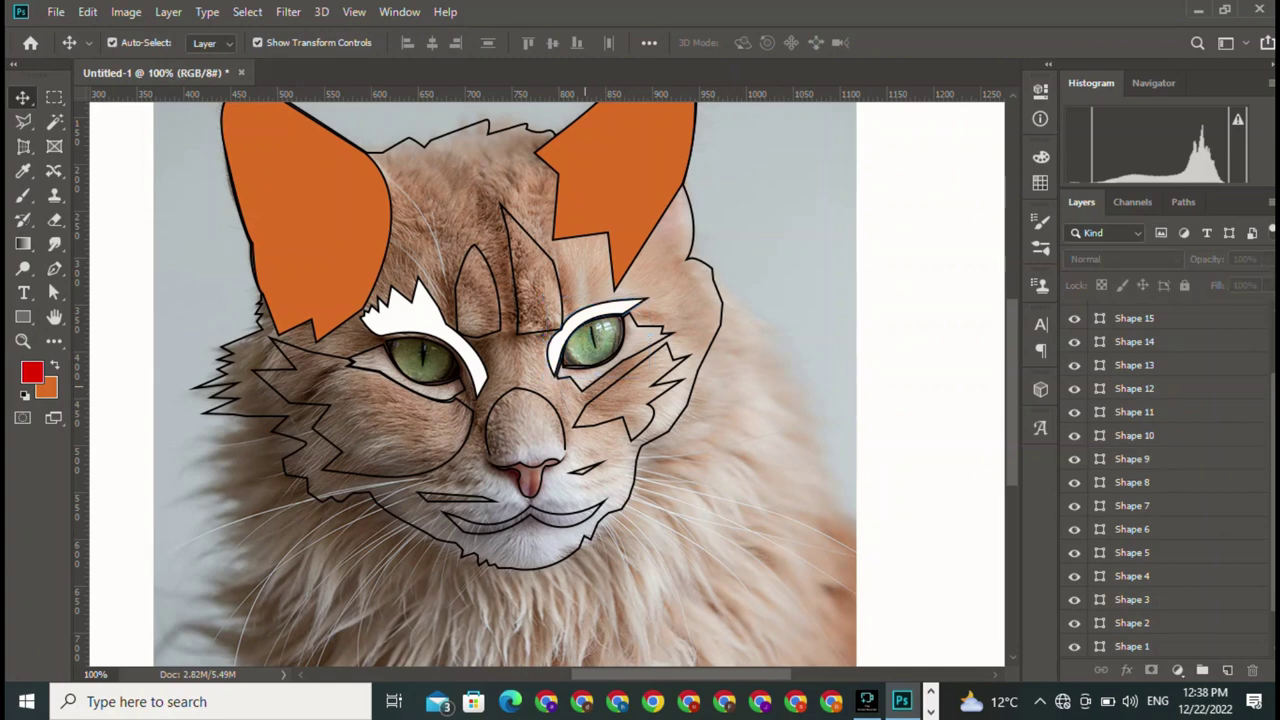
Fill the second shape around the right eye with white
left_click(585, 375)
key("p")
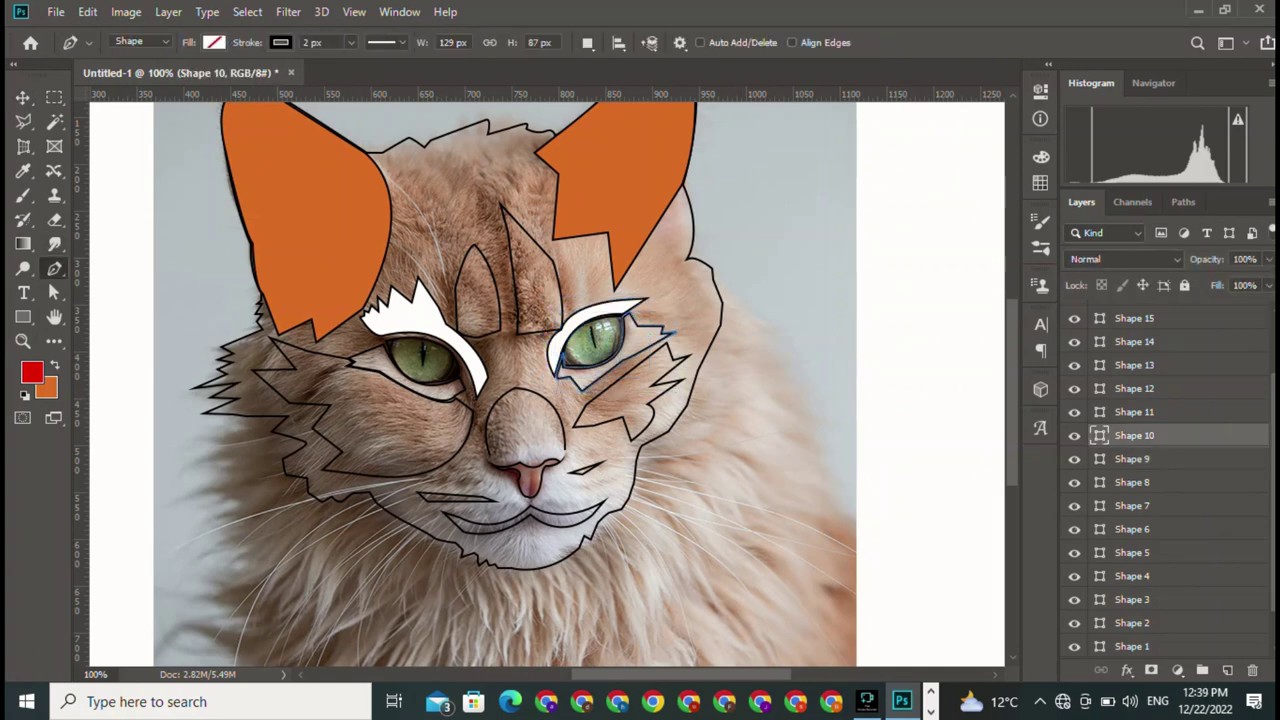
left_click(213, 42)
left_click(226, 162)
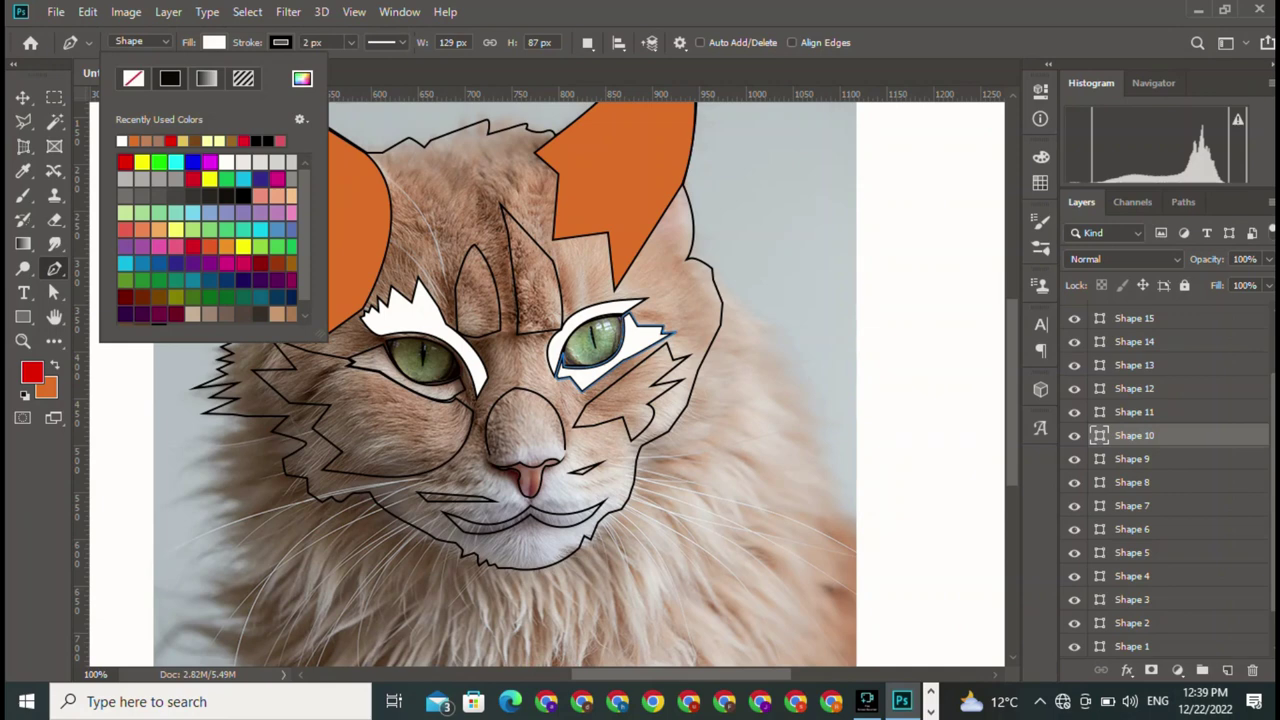
key("Escape")
key("v")
Fill the left-eye outline shape with white
left_click(400, 365)
key("p")
left_click(213, 42)
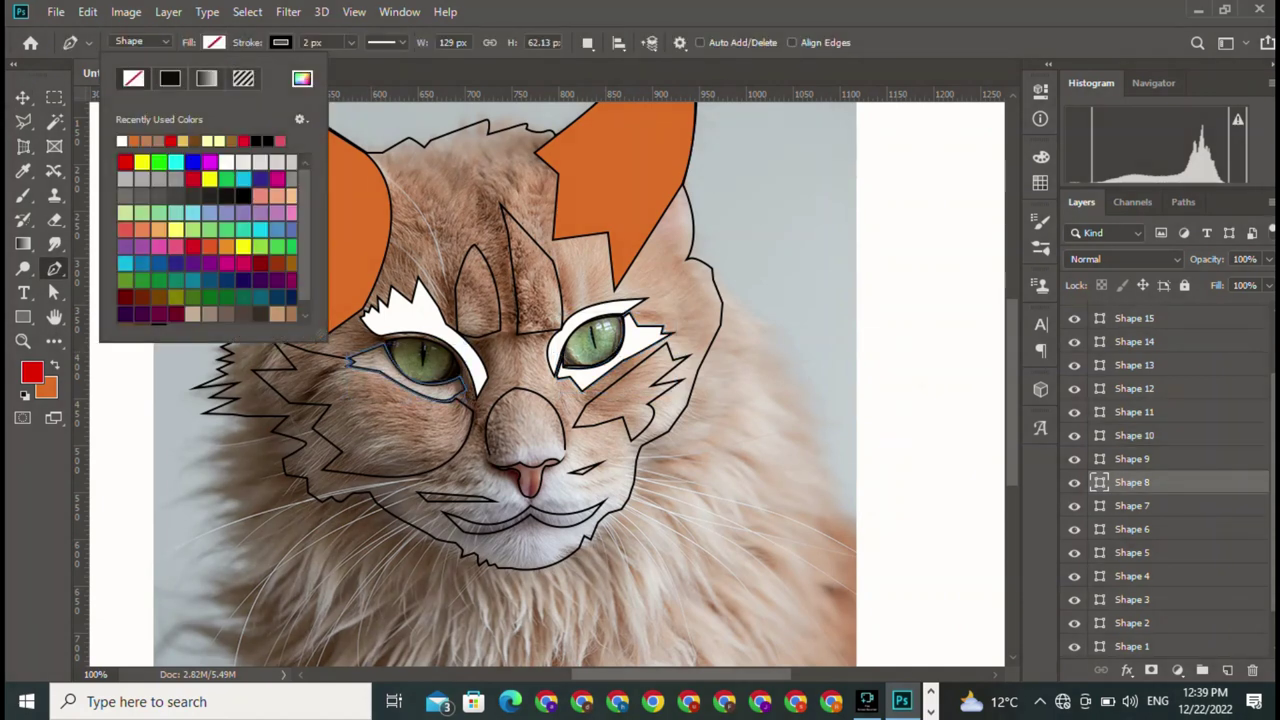
left_click(170, 78)
key("Escape")
key("v")
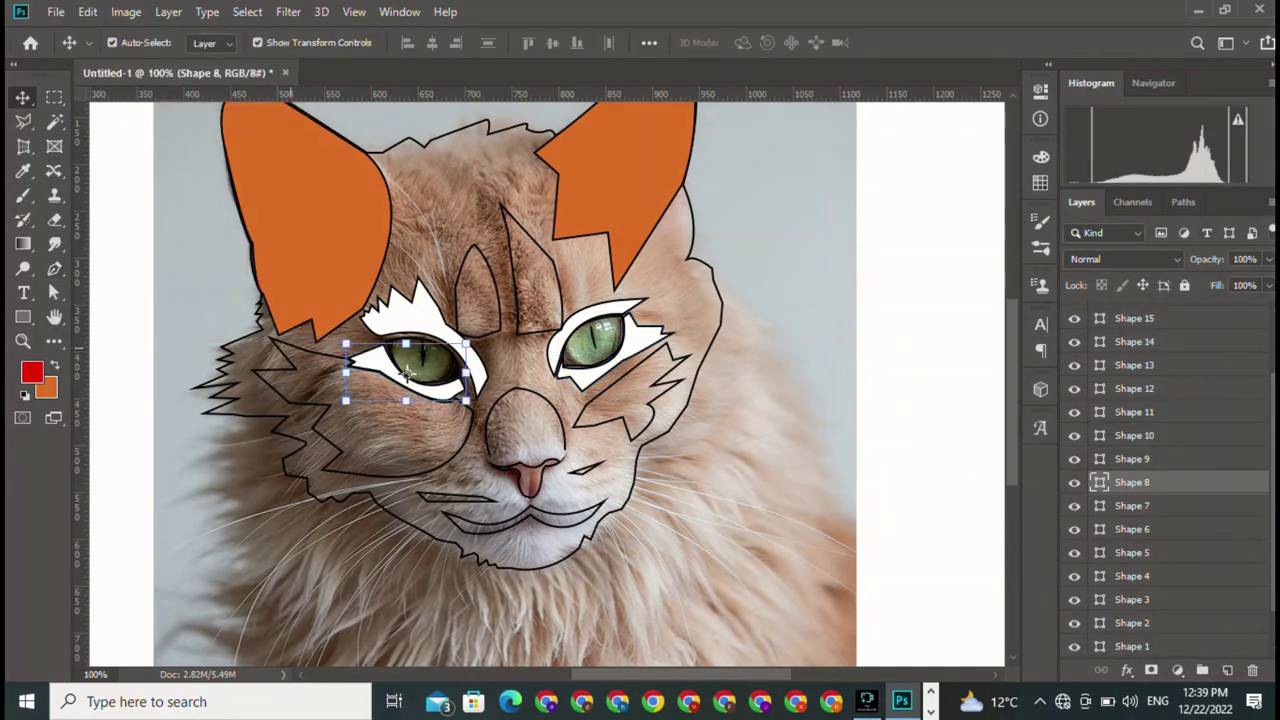
left_click(465, 405)
Give the left cheek patch an orange fill from the swatches
key("p")
left_click(213, 42)
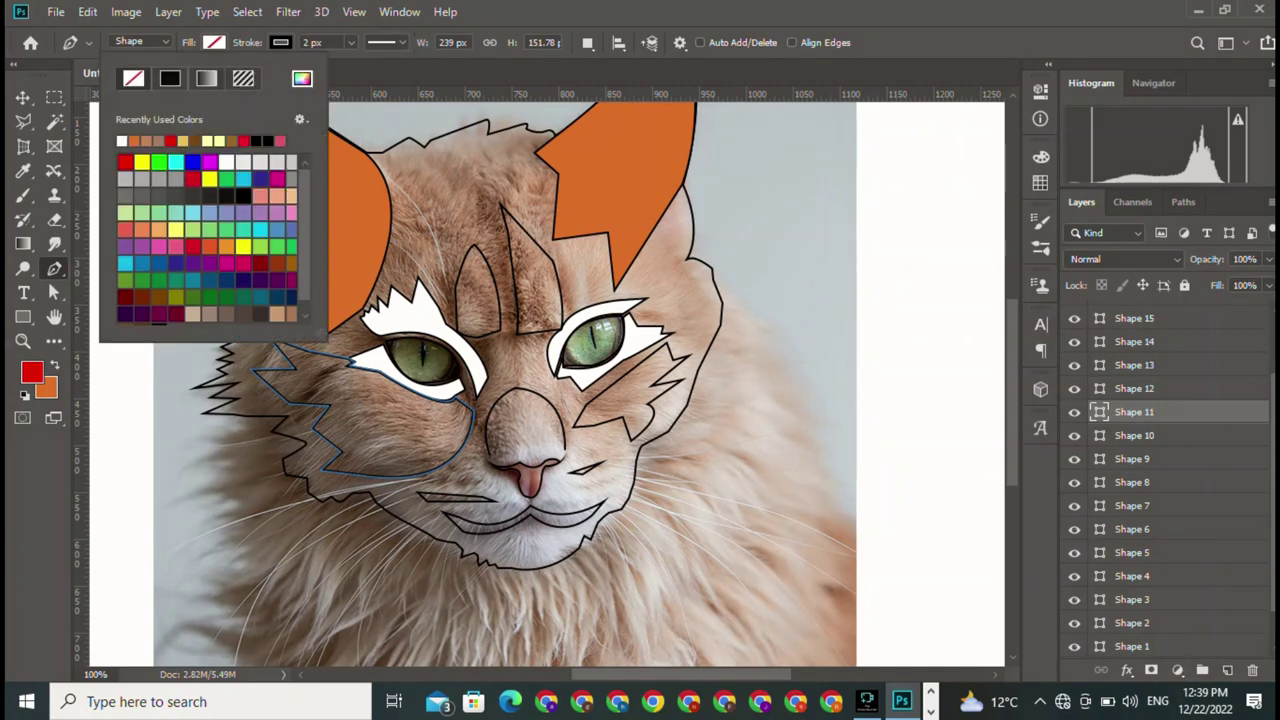
left_click(134, 140)
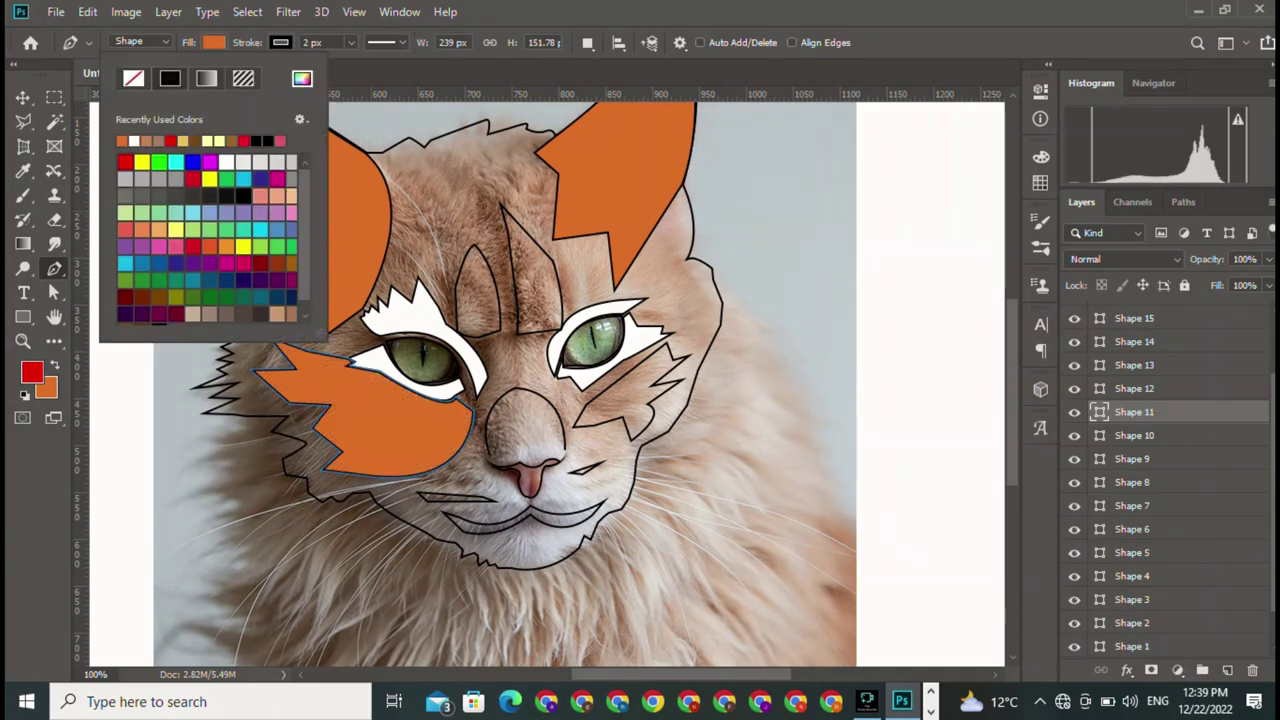
key("Escape")
Choose beige cfb9a4 in the Color Picker and apply it as the cheek patch fill
left_click(45, 387)
key("i")
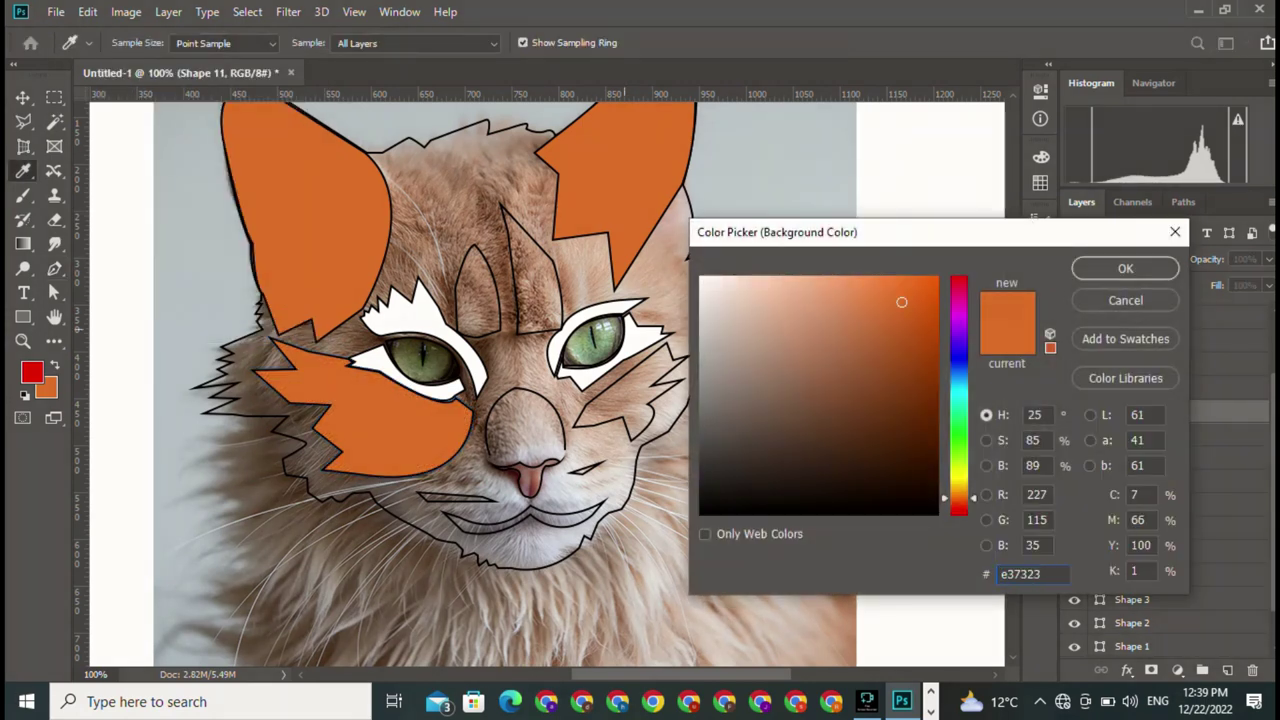
left_click(790, 351)
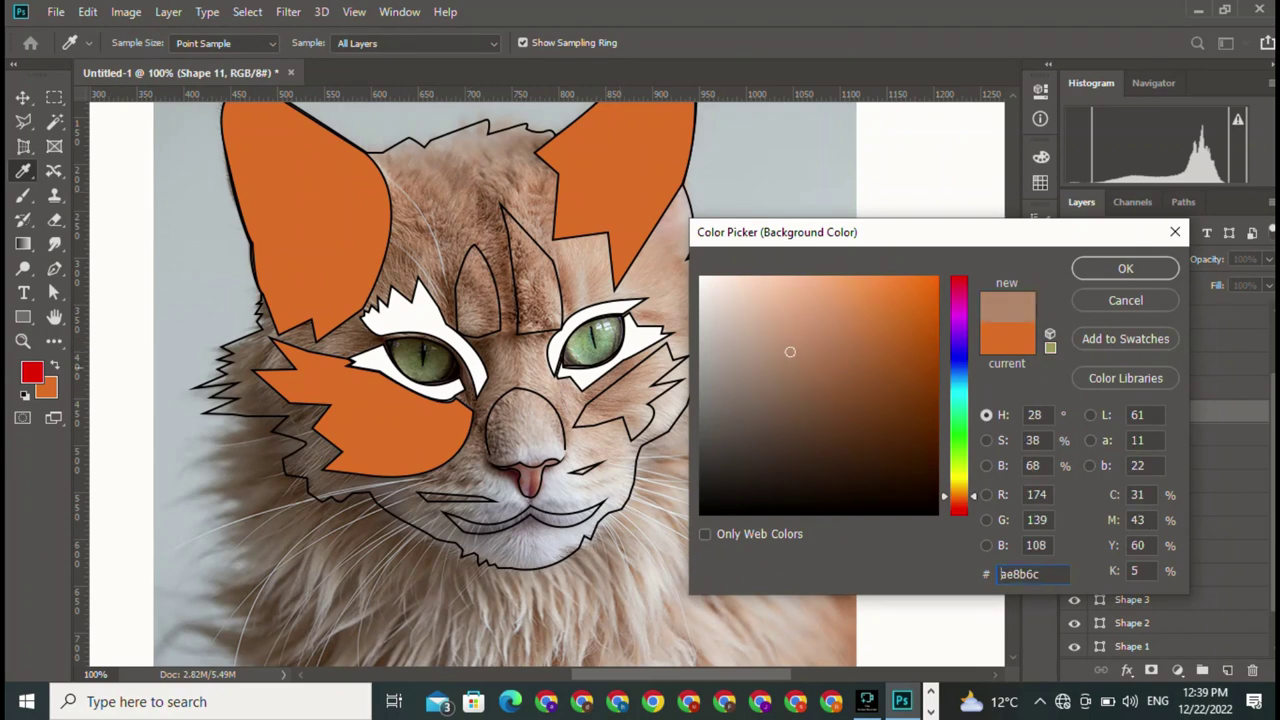
left_click(746, 333)
left_click(749, 321)
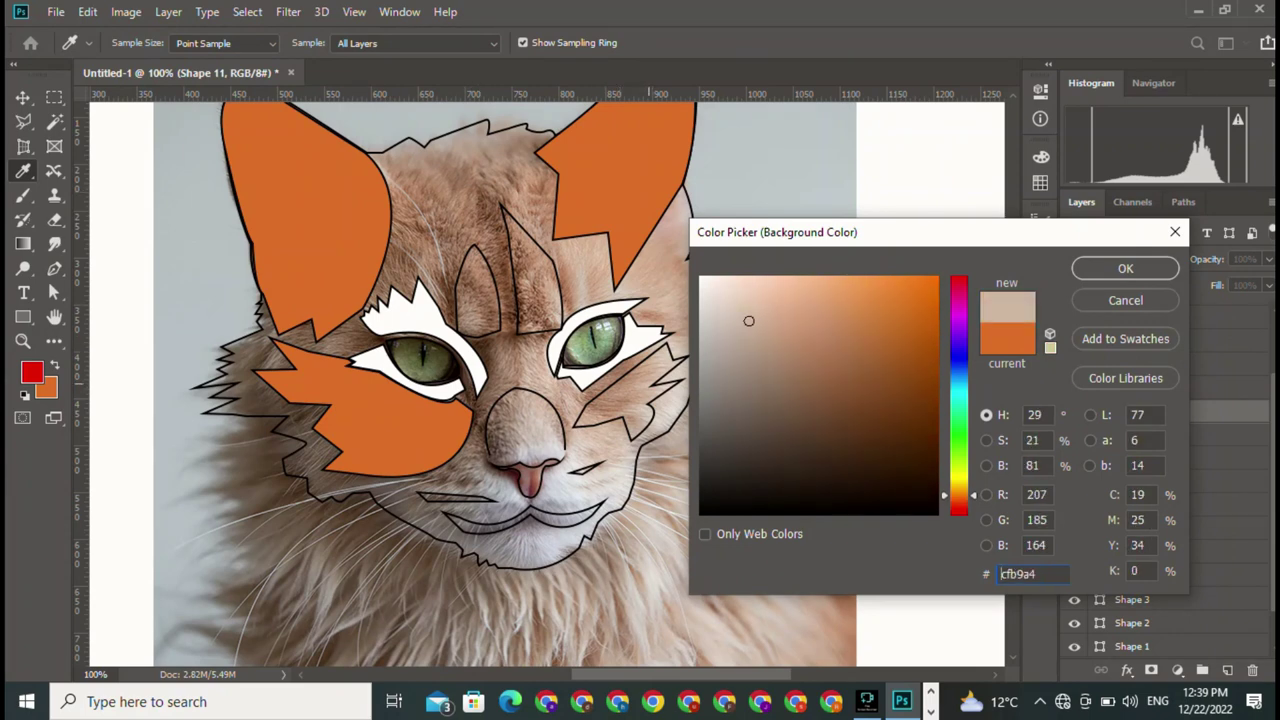
key("Return")
key("p")
key("ctrl+BackSpace")
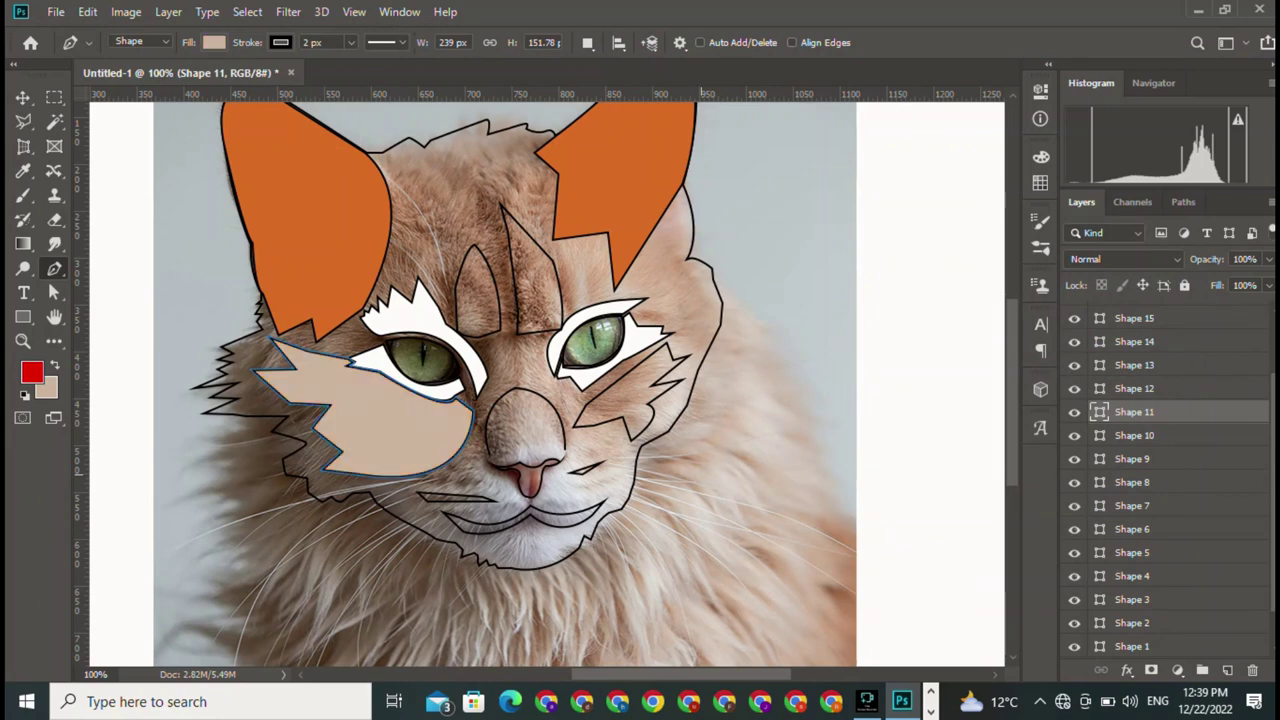
key("v")
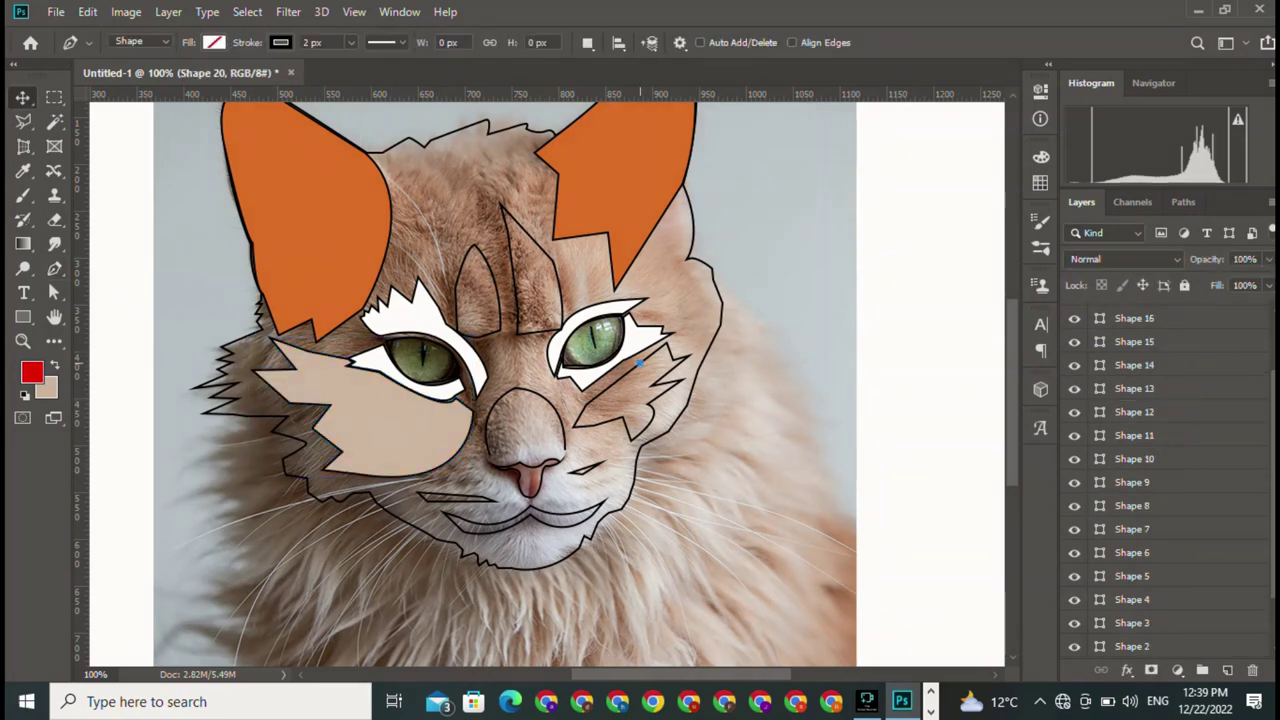
left_click(362, 407)
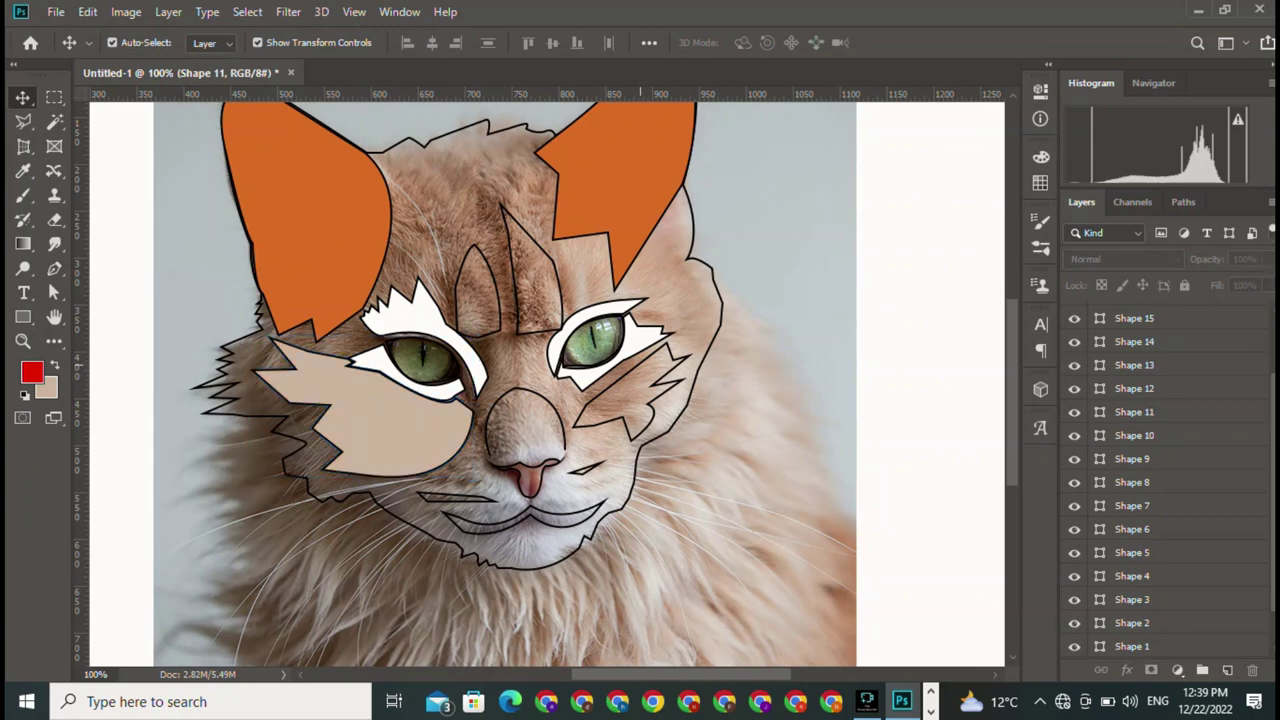
left_click(634, 393)
Fill the right cheek patch (Shape 13) with the beige swatch
key("p")
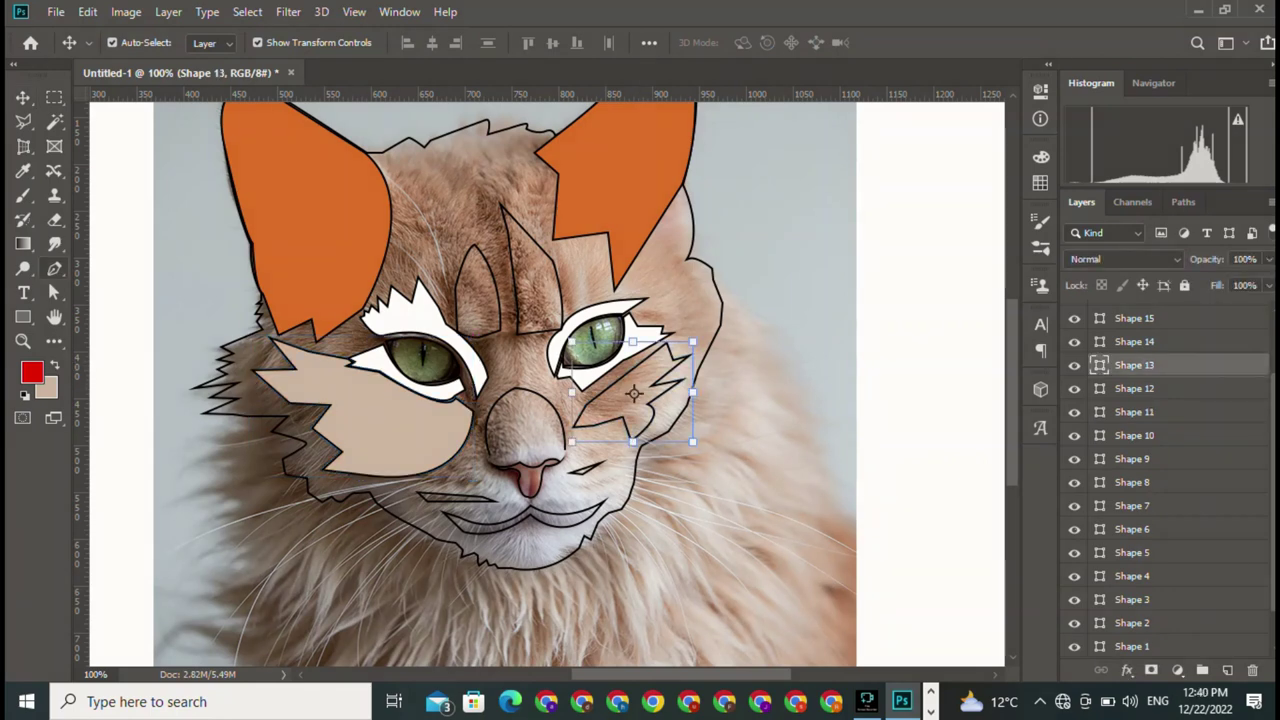
left_click(214, 42)
left_click(122, 141)
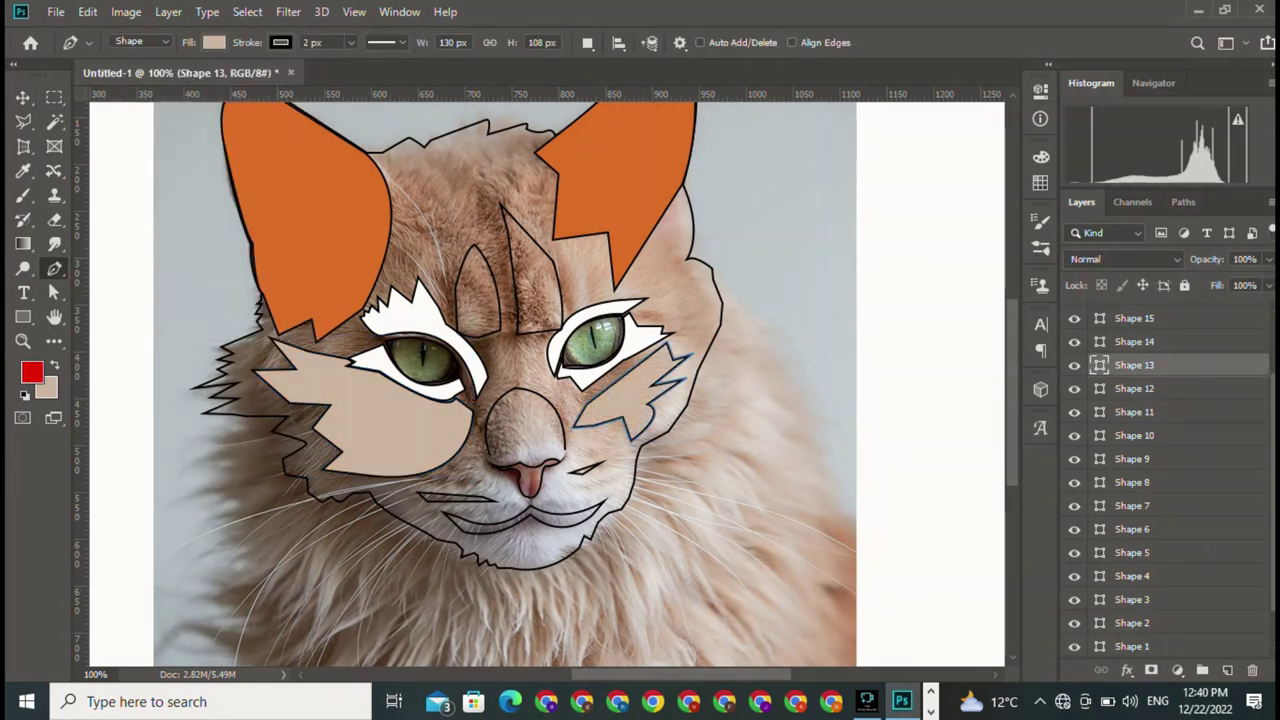
key("v")
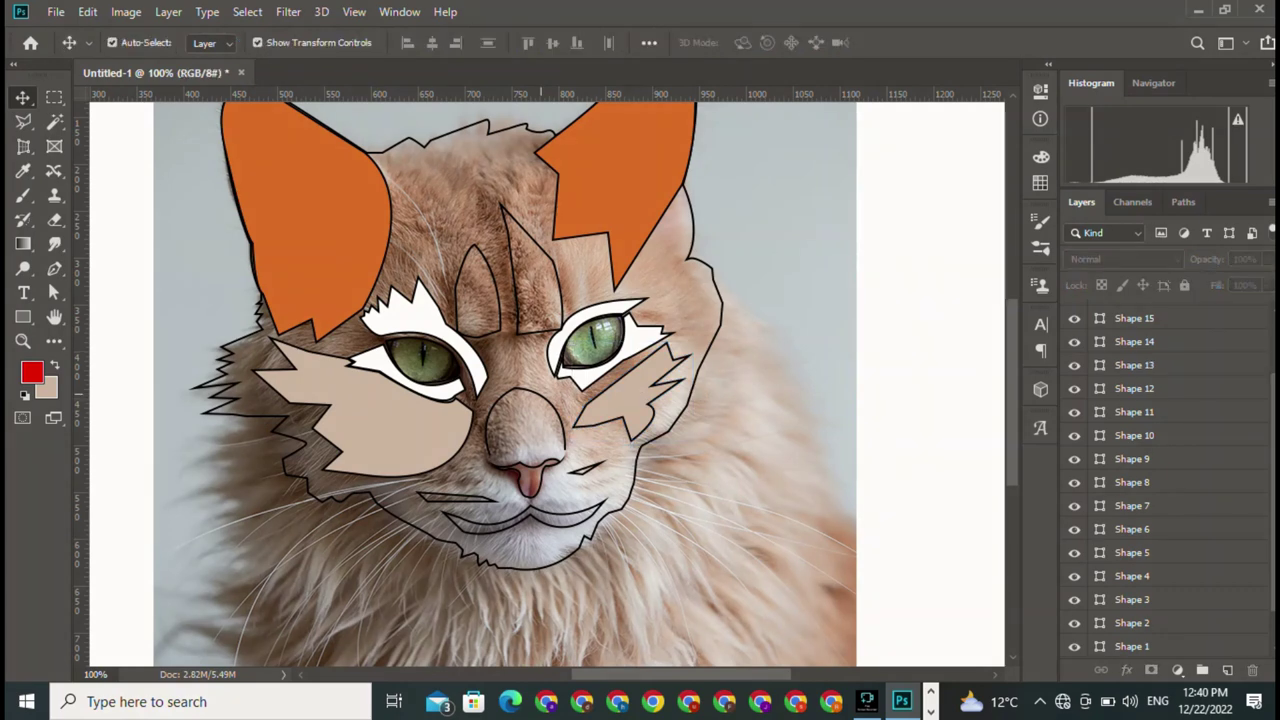
Fill the nose shape with tan from Recently Used Colors
left_click(501, 470)
key("p")
left_click(214, 42)
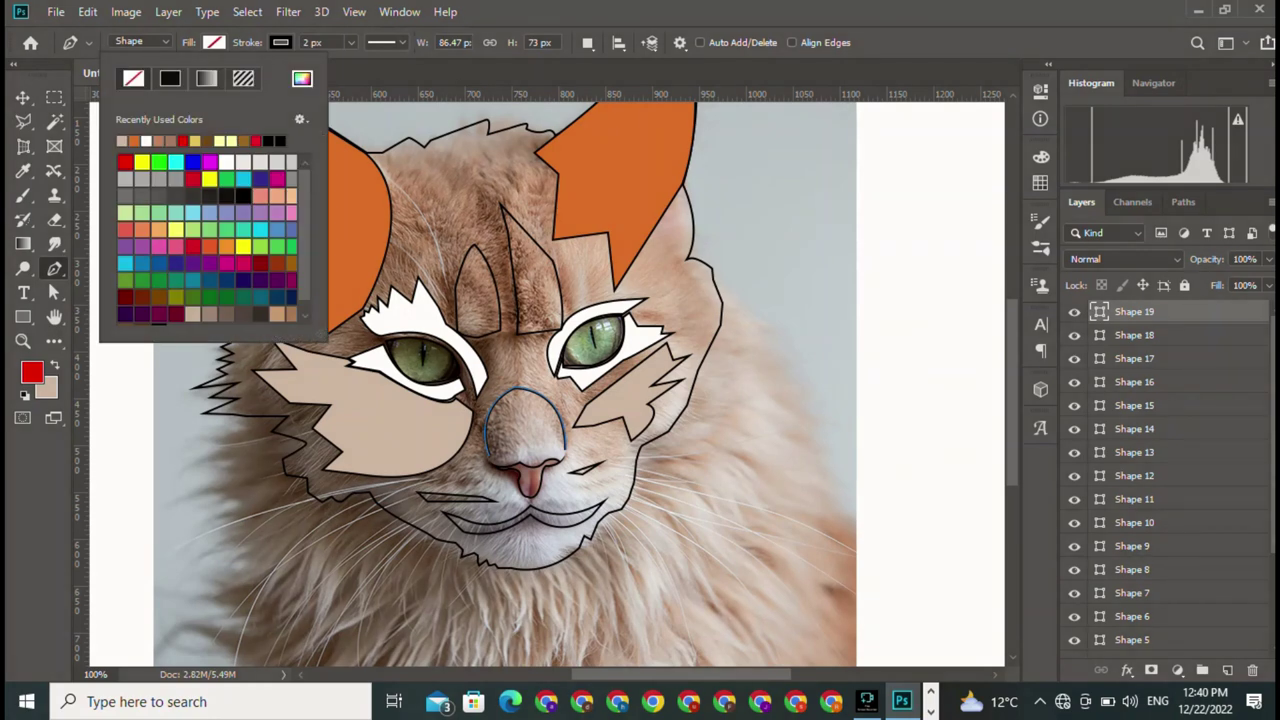
left_click(122, 141)
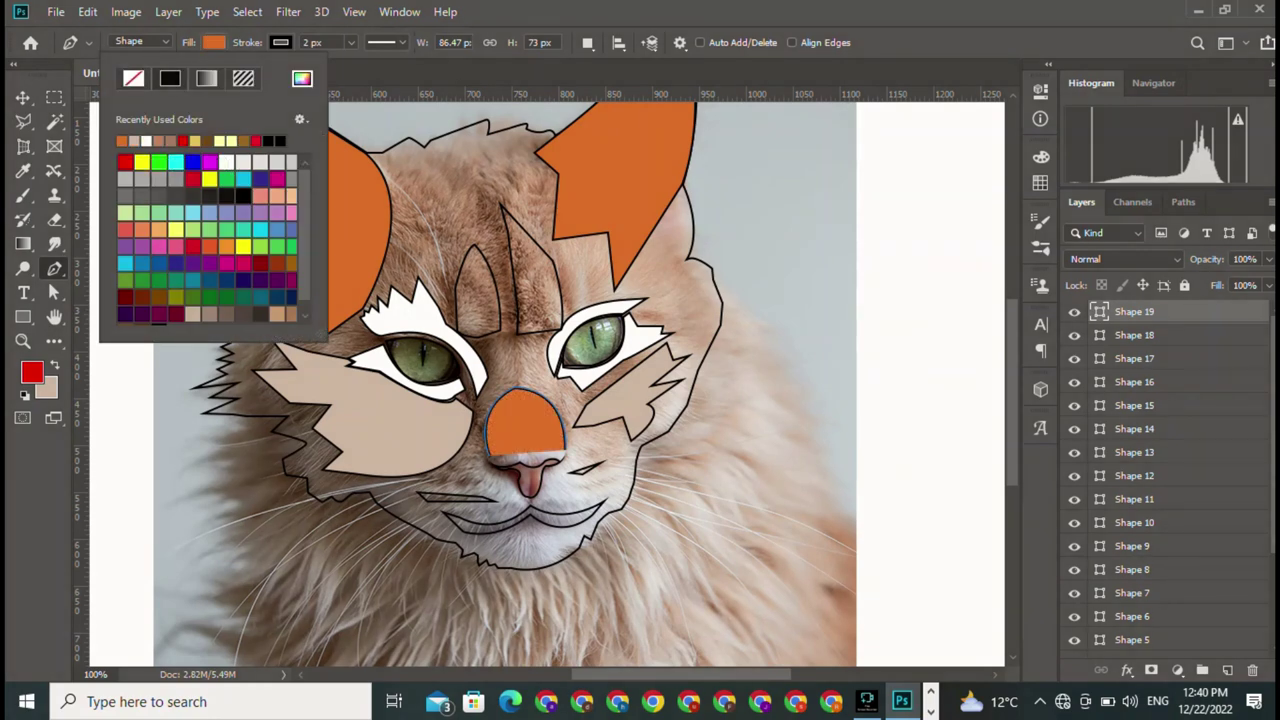
left_click(134, 141)
key("Return")
key("v")
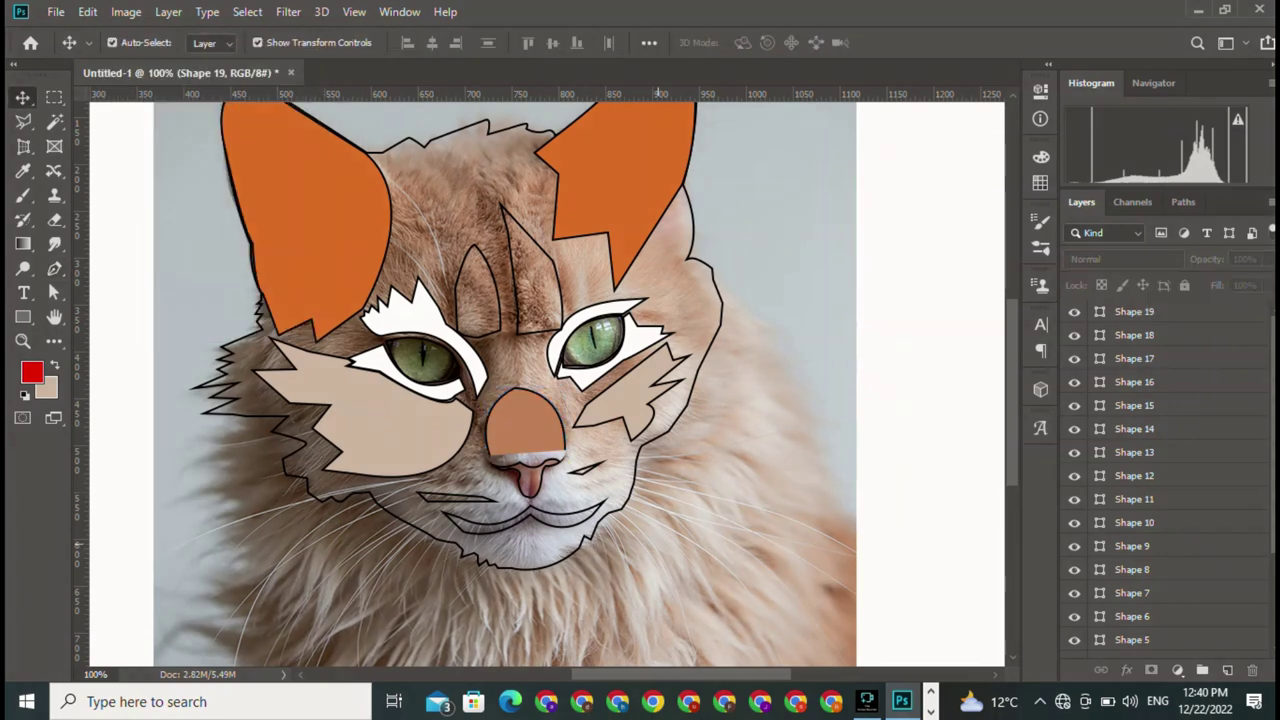
left_click(535, 415)
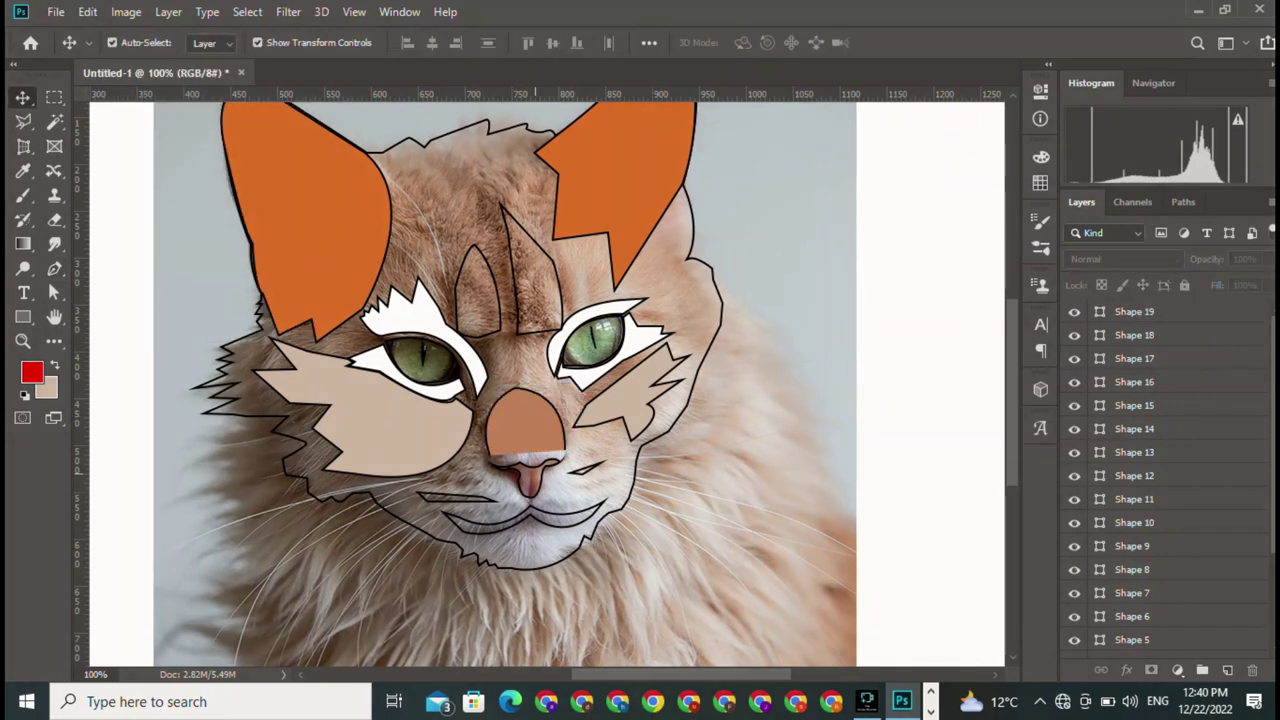
left_click(530, 478)
Sample the nose's tan colour with the Eyedropper
key("i")
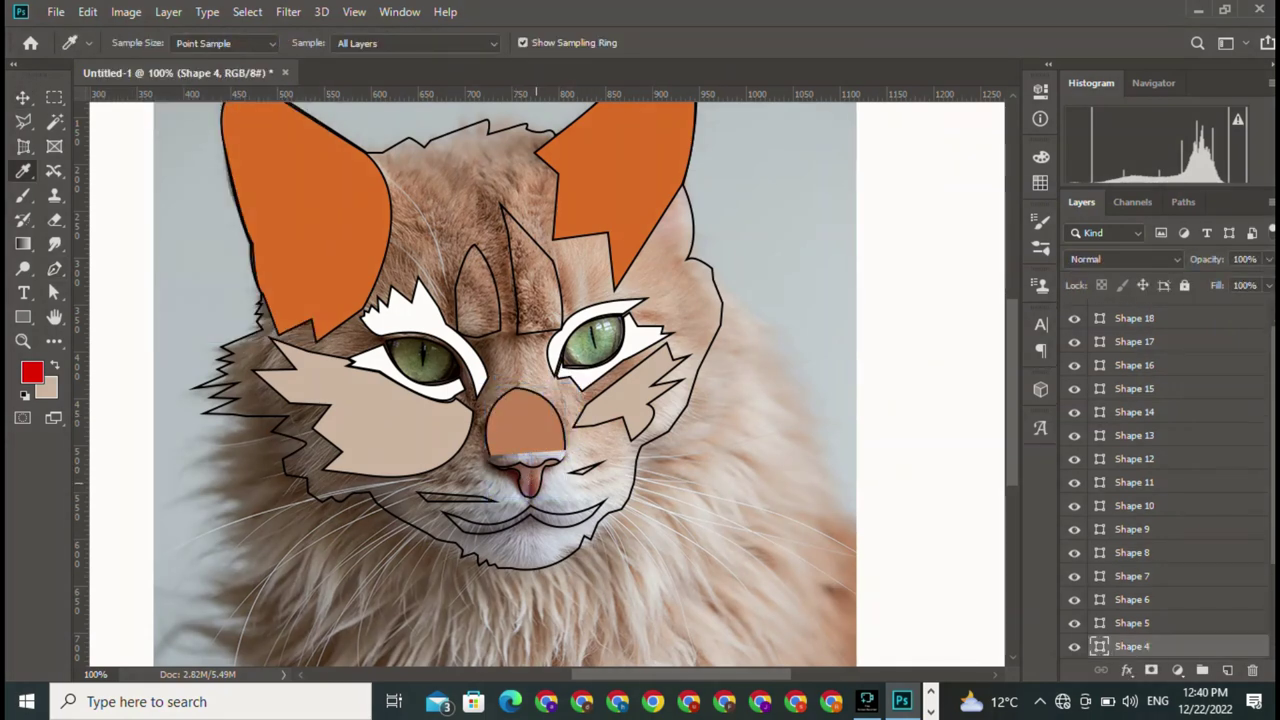
left_click(530, 478, "alt")
key("v")
key("p")
left_click(213, 42)
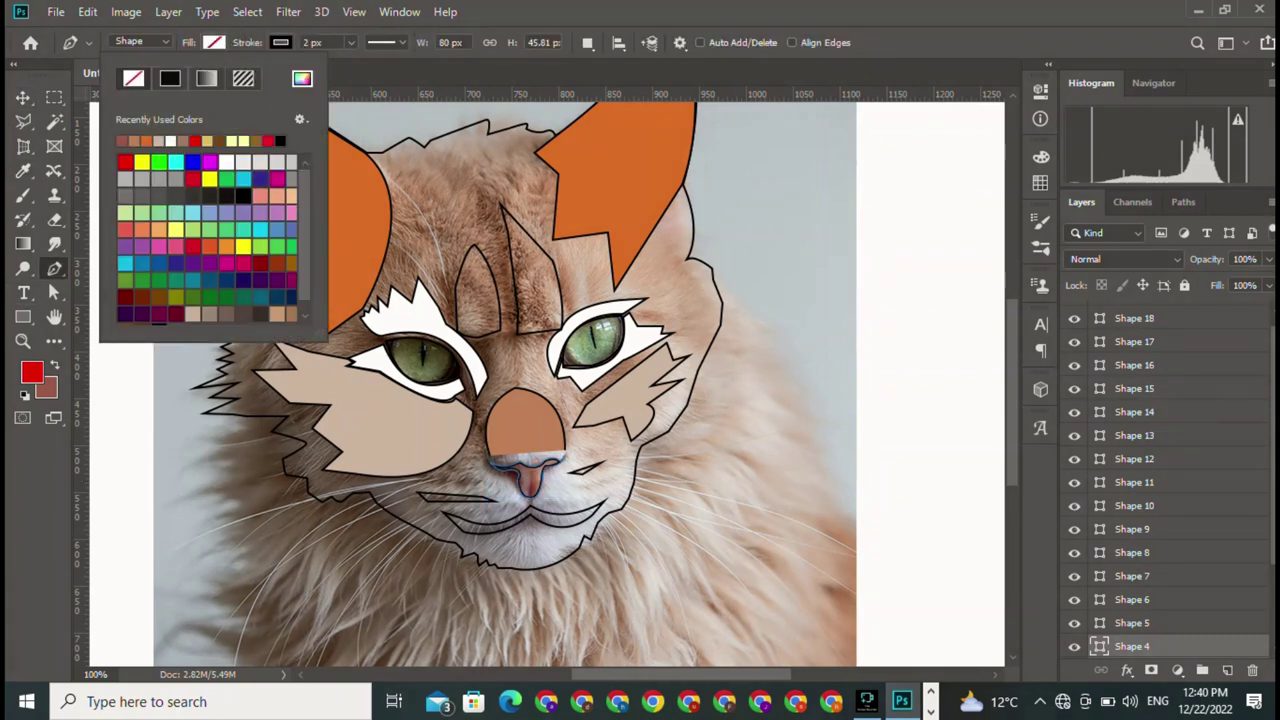
left_click(22, 97)
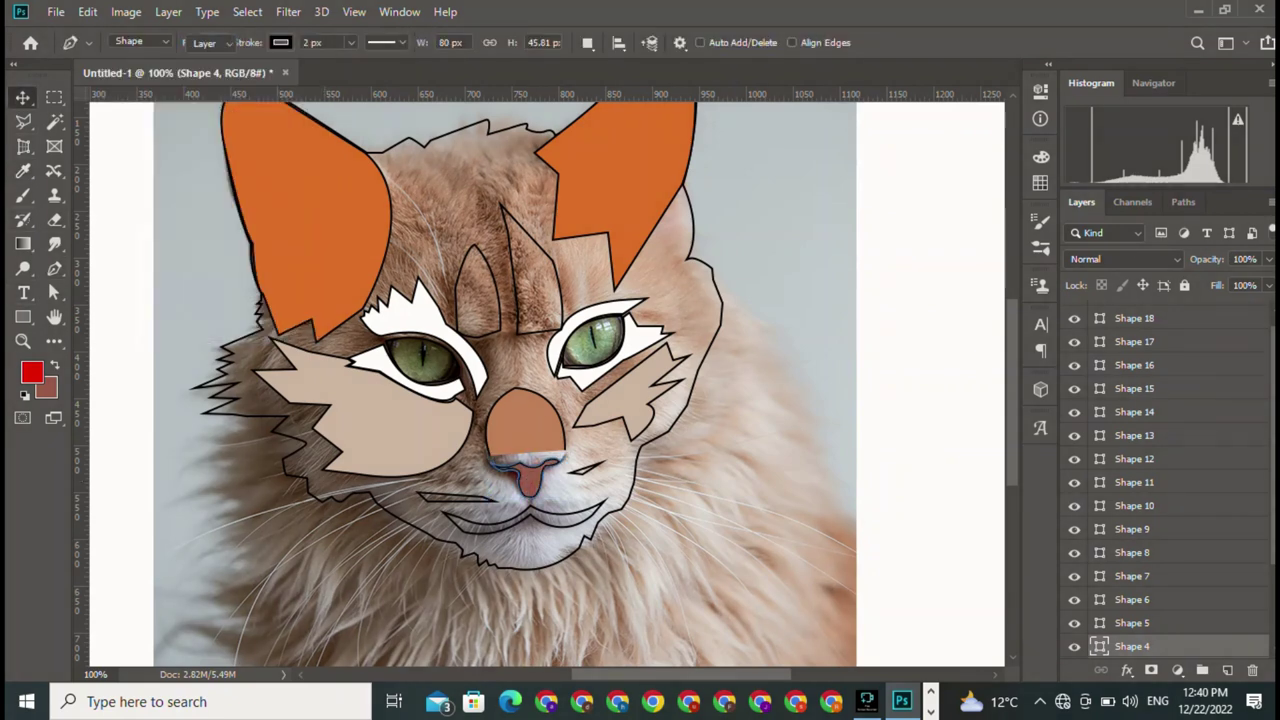
Fill both forehead stripes (Shapes 17 and 18) with tan
left_click(478, 291)
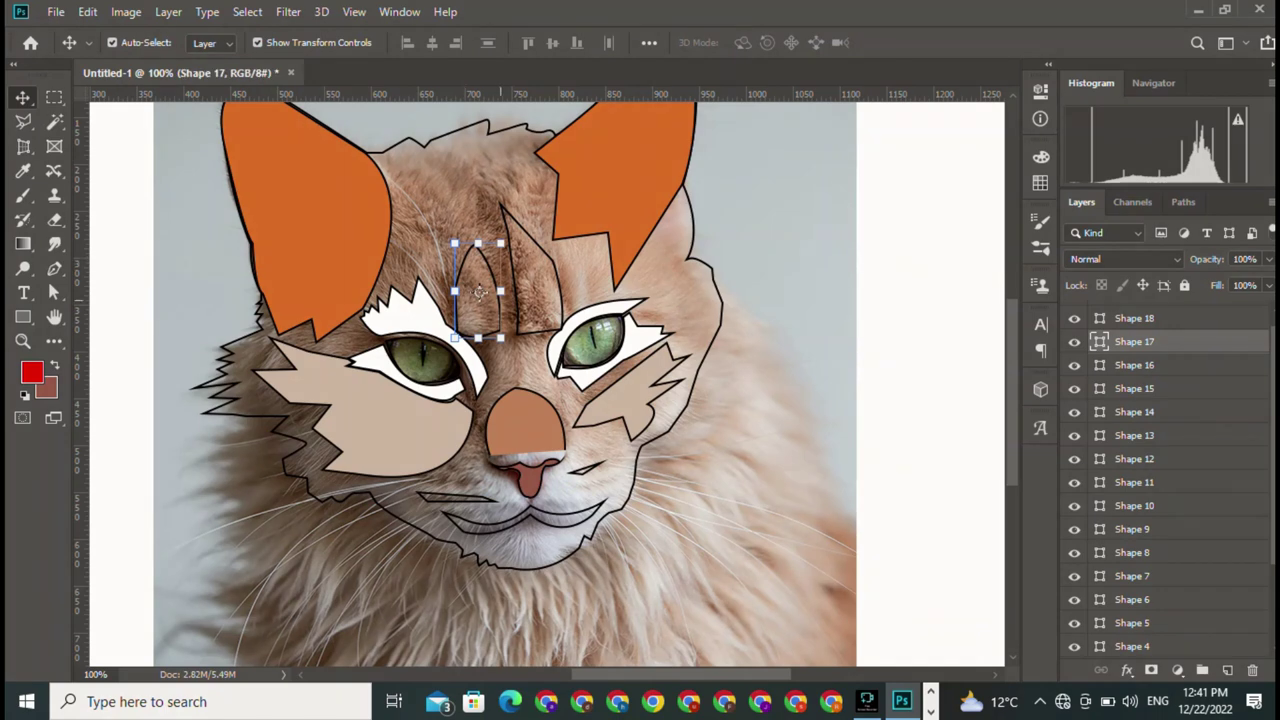
key("i")
key("v")
left_click(54, 268)
left_click(214, 42)
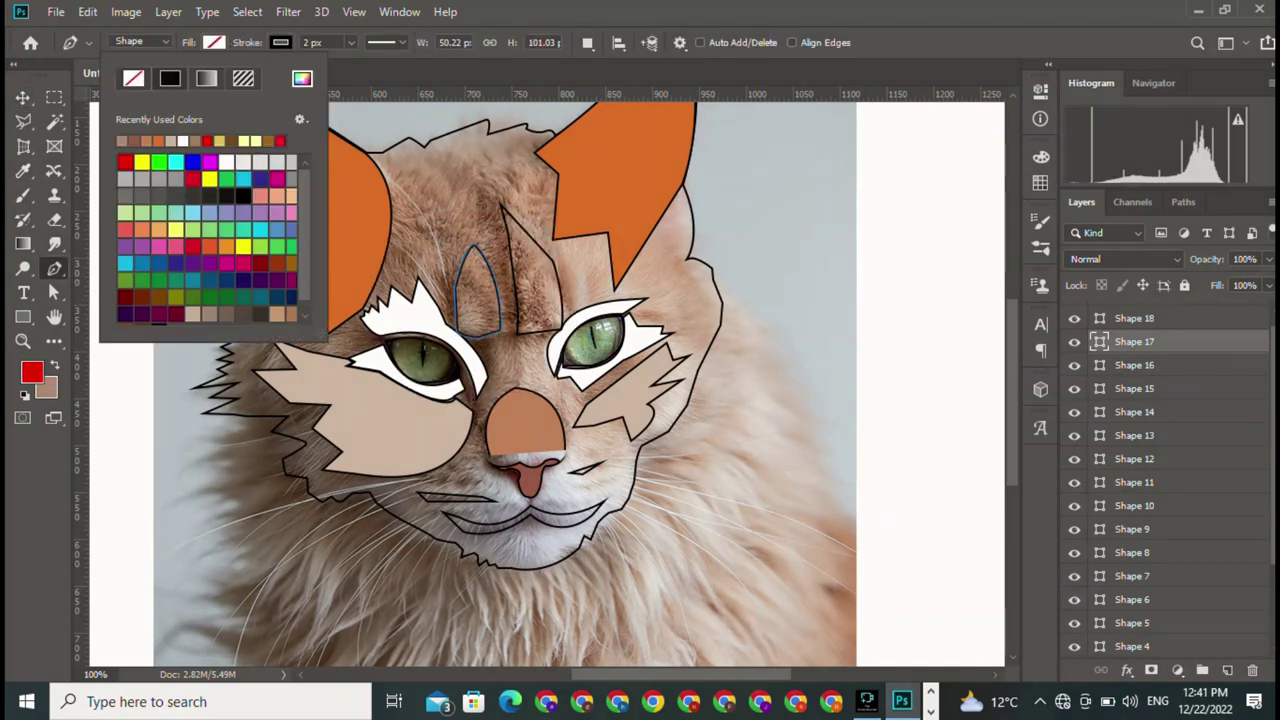
left_click(121, 141)
key("v")
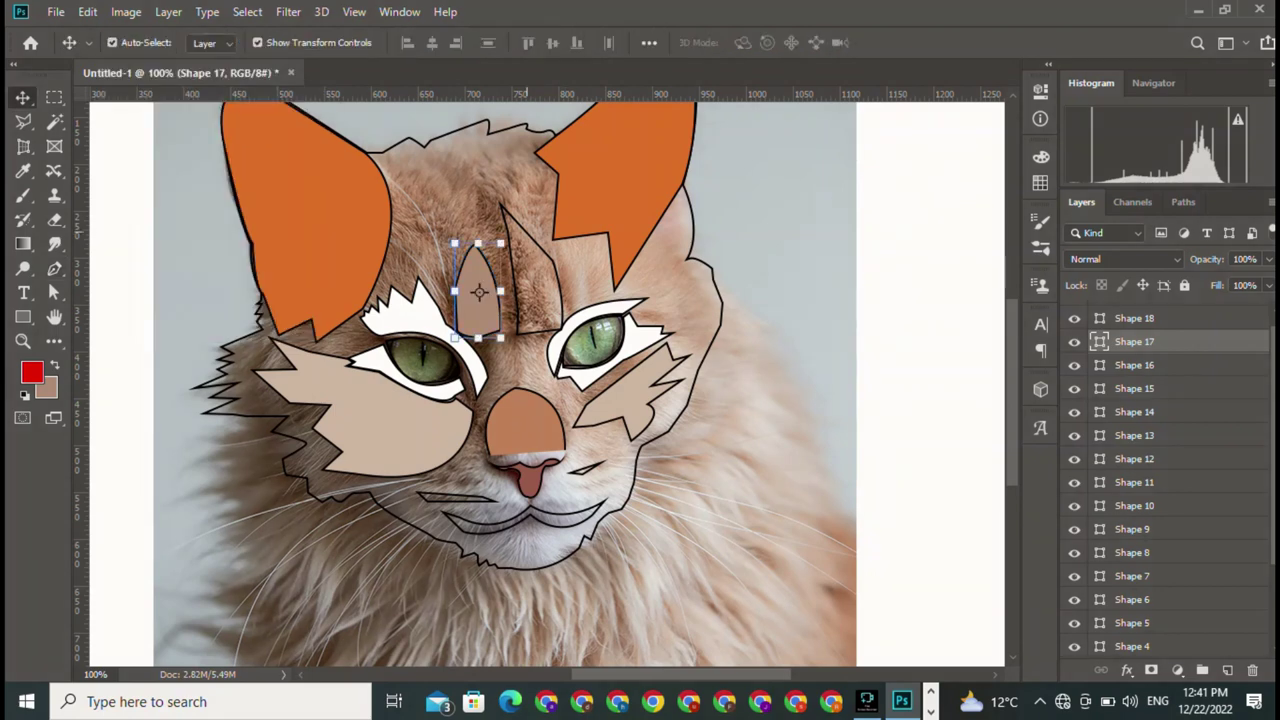
key("alt+bracketright")
key("p")
left_click(214, 42)
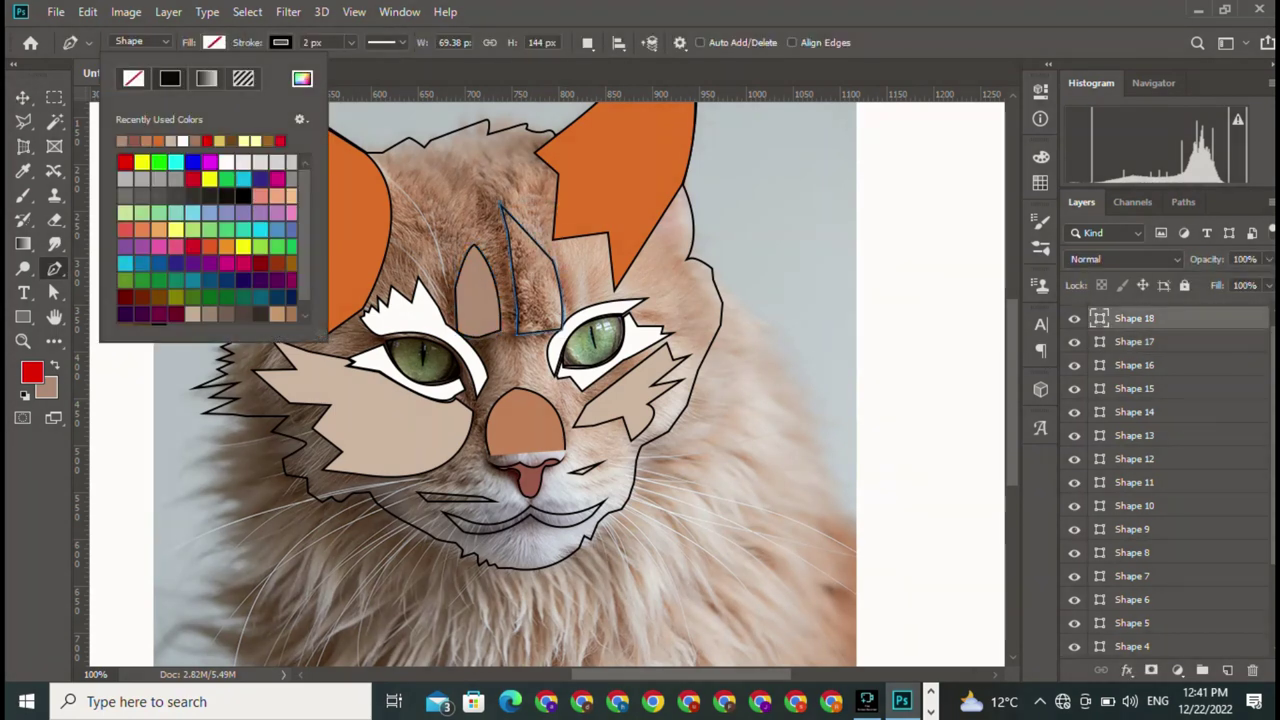
left_click(121, 141)
key("v")
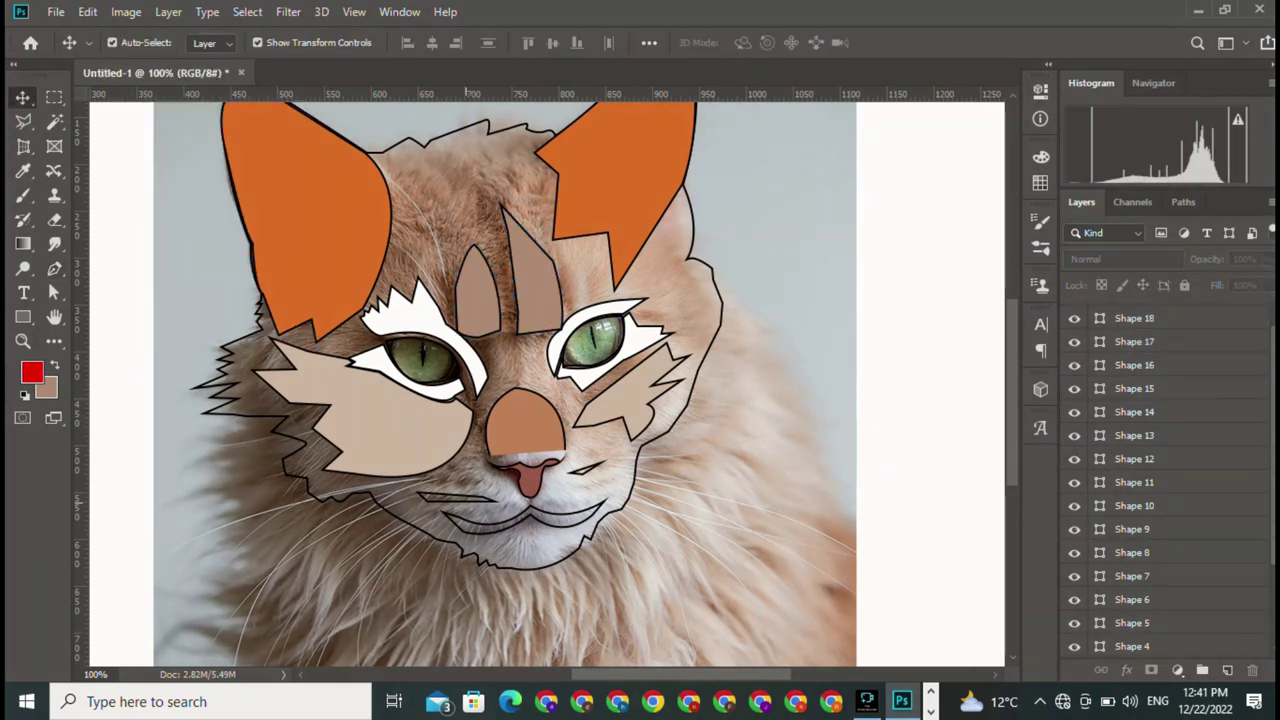
Fill the mouth line shape (Shape 16) with tan
left_click(457, 497)
key("p")
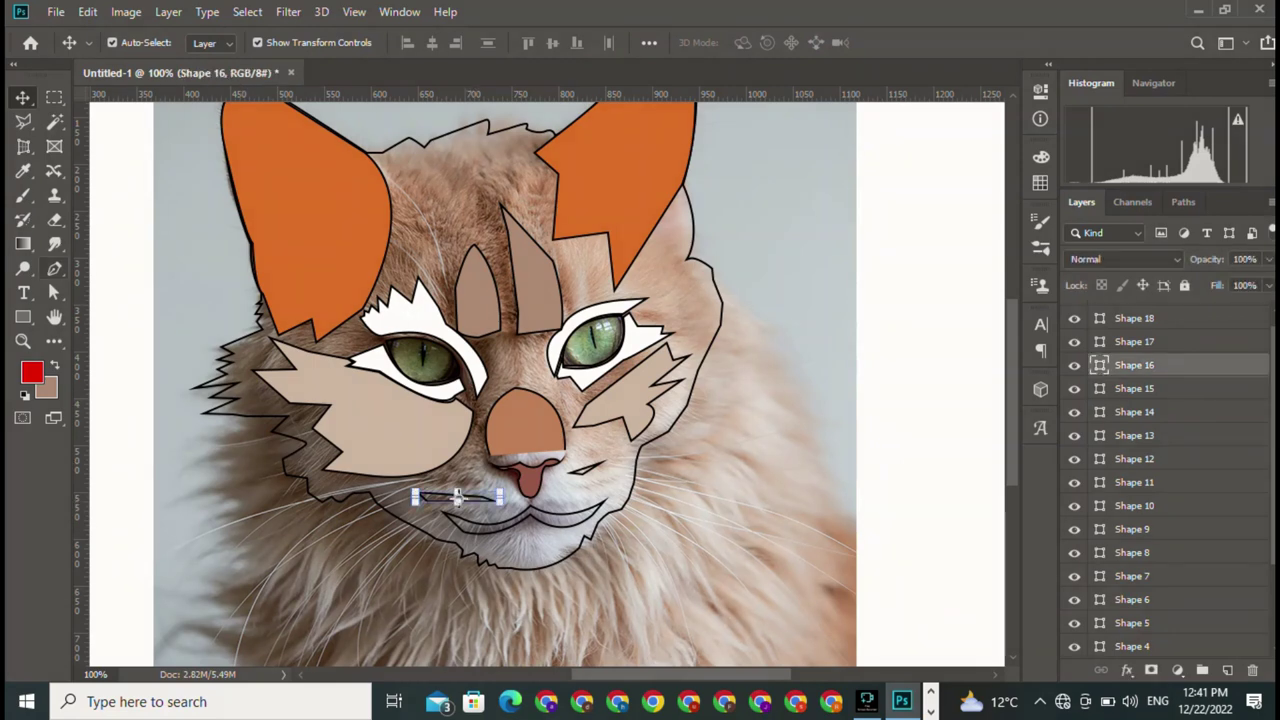
left_click(214, 42)
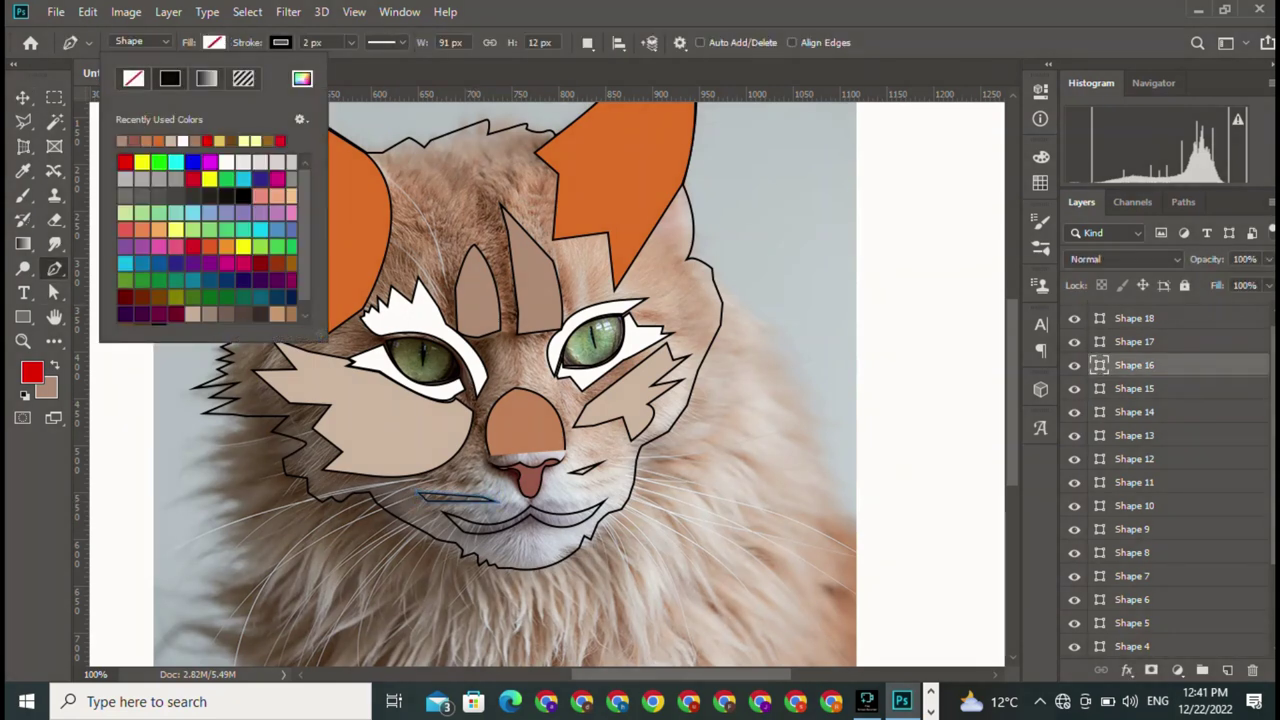
left_click(121, 141)
left_click(134, 141)
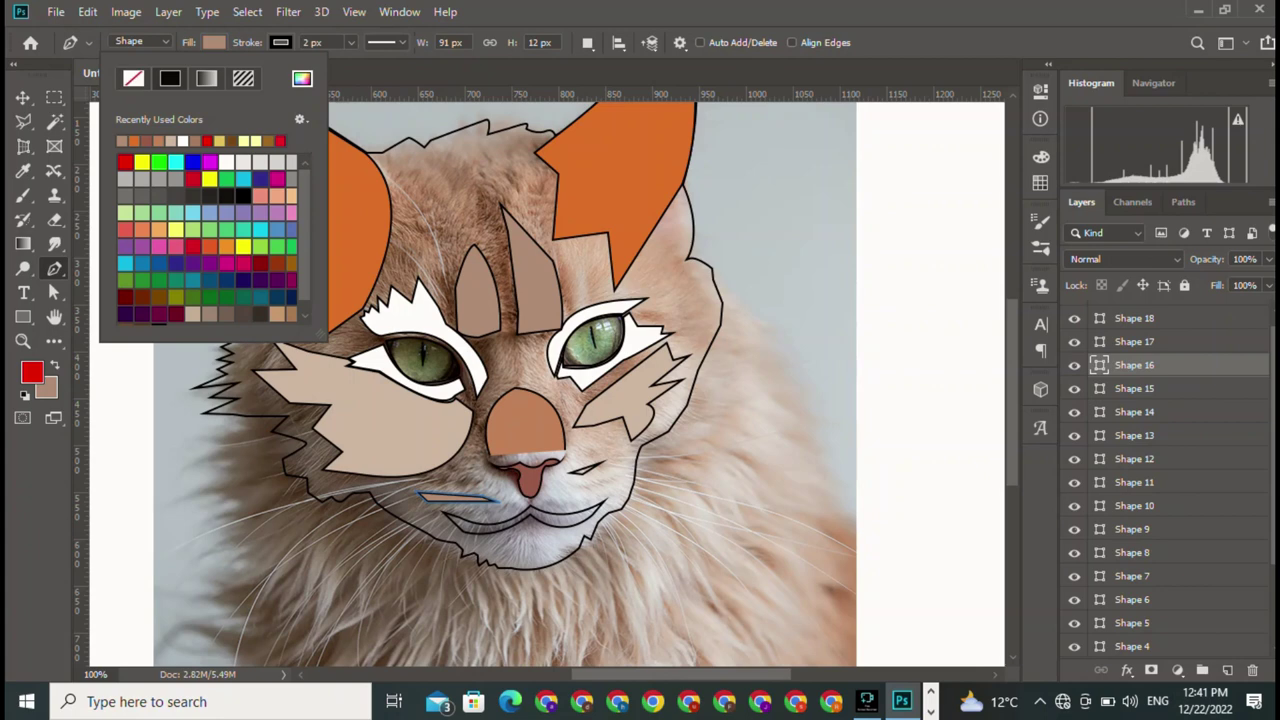
key("Escape")
key("v")
Fill the mouth shape under the nose (Shape 14) with white
left_click(588, 467)
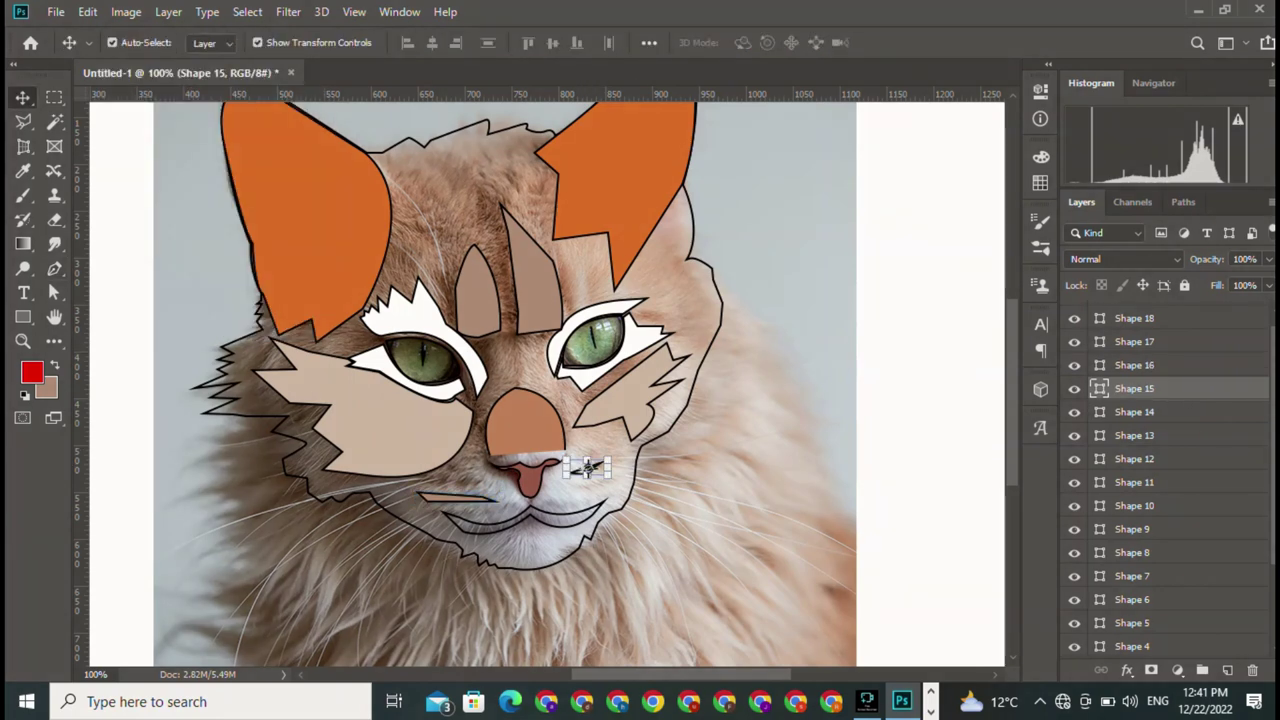
key("p")
left_click(205, 42)
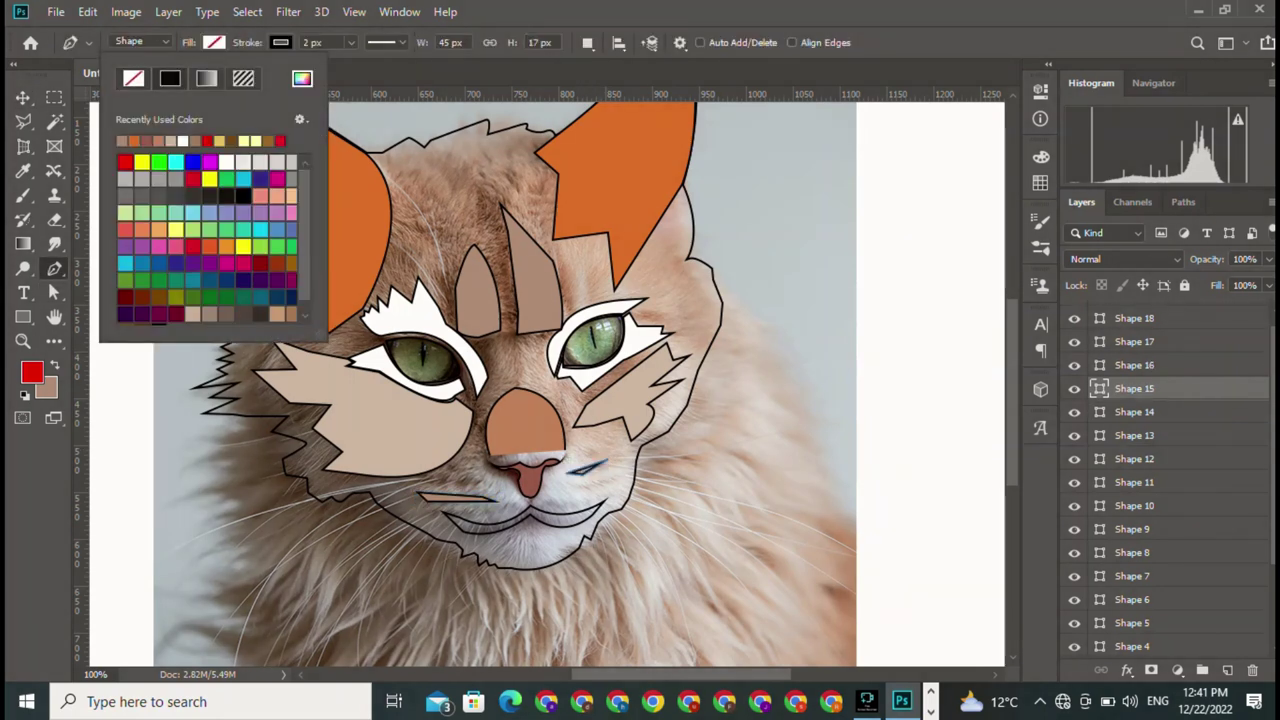
key("Escape")
key("v")
left_click(565, 510)
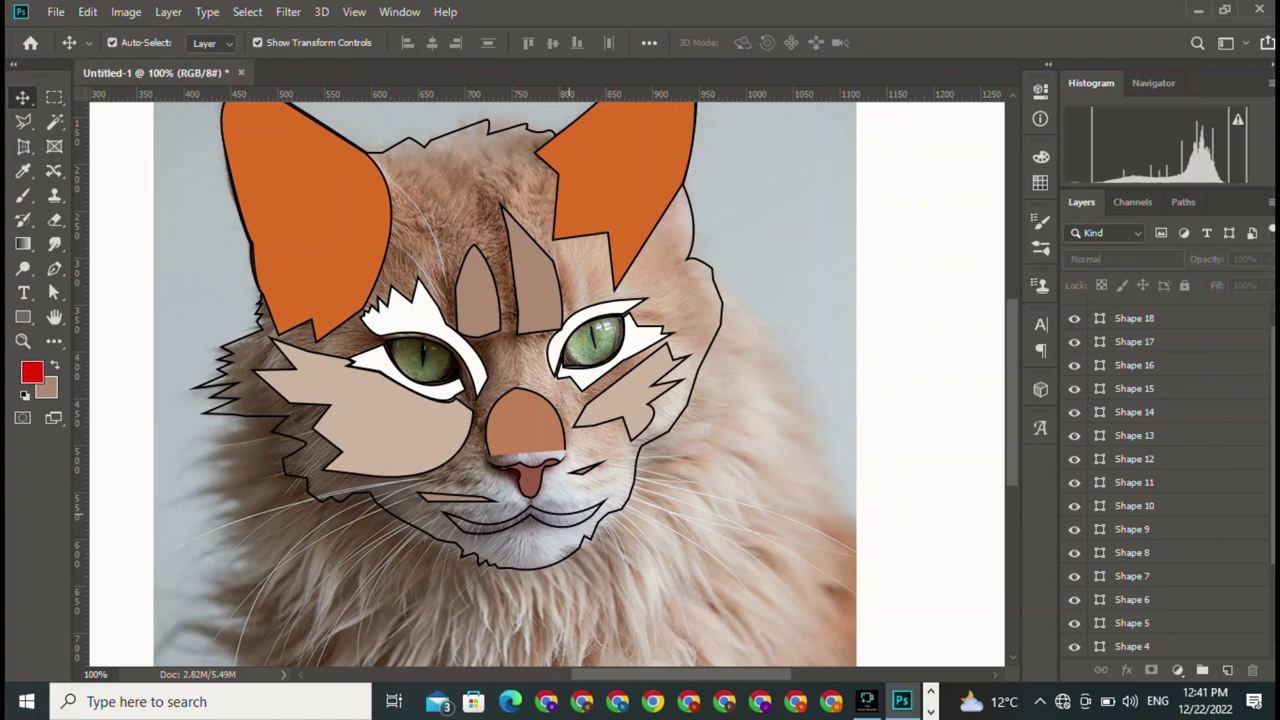
left_click(560, 515)
key("p")
left_click(213, 42)
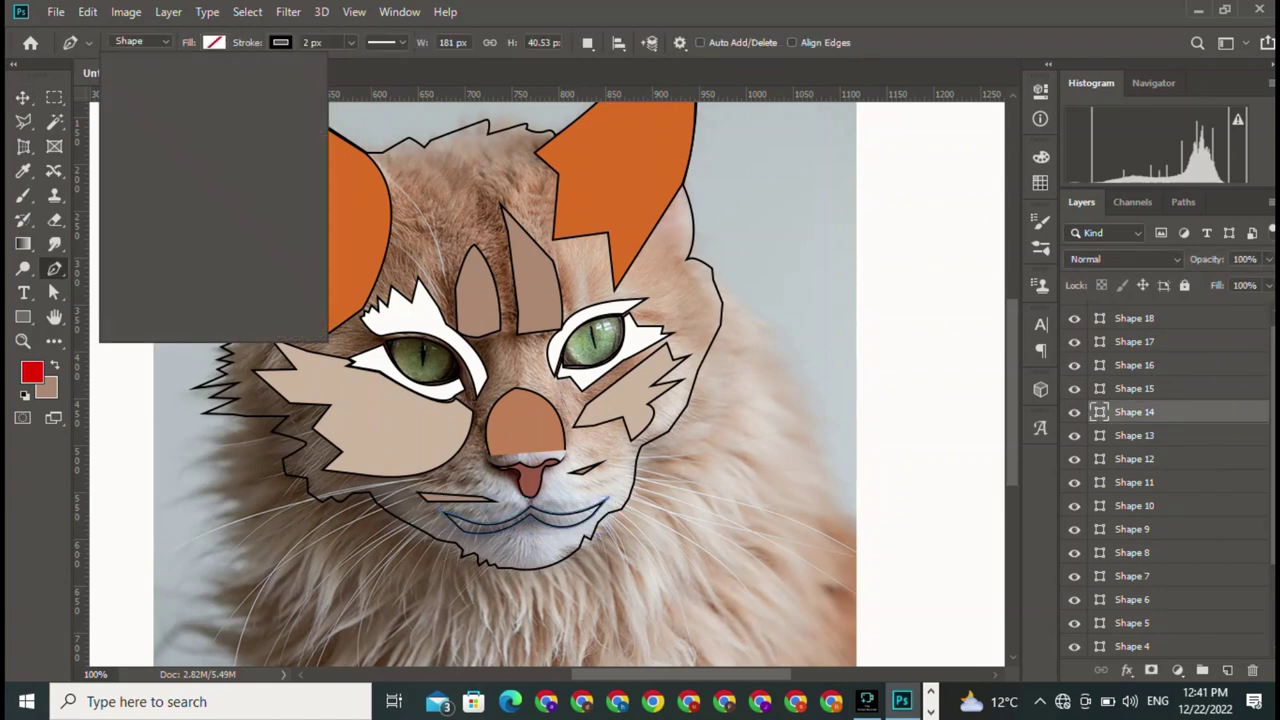
key("Escape")
key("v")
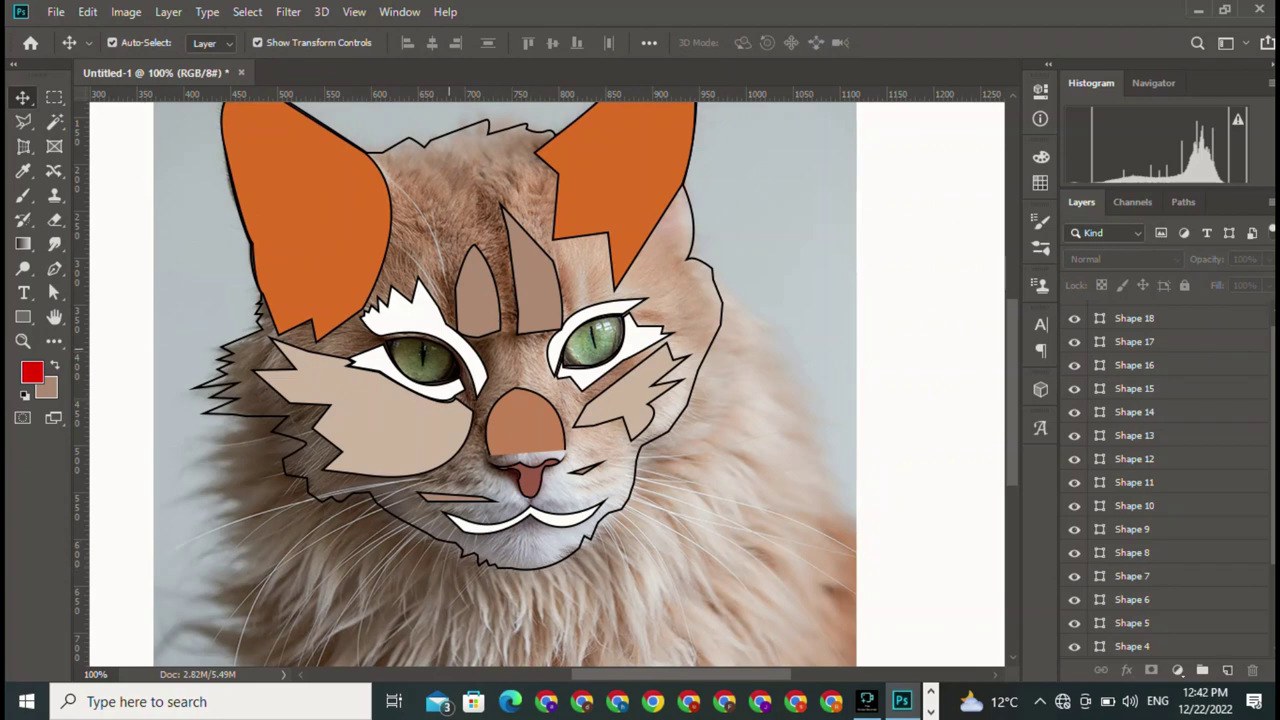
Select the left eye shape and sample the olive green from the photo's eye
left_click(425, 365)
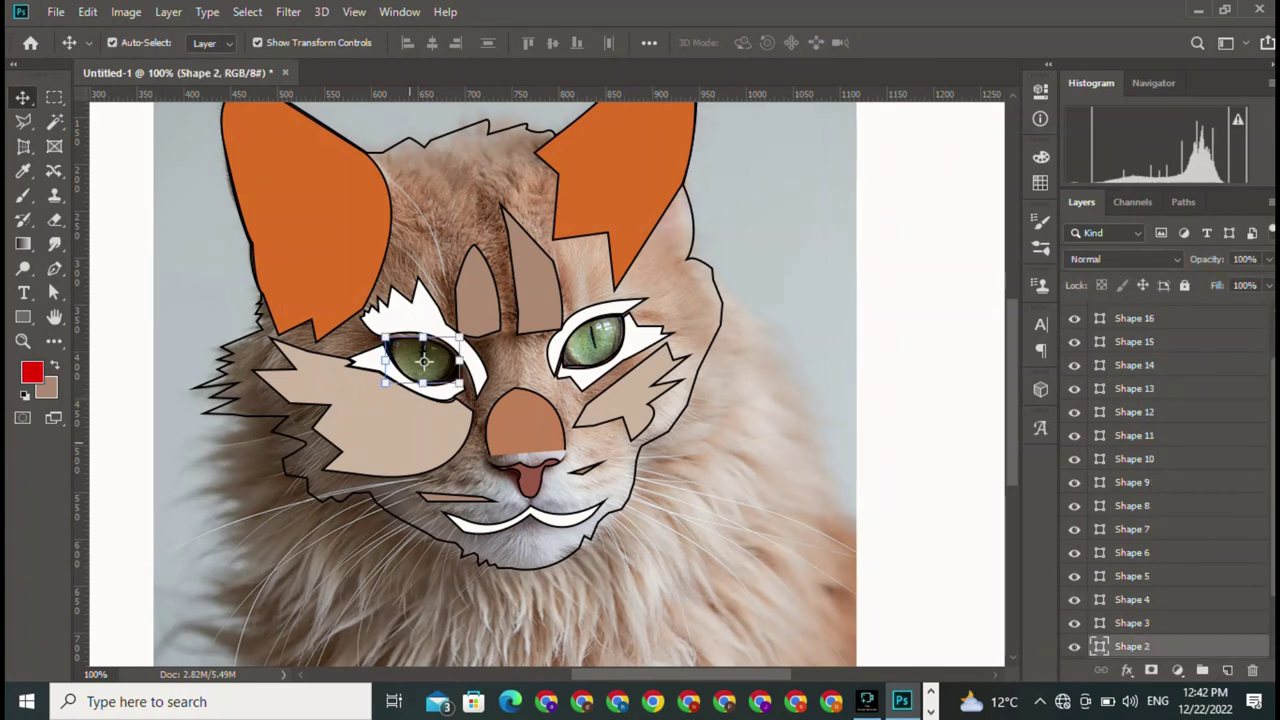
key("i")
left_click(440, 364, "alt")
key("v")
key("i")
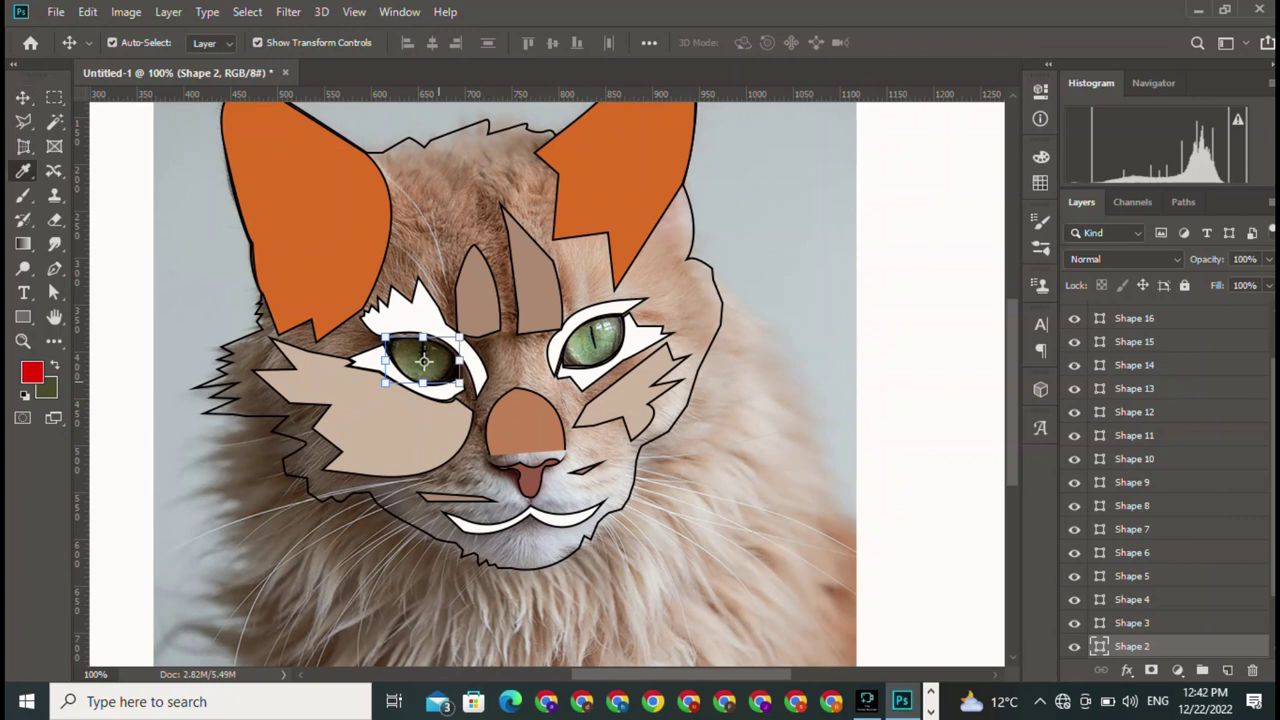
key("v")
Fill the left eye iris (Shape 2) with the sampled olive green
key("p")
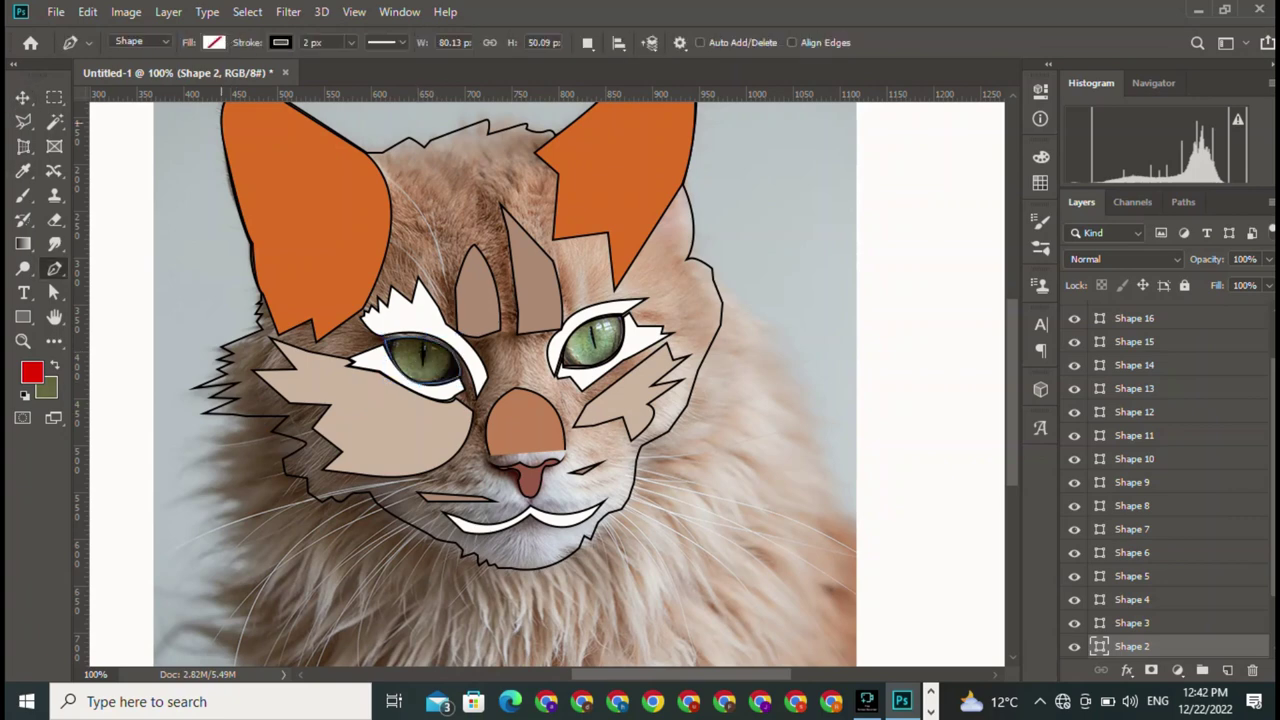
left_click(213, 42)
left_click(121, 140)
key("v")
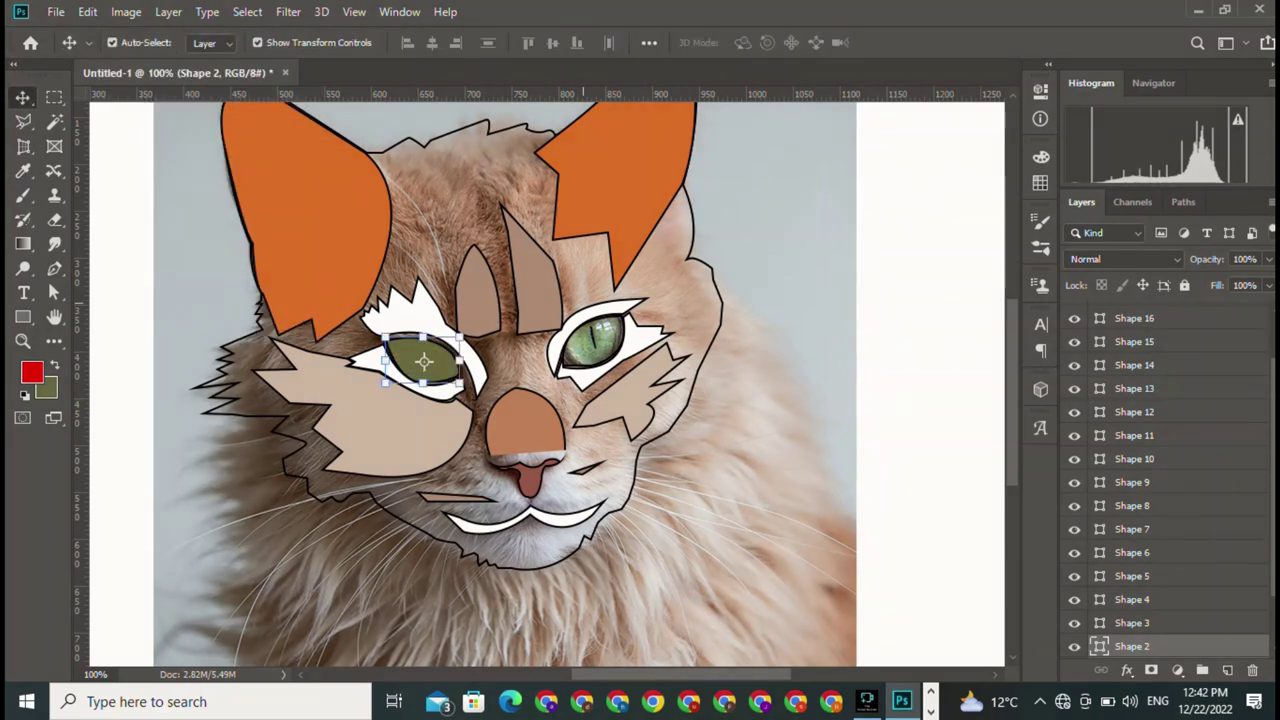
key("p")
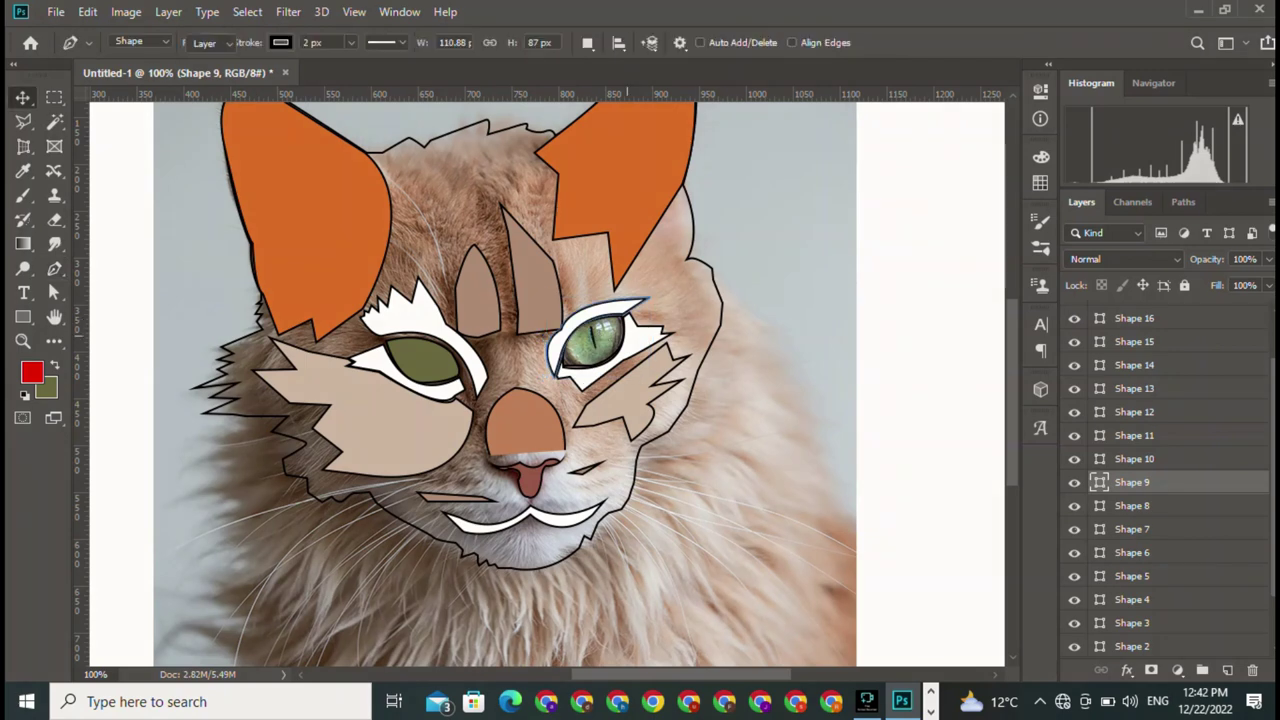
key("v")
left_click(1134, 459)
key("p")
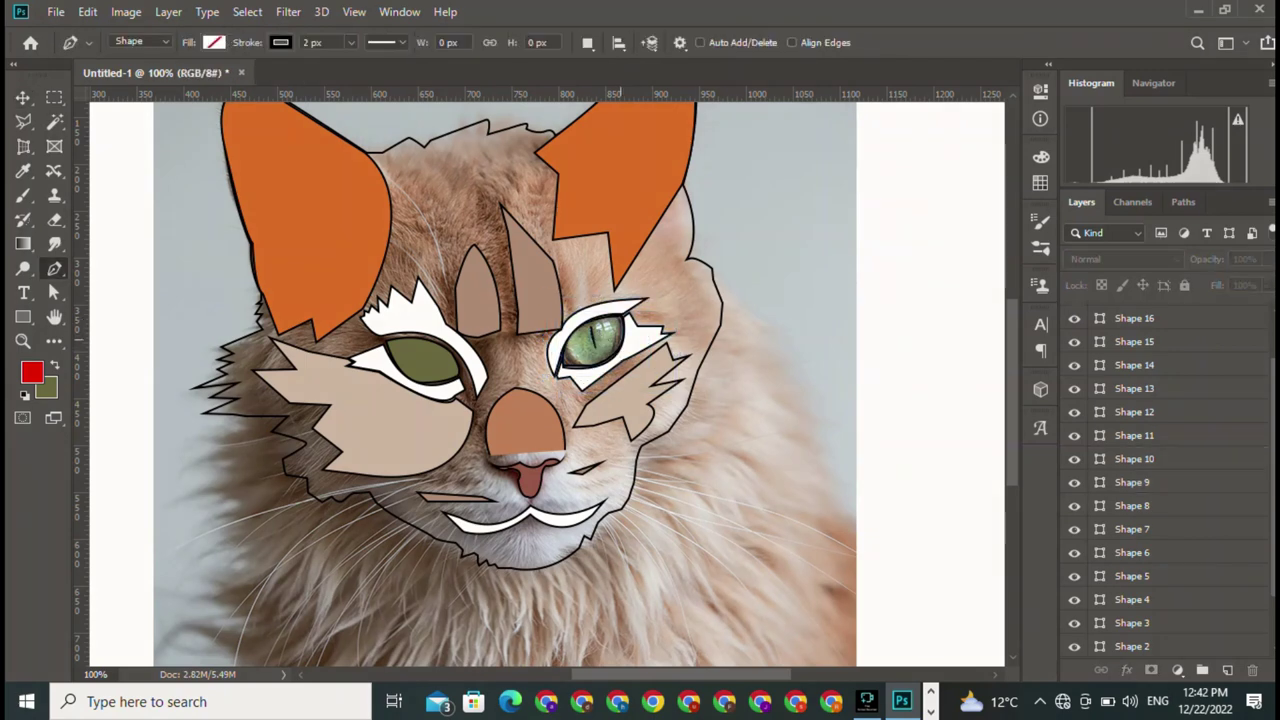
left_click(600, 308, "ctrl")
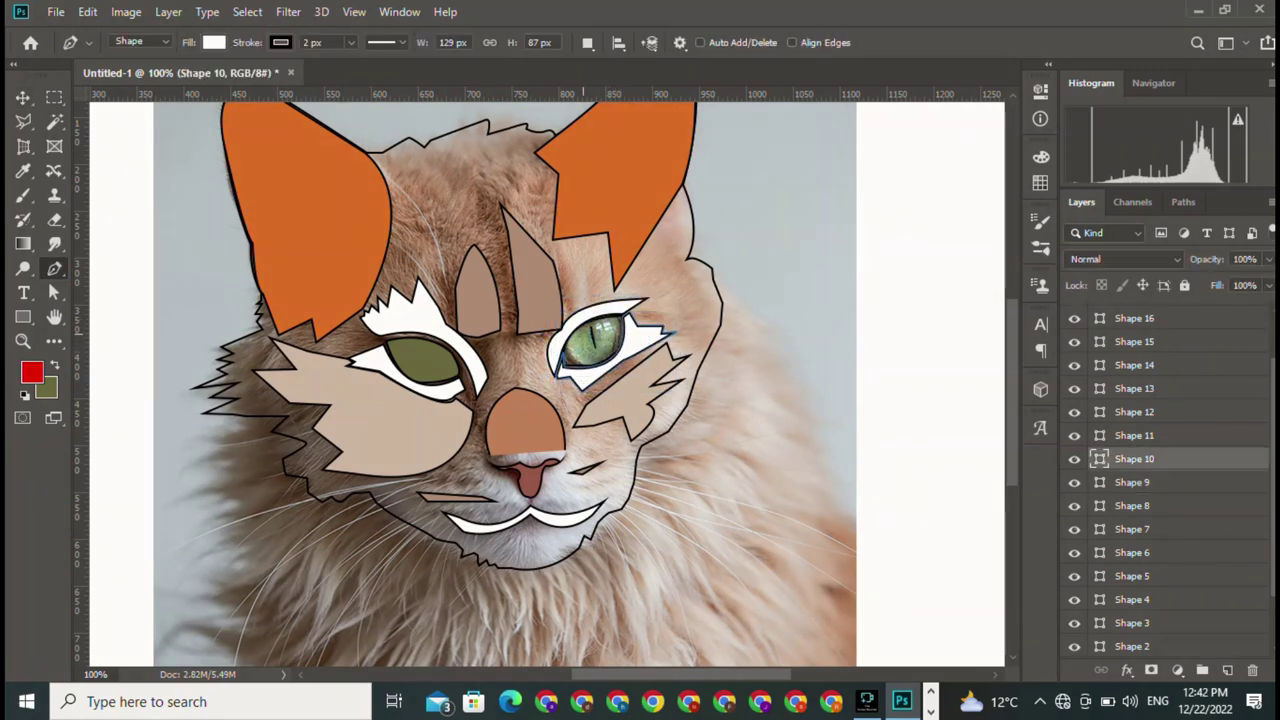
key("ctrl+plus")
key("ctrl+plus")
key("ctrl+plus")
Apply the olive green swatch as the fill of the selected right-eye shape
key("v")
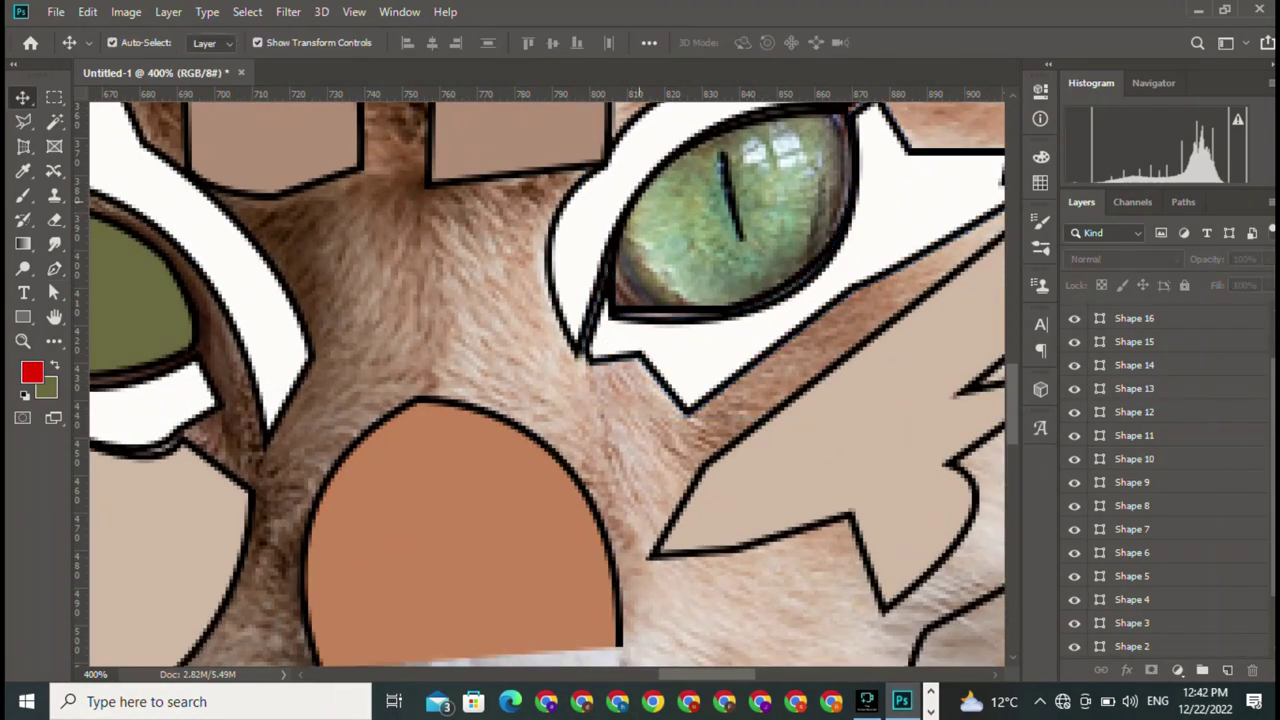
left_click(47, 277)
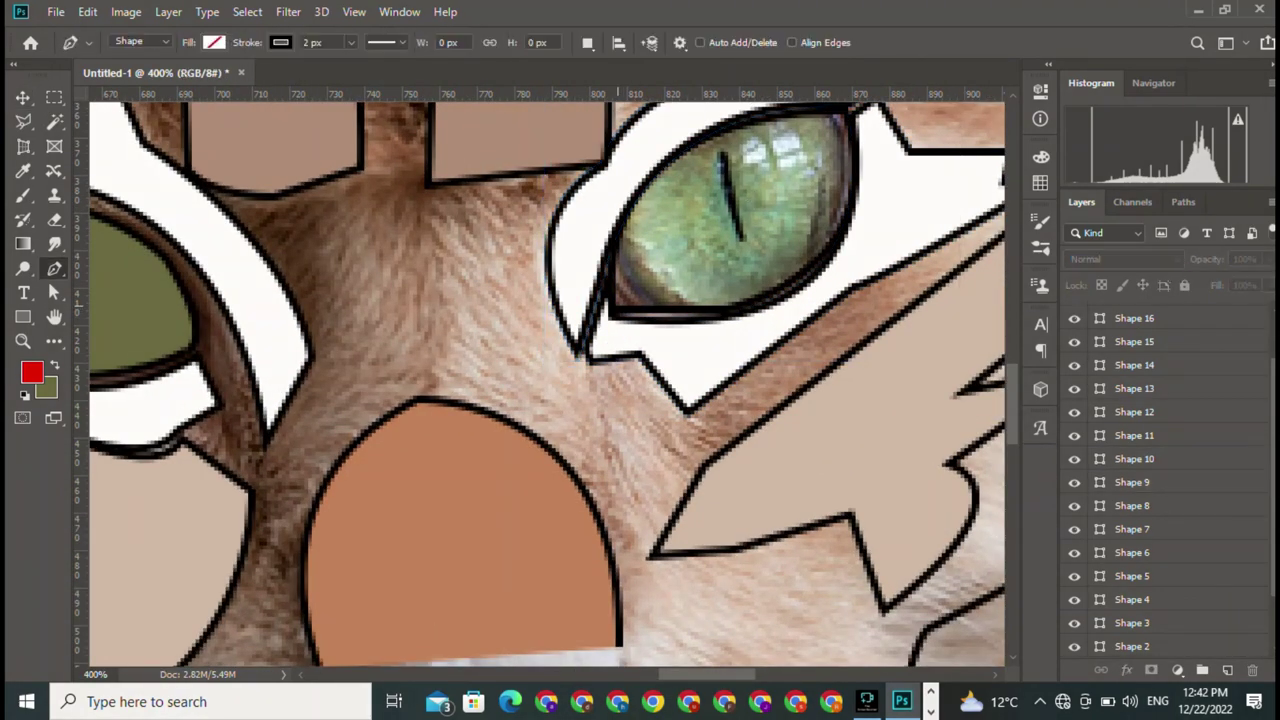
left_click(214, 42)
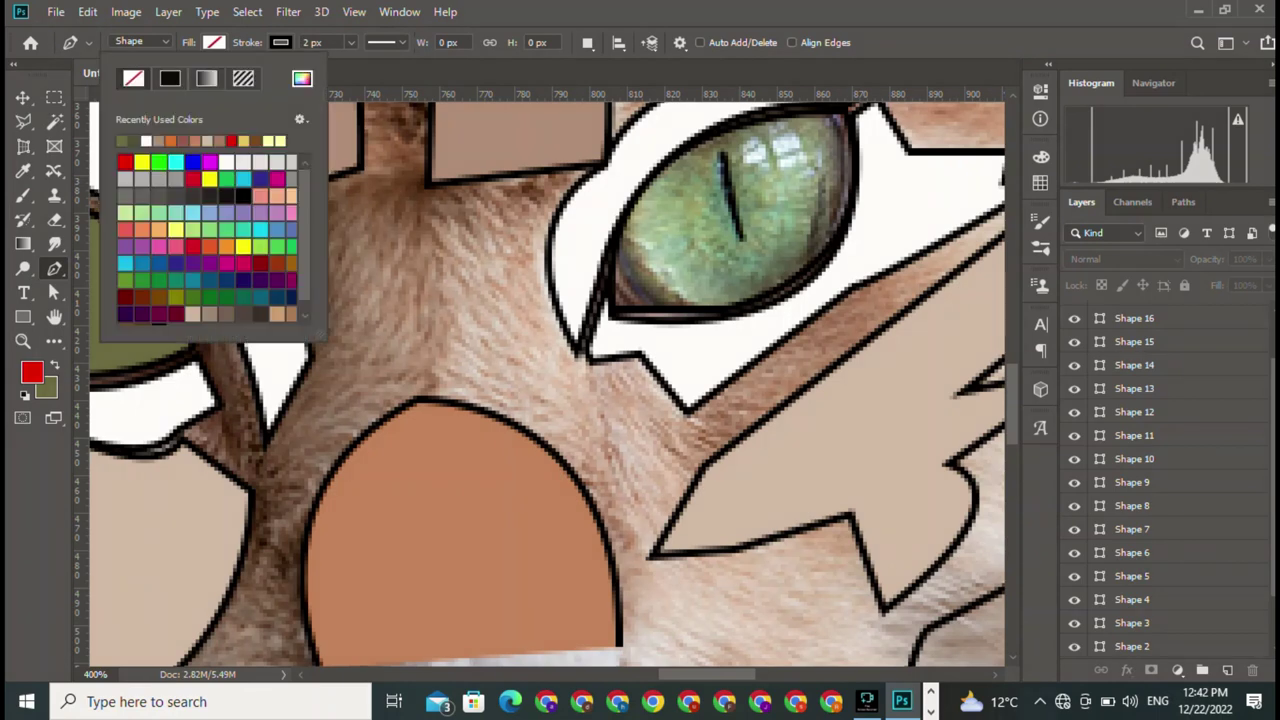
left_click(170, 78)
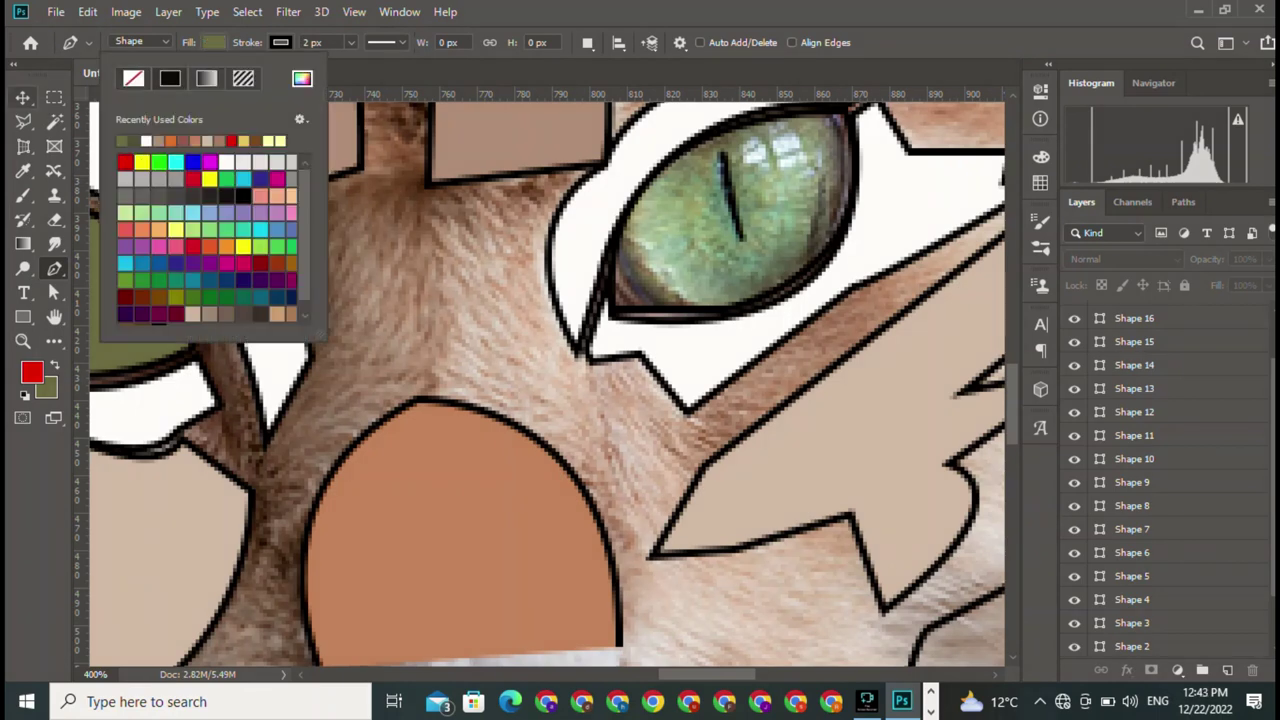
key("Escape")
key("v")
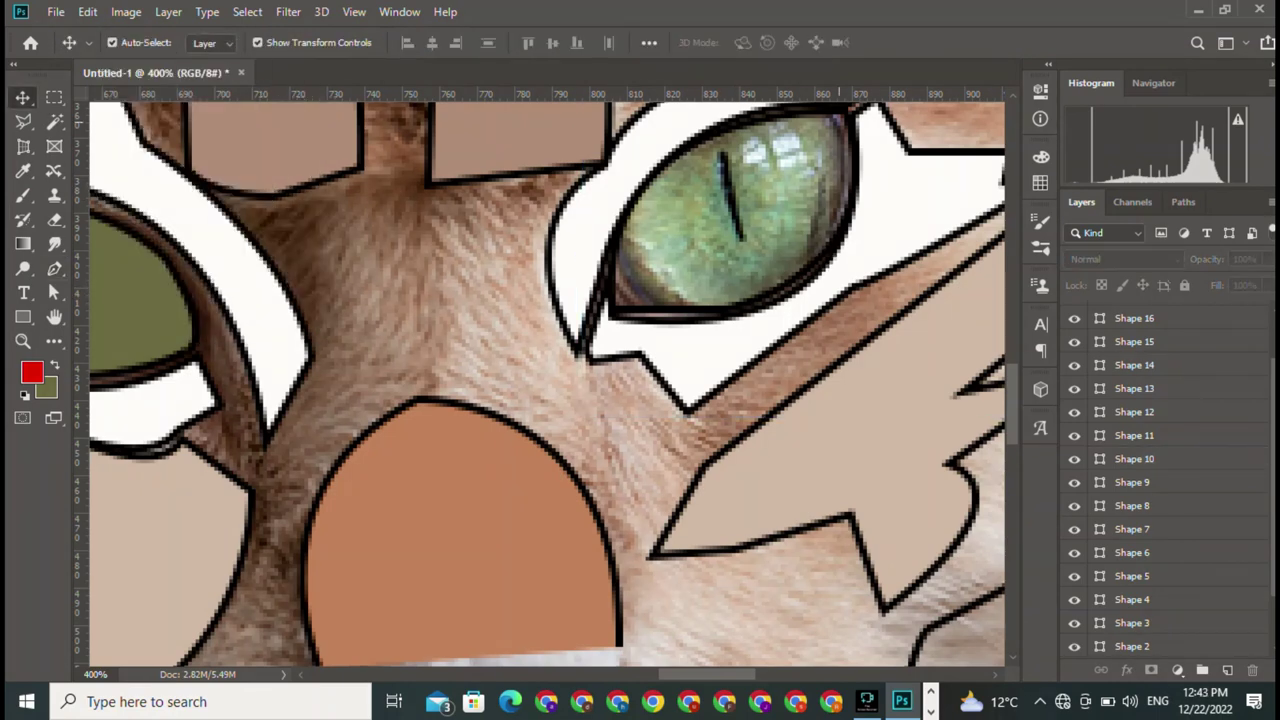
Fill the right eye iris (Shape 3) with olive green
left_click(733, 210)
left_click(54, 268)
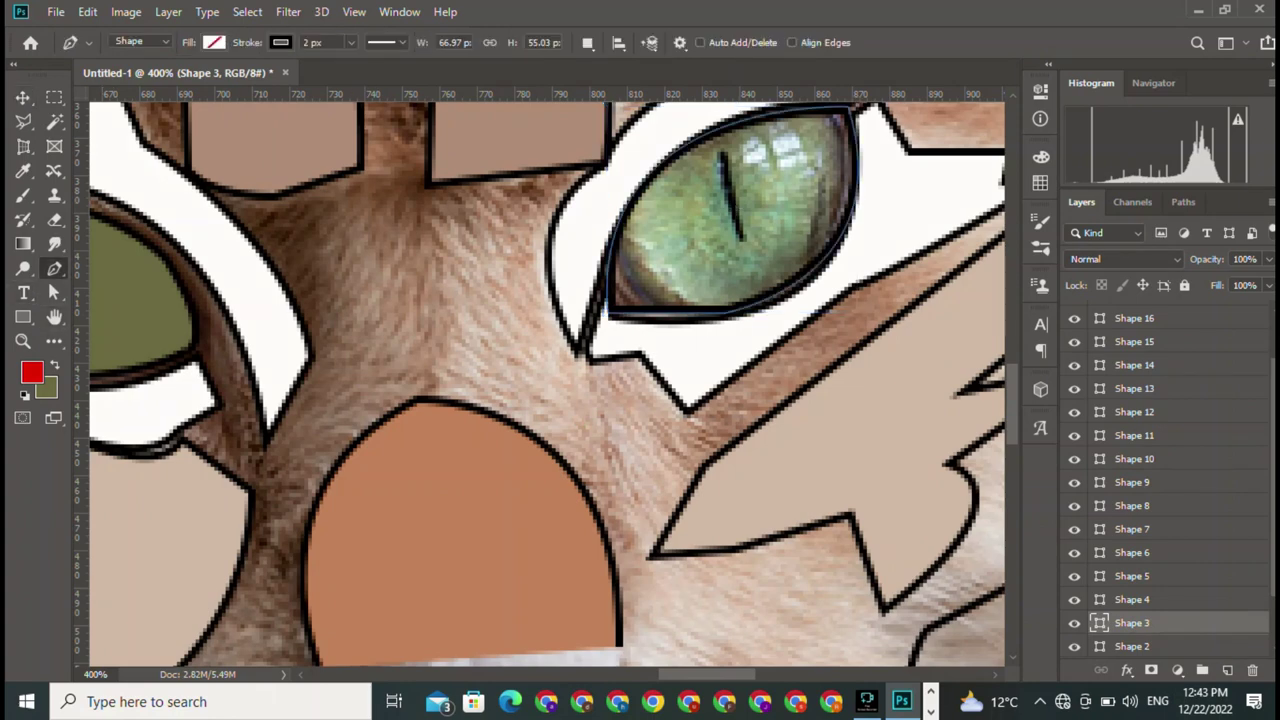
left_click(214, 42)
left_click(170, 78)
key("Escape")
key("v")
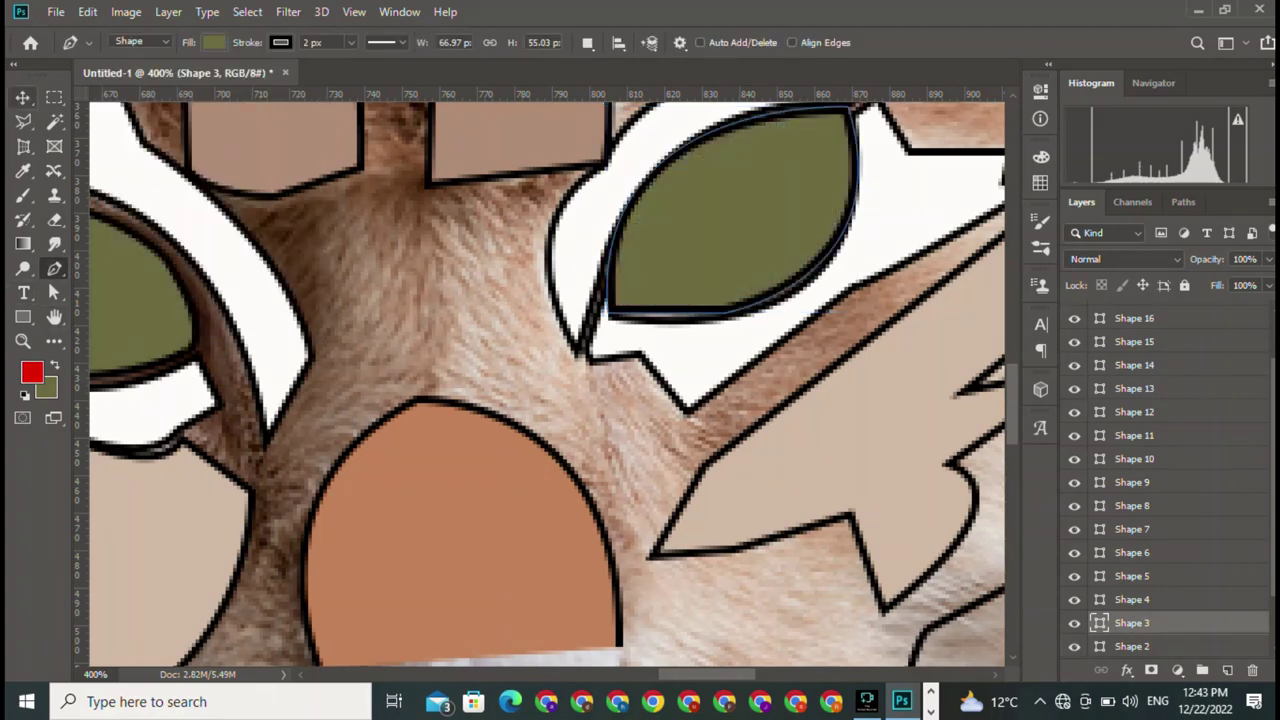
left_click(196, 286)
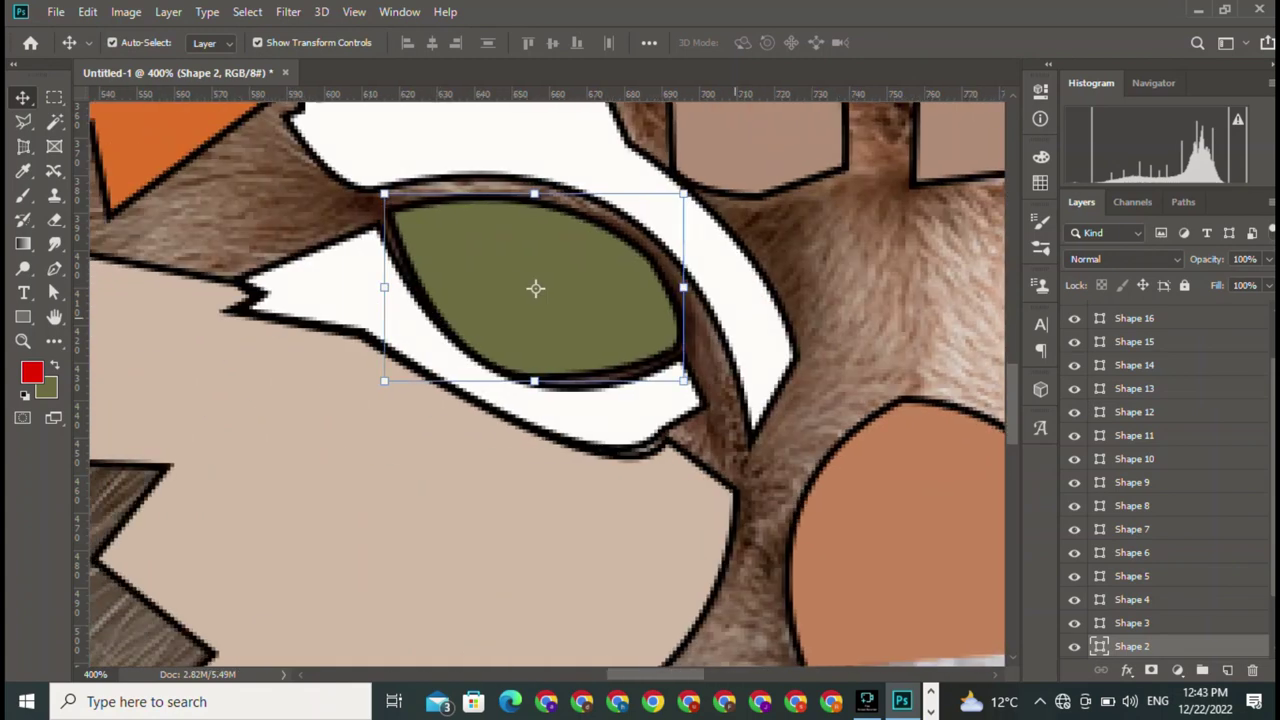
scroll(383, 373, "left", 5)
Set the left eye's fill to No Color and trace a lens-shaped slit pupil over the photo
left_click(54, 268)
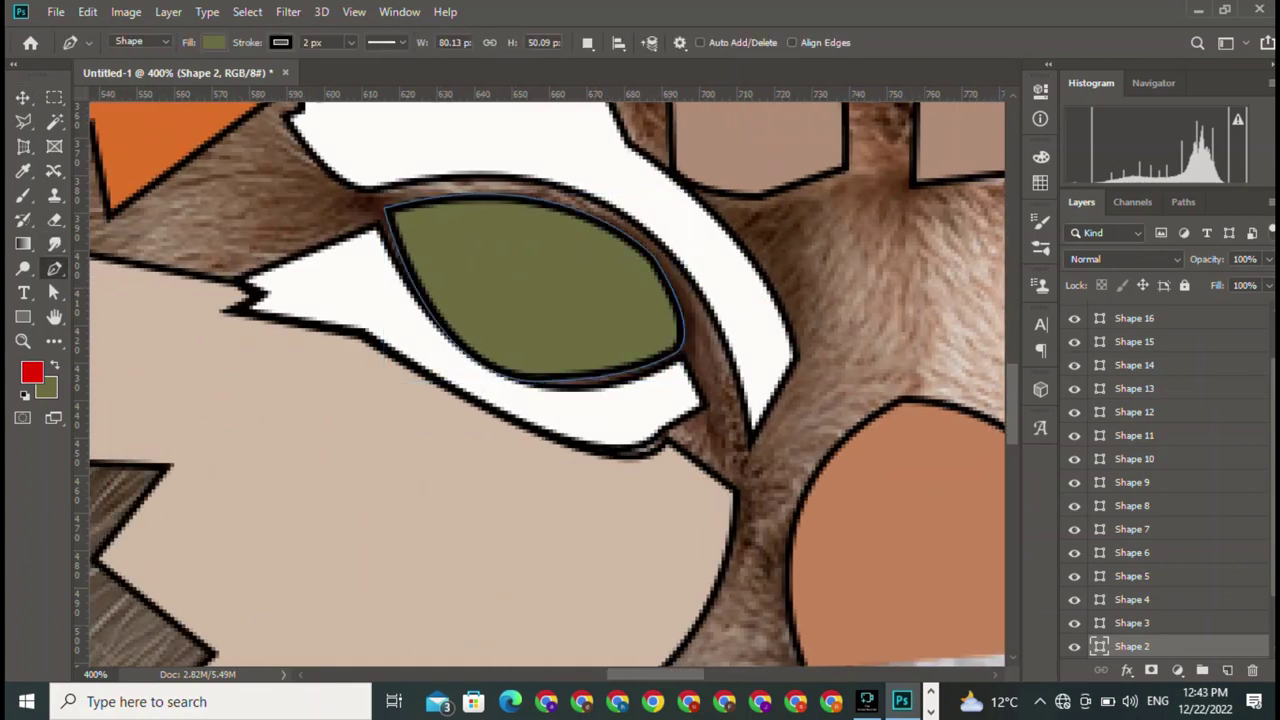
left_click(214, 42)
left_click(133, 78)
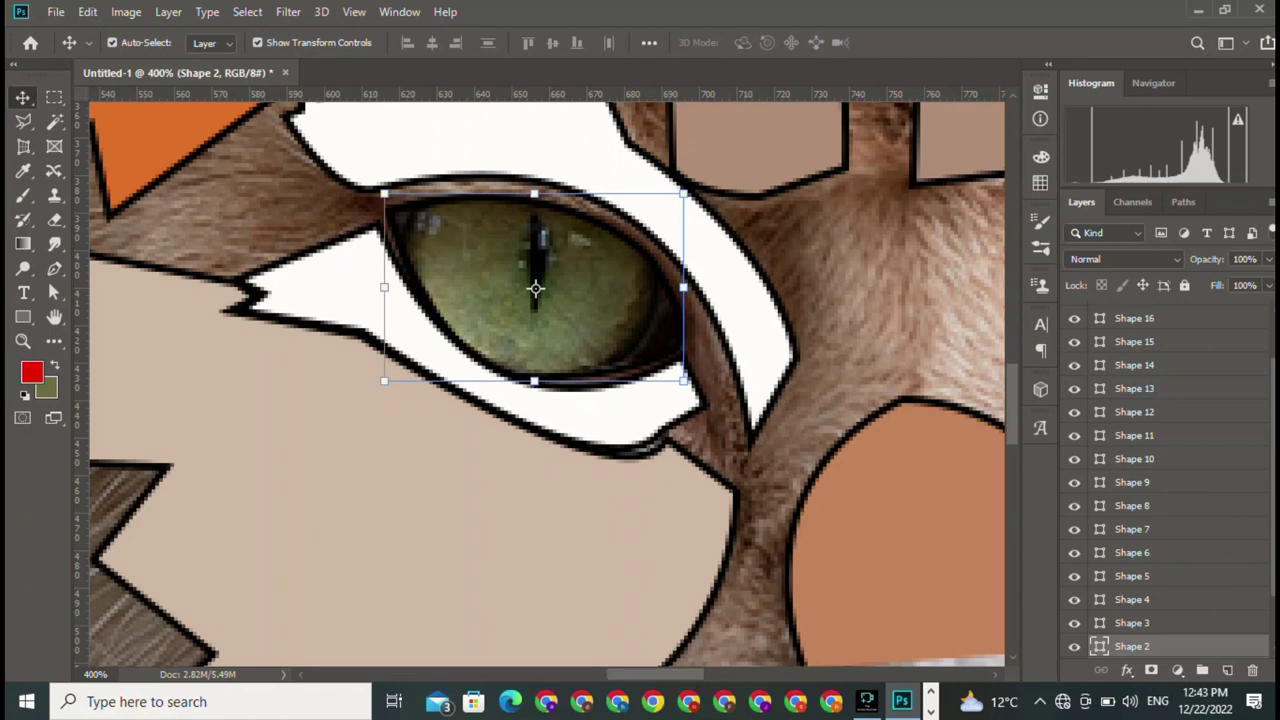
key("p")
left_click(533, 220)
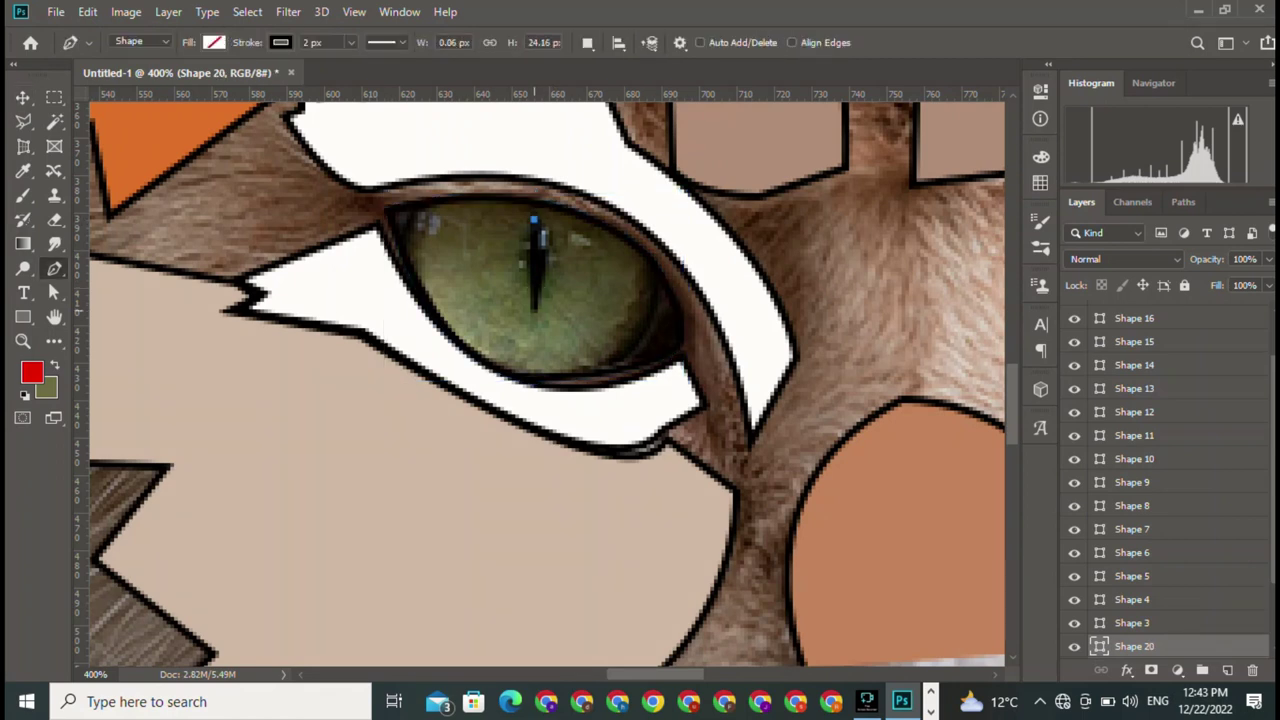
left_click_drag(534, 309, 543, 326)
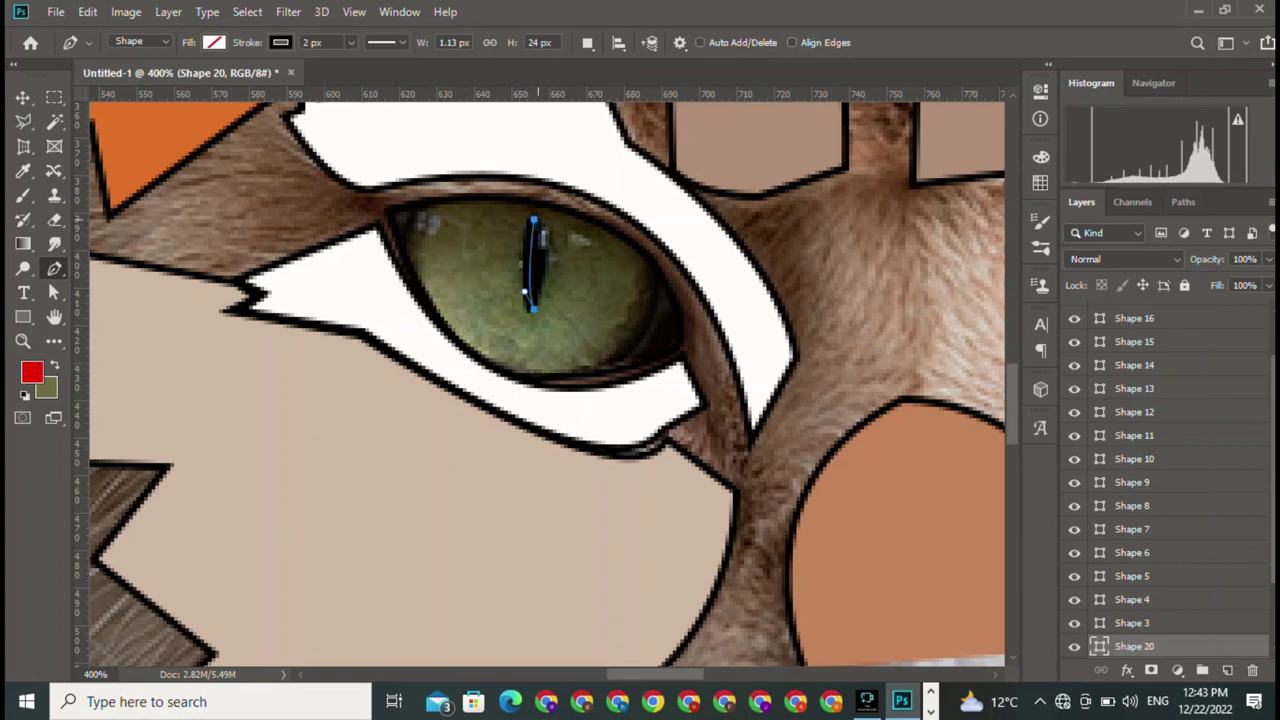
left_click(533, 220)
scroll(597, 289, "right", 5)
scroll(597, 289, "right", 5)
Set the right eye's fill to No Color and trace its slit pupil from the photo
key("v")
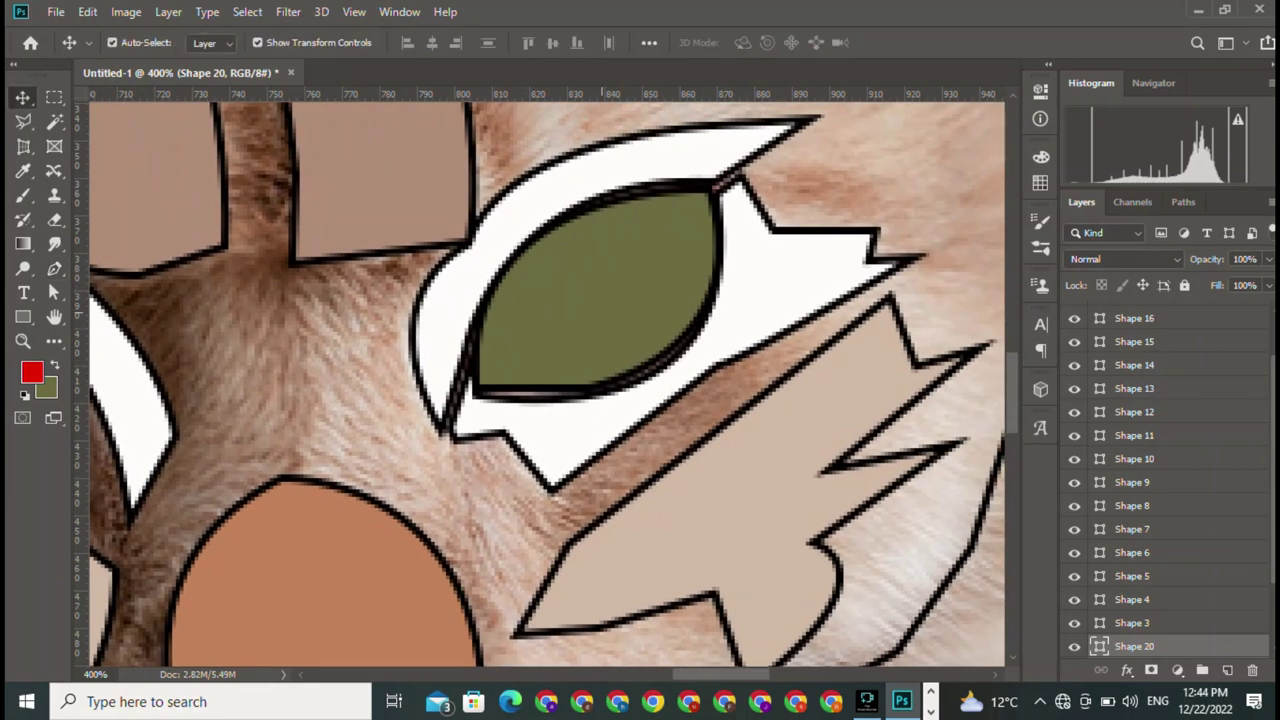
left_click(597, 289)
left_click(54, 268)
left_click(214, 42)
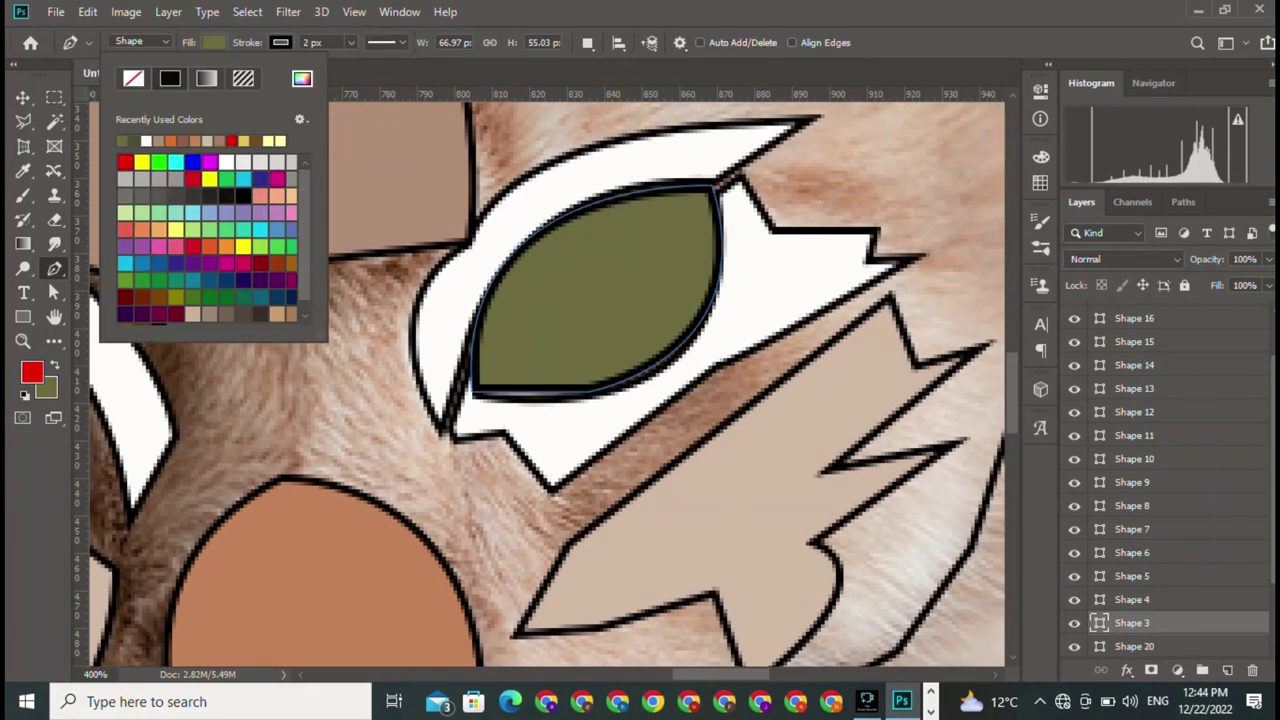
left_click(133, 78)
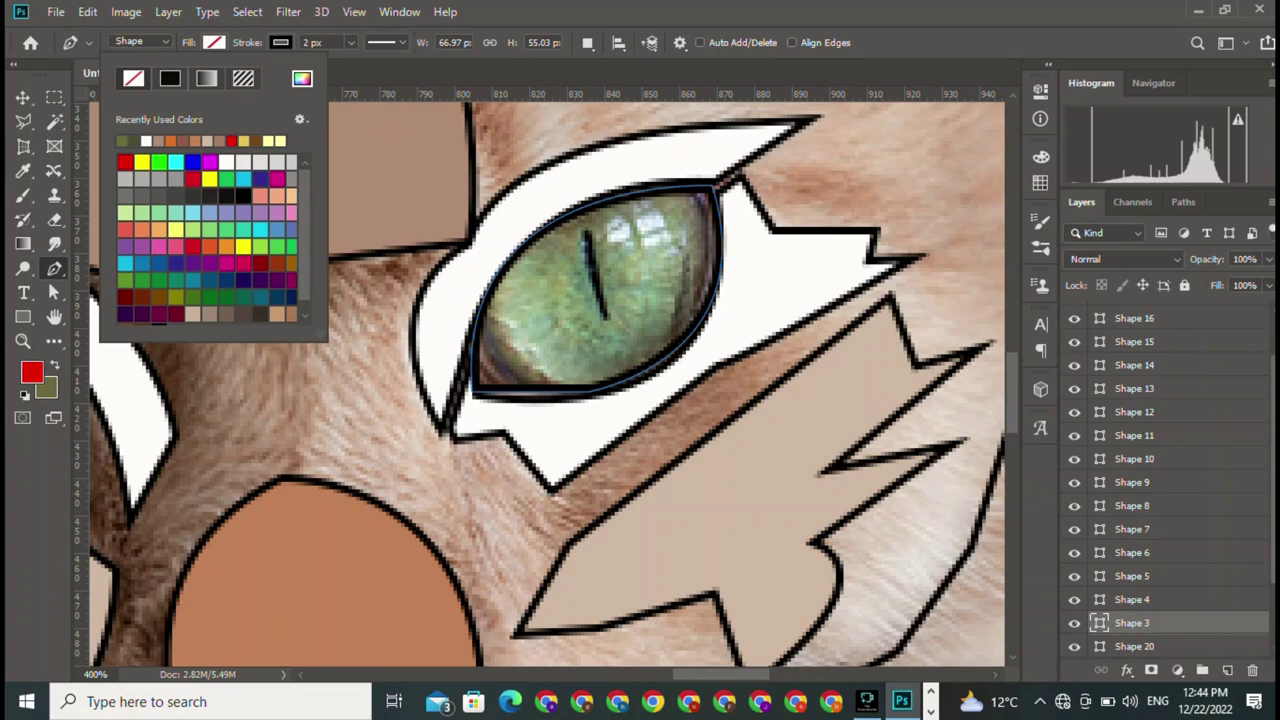
left_click(585, 236)
left_click(600, 318)
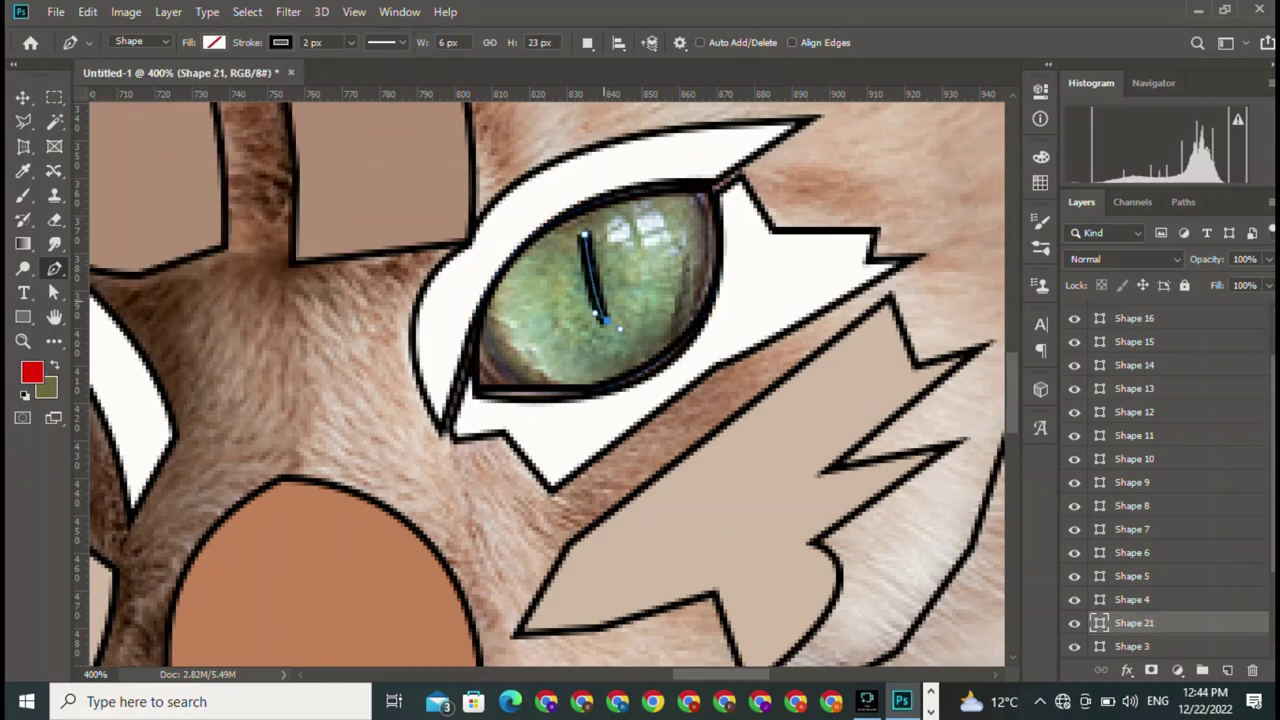
left_click(585, 236)
left_click_drag(595, 254, 586, 237)
Restore the olive fill on the right eye shape
key("v")
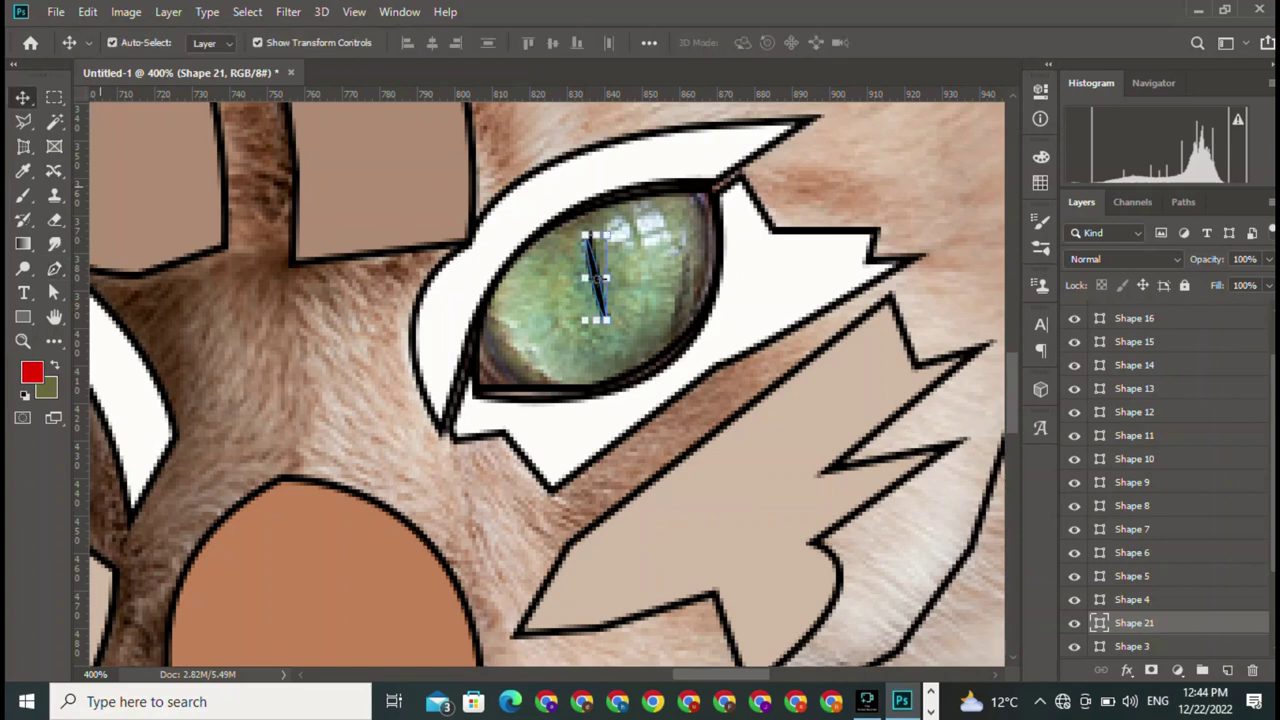
left_click(1133, 646)
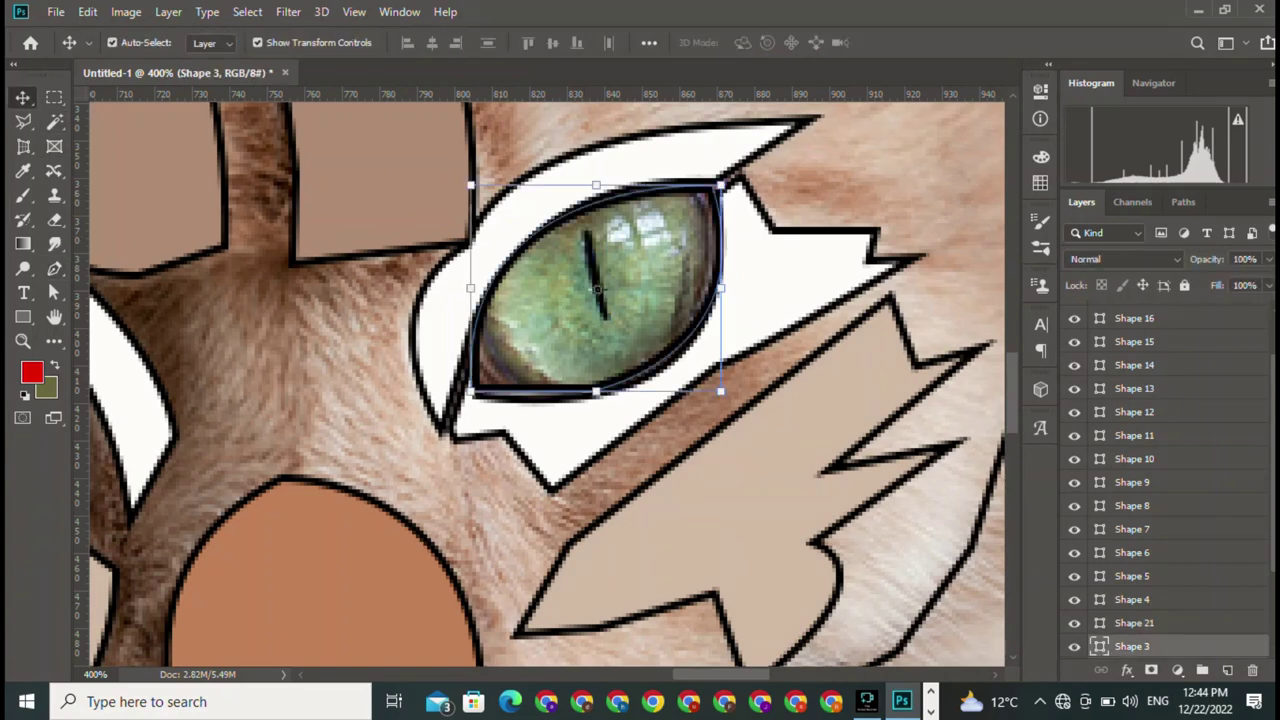
left_click(54, 268)
left_click(180, 290)
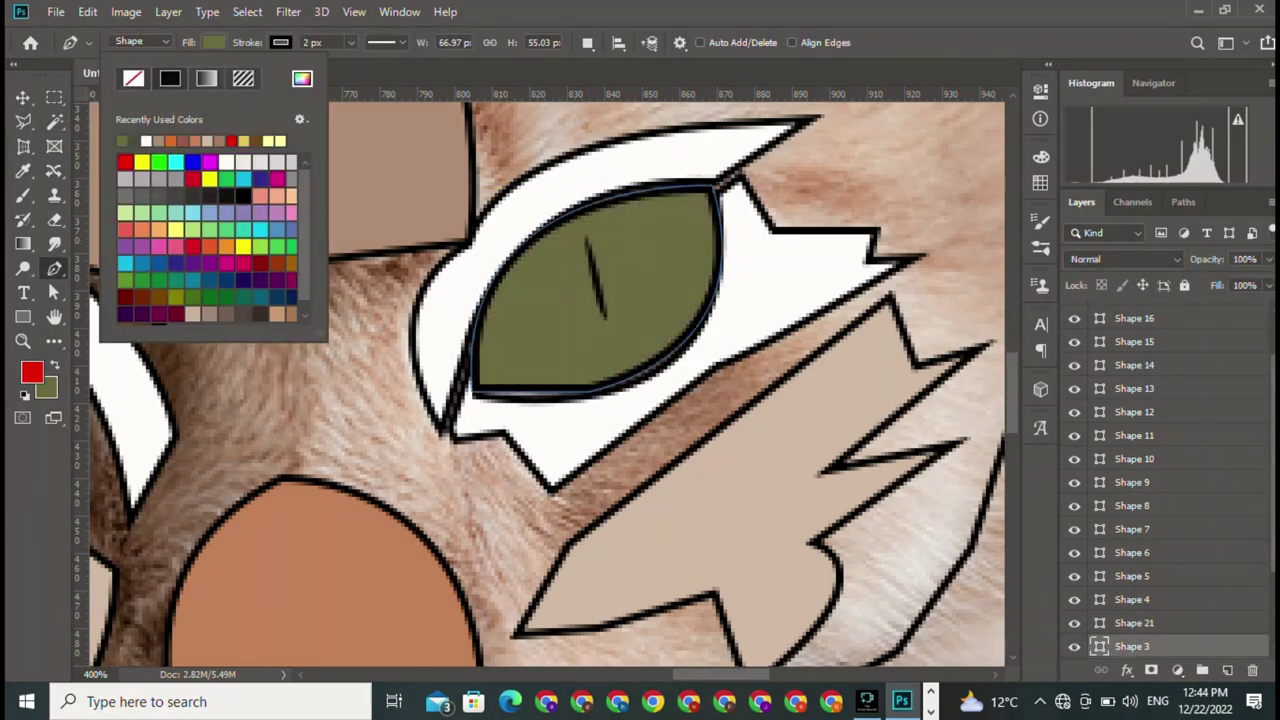
scroll(545, 383, "left", 6)
Restore the olive fill on the left eye shape and zoom in on the nose
key("v")
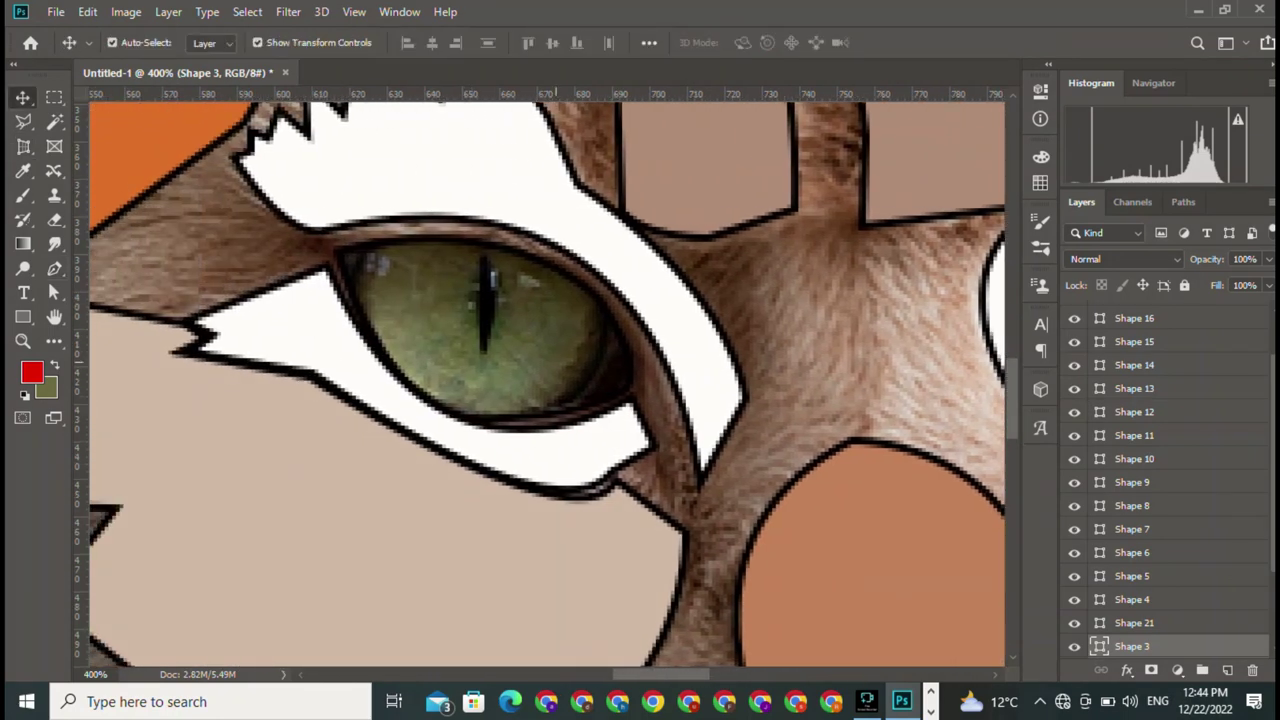
key("alt+bracketleft")
key("alt+bracketleft")
key("p")
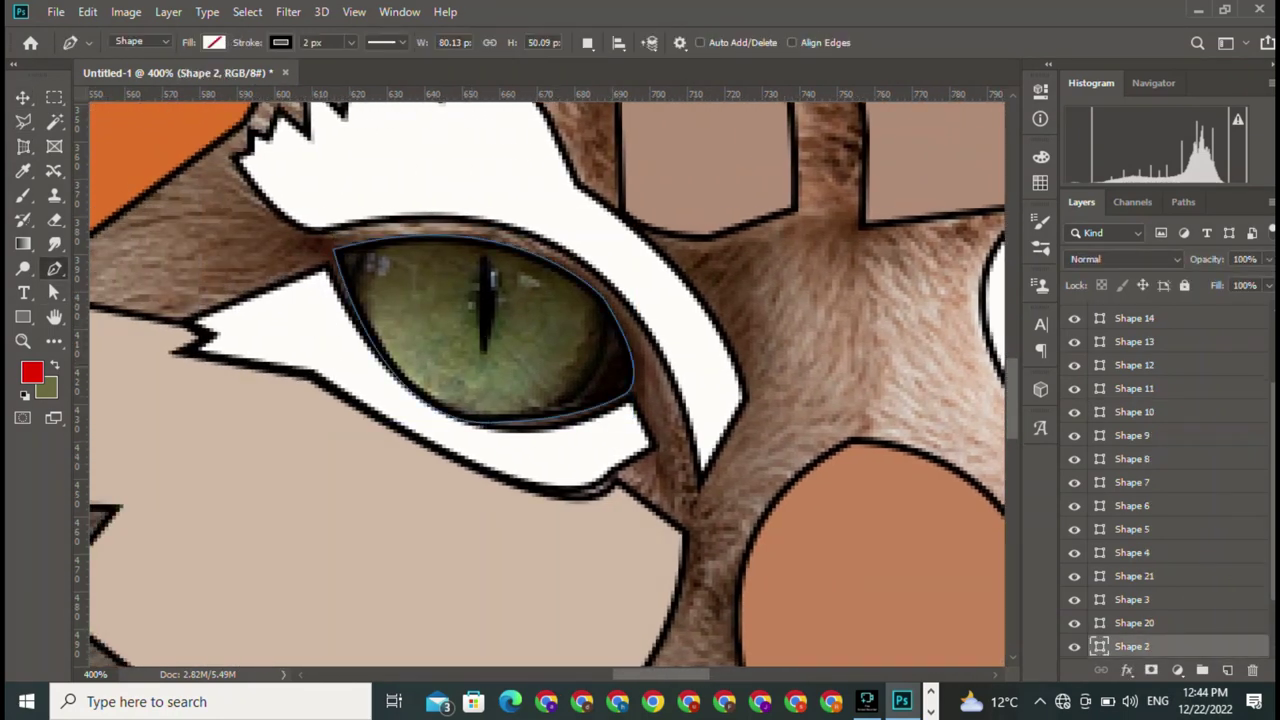
left_click(213, 42)
key("Escape")
key("v")
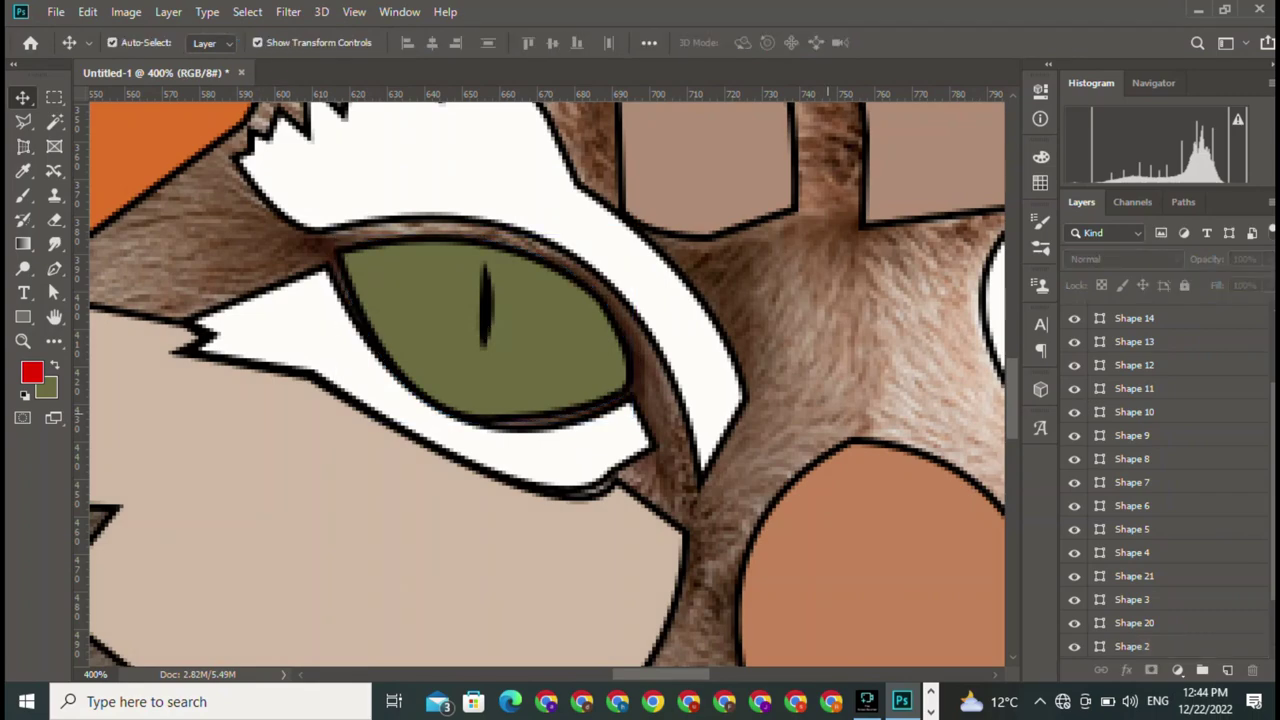
key("ctrl+0")
key("ctrl+minus")
Delete the old brown nose shape
scroll(540, 380, "up", 5)
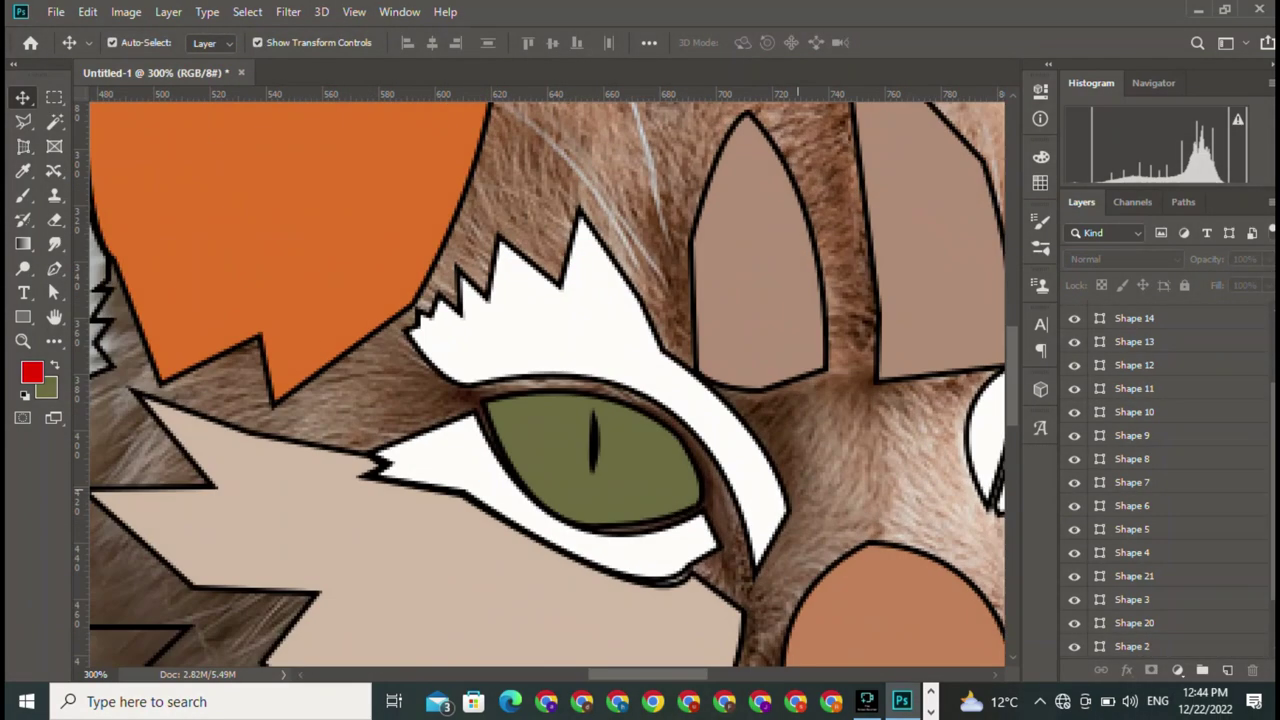
scroll(451, 250, "down", 3)
left_click(451, 250)
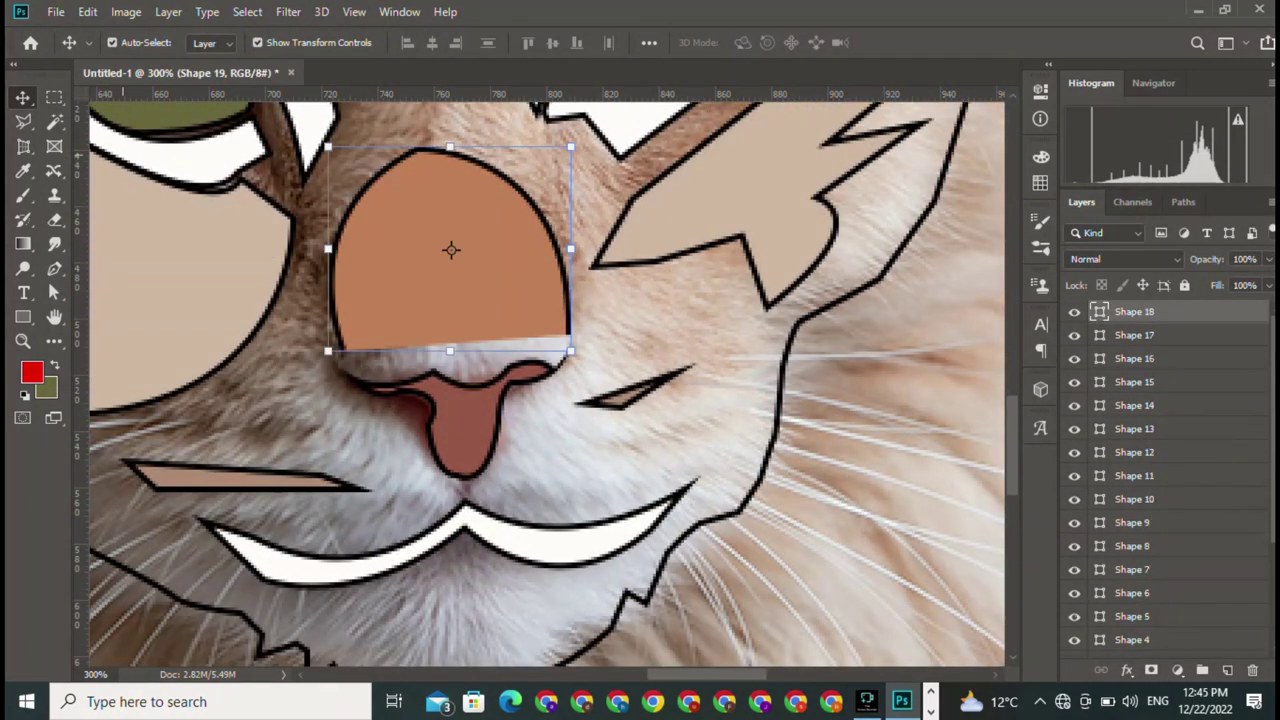
key("Delete")
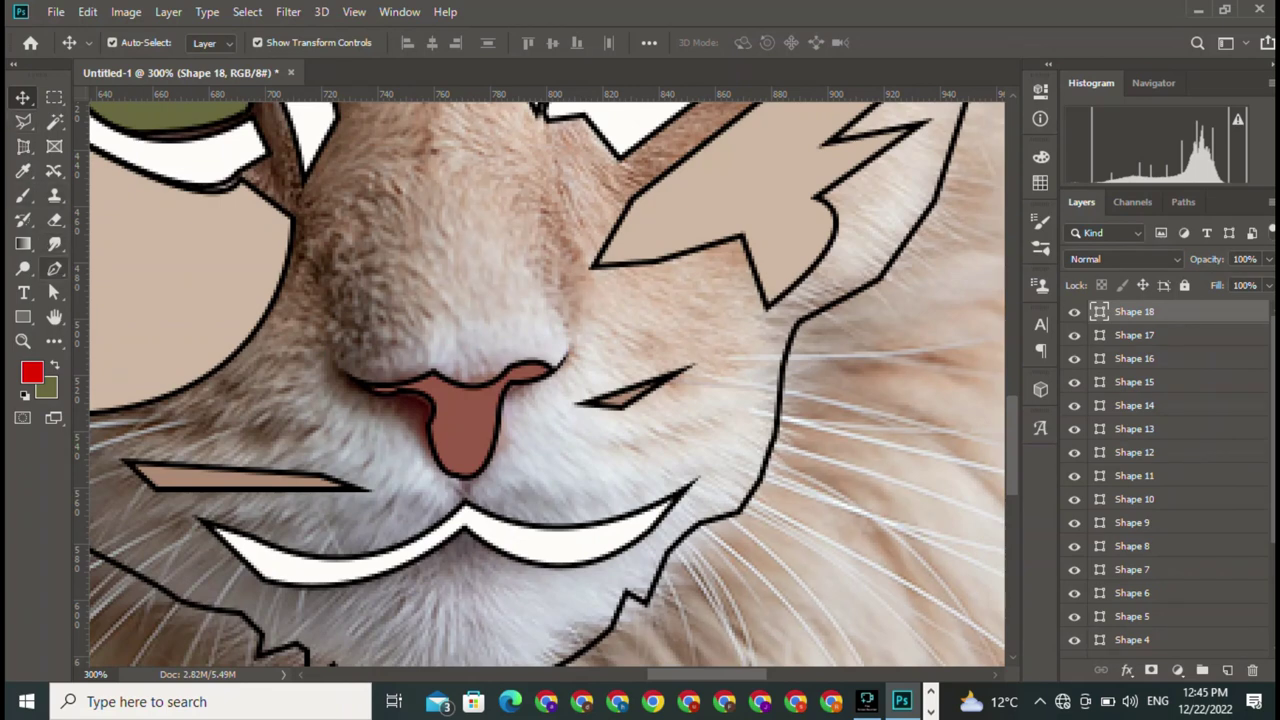
Start an unfilled nose outline from between the eyes, curving down to the nose tip
left_click(54, 268)
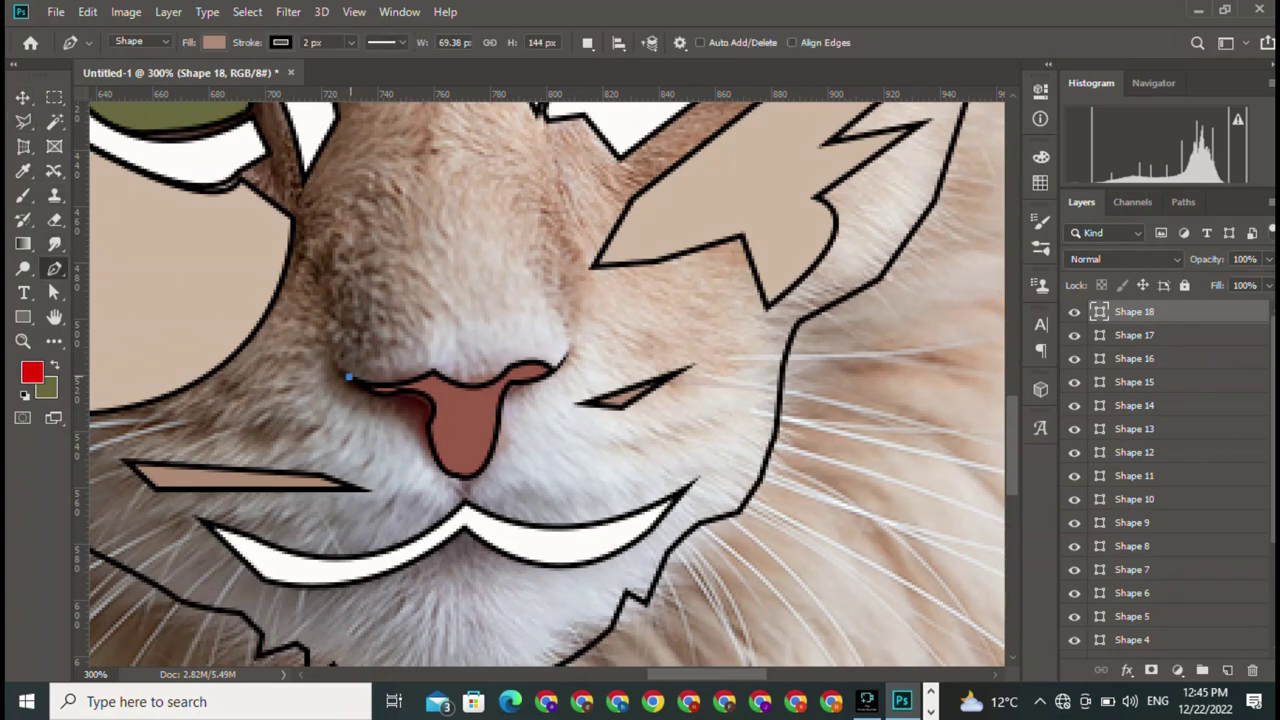
scroll(348, 377, "up", 5)
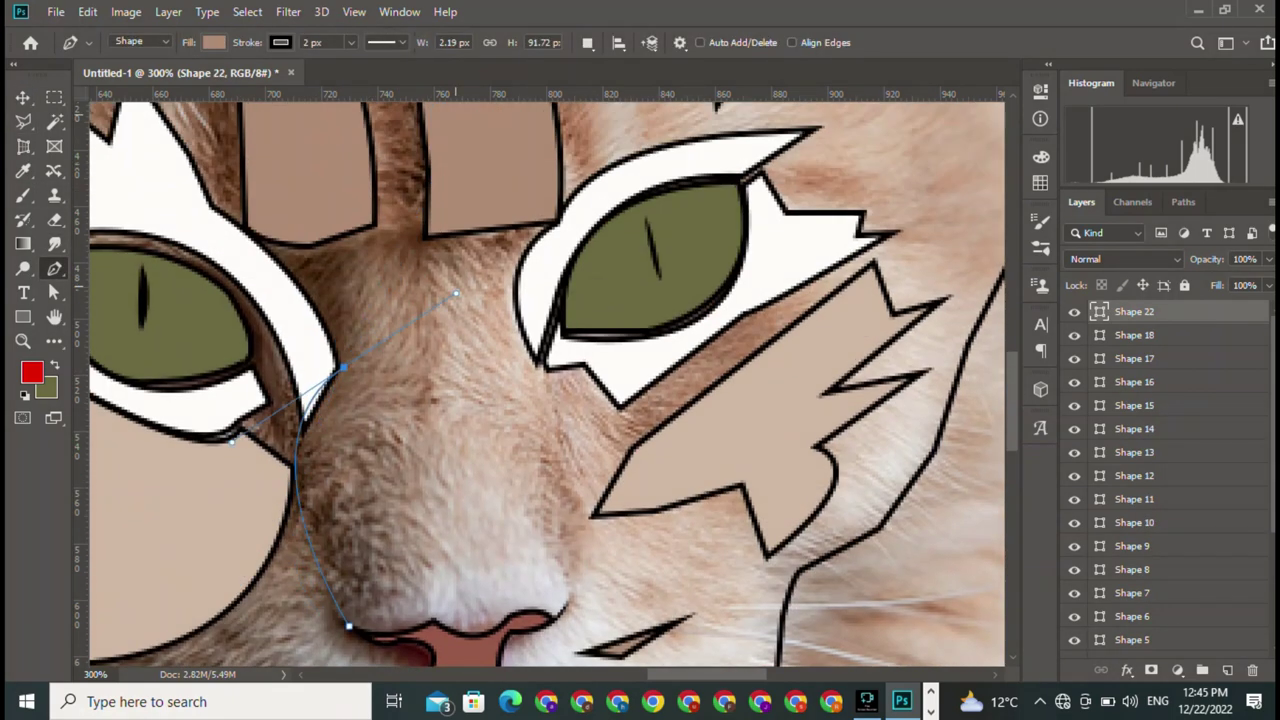
mouse_move(343, 368)
left_mouse_down()
mouse_move(432, 232)
mouse_move(398, 196)
left_mouse_up()
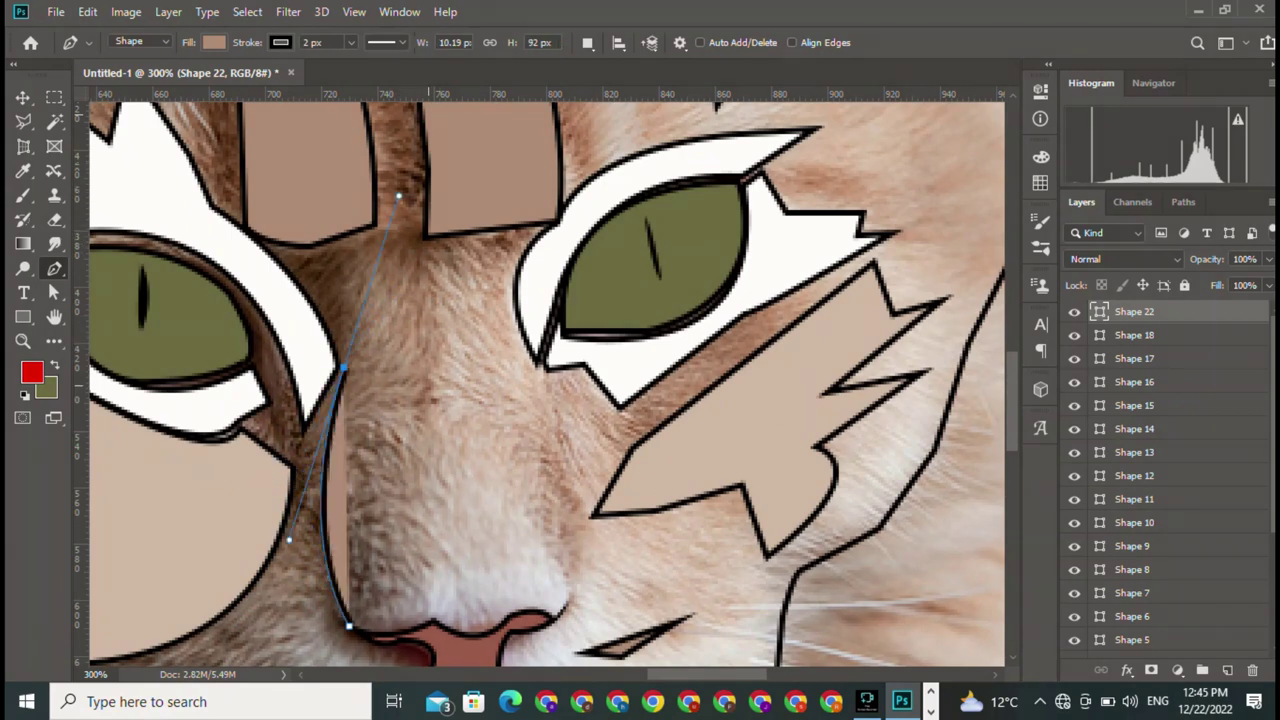
left_click(213, 42)
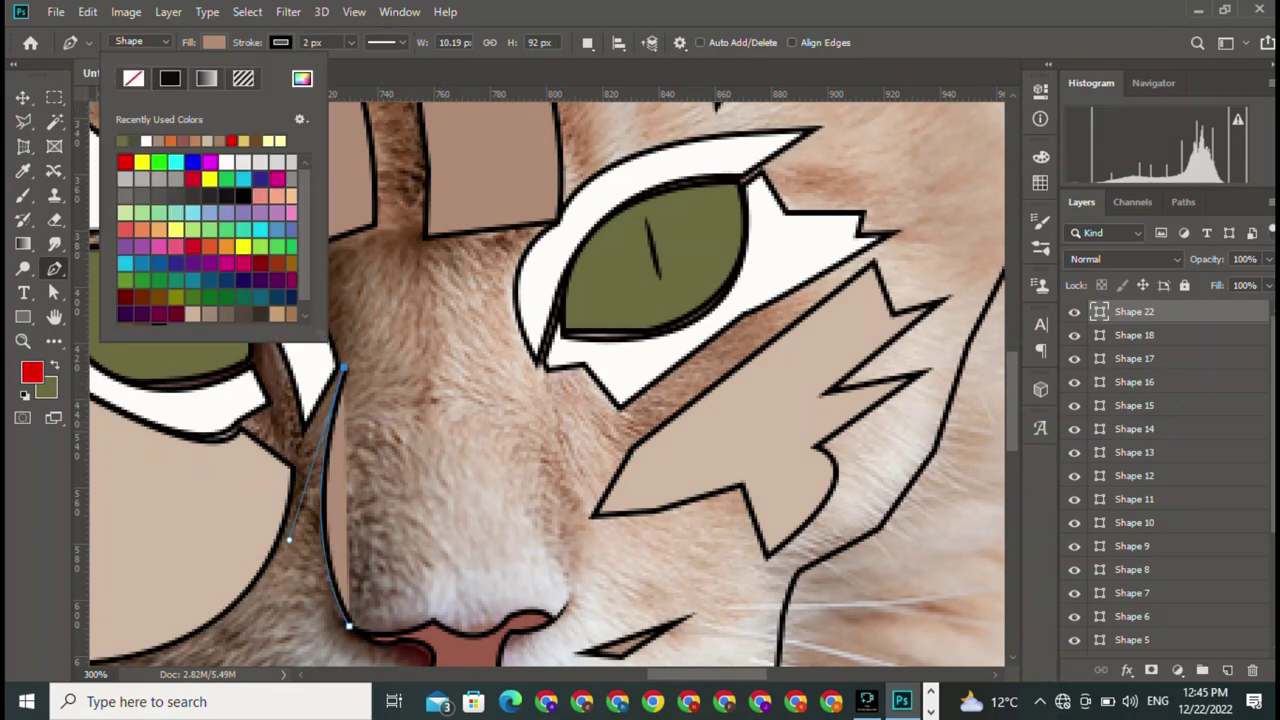
left_click(133, 78)
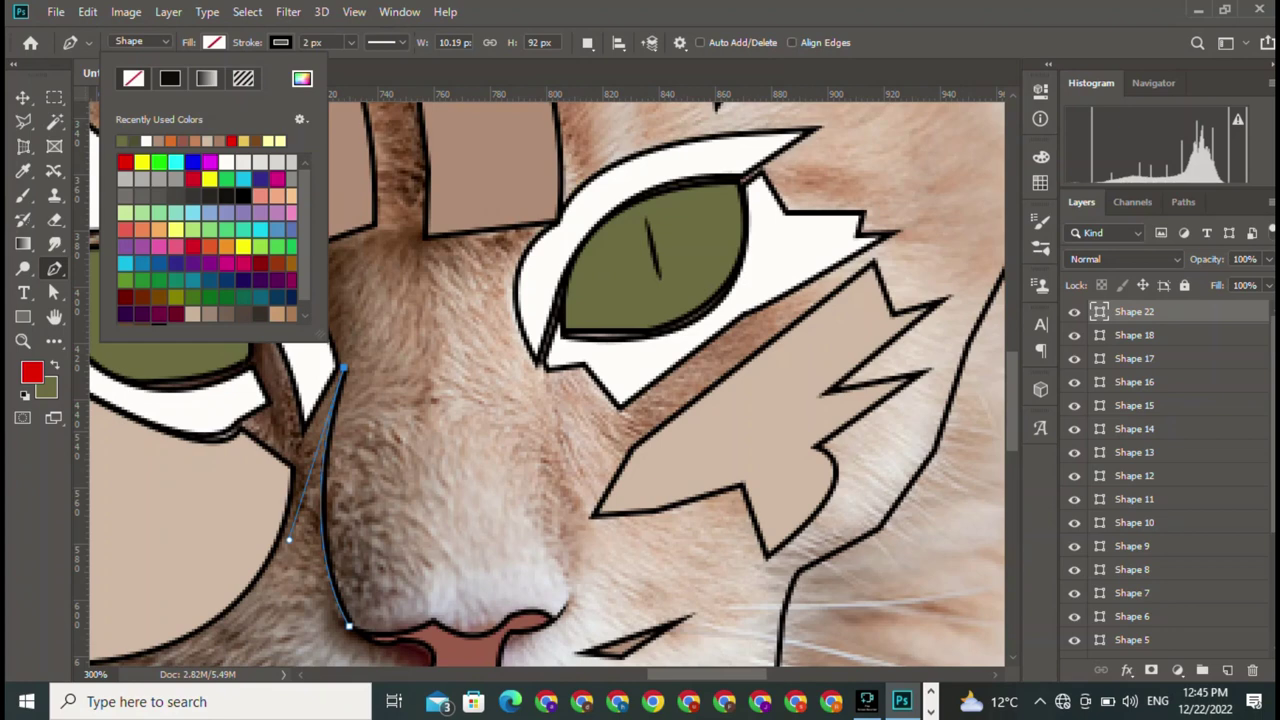
left_click(430, 404)
left_click(537, 364)
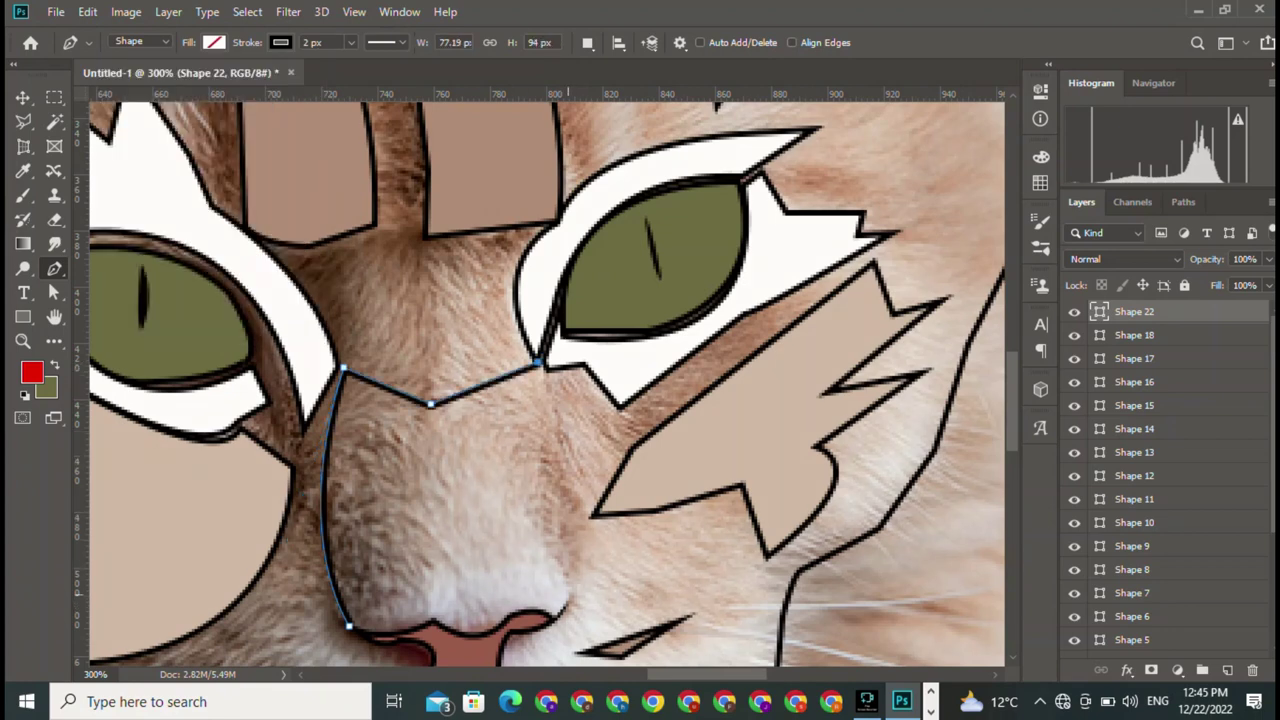
left_click_drag(567, 598, 548, 666)
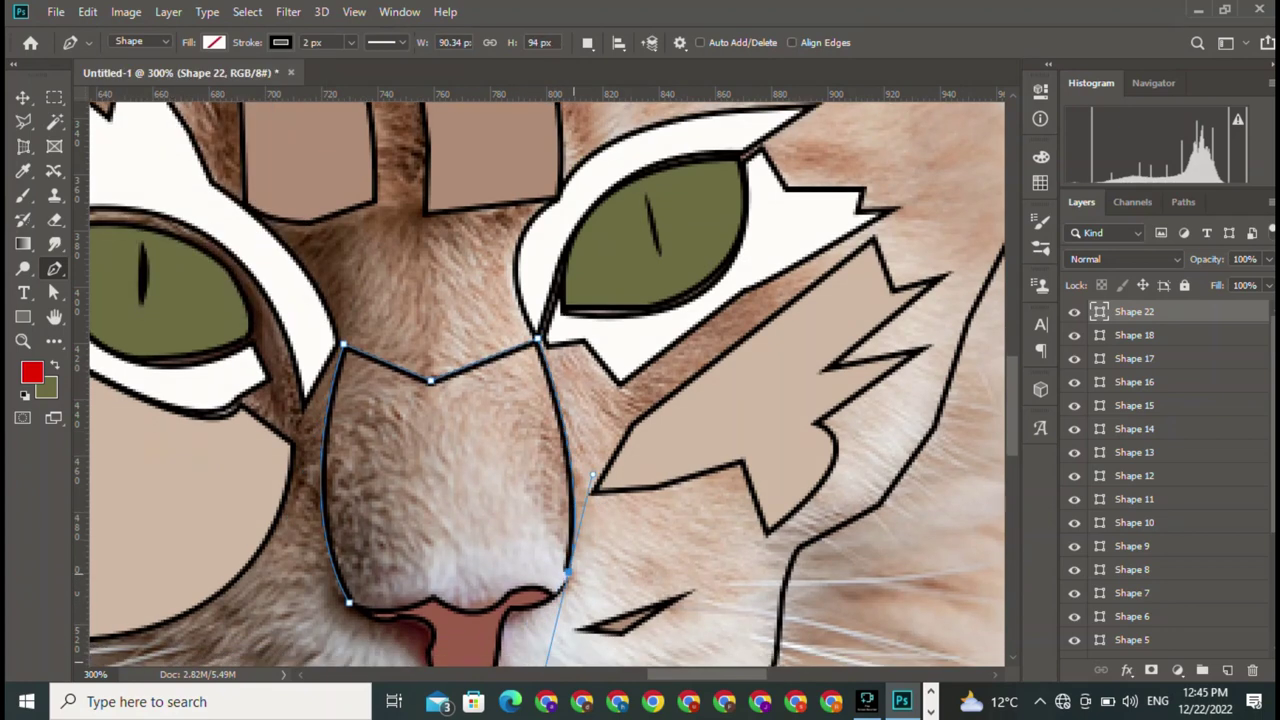
left_click(366, 605)
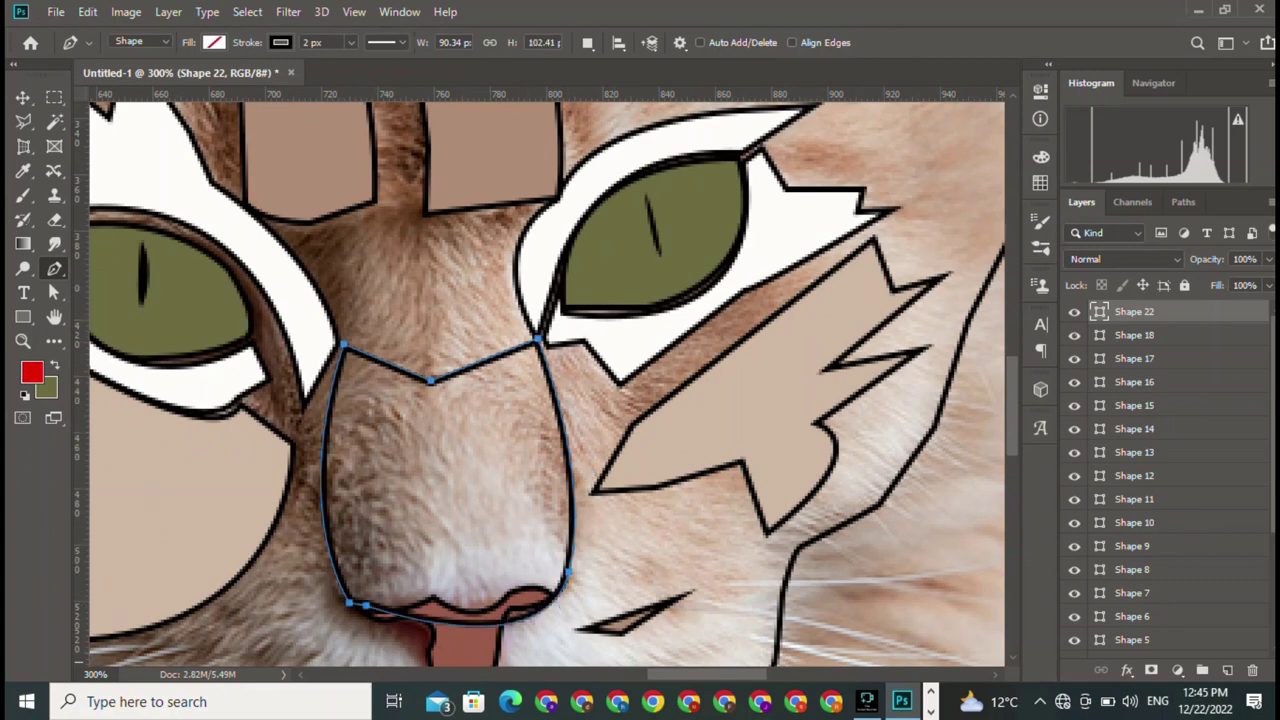
Try the curvature and freehand pens, undo both, then reshape the outline's lower right curve
right_click(54, 268)
left_click(120, 303)
left_click_drag(530, 606, 572, 545)
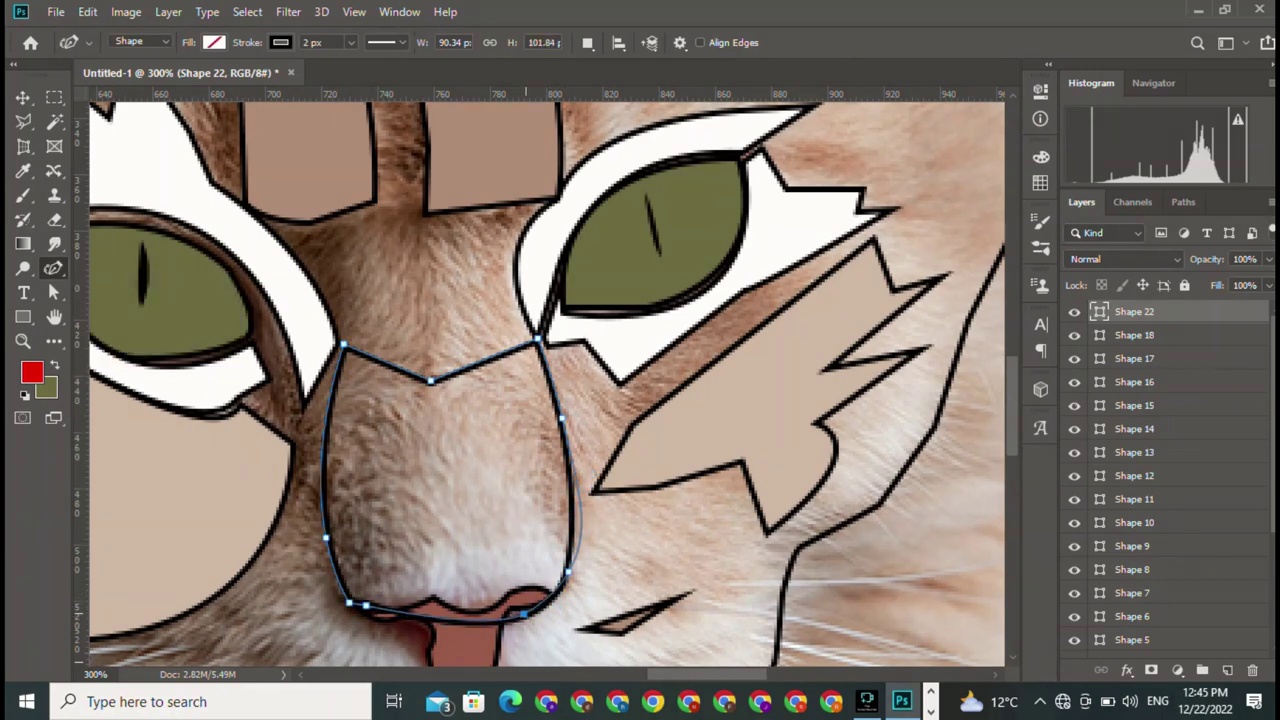
key("ctrl+z")
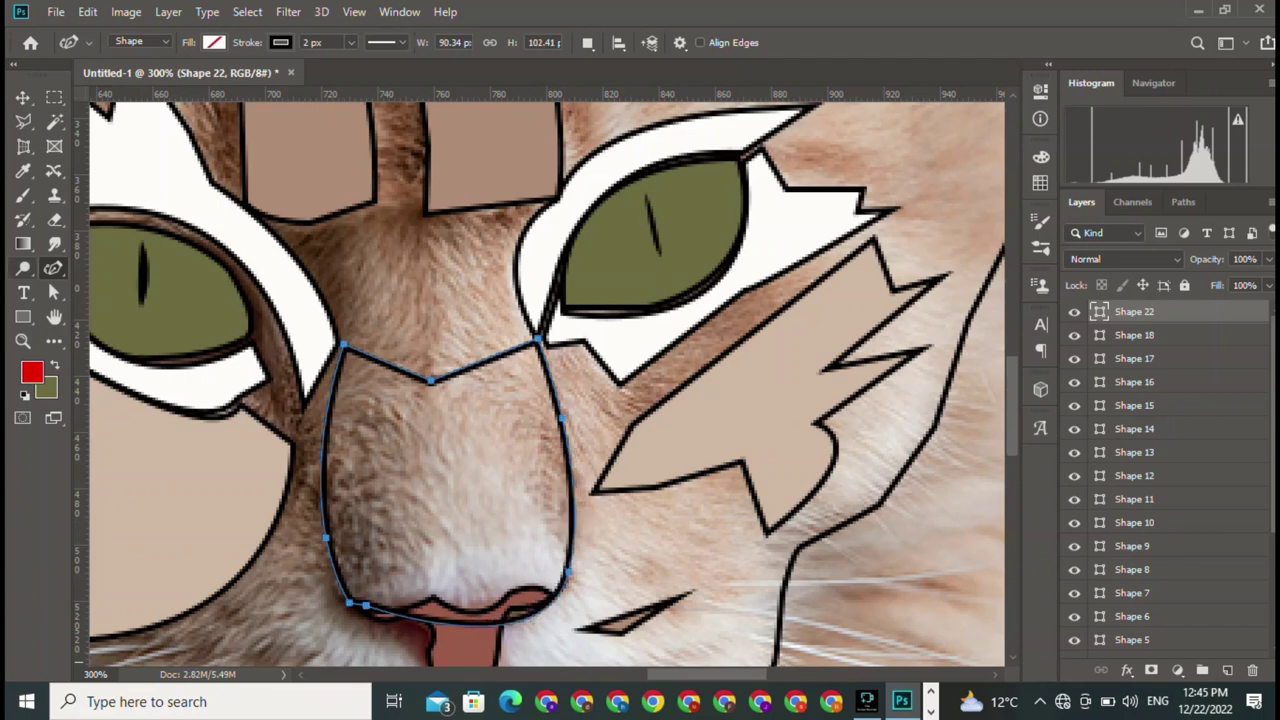
right_click(54, 268)
left_click(170, 286)
left_click_drag(493, 604, 527, 614)
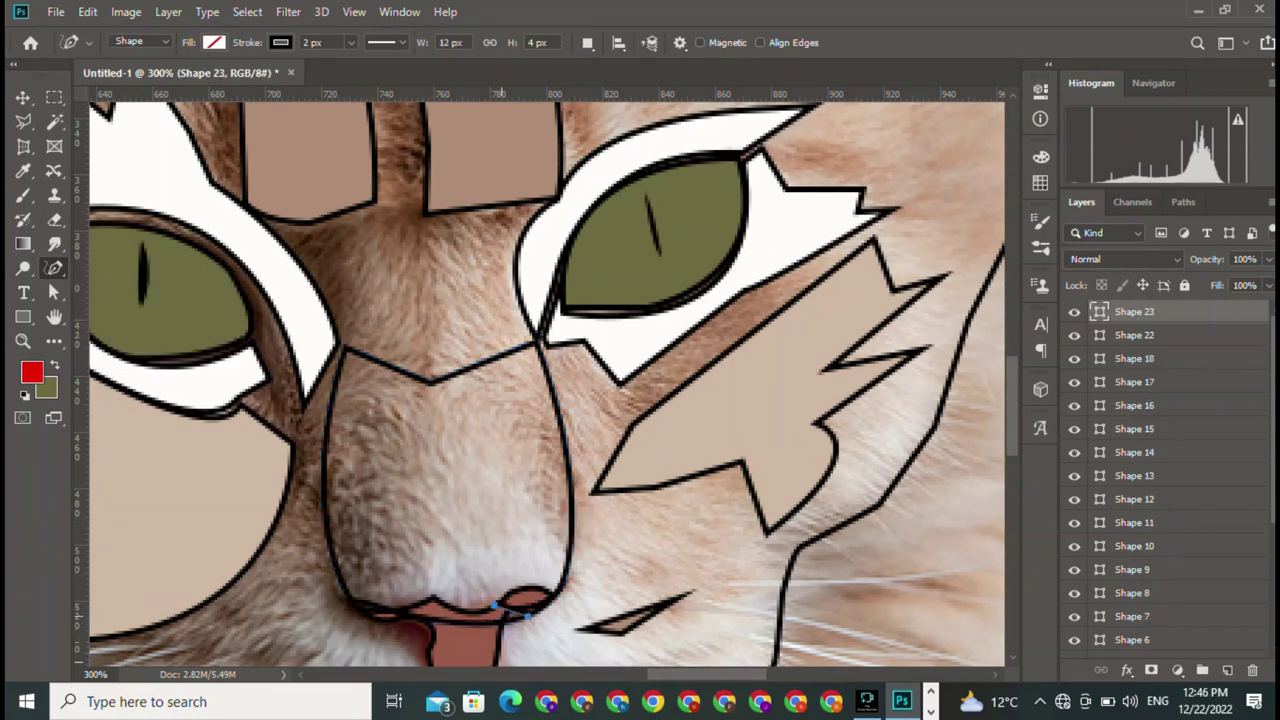
key("ctrl+z")
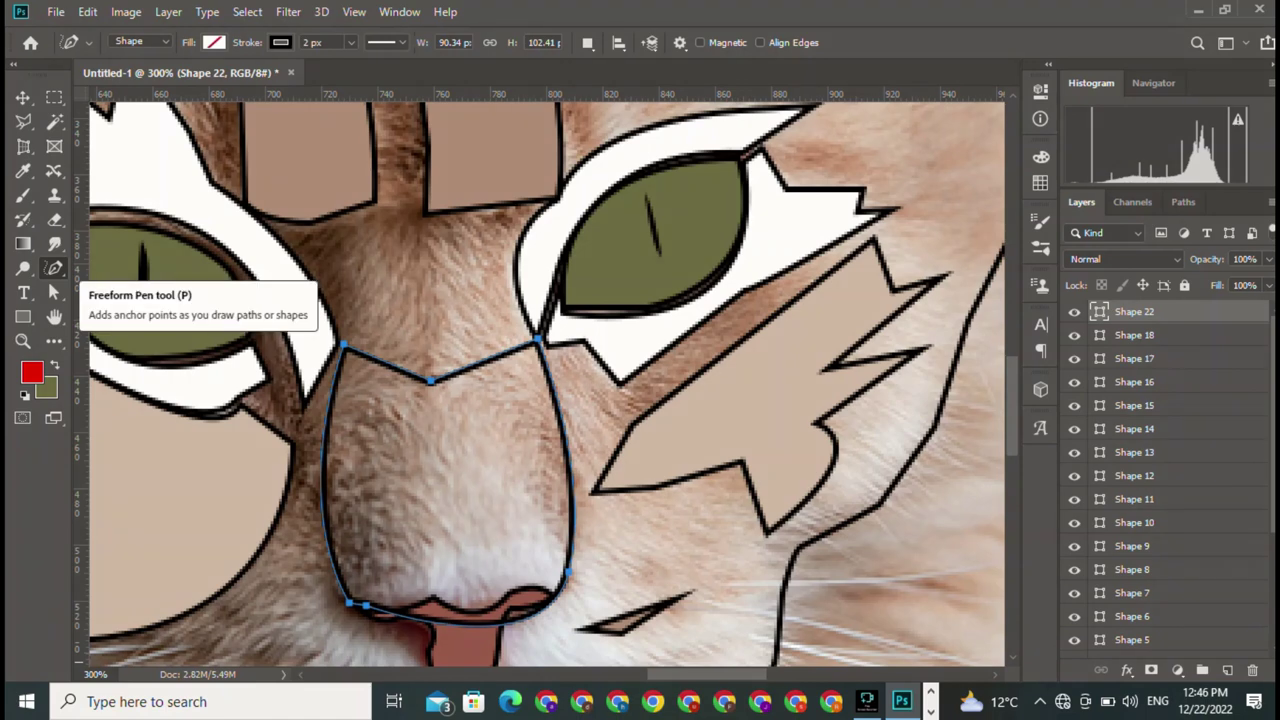
left_click_drag(567, 573, 593, 478)
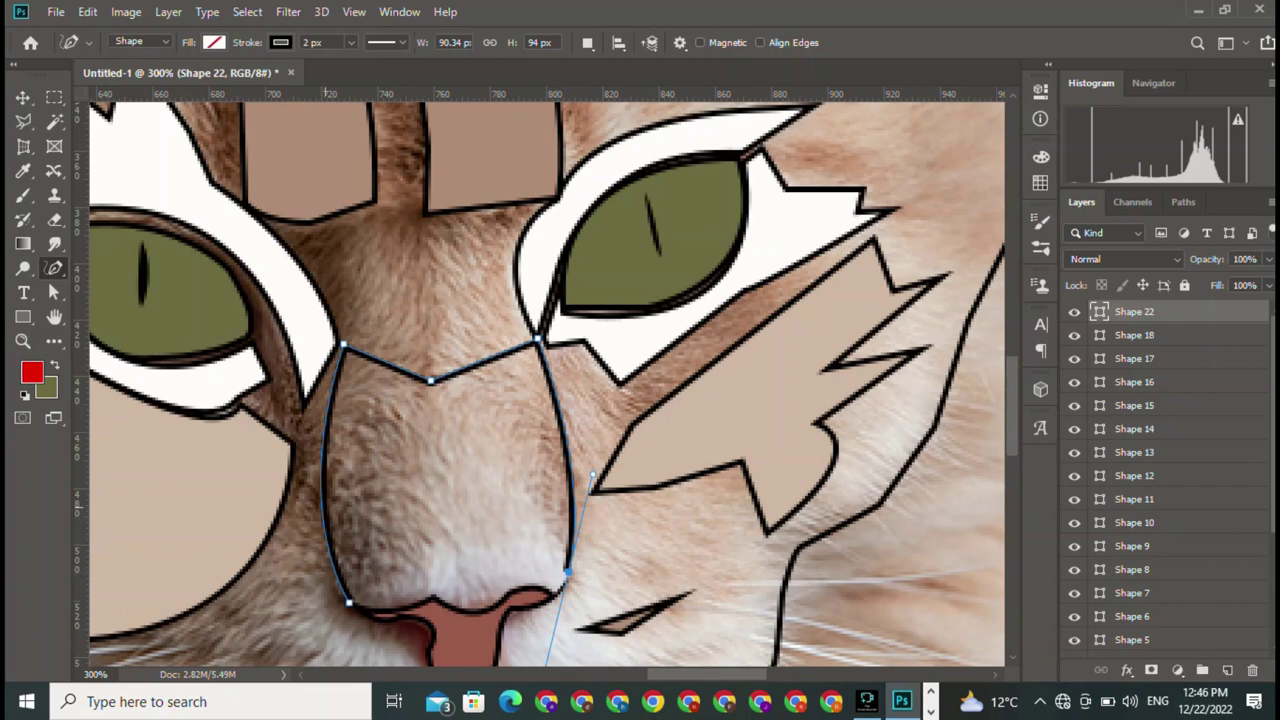
Curve the nose outline's bottom edge around the tops of the nostrils
key("v")
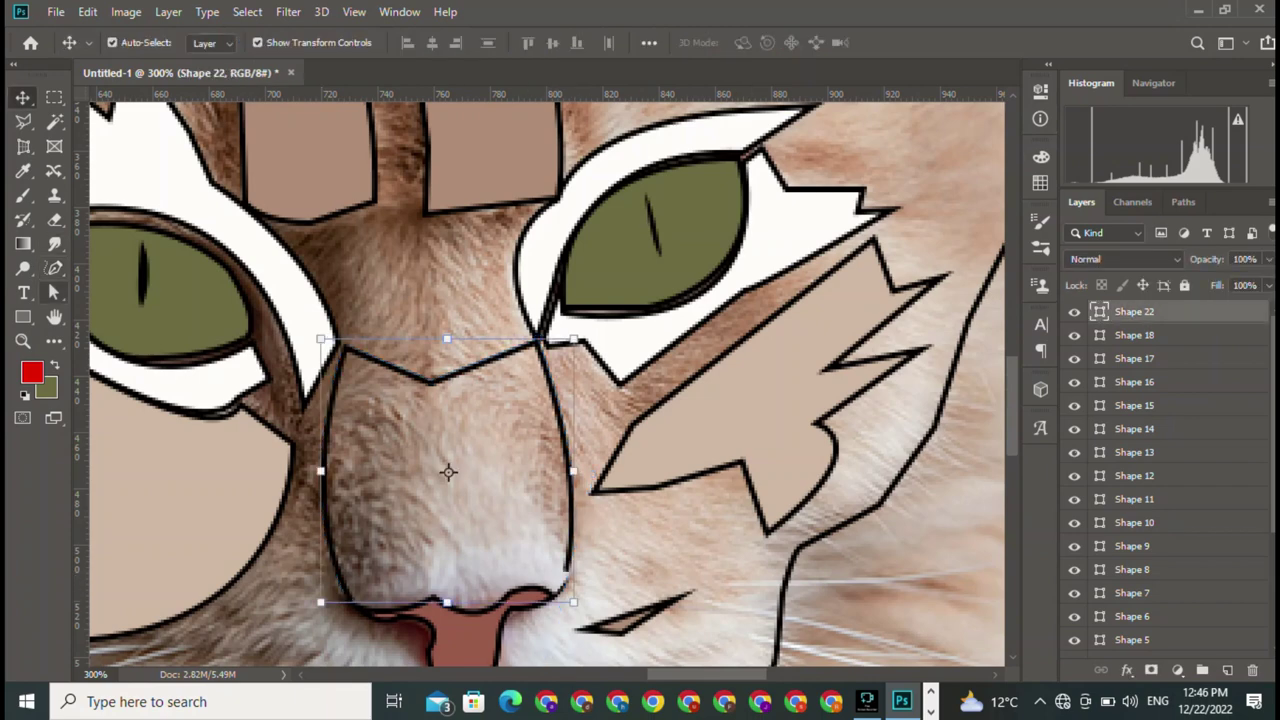
left_click(52, 270)
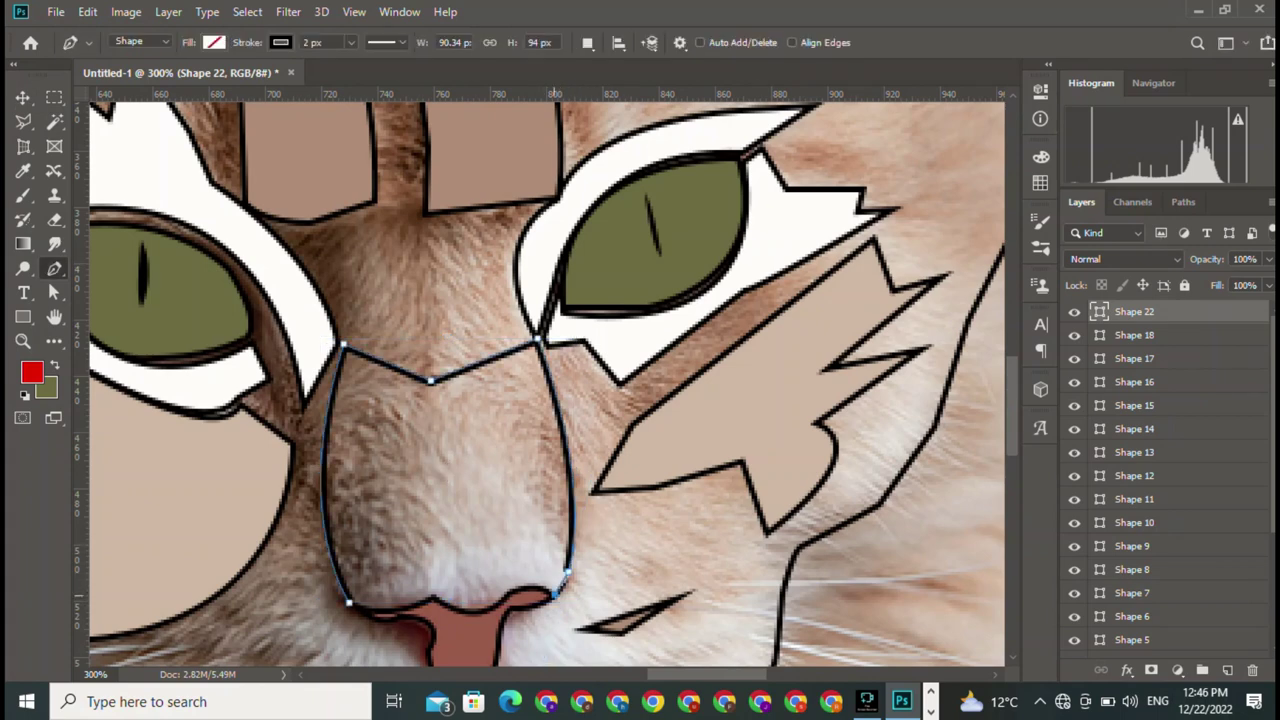
left_click_drag(500, 601, 484, 636)
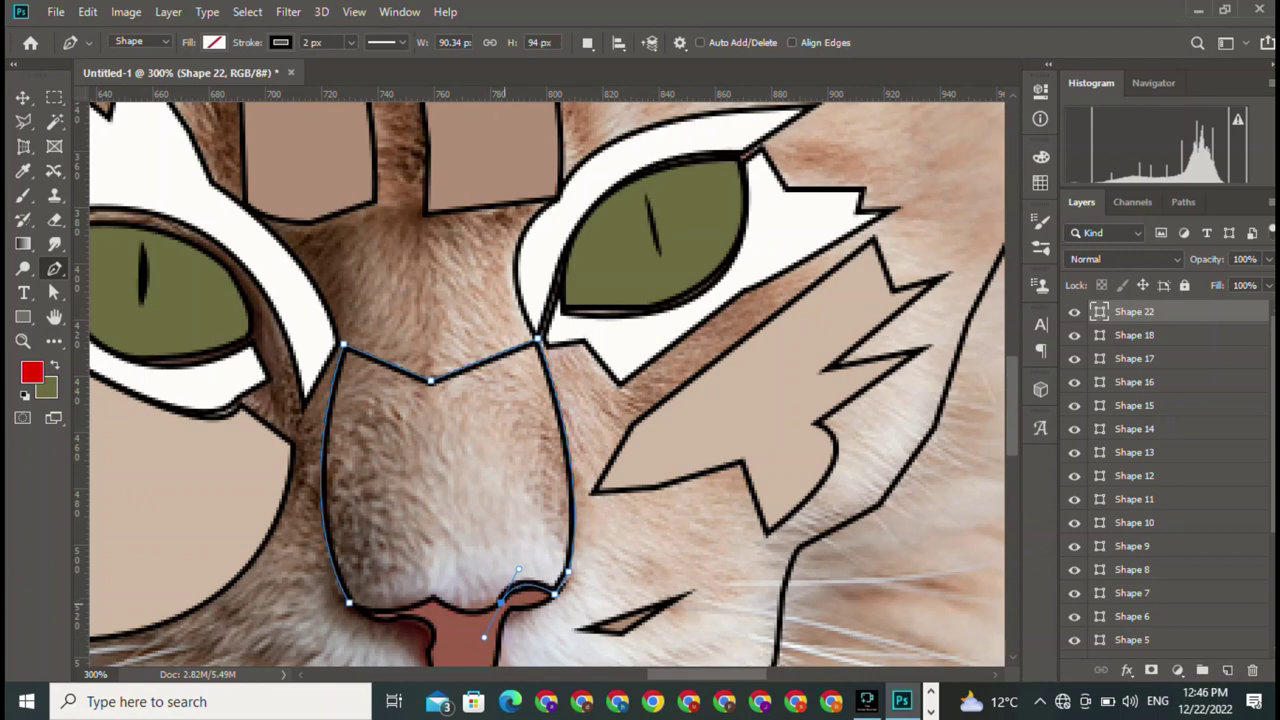
left_click_drag(432, 595, 479, 628)
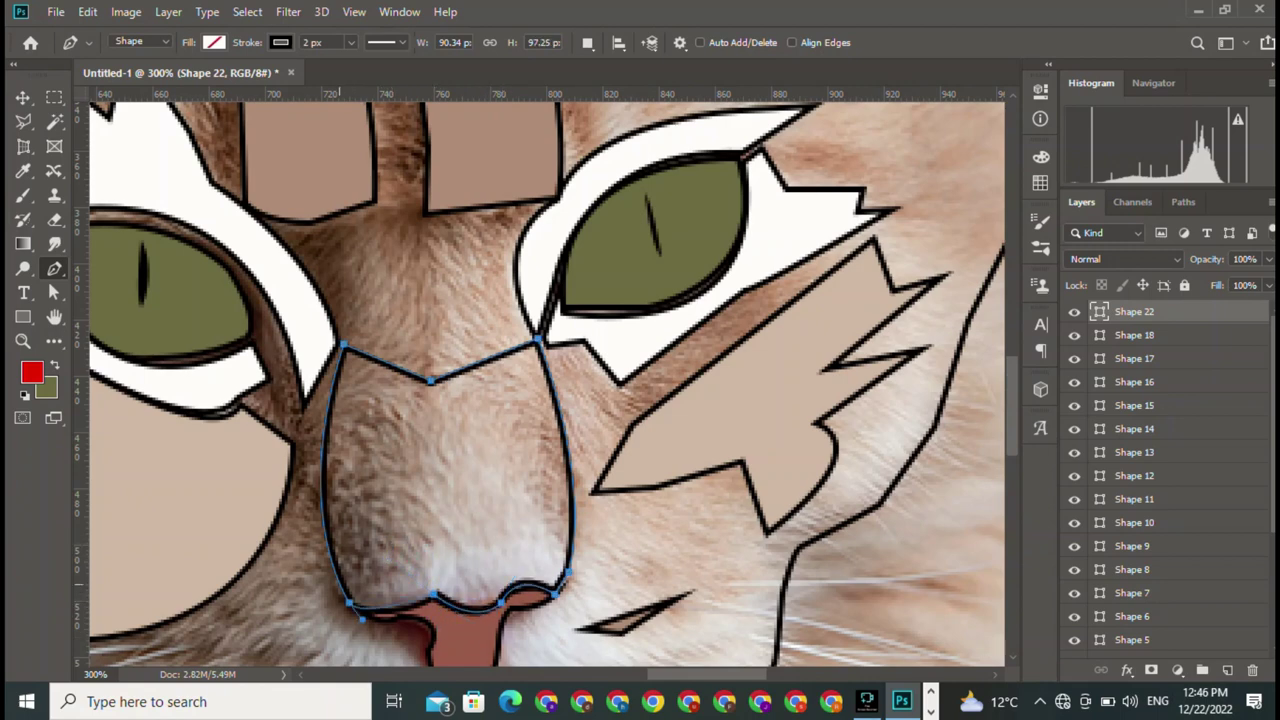
left_click_drag(432, 595, 432, 600)
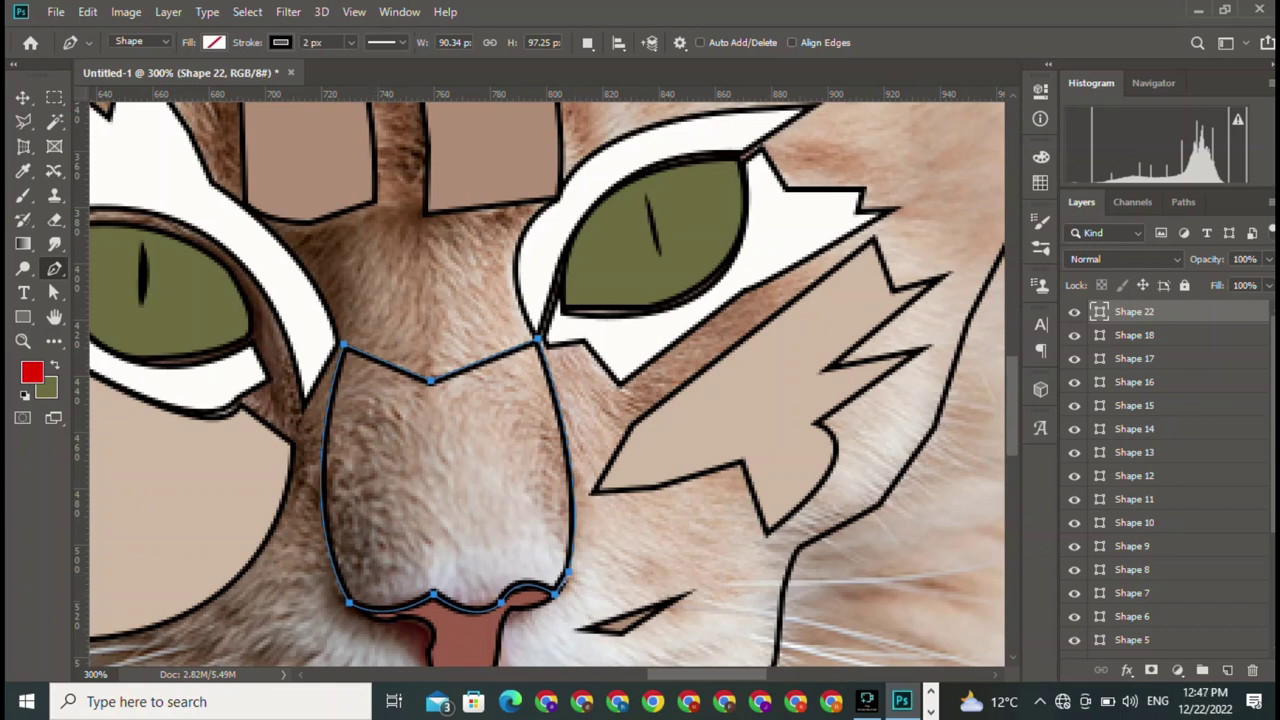
Sample the fur colour and give the nose shape a solid brown fill of #98775e
key("v")
key("i")
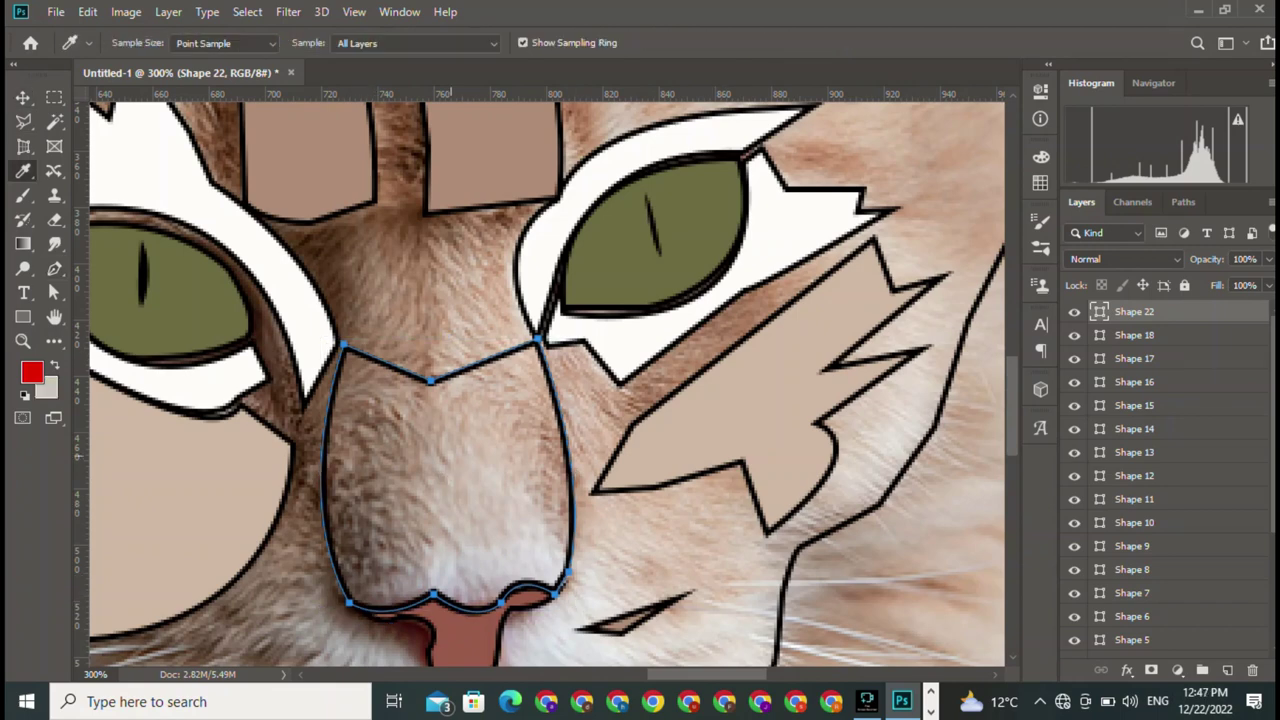
left_click(46, 387)
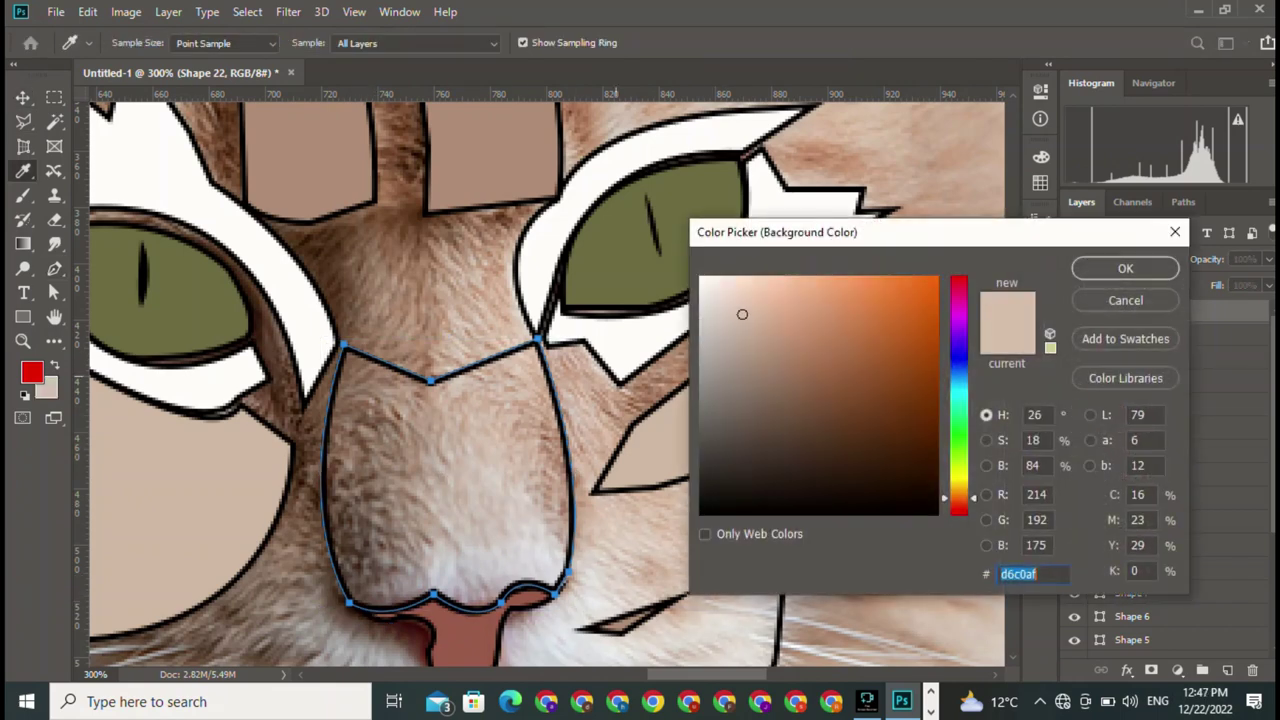
key("Return")
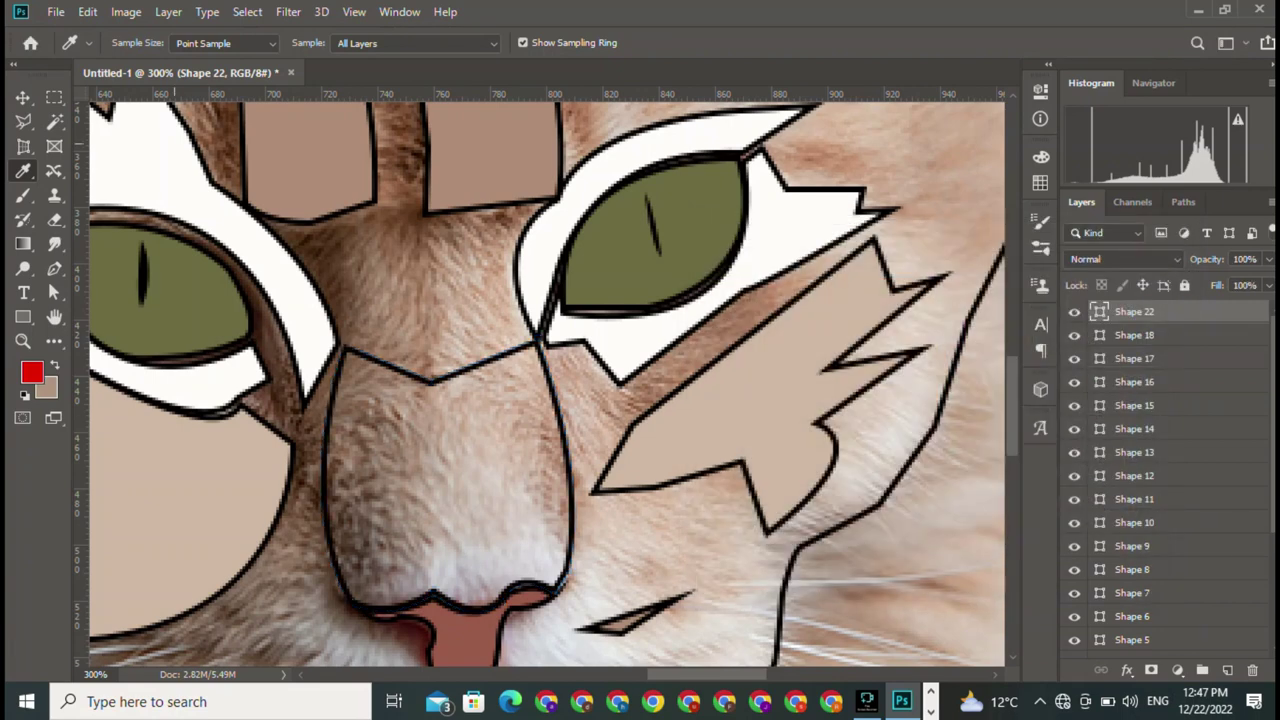
left_click(54, 268)
left_click(213, 42)
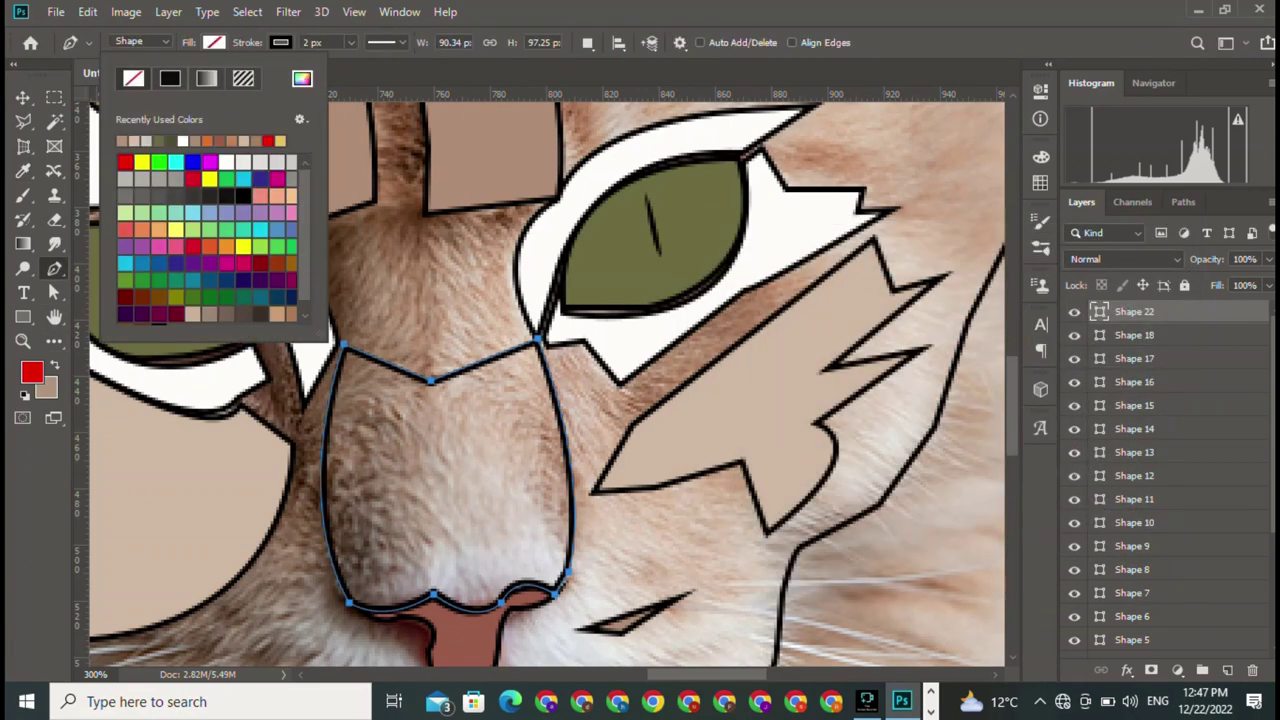
left_click(170, 78)
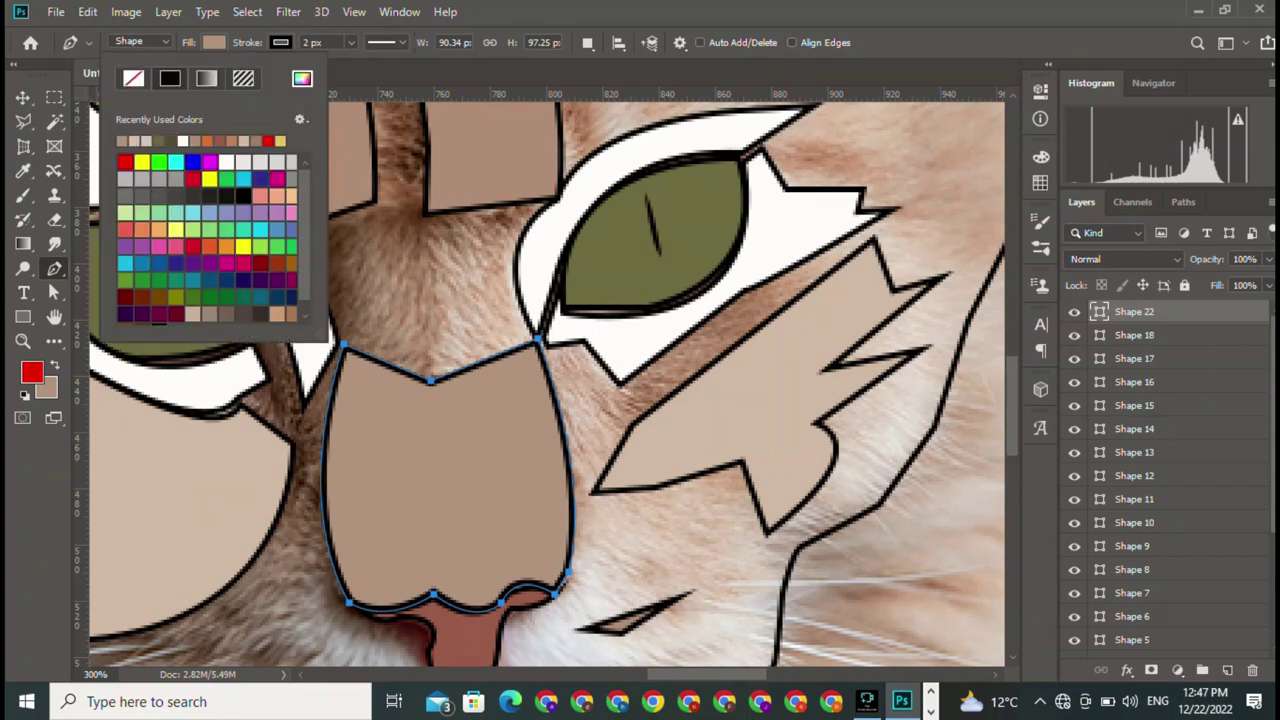
left_click(46, 388)
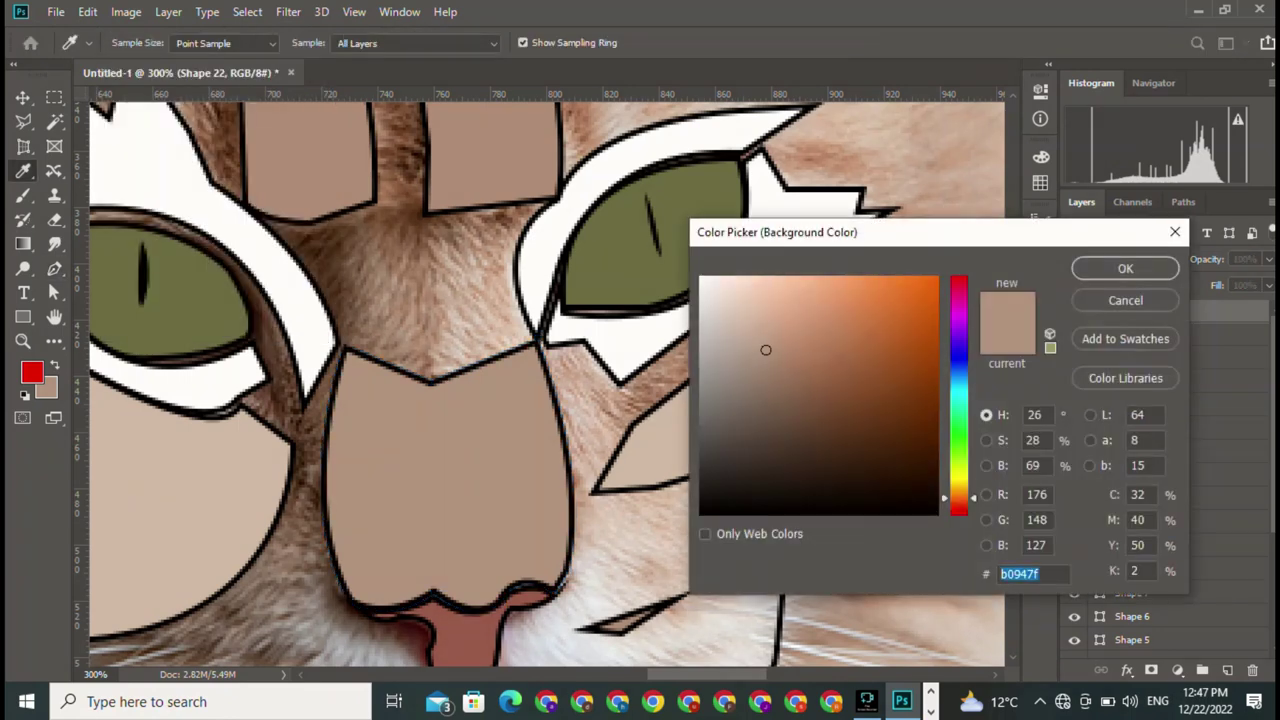
type("98775e")
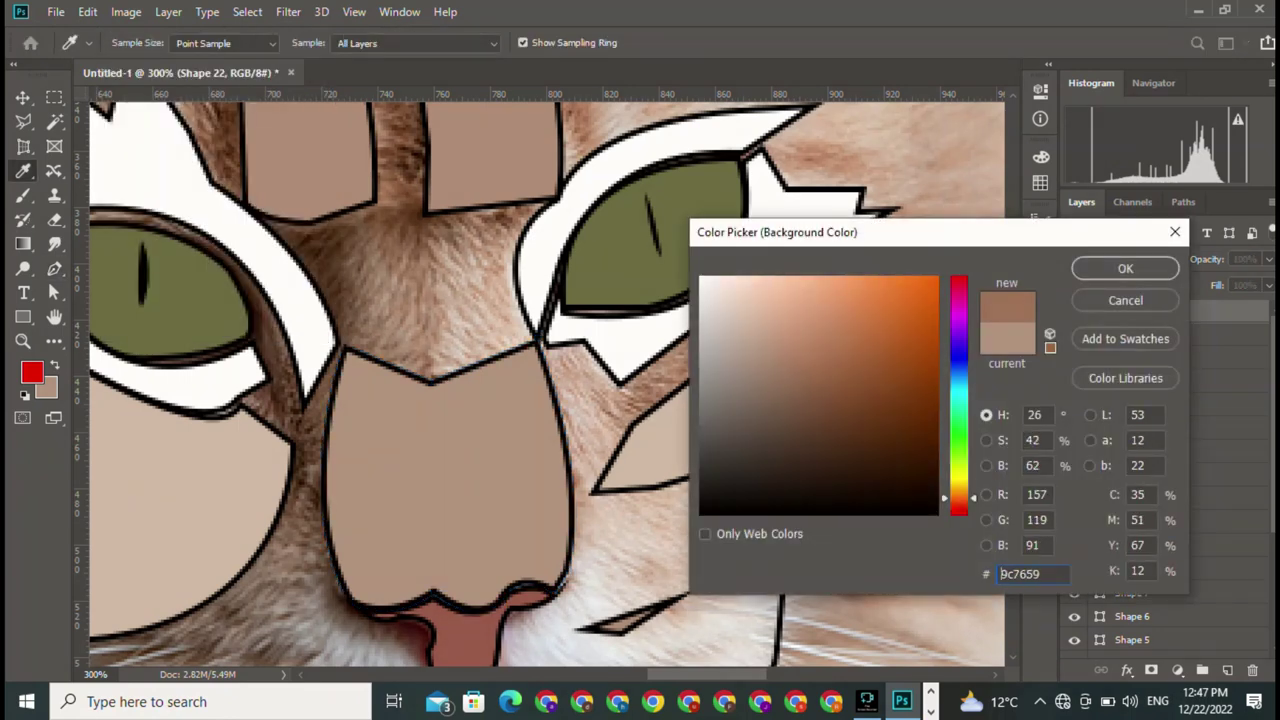
key("Return")
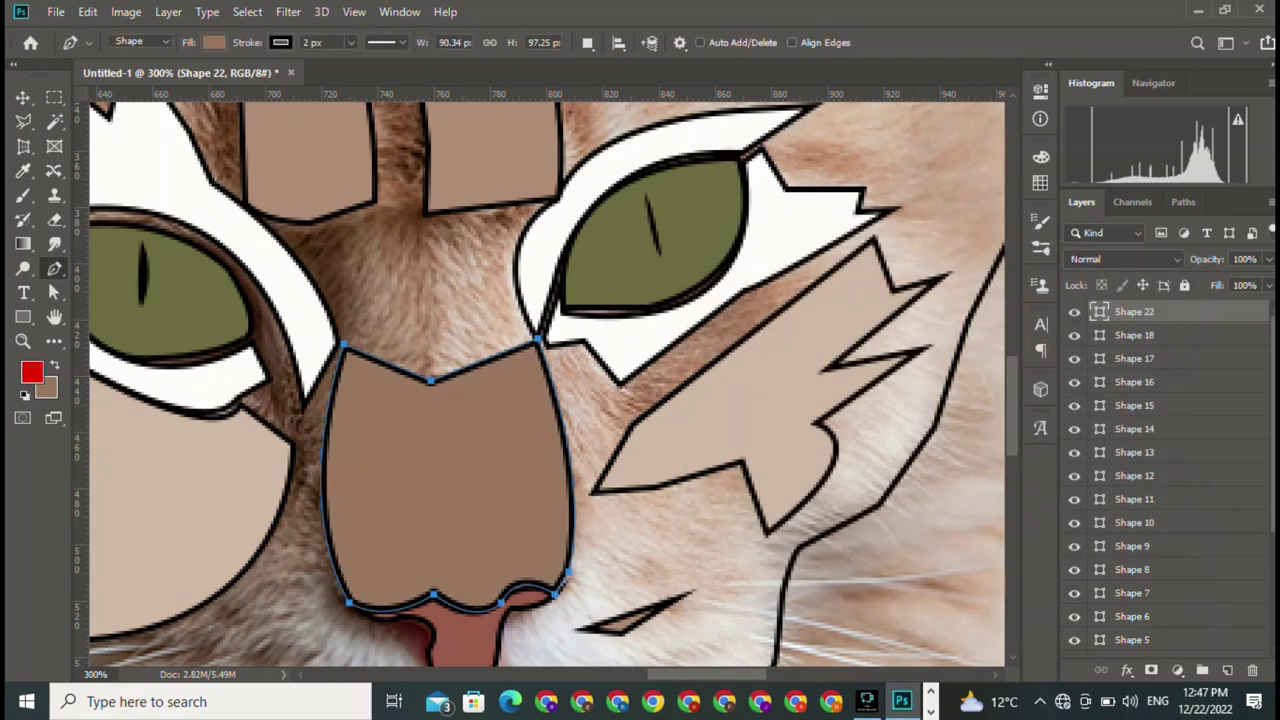
key("v")
key("ctrl+1")
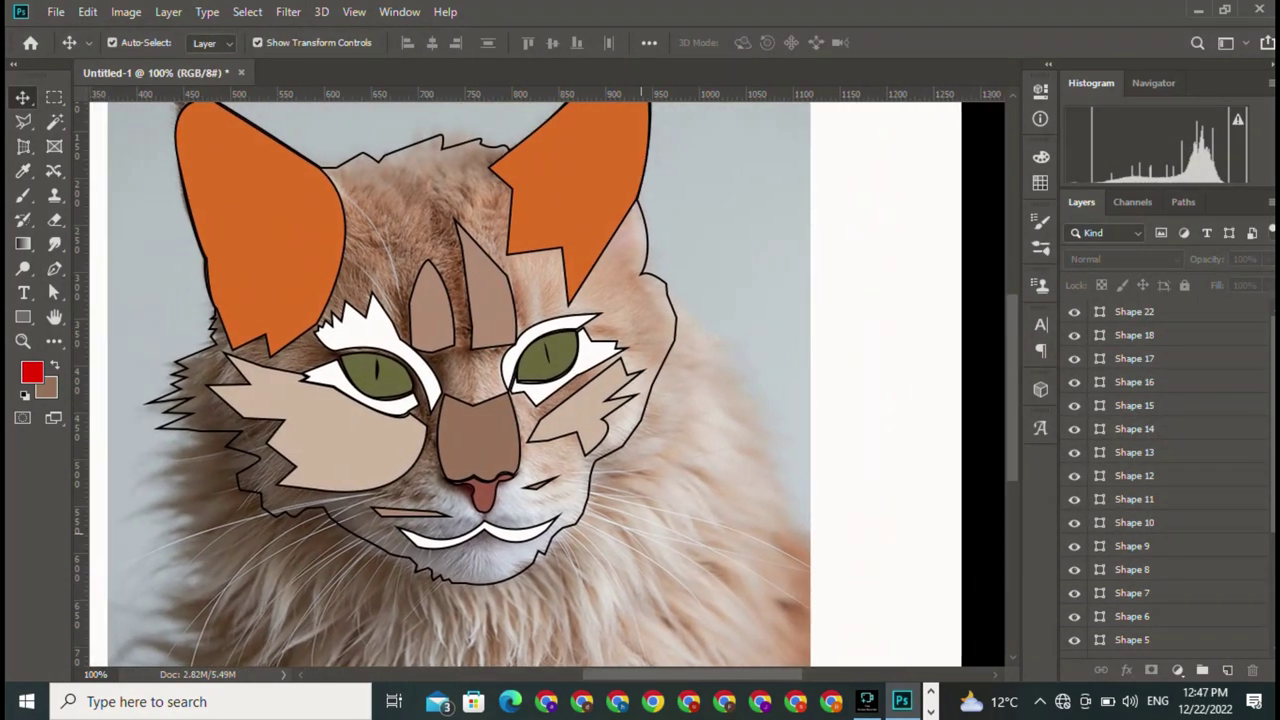
Select the head shape (Shape 1) and try orange, beige, white, brown, red and olive swatch fills
left_click(410, 318)
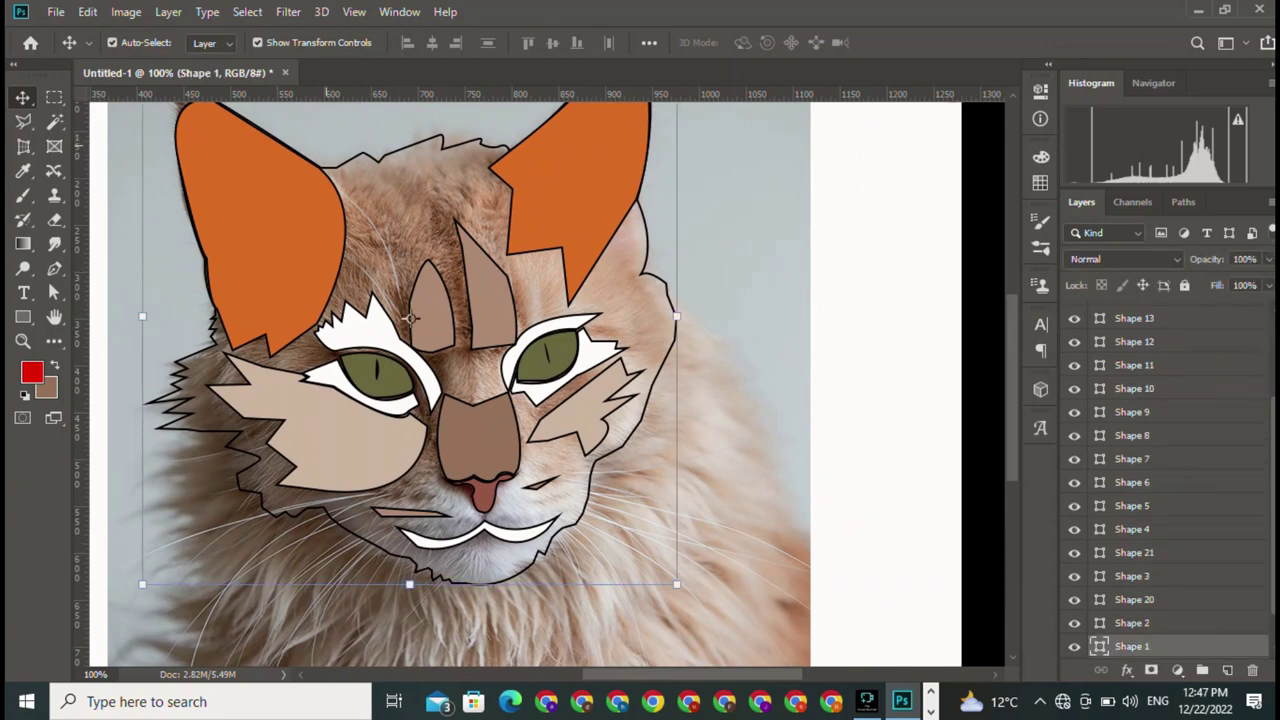
left_click(54, 268)
left_click(214, 42)
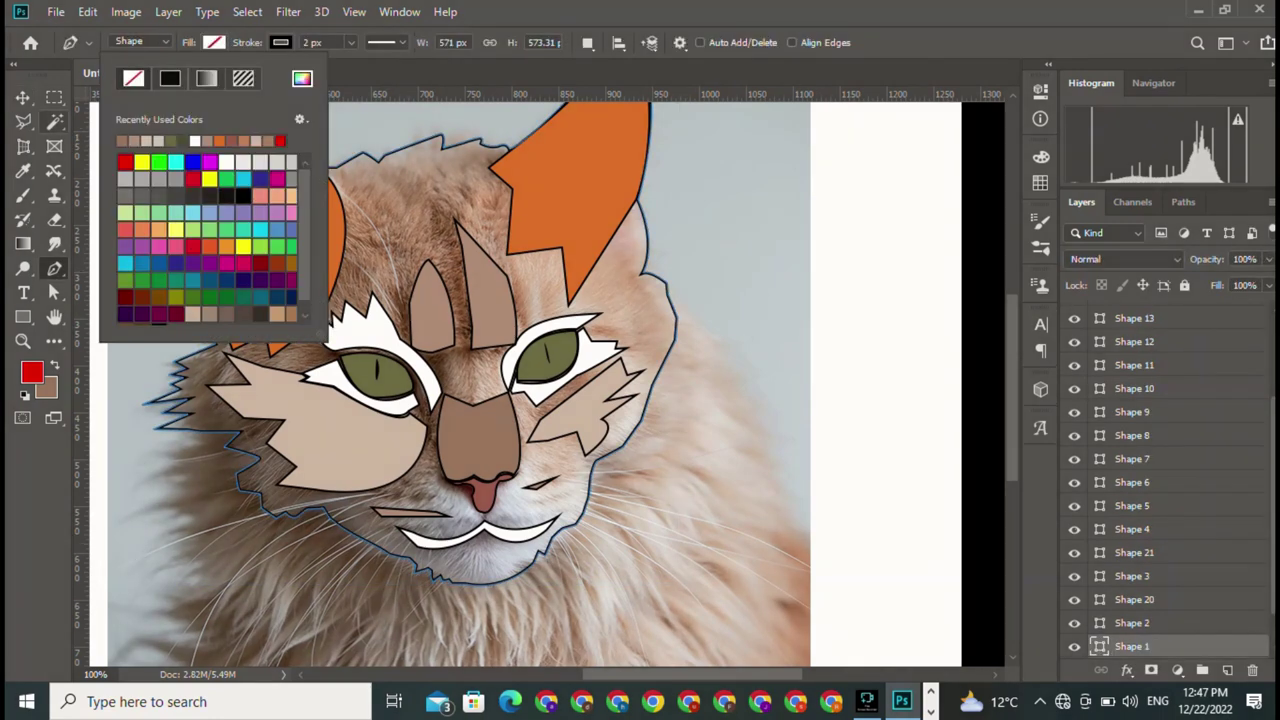
left_click(258, 313)
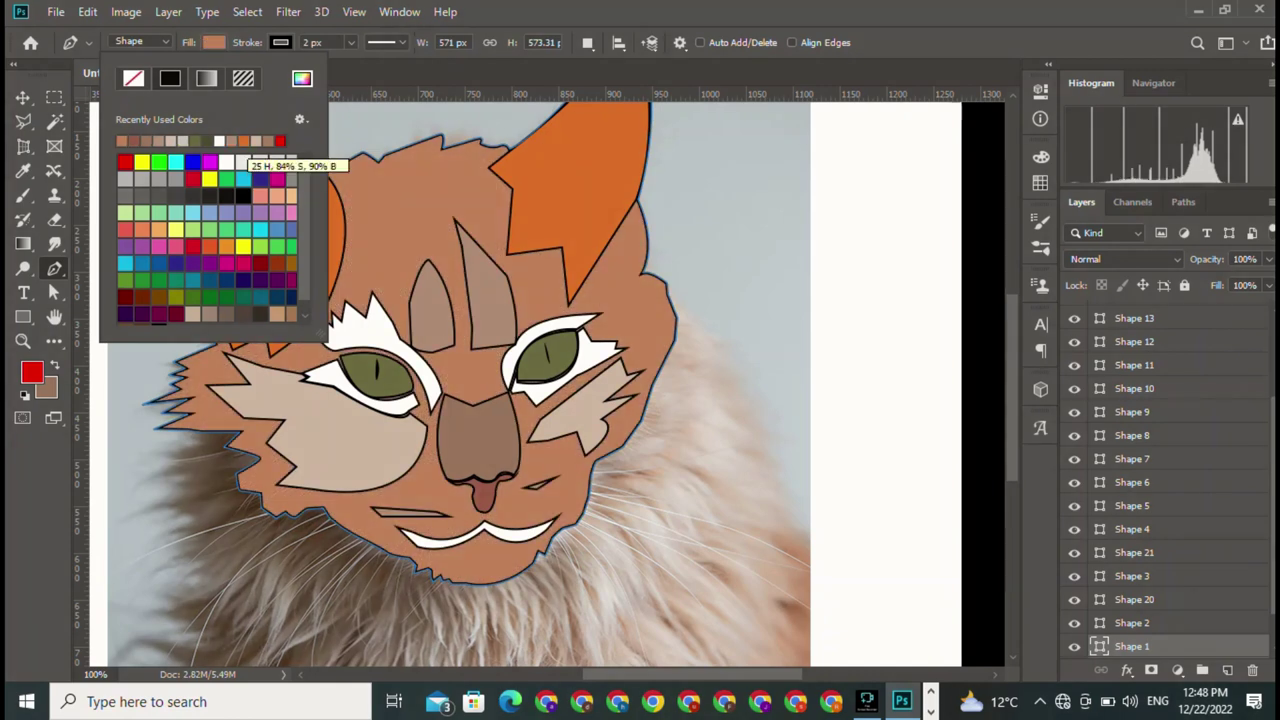
left_click(182, 140)
left_click(231, 140)
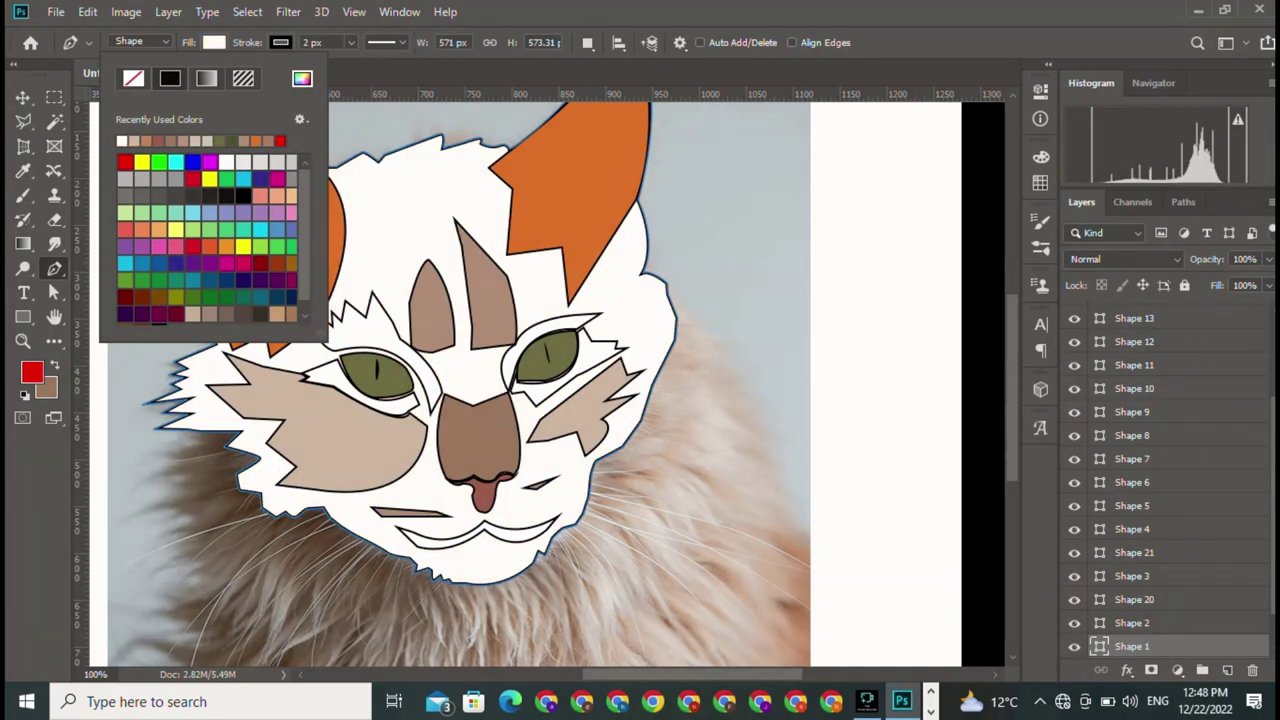
left_click(158, 140)
left_click(256, 140)
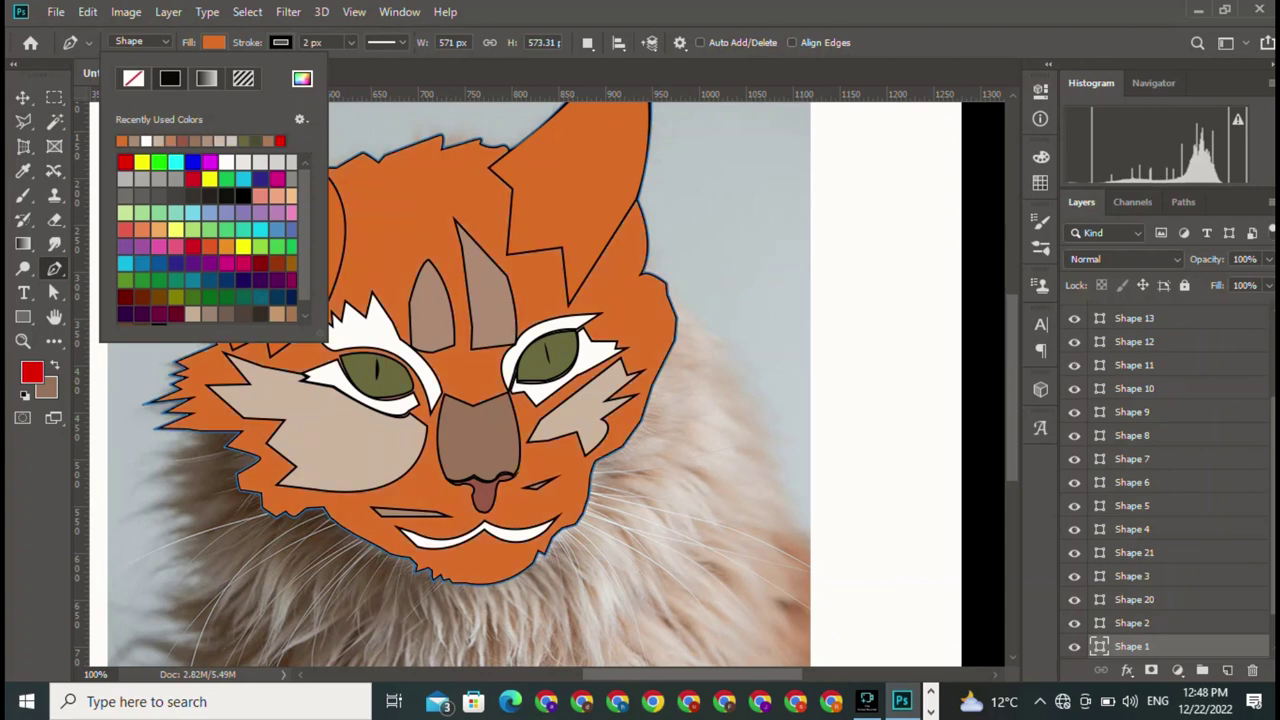
left_click(280, 140)
left_click(256, 140)
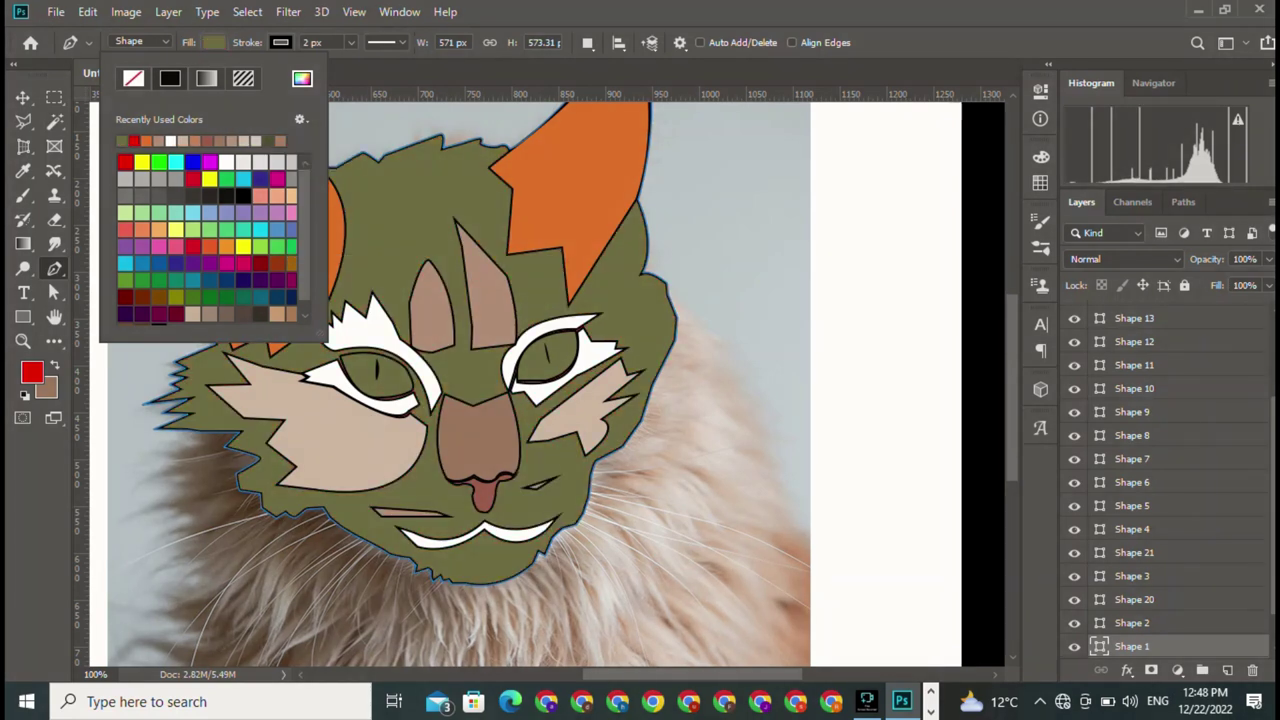
Sample a dark brown and apply it as the head shape's fill
key("Escape")
key("i")
key("p")
left_click(214, 42)
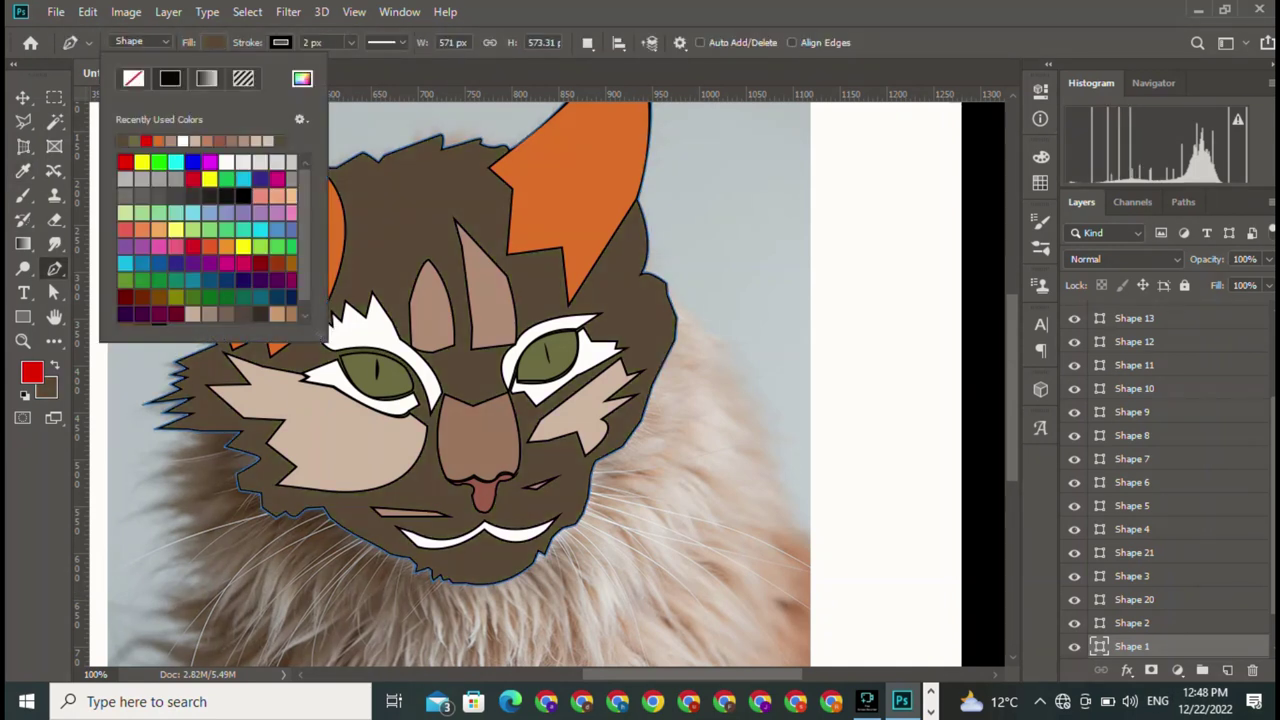
key("Escape")
Set the selected face shape's stroke to No Color
key("v")
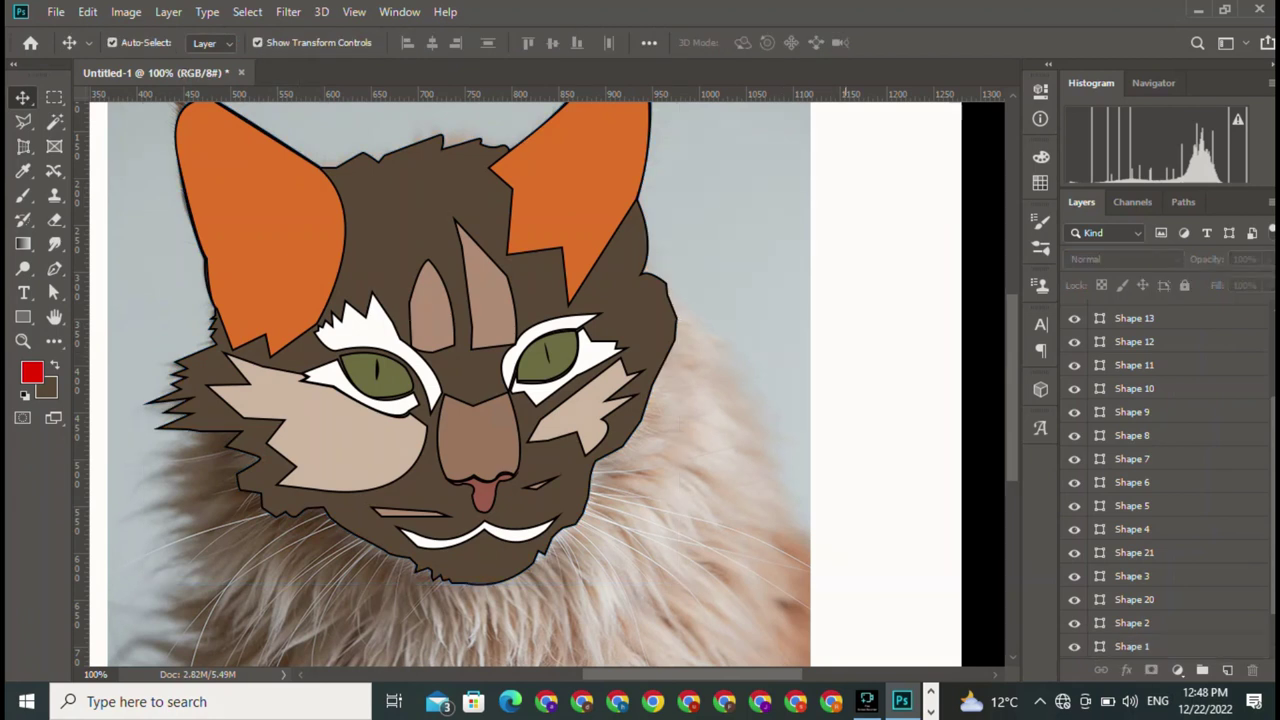
key("p")
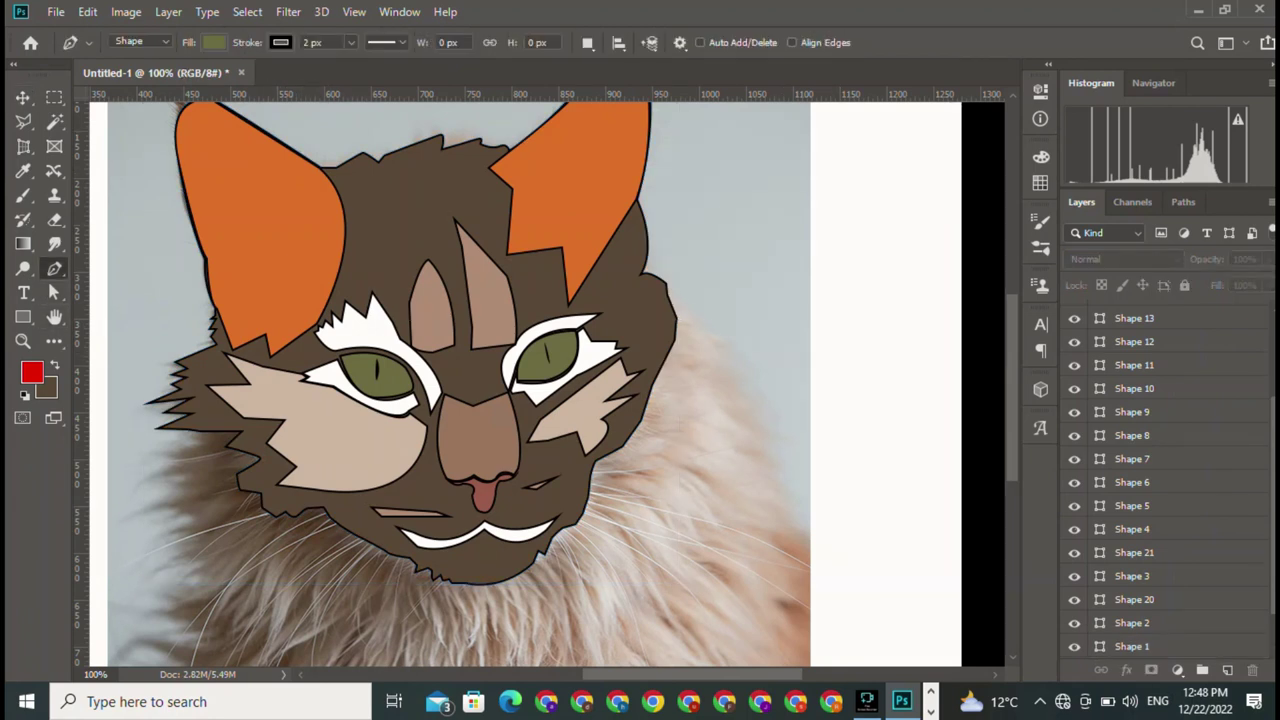
left_click(280, 42)
left_click(200, 78)
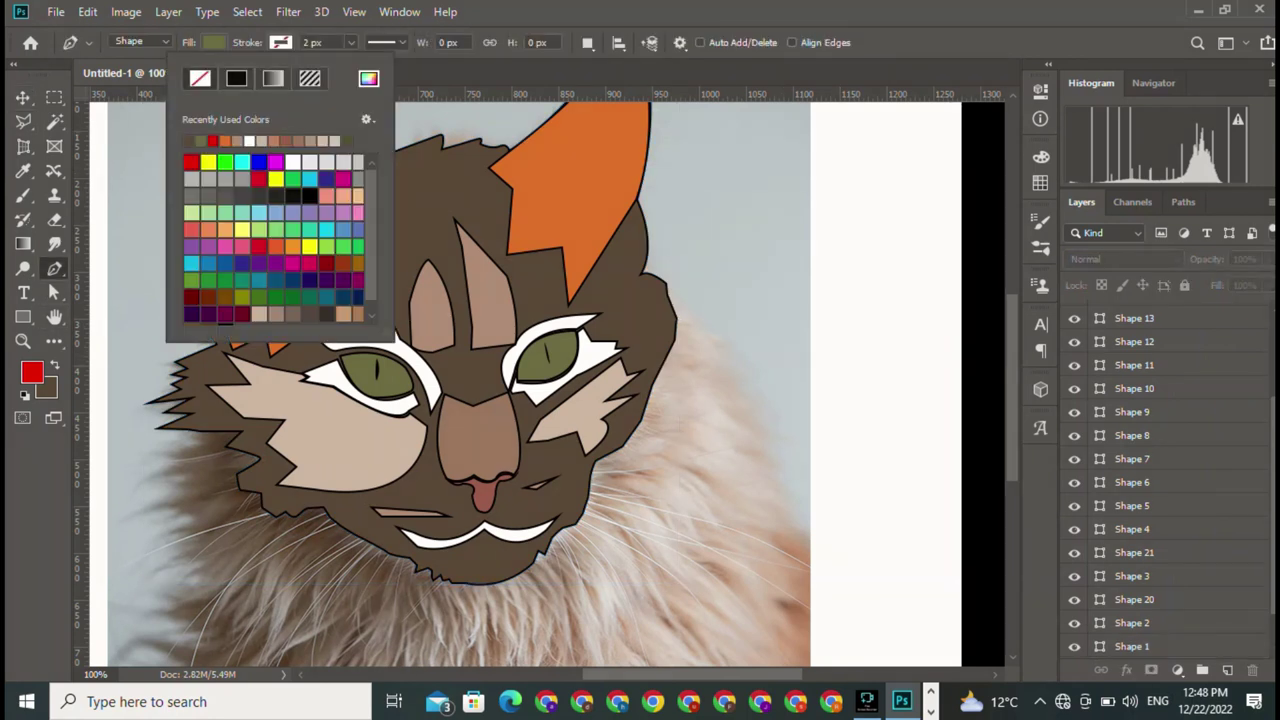
key("Escape")
Remove the black outlines from the large head shape and the left forehead stripe
key("v")
left_click(1131, 646)
key("p")
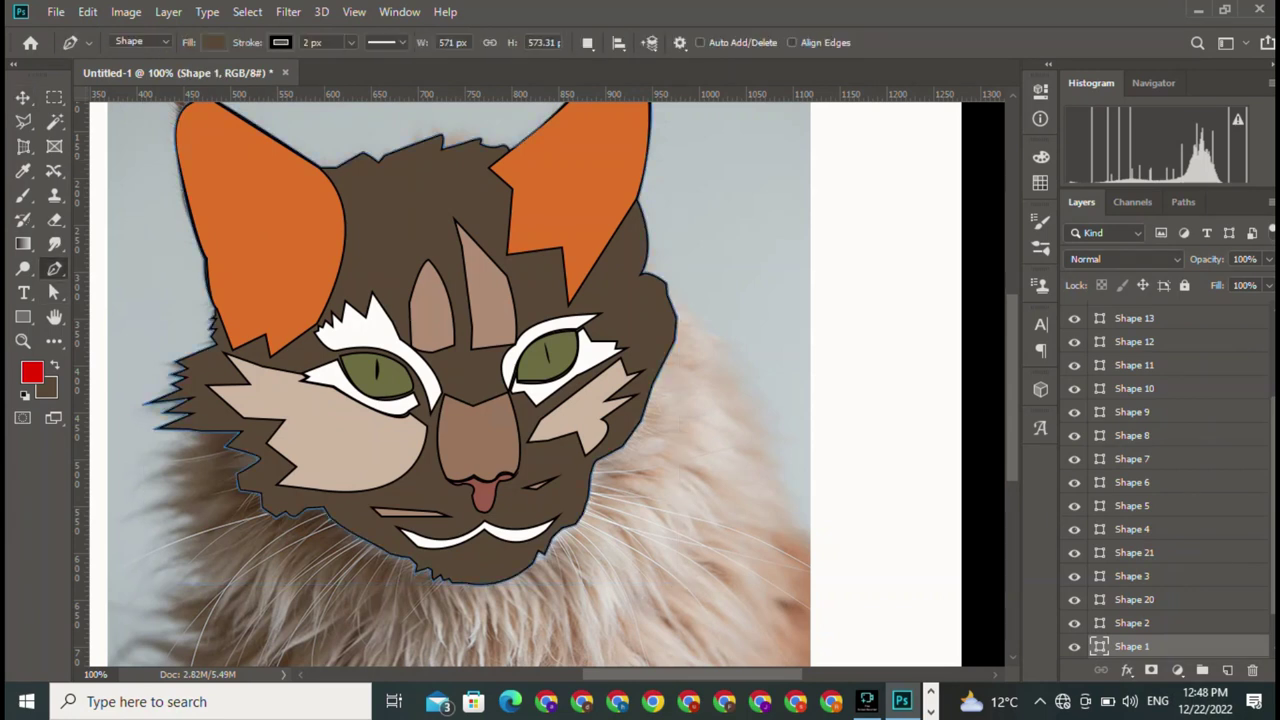
left_click(213, 42)
key("Escape")
key("v")
left_click(410, 318)
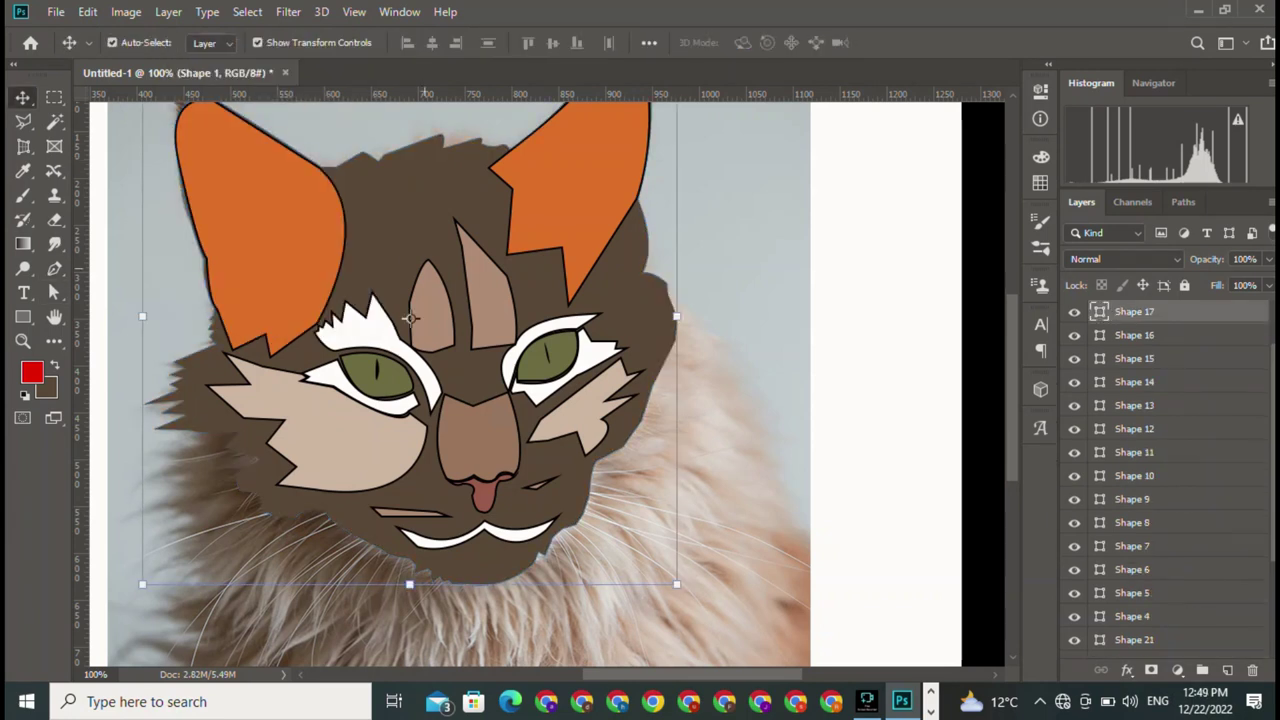
key("p")
left_click(213, 42)
key("Escape")
Remove the black outline from the triangular forehead stripe
key("v")
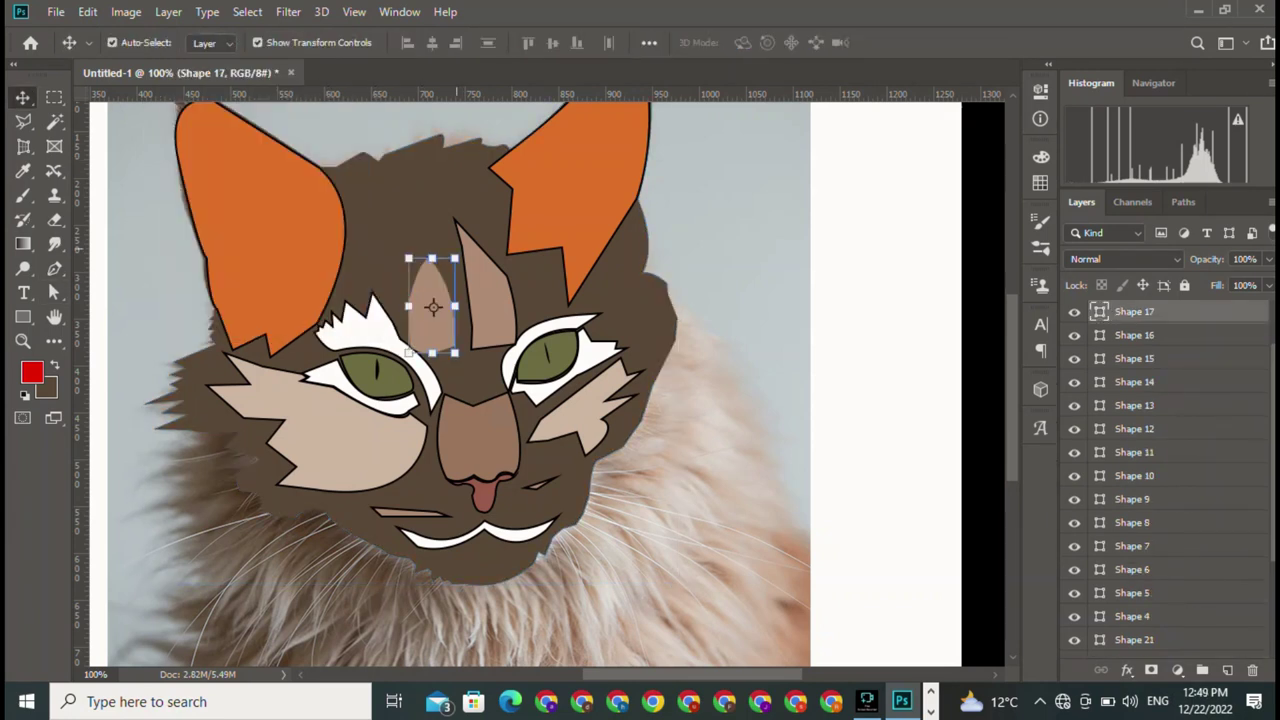
left_click(440, 235)
left_click(485, 300)
key("p")
left_click(213, 42)
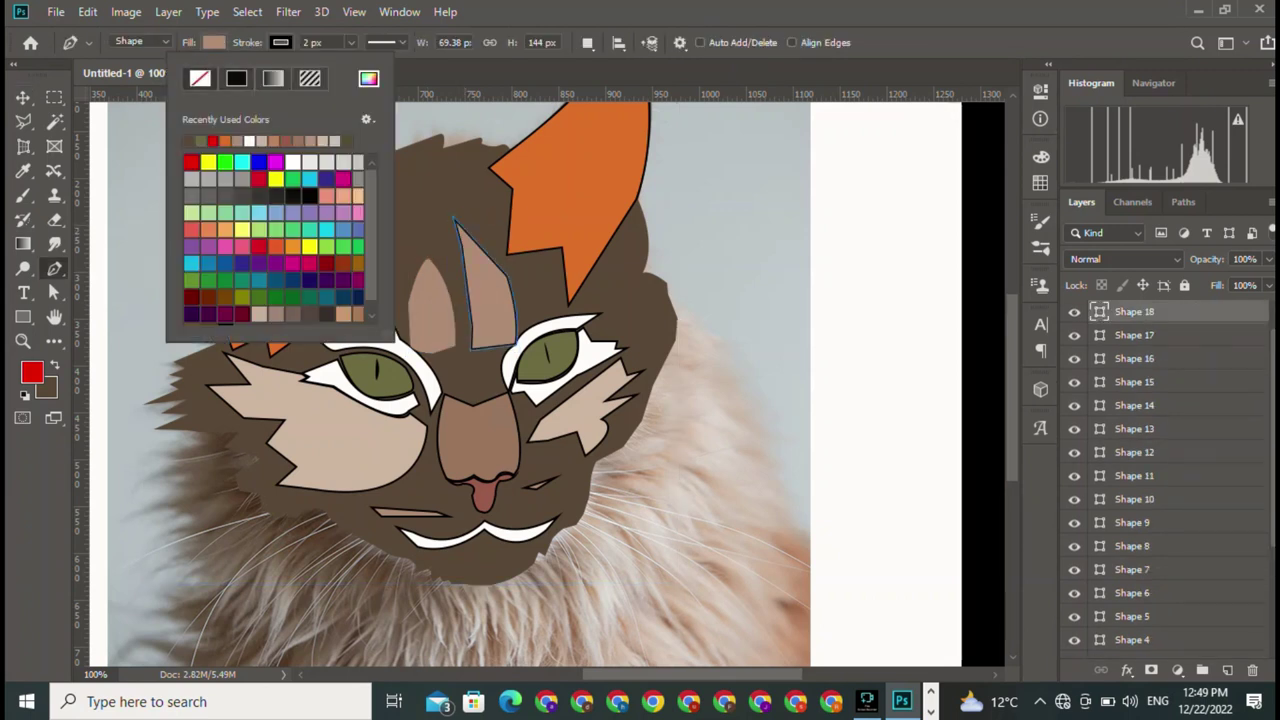
key("Escape")
Remove the black outlines from both orange ear shapes
key("v")
left_click(571, 177)
key("p")
left_click(213, 42)
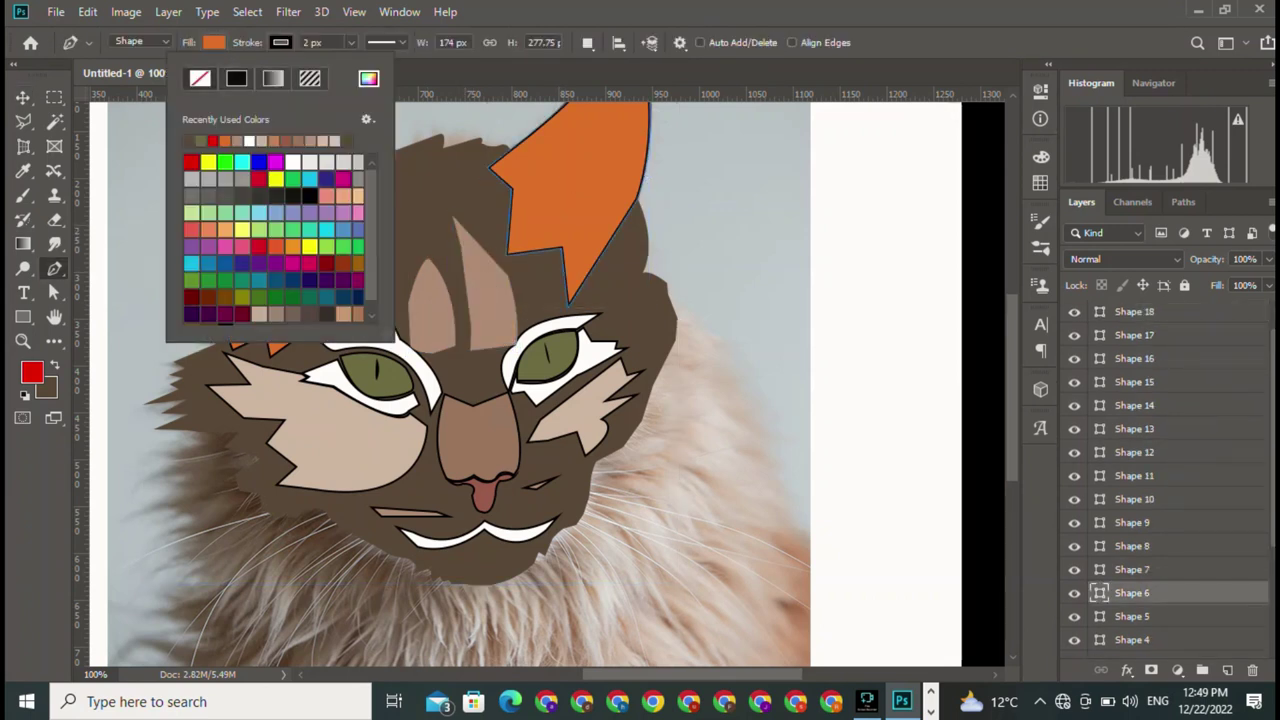
key("Escape")
key("v")
left_click(257, 223)
key("p")
left_click(213, 42)
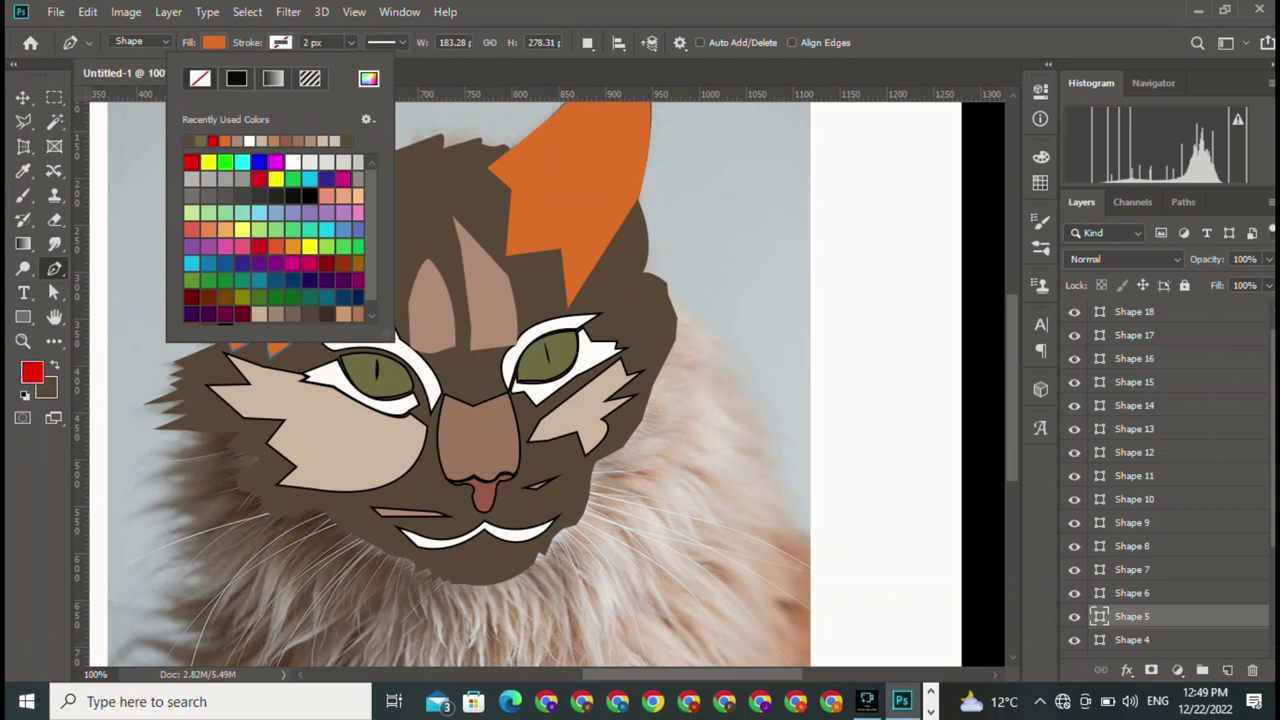
Remove the black outlines from the left cheek and the left eye white
key("Escape")
key("v")
left_click(320, 420)
key("p")
left_click(213, 42)
key("Escape")
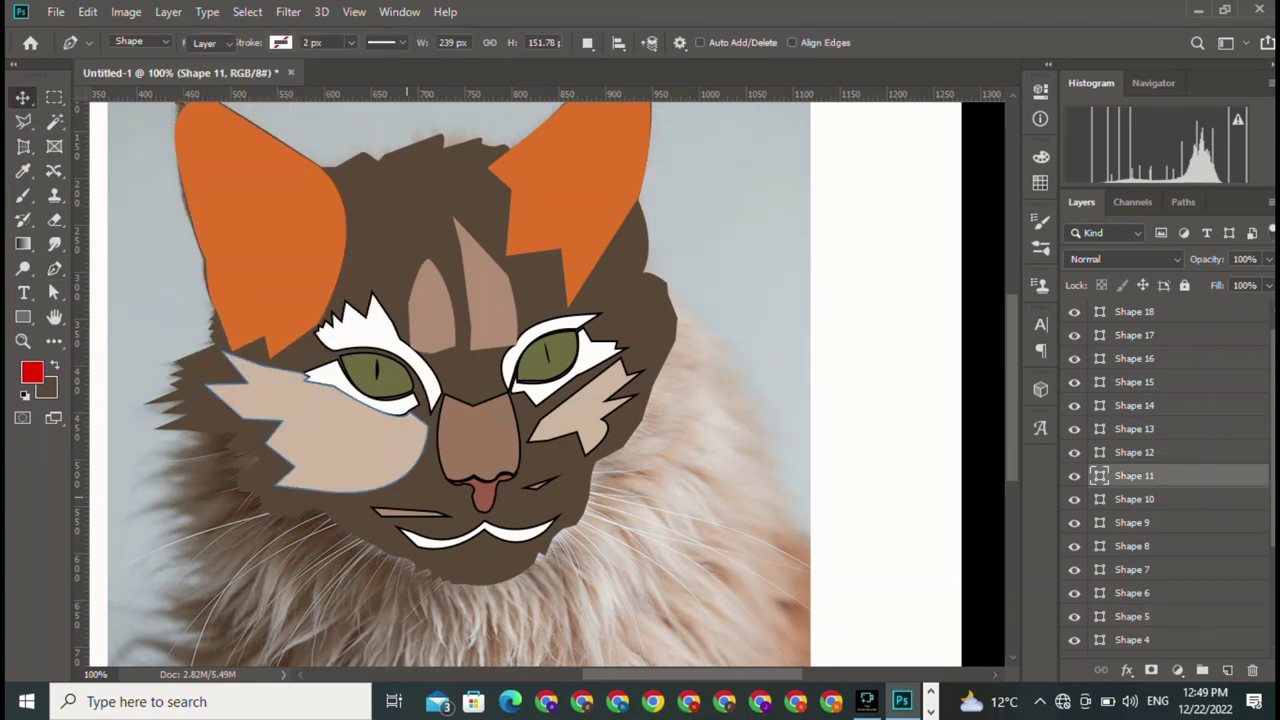
key("v")
left_click(378, 355)
key("p")
key("v")
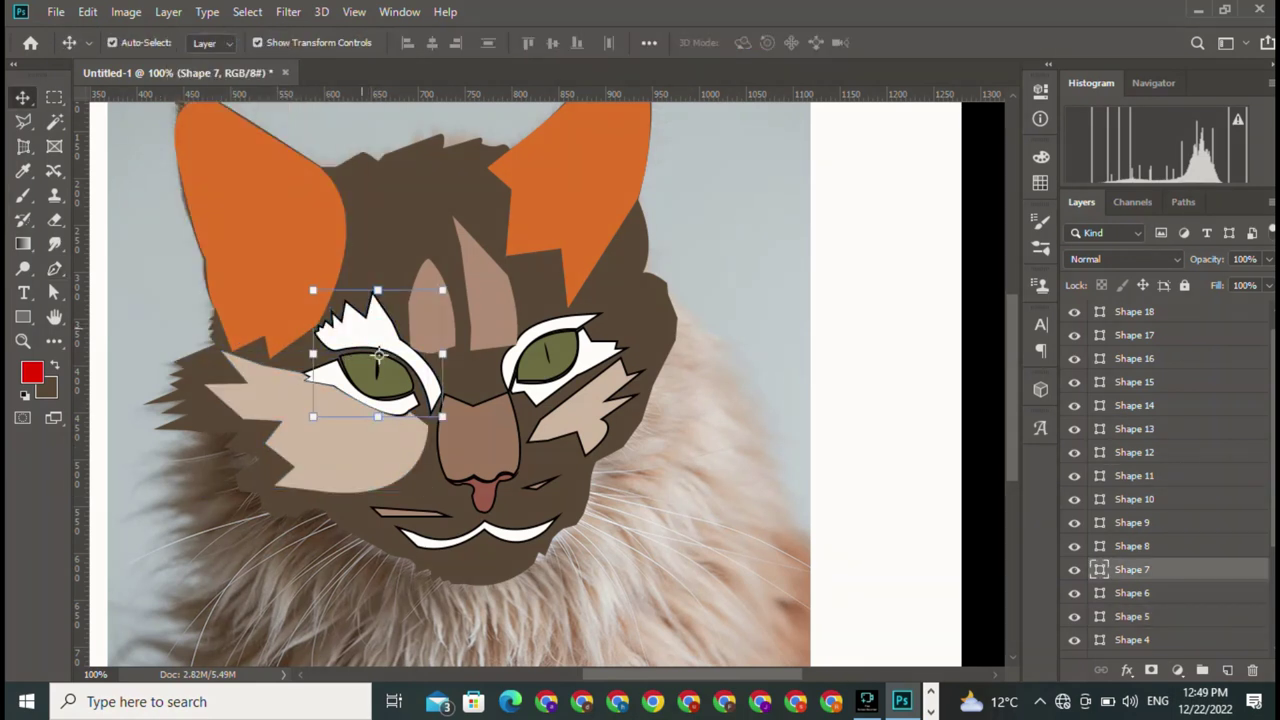
key("p")
left_click(213, 42)
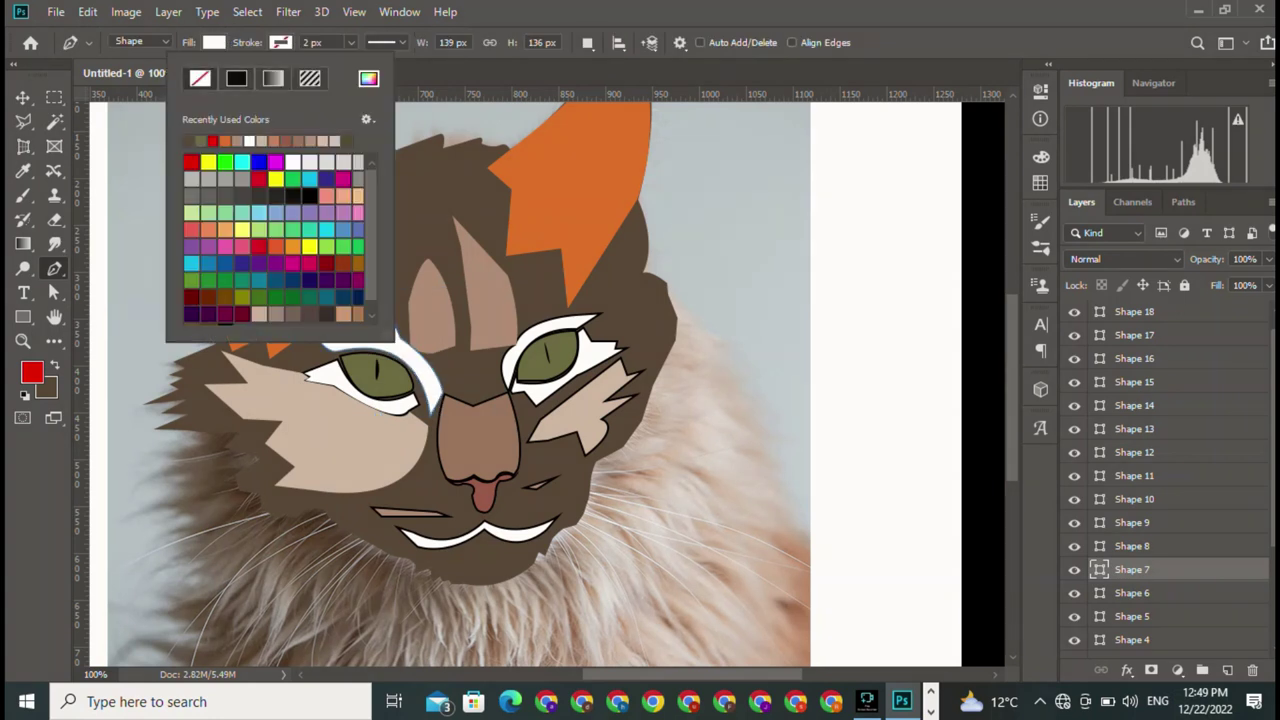
key("Escape")
Check the stroke settings on the right eye white shapes, Shape 9 and Shape 10
key("v")
left_click(548, 352)
key("p")
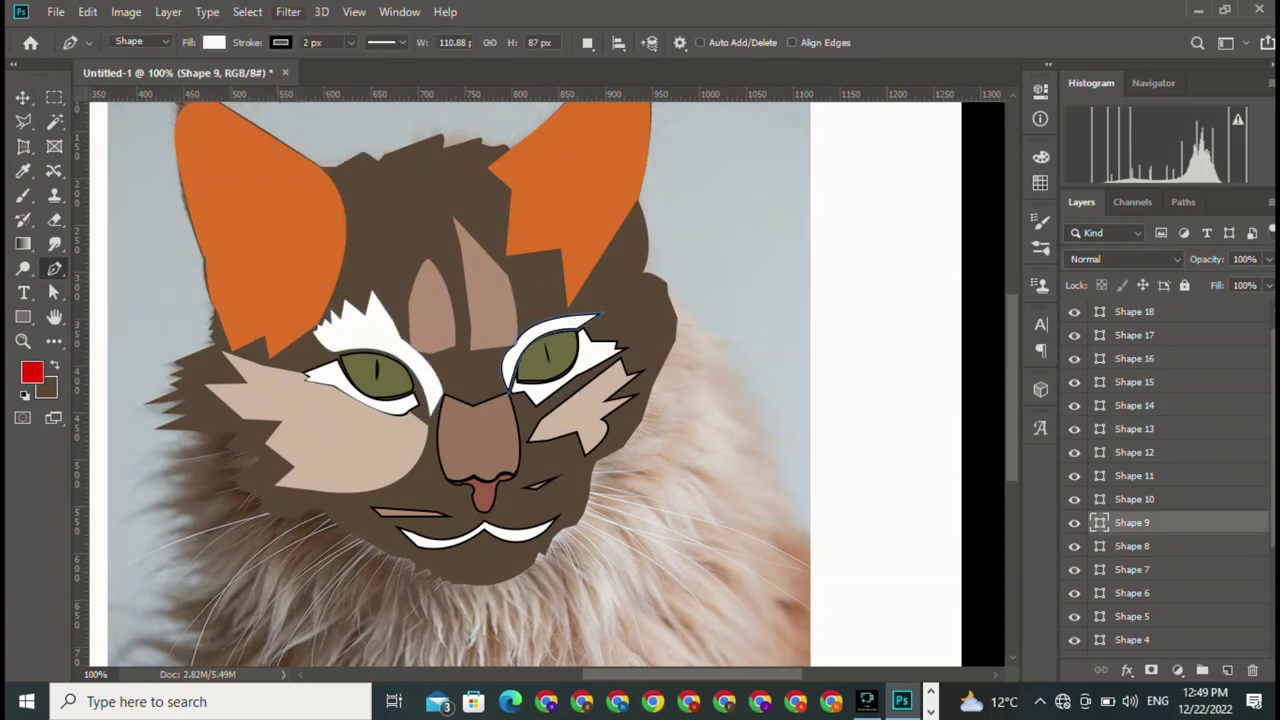
left_click(280, 42)
key("Escape")
key("v")
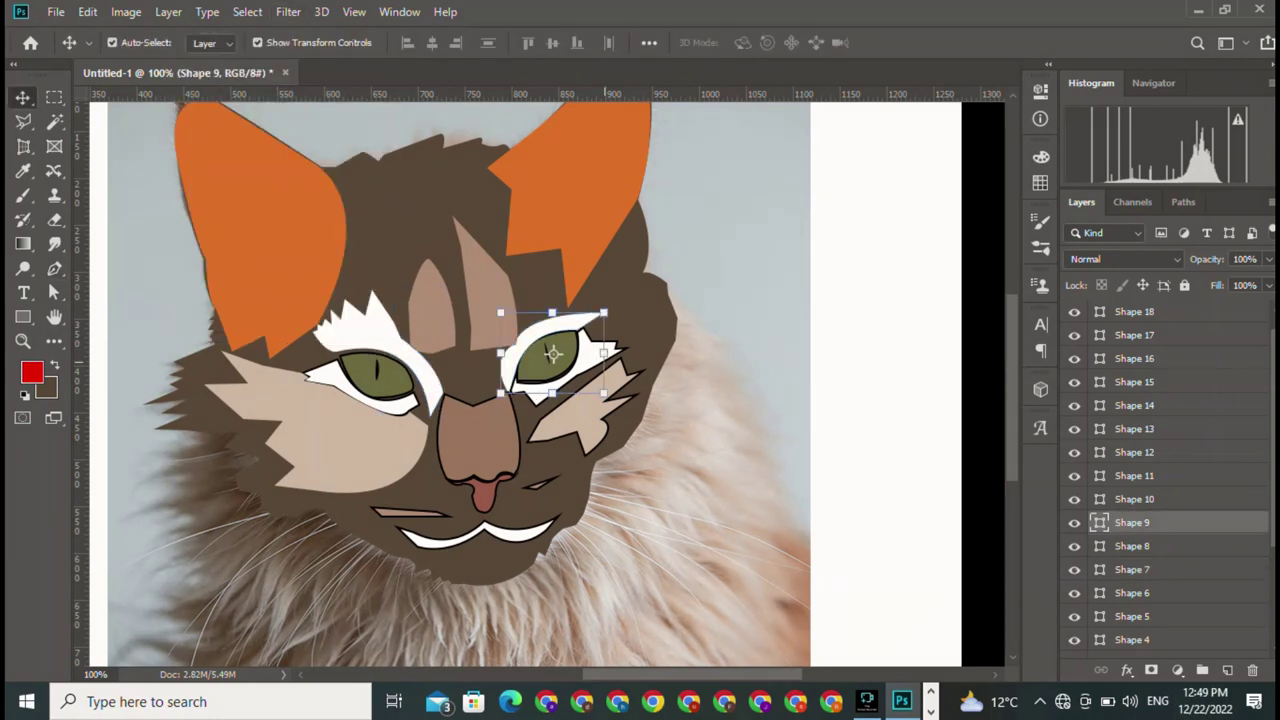
key("p")
key("v")
left_click(595, 345)
key("p")
left_click(280, 42)
key("Escape")
key("ctrl+t")
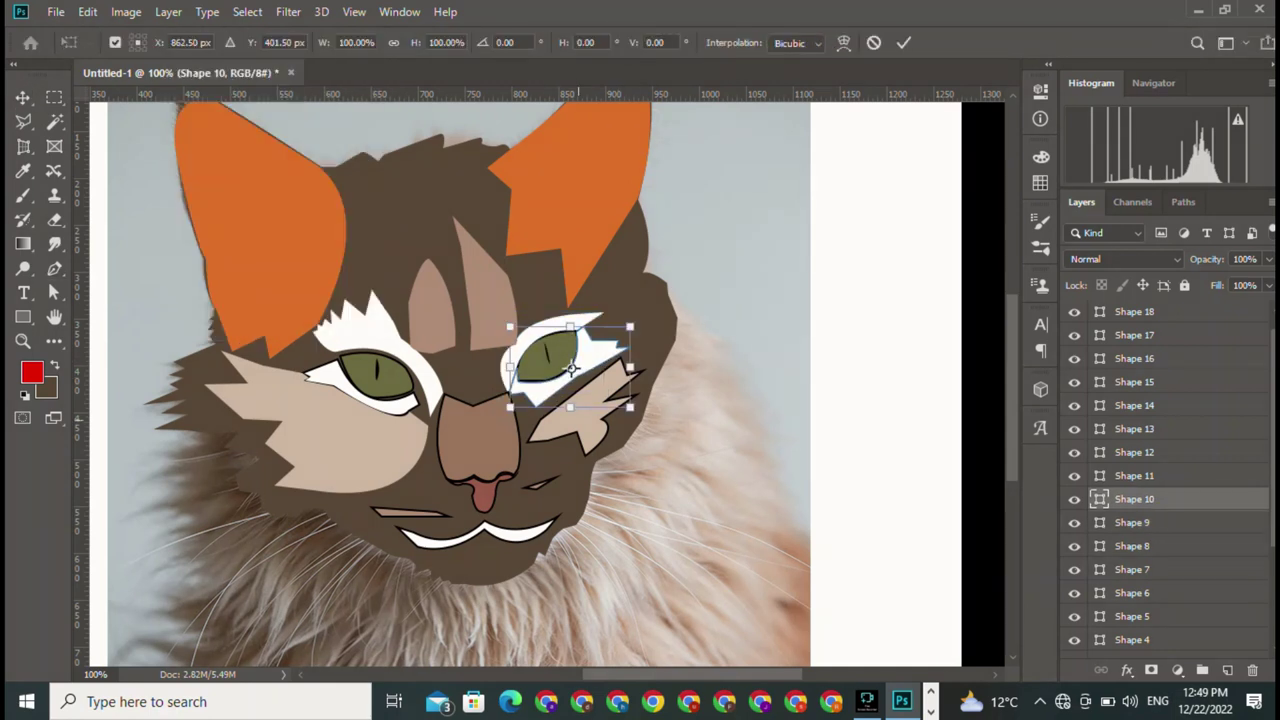
key("Return")
key("v")
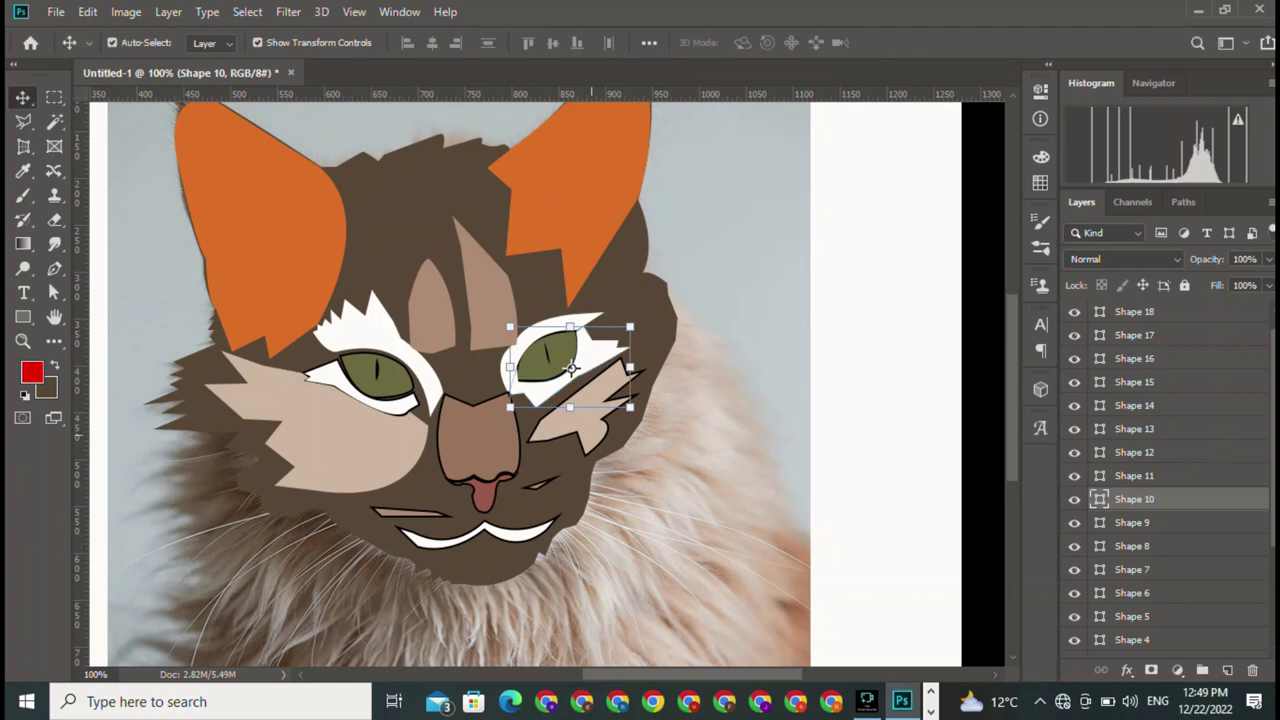
Clear outlines from the right cheek (Shape 13), nose (Shape 22) and tongue (Shape 4)
left_click(588, 408)
key("p")
left_click(183, 42)
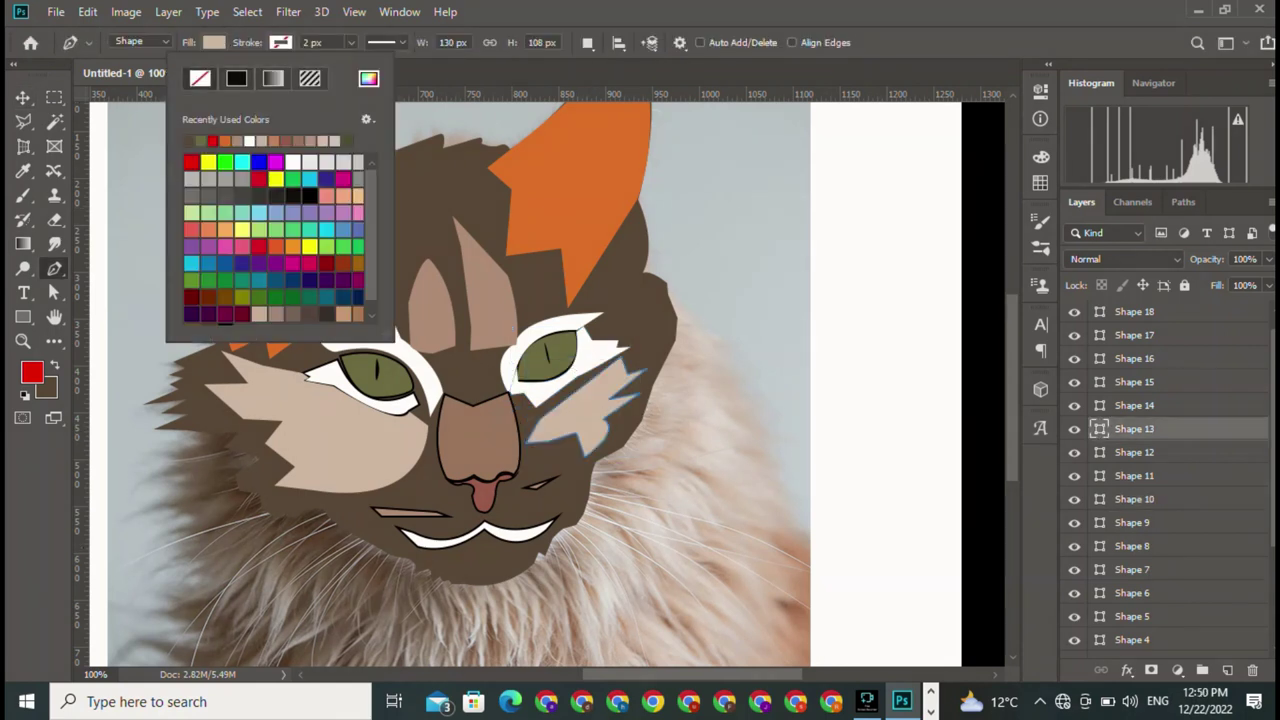
key("Escape")
key("v")
key("p")
left_click(183, 42)
key("Escape")
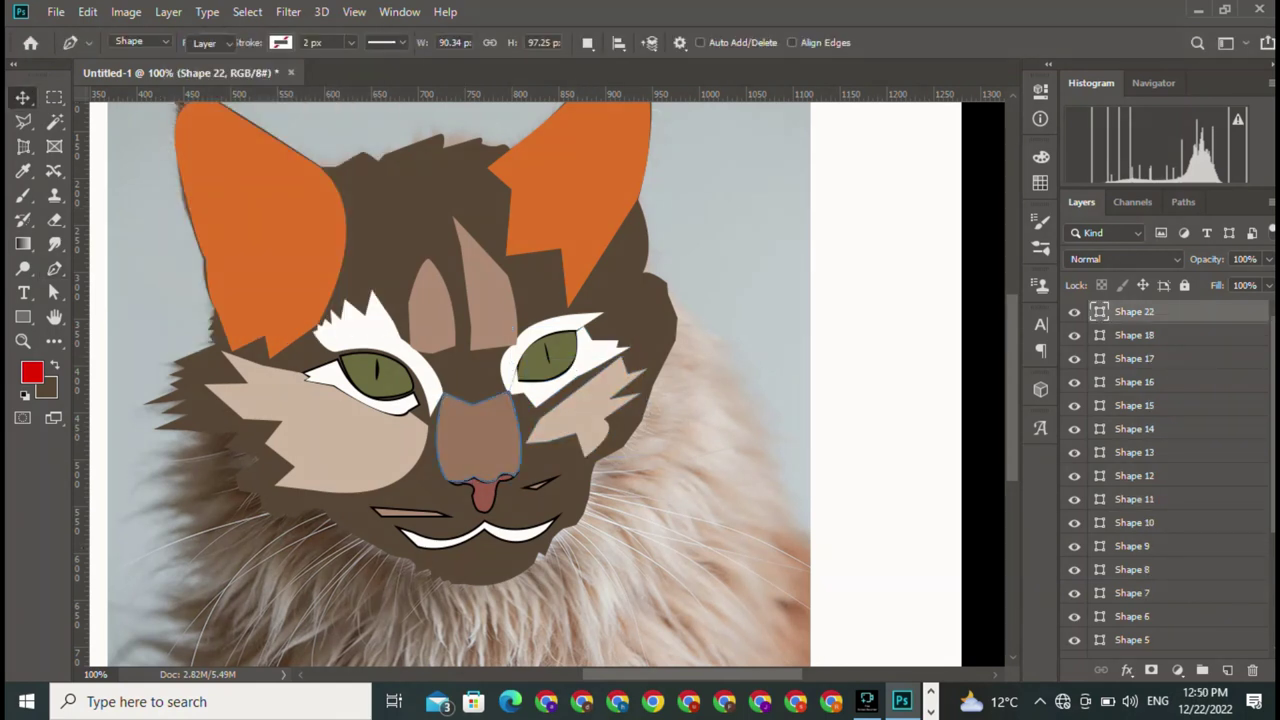
key("v")
left_click(484, 495)
key("p")
left_click(213, 42)
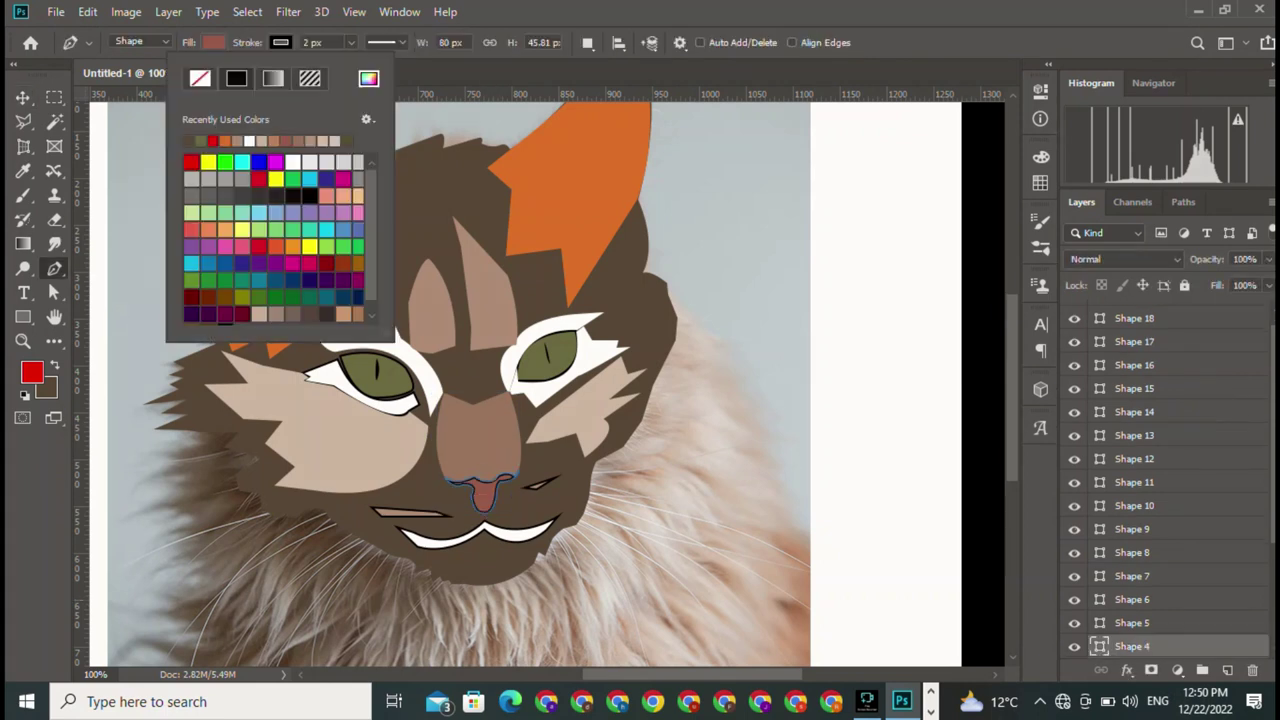
key("Escape")
Remove the dark outlines from the small mouth (Shape 15) and thin mouth line (Shape 16)
key("v")
left_click(540, 484)
key("p")
left_click(213, 42)
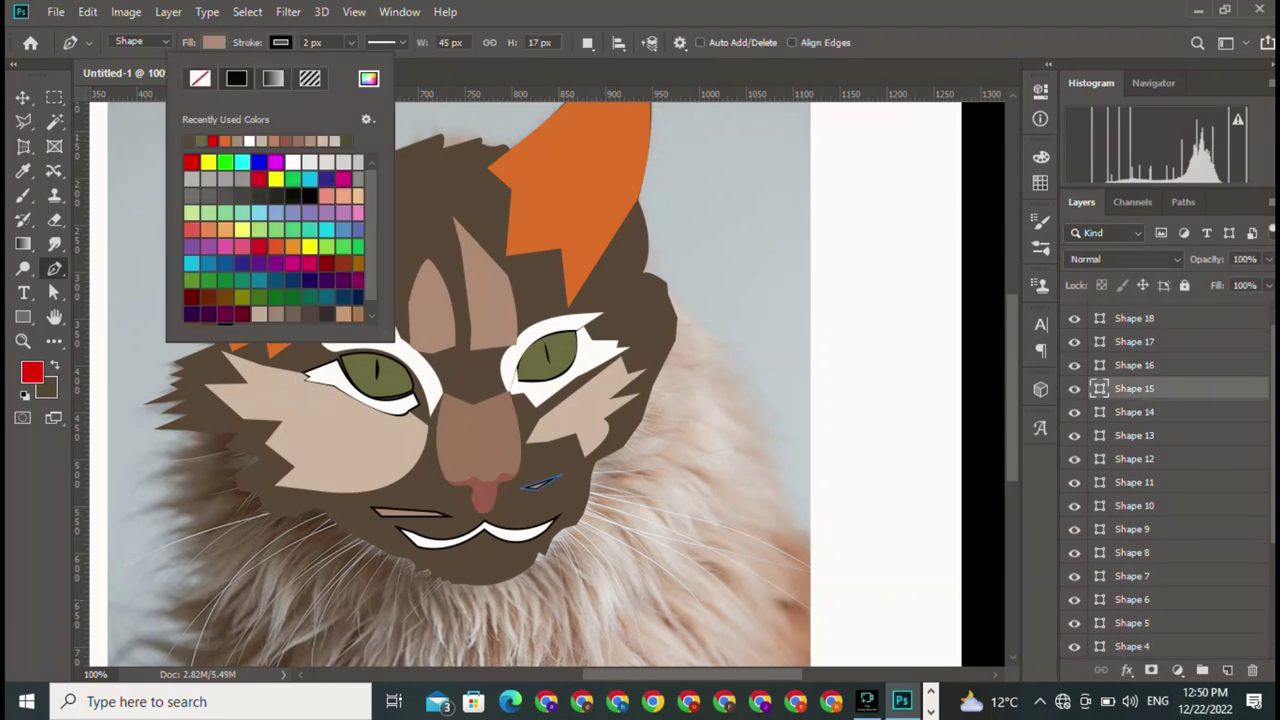
key("Escape")
key("v")
left_click(430, 500)
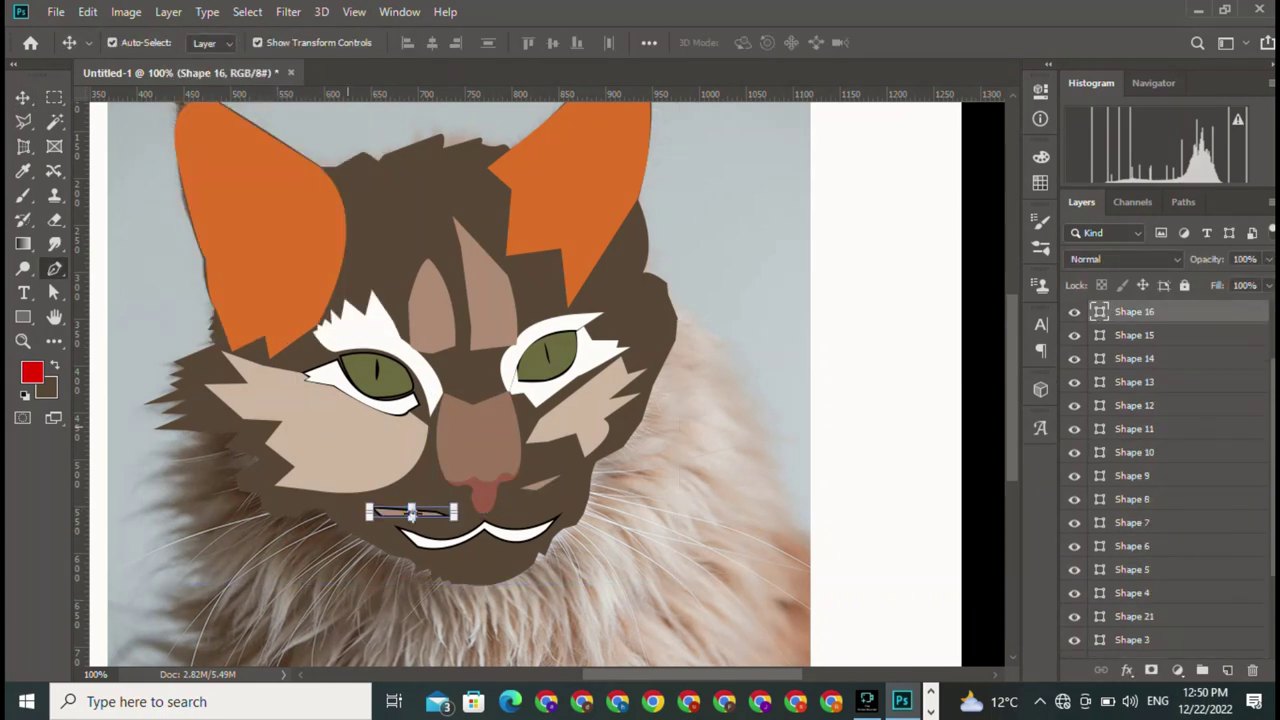
key("p")
left_click(280, 42)
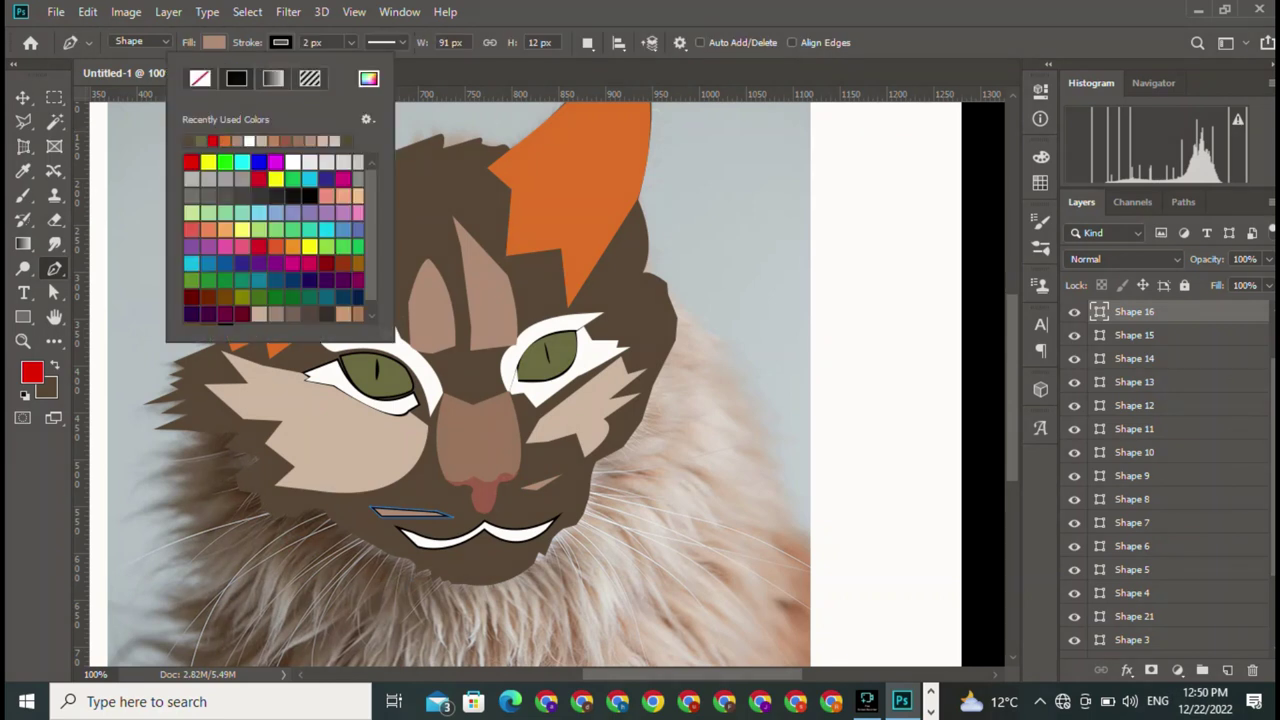
left_click(200, 78)
key("Escape")
Remove the dark outline from the smile shape, Shape 14
key("v")
left_click(480, 535)
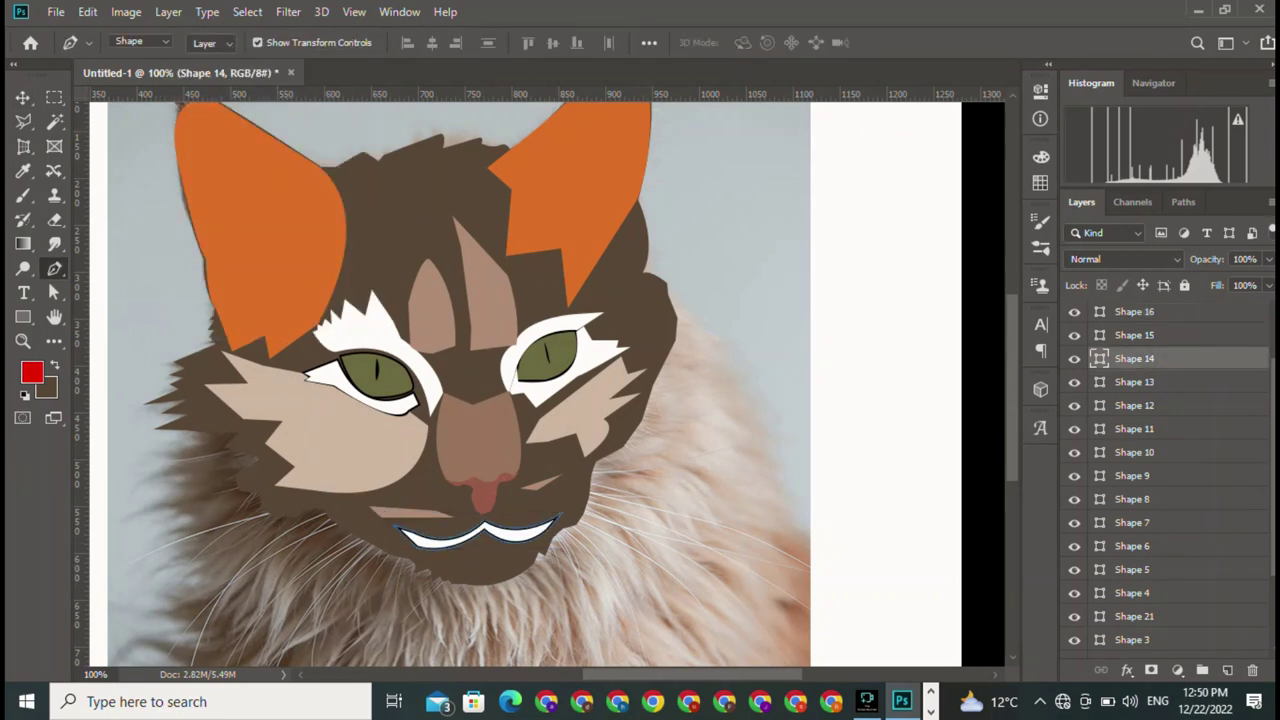
key("p")
left_click(280, 42)
key("Escape")
key("v")
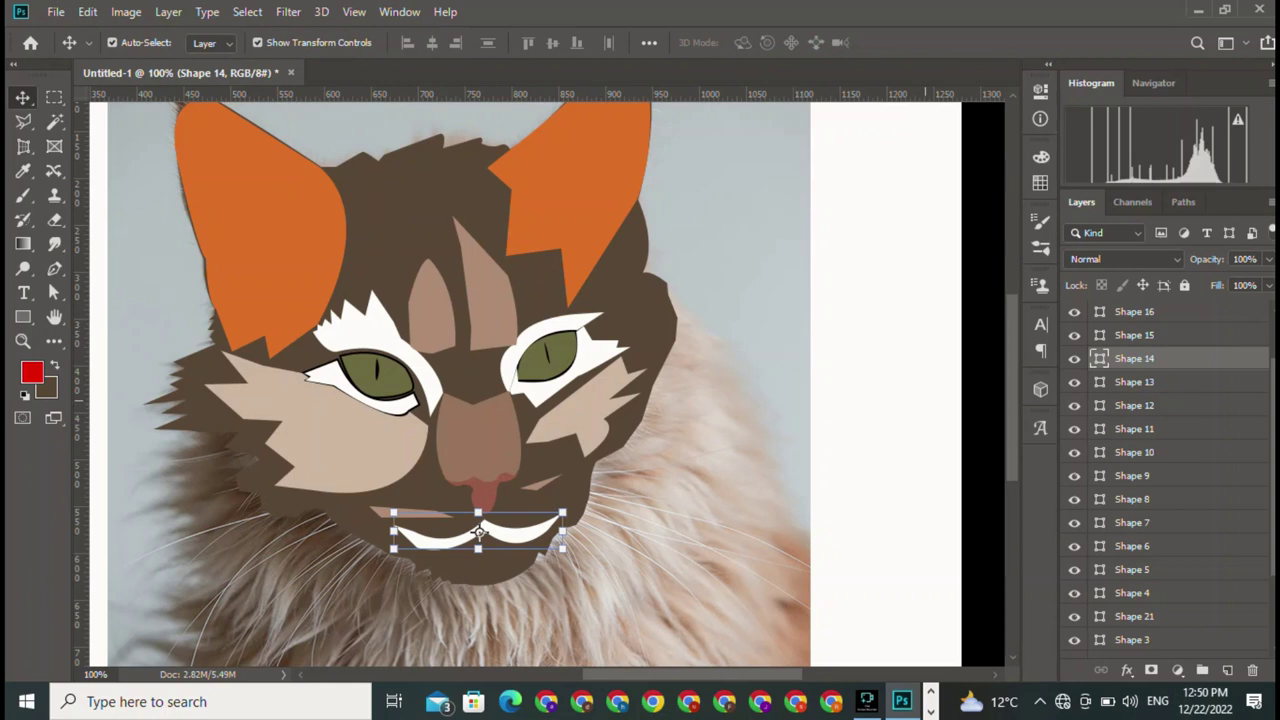
key("p")
key("v")
Remove the dark outlines from the left eye (Shape 8) and right eye iris (Shape 3)
left_click(359, 408)
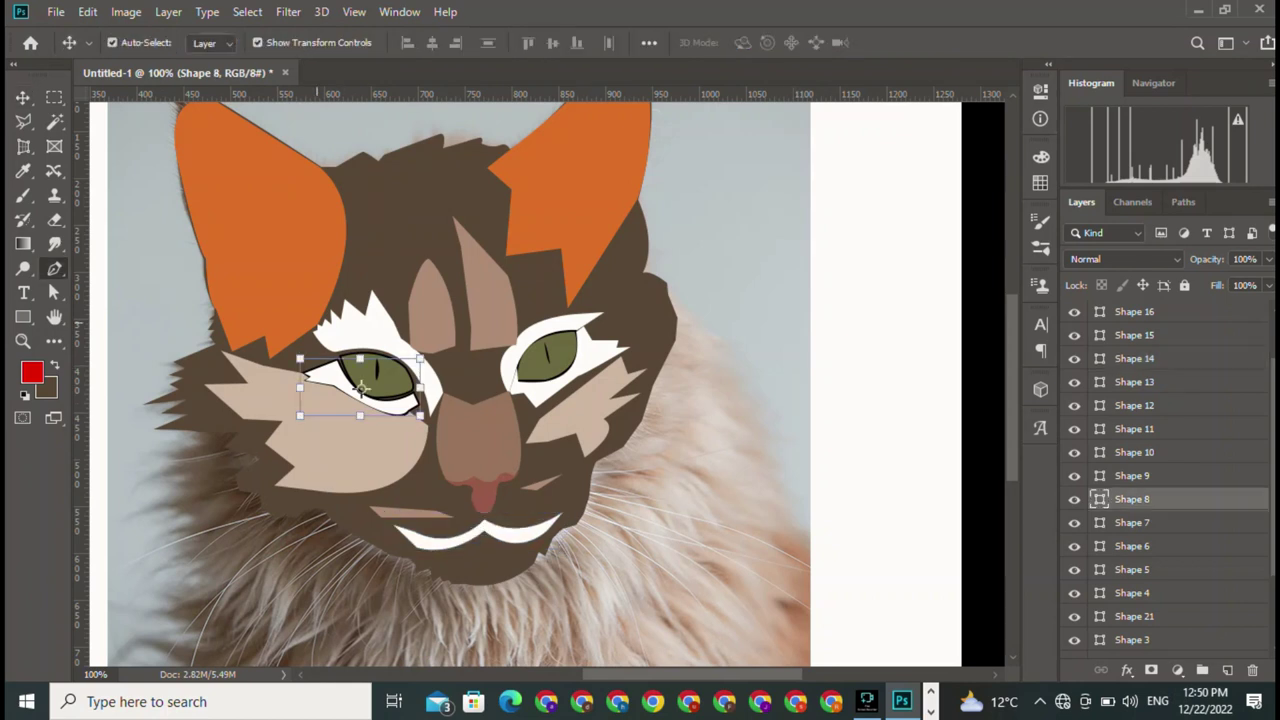
key("p")
left_click(280, 42)
key("Escape")
key("v")
left_click(545, 358)
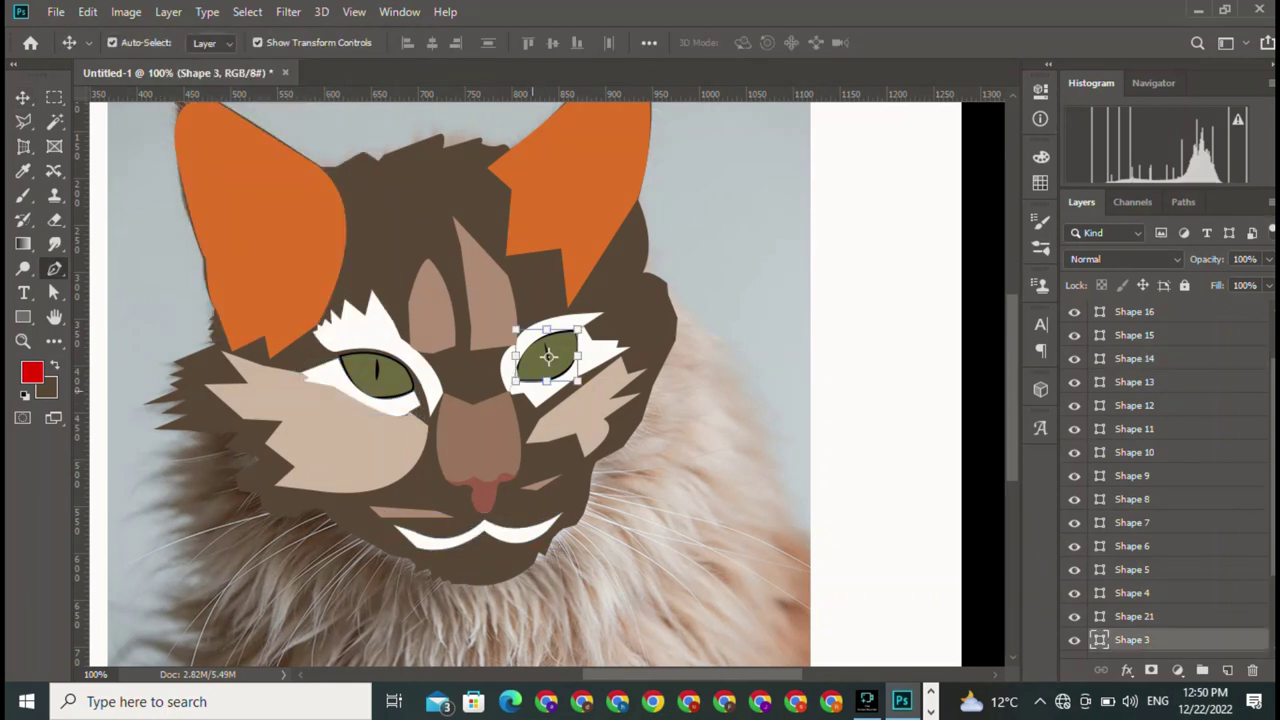
key("p")
left_click(280, 42)
left_click(184, 79)
key("Return")
key("v")
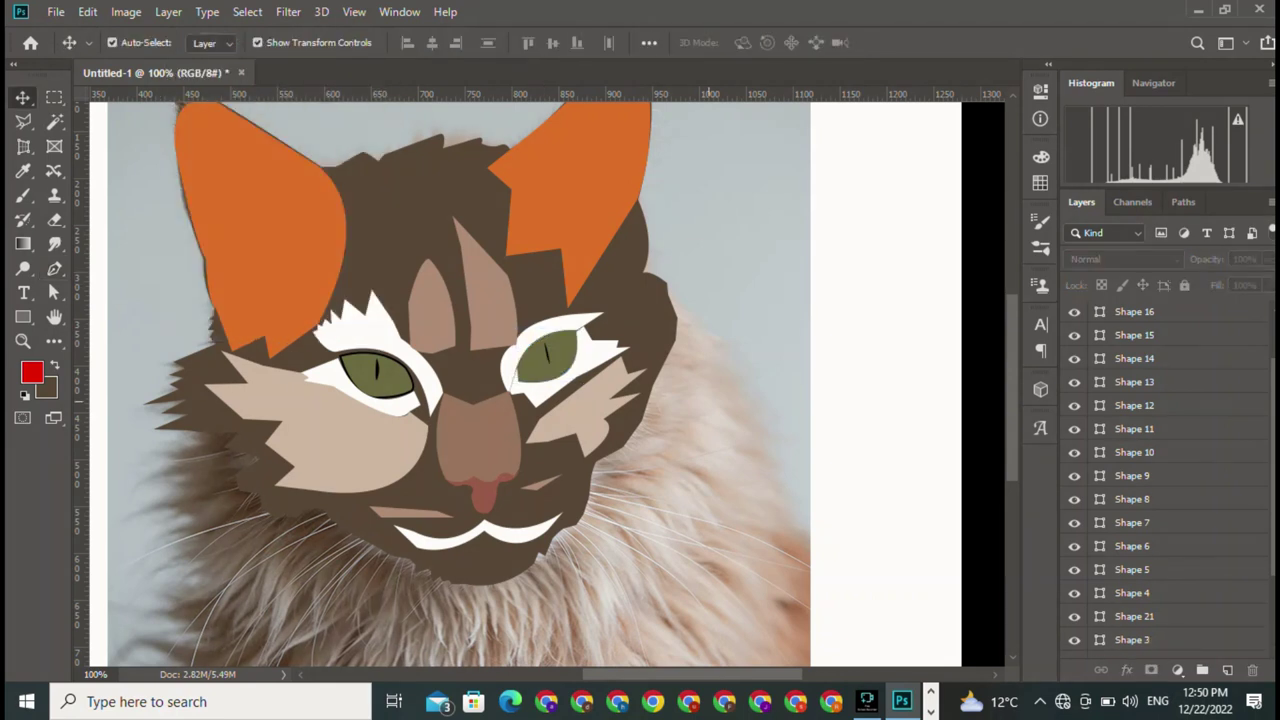
key("p")
key("v")
scroll(500, 400, "down", 2)
scroll(500, 400, "right", 2)
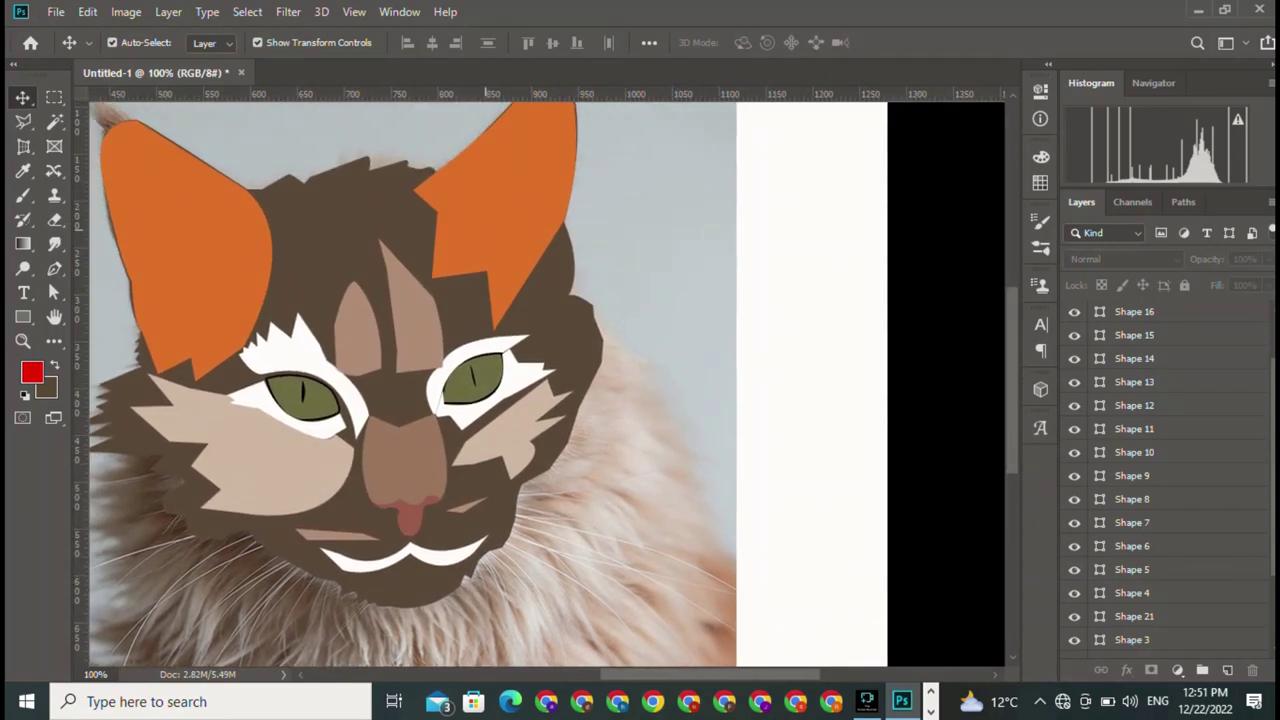
Fill the main face shape, Shape 1, with light orange #e8935d
left_click(496, 200)
key("alt+comma")
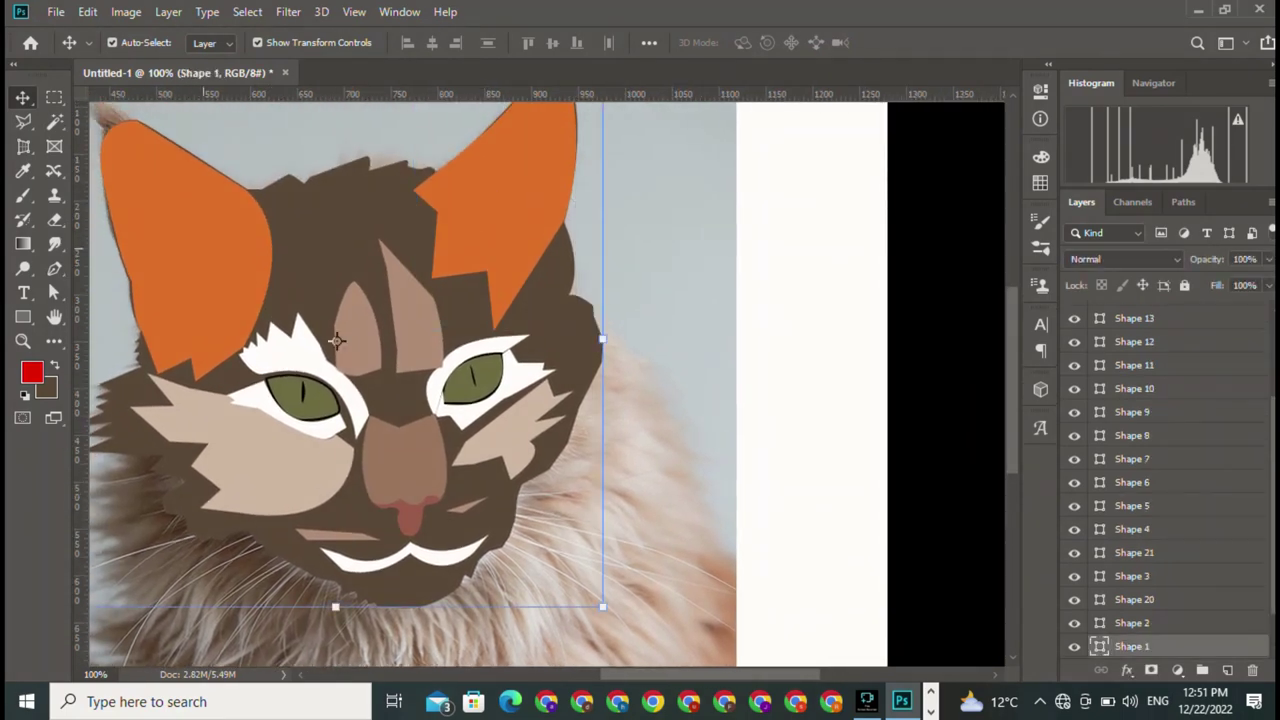
key("i")
left_click(496, 200, "alt")
left_click(45, 388)
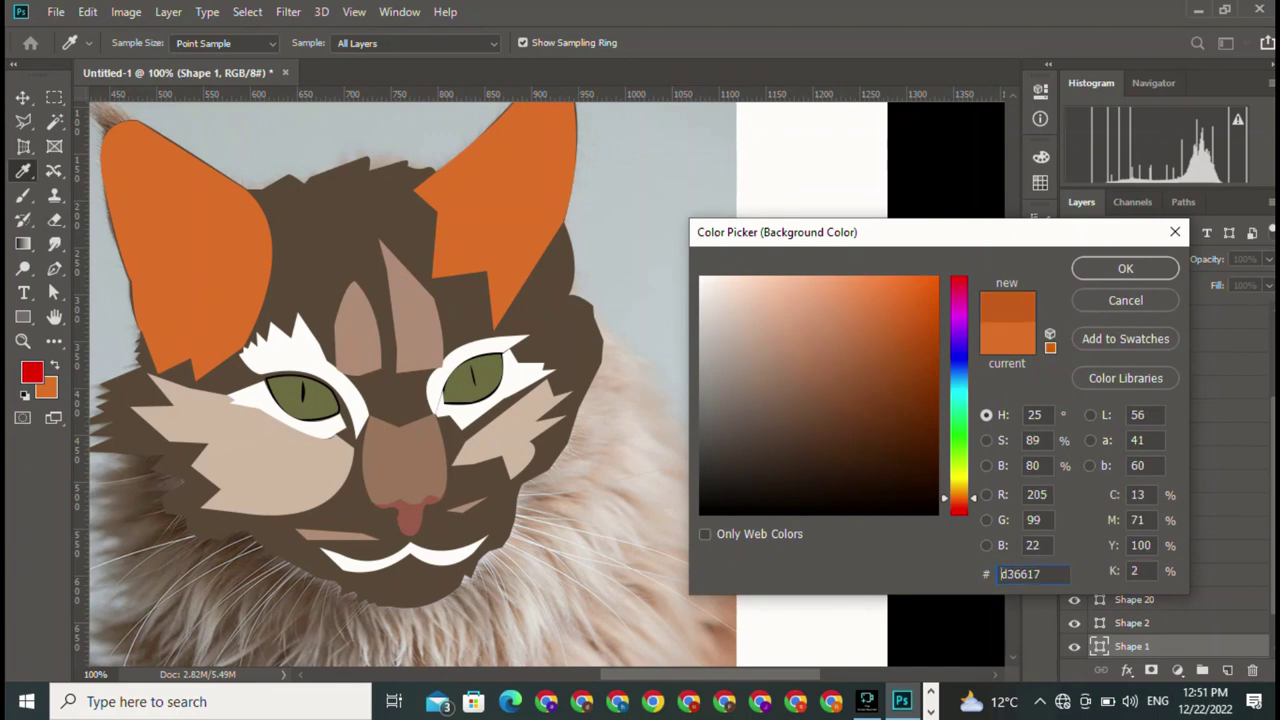
type("e8935d")
key("Return")
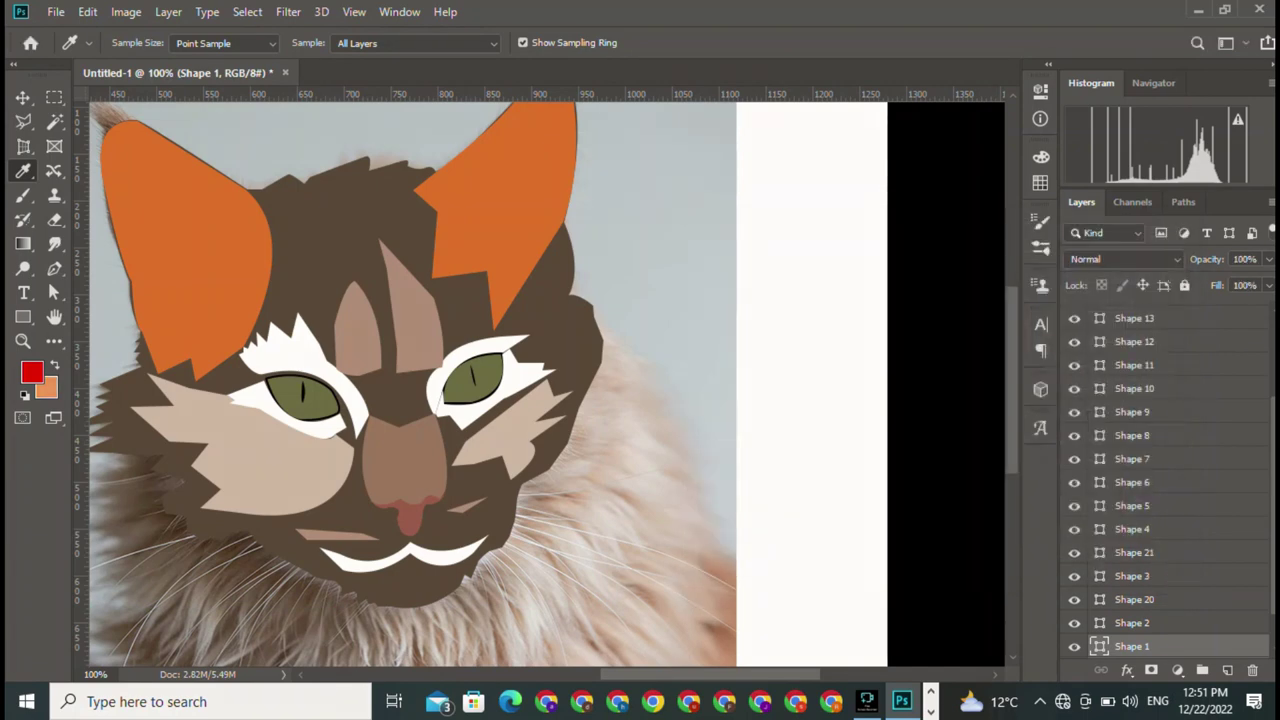
key("ctrl+BackSpace")
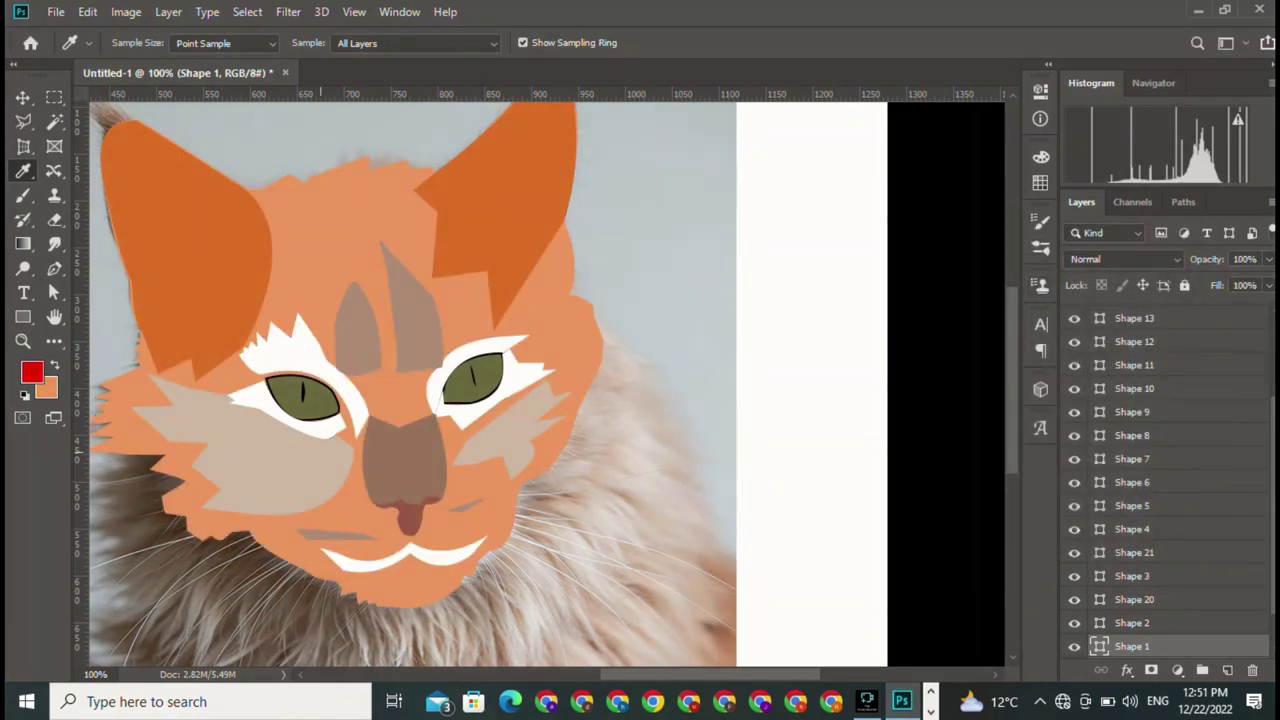
Fill both cheek patches, Shapes 11 and 13, with a darker tan
left_click(243, 445, "ctrl")
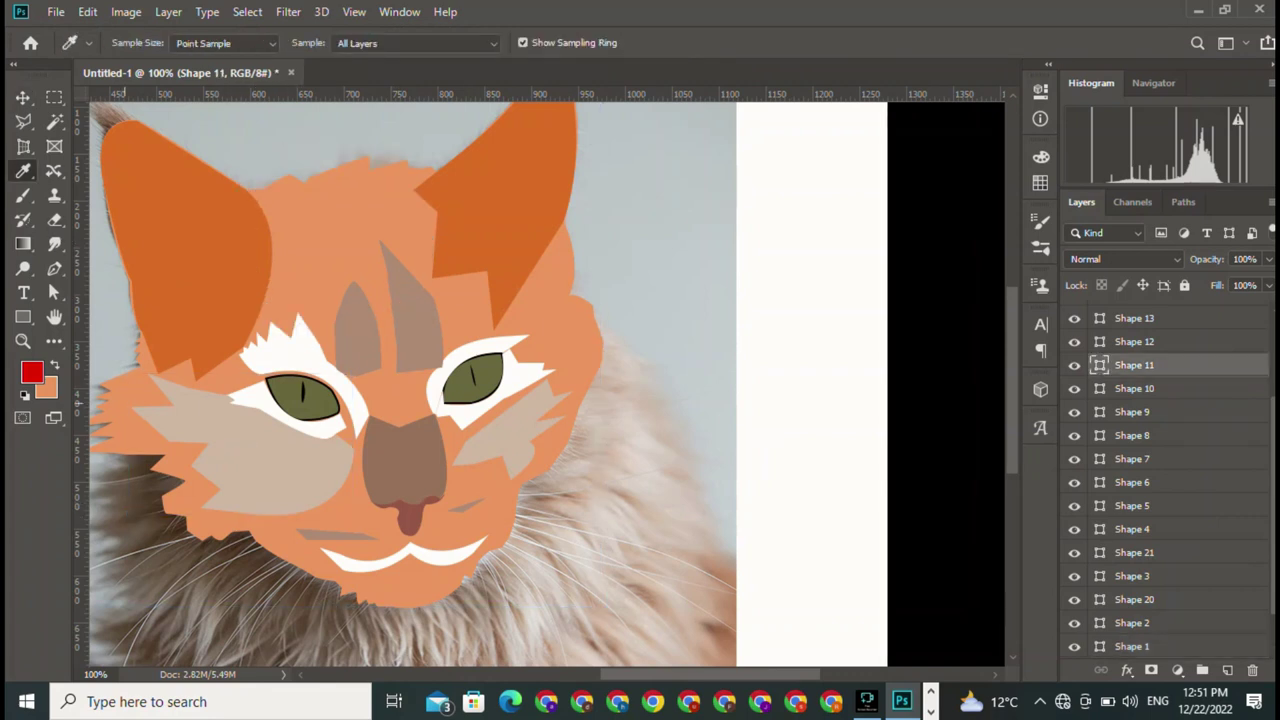
key("ctrl+BackSpace")
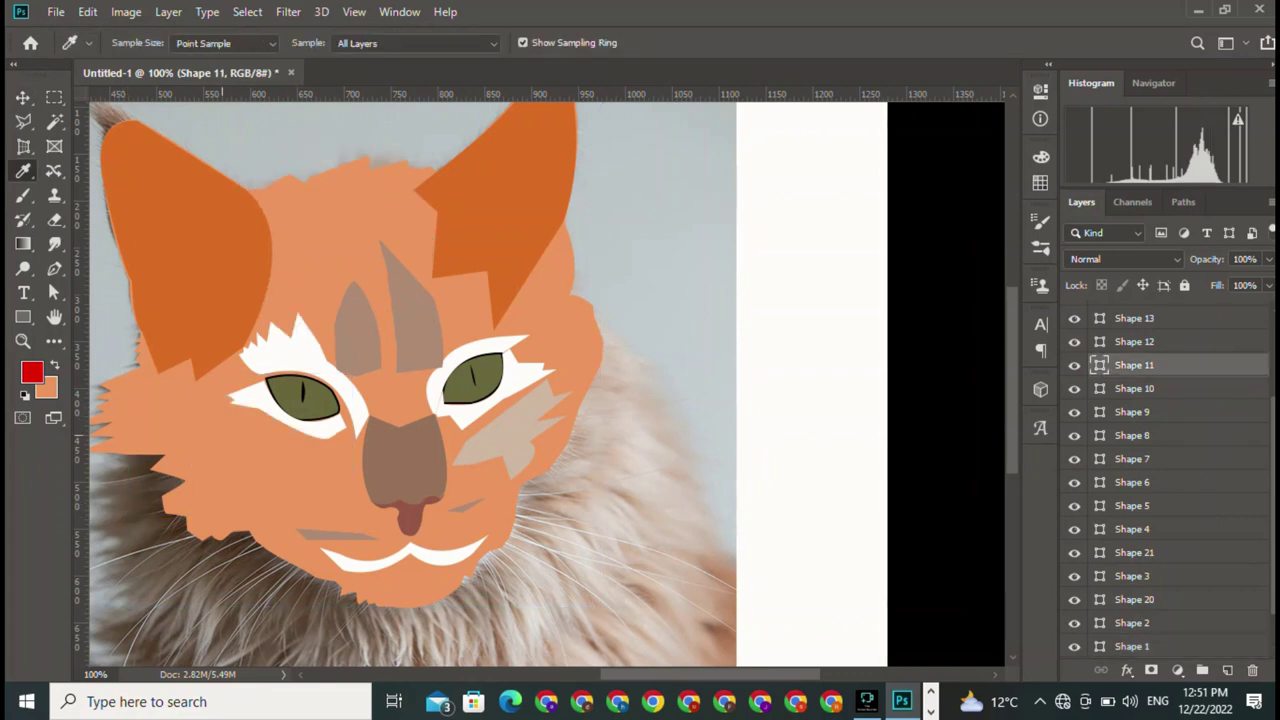
left_click(45, 388)
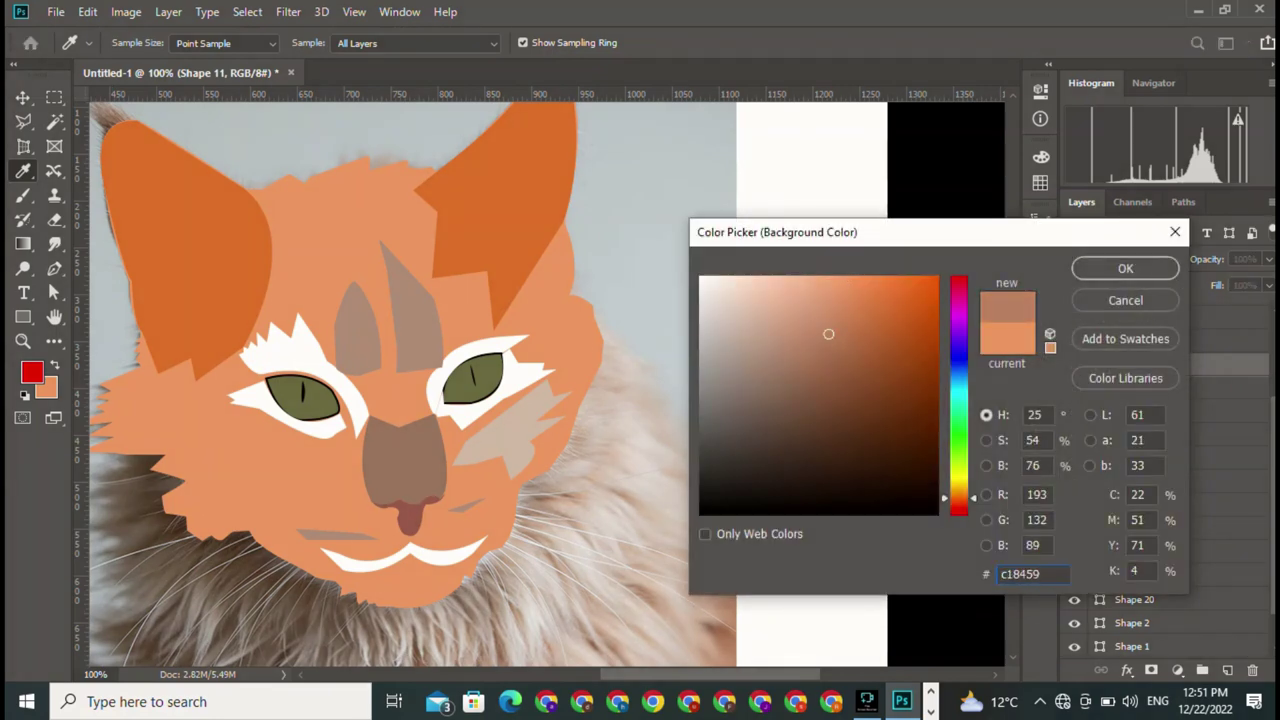
left_click(1125, 268)
key("ctrl+BackSpace")
key("v")
left_click(513, 431)
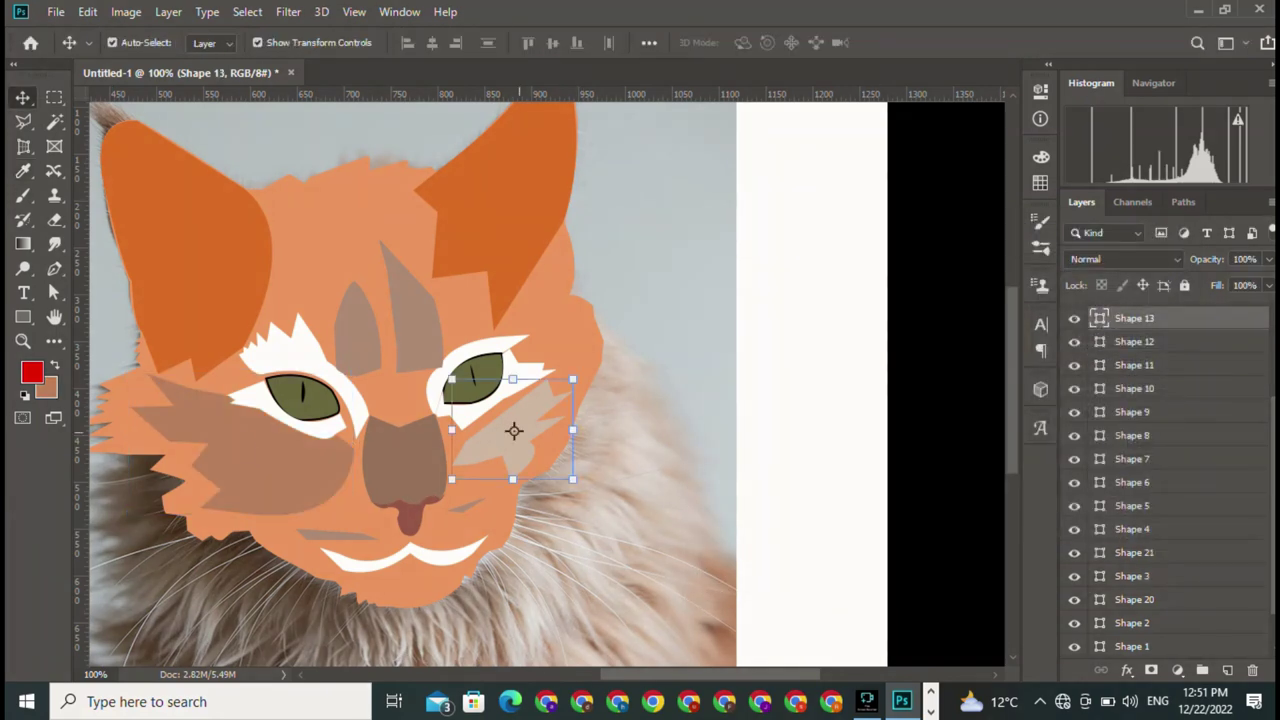
key("i")
key("v")
key("ctrl+BackSpace")
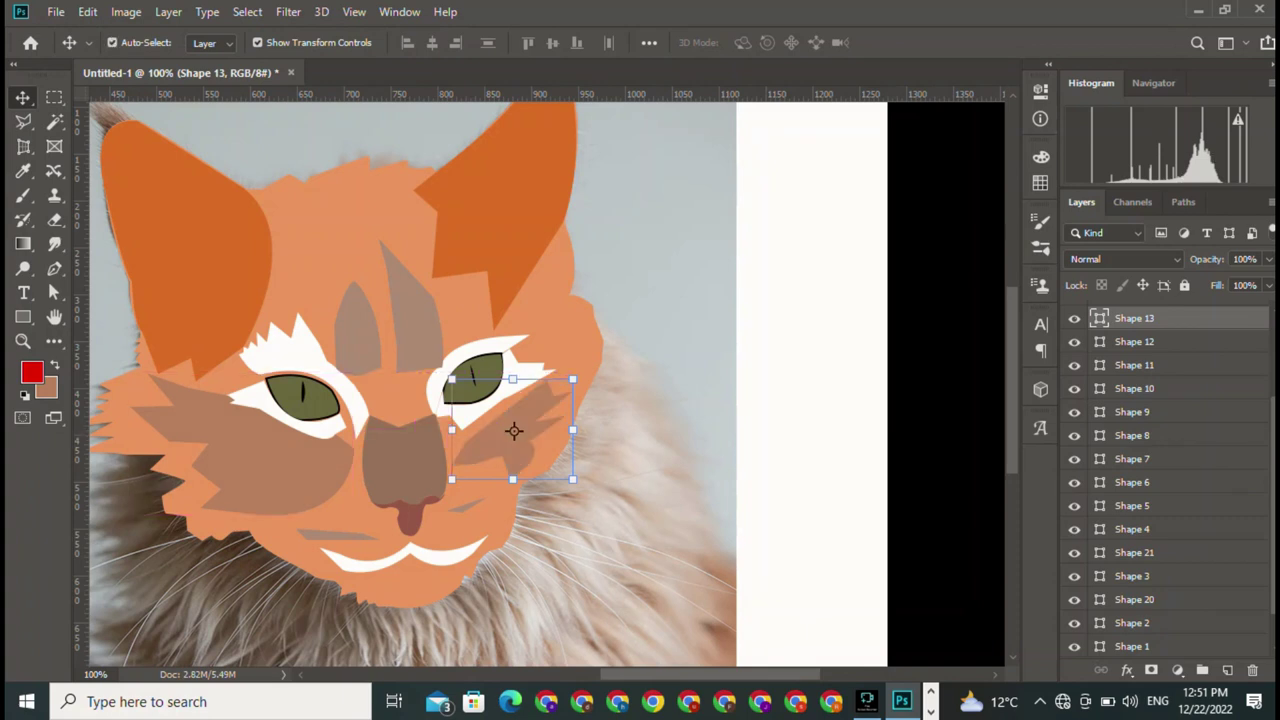
left_click(411, 307)
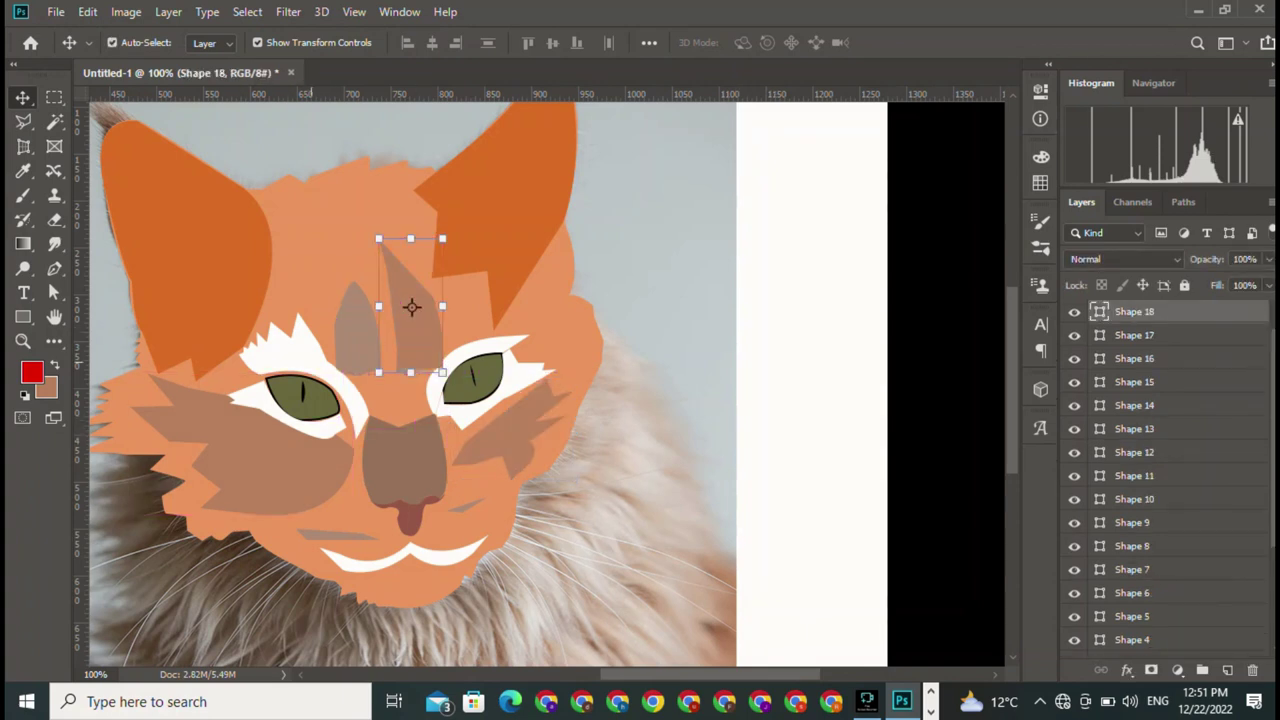
Move the thin grey mouth line just below the nose and select the nose tip, Shape 4
left_click(359, 329)
left_click(409, 457)
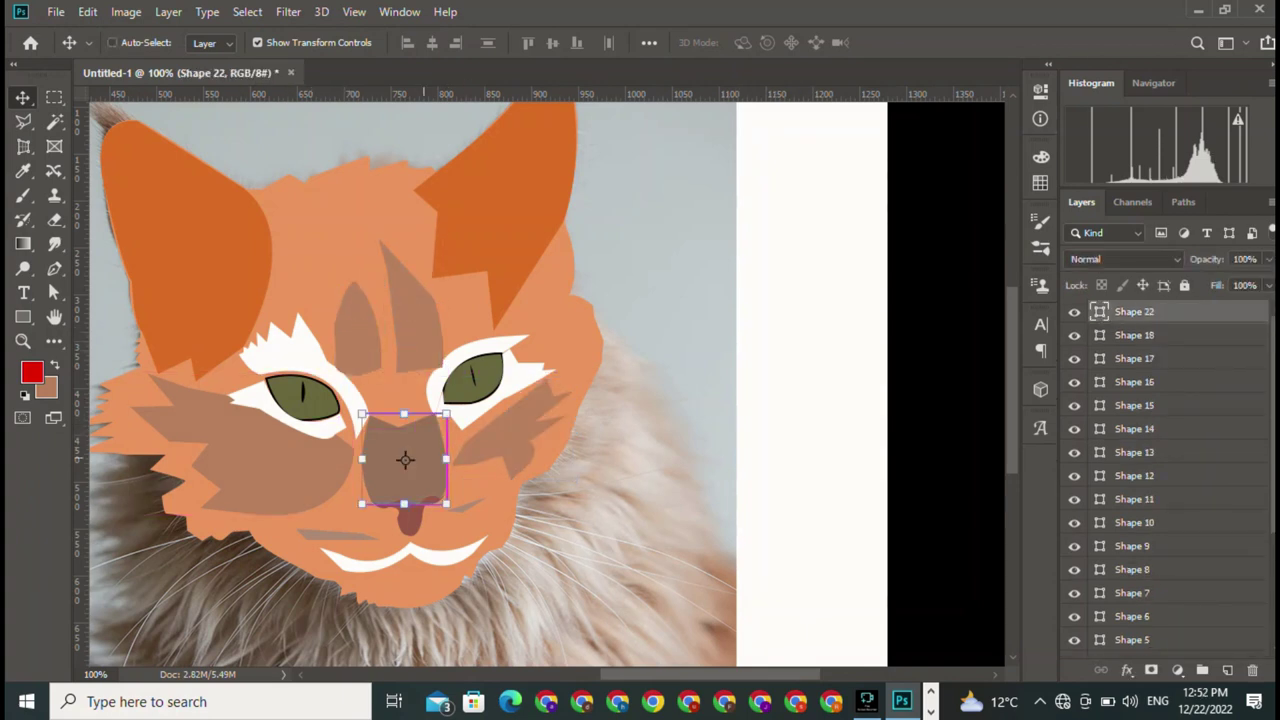
left_click(338, 535)
left_click_drag(338, 535, 460, 505)
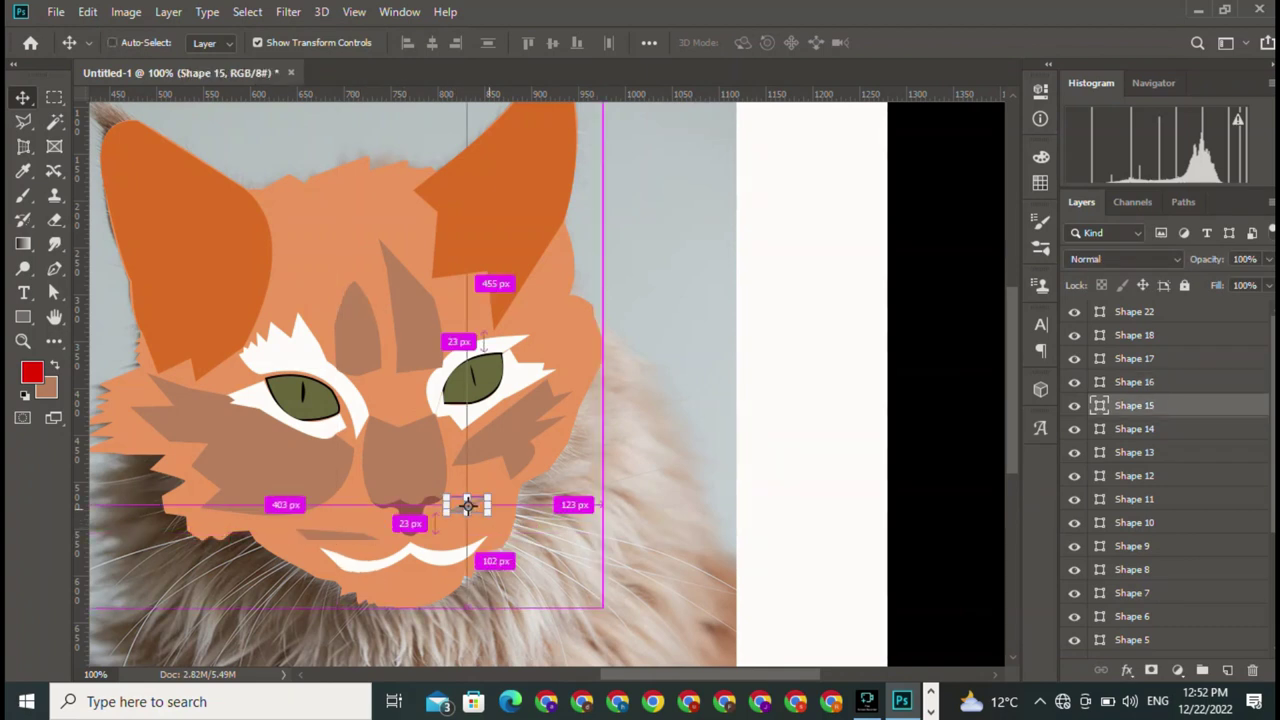
left_click(410, 515)
Enter colour a94327 for the nose tip, then reselect the nose shape
key("i")
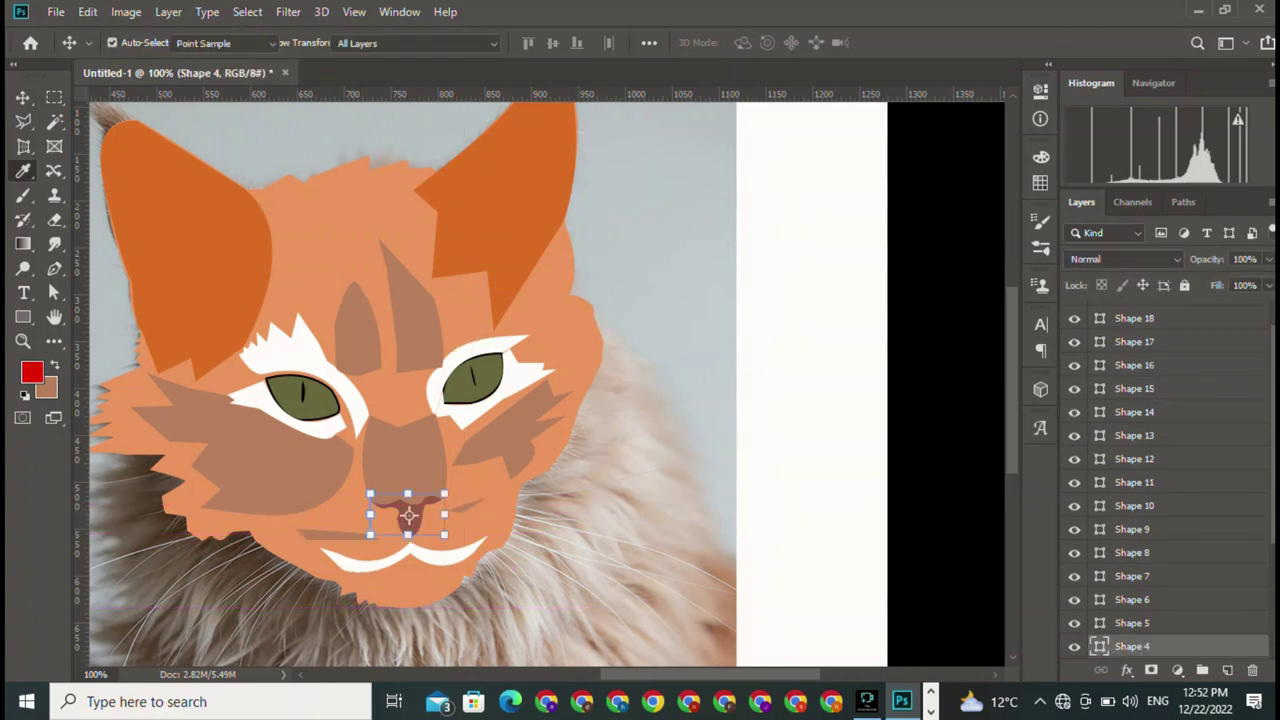
left_click(45, 387)
type("a94327")
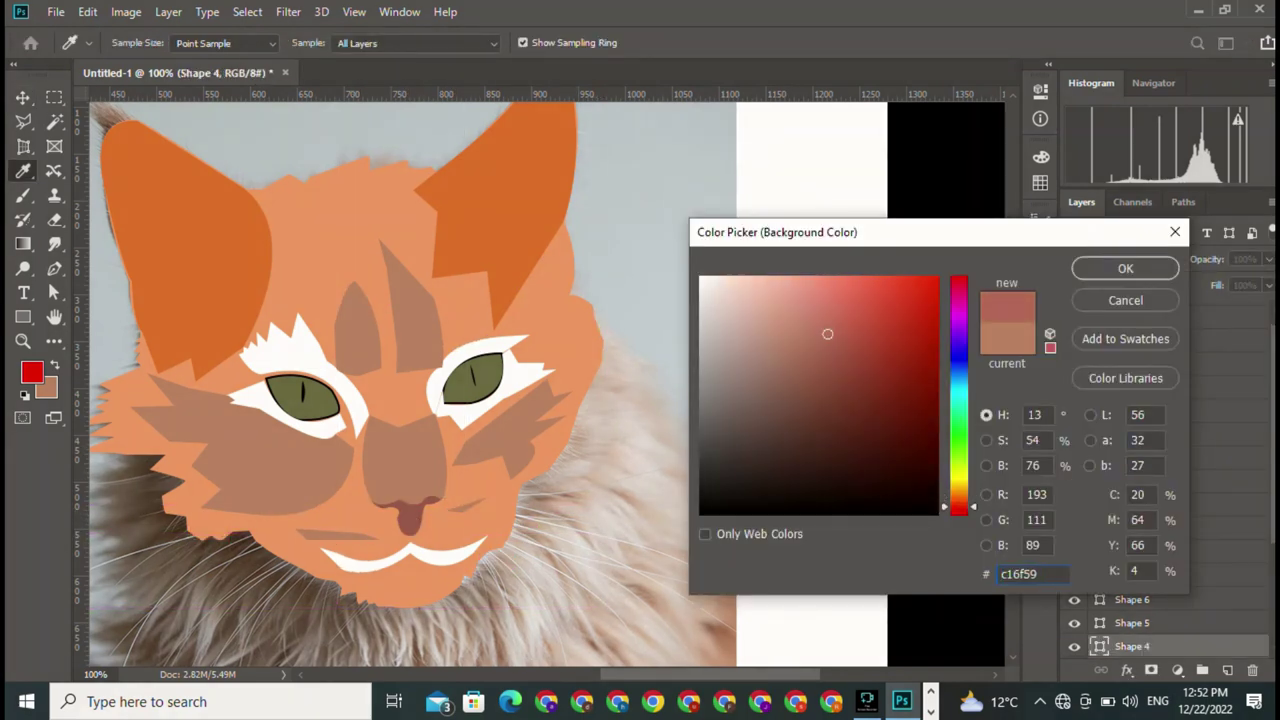
key("Return")
key("v")
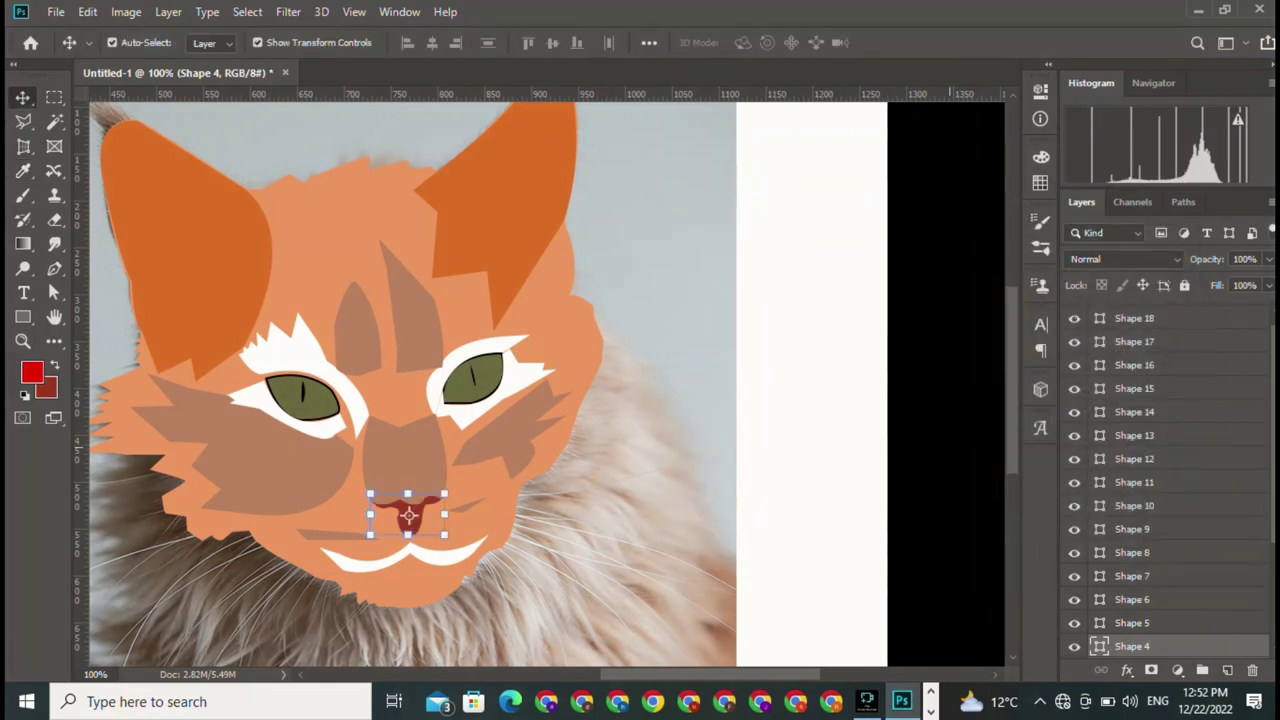
left_click(410, 515)
Confirm the deep red b92d0d nose colour and deselect the face shapes
key("i")
left_click(45, 387)
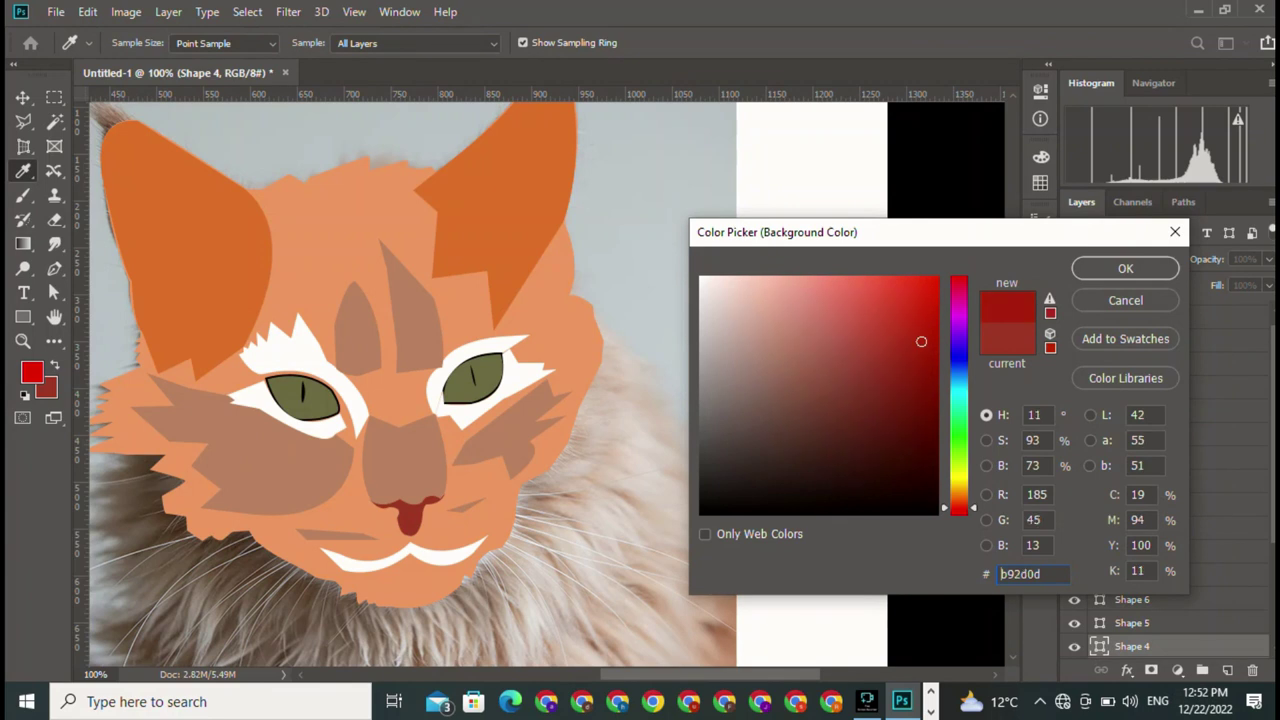
left_click(1125, 268)
key("v")
left_click(873, 515)
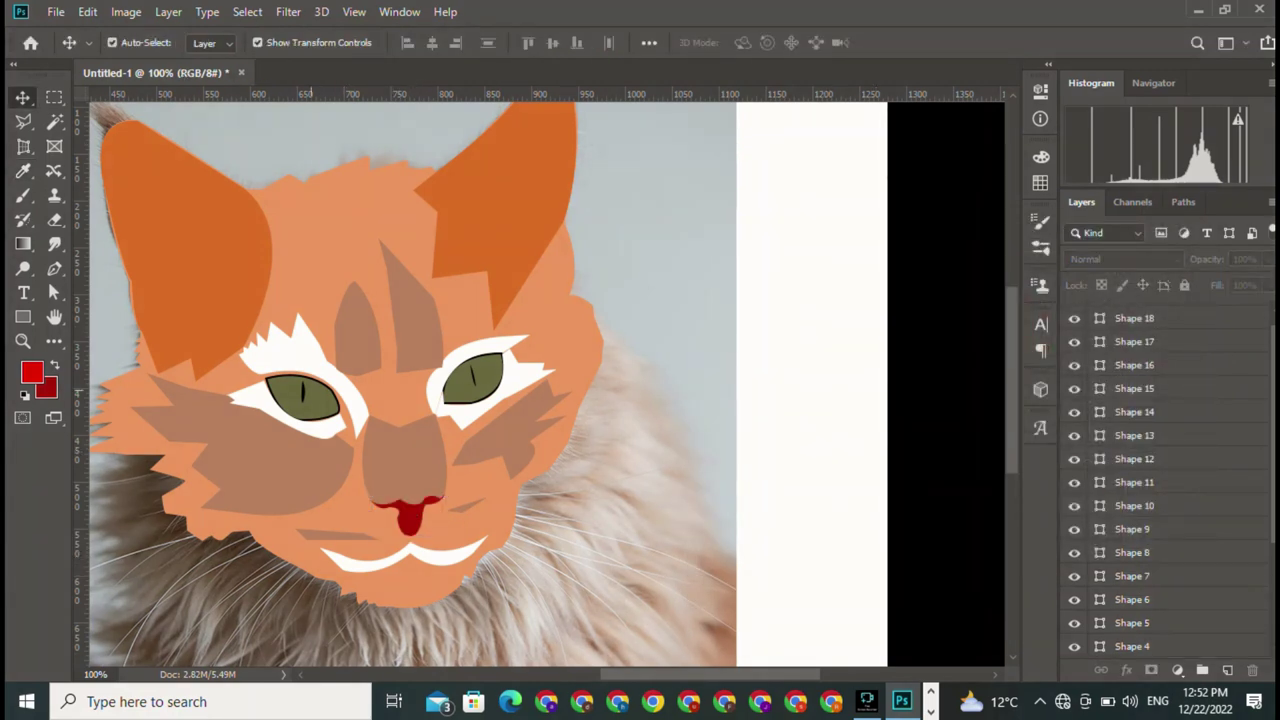
left_click(359, 328)
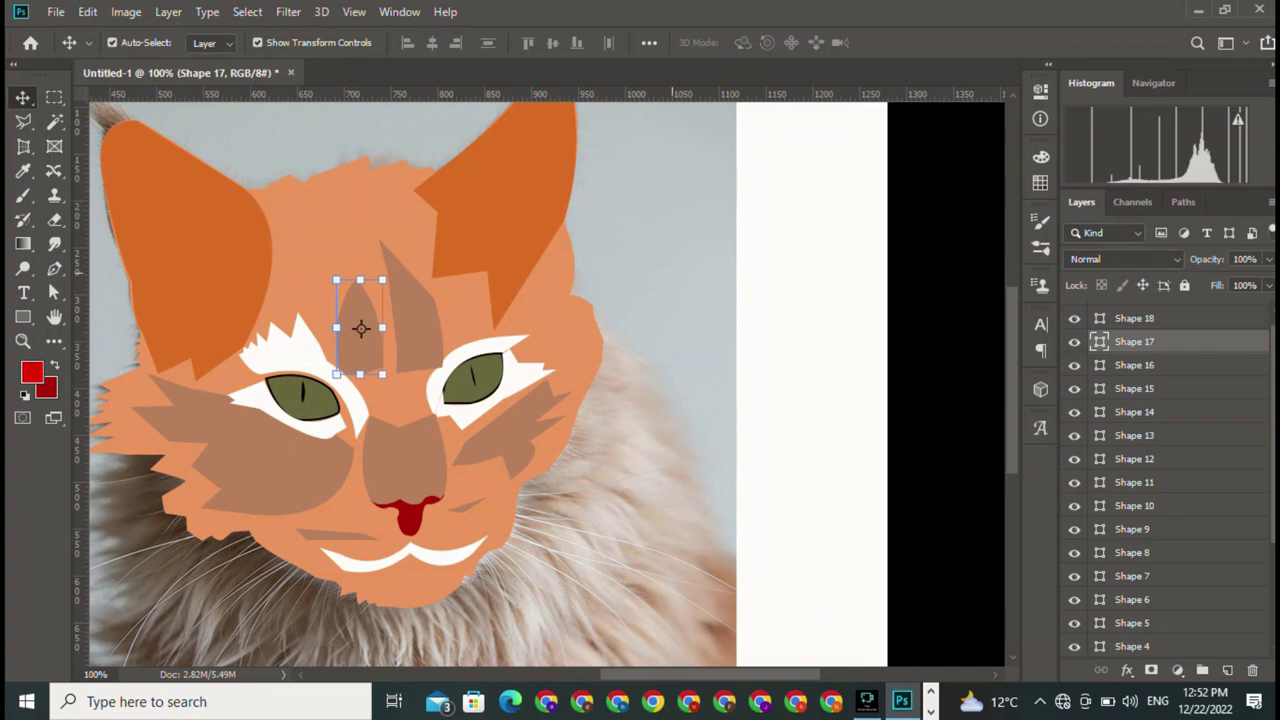
left_click(870, 500)
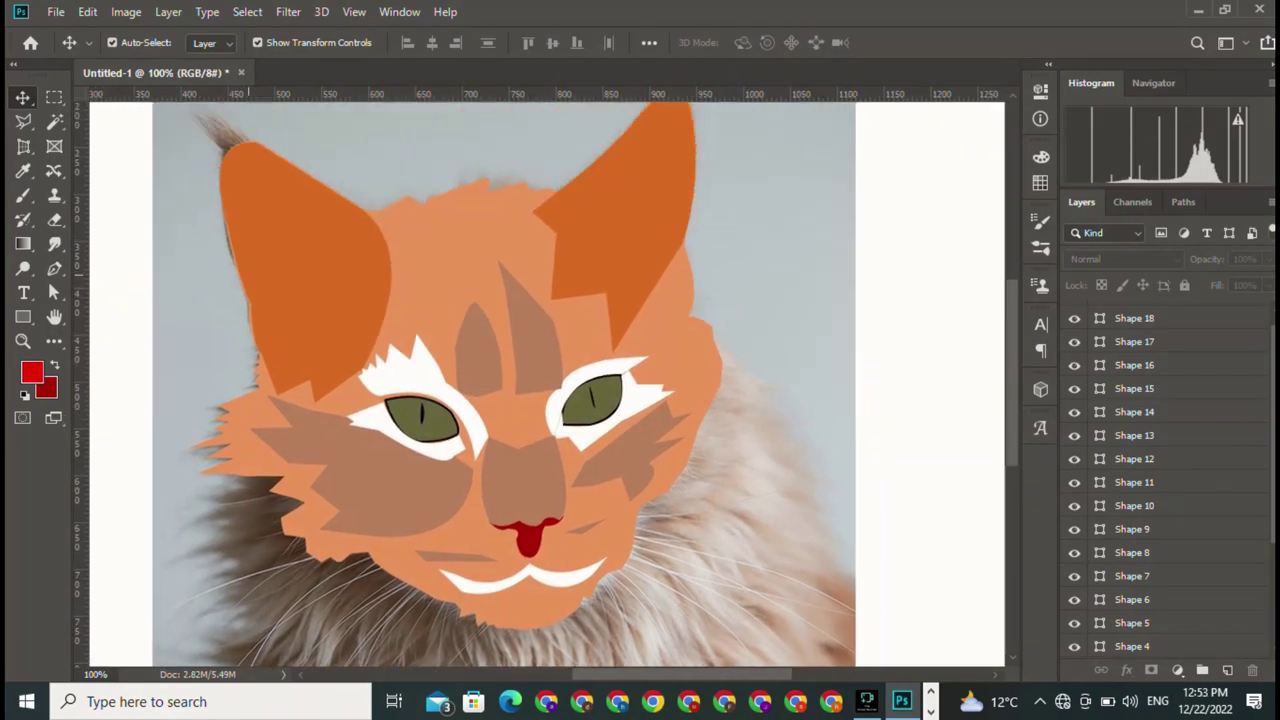
Select every cat-face shape, shift them down onto the photographed face, and group them with Ctrl+G
left_click_drag(120, 114, 326, 291)
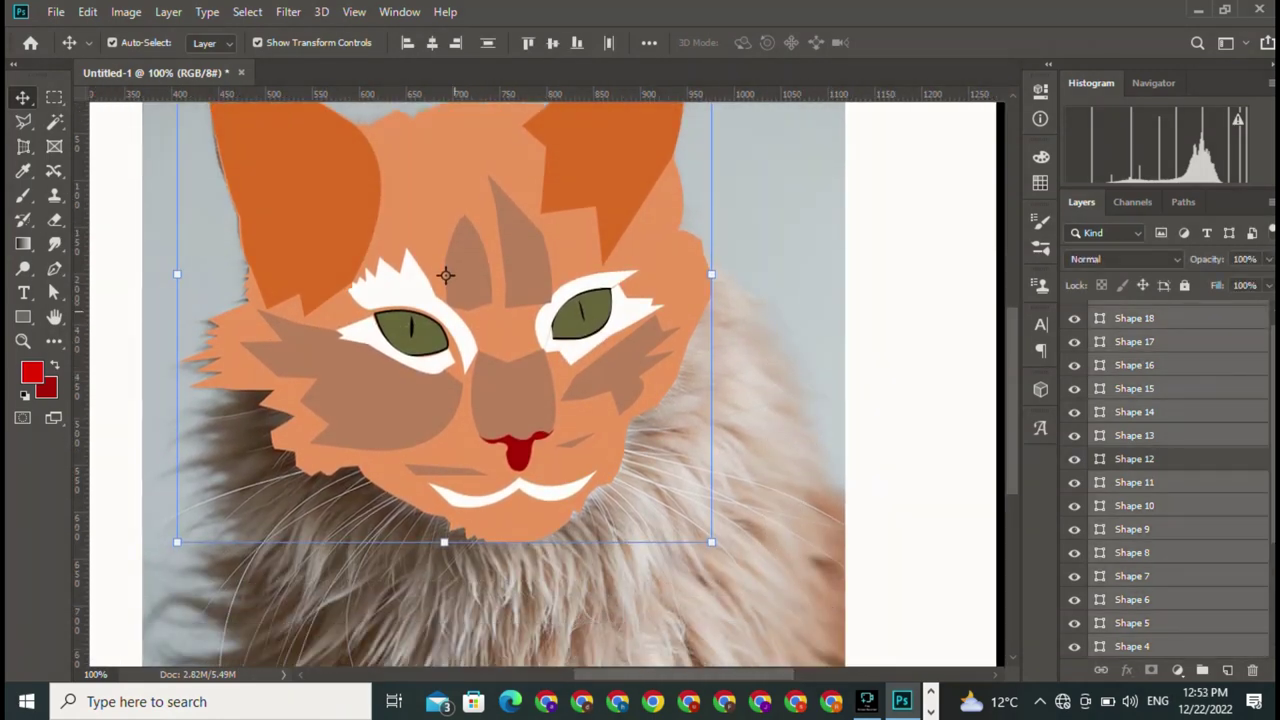
left_click(446, 275)
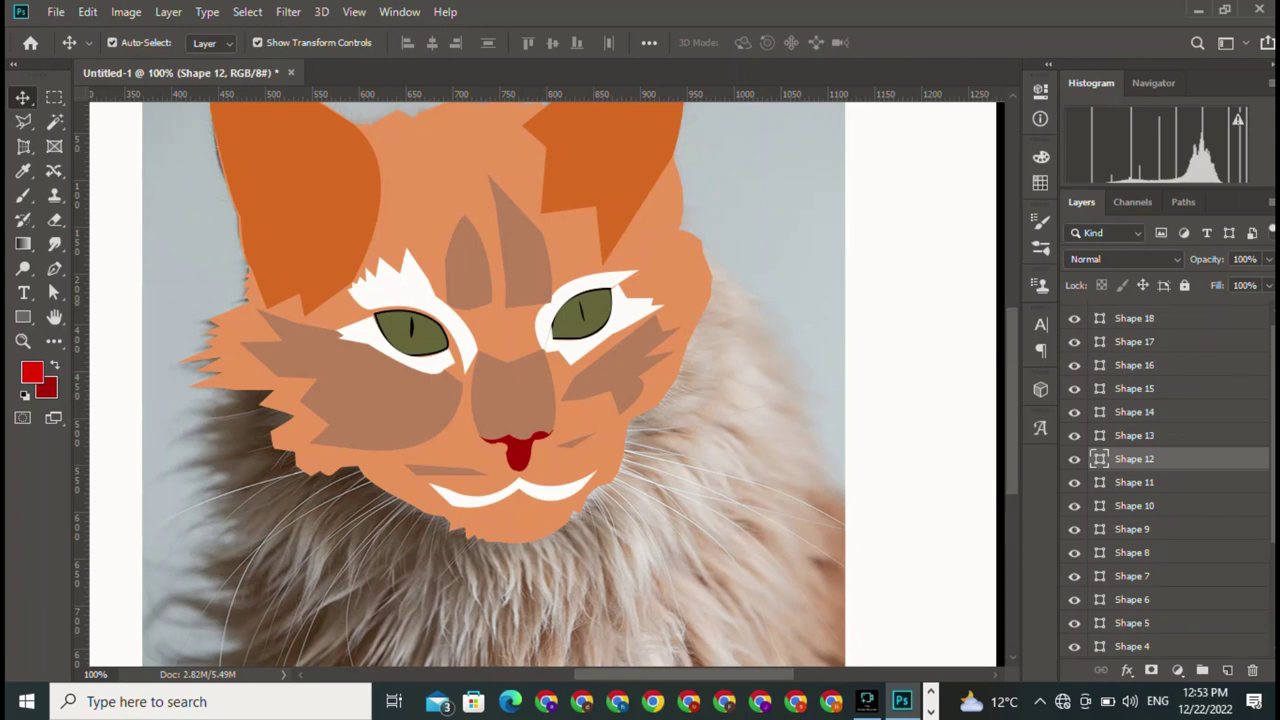
right_click(1200, 458)
key("Escape")
mouse_move(140, 132)
left_mouse_down()
mouse_move(632, 507)
mouse_move(770, 535)
left_mouse_up()
mouse_move(447, 263)
left_mouse_down()
mouse_move(484, 512)
mouse_move(472, 357)
left_mouse_up()
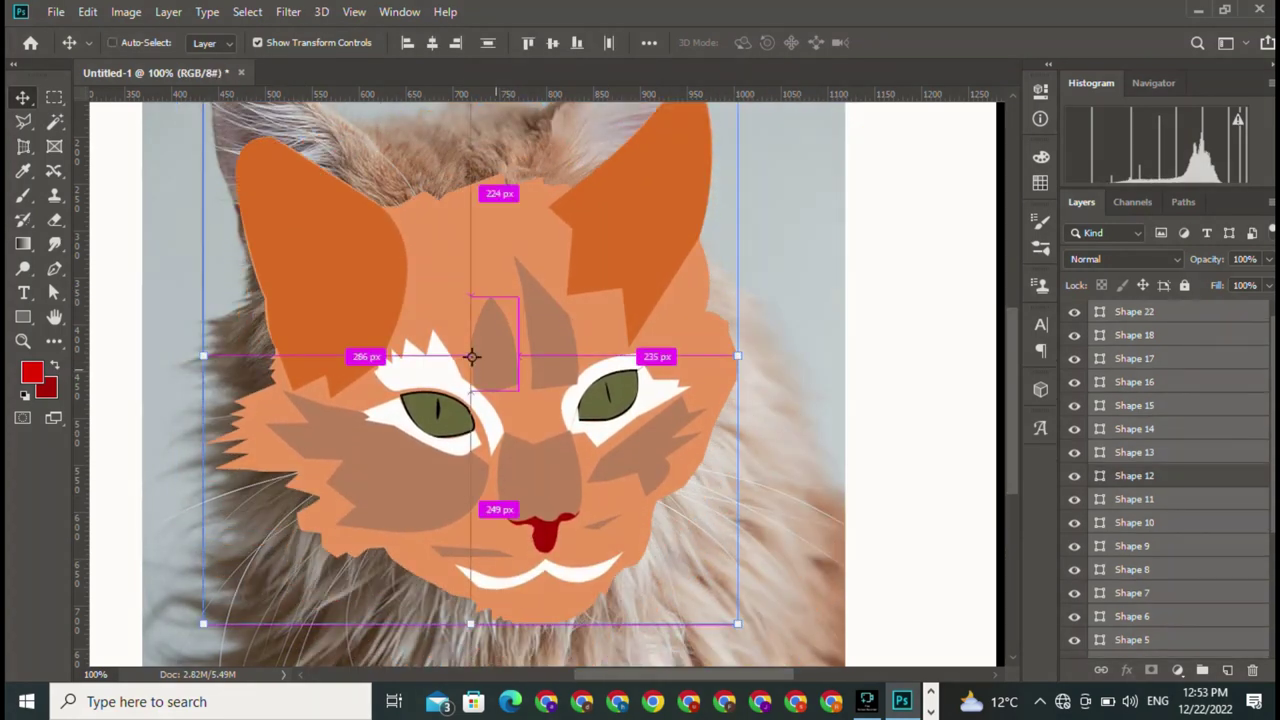
key("ctrl+g")
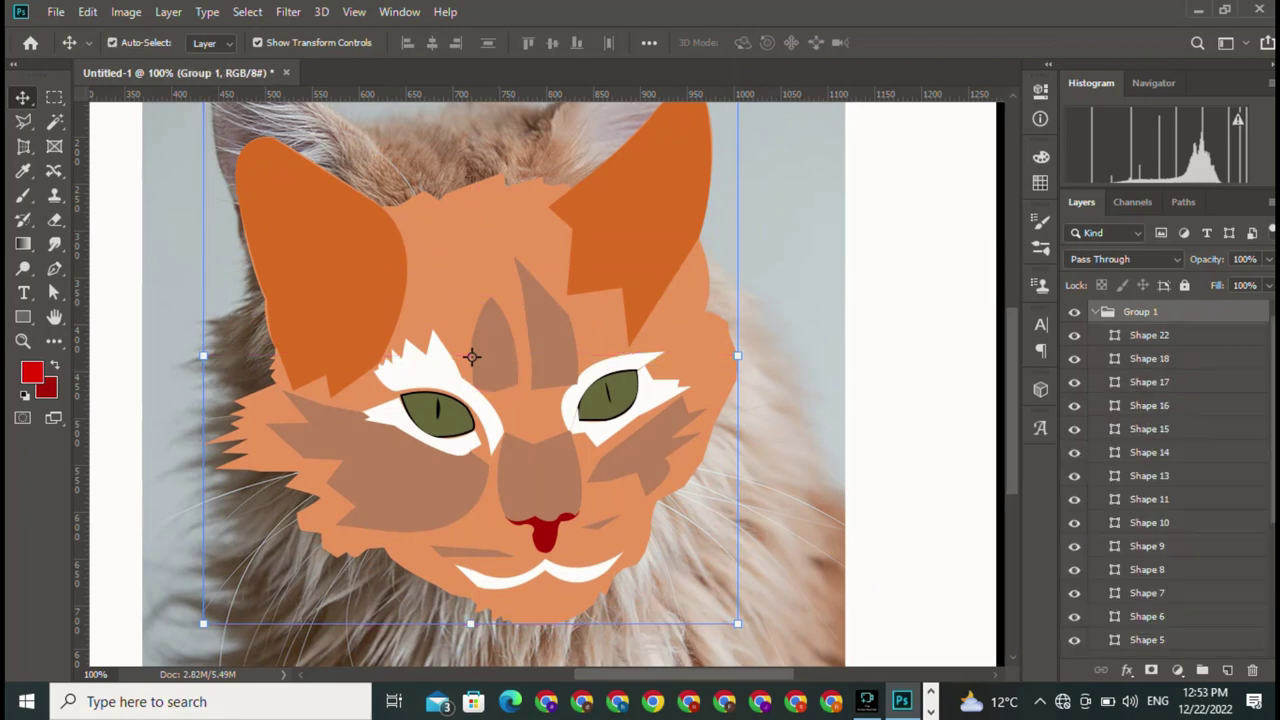
Narrow the grouped cat face horizontally with Free Transform
left_click(491, 297)
left_click(322, 268)
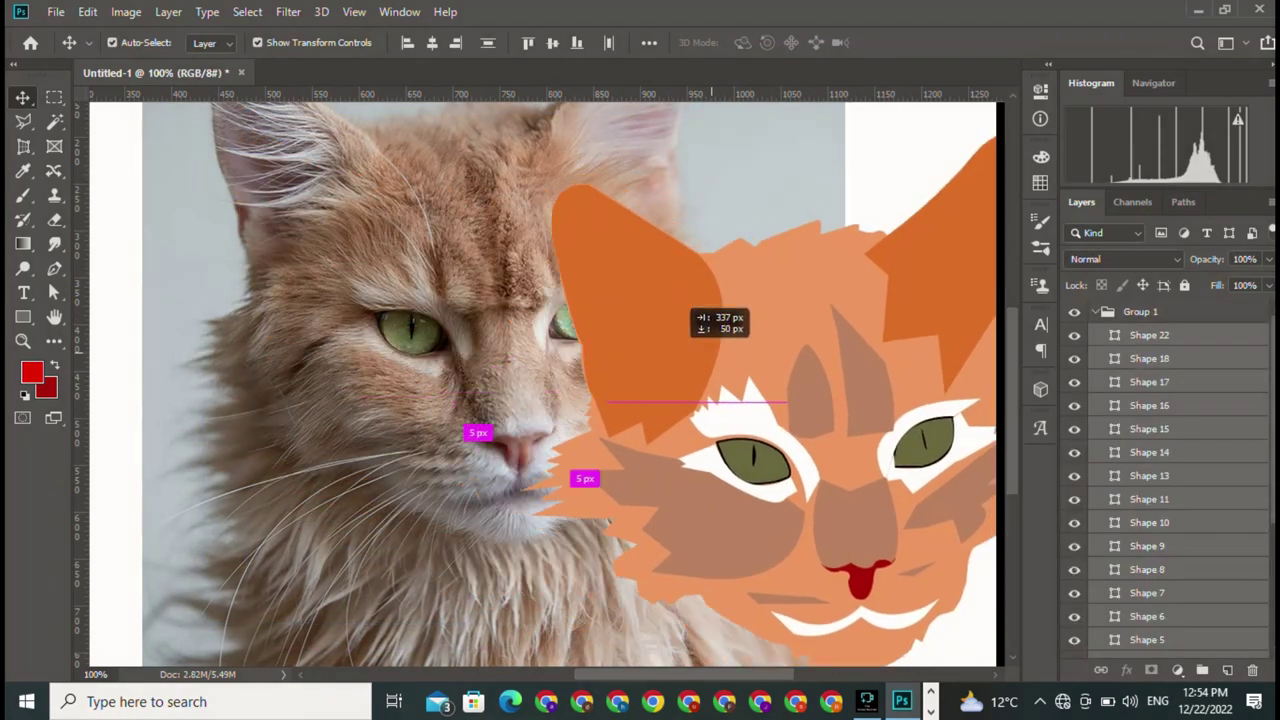
mouse_move(265, 365)
left_mouse_down()
mouse_move(409, 365)
mouse_move(230, 365)
mouse_move(265, 365)
left_mouse_up()
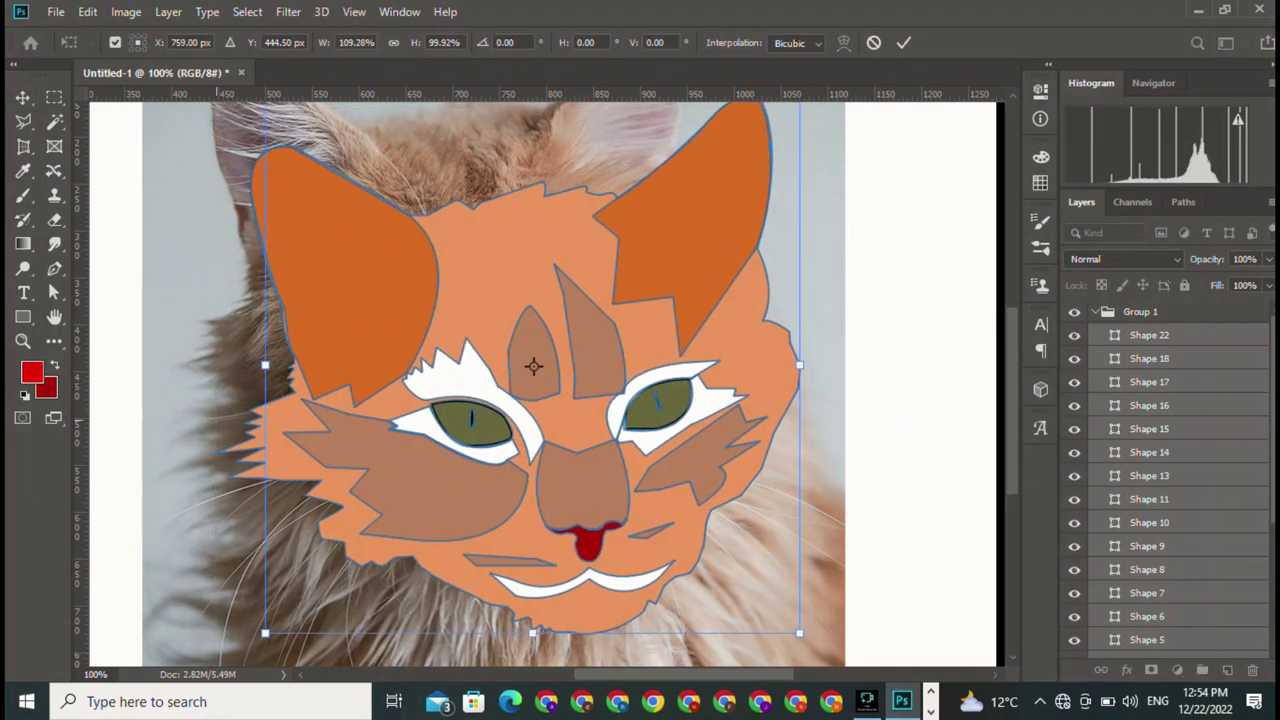
key("Return")
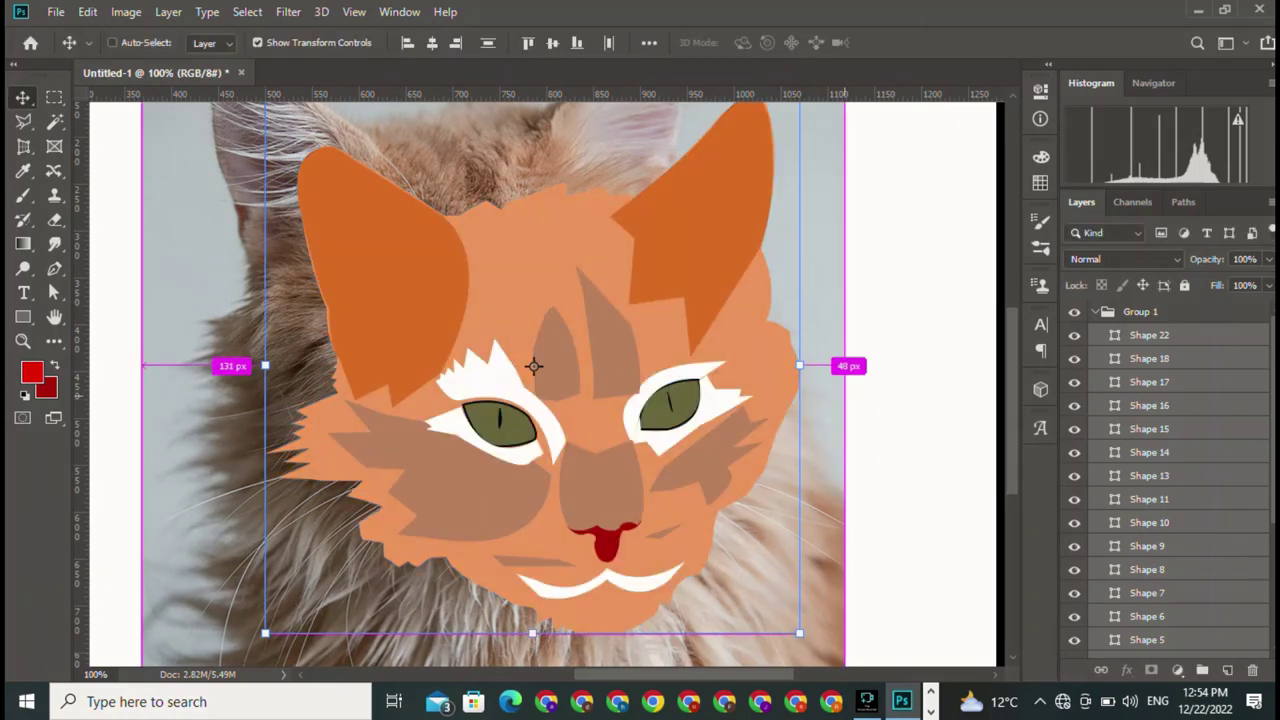
Scale the cat face down to about 79% and place it right of the photographed cat
mouse_move(533, 366)
left_mouse_down()
mouse_move(493, 357)
mouse_move(500, 497)
left_mouse_up()
left_click_drag(766, 240, 543, 471)
left_click_drag(394, 534, 812, 318)
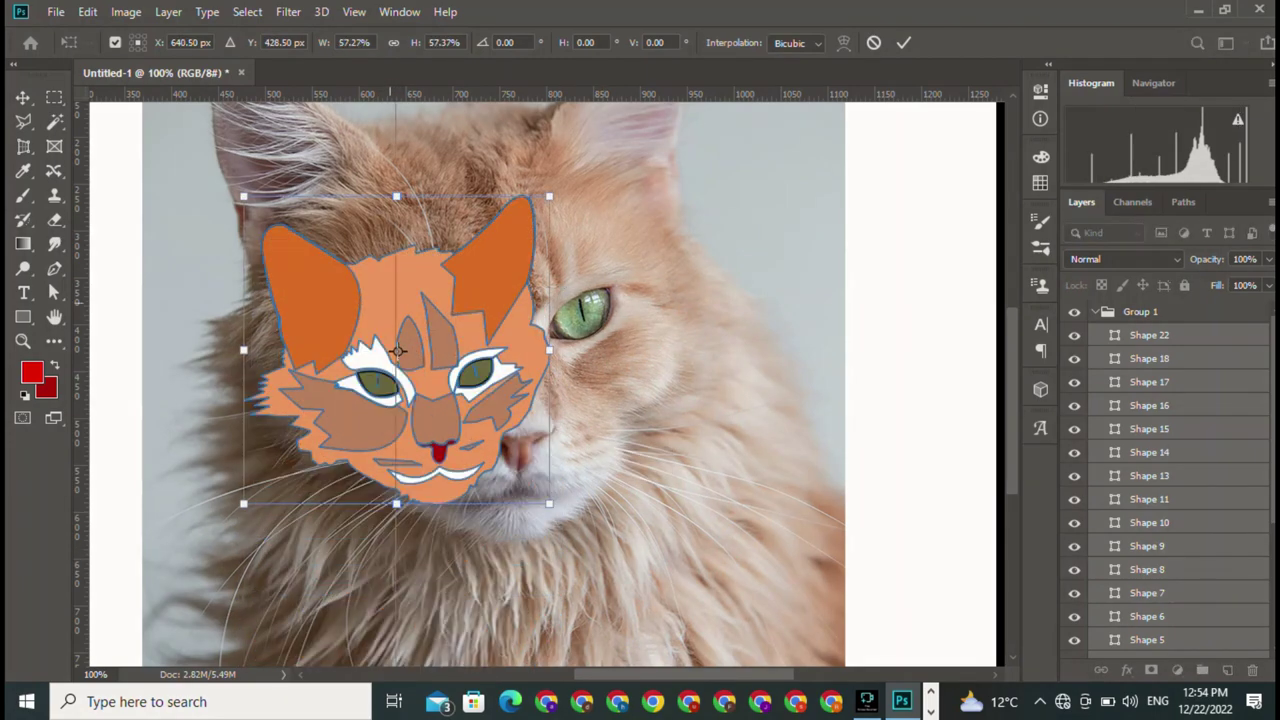
left_click_drag(655, 245, 415, 210)
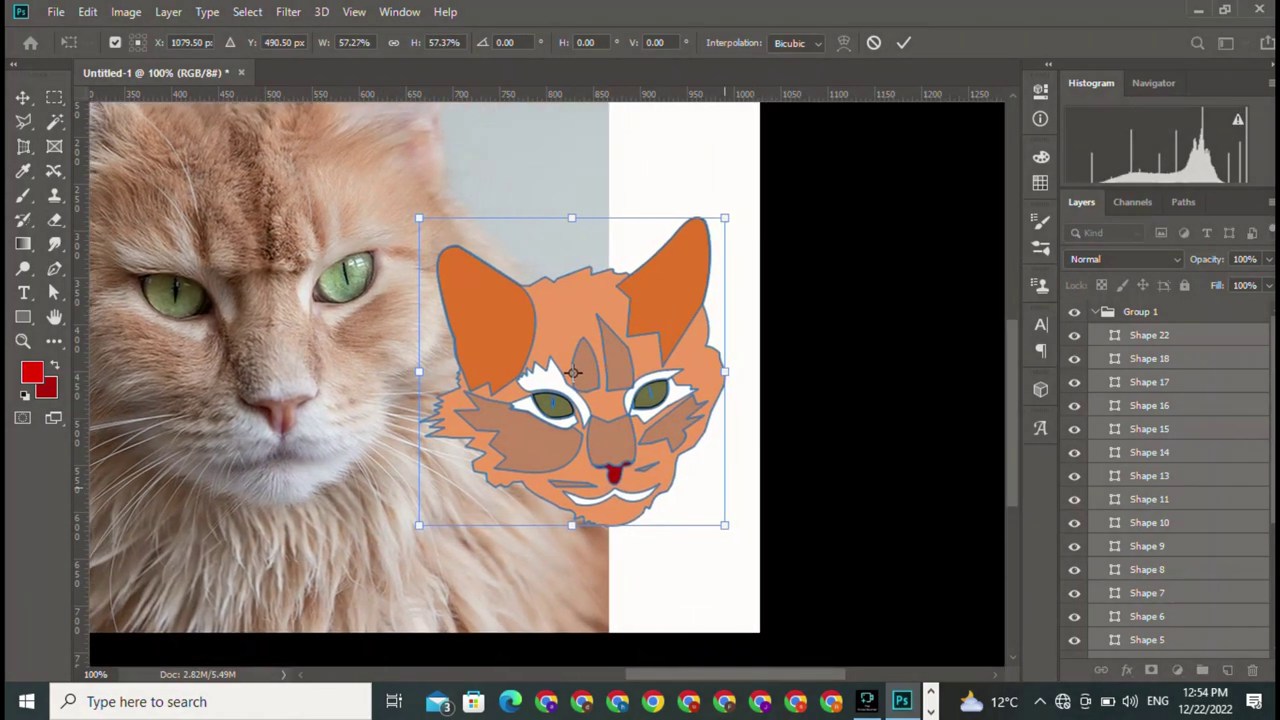
key("Return")
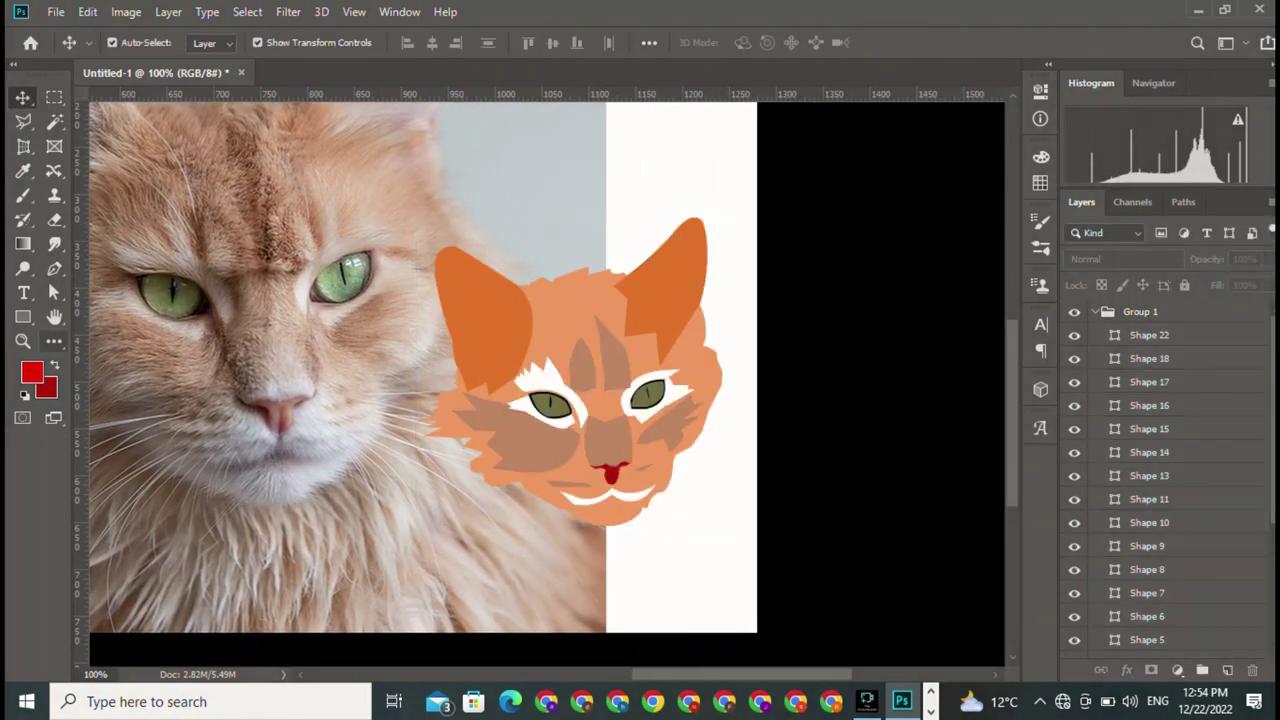
Draw a circle over the cat face with the Ellipse Tool and fill it red
left_click(23, 317)
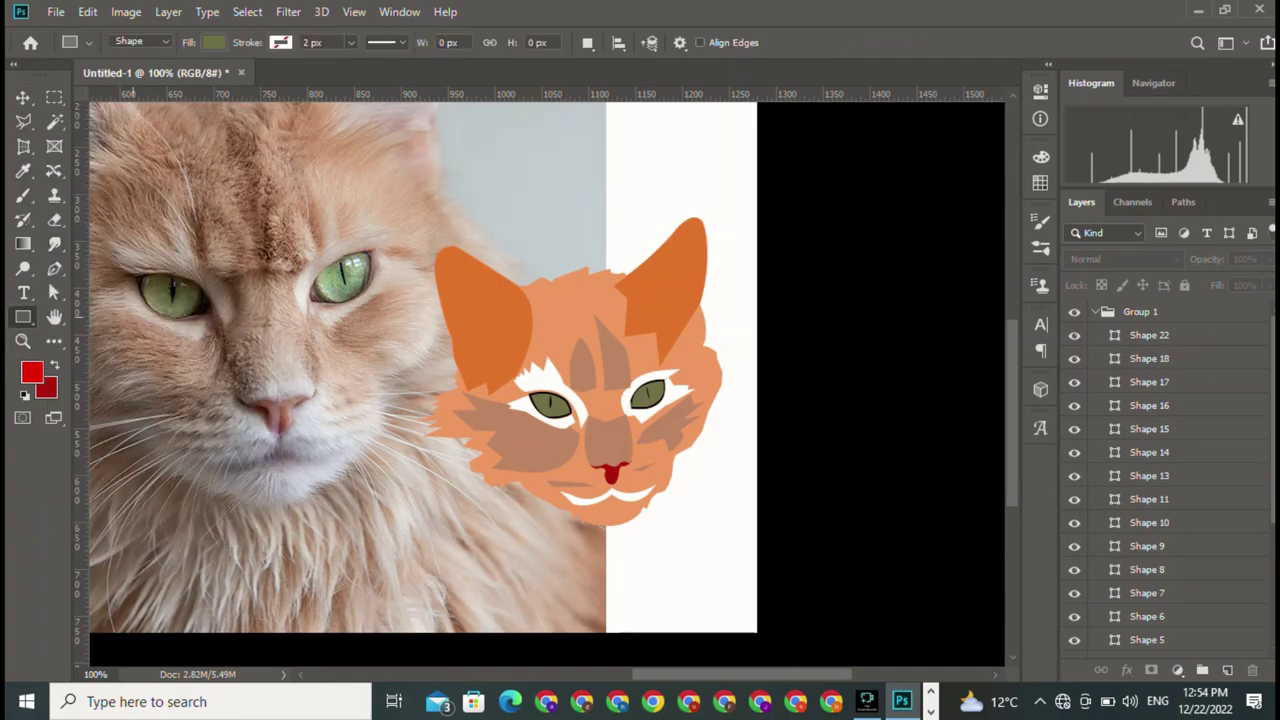
right_click(23, 317)
left_click(100, 342)
left_click_drag(413, 222, 773, 580)
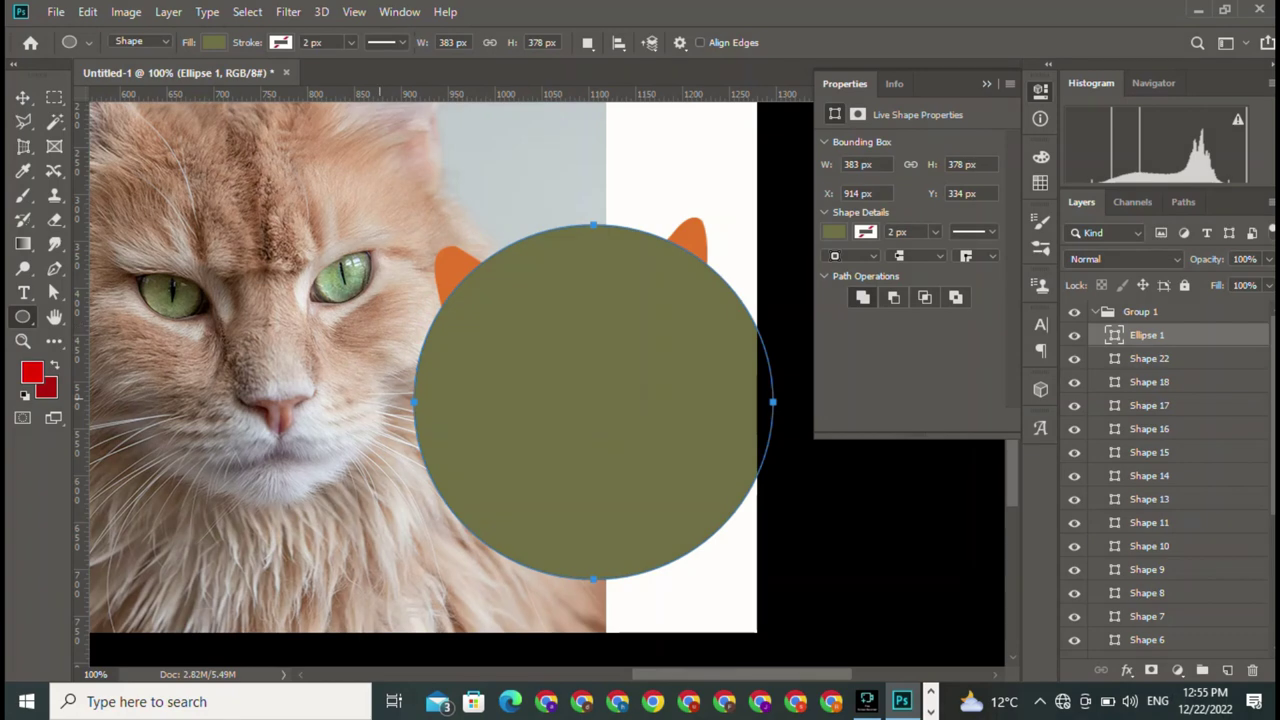
left_click(31, 372)
left_click(1125, 268)
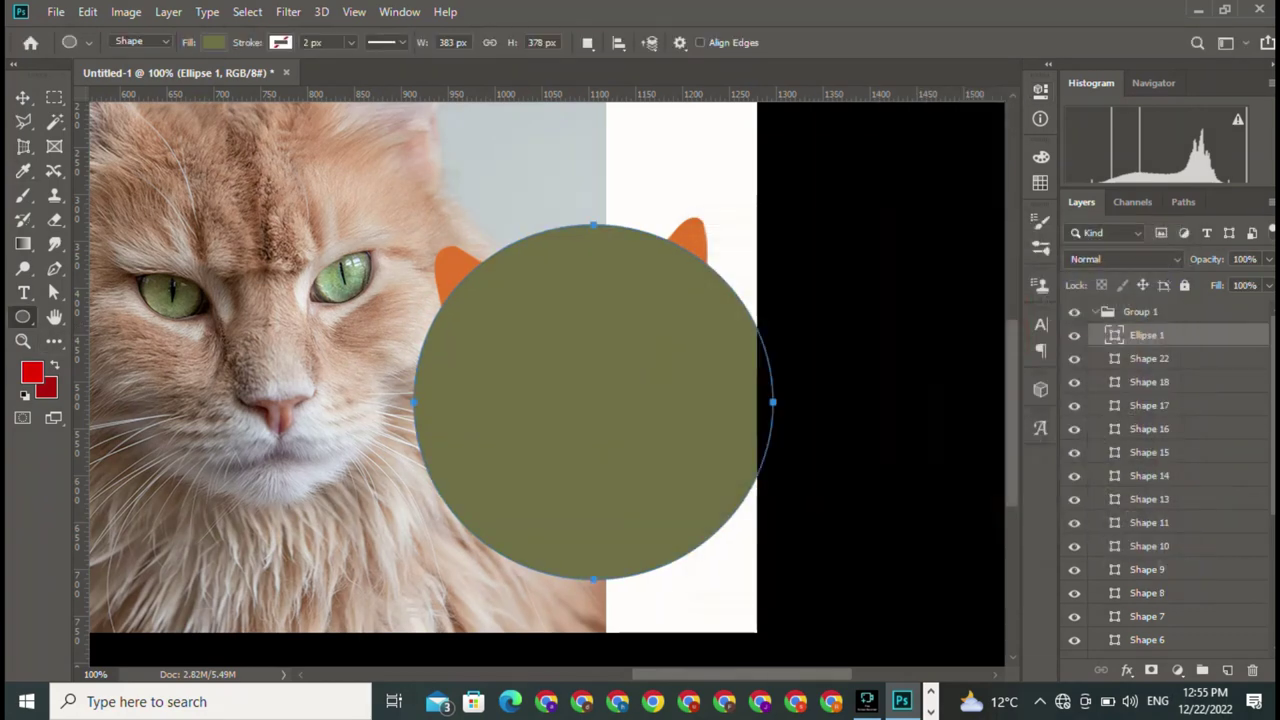
left_click(45, 387)
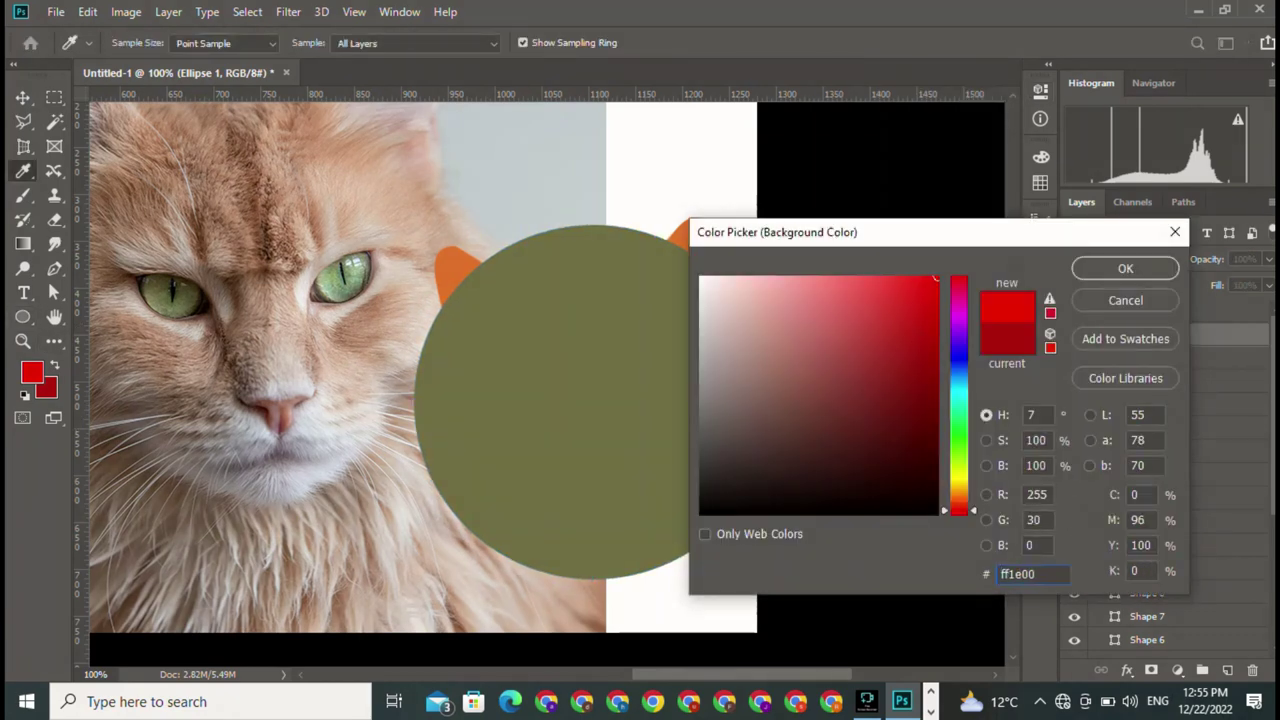
left_click(1125, 268)
key("alt+BackSpace")
Move the red circle up slightly and enlarge it by about 11%
key("v")
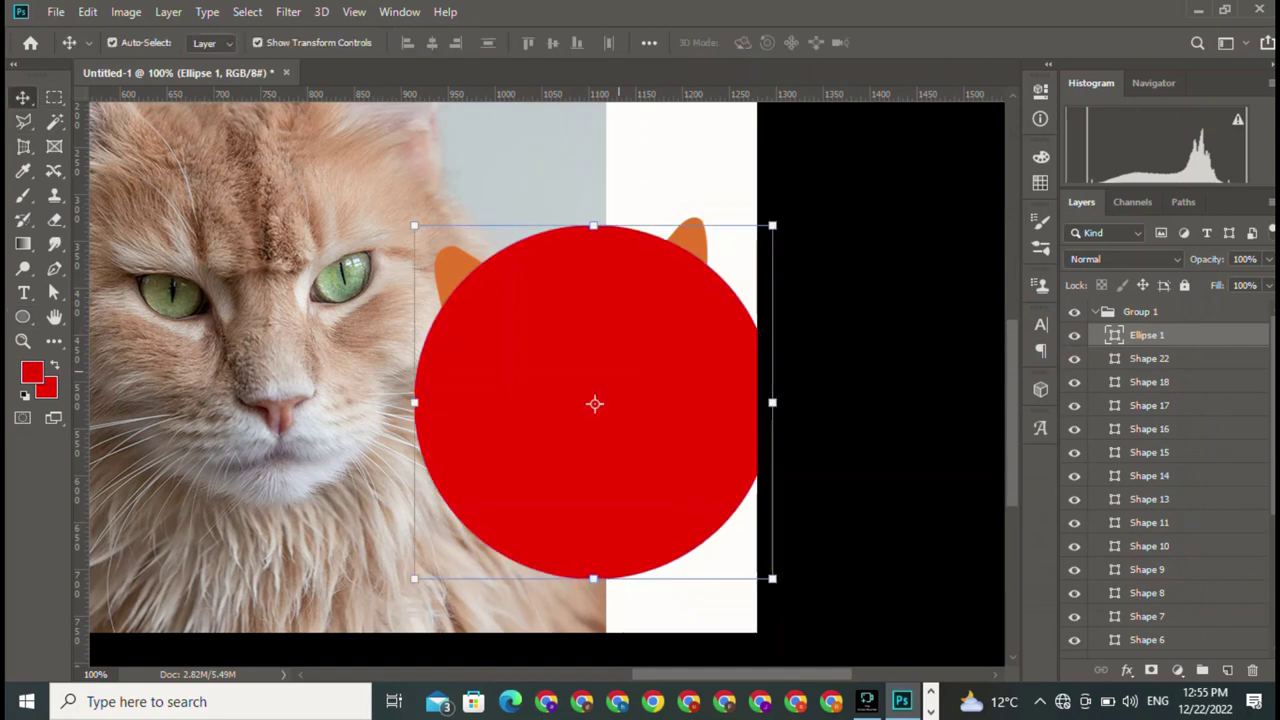
left_click_drag(622, 300, 612, 252)
left_click_drag(404, 176, 370, 169)
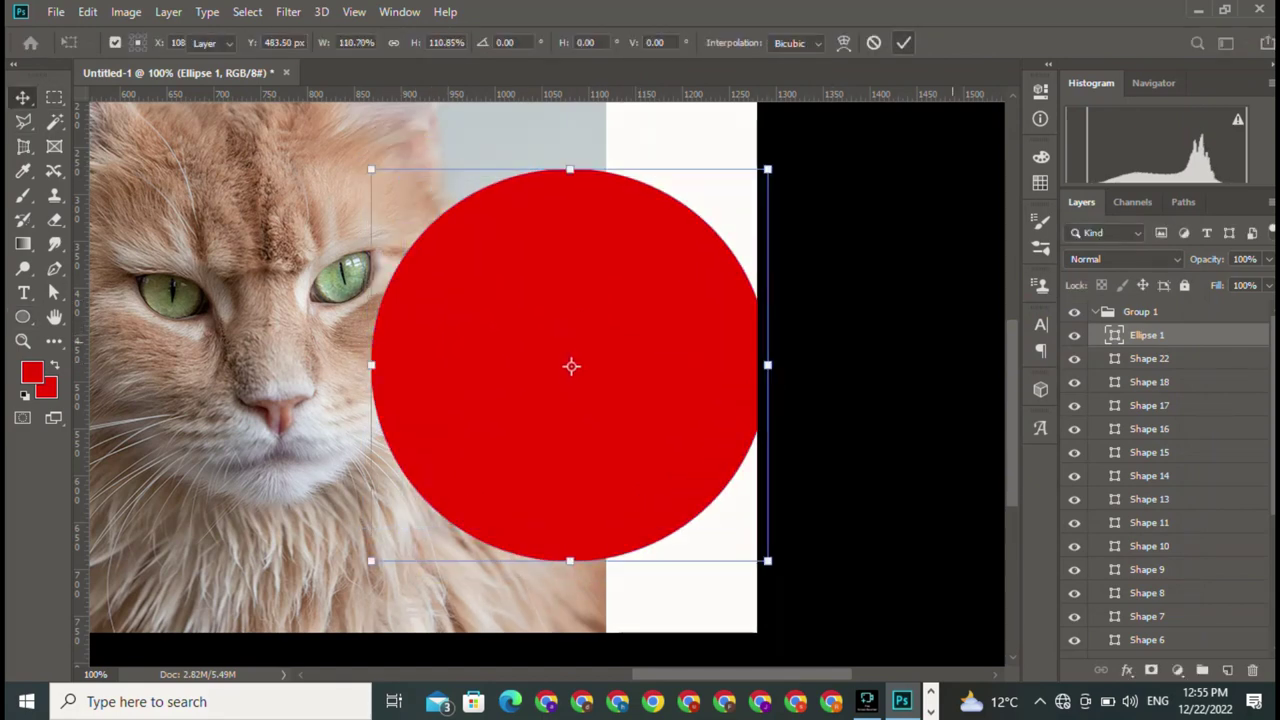
key("Return")
Send the red circle behind the face shapes, keeping it above the photo layer
key("ctrl+bracketleft")
key("ctrl+bracketleft")
key("ctrl+bracketleft")
key("ctrl+bracketleft")
key("ctrl+bracketleft")
key("ctrl+bracketleft")
key("ctrl+bracketleft")
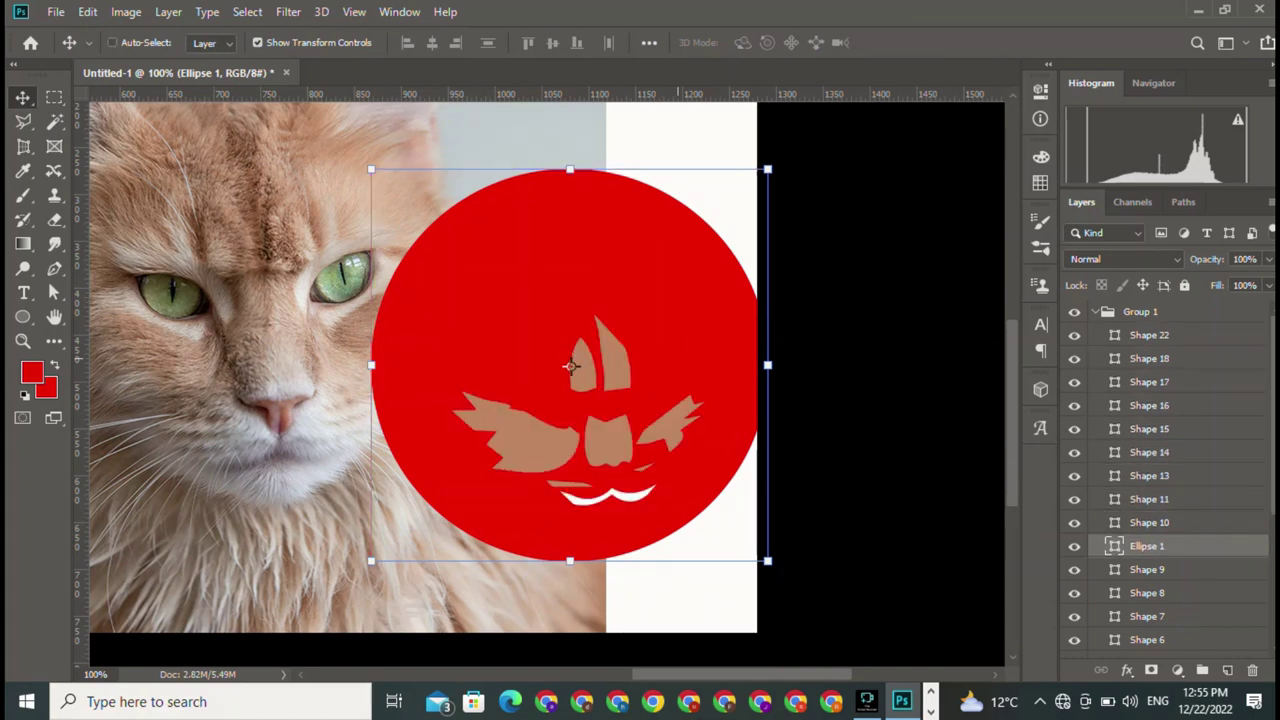
key("ctrl+bracketleft")
key("ctrl+bracketleft")
key("ctrl+bracketleft")
key("ctrl+bracketleft")
key("ctrl+bracketleft")
key("ctrl+bracketleft")
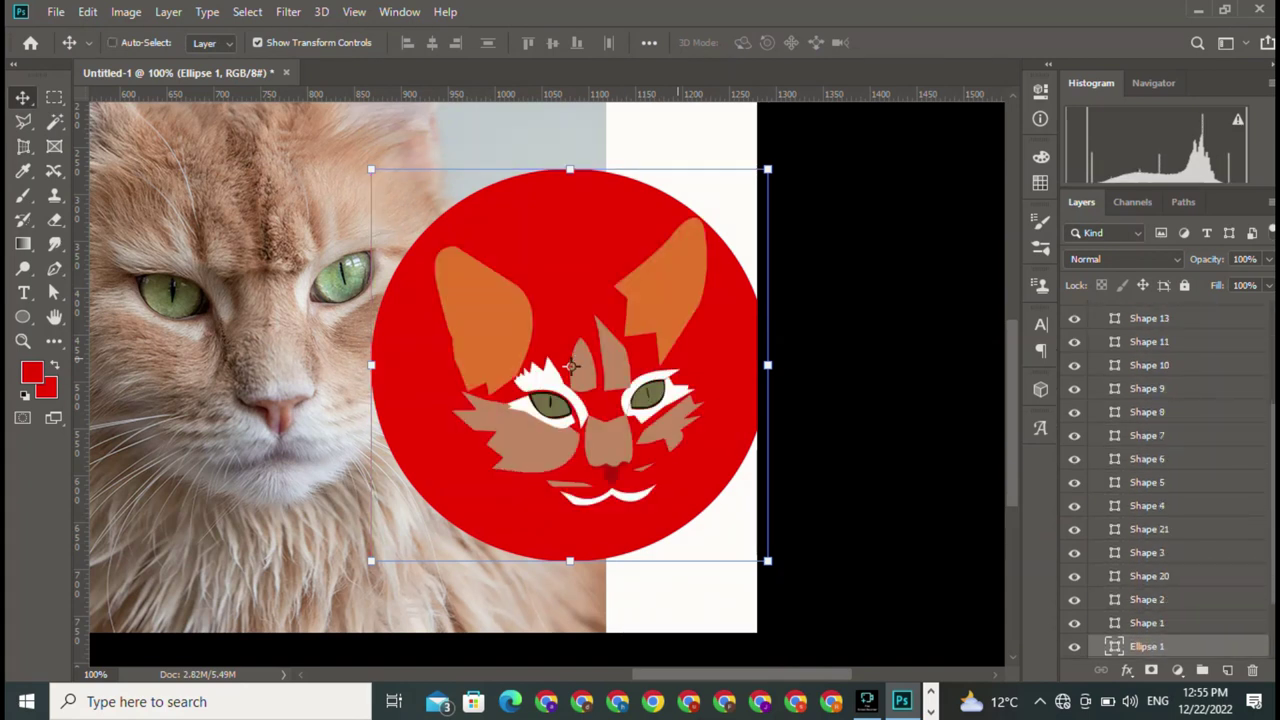
key("ctrl+bracketleft")
key("ctrl+bracketleft")
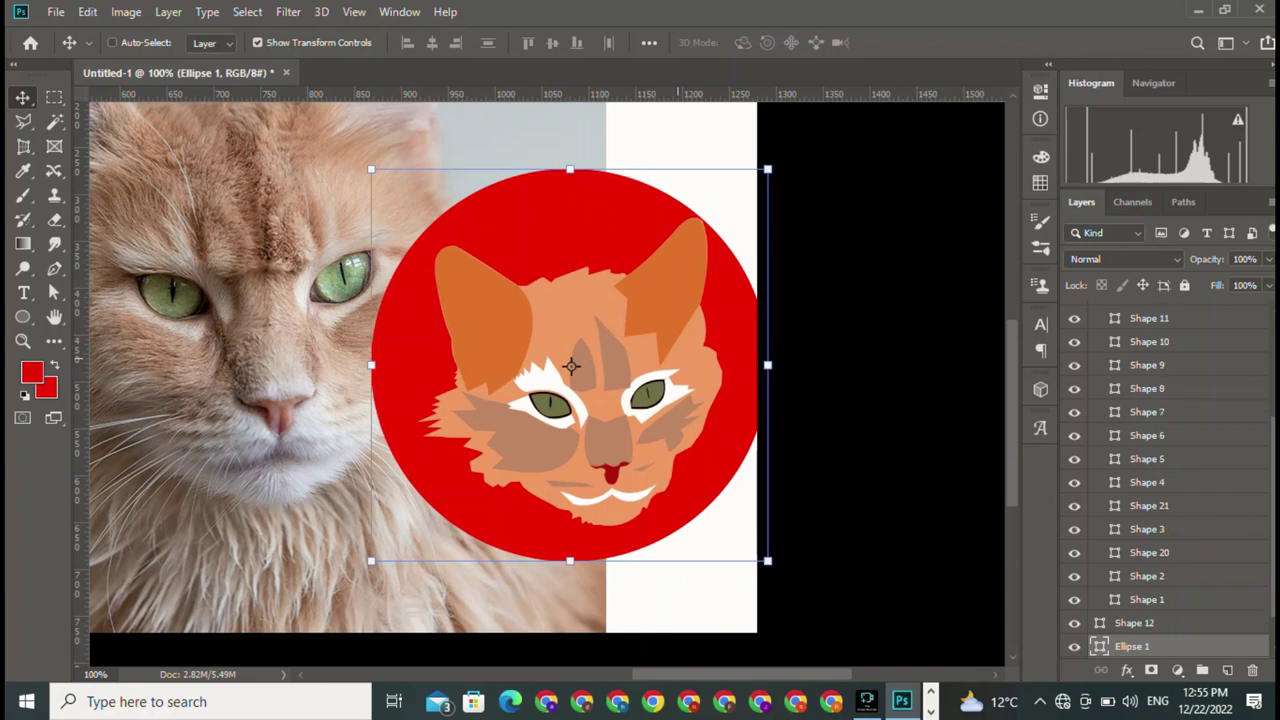
key("ctrl+bracketleft")
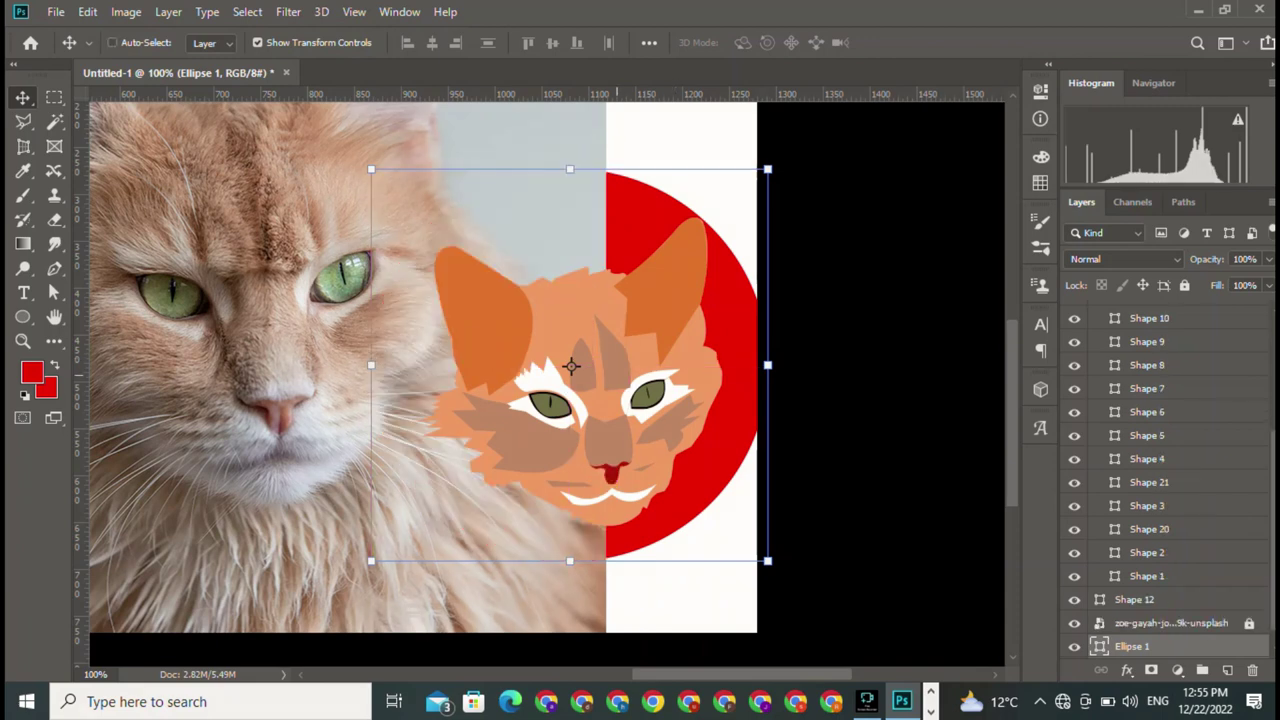
key("ctrl+bracketright")
left_click(370, 161, "ctrl")
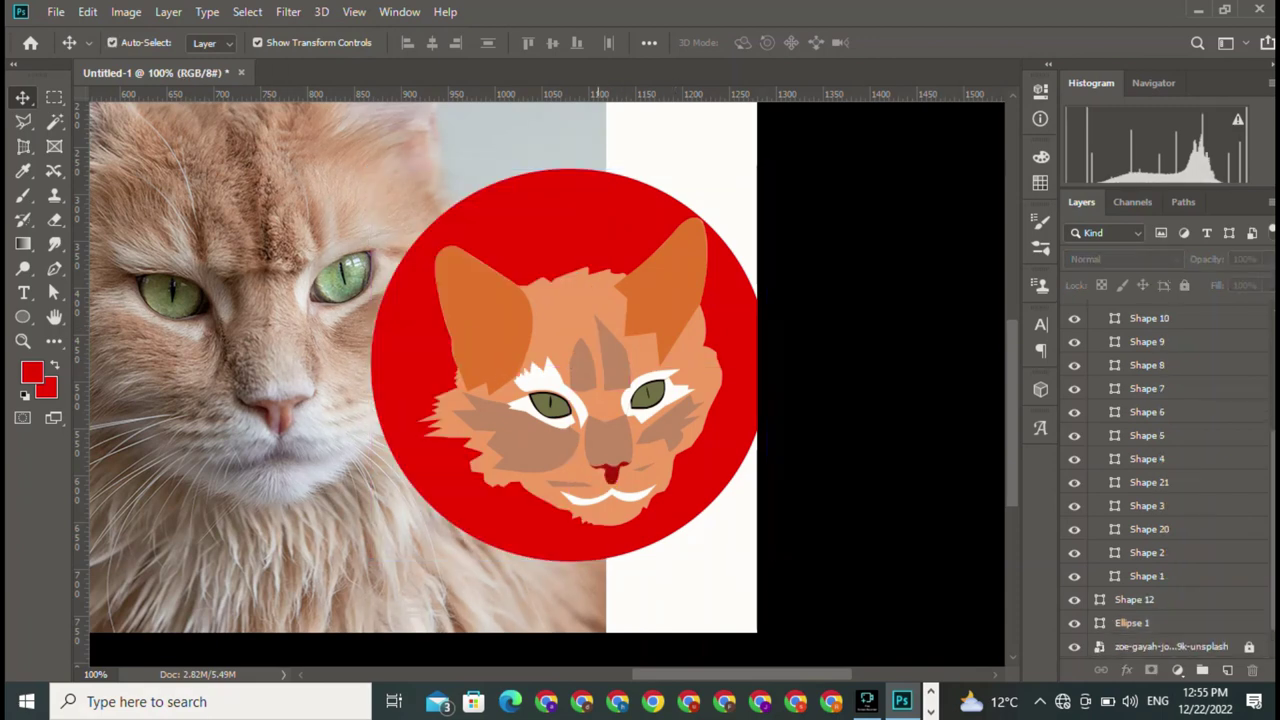
left_click(570, 373)
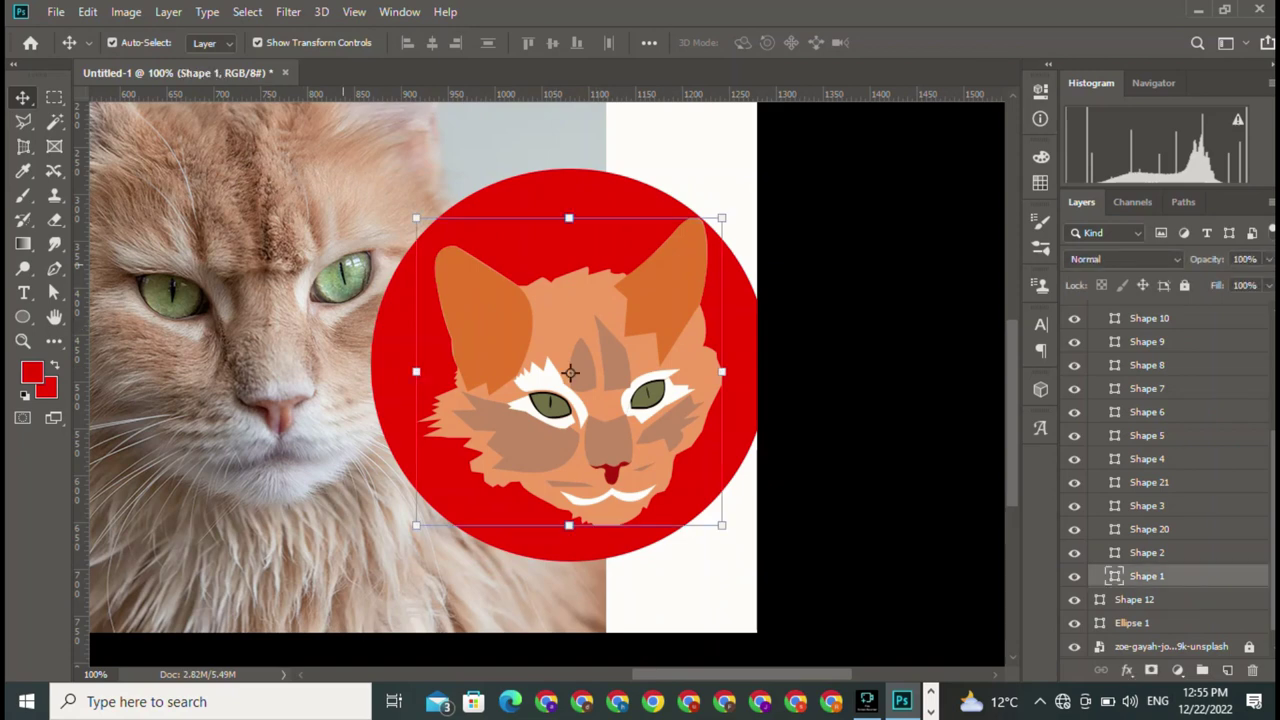
left_click(415, 210)
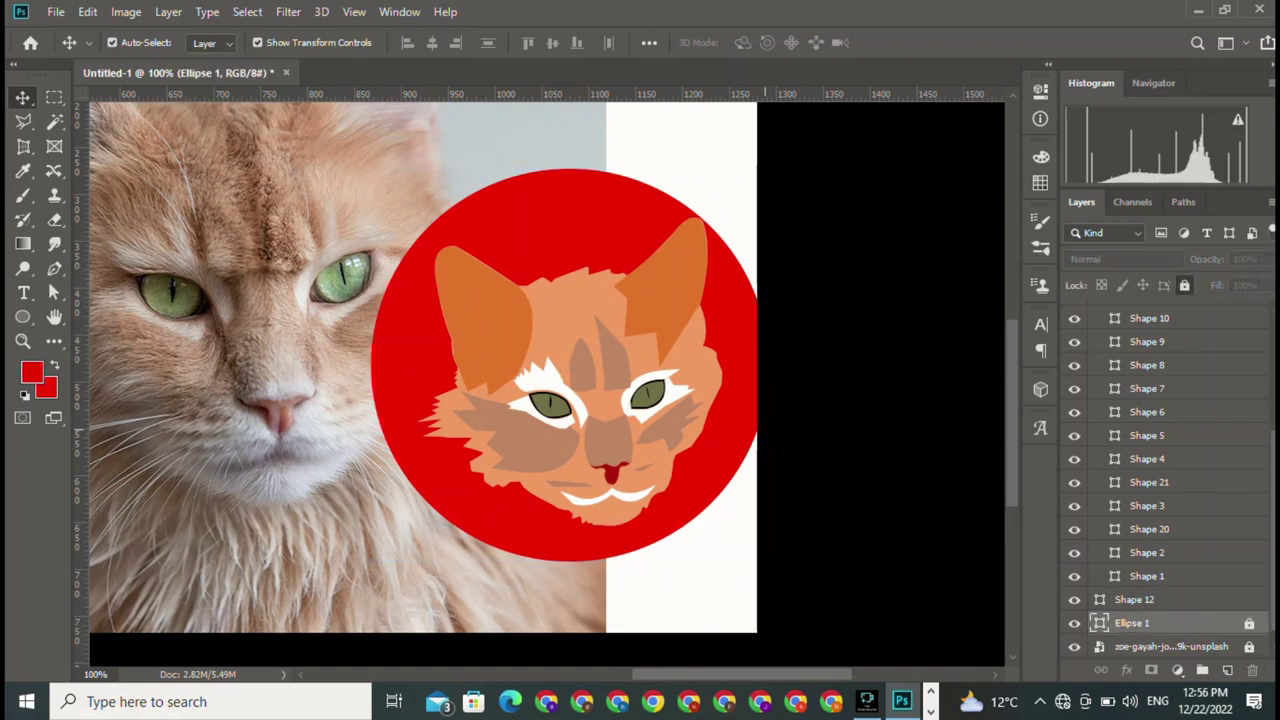
Shrink the cat face to about 93% and centre it inside the circle
left_click_drag(370, 161, 800, 557)
left_click_drag(620, 320, 611, 313)
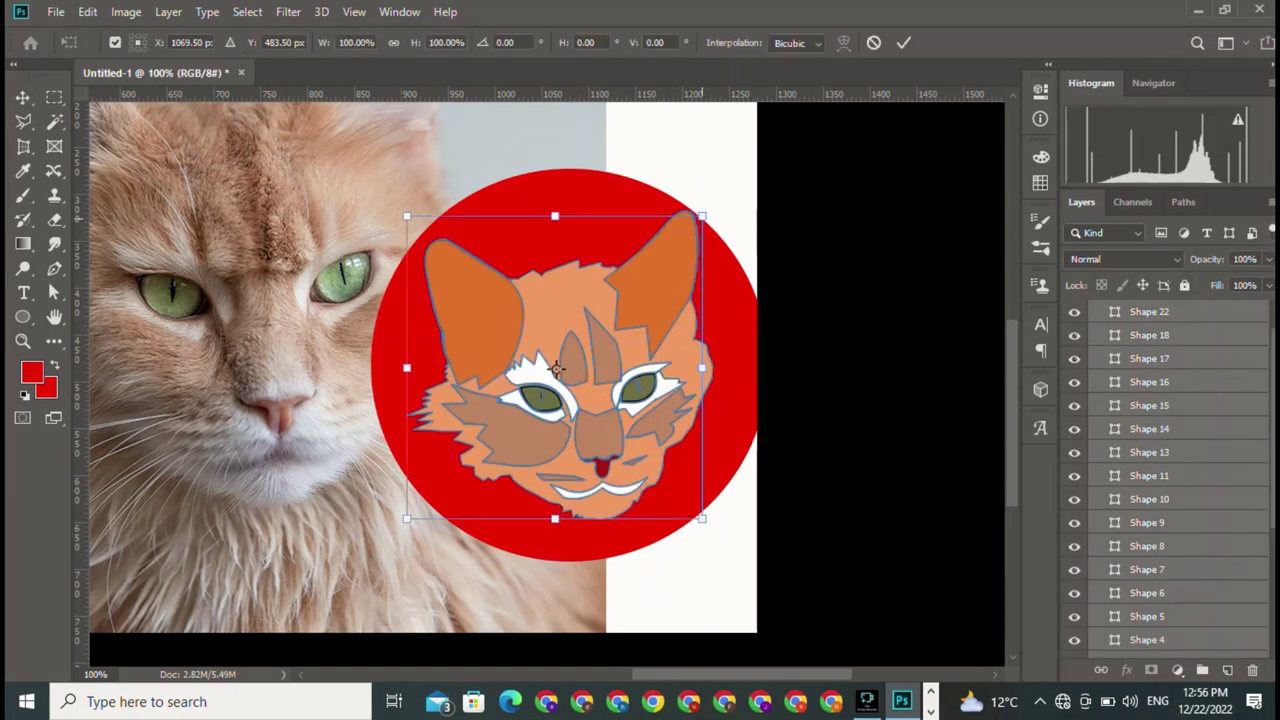
left_click_drag(712, 211, 693, 200)
left_click_drag(552, 343, 556, 355)
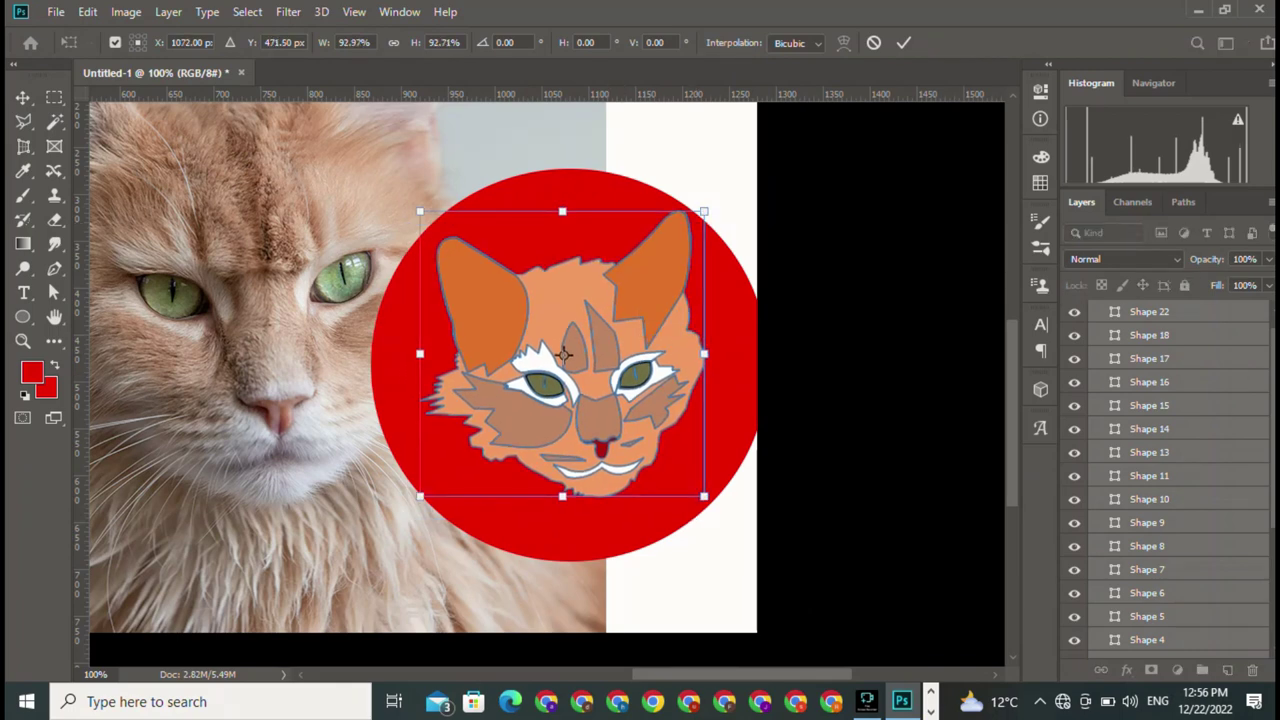
key("Return")
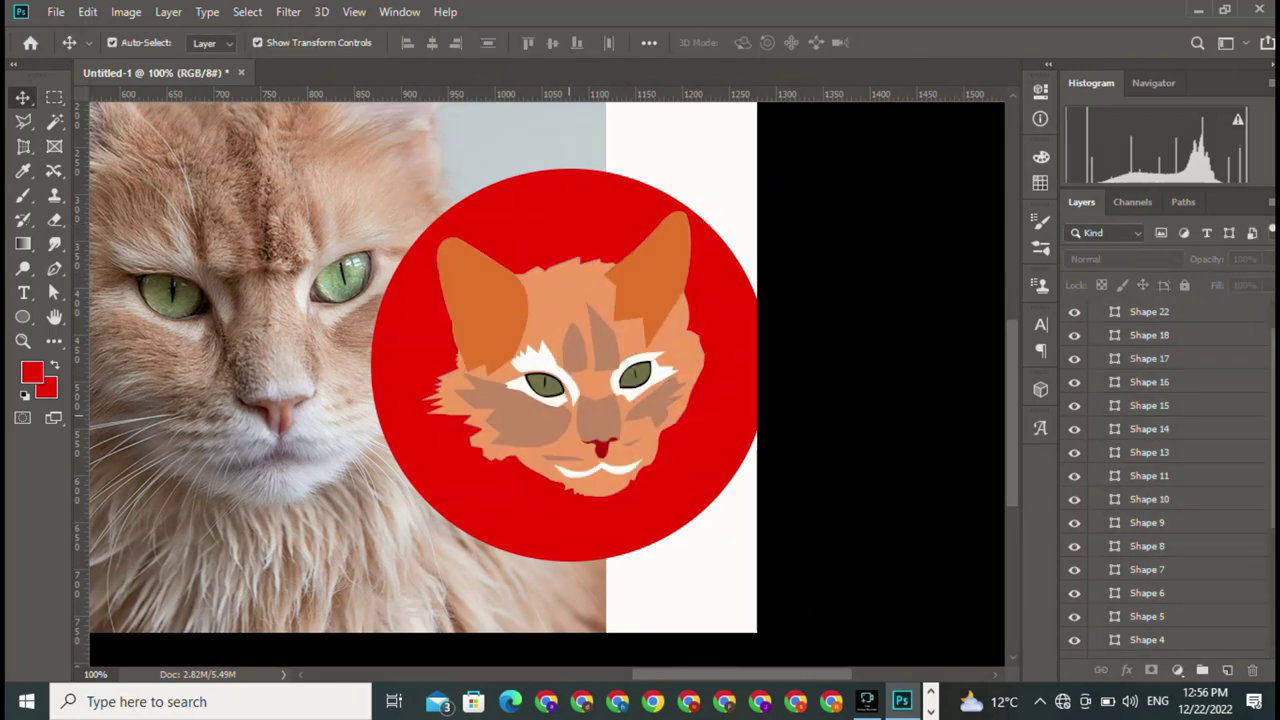
left_click_drag(426, 211, 642, 345)
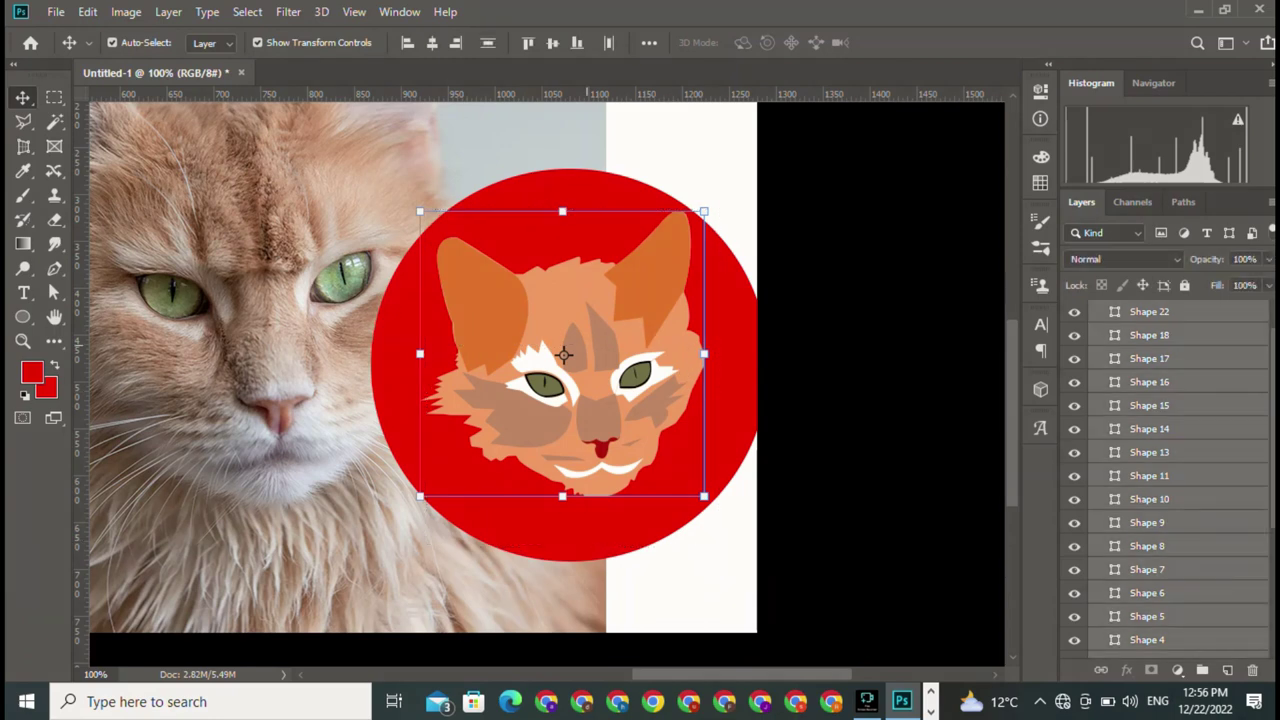
Clear the shape selection and add a new blank Layer 1 above the collapsed Group 1
right_click(564, 354)
key("Escape")
key("ctrl+d")
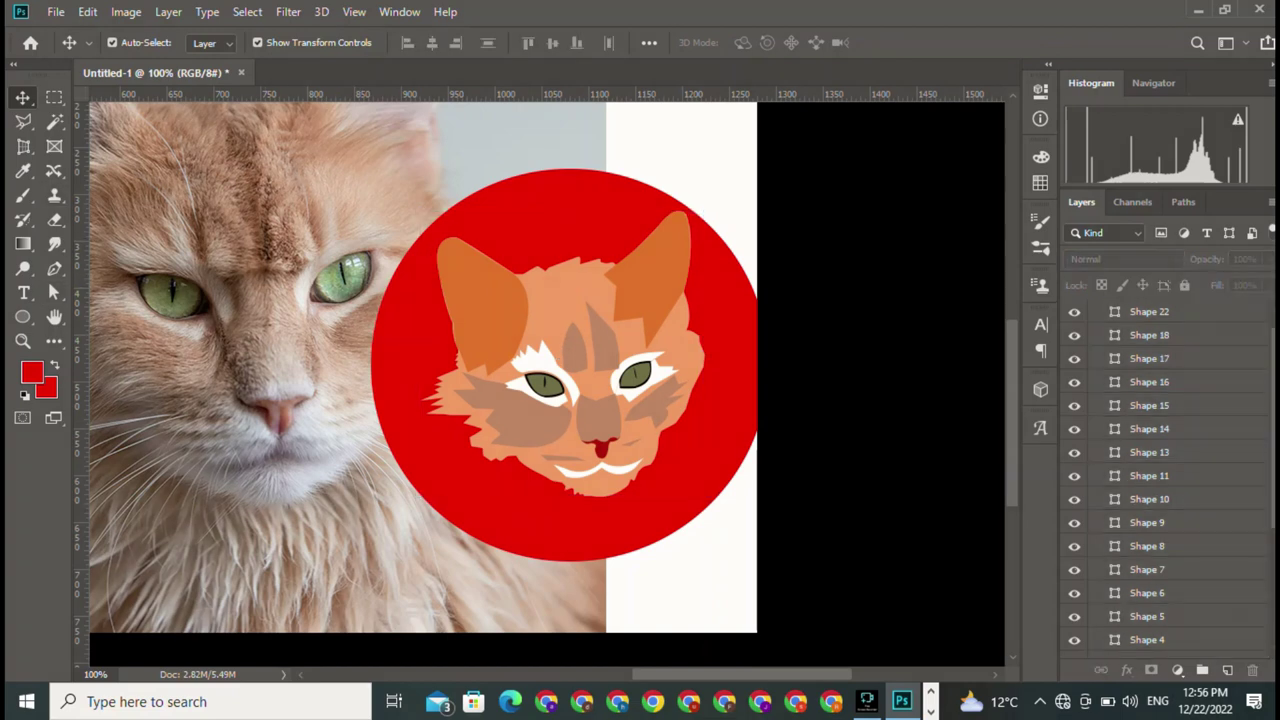
scroll(547, 380, "up", 3)
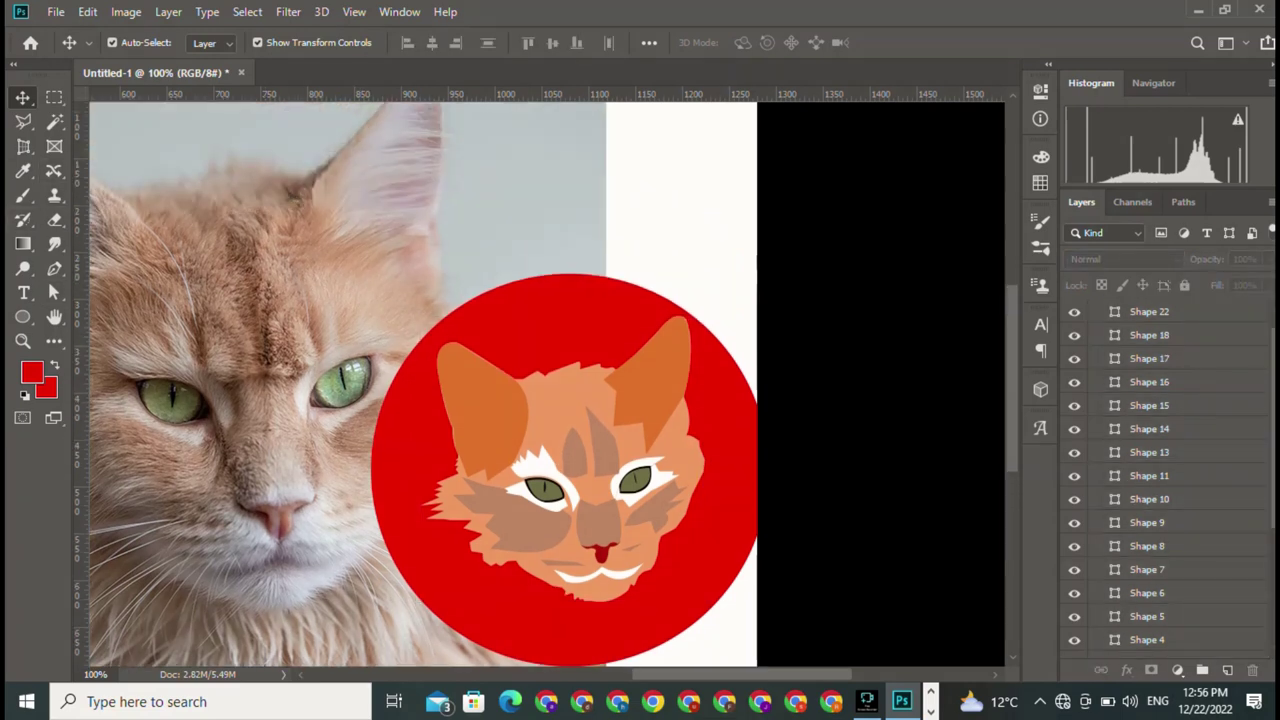
scroll(423, 384, "down", 2)
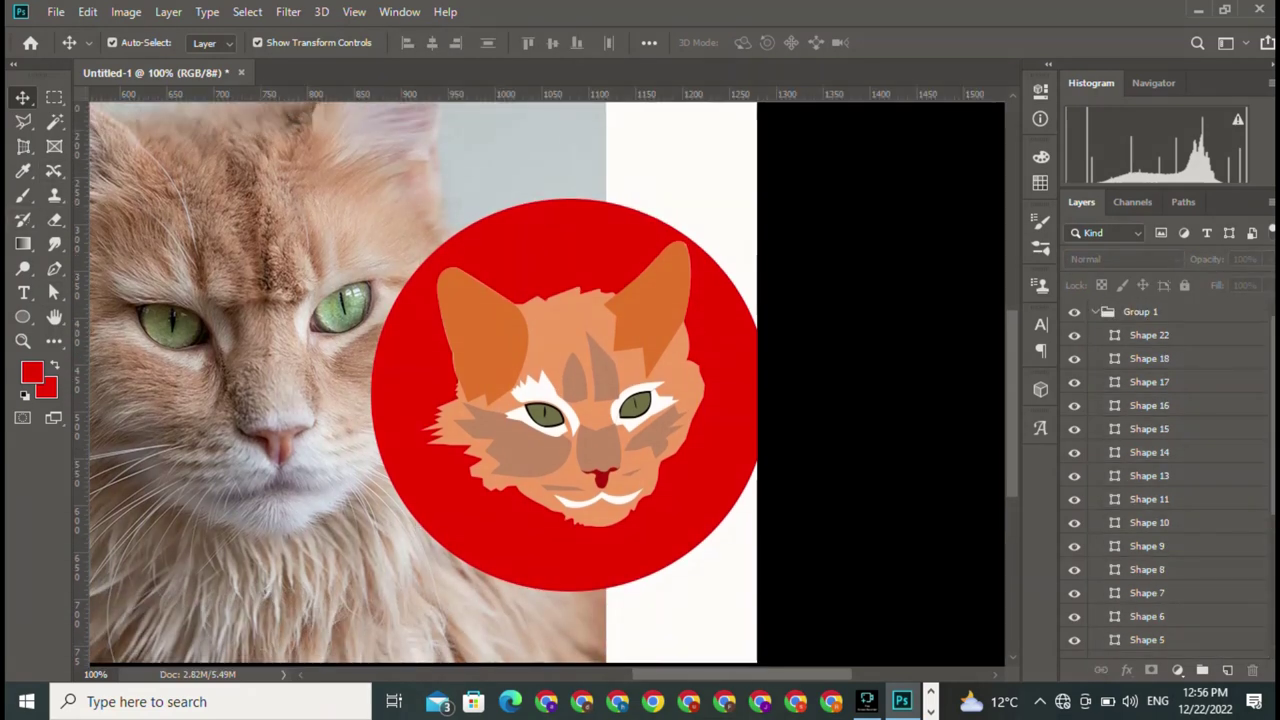
left_click(622, 465)
left_click(859, 380)
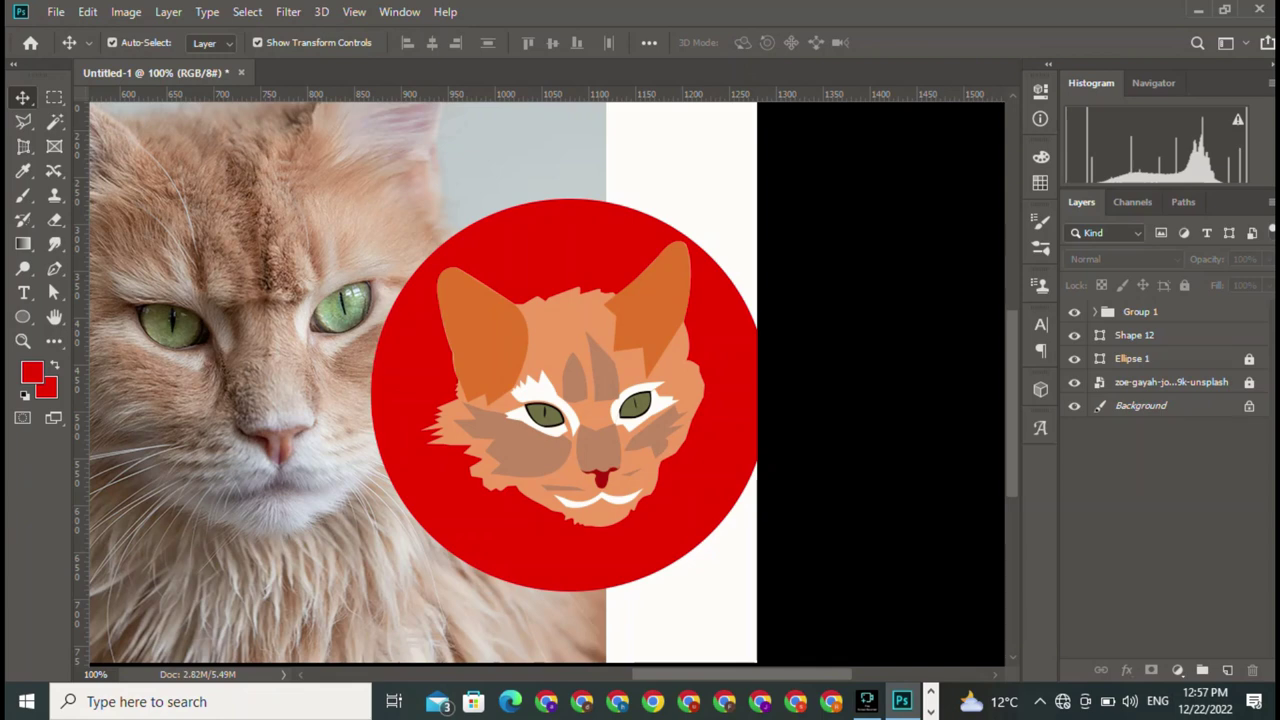
left_click(1227, 669)
Try soft brush strokes and restack Layer 1 back above Ellipse 1
key("b")
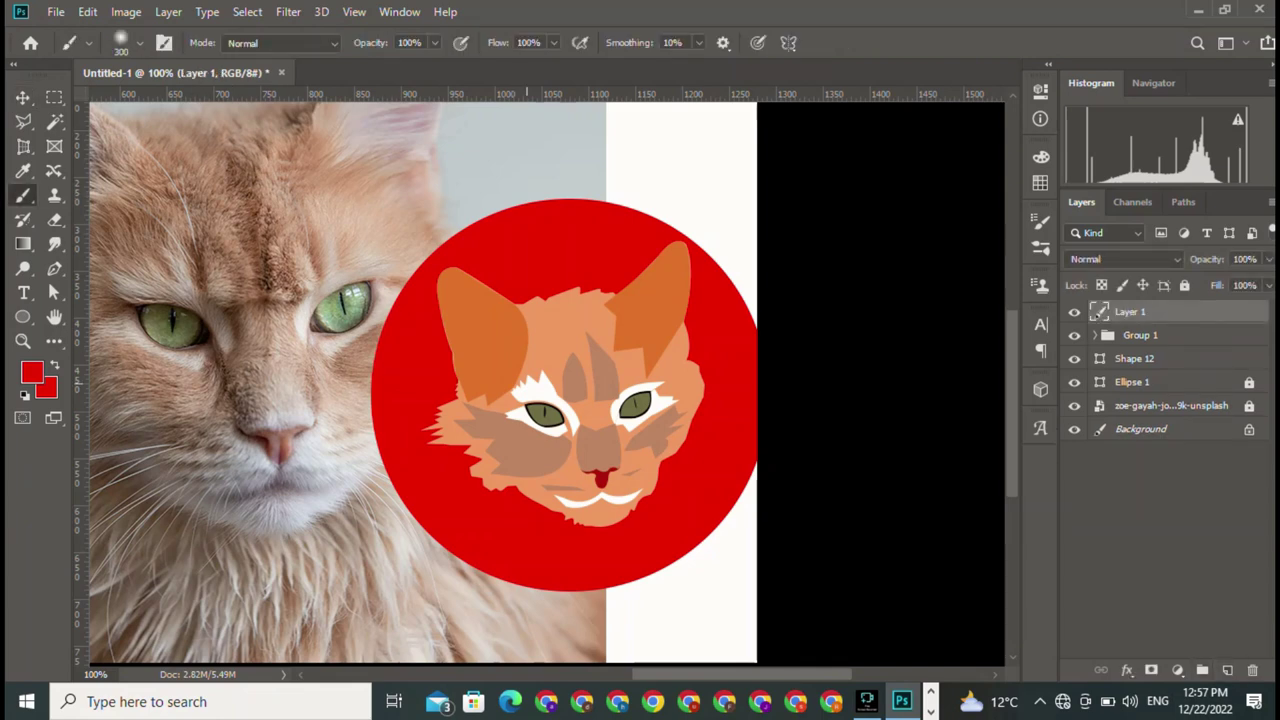
left_click_drag(500, 320, 550, 420)
key("ctrl+z")
left_click_drag(1130, 311, 1135, 393)
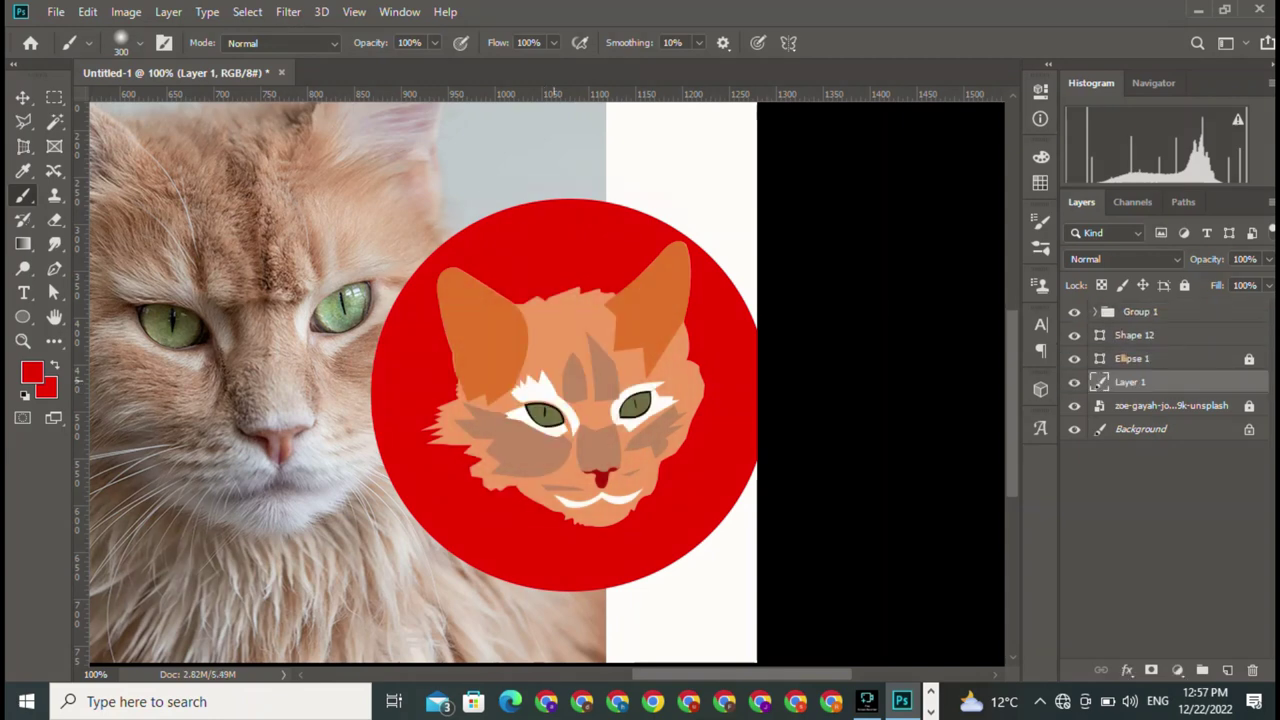
left_click_drag(552, 300, 505, 300)
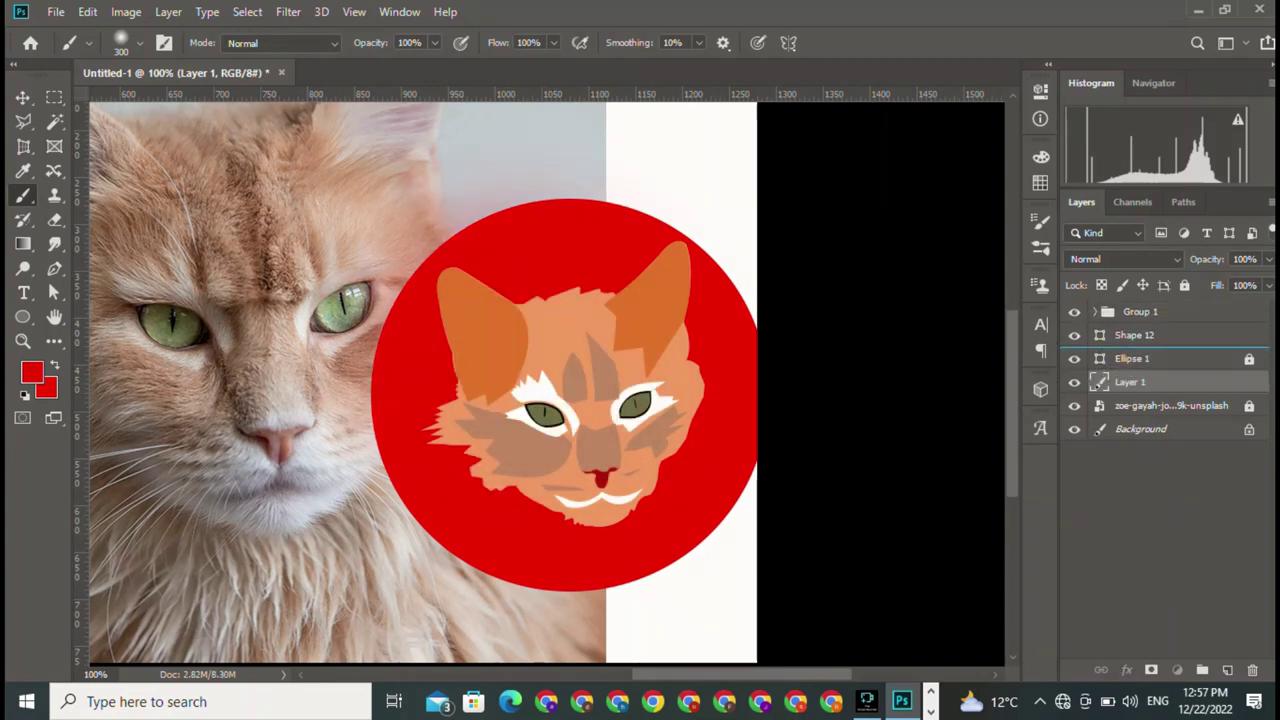
left_click_drag(1130, 382, 1130, 347)
key("ctrl+bracketleft")
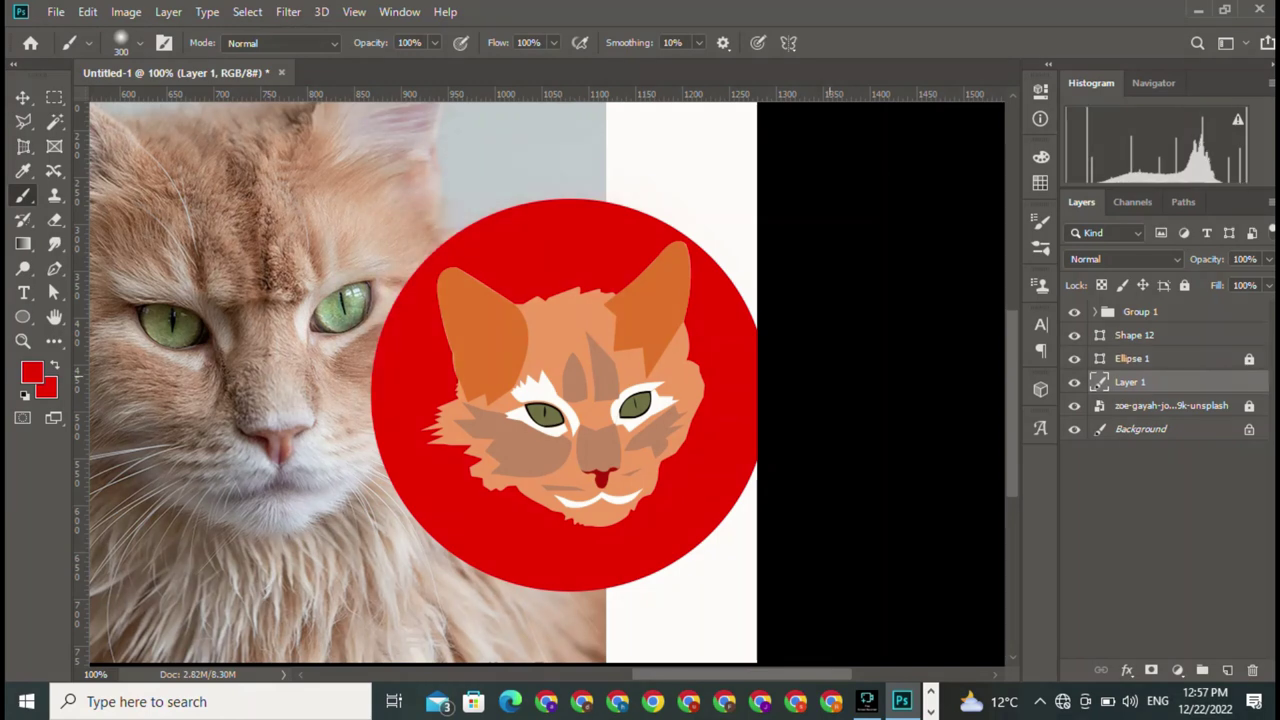
key("ctrl+bracketright")
Set the foreground colour to pink f19090 and clip Layer 1 to the red circle
left_click(31, 372)
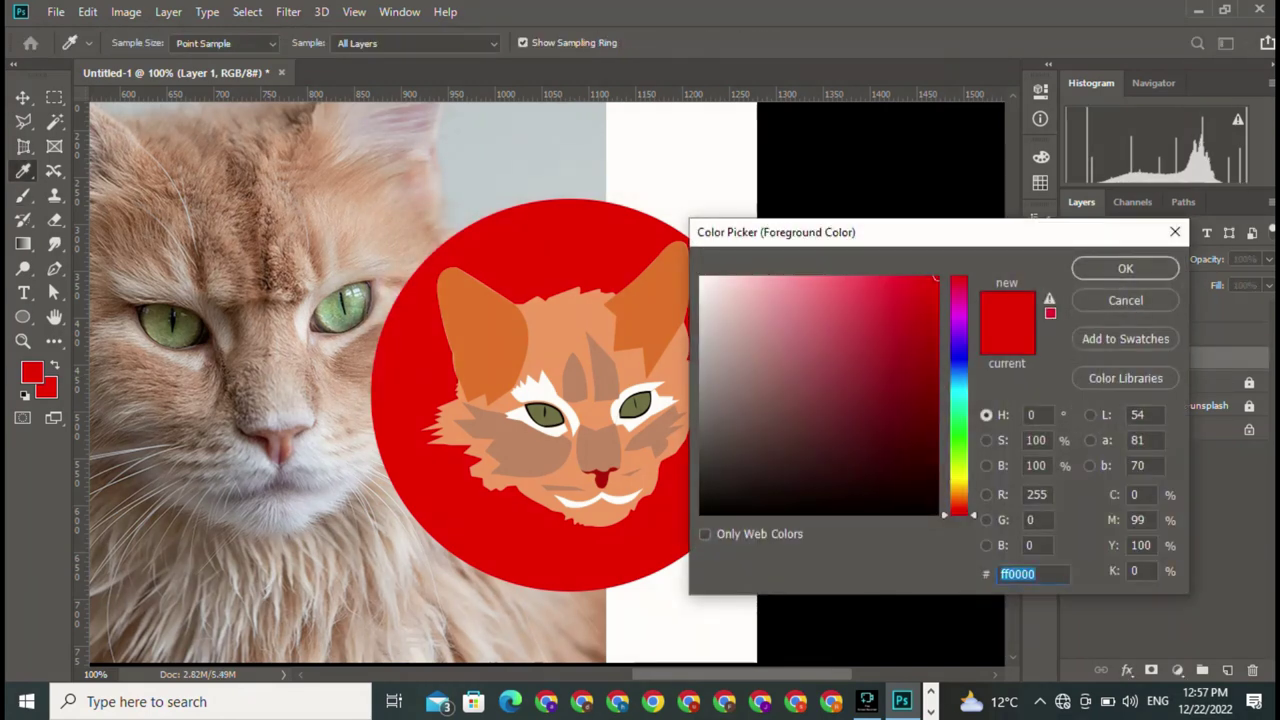
left_click_drag(800, 285, 795, 289)
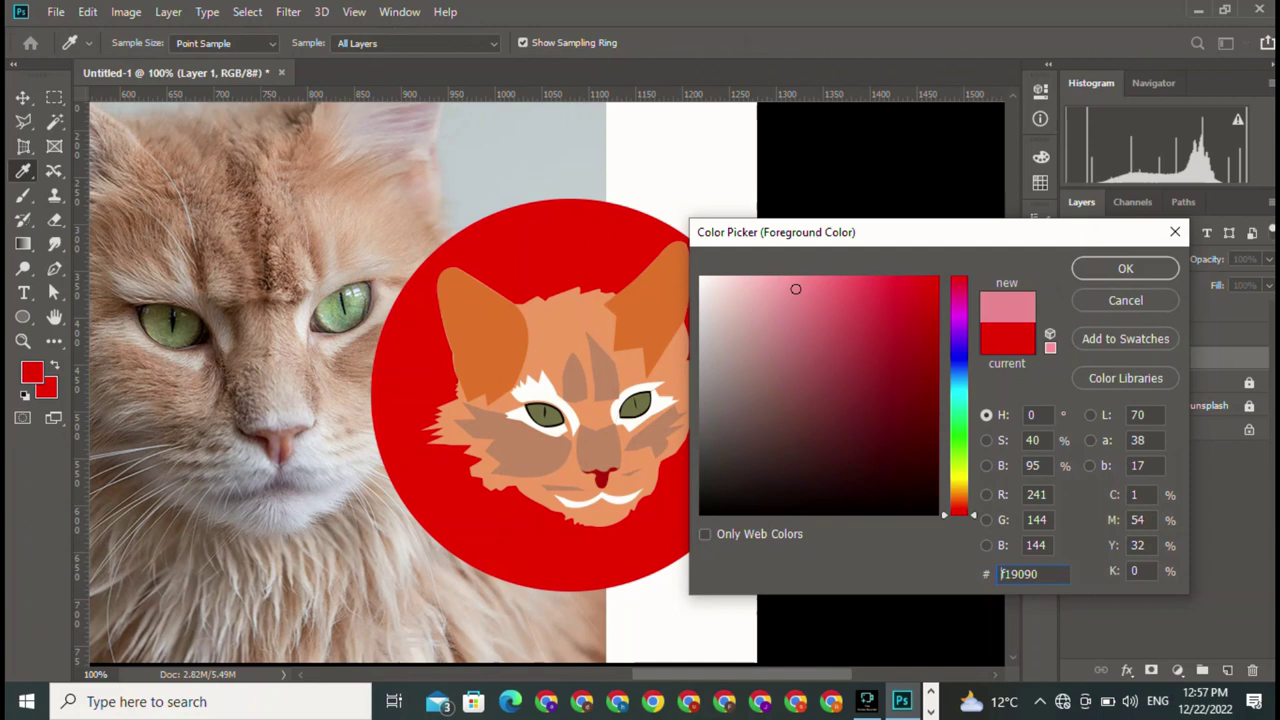
left_click(1125, 268)
key("b")
key("ctrl+BackSpace")
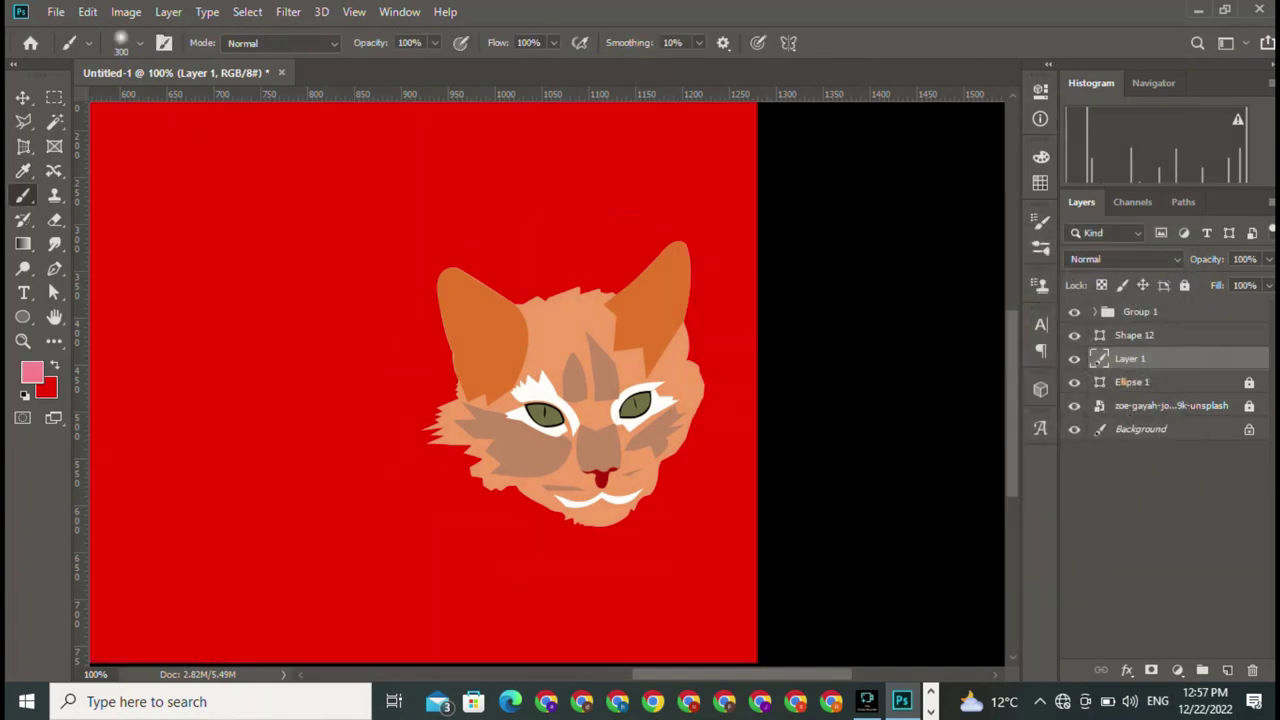
key("ctrl+alt+g")
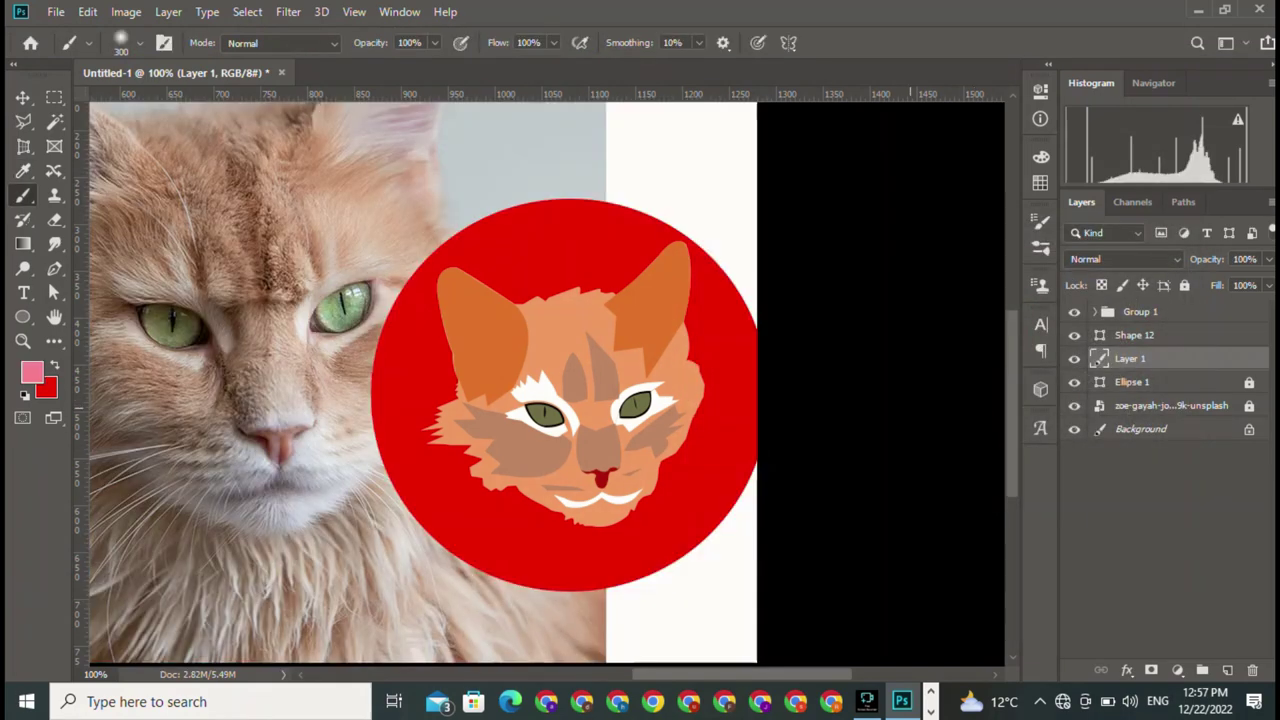
key("ctrl+alt+g")
key("ctrl+alt+g")
key("alt+BackSpace")
key("ctrl+alt+g")
key("ctrl+z")
Paint soft pink highlights along the circle's inner edges
mouse_move(620, 235)
left_mouse_down()
mouse_move(425, 390)
mouse_move(570, 525)
left_mouse_up()
left_click_drag(530, 580, 745, 390)
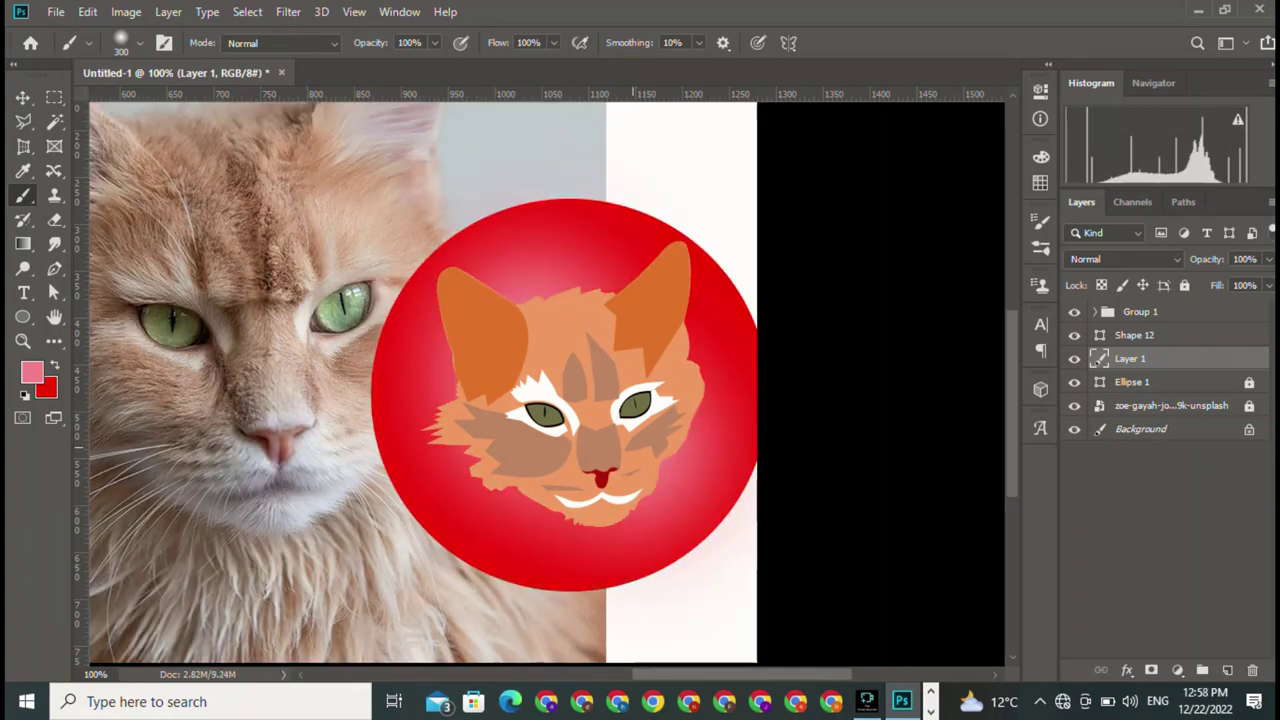
left_click_drag(740, 450, 590, 240)
left_click_drag(420, 360, 590, 560)
left_click_drag(580, 250, 710, 380)
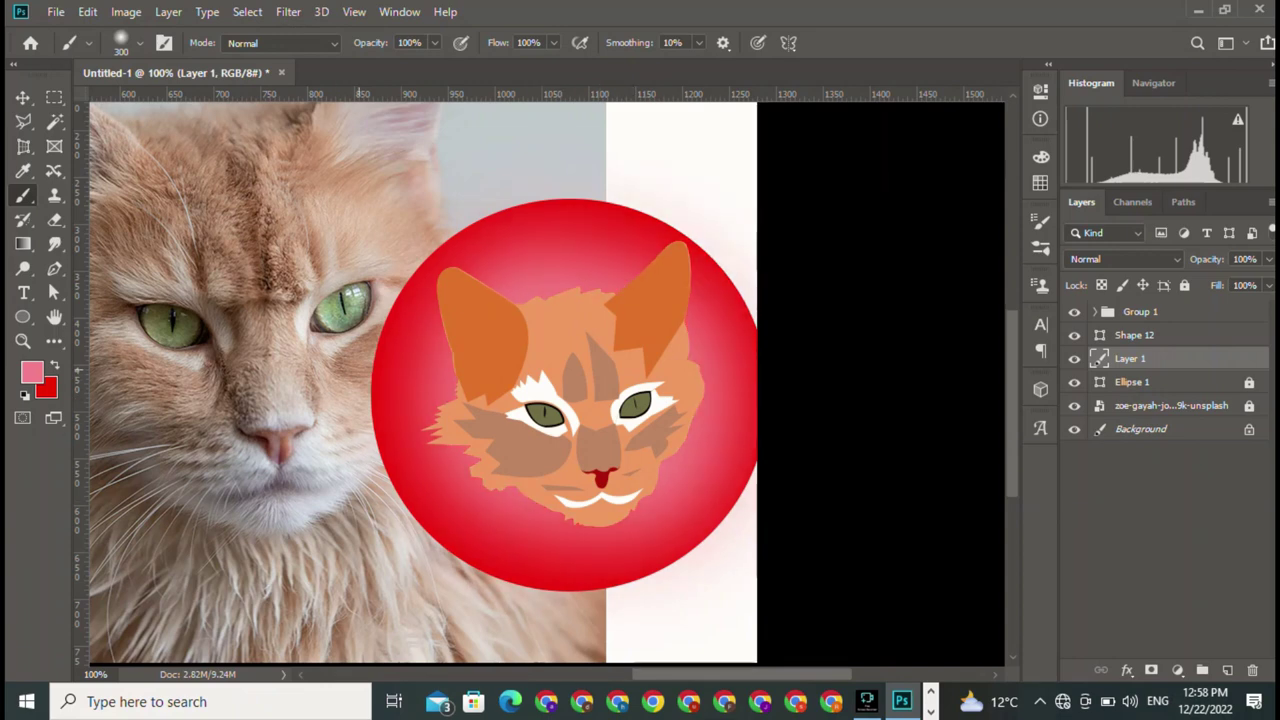
Select the highlight layer, then switch to File Explorer at New Volume (E:)
key("v")
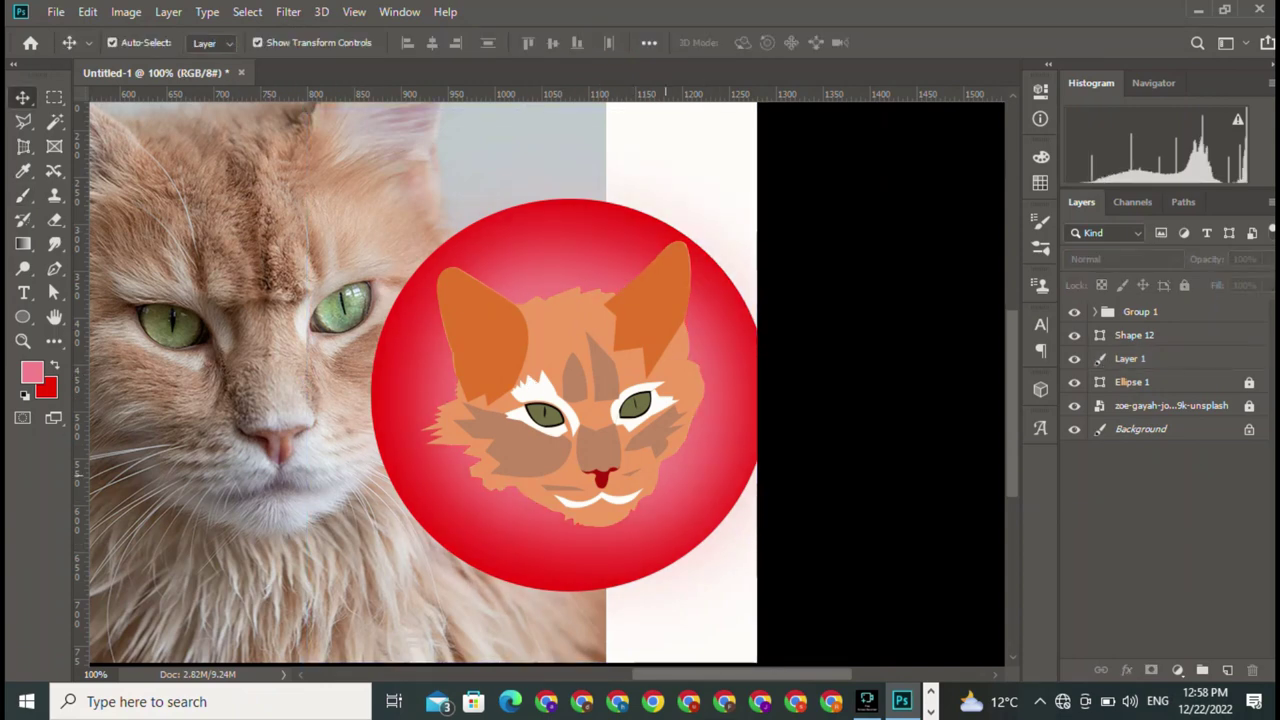
left_click(532, 386)
left_click(1198, 9)
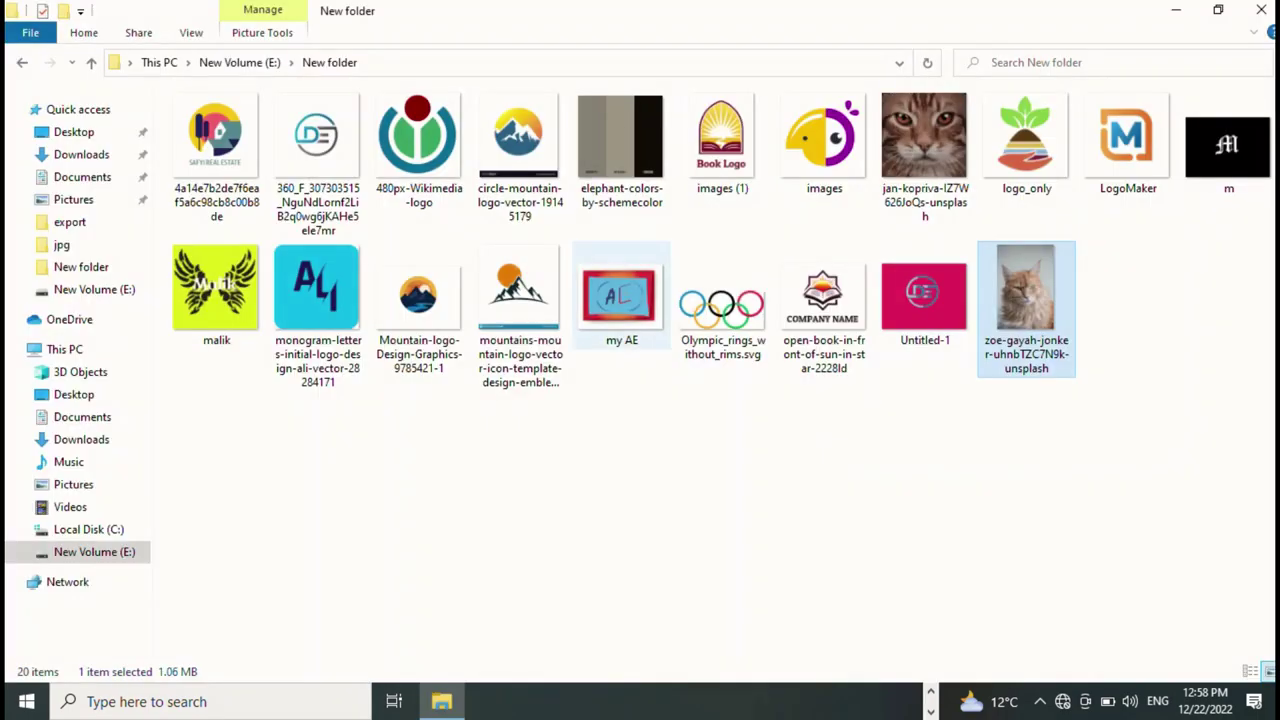
left_click(22, 62)
Scroll through the drive's pictures to locate the pngegg (16) light-flare image
scroll(700, 380, "down", 5)
scroll(727, 175, "down", 5)
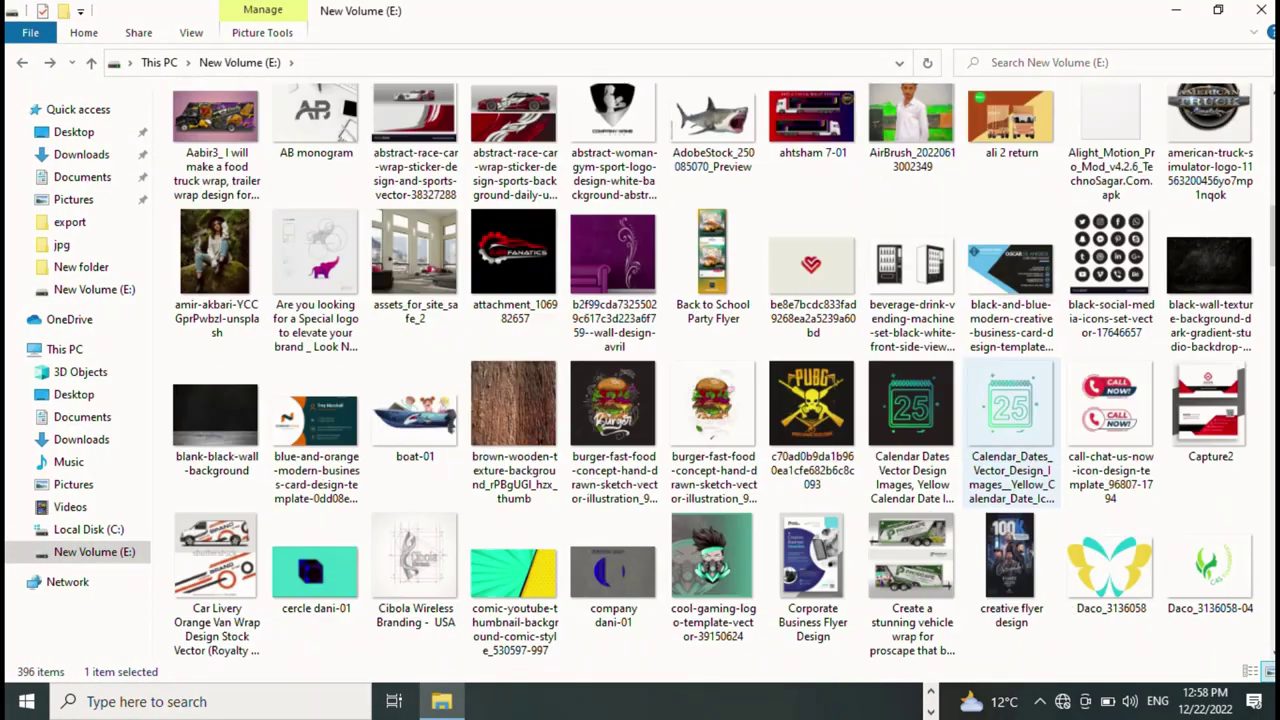
scroll(727, 175, "down", 5)
scroll(727, 175, "down", 5)
scroll(727, 175, "down", 3)
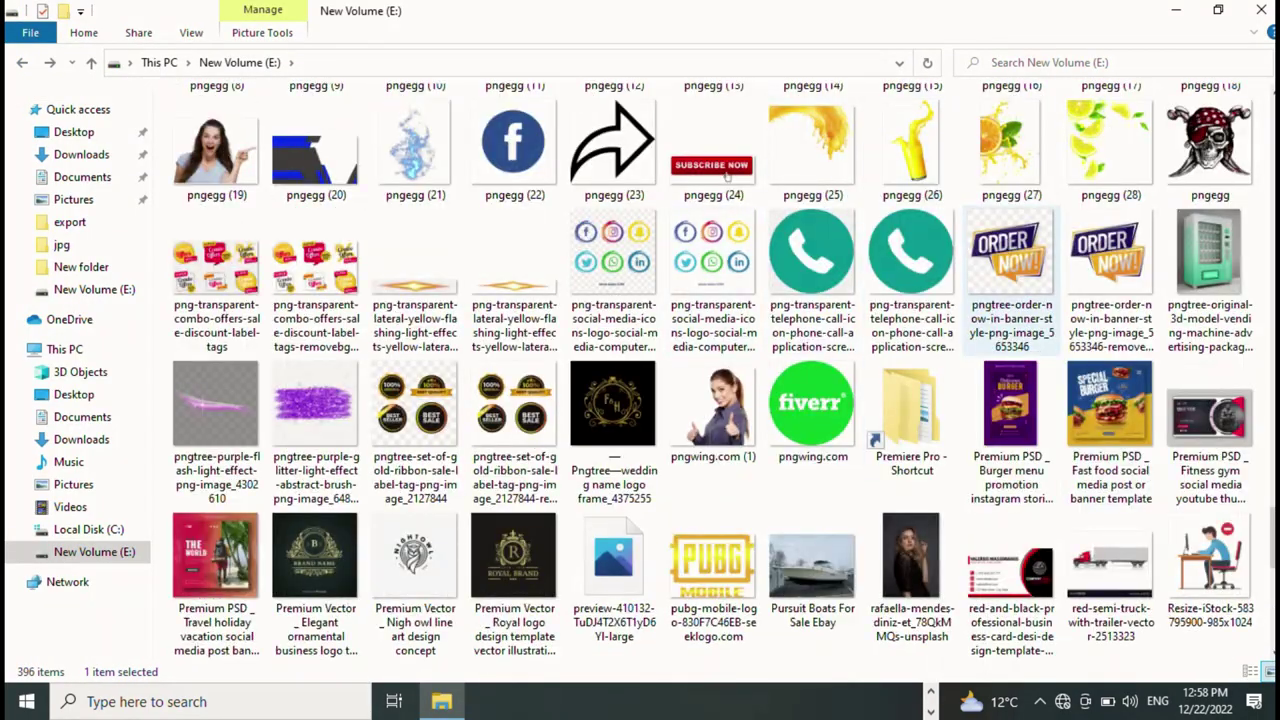
scroll(812, 420, "down", 10)
scroll(812, 420, "down", 2)
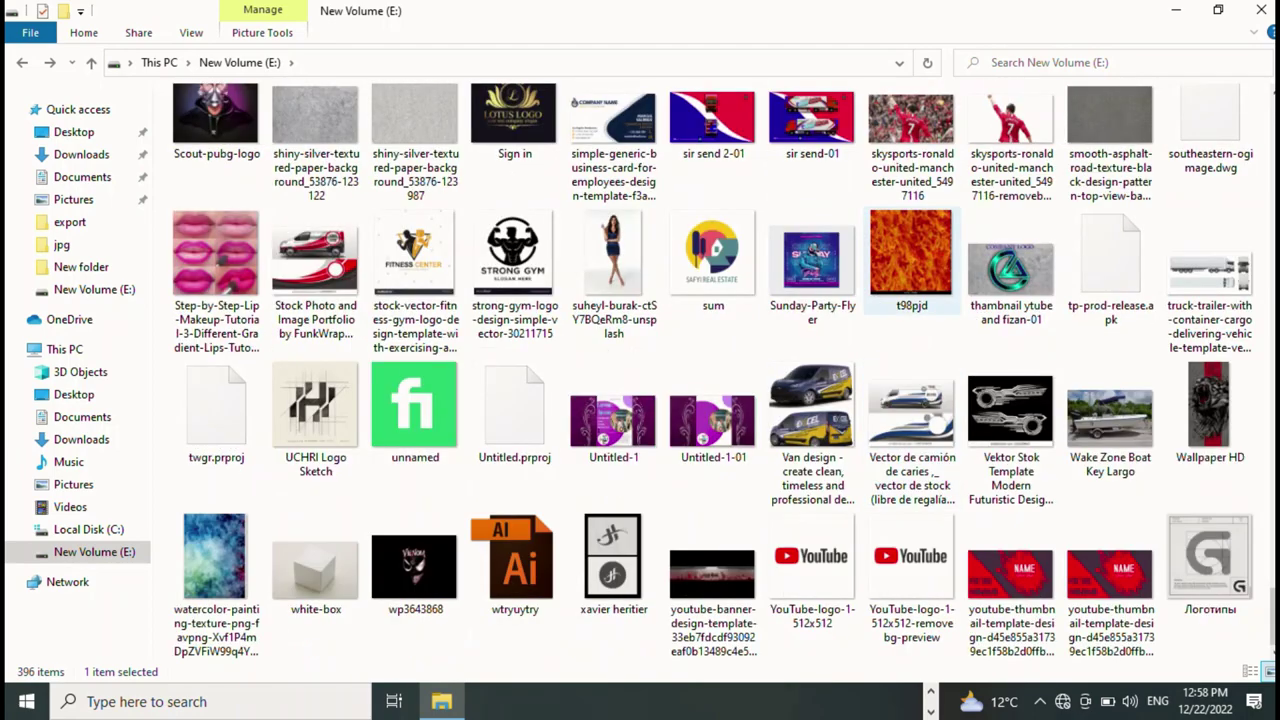
scroll(617, 656, "up", 5)
scroll(617, 656, "up", 10)
scroll(617, 656, "up", 5)
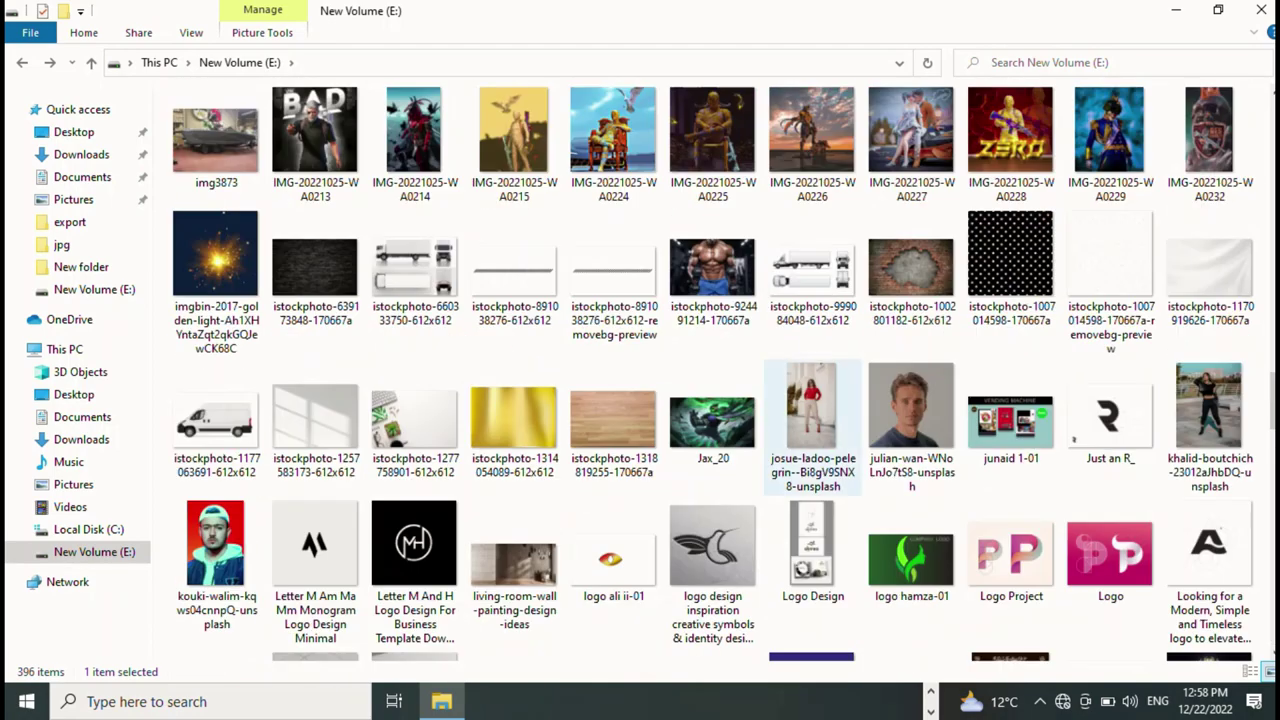
scroll(800, 450, "down", 2)
scroll(1010, 400, "down", 5)
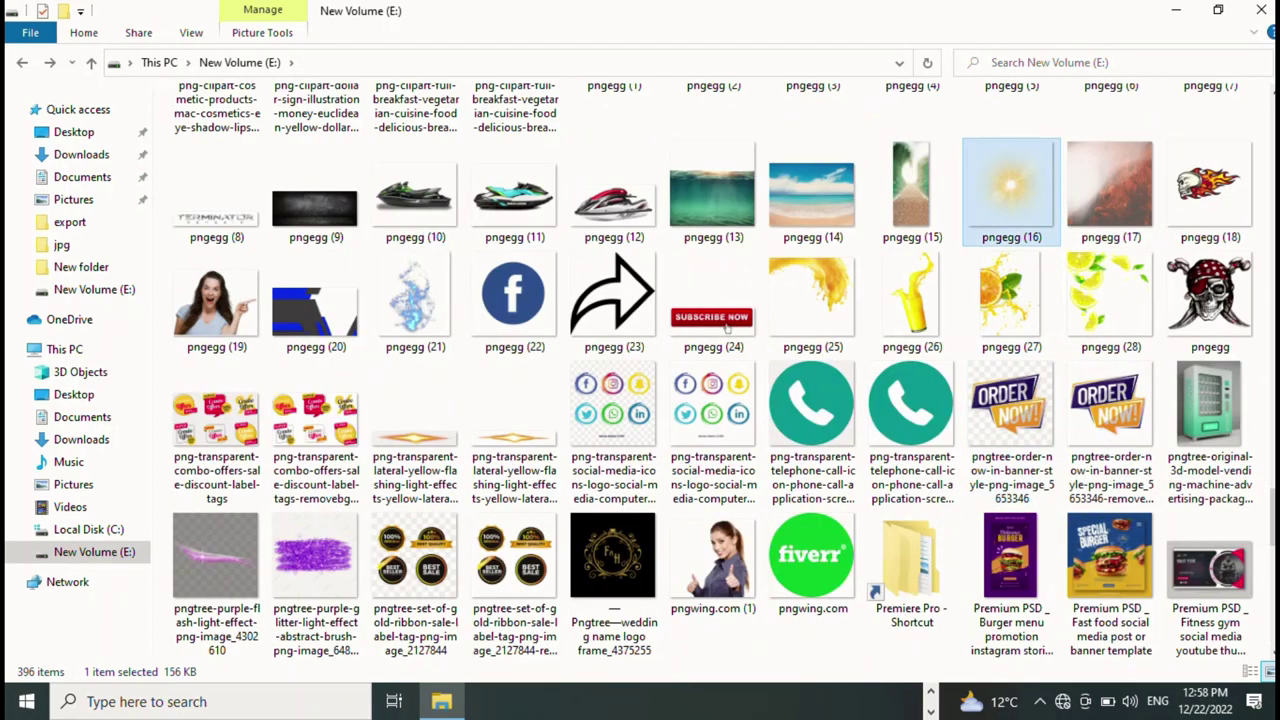
scroll(1034, 618, "down", 1)
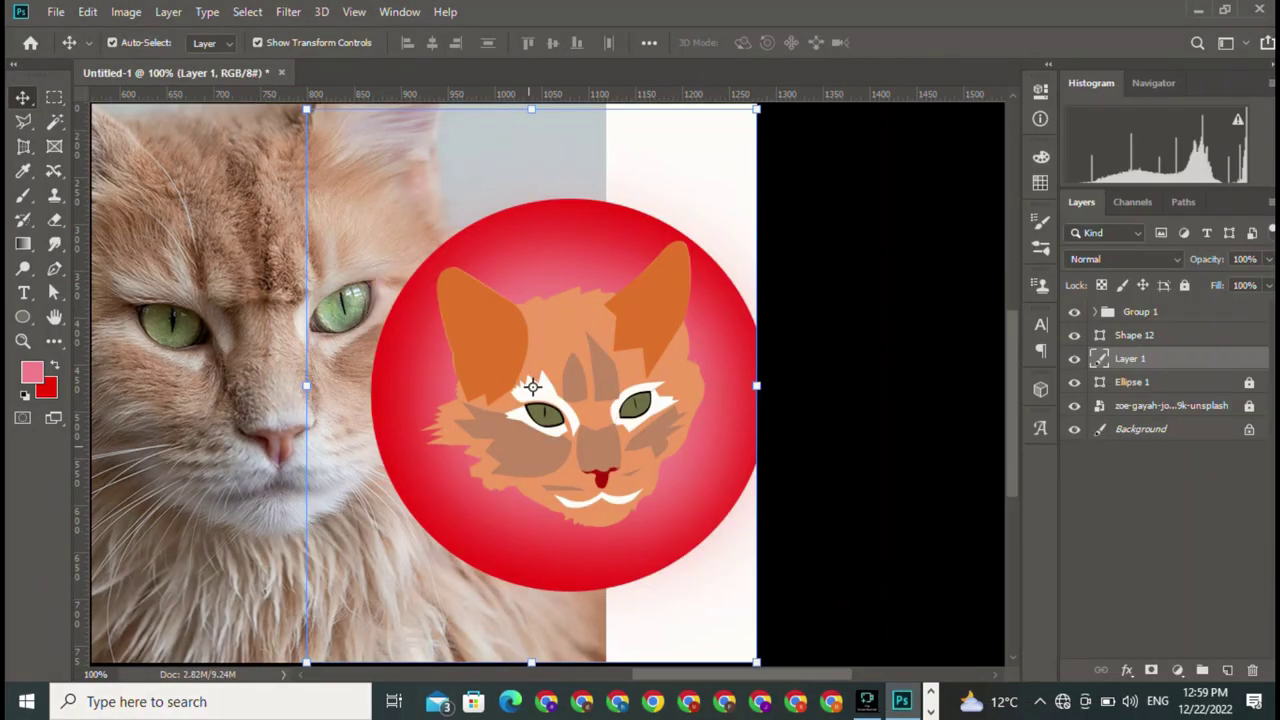
Place pngegg (16) and scale it to about 20% at the circle's left edge
mouse_move(531, 386)
left_mouse_down()
mouse_move(424, 384)
mouse_move(585, 405)
left_mouse_up()
key("Return")
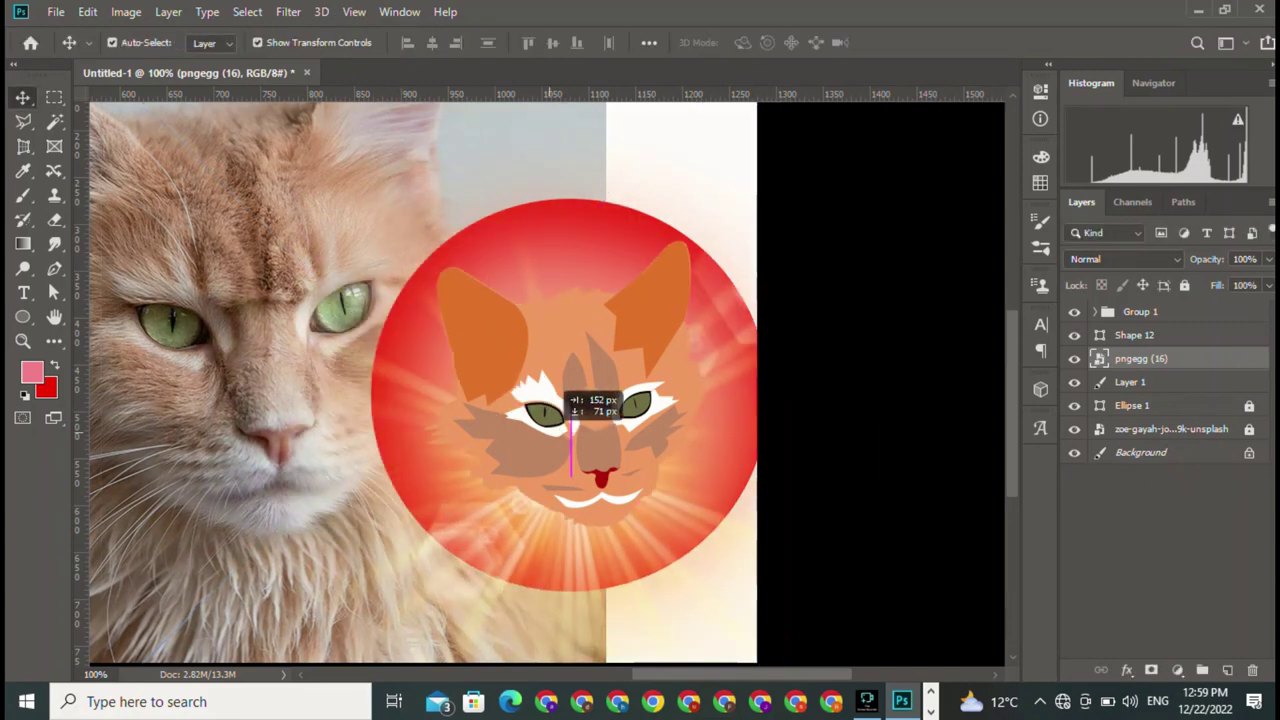
mouse_move(910, 404)
left_mouse_down()
mouse_move(542, 410)
mouse_move(383, 394)
left_mouse_up()
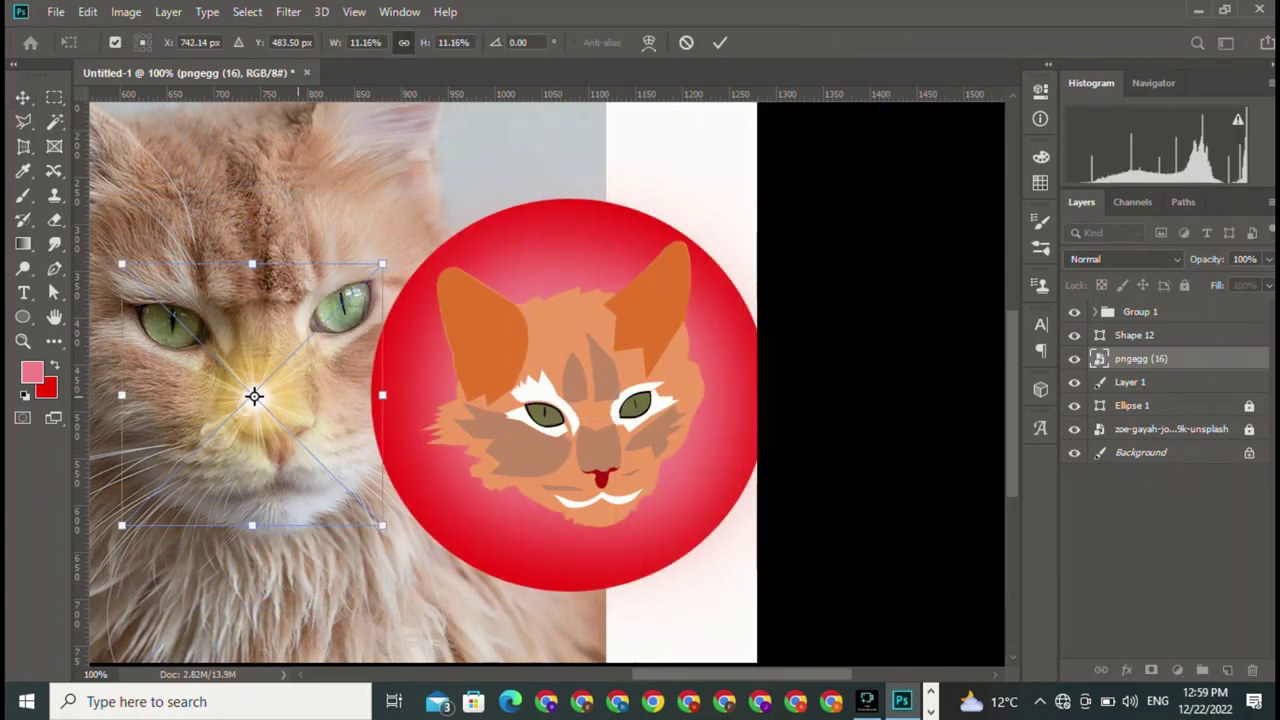
left_click_drag(256, 394, 559, 384)
left_click_drag(687, 254, 714, 223)
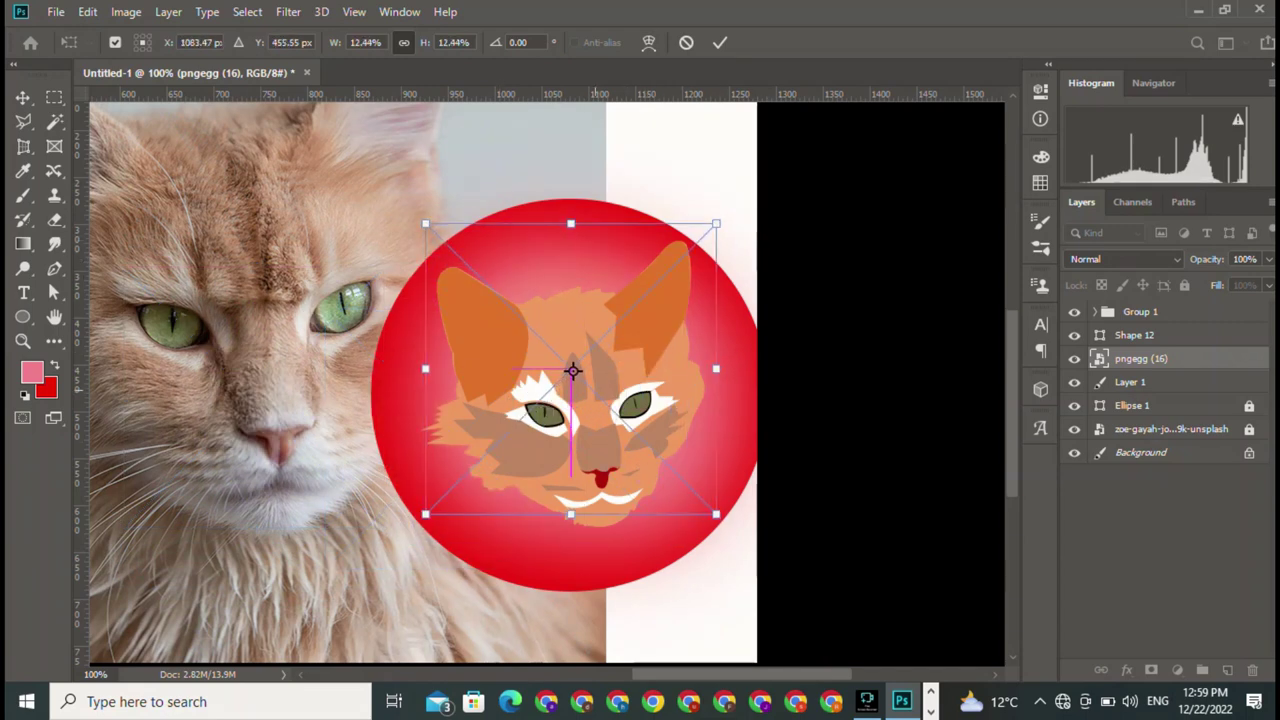
left_click_drag(571, 366, 563, 418)
left_click_drag(707, 272, 771, 206)
left_click_drag(595, 380, 628, 299)
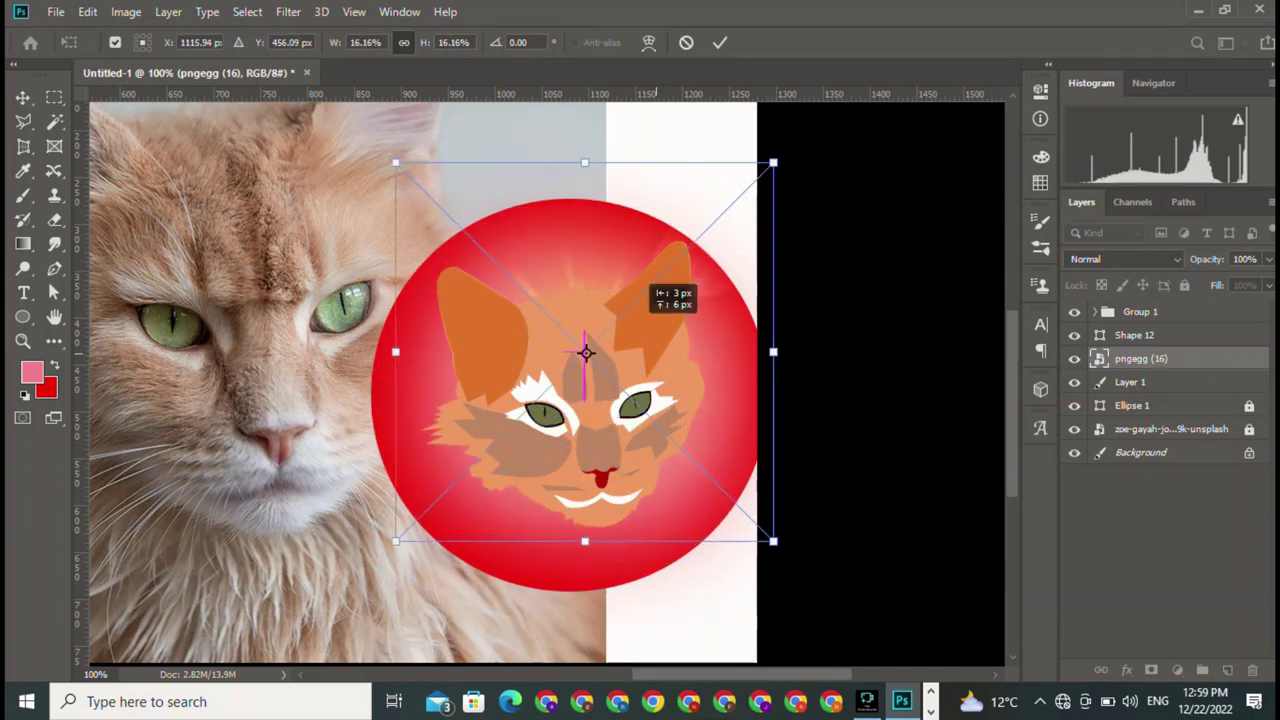
left_click_drag(511, 364, 383, 384)
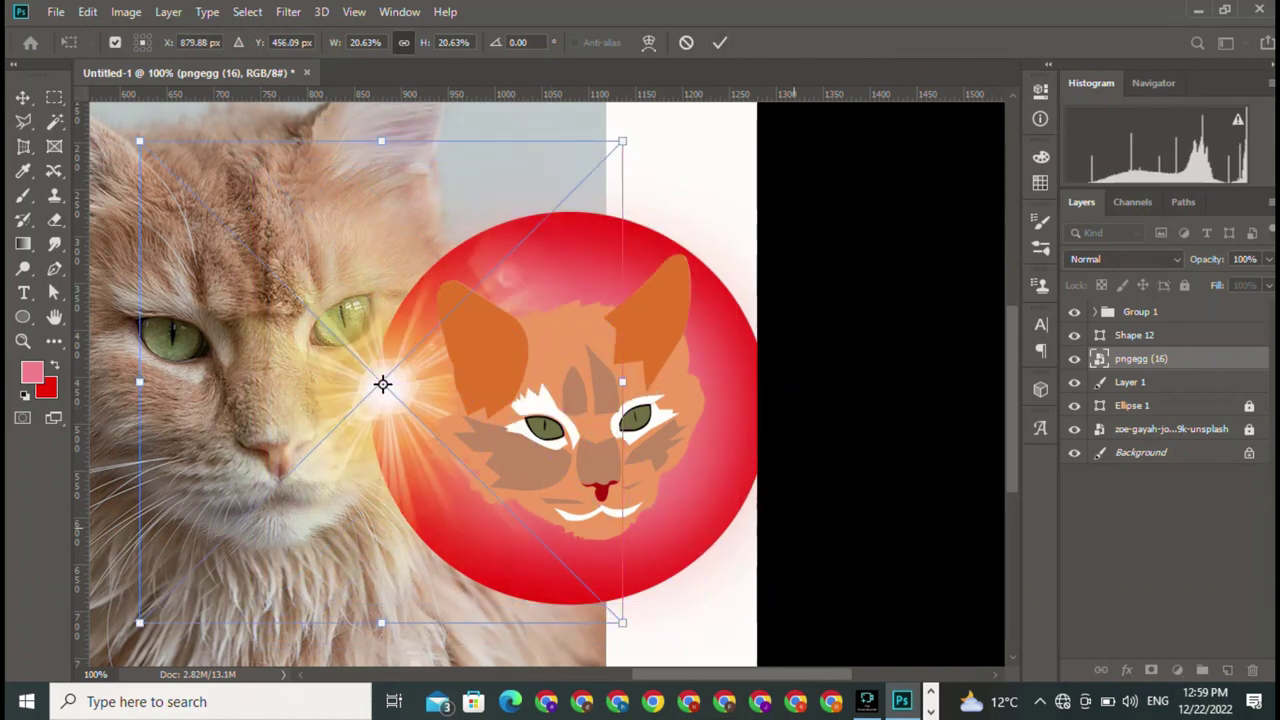
key("Return")
Add a new Layer 2 and give the flare layer a layer mask
right_click(1226, 358)
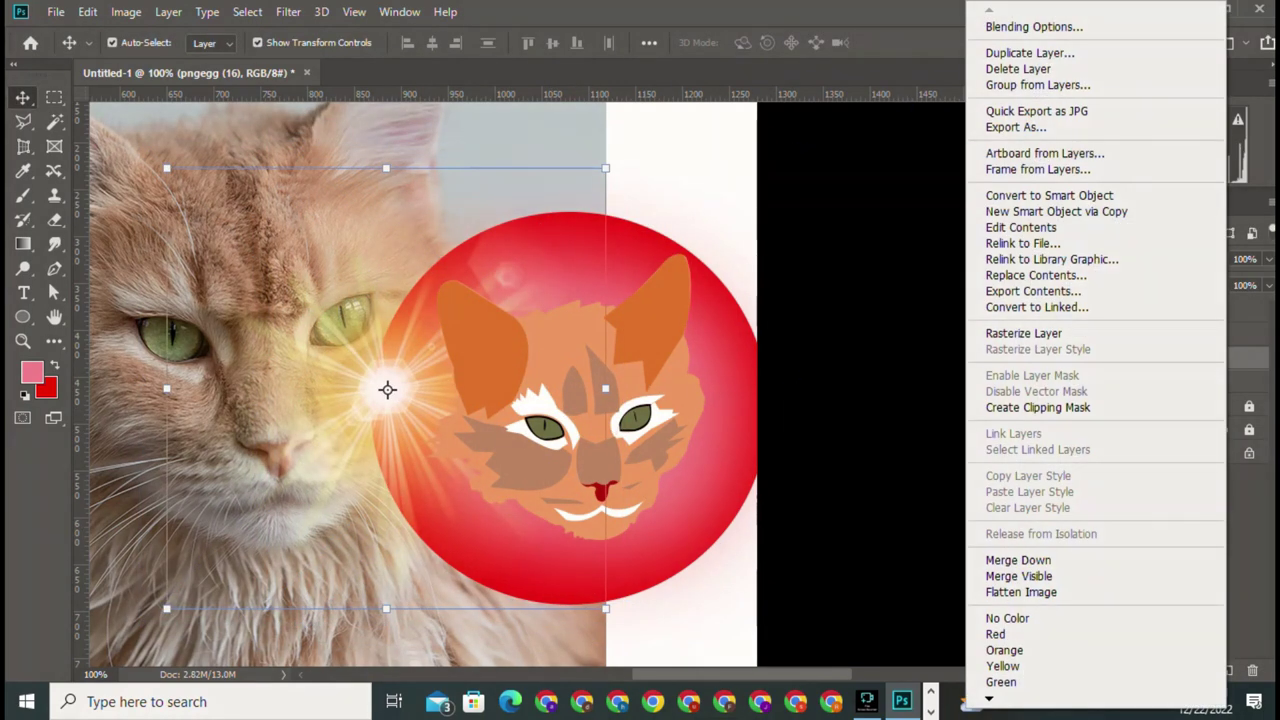
key("Escape")
left_click(1210, 381)
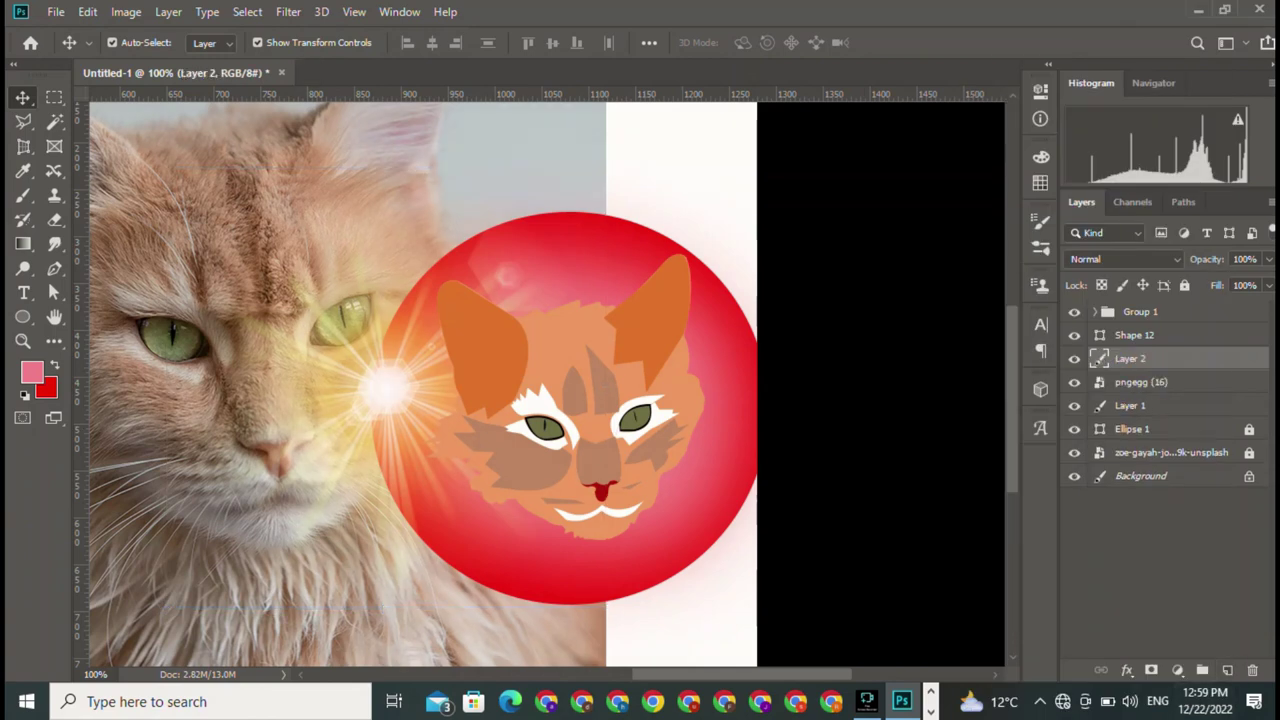
right_click(1197, 381)
key("Escape")
left_click(1151, 670)
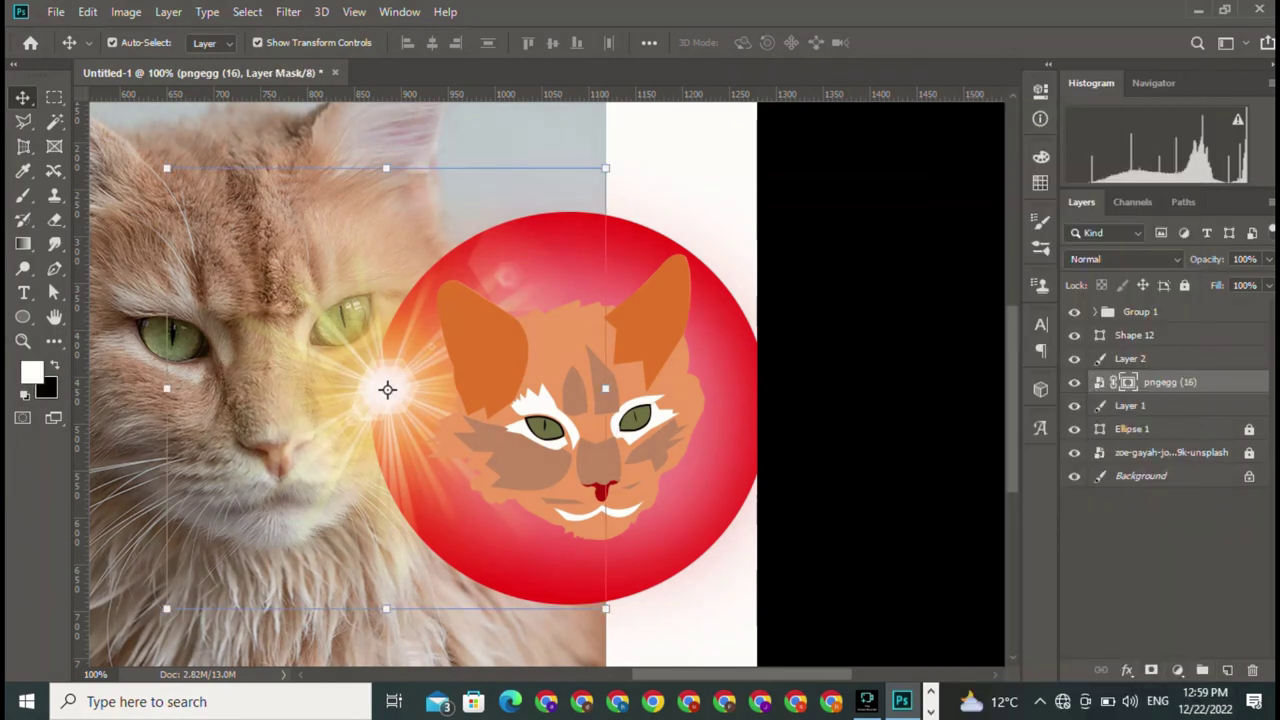
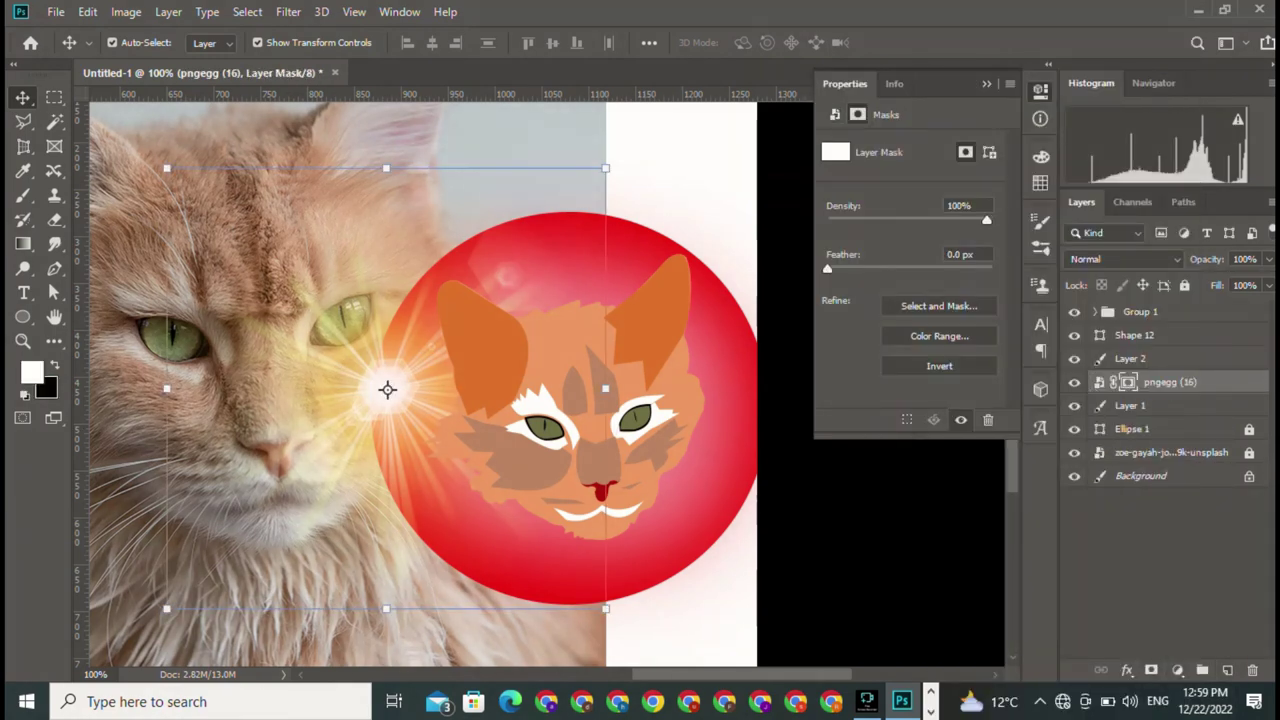
Add a Hue/Saturation adjustment above pngegg (16), trying Hue +85 then undoing it to 0
left_click(1177, 670)
left_click(1185, 494)
left_click_drag(909, 216, 960, 216)
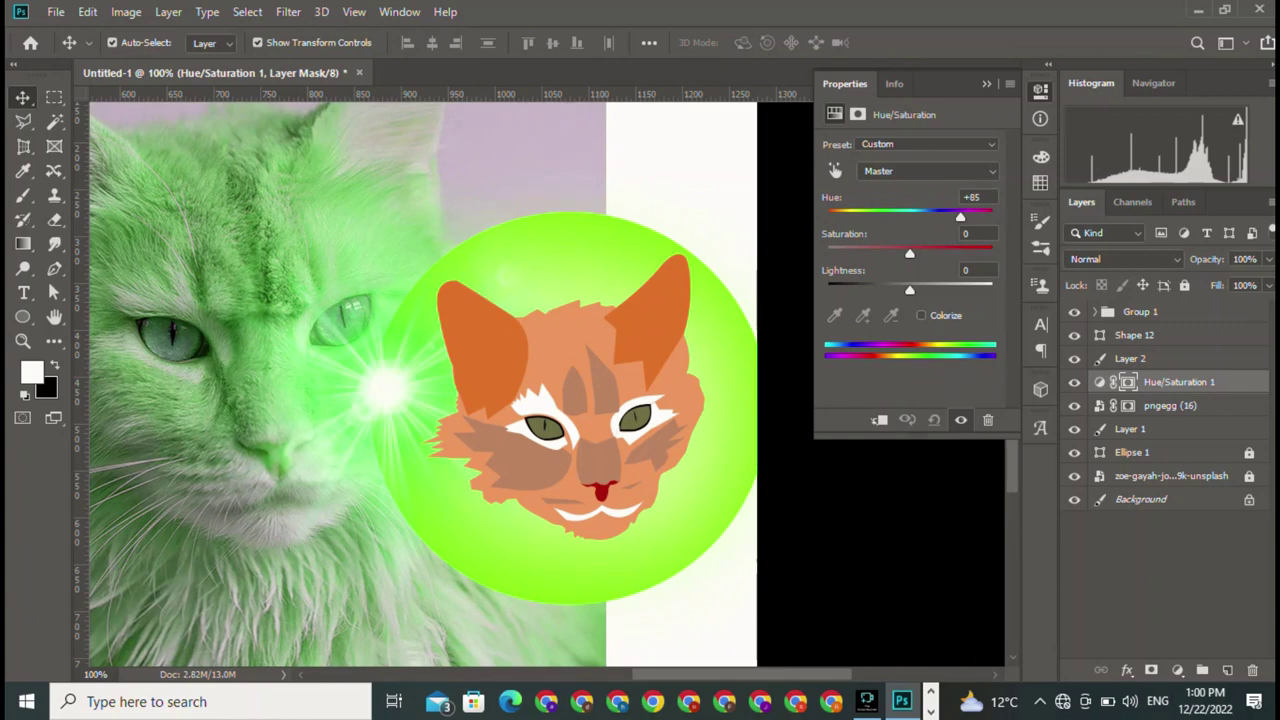
key("ctrl+z")
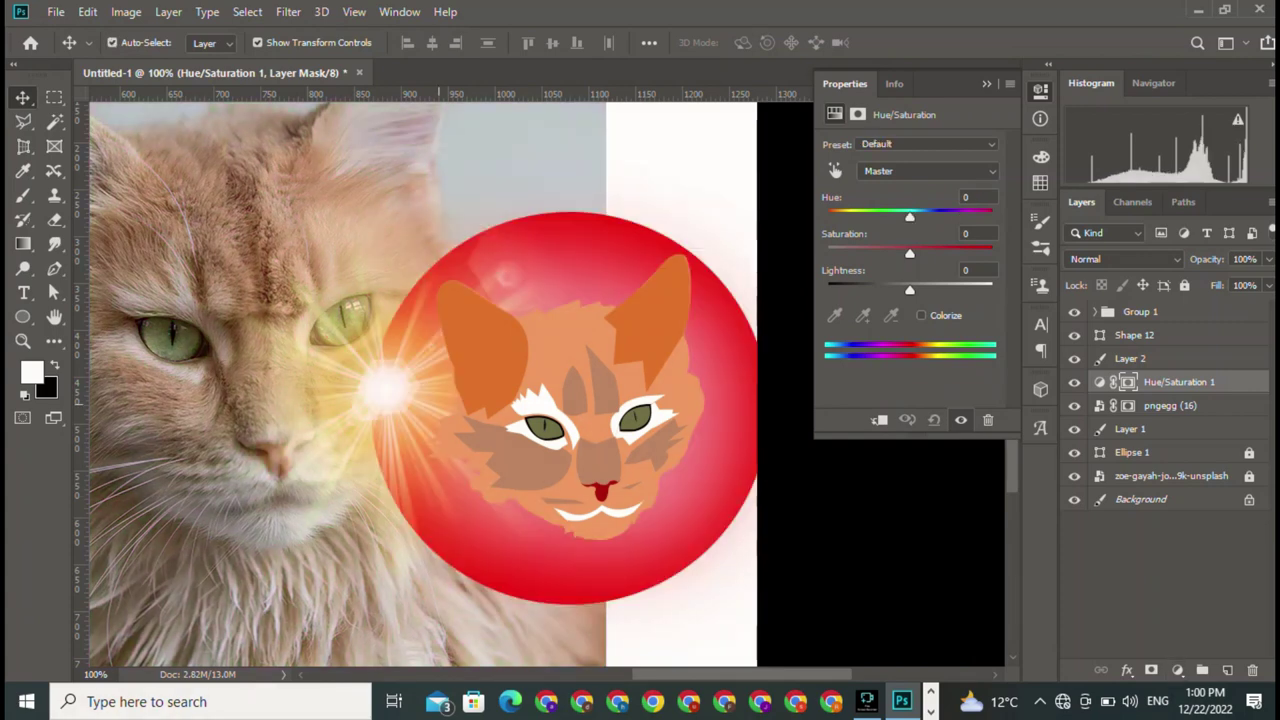
left_click(1170, 405)
Set pngegg (16) Blending Options to Linear Dodge (Add) with Blend If on Red
right_click(1127, 405)
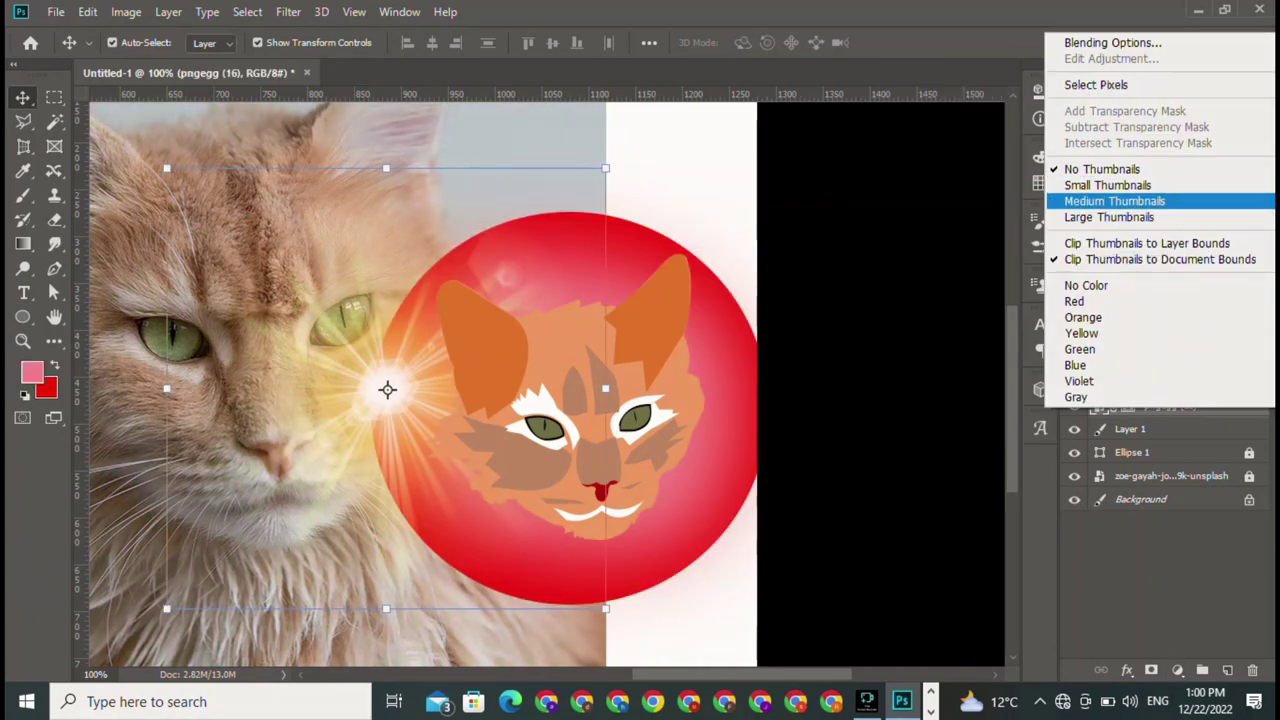
left_click(1210, 40)
left_click_drag(735, 223, 985, 106)
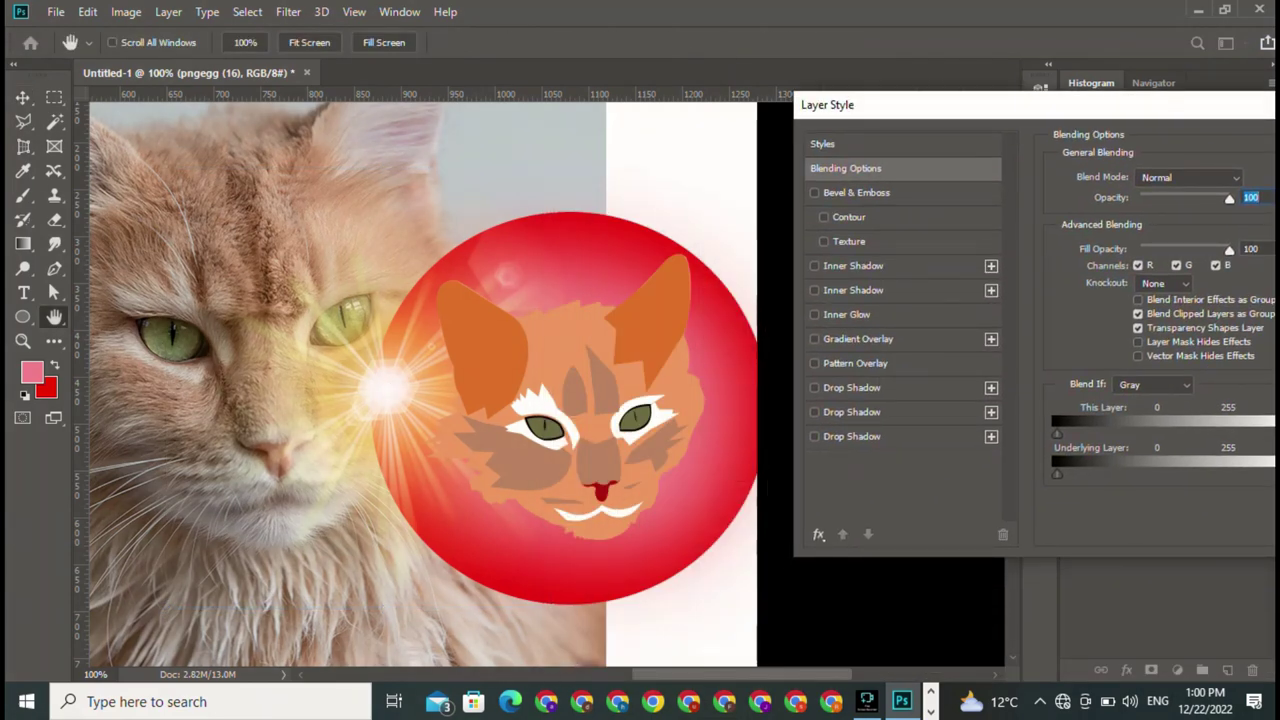
left_click_drag(985, 104, 790, 28)
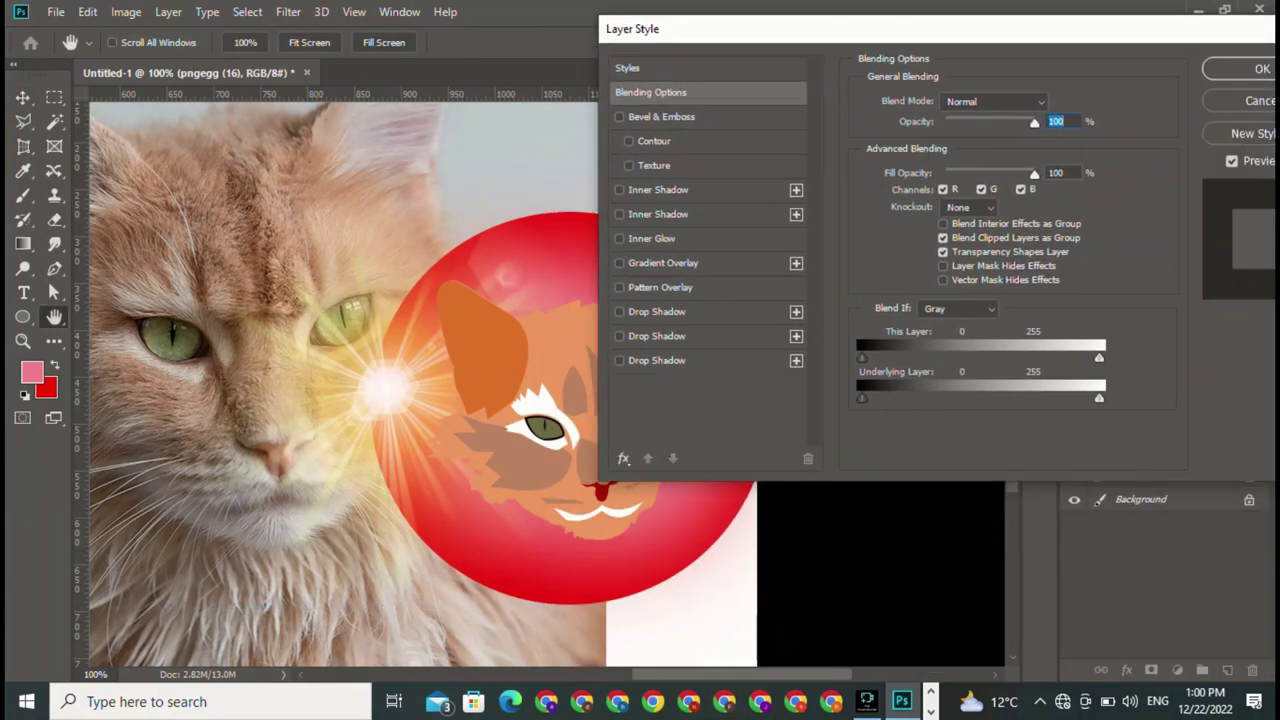
left_click(995, 101)
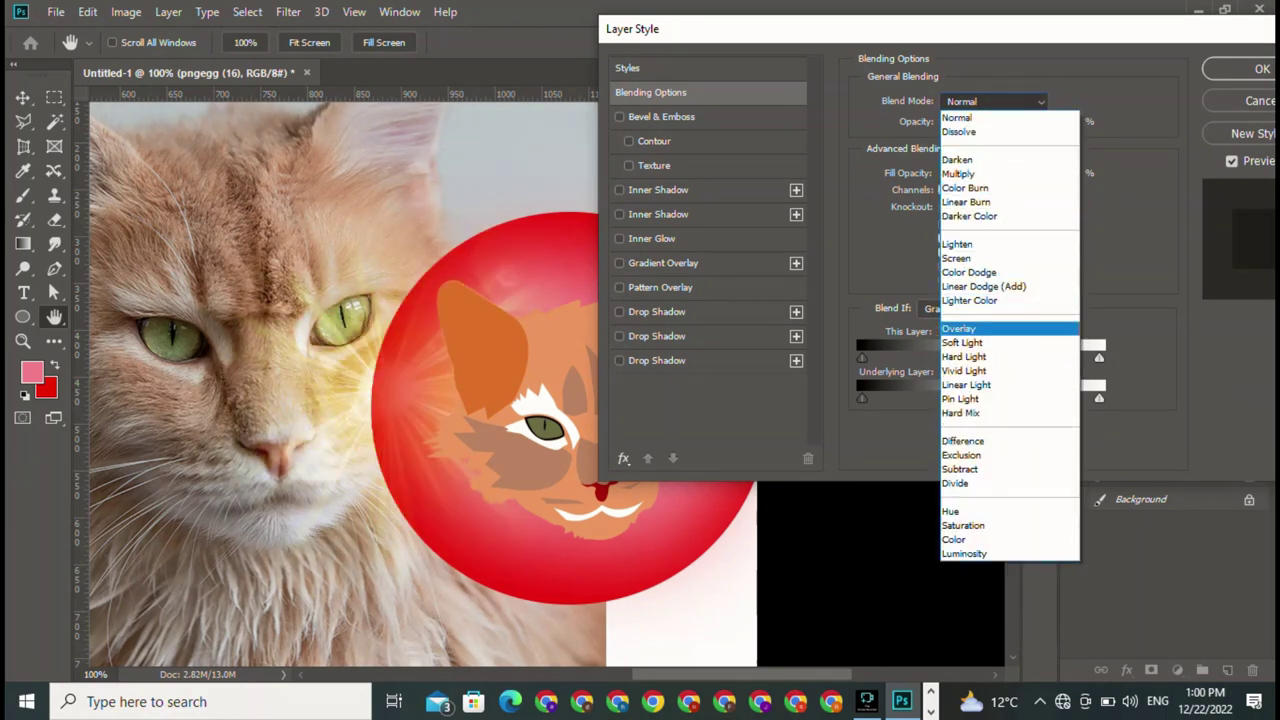
left_click(984, 286)
left_click_drag(1099, 357, 1099, 397)
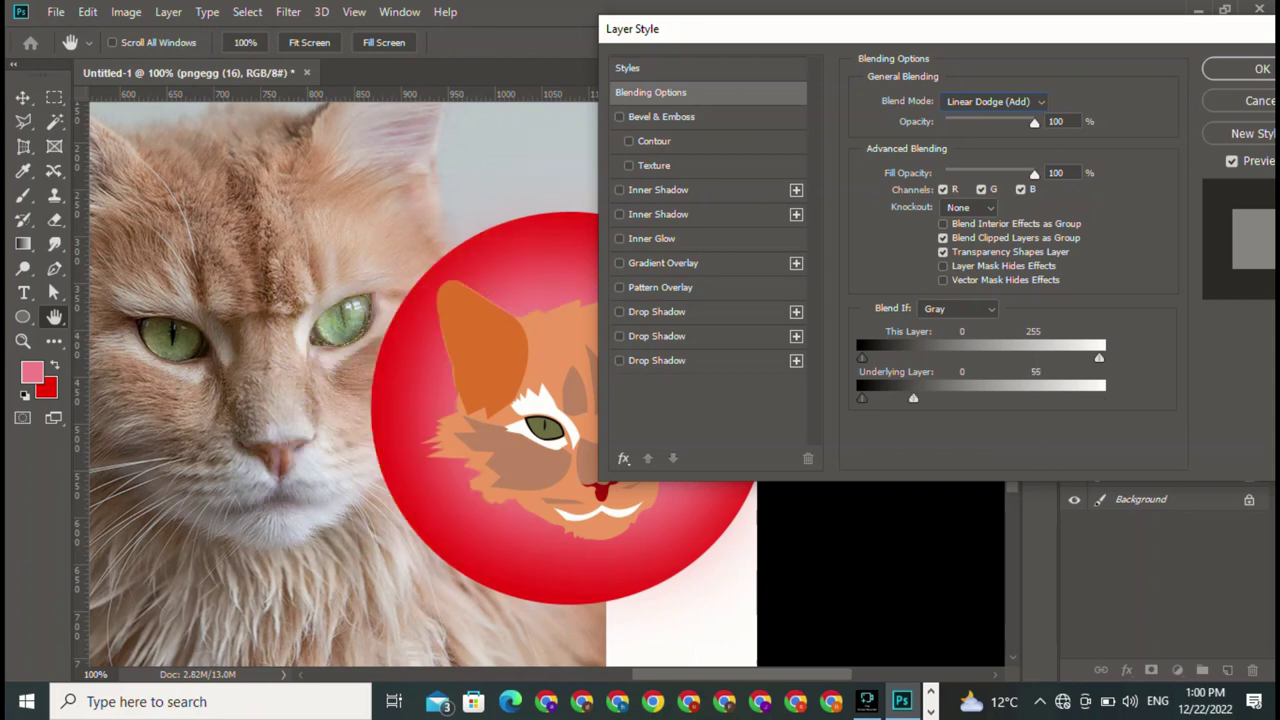
key("Down")
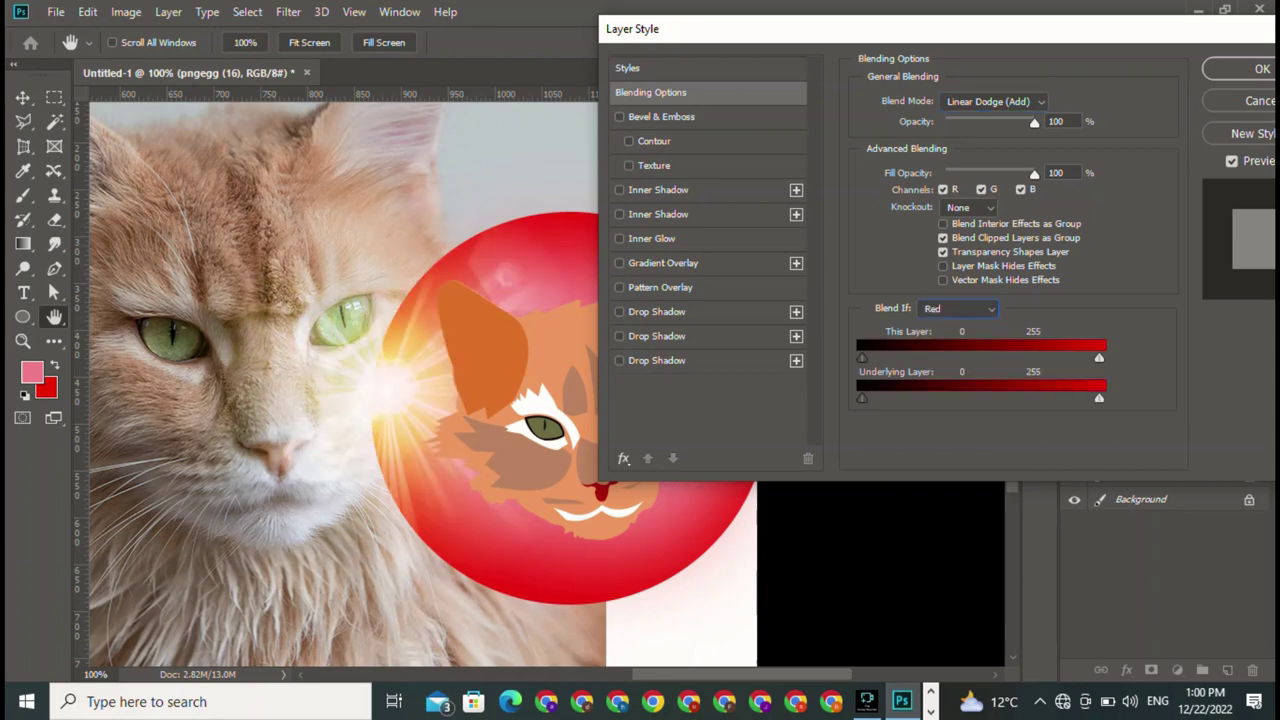
Enable Gradient Overlay at Normal, 0% opacity, Angle style, 150% scale and -128° angle
left_click(663, 262)
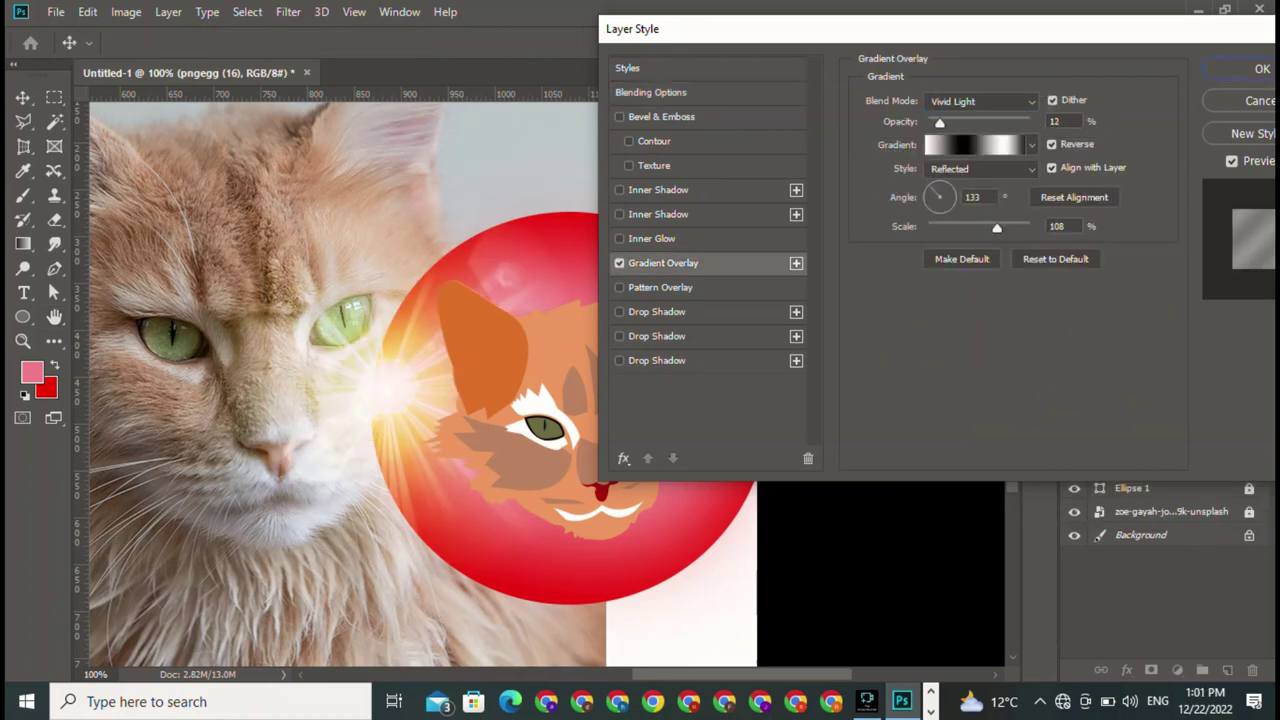
left_click(1031, 145)
left_click(883, 182)
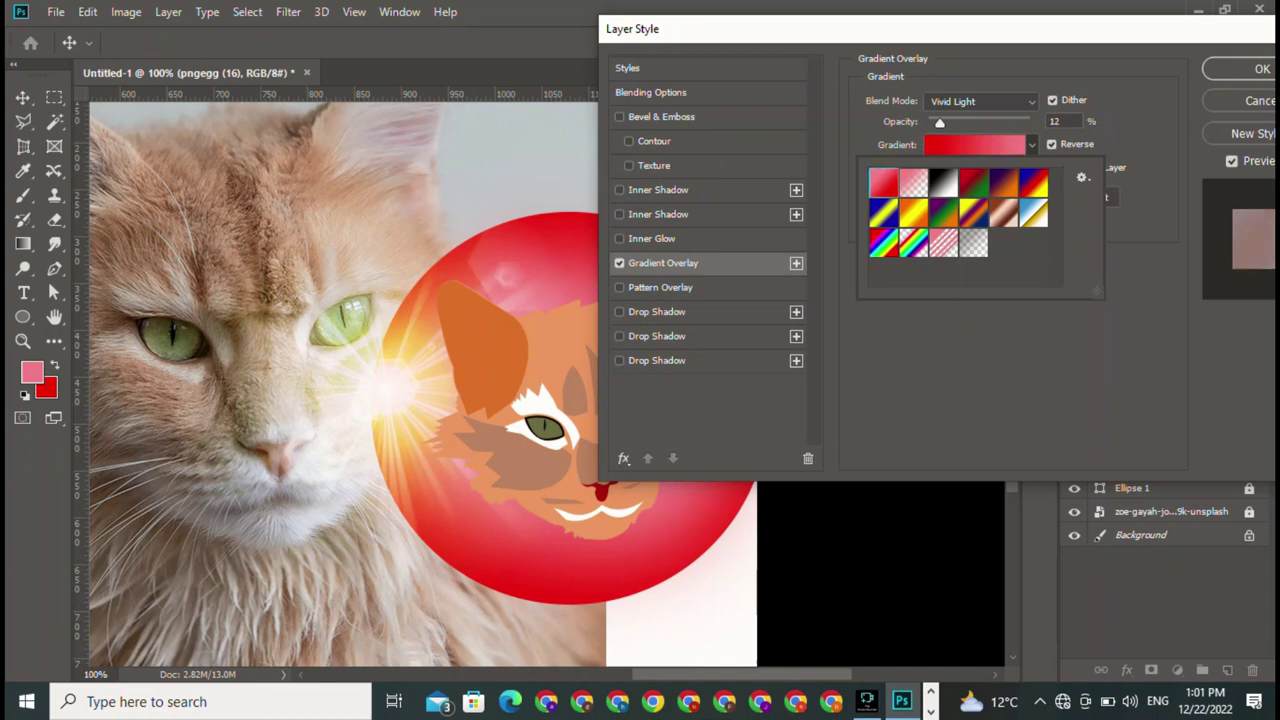
type("45")
type("0")
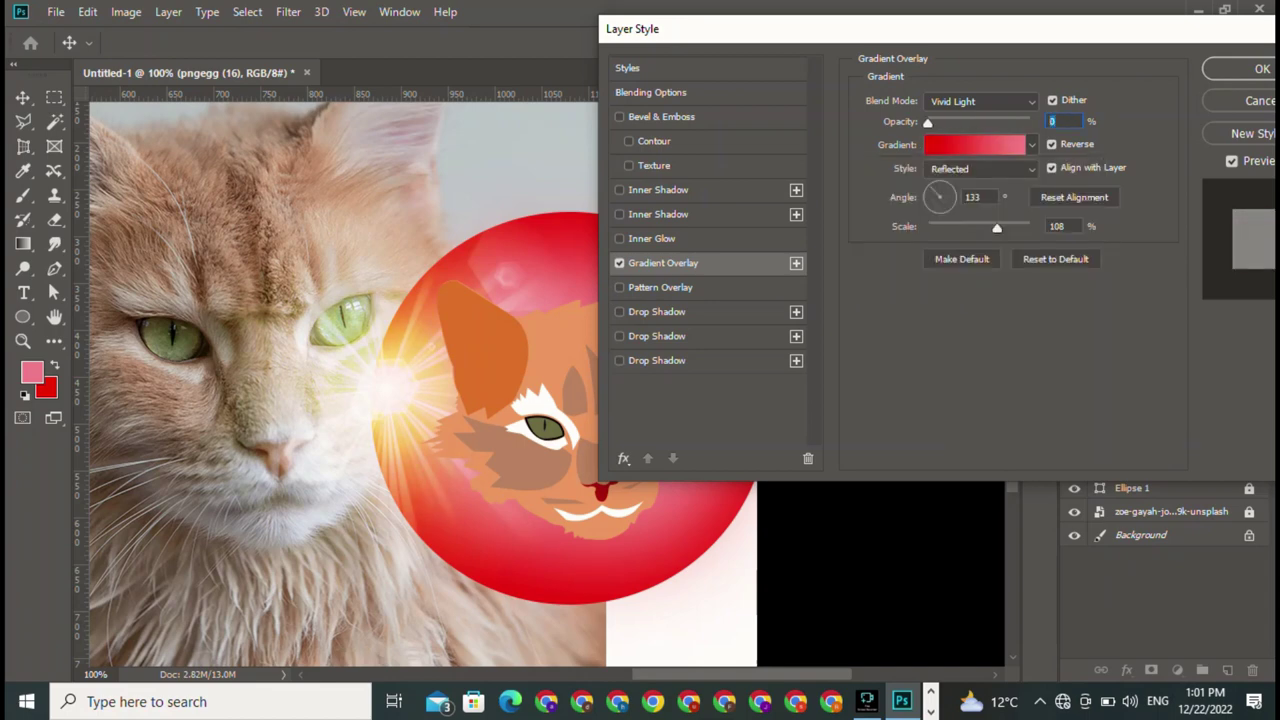
left_click(980, 101)
left_click(960, 155)
left_click(980, 101)
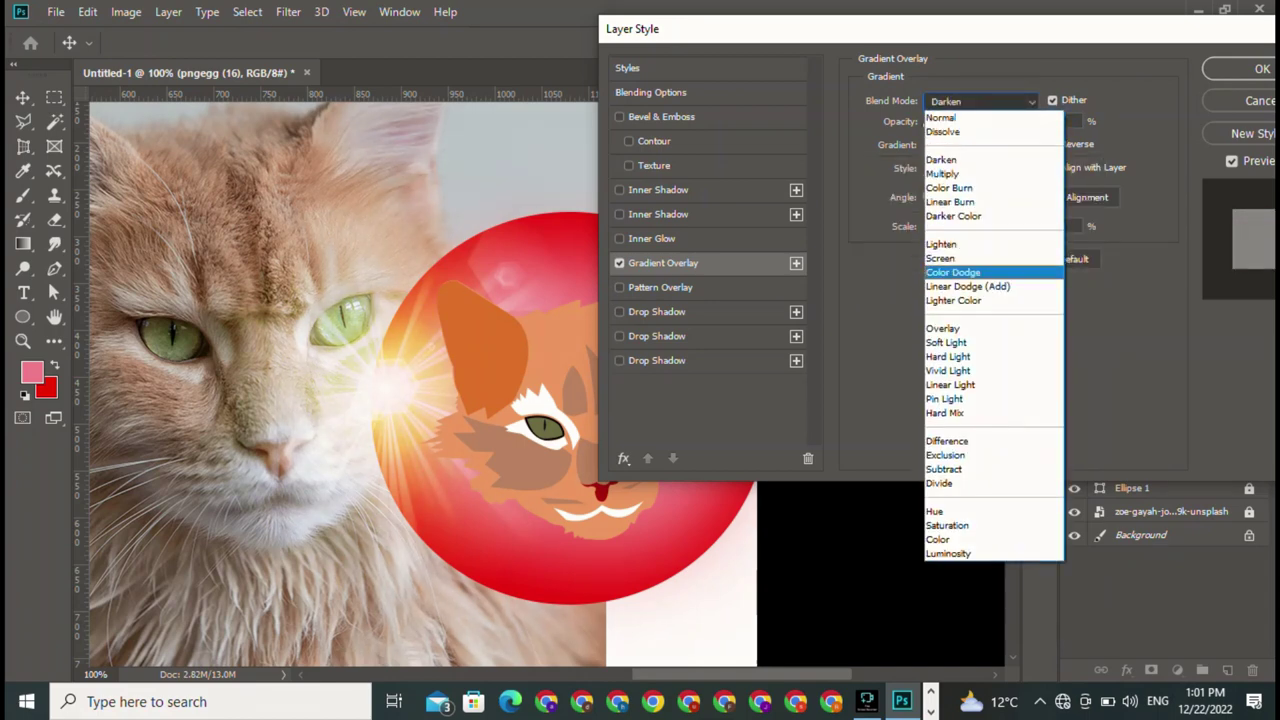
left_click(960, 104)
left_click(980, 168)
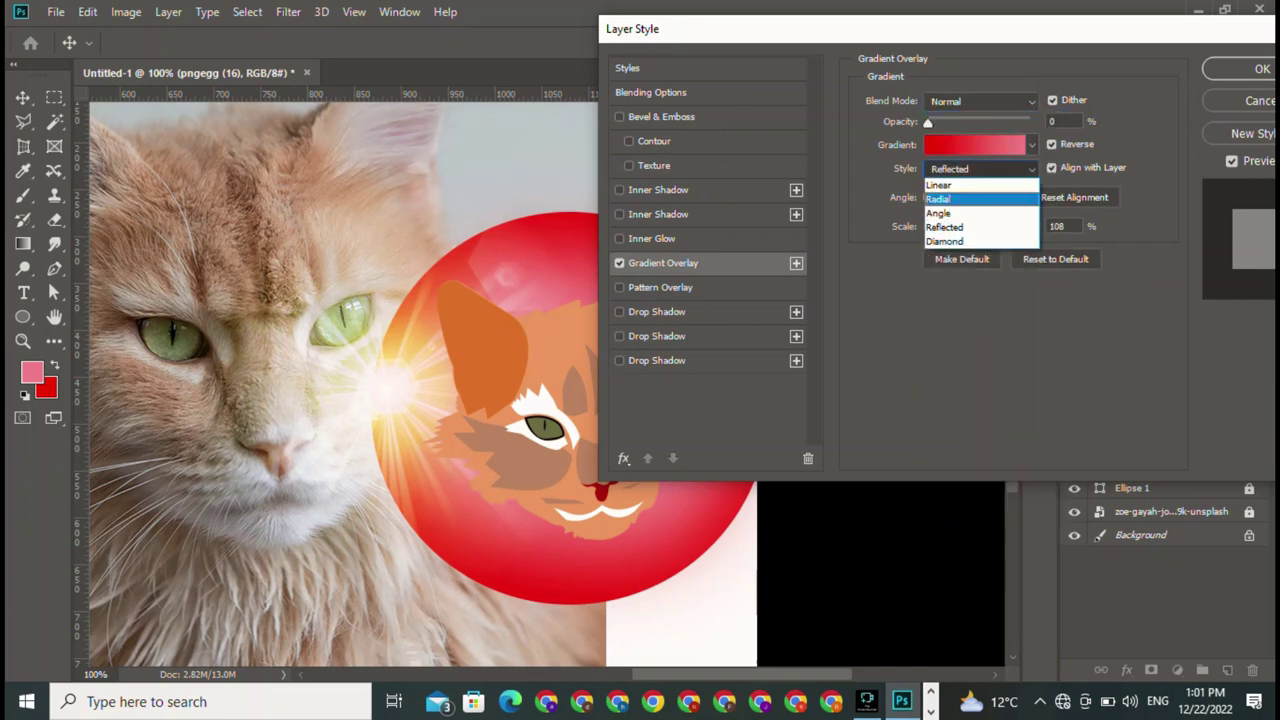
left_click(960, 204)
left_click_drag(997, 228, 1030, 228)
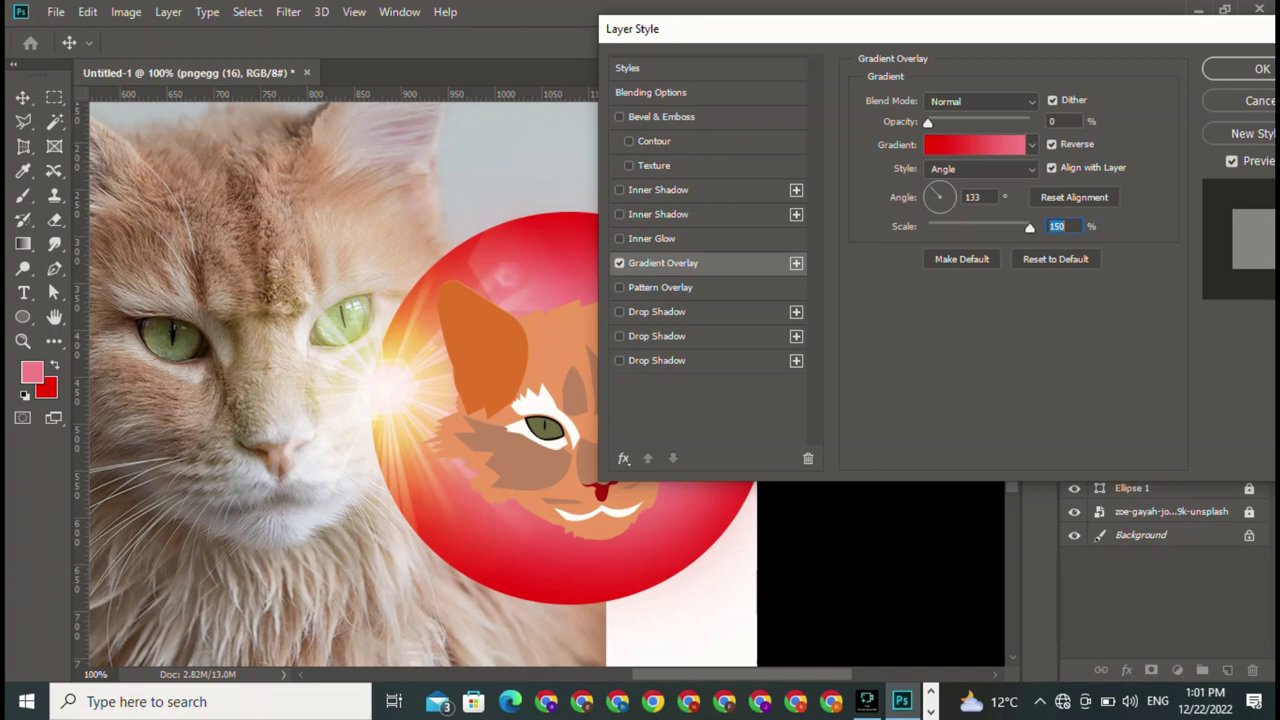
left_click_drag(932, 190, 950, 202)
Make the gradient pink-to-red with an ff0000 stop at 74%, then apply the style
left_click(1250, 133)
key("Escape")
left_click(975, 144)
left_click(460, 190)
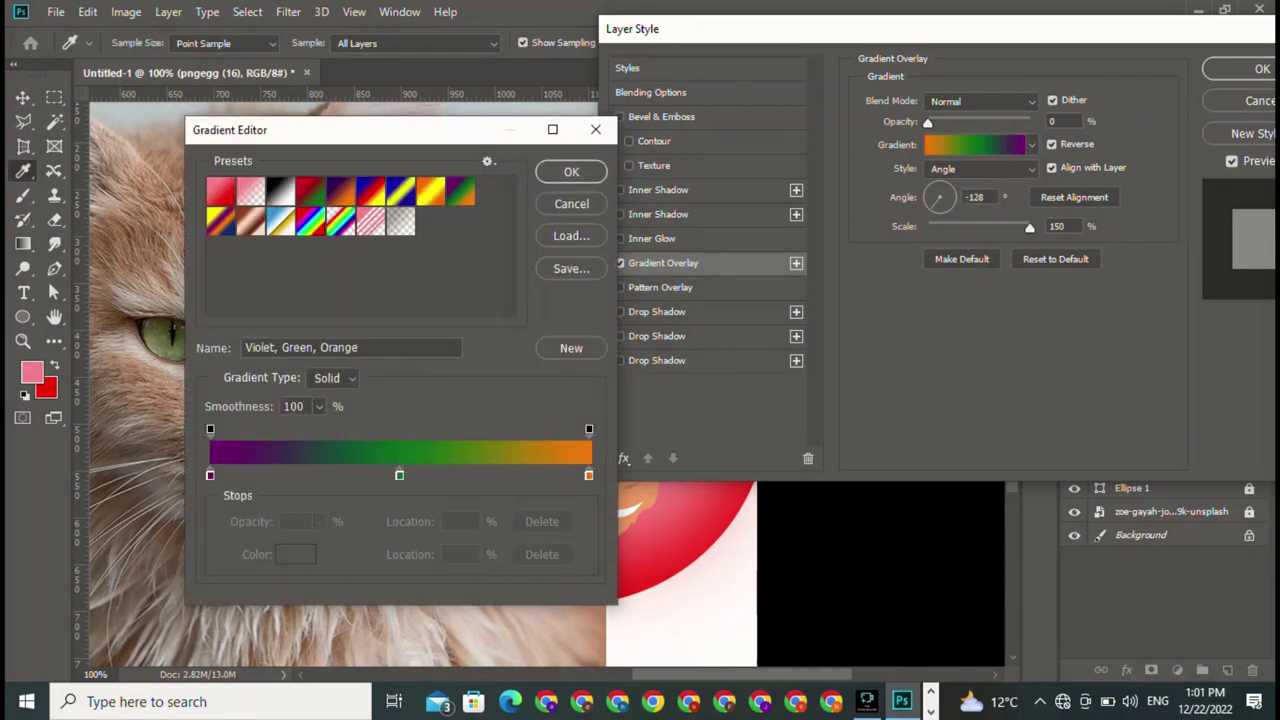
left_click(220, 190)
left_click(489, 474)
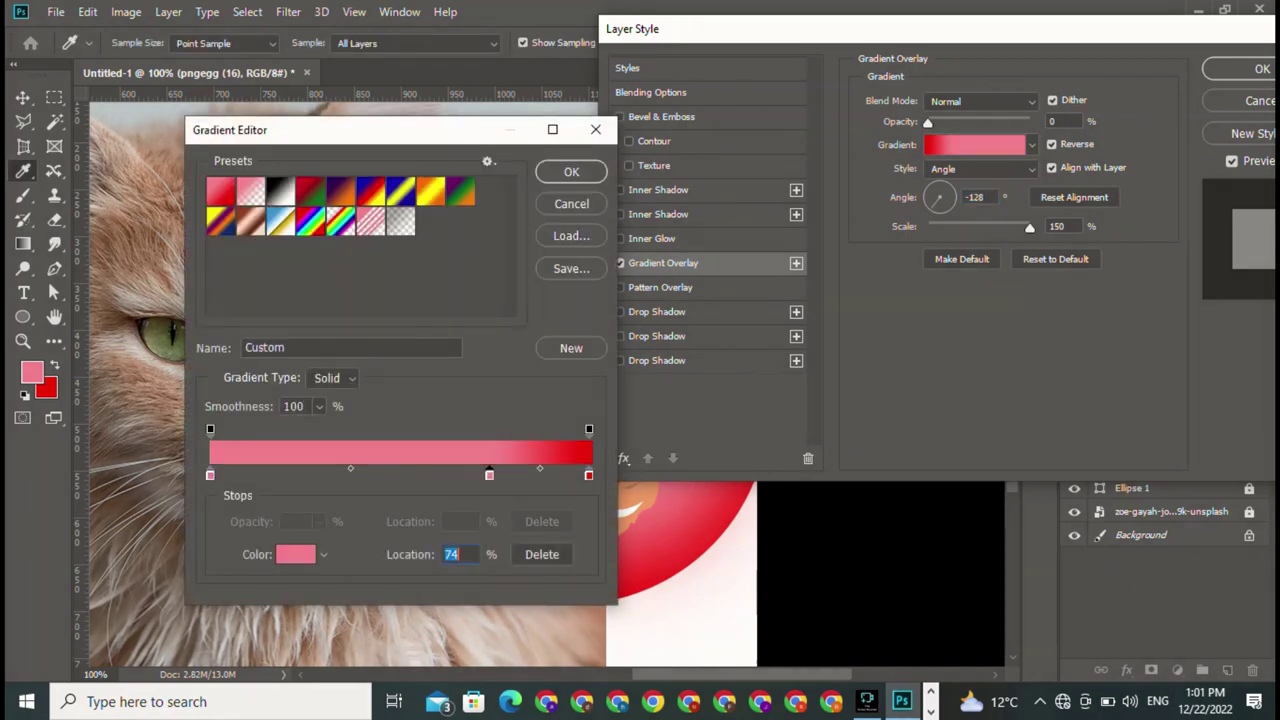
left_click(296, 554)
type("ff0000")
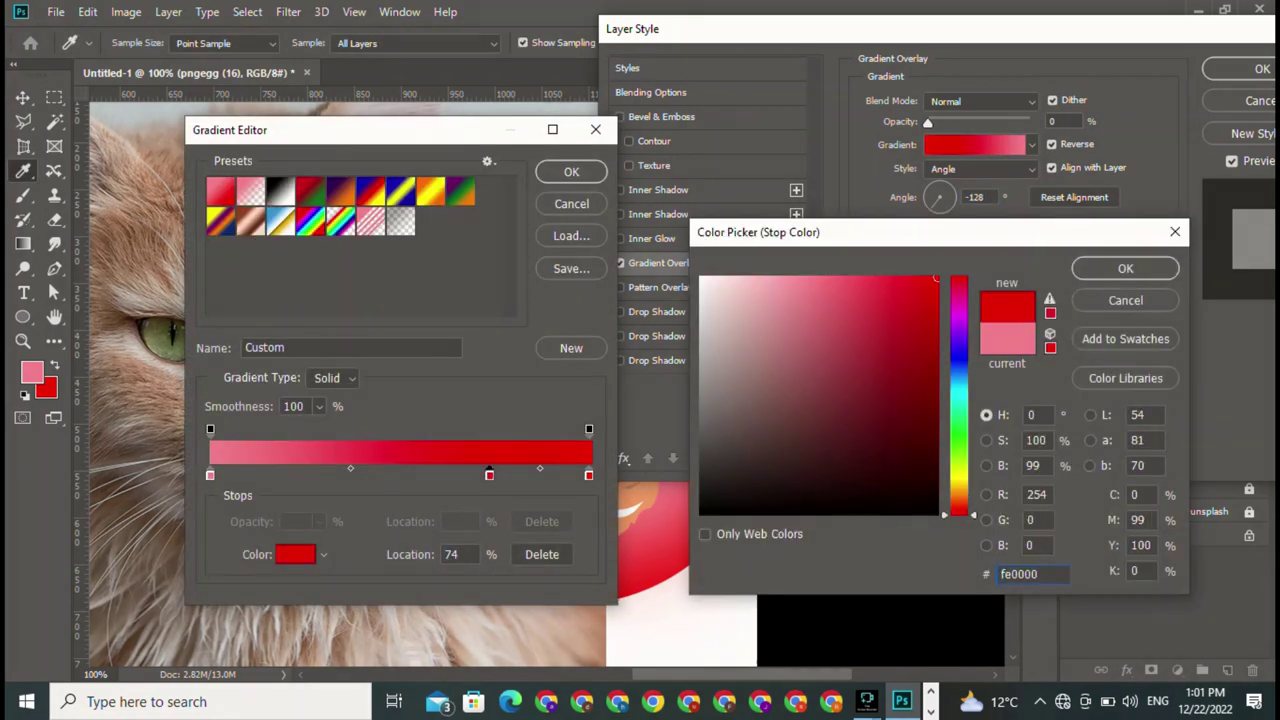
key("Return")
left_click(571, 171)
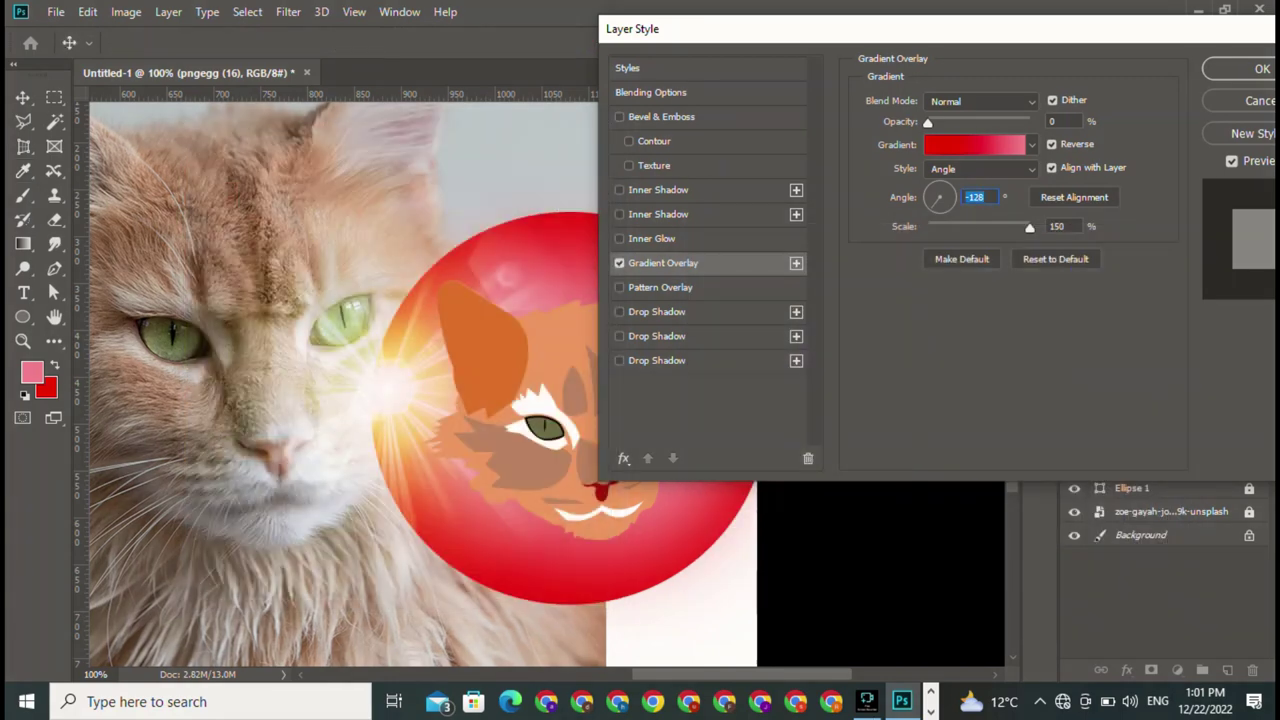
key("Return")
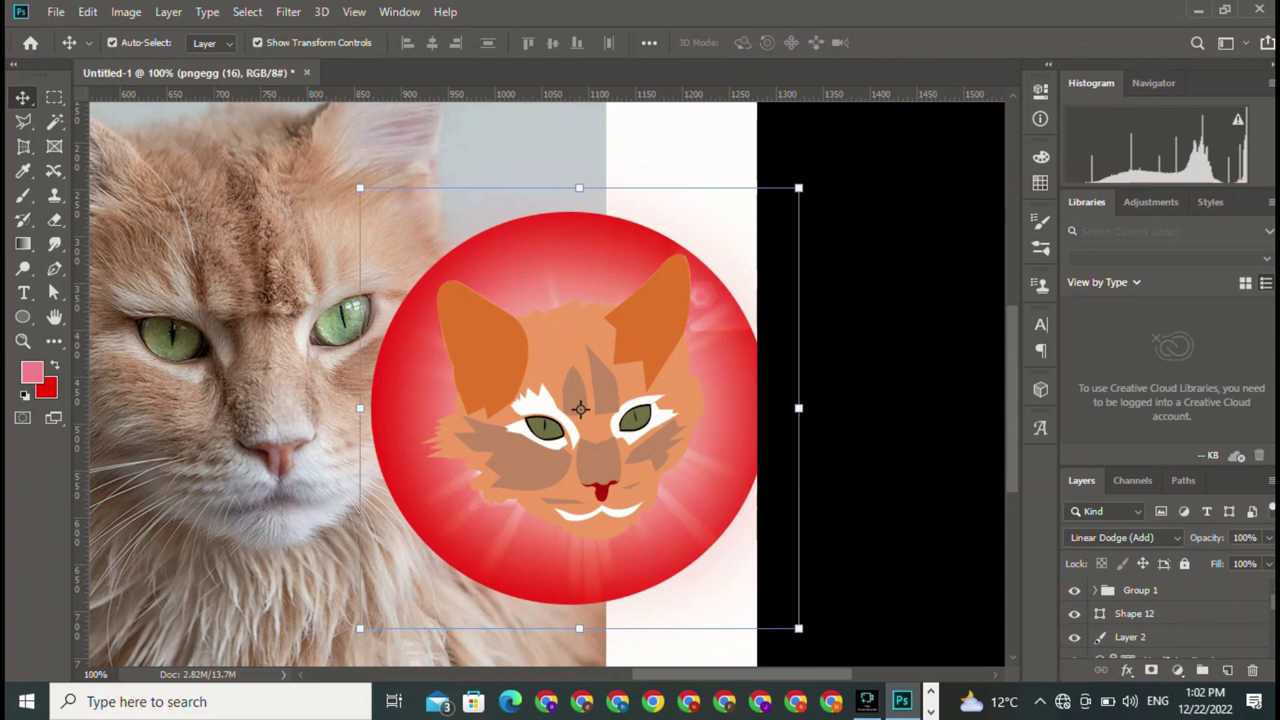
Briefly select the cheek patch shape, then reselect the pngegg (16) layer
scroll(578, 180, "down", 3)
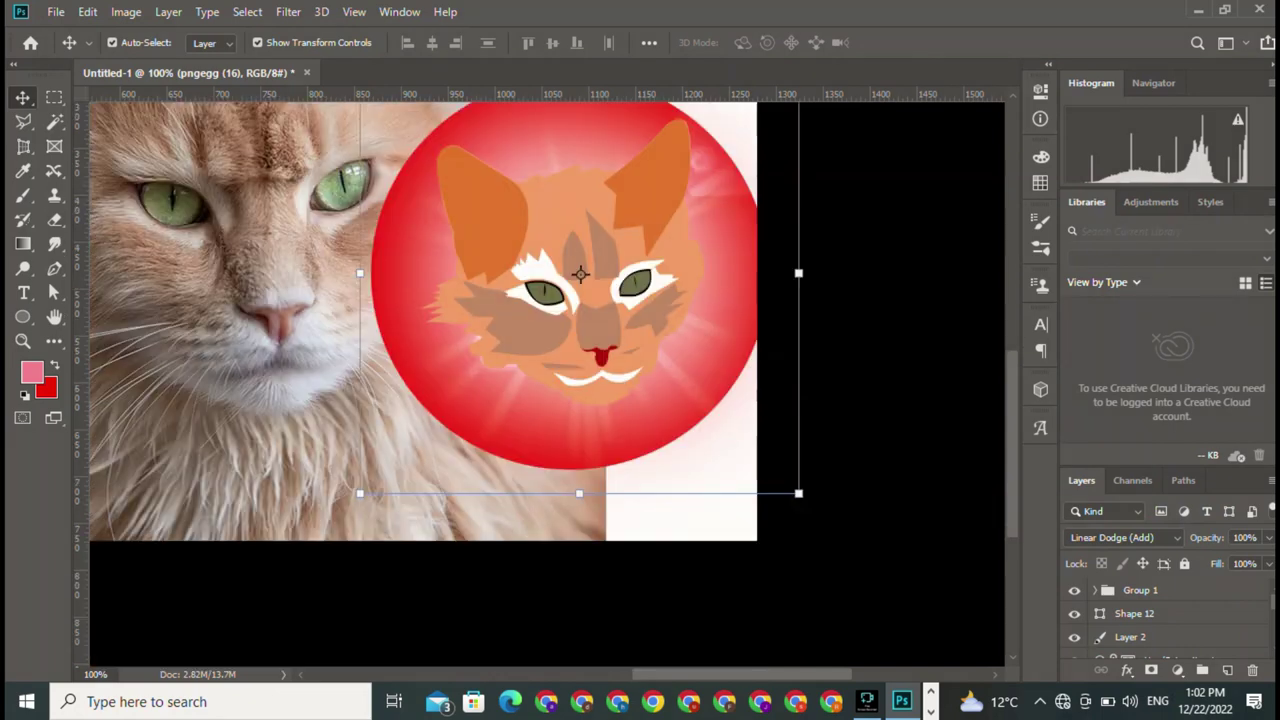
scroll(546, 379, "up", 2)
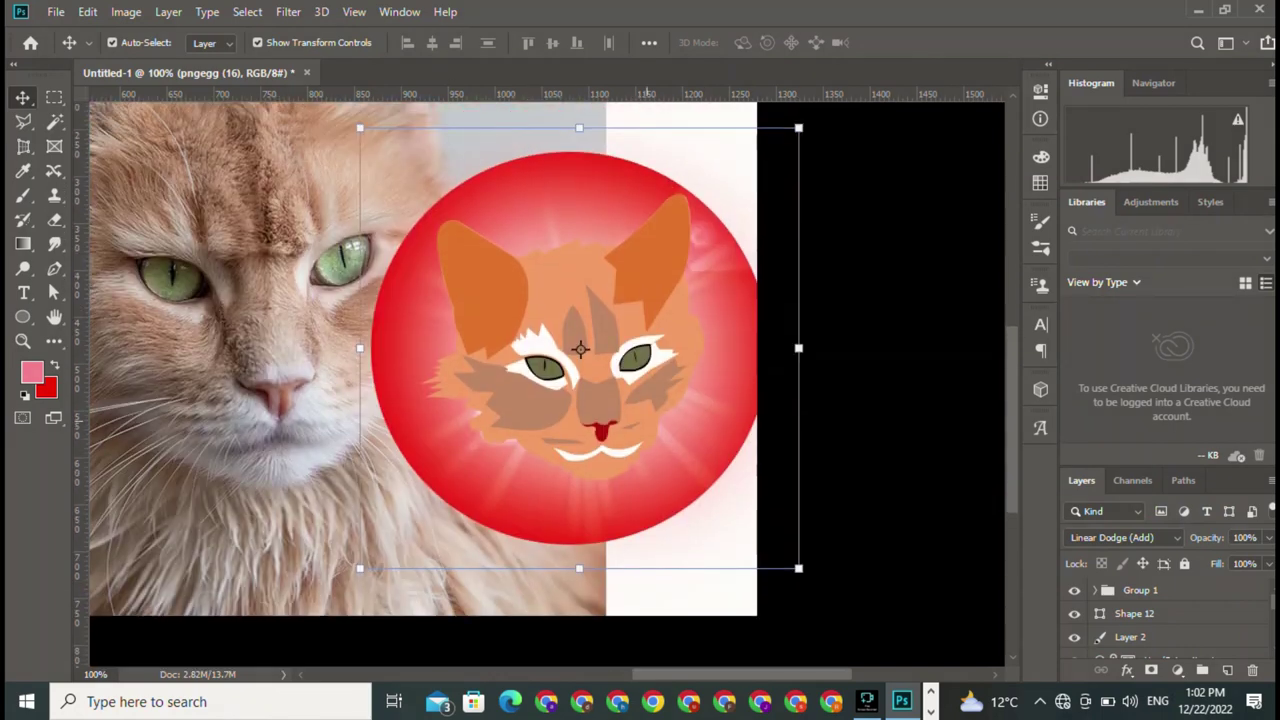
left_click(575, 365)
scroll(706, 402, "left", 4)
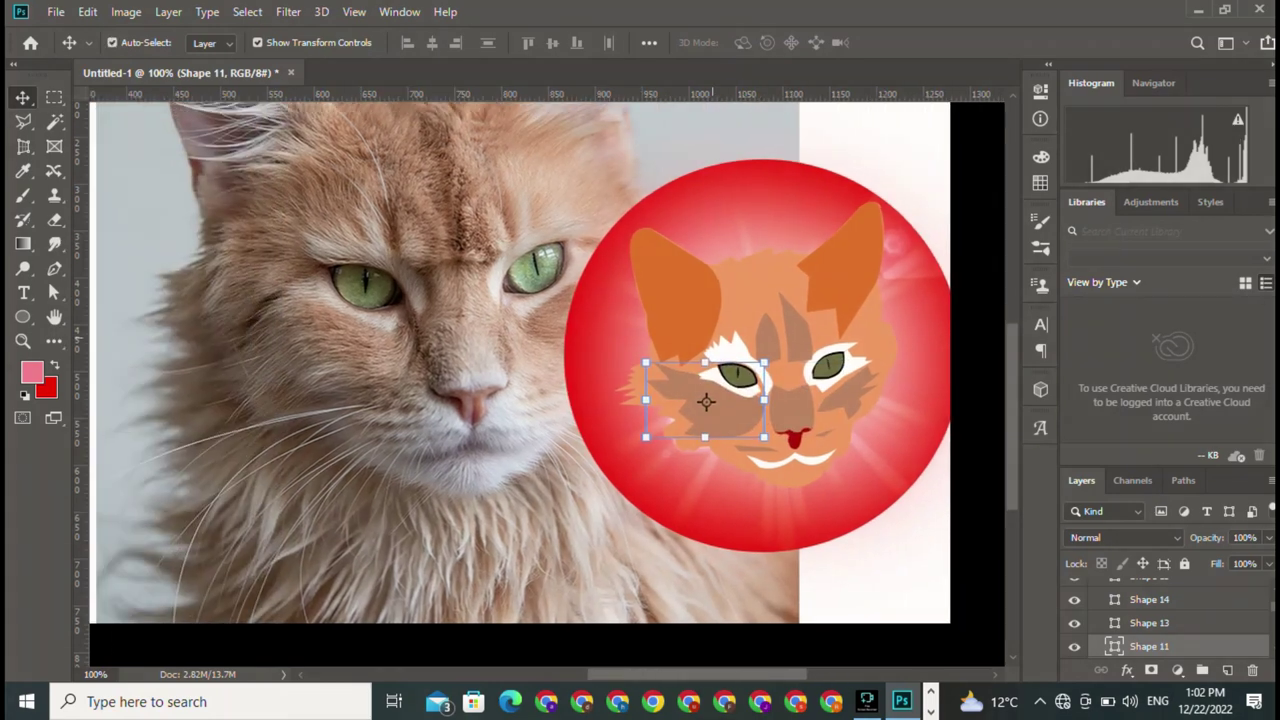
scroll(706, 402, "right", 3)
scroll(680, 415, "up", 2)
left_click(648, 428)
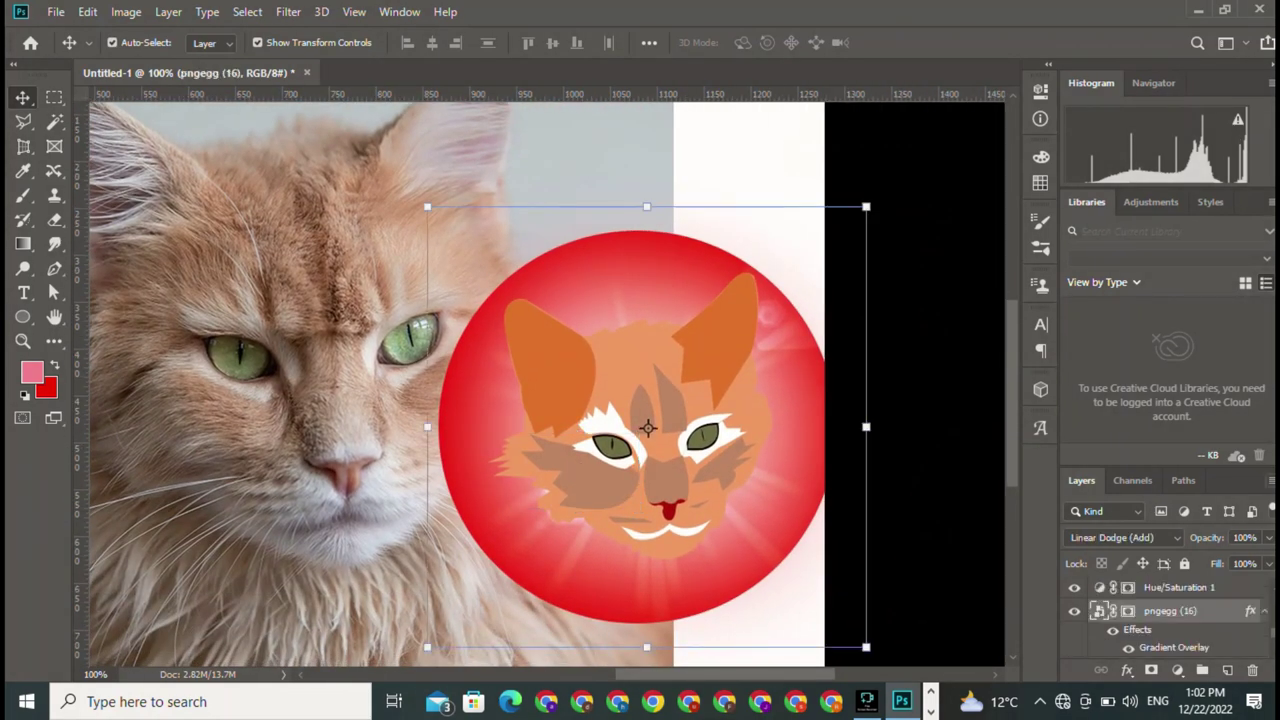
Group the library view by group, scroll down the Layers panel and open the fx list
left_click(1100, 282)
left_click(1110, 329)
scroll(540, 383, "down", 1)
scroll(1170, 615, "down", 2)
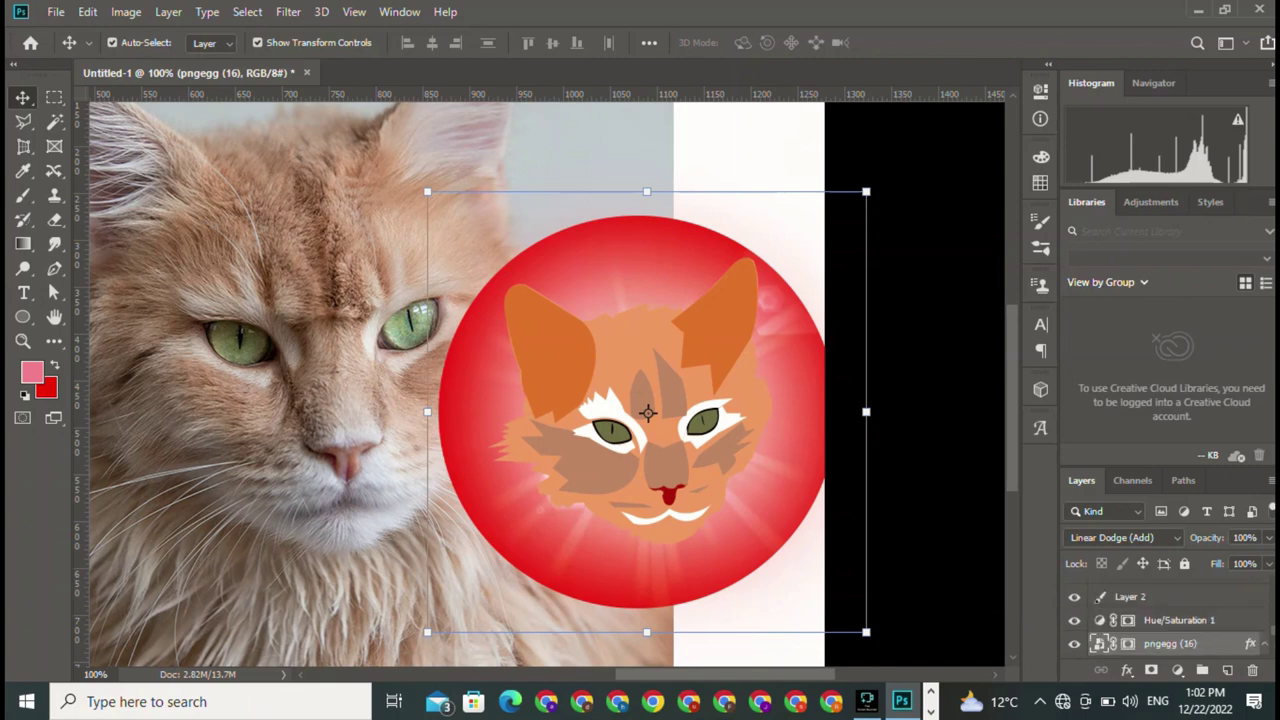
scroll(1170, 615, "down", 2)
scroll(1170, 615, "down", 1)
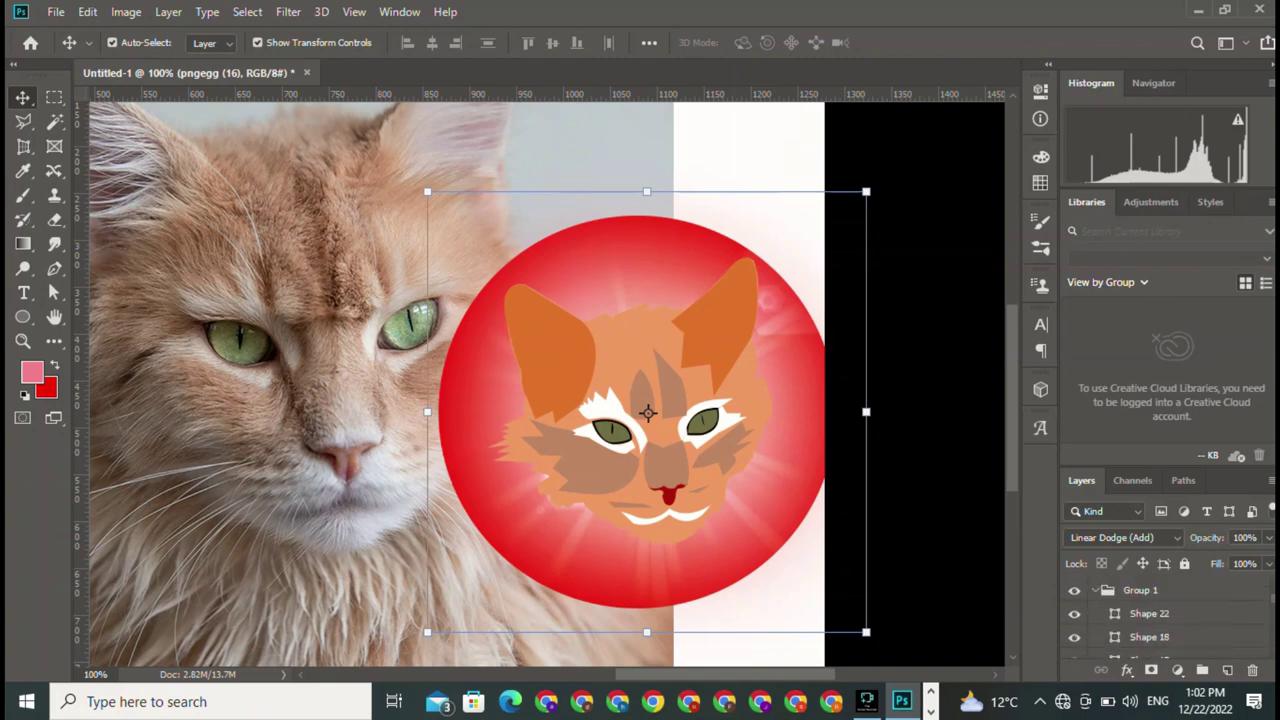
scroll(1170, 615, "down", 2)
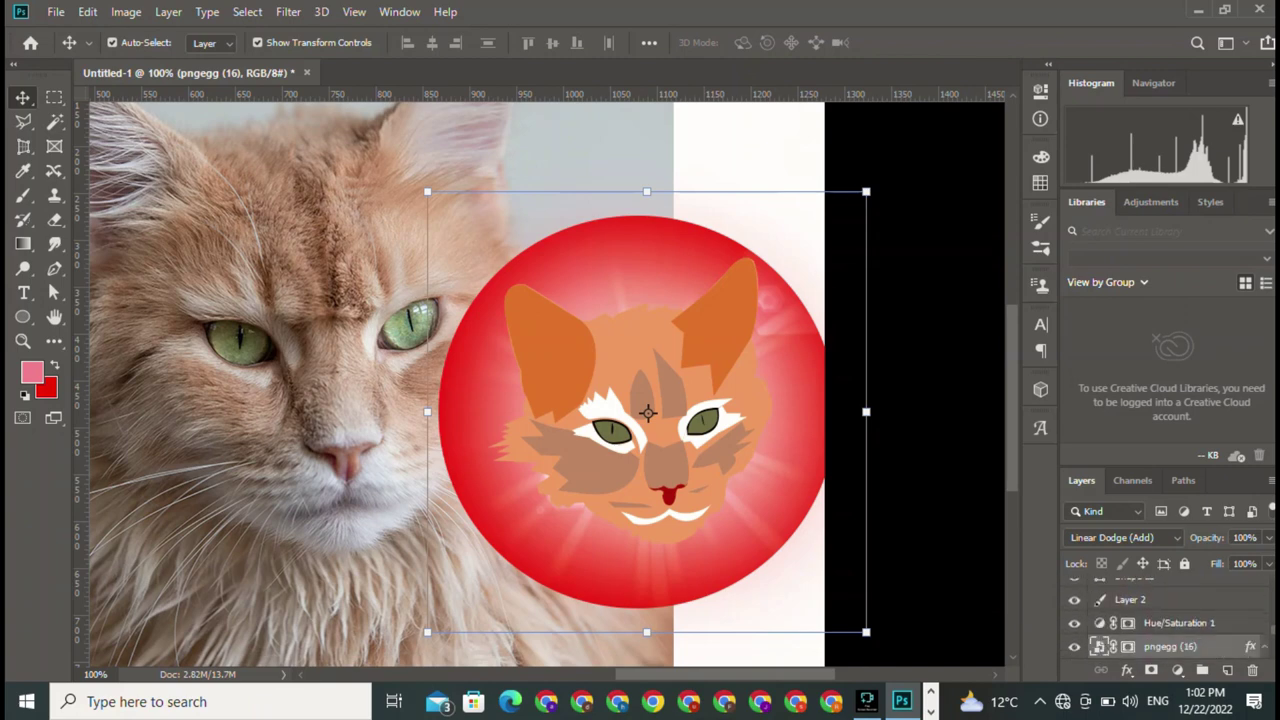
left_click(1127, 670)
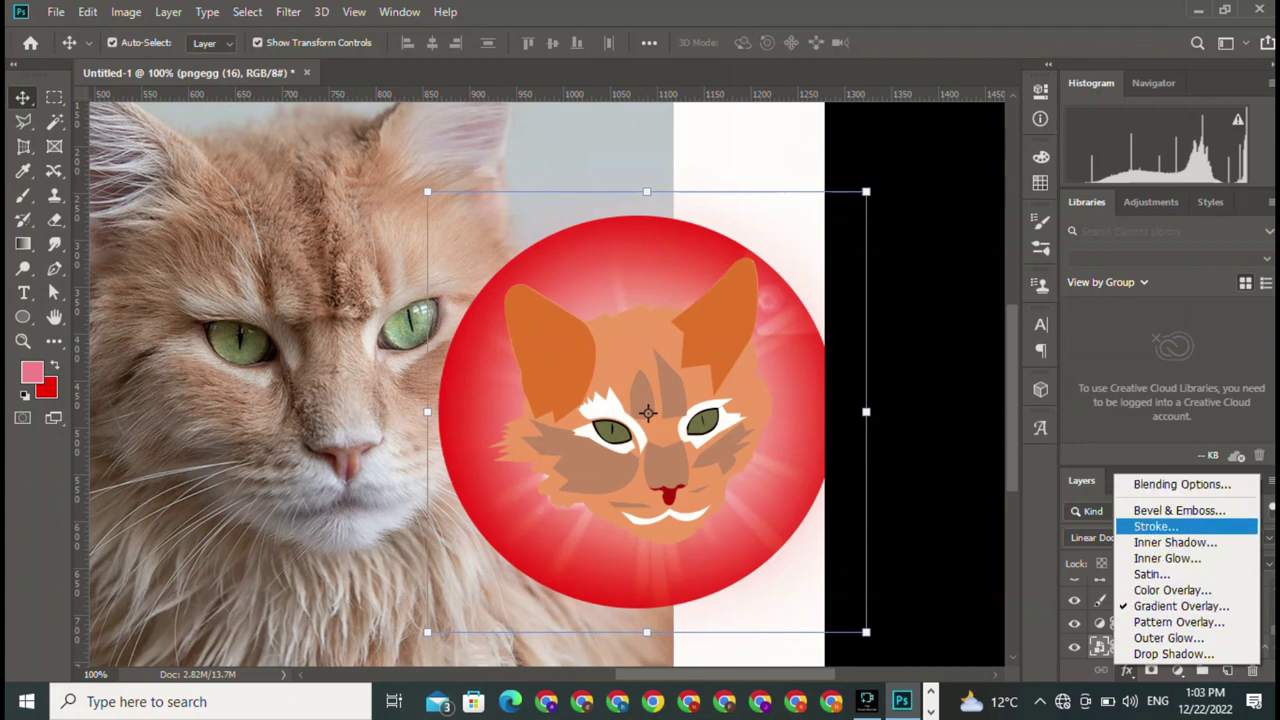
Enable Bevel & Emboss with a wavy Contour and an inverted Texture
left_click(1178, 510)
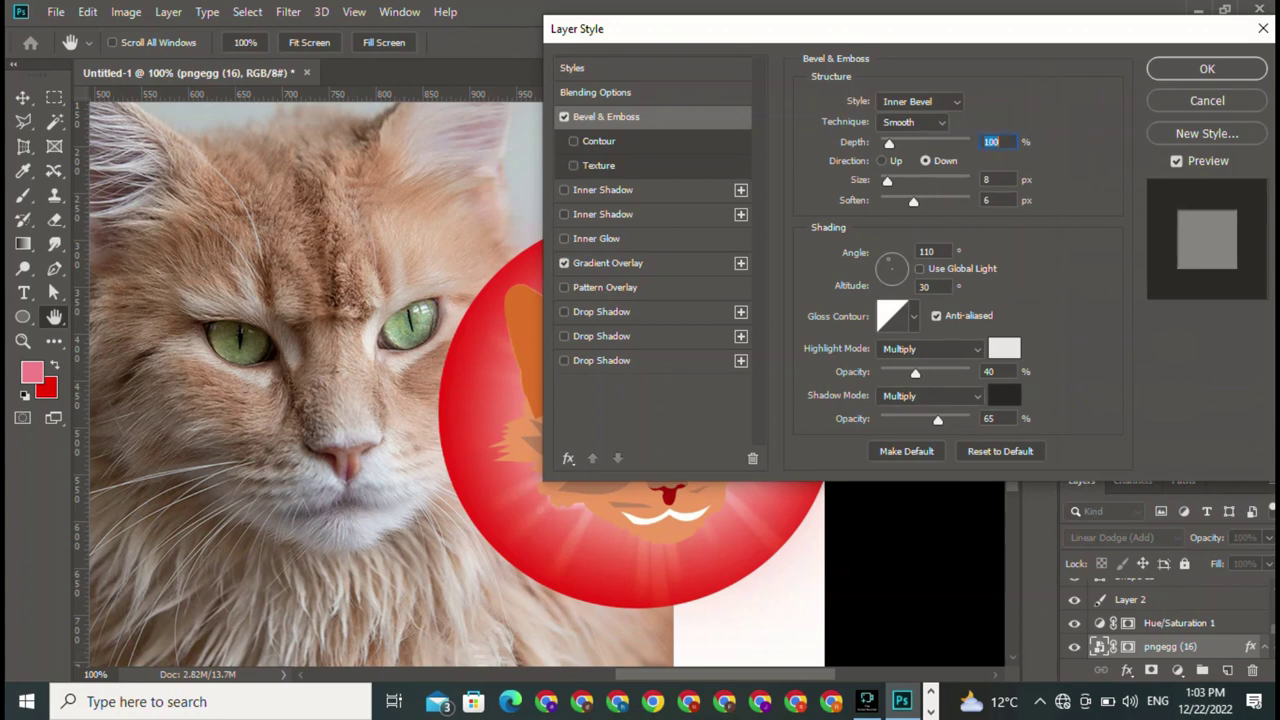
left_click(573, 141)
left_click(884, 108)
left_click(890, 182)
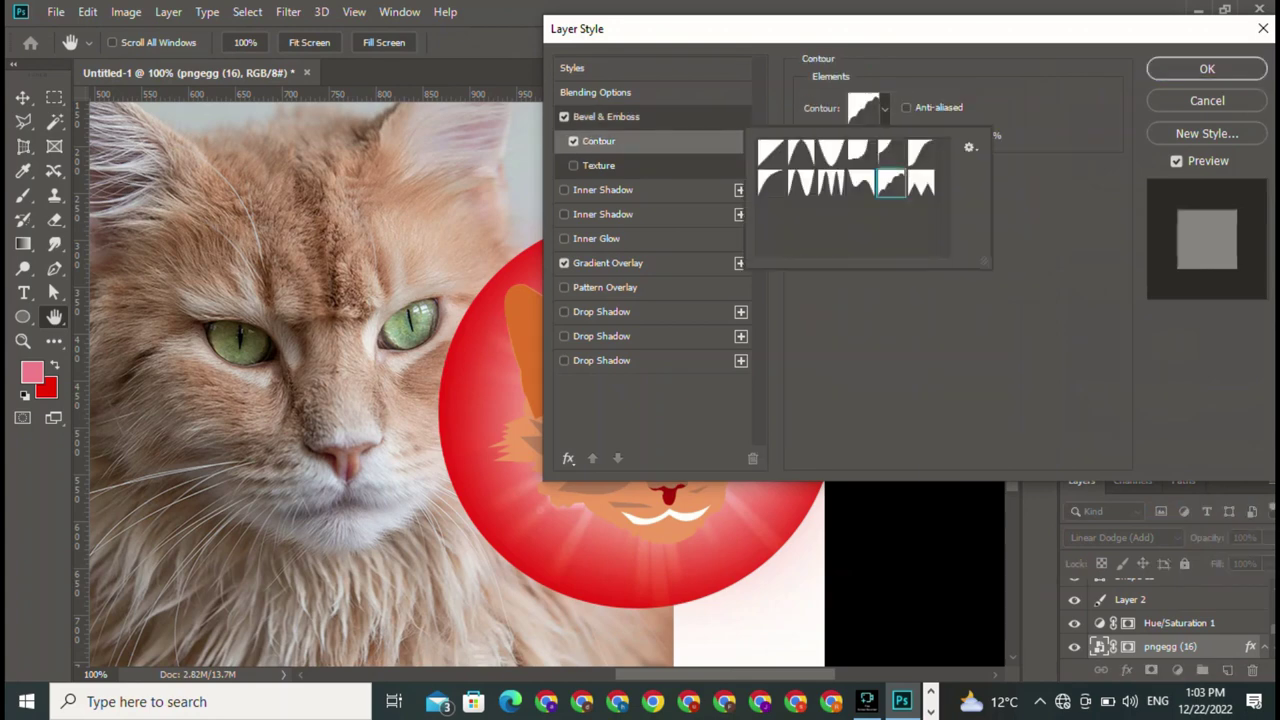
left_click(573, 165)
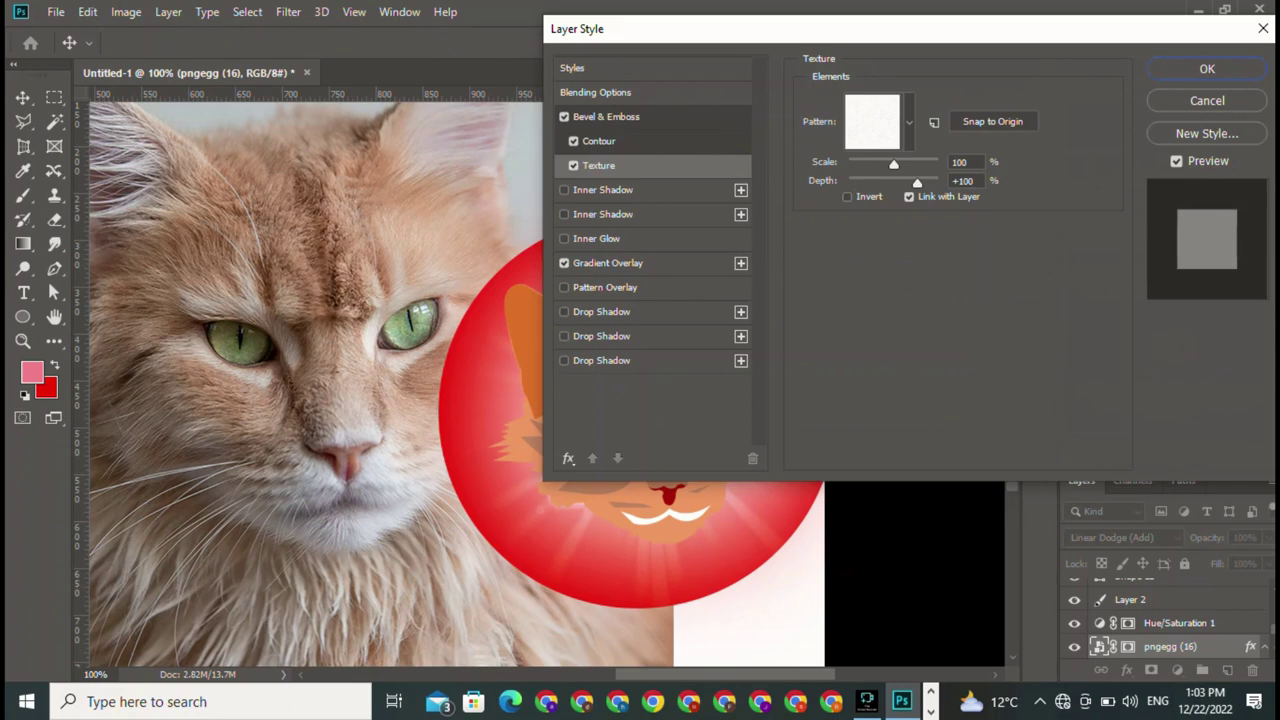
left_click(908, 121)
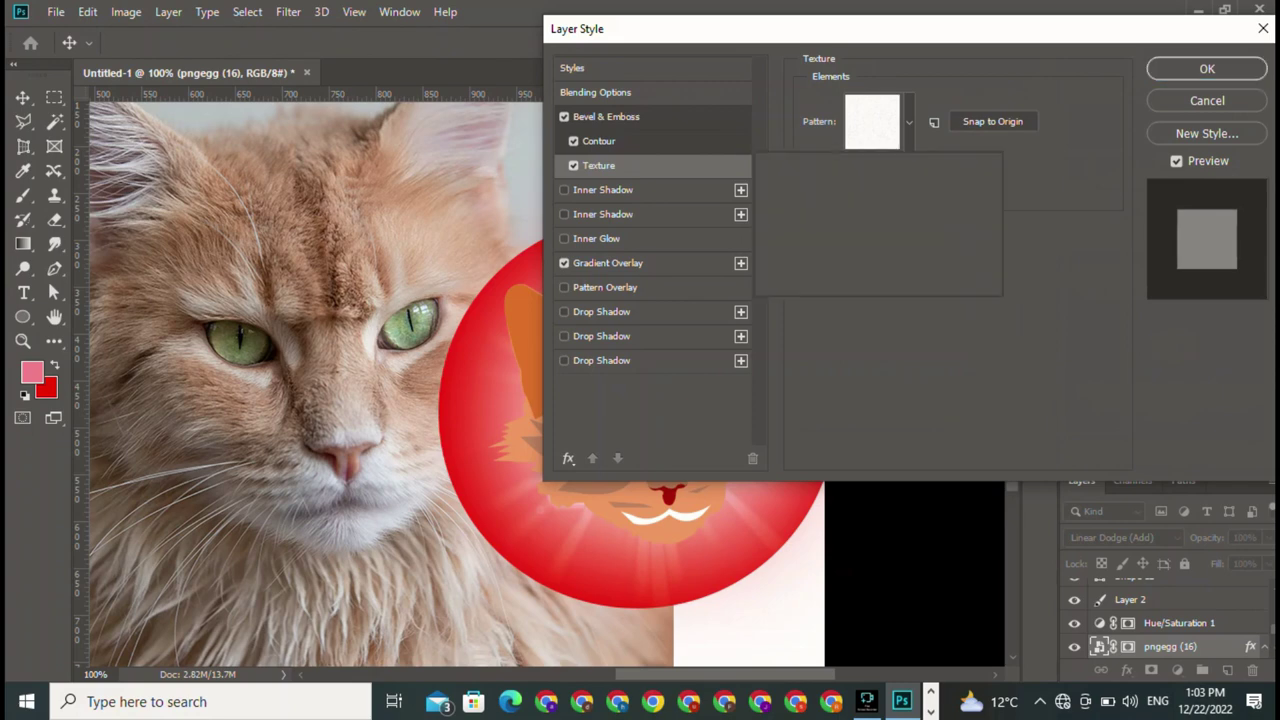
key("Escape")
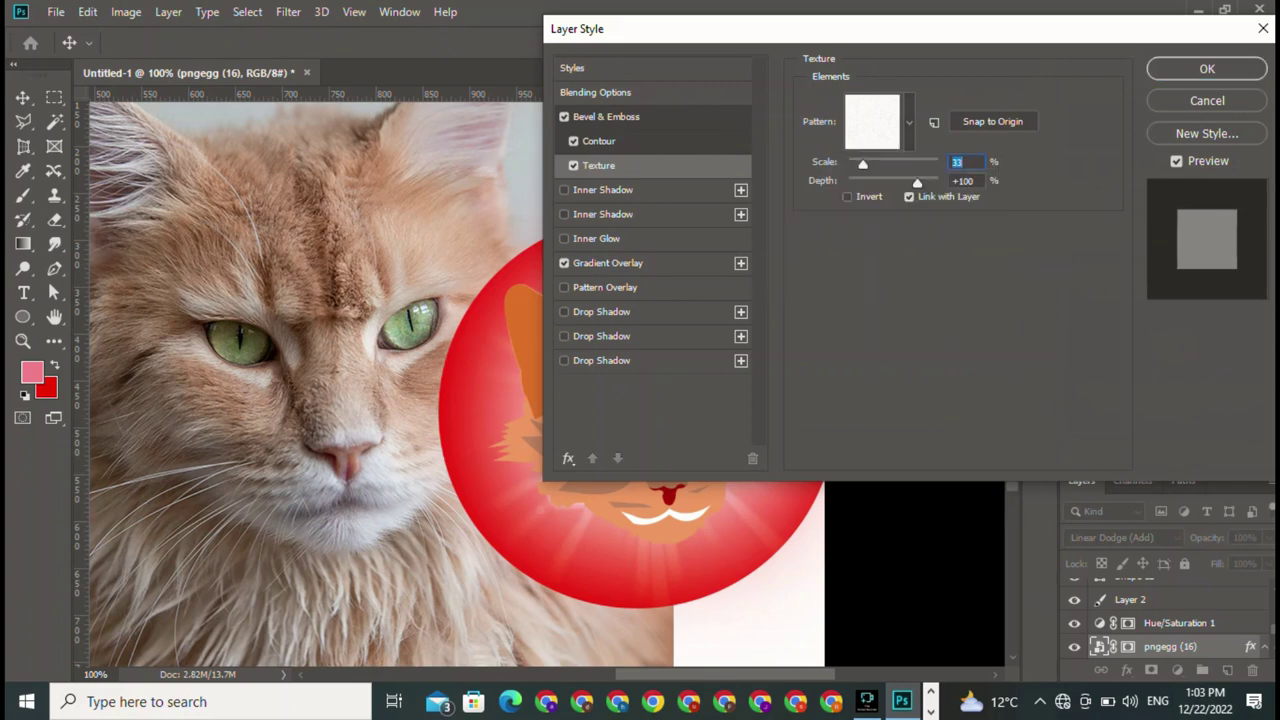
left_click(847, 196)
Set the bevel to Emboss style, Soften 4, with a stepped gloss contour
left_click(606, 116)
left_click(920, 101)
left_click(900, 143)
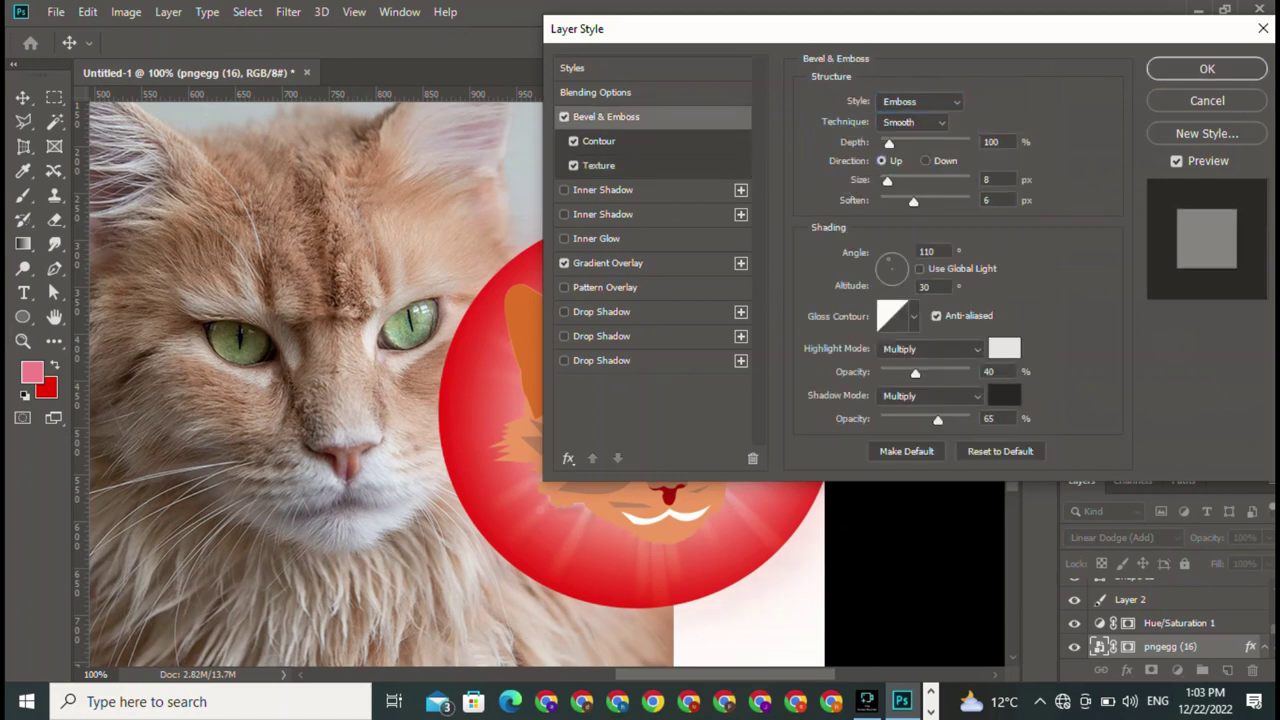
left_click_drag(913, 201, 901, 201)
left_click(913, 316)
left_click(920, 390)
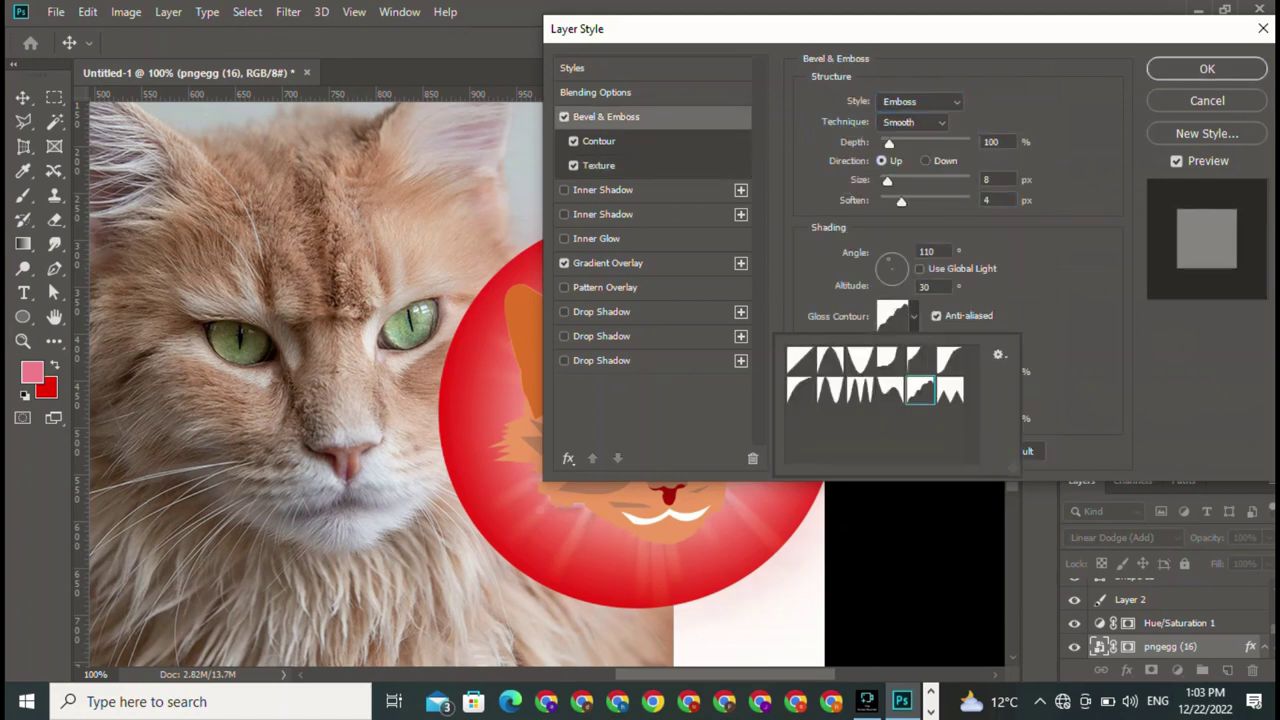
key("Return")
Make highlight and shadow Vivid Light in red (ff0000) at 74% and 88% opacity
left_click(935, 348)
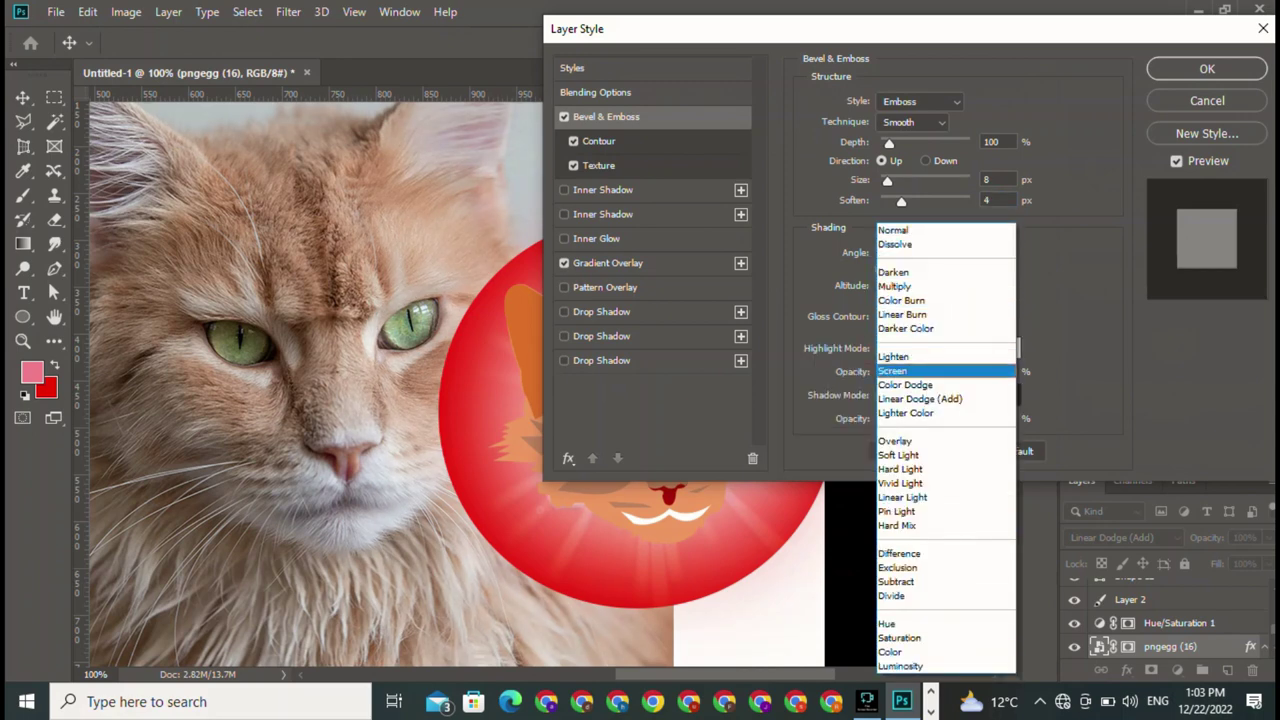
key("Return")
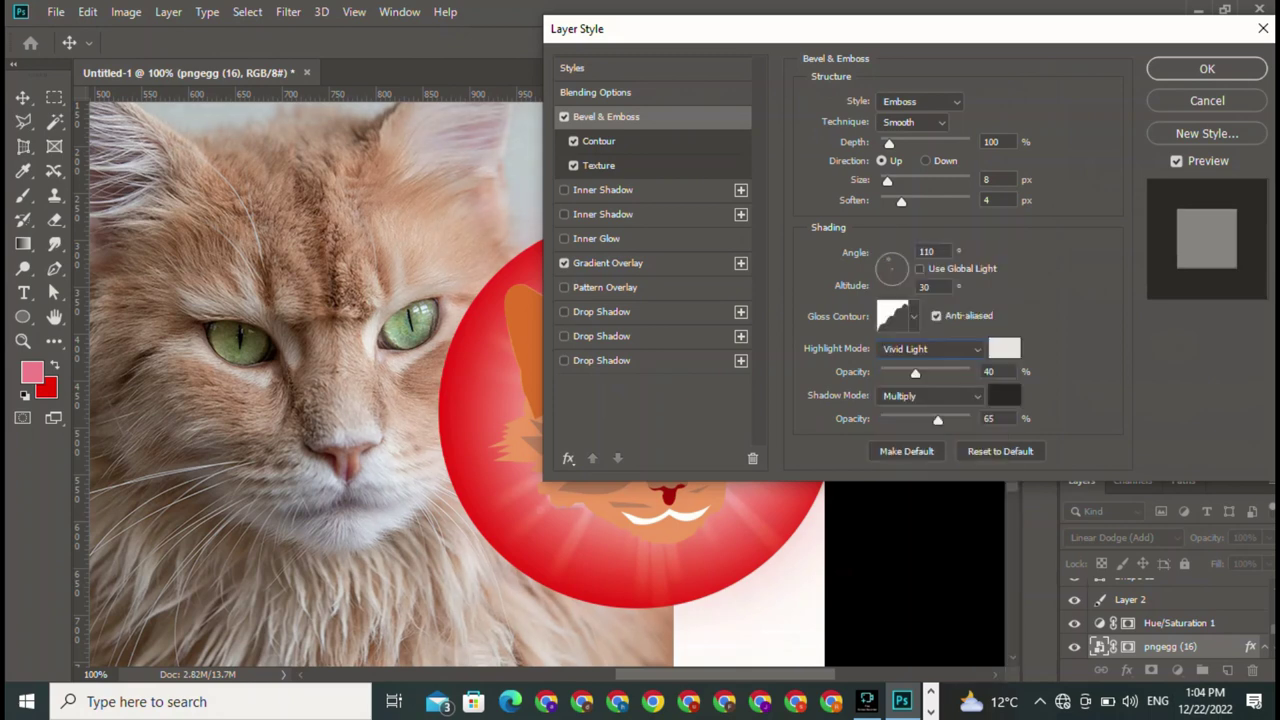
left_click_drag(915, 372, 946, 372)
left_click(930, 396)
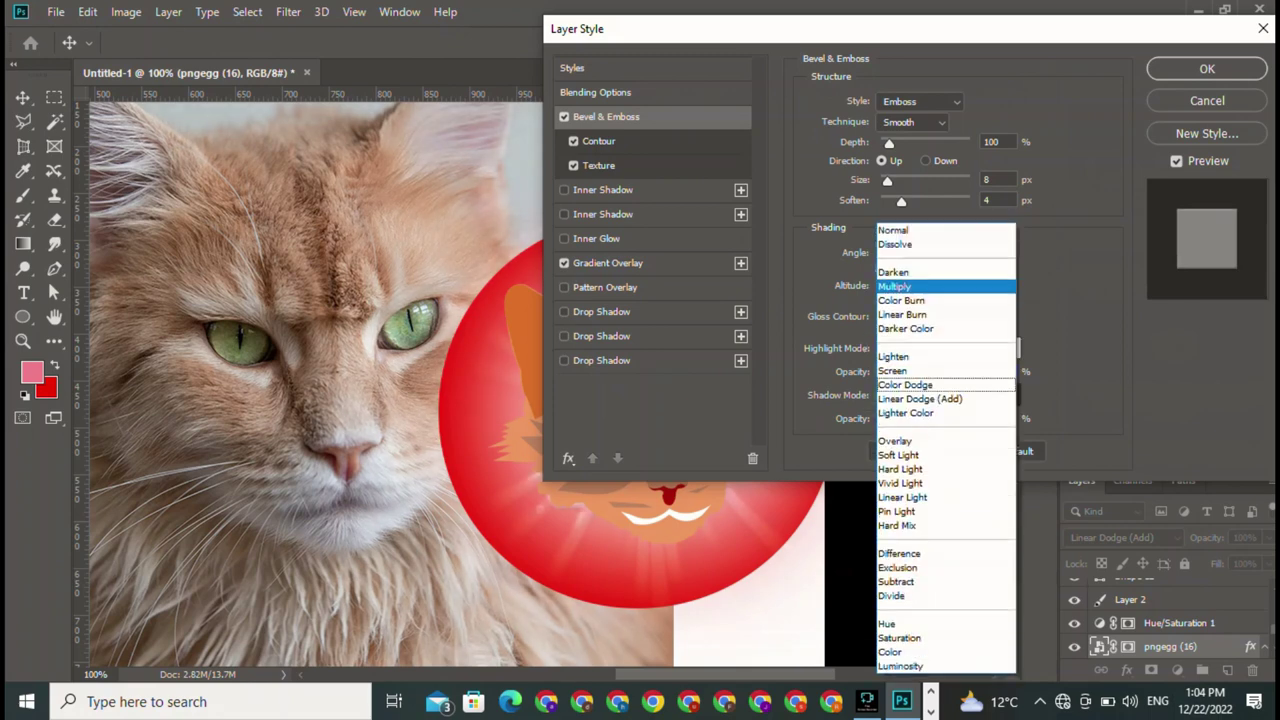
left_click(930, 486)
left_click_drag(937, 419, 958, 419)
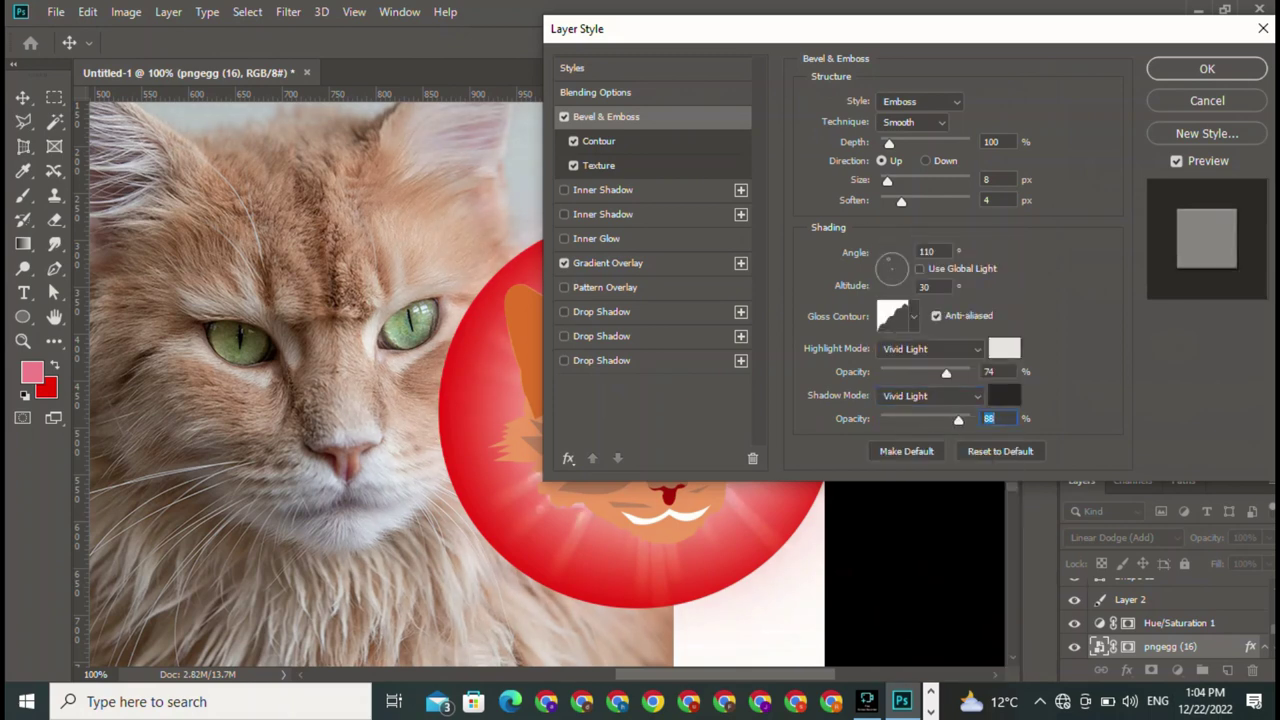
left_click(1004, 395)
type("ff0000")
left_click(1125, 268)
left_click(1004, 348)
type("ff0000")
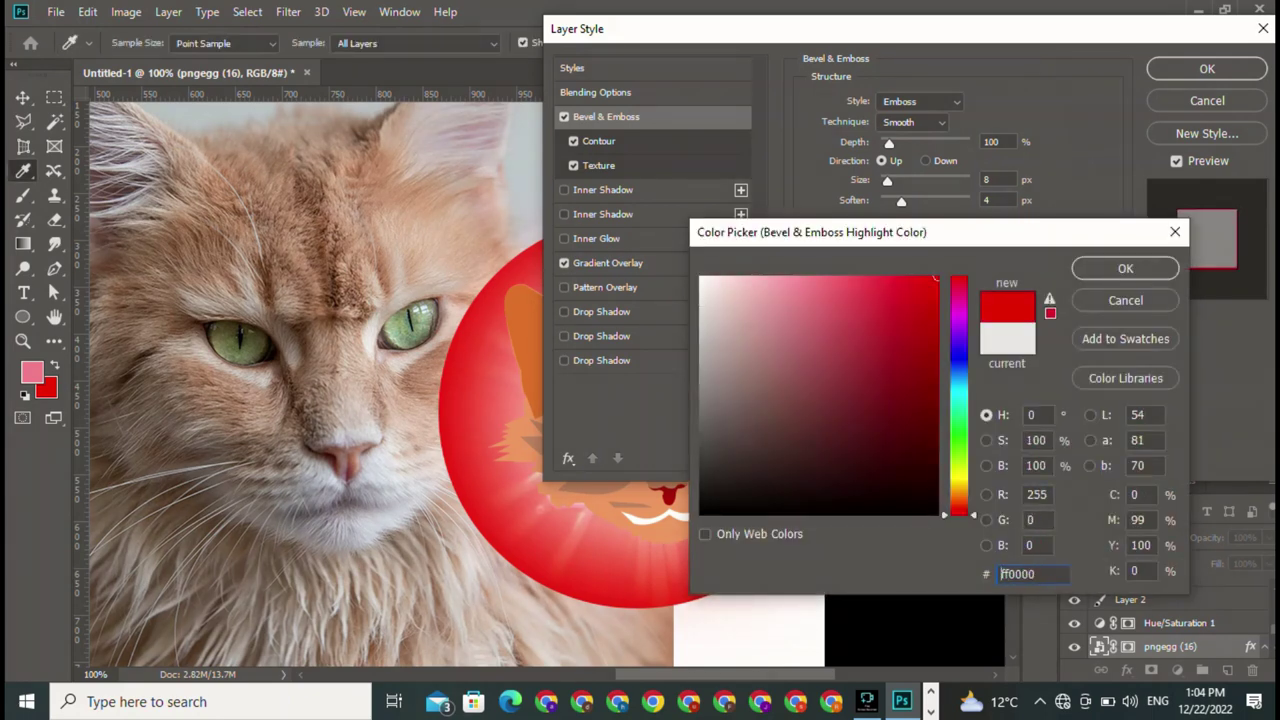
left_click(1125, 268)
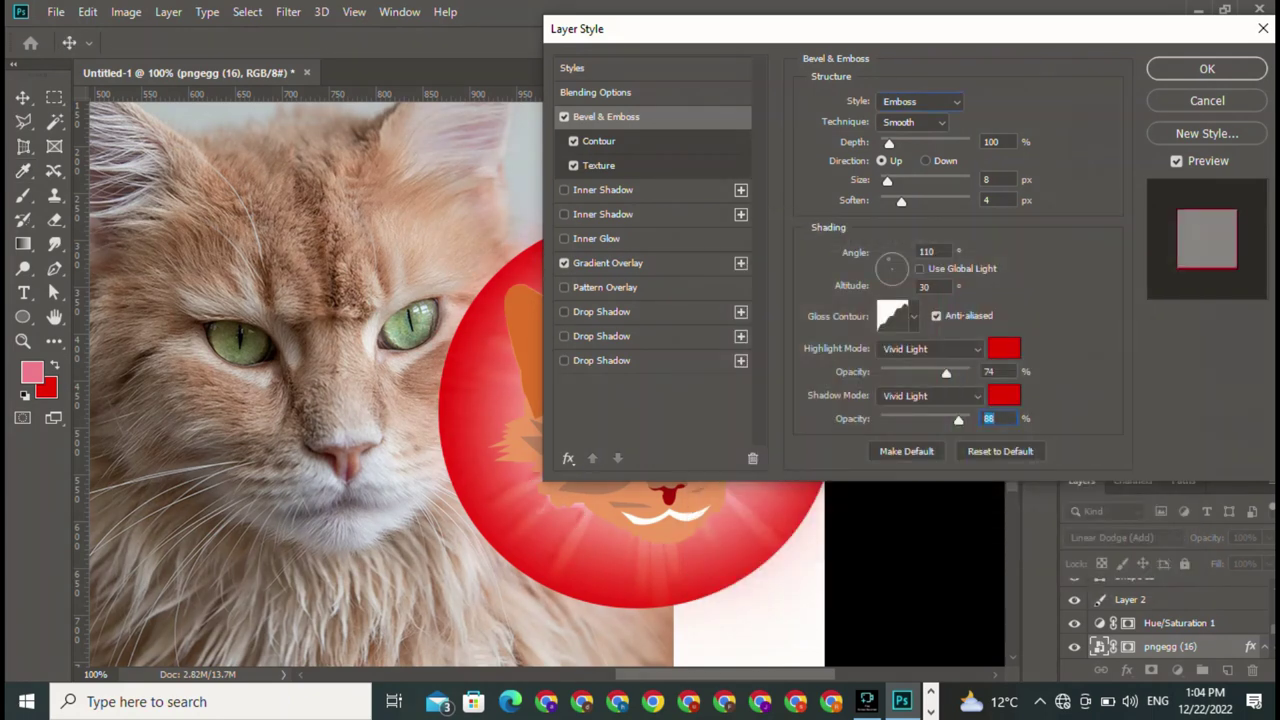
Switch the bevel style to Pillow Emboss, keeping the Smooth technique
left_click(920, 101)
left_click(905, 158)
left_click(913, 122)
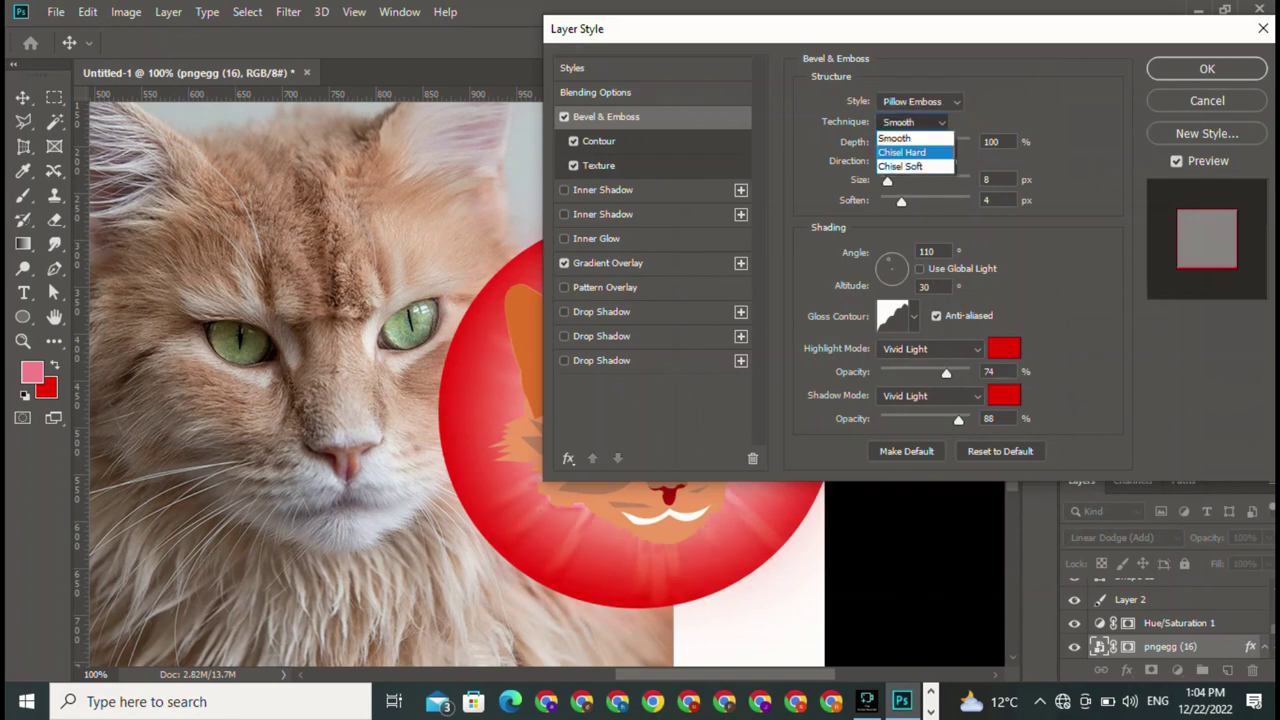
left_click(901, 152)
left_click(913, 122)
left_click(900, 166)
left_click(913, 122)
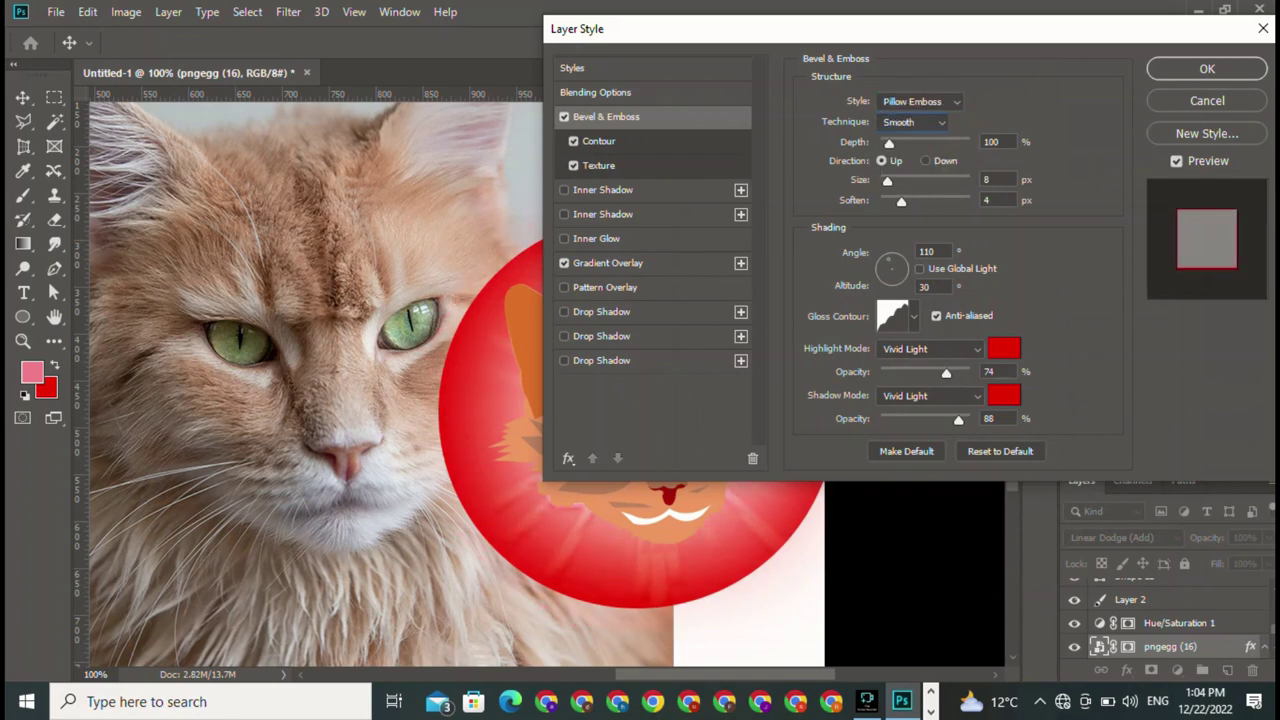
Review the Contour and Texture settings and choose a light texture pattern
left_click(599, 141)
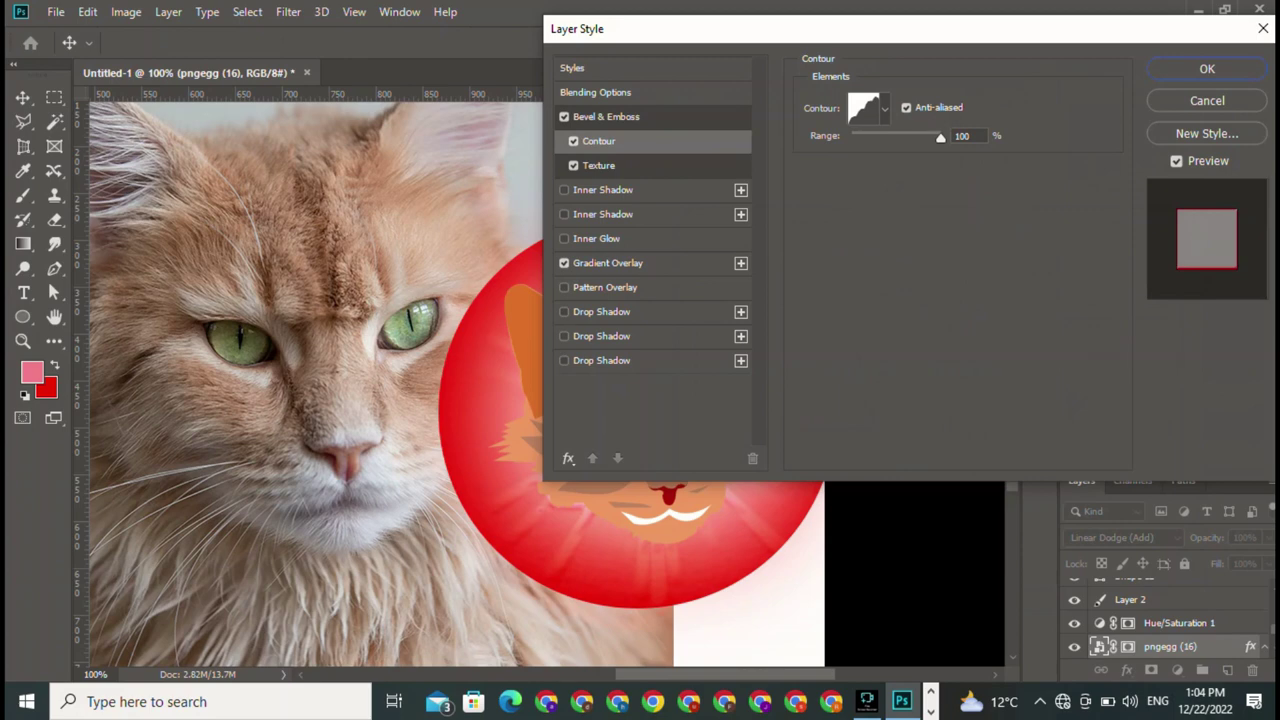
left_click(599, 165)
left_click(908, 121)
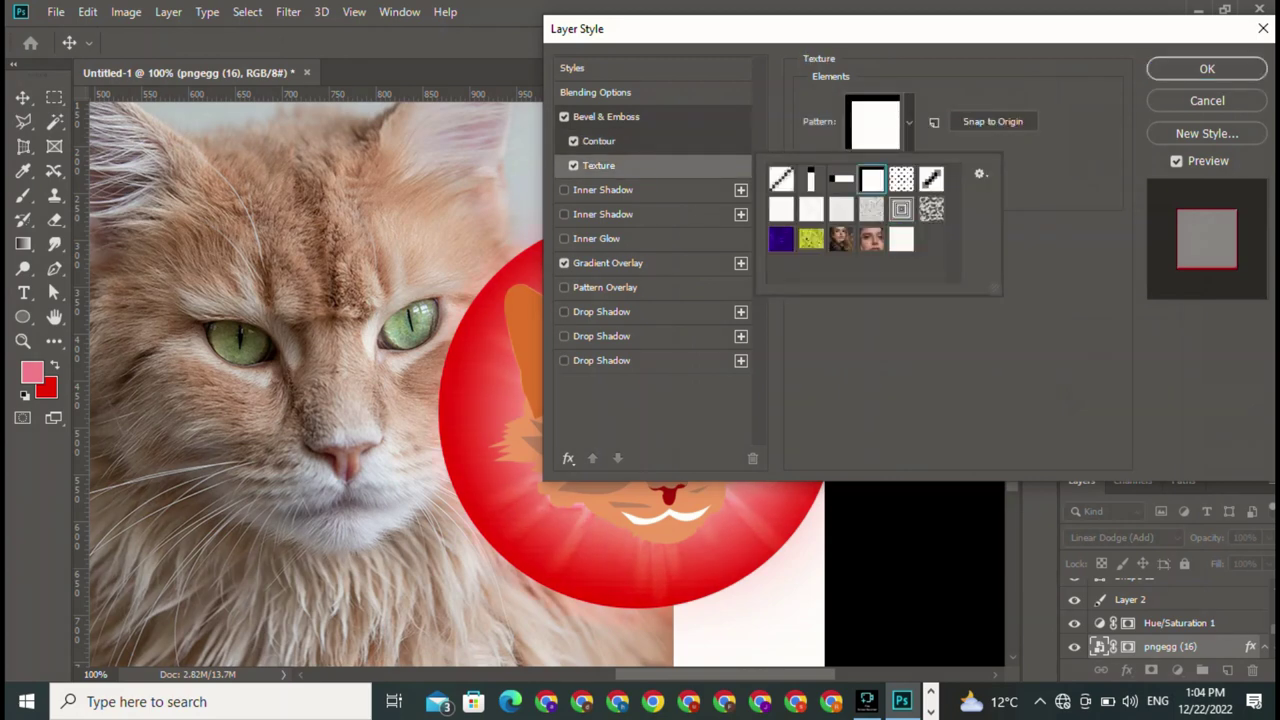
left_click(781, 178)
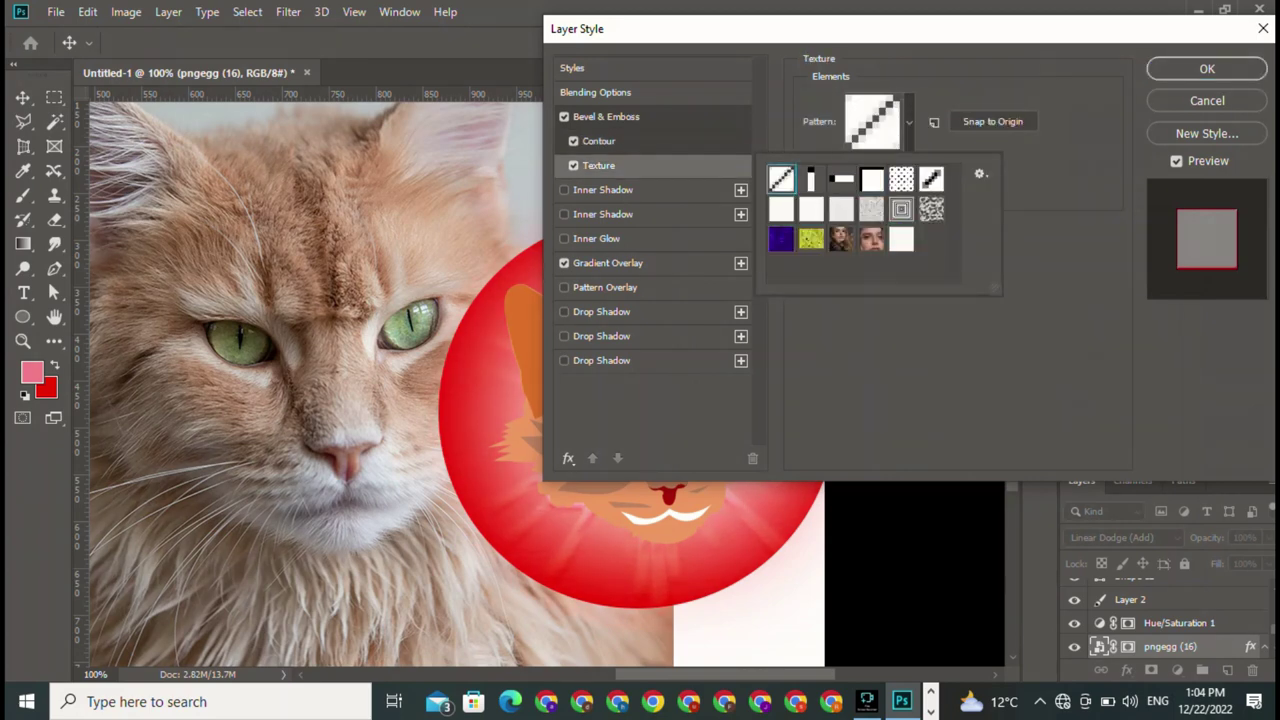
left_click(811, 208)
Preview several layer blend modes, apply Soft Light and close Layer Style
left_click(595, 92)
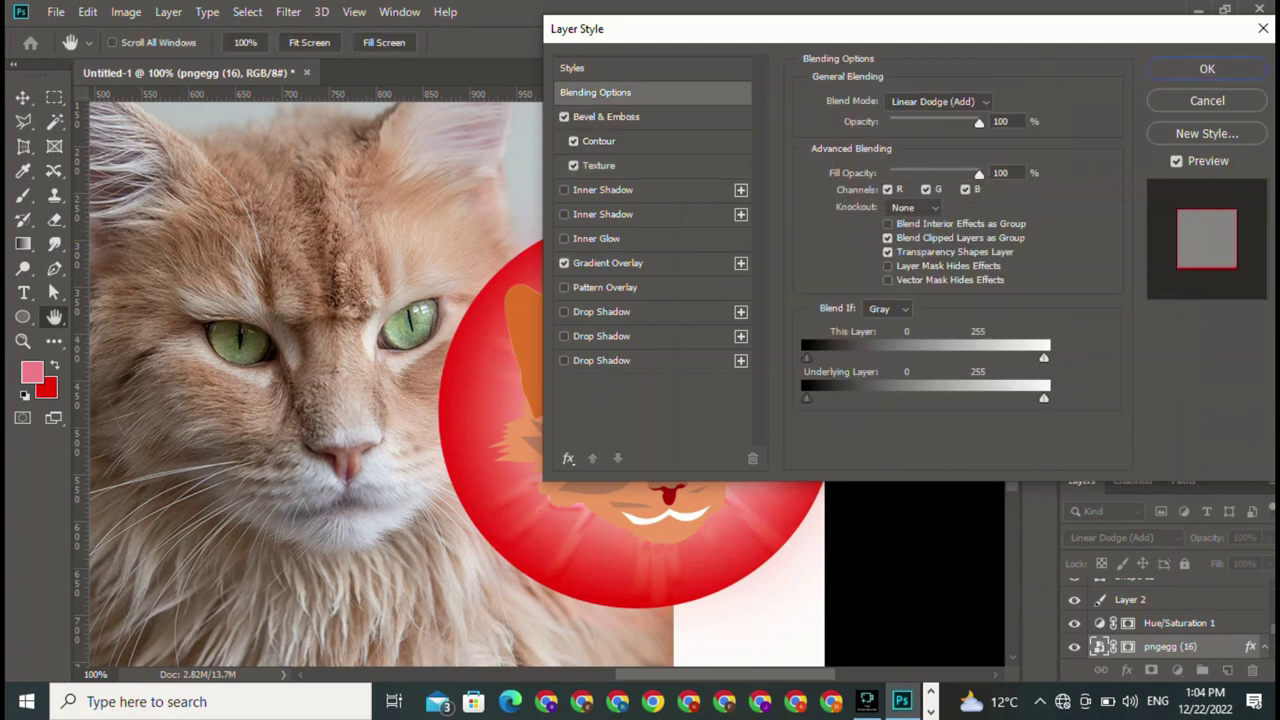
left_click(938, 101)
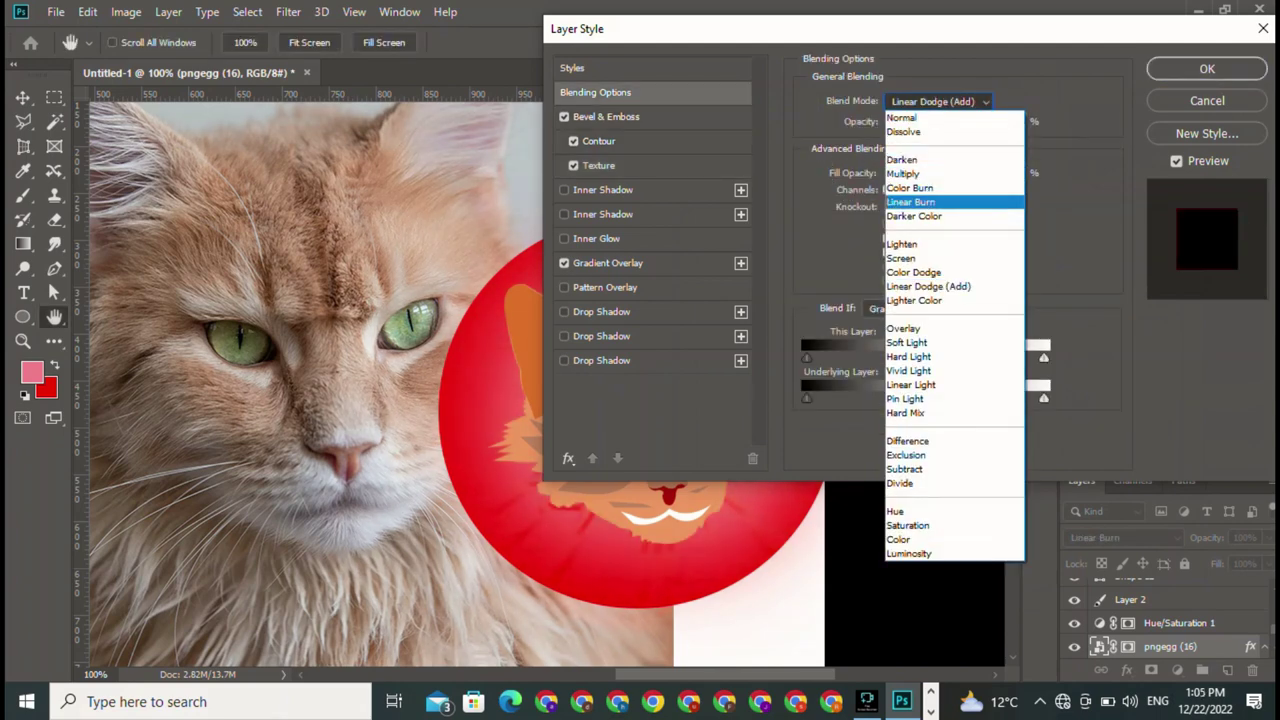
key("Down")
key("Up")
key("Up")
key("Down")
key("Down")
key("Down")
key("Down")
key("Down")
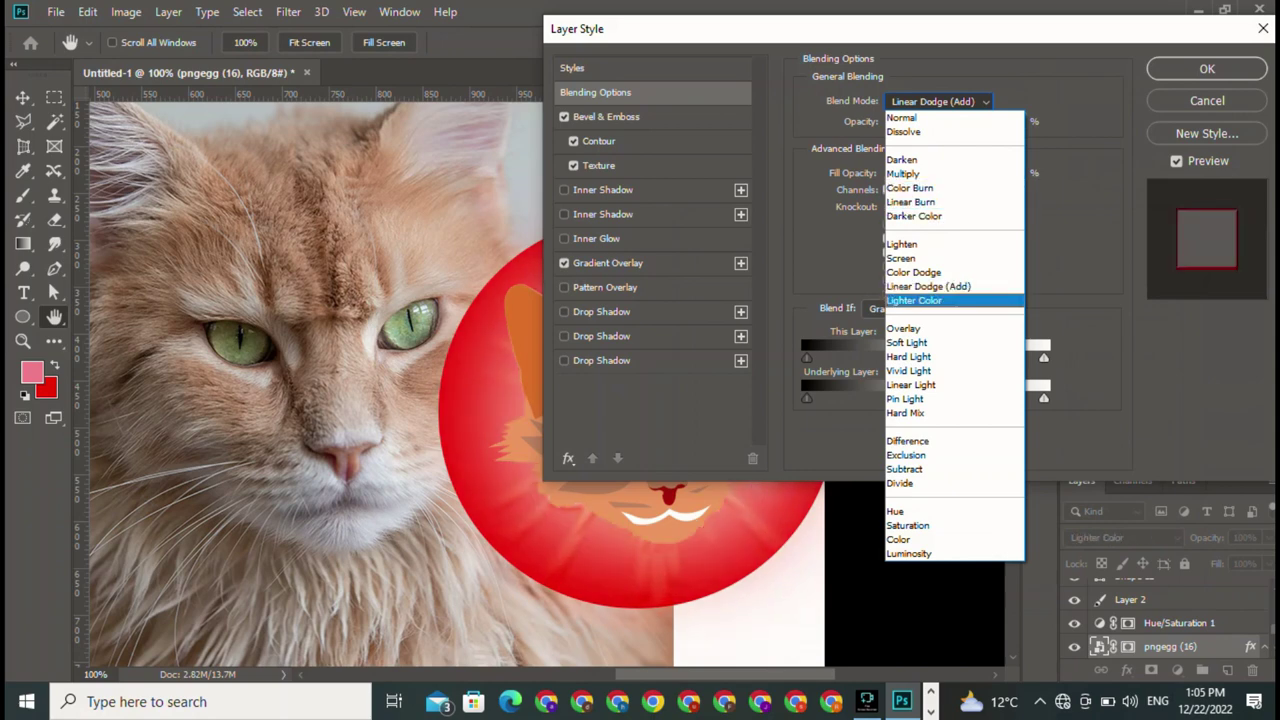
key("Down")
key("Down")
key("Return")
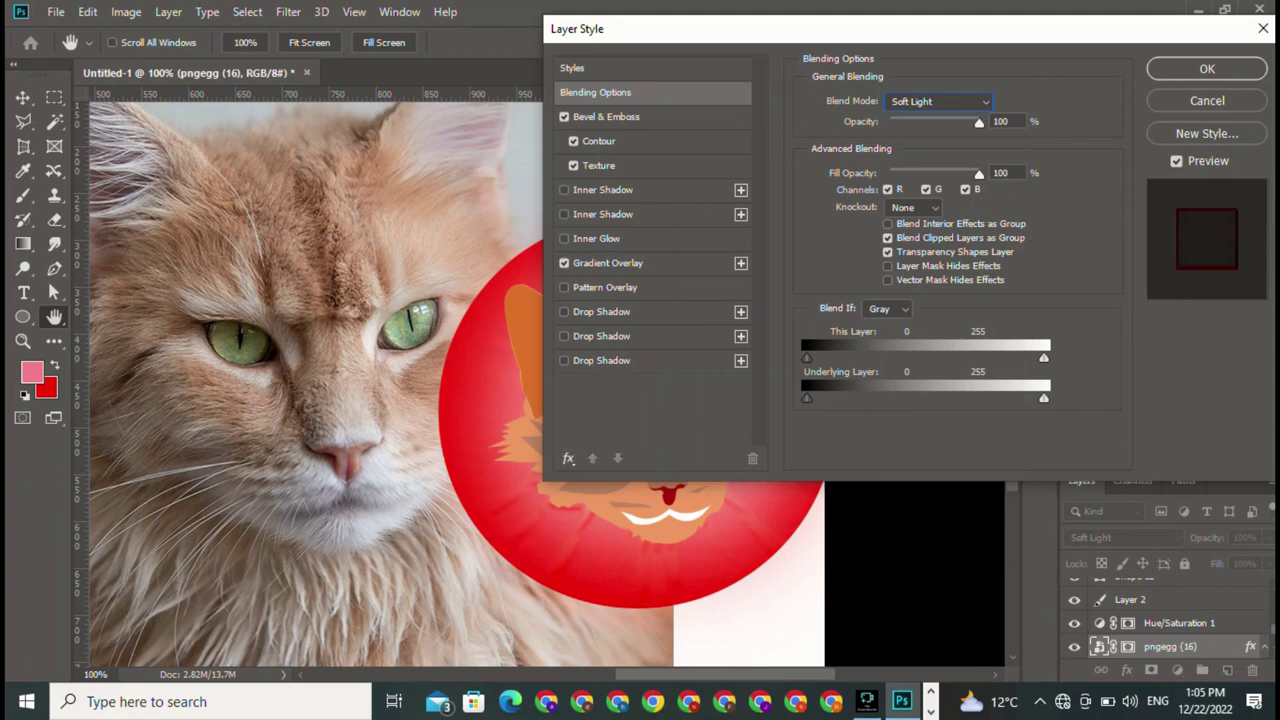
left_click(1207, 68)
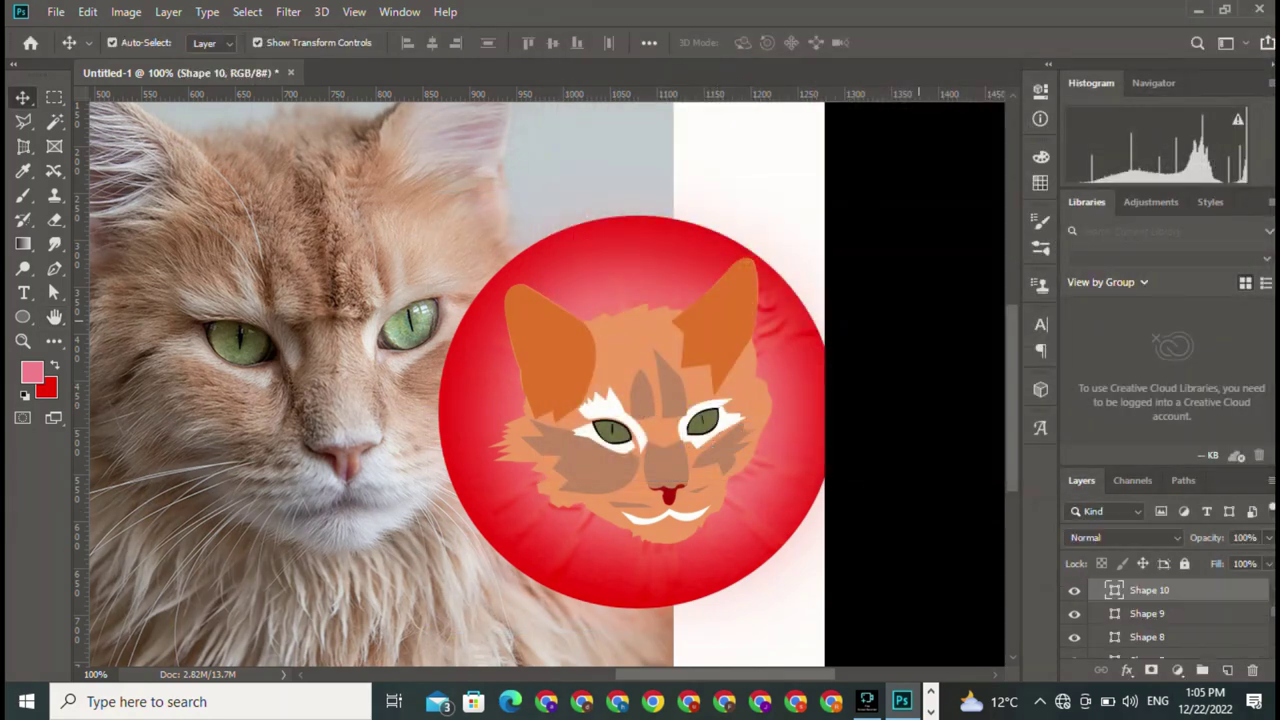
Reopen pngegg (16) Blending Options and set the blend mode to Vivid Light
left_click(1180, 592)
right_click(1180, 592)
left_click(981, 27)
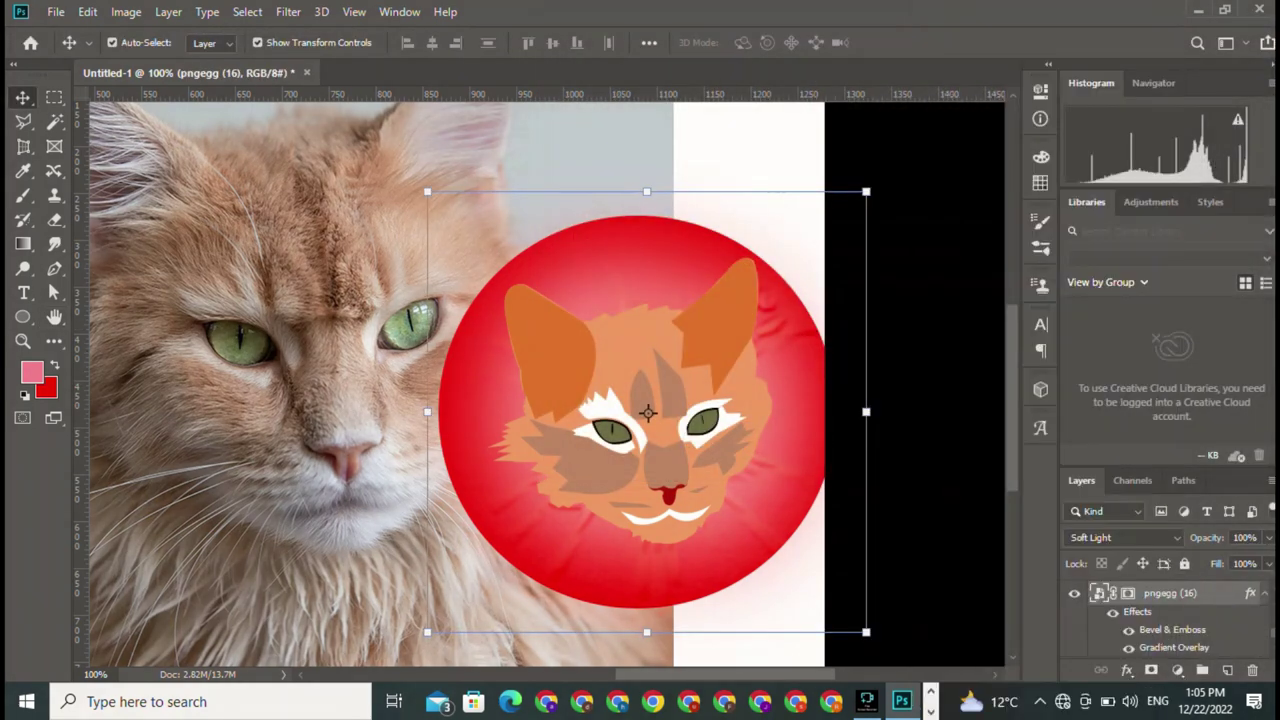
left_click(940, 101)
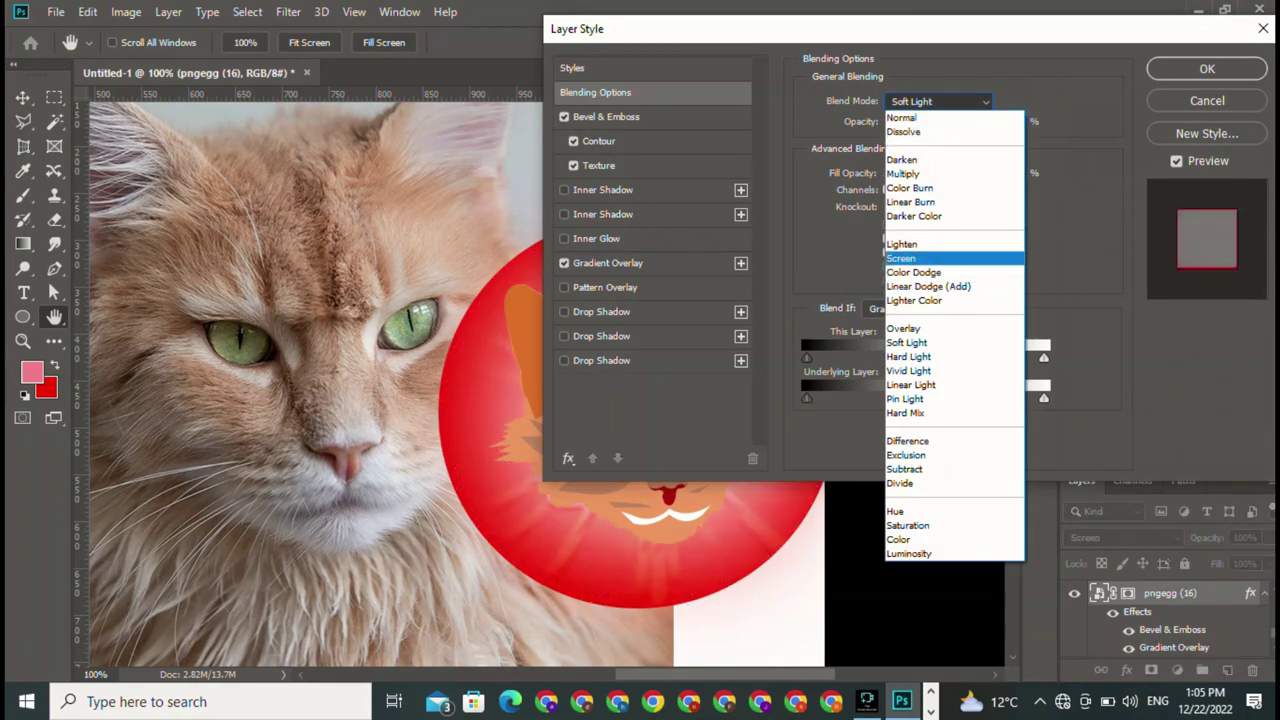
key("Down")
key("Down")
key("Down")
key("Down")
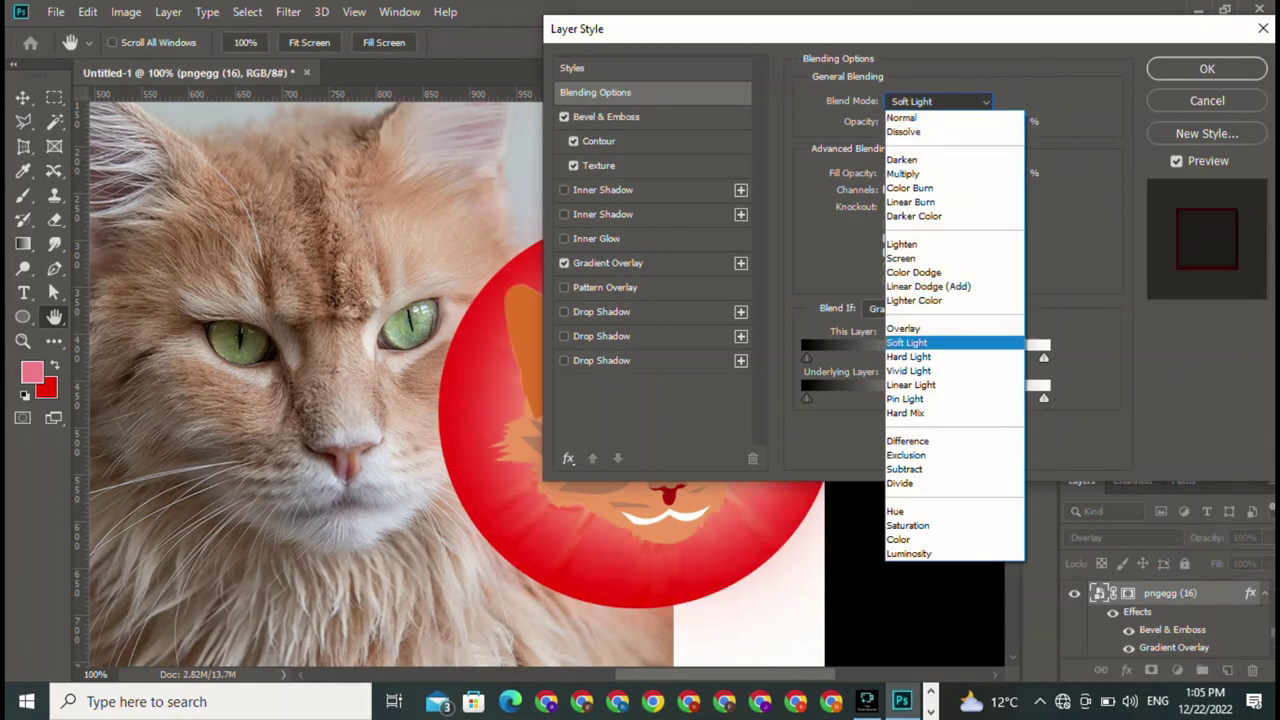
key("Down")
key("Down")
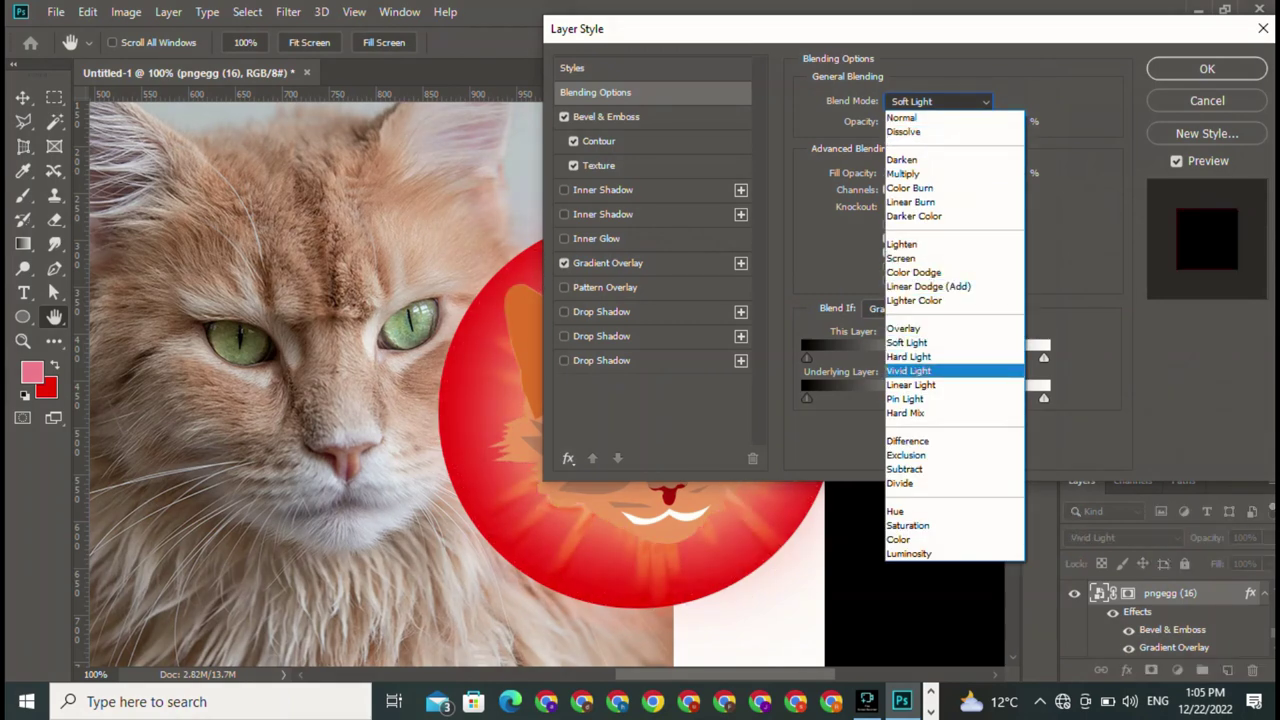
key("Down")
key("Down")
key("Up")
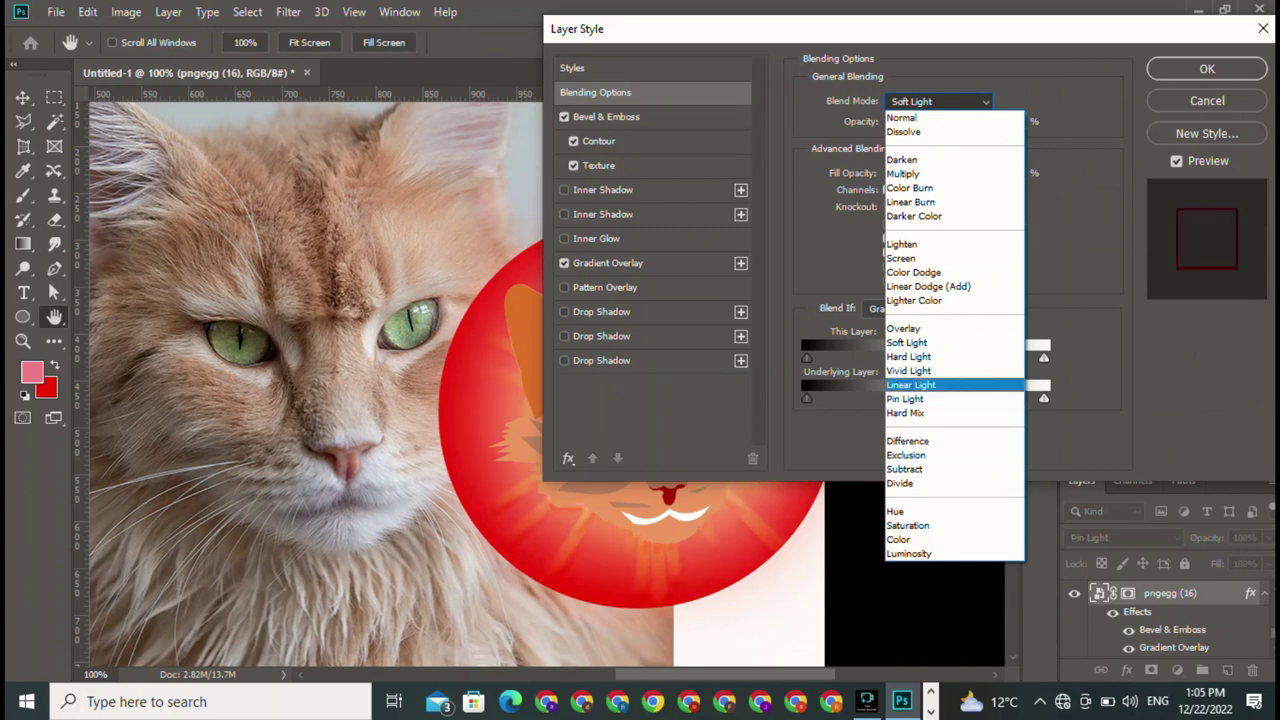
key("Up")
key("Return")
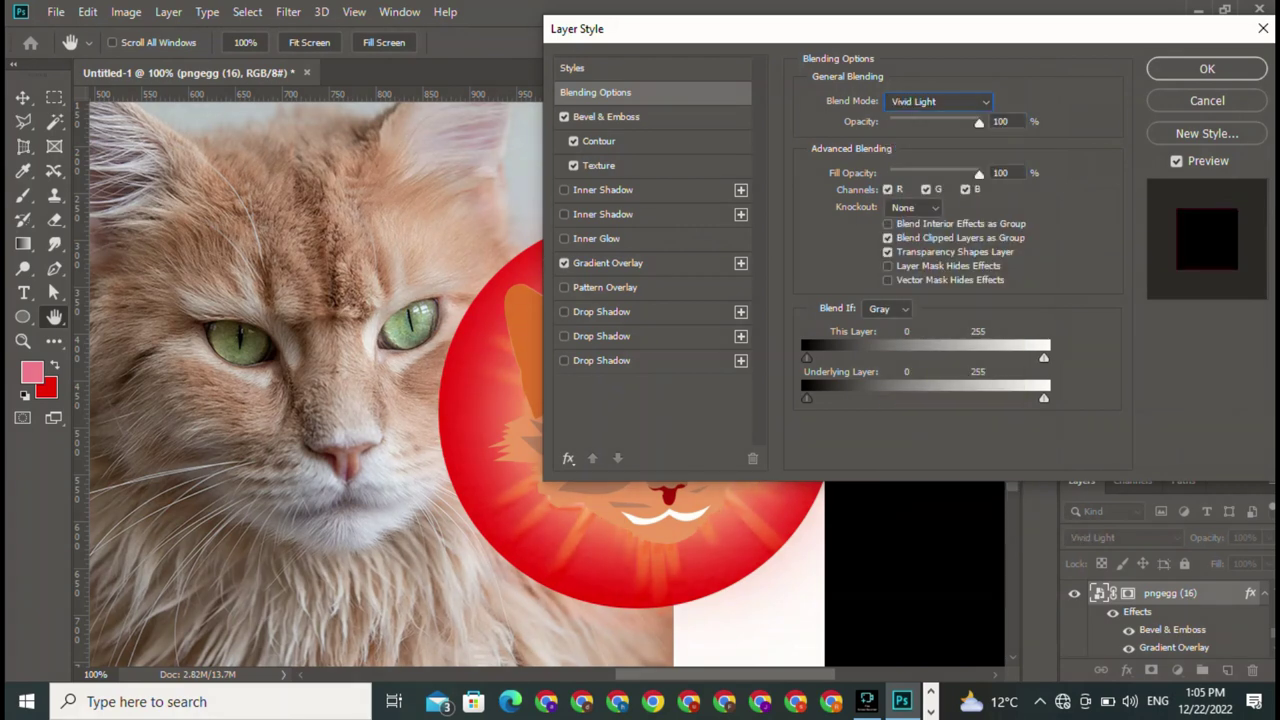
Set Blend If to Green, Knockout to Shallow, and adjust the fill opacity
key("Down")
key("Down")
Compare Linear Light, Overlay and other blend modes, then apply Linear Burn
key("Down")
key("Return")
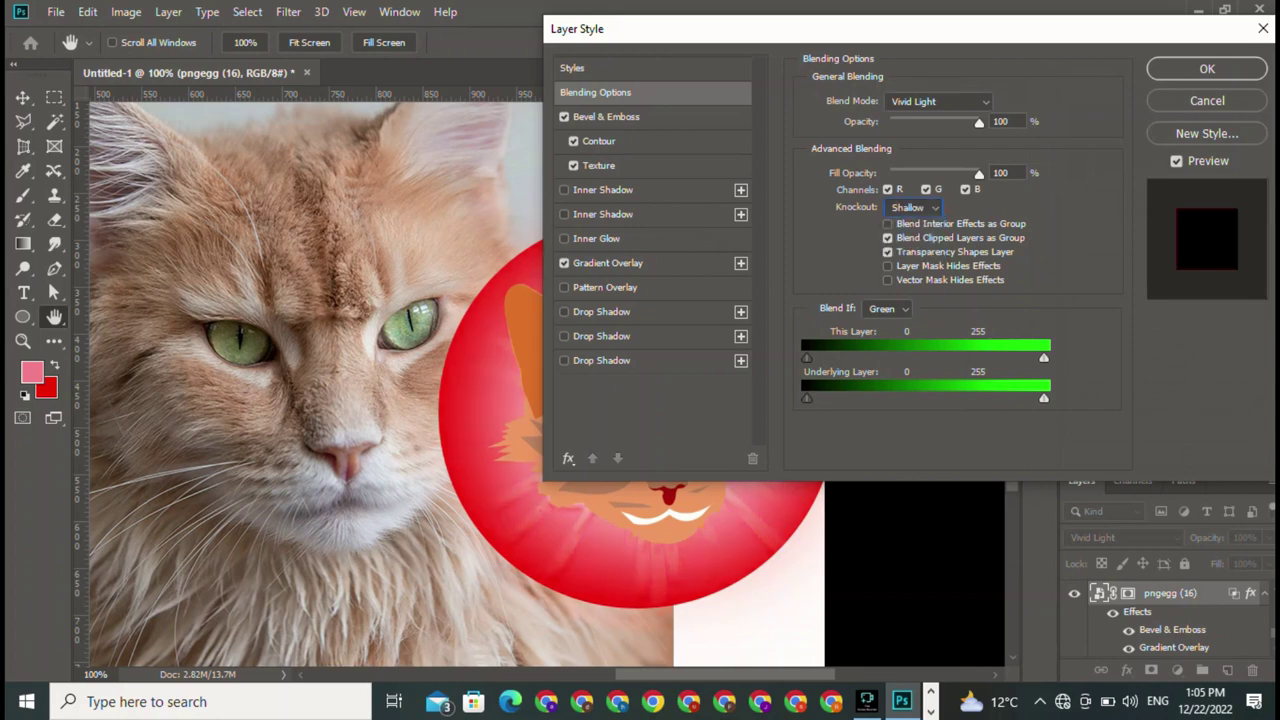
key("space")
type("14100")
key("alt+Down")
key("Down")
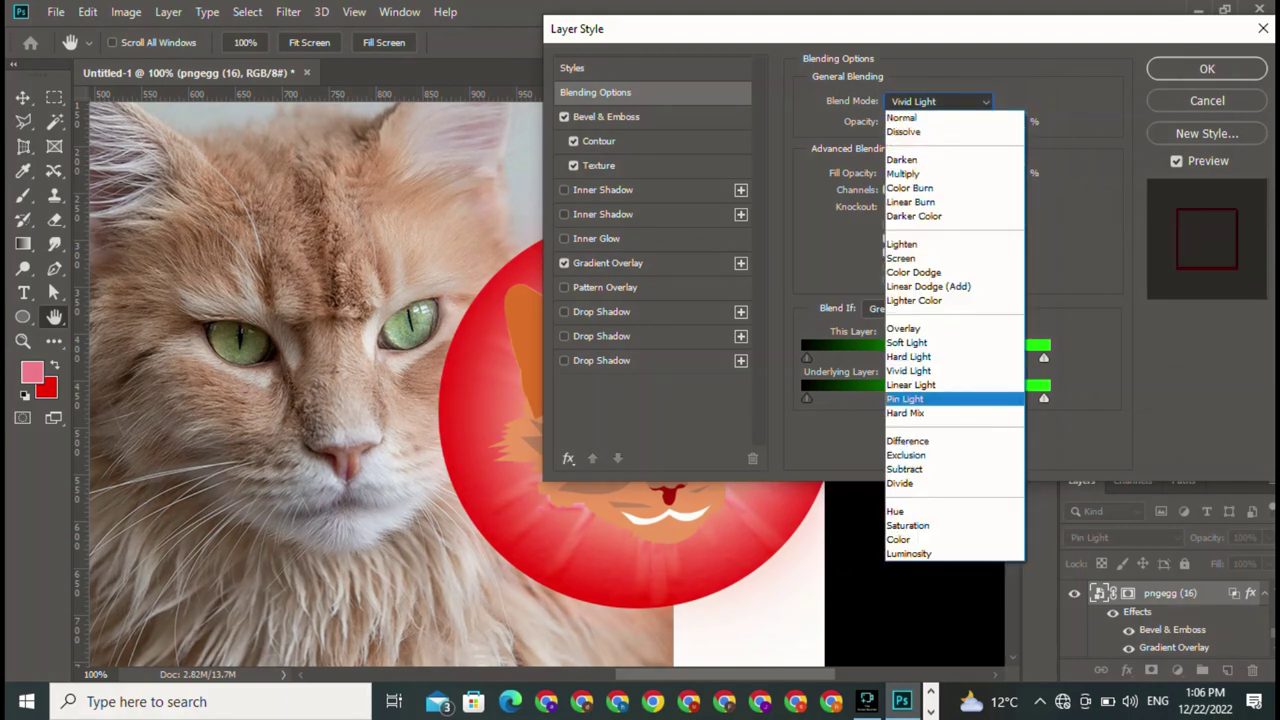
key("Up")
key("Down")
key("Down")
key("Down")
key("Down")
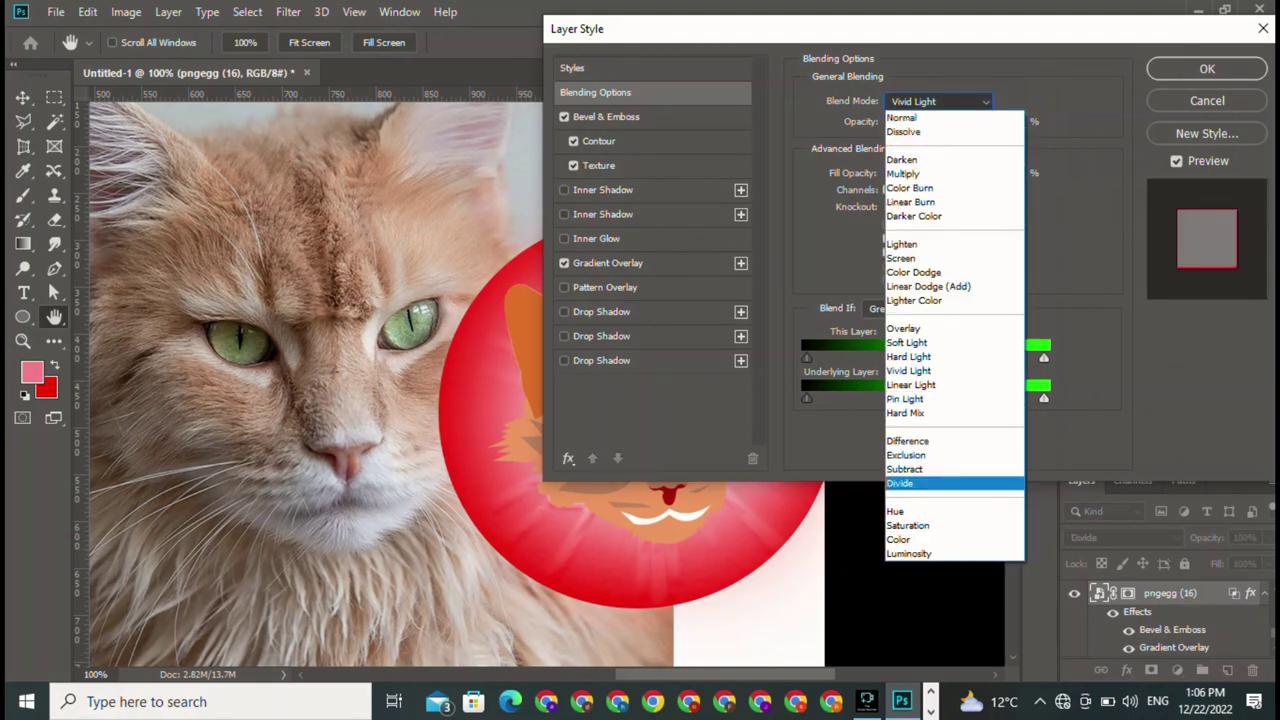
key("Down")
key("Down")
key("Down")
key("Down")
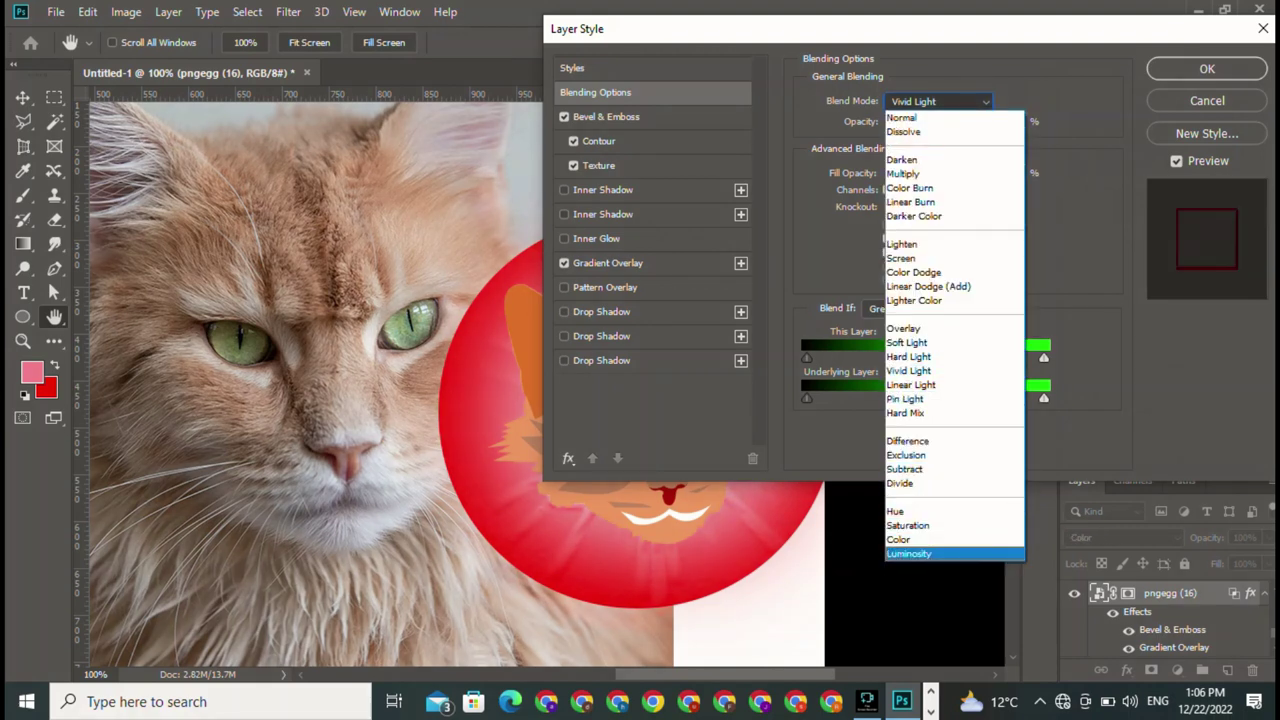
key("Up")
key("Up")
key("Up")
key("Up")
key("Up")
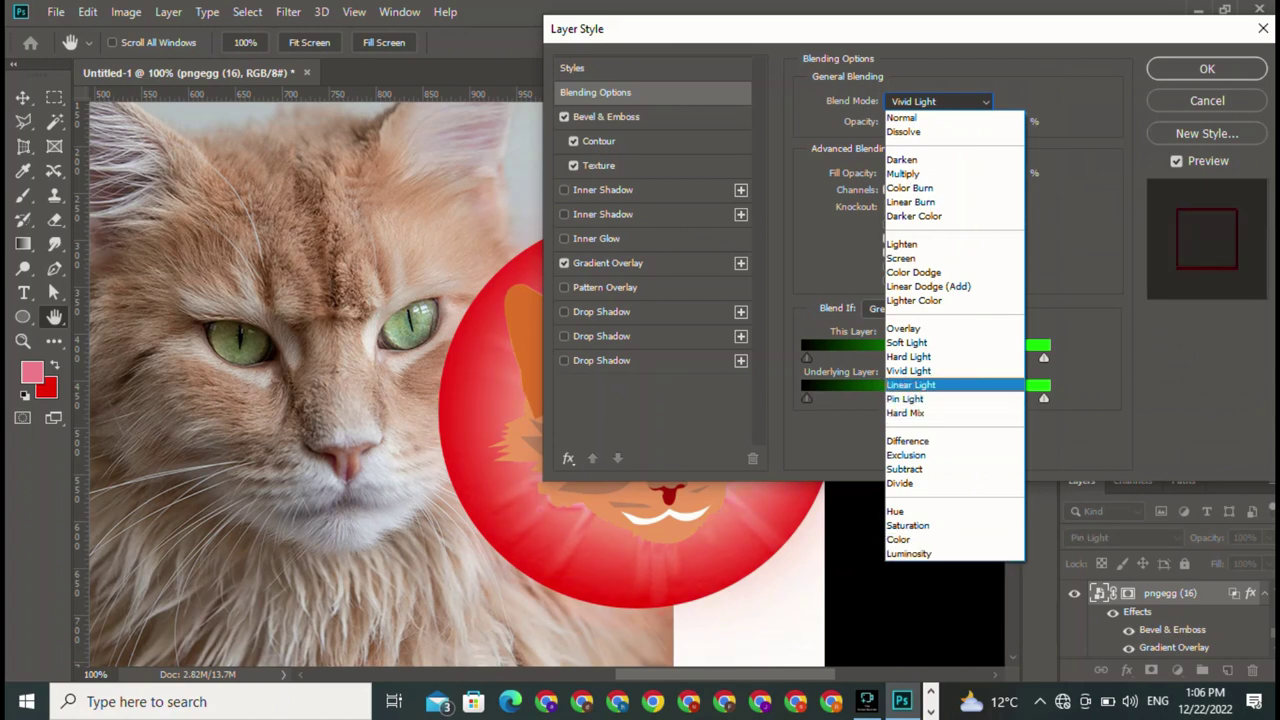
key("Up")
key("Up")
key("Up")
key("Up")
key("Up")
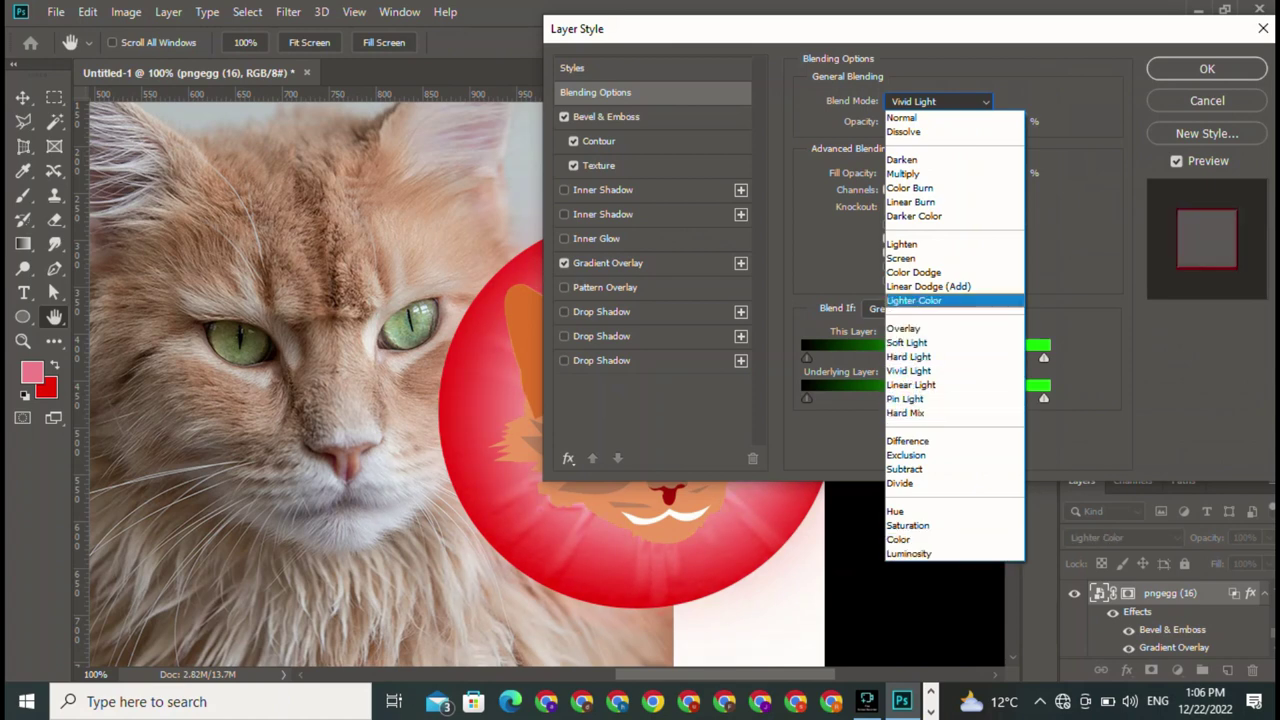
key("Up")
key("Up")
key("Up")
key("Up")
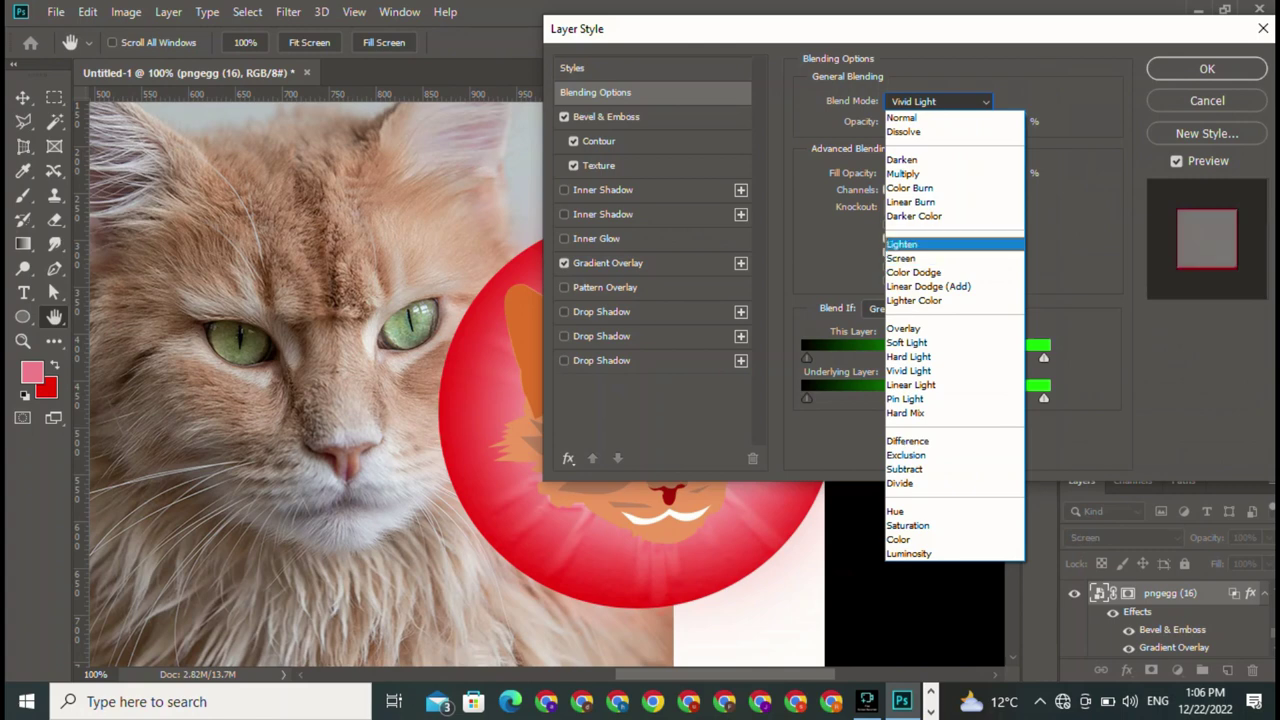
key("Up")
key("Up")
key("Return")
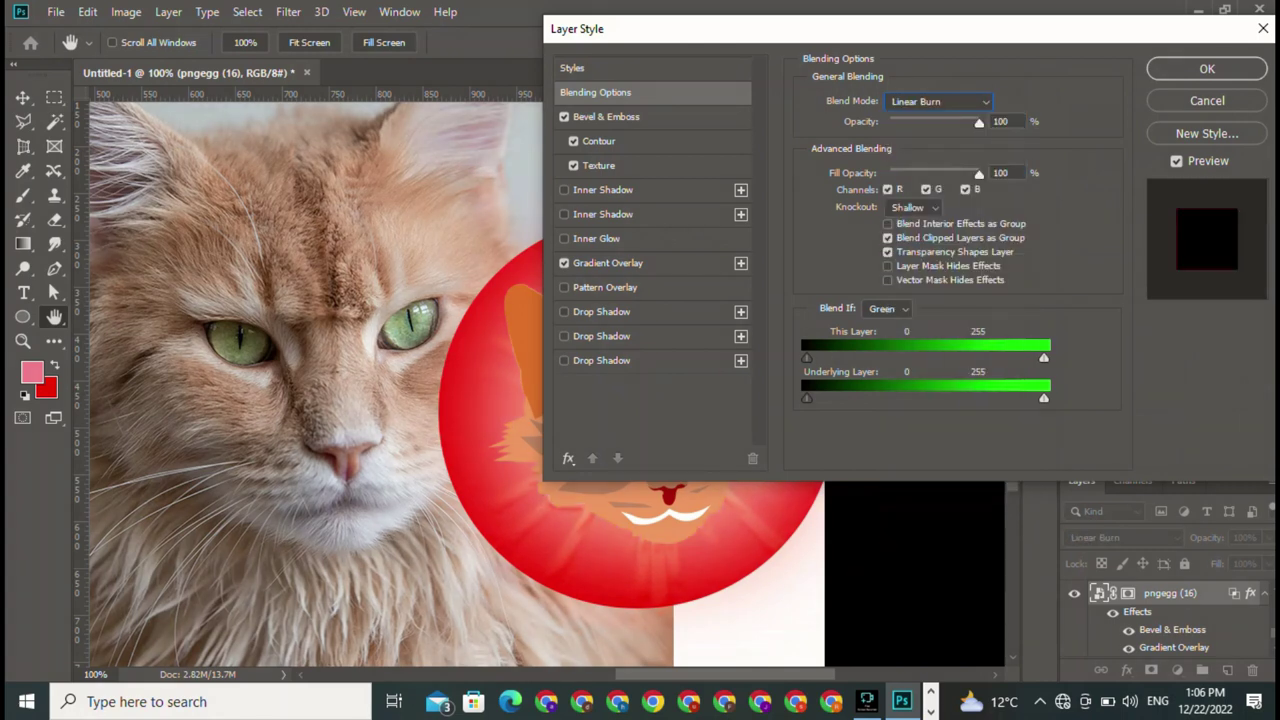
Enable Pattern Overlay using the plain white pattern, Vivid Light blending and 845% scale
left_click(607, 262)
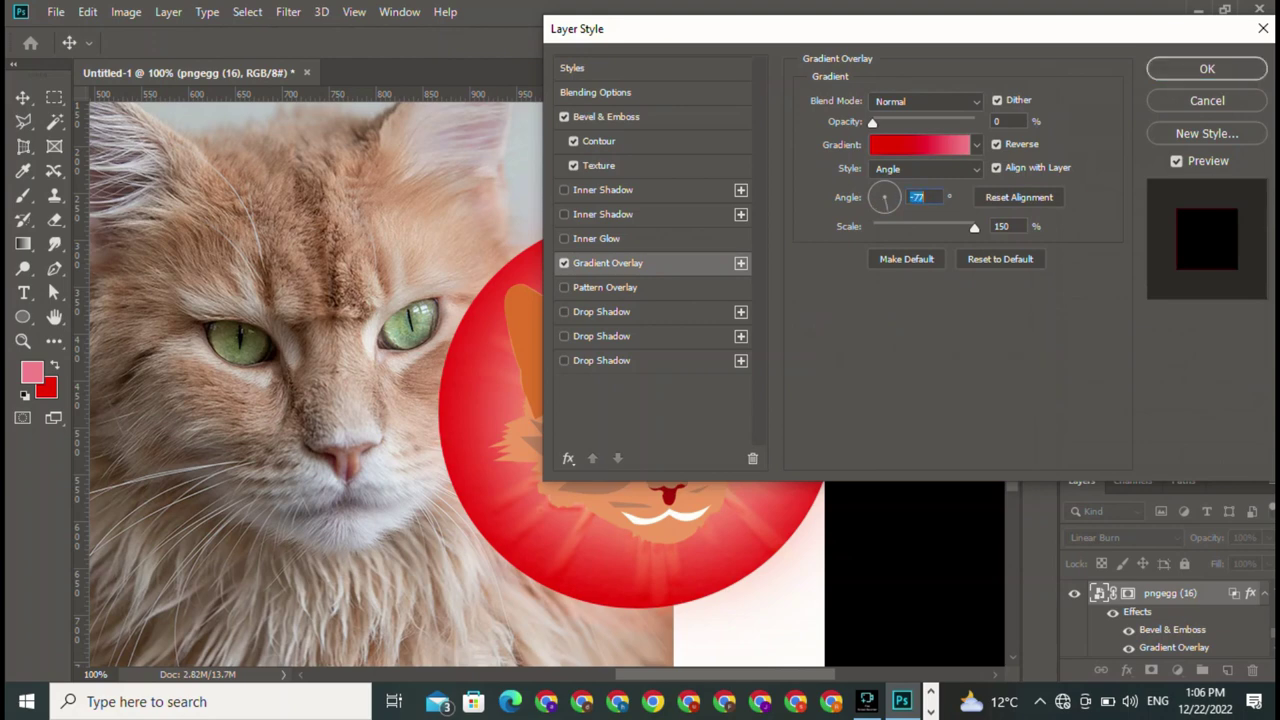
left_click(605, 287)
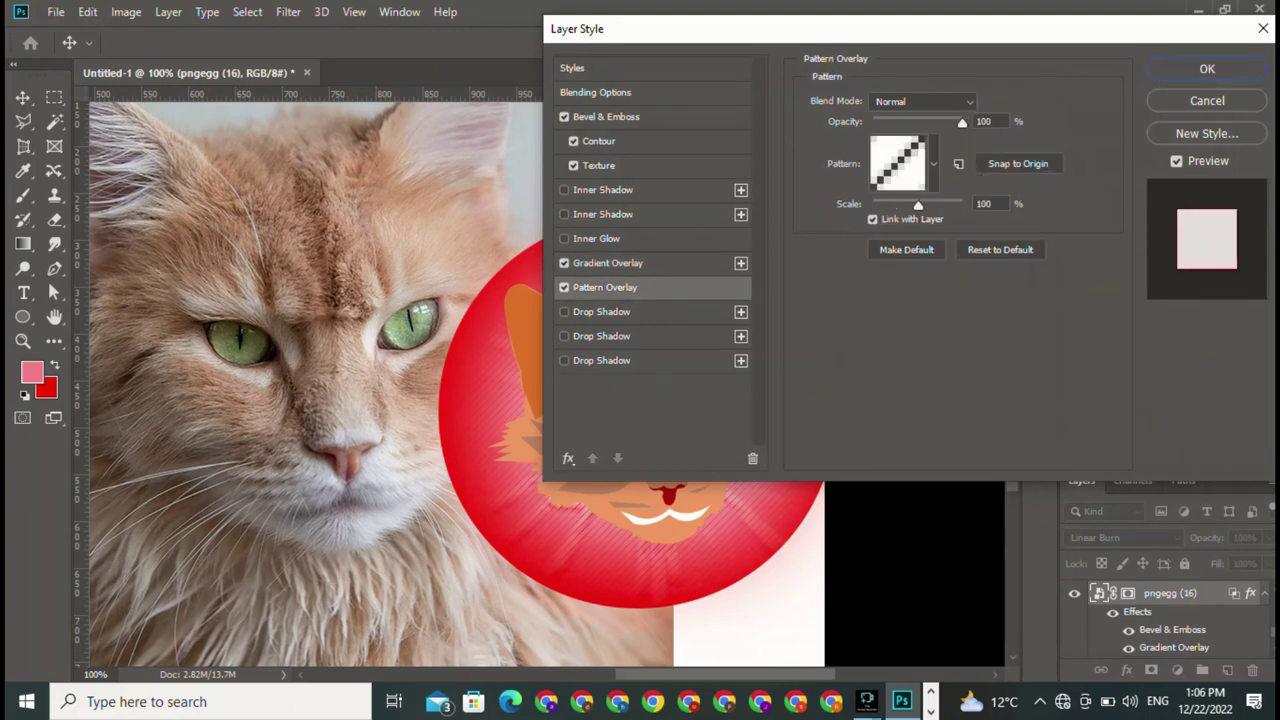
left_click(933, 163)
left_click(922, 101)
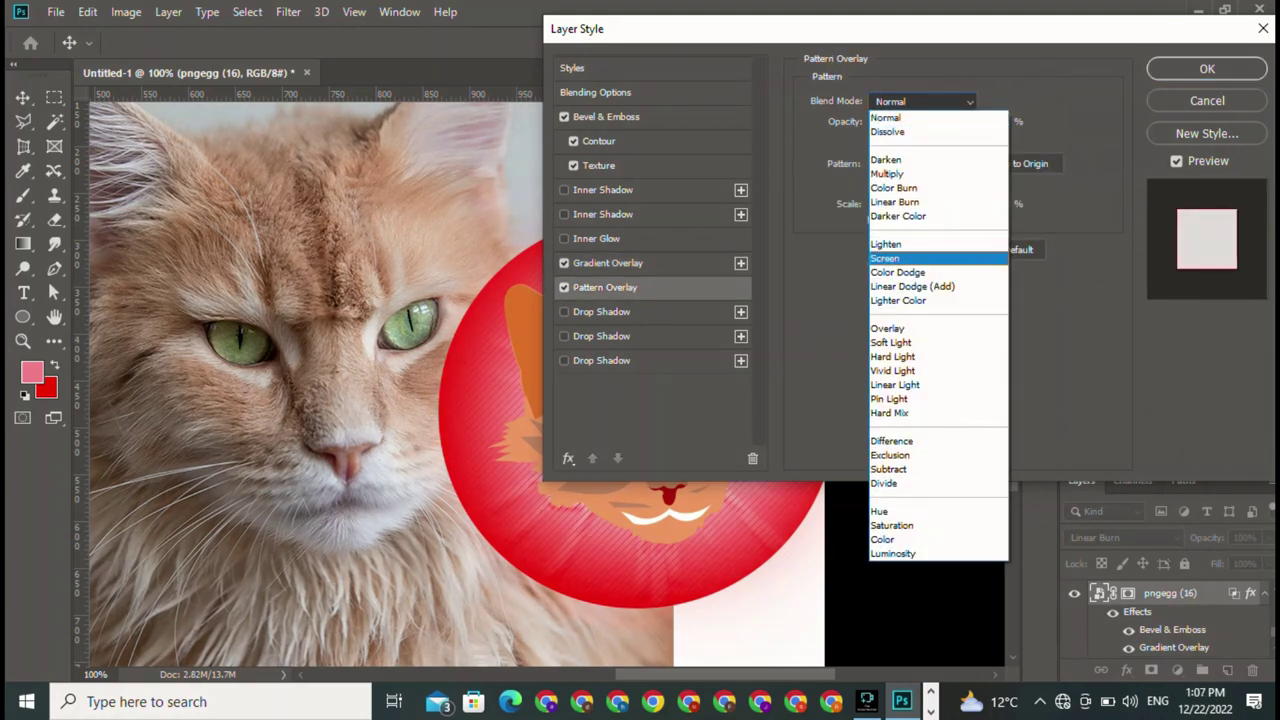
key("Escape")
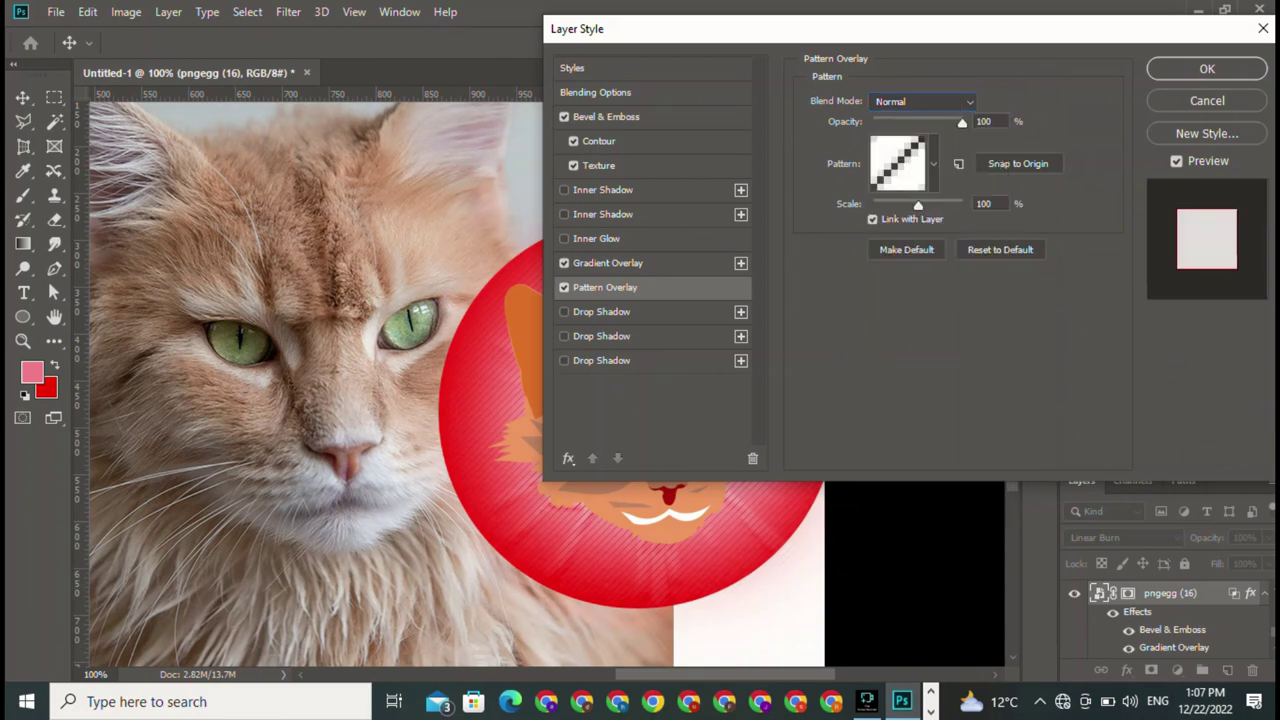
left_click(933, 163)
left_click(806, 250)
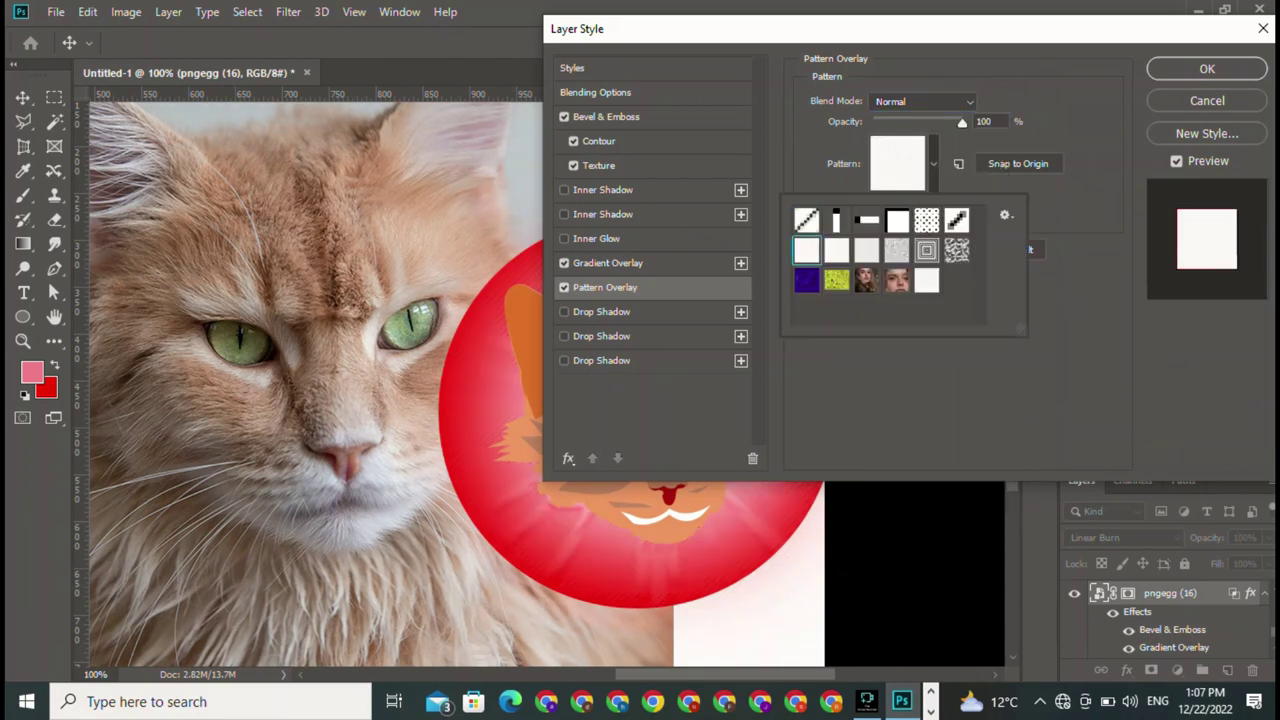
left_click(922, 101)
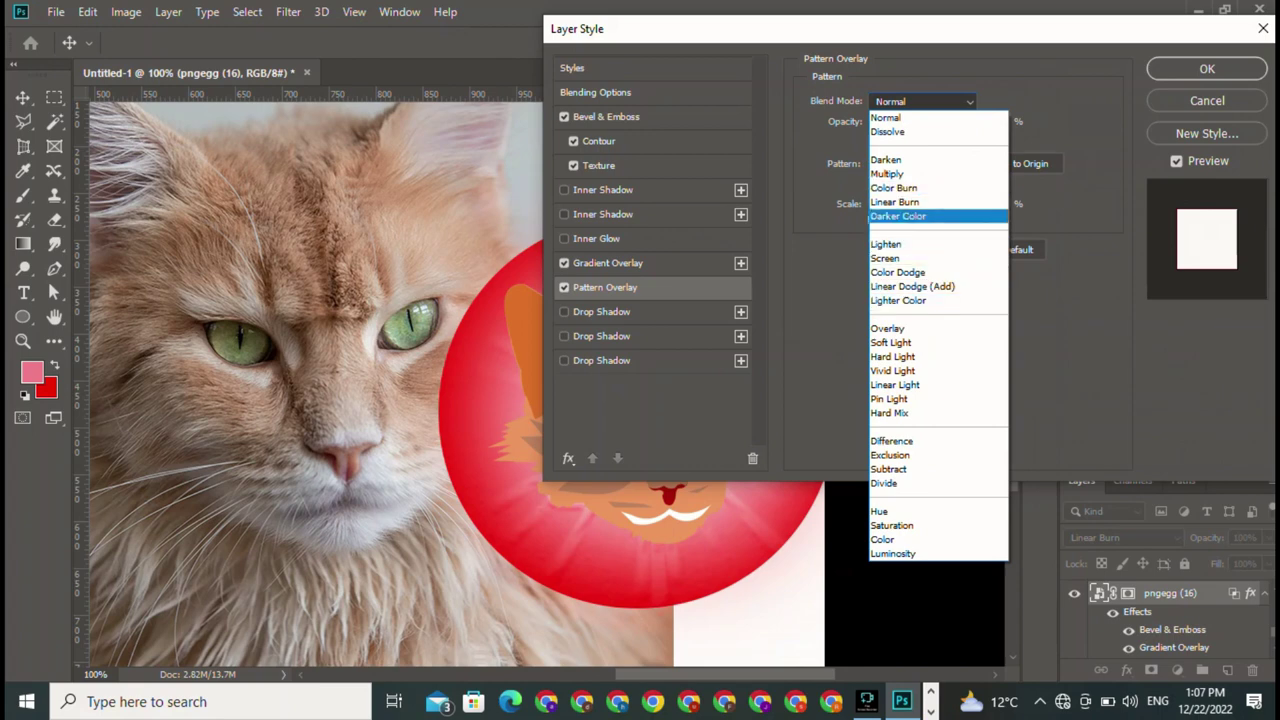
key("Return")
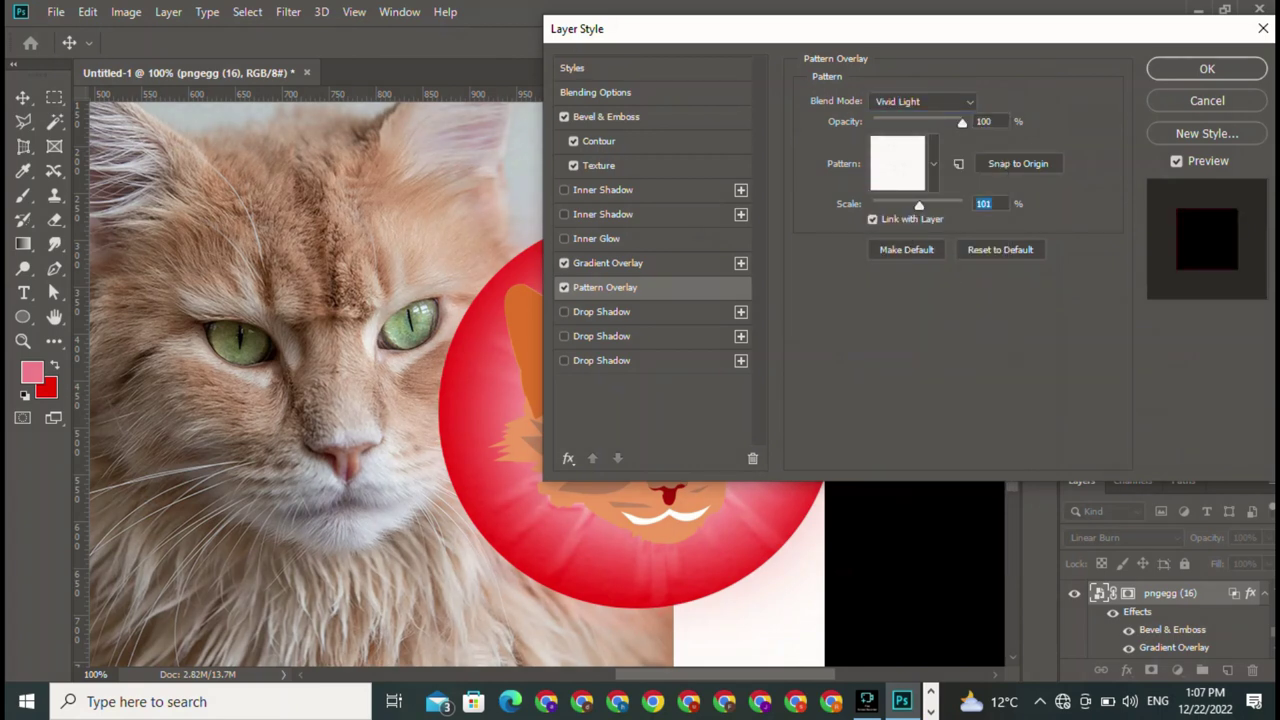
left_click_drag(918, 205, 955, 205)
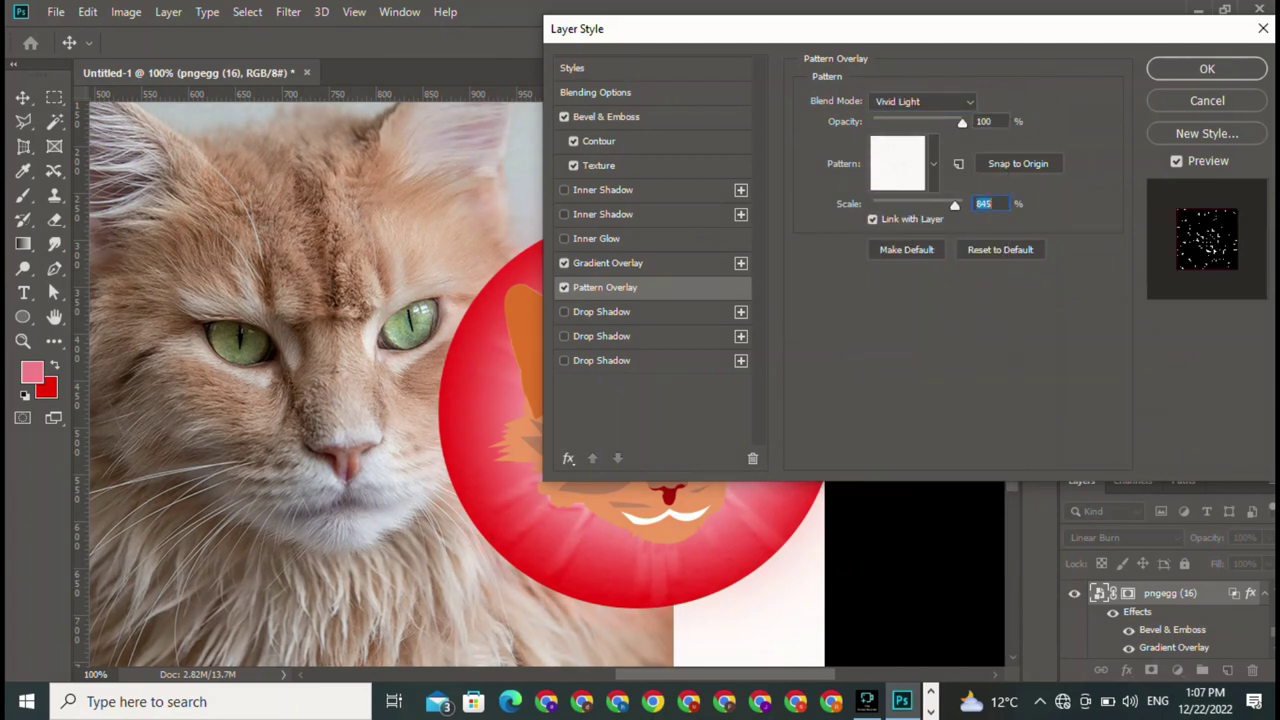